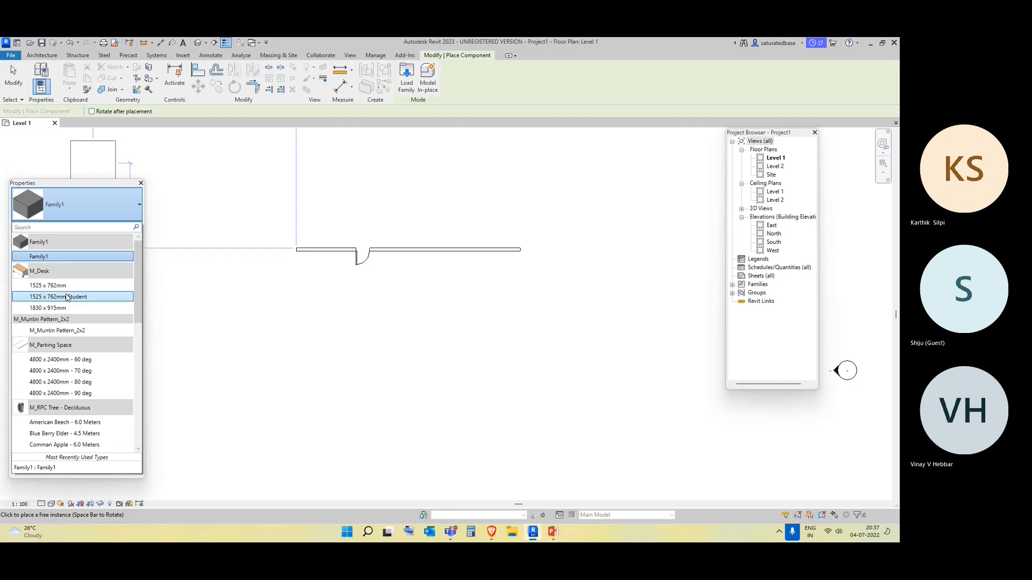
# Place an M_Desk 1525 x 762mm component in the Level 1 plan, about 4900 mm below the wall near its left end
pyautogui.click(51, 285)
pyautogui.scroll(3, 290, 336)
pyautogui.click(293, 323)
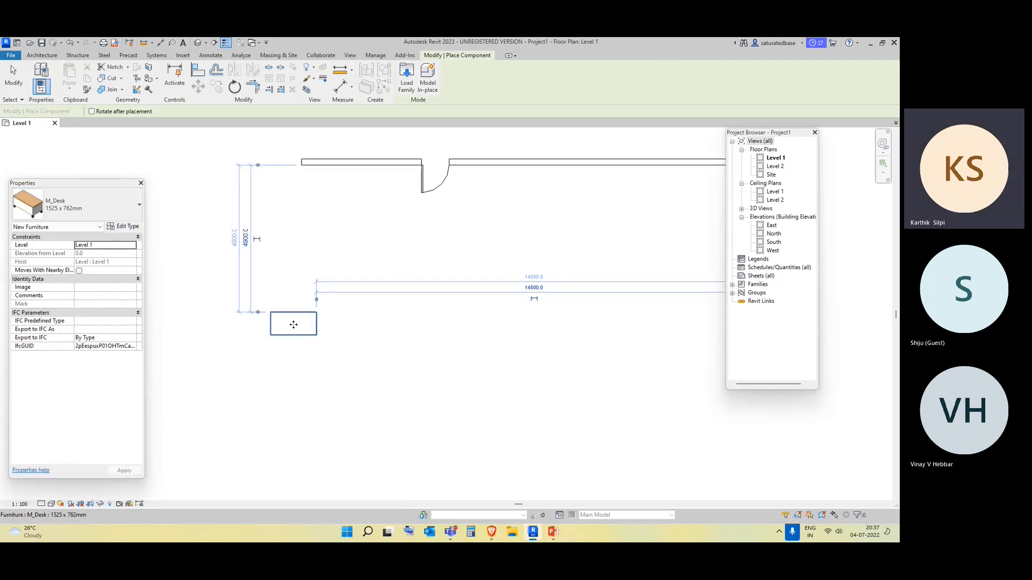
pyautogui.press('Escape')
pyautogui.press('Escape')
pyautogui.click(308, 338)
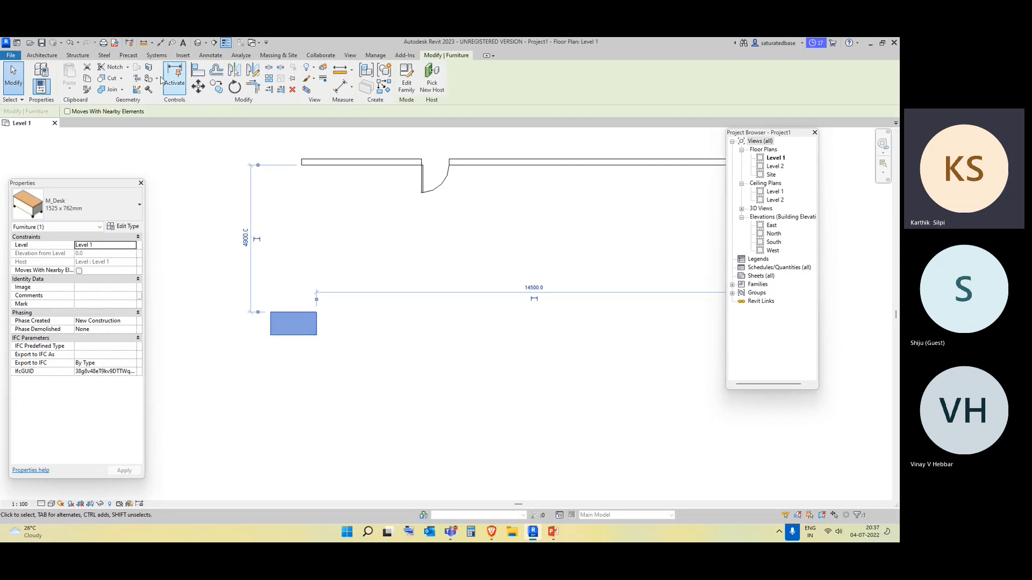
pyautogui.click(418, 359)
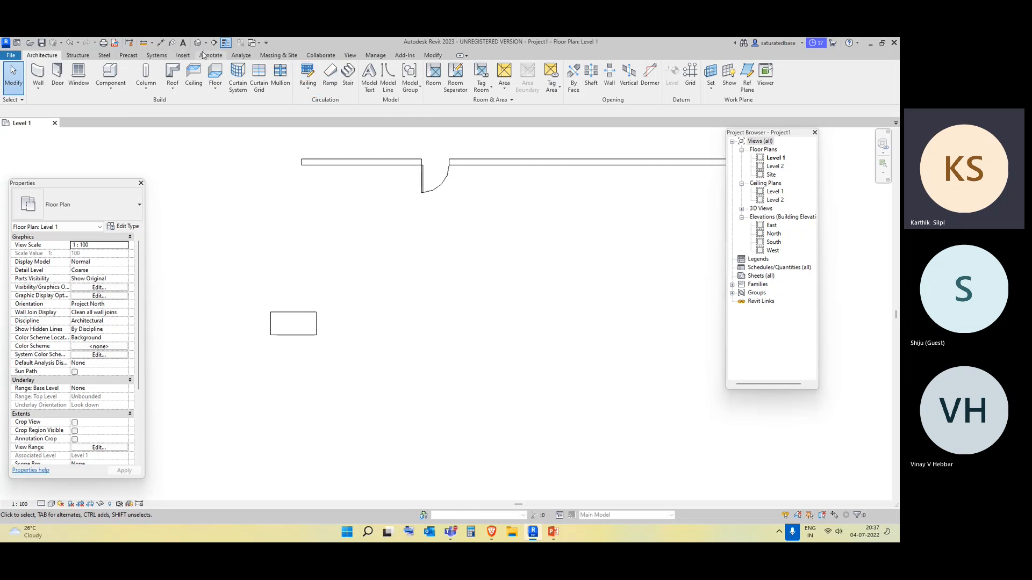
pyautogui.click(183, 56)
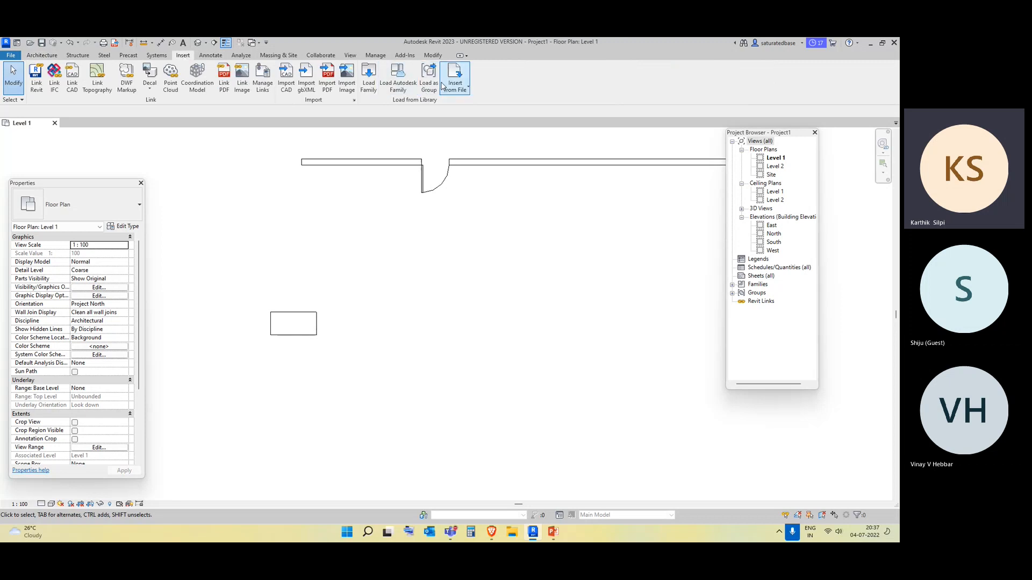
pyautogui.click(368, 75)
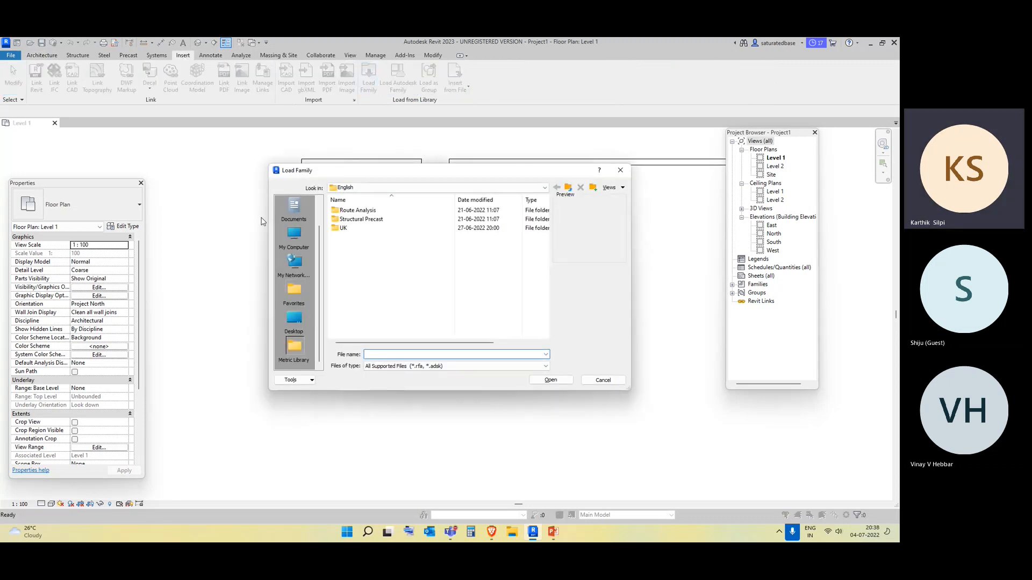
pyautogui.click(620, 170)
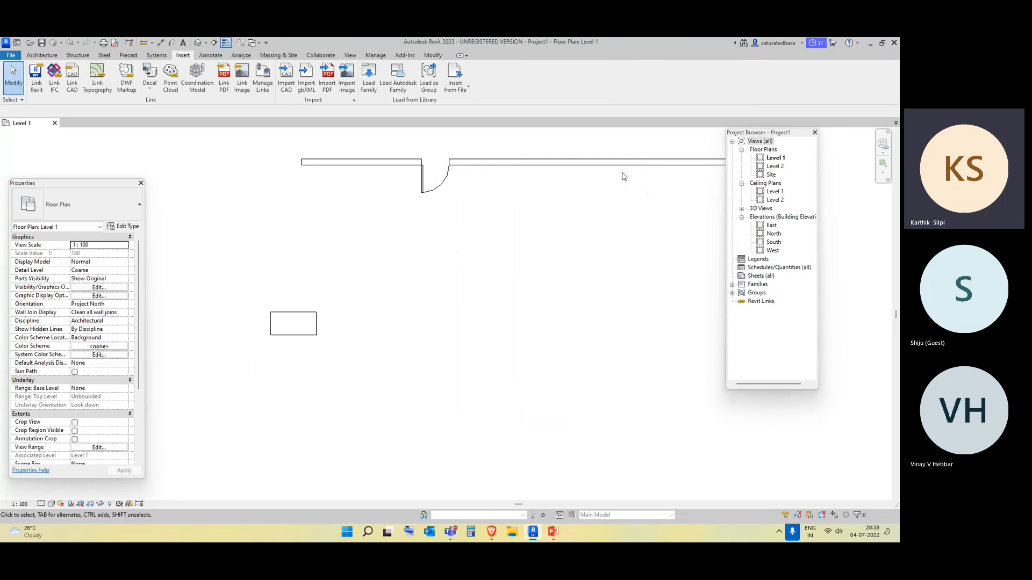
pyautogui.moveTo(339, 364); pyautogui.dragTo(258, 289)
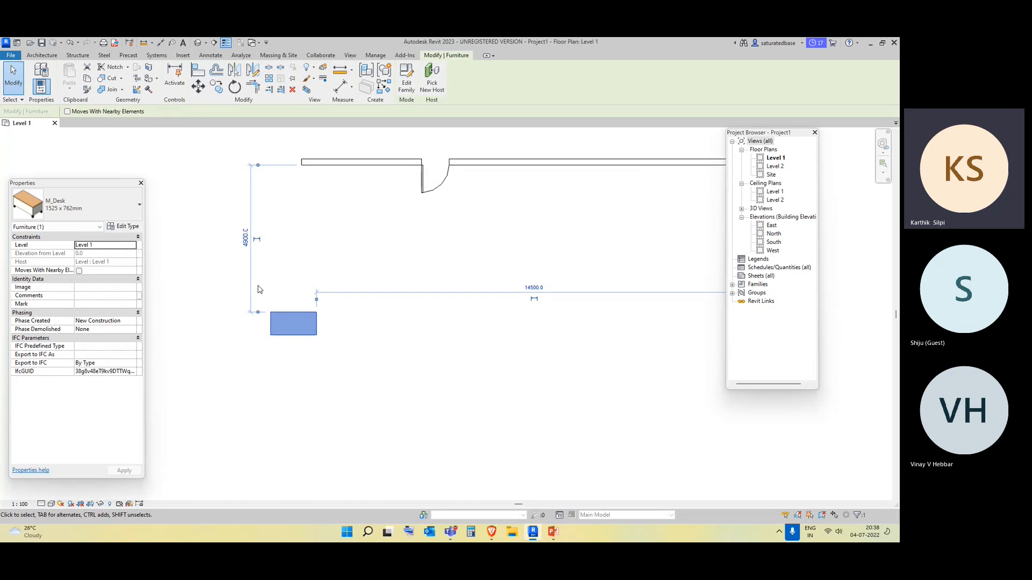
pyautogui.click(366, 426)
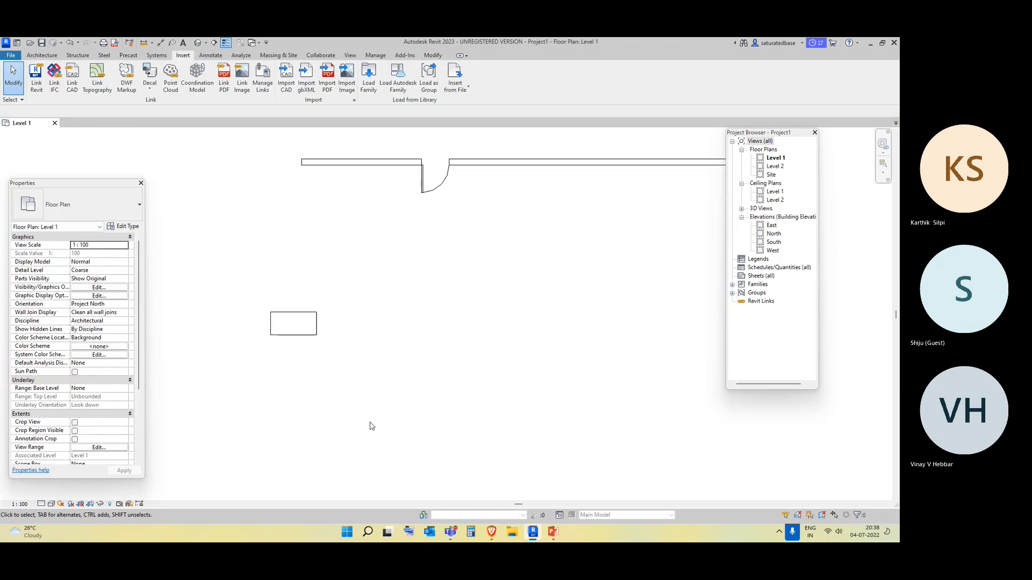
pyautogui.click(45, 55)
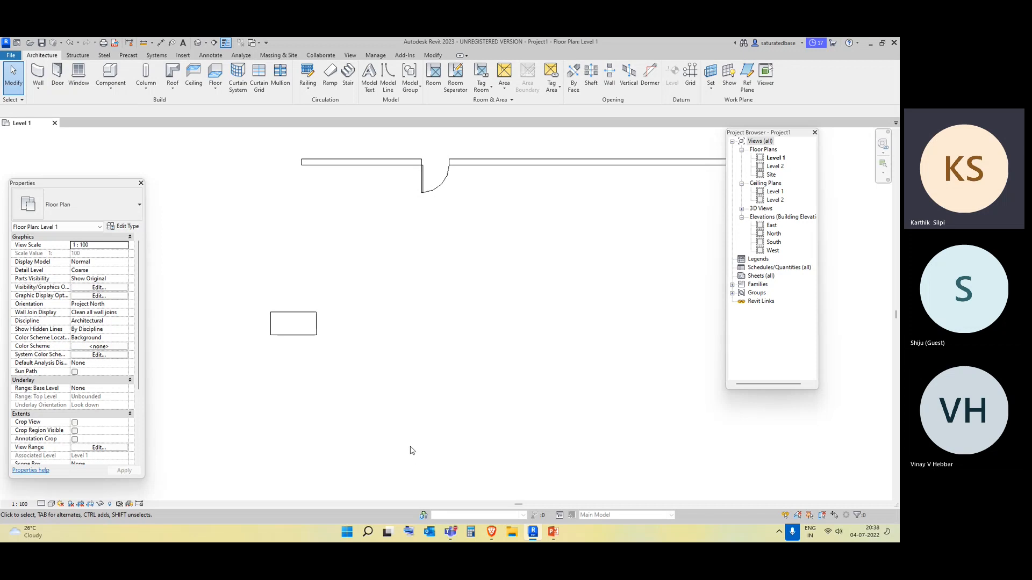
pyautogui.moveTo(405, 442); pyautogui.dragTo(221, 261)
pyautogui.press('Escape')
pyautogui.click(110, 85)
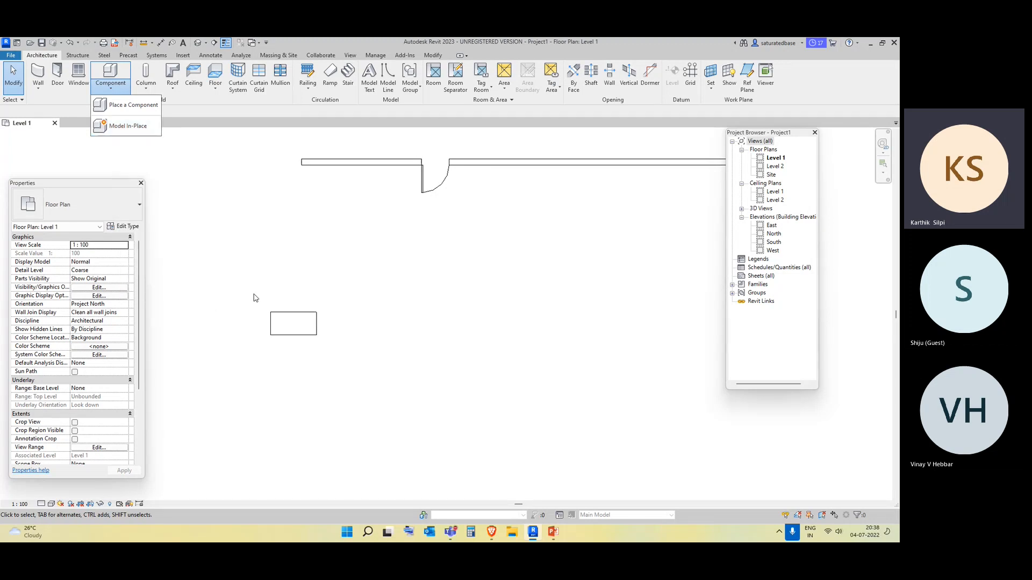
pyautogui.click(211, 106)
pyautogui.moveTo(417, 415); pyautogui.dragTo(173, 248)
pyautogui.click(260, 396)
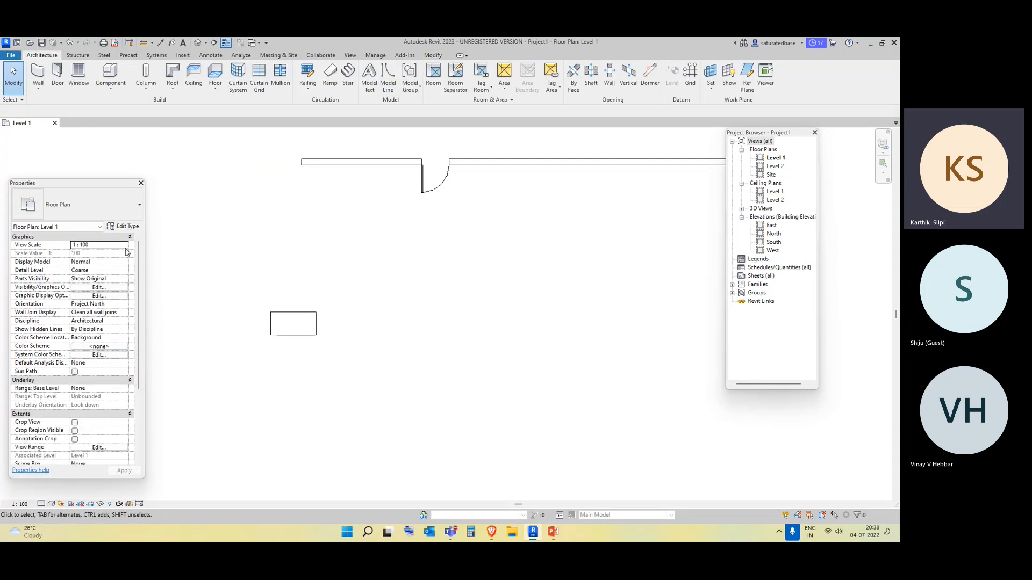
pyautogui.moveTo(341, 398); pyautogui.dragTo(225, 266)
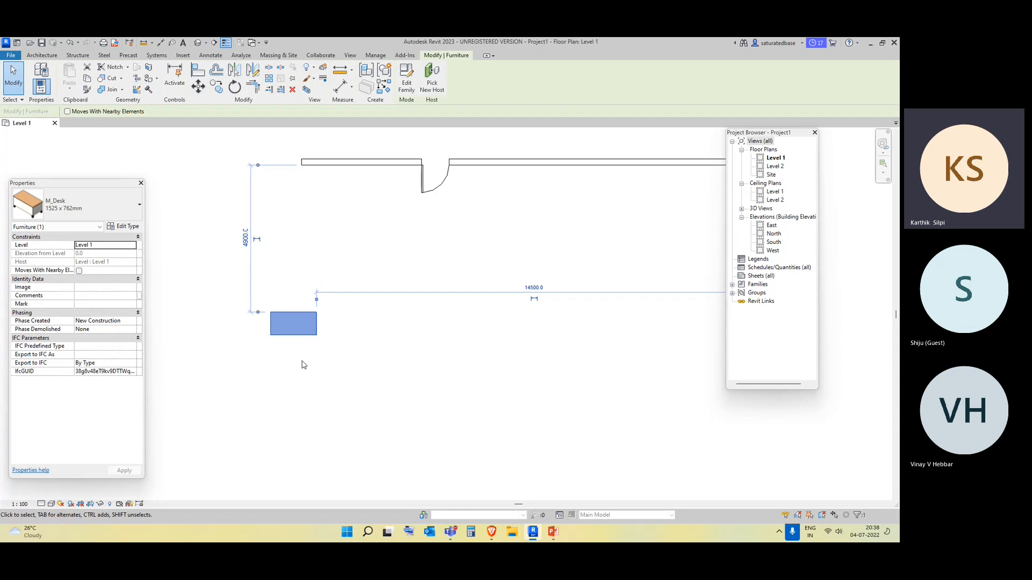
pyautogui.click(360, 423)
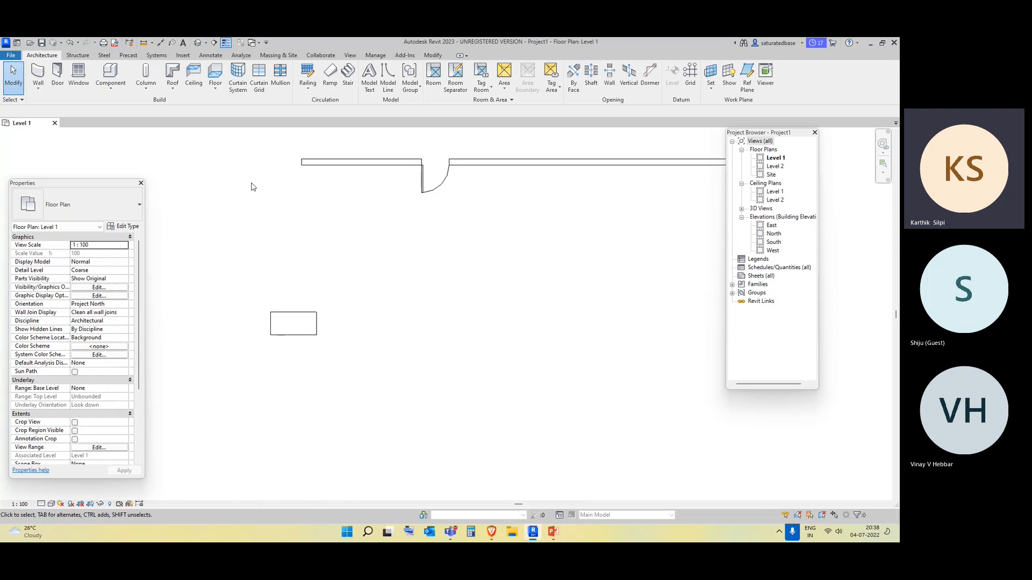
pyautogui.moveTo(428, 428); pyautogui.dragTo(246, 272)
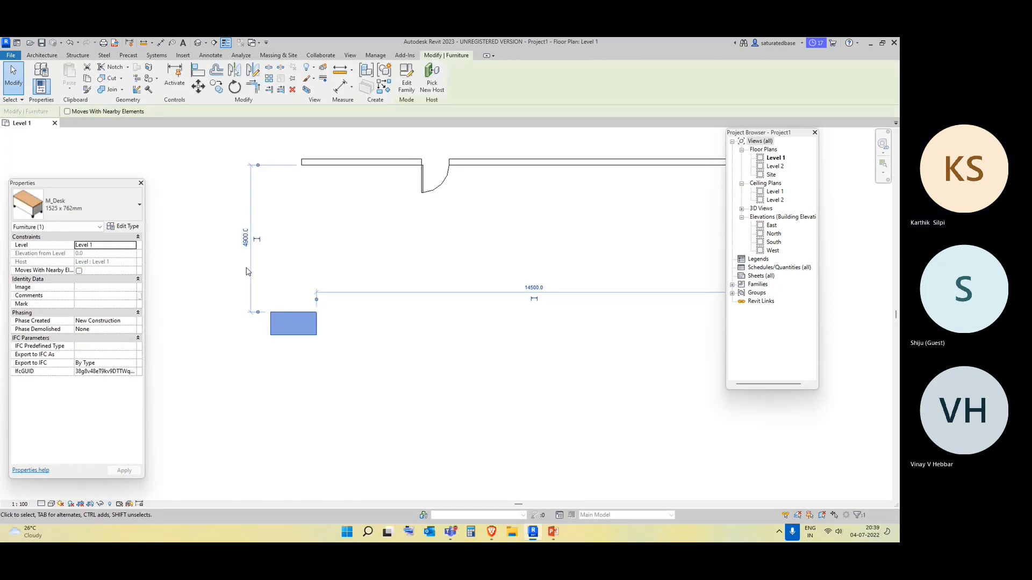
pyautogui.click(334, 403)
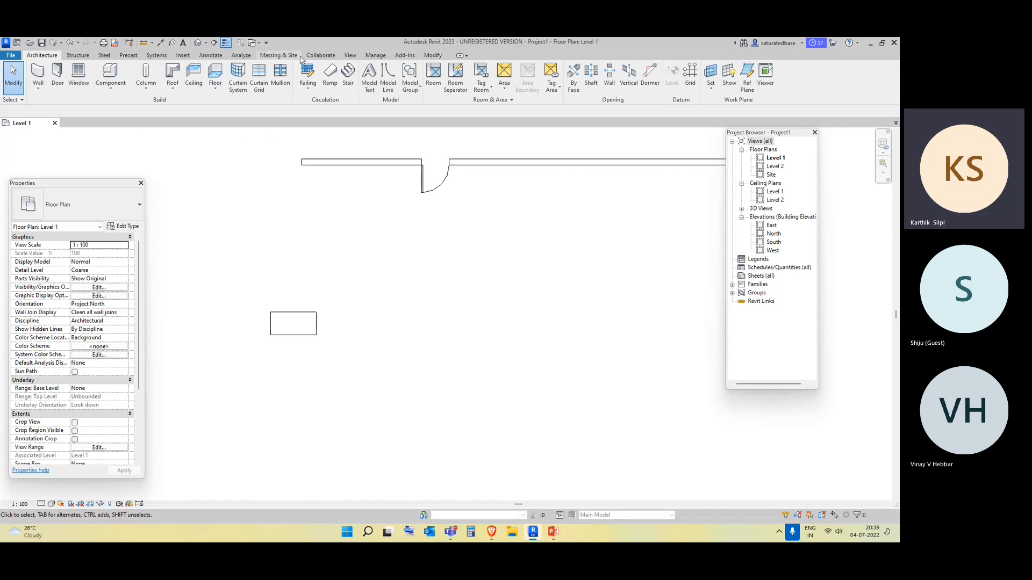
pyautogui.click(278, 55)
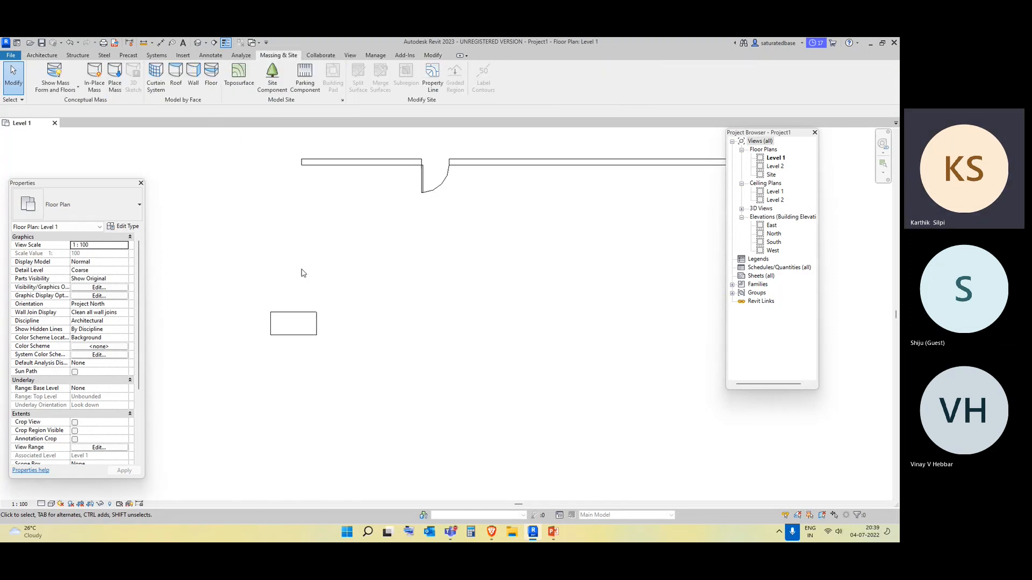
pyautogui.click(41, 56)
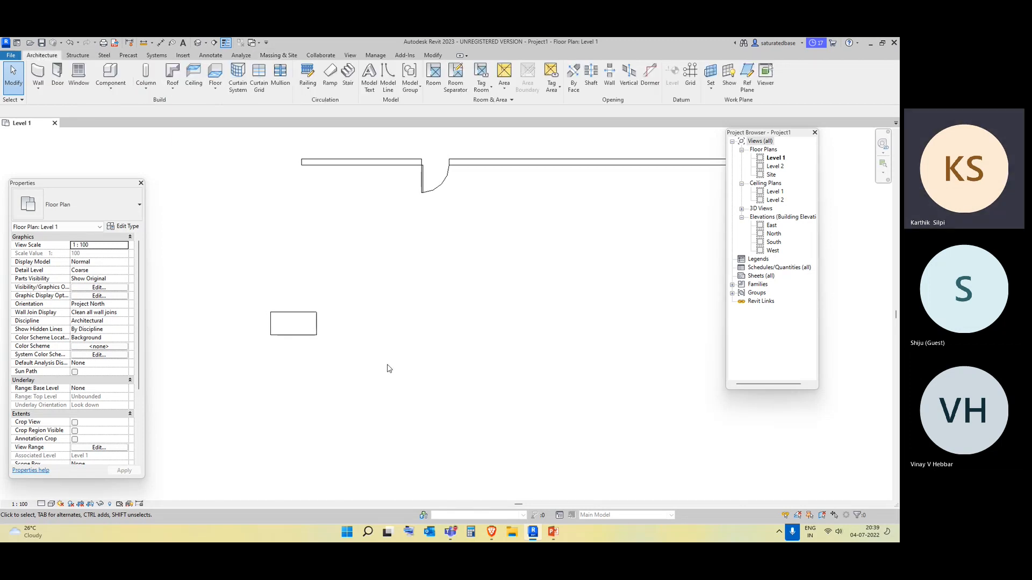
pyautogui.click(425, 180)
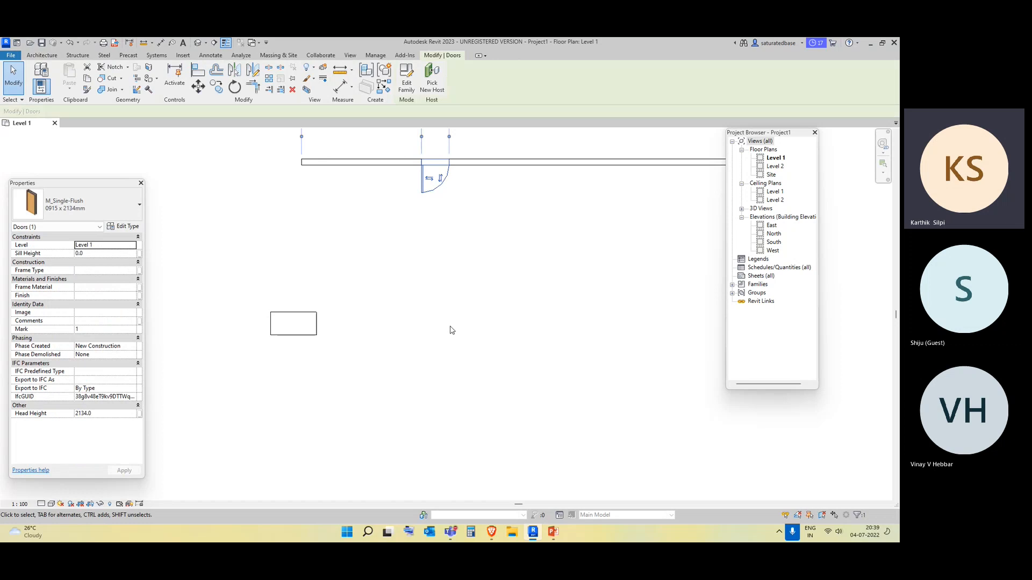
pyautogui.click(466, 370)
pyautogui.moveTo(489, 368); pyautogui.dragTo(433, 360, button='middle')
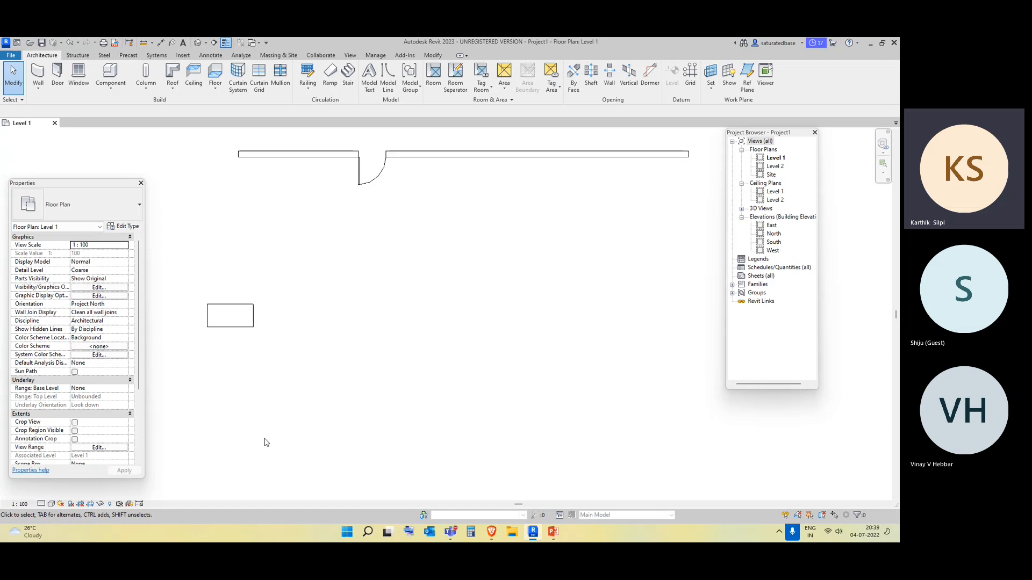
# Create a new family from the Metric Generic Model template
pyautogui.click(9, 56)
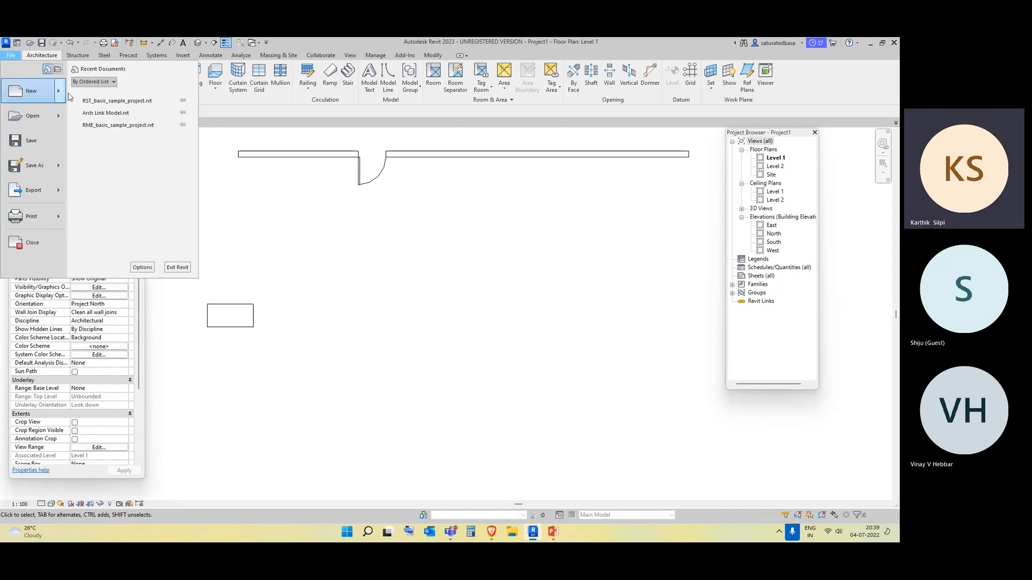
pyautogui.moveTo(63, 96)
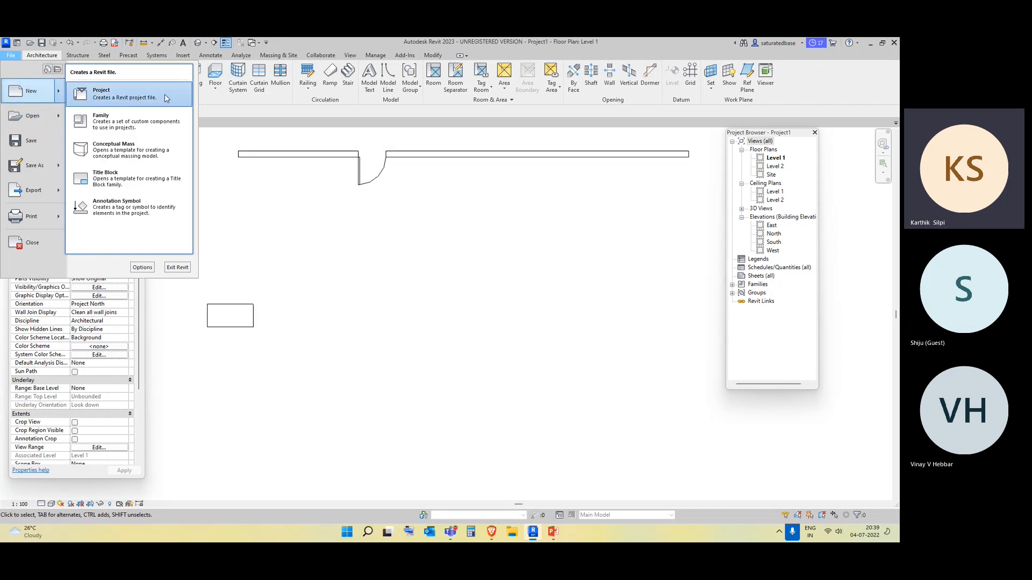
pyautogui.click(153, 125)
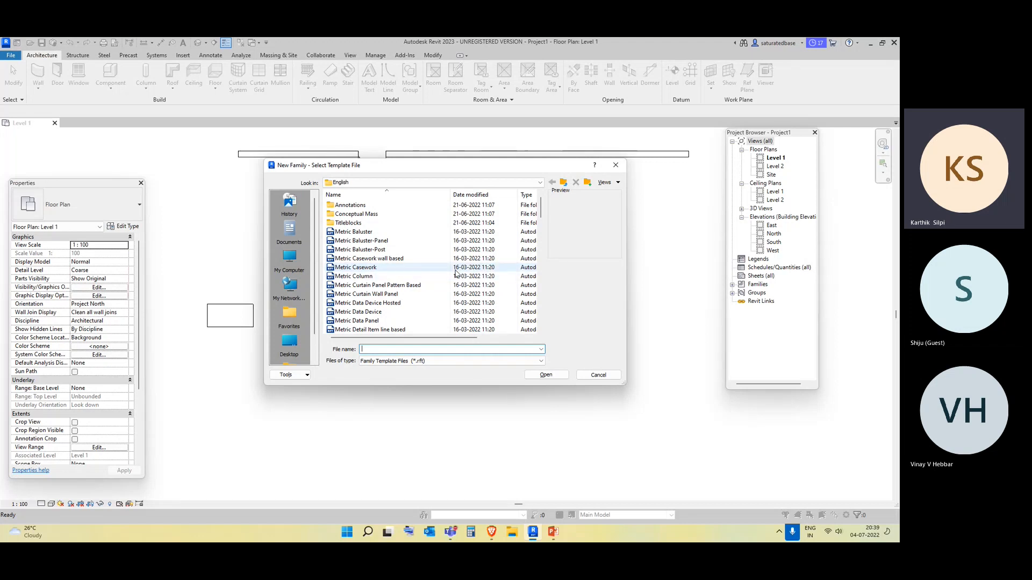
pyautogui.scroll(-1, 454, 275)
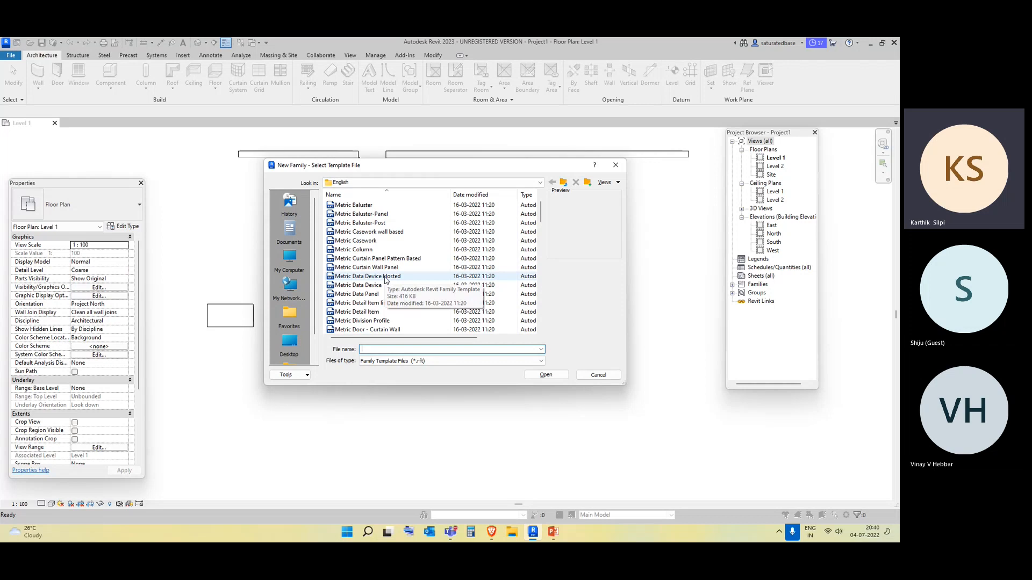
pyautogui.scroll(-1, 385, 279)
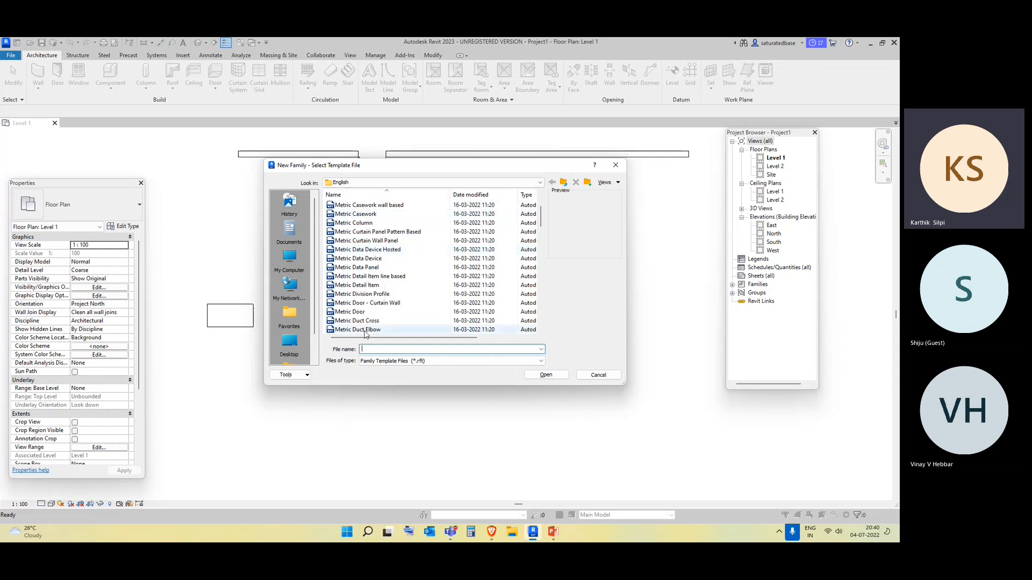
pyautogui.scroll(-1, 364, 223)
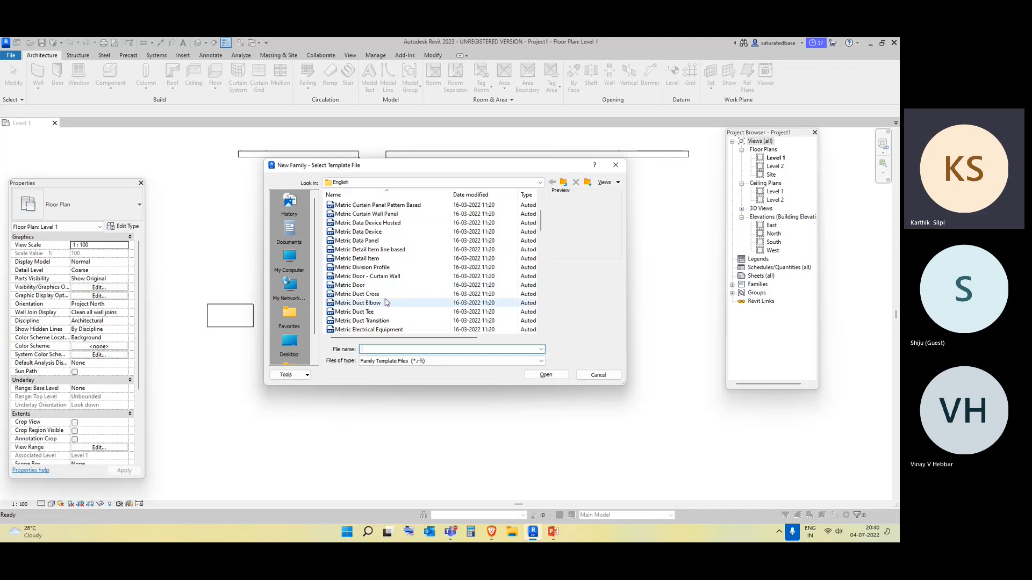
pyautogui.scroll(-5, 385, 302)
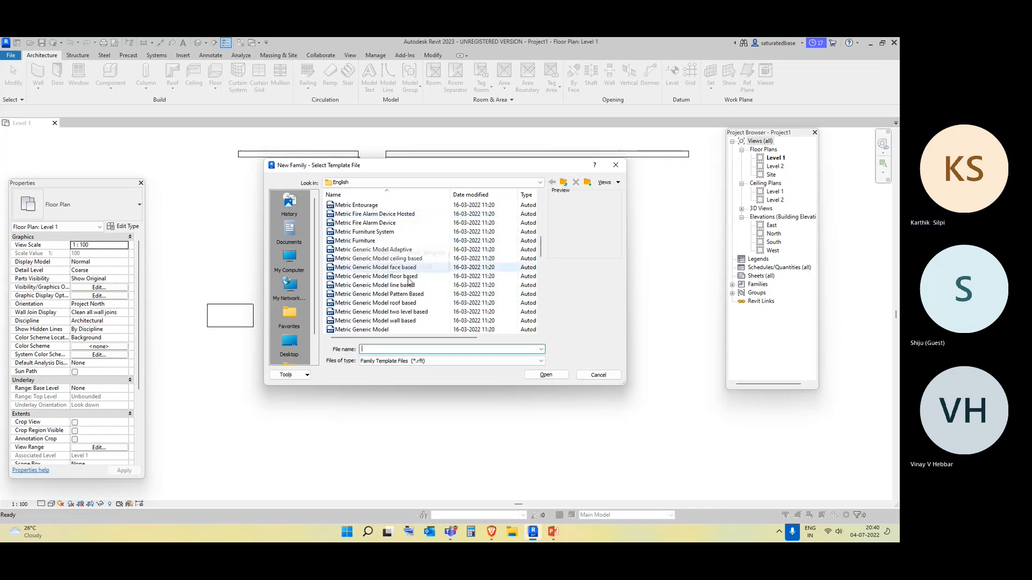
pyautogui.scroll(-1, 408, 275)
pyautogui.click(396, 331)
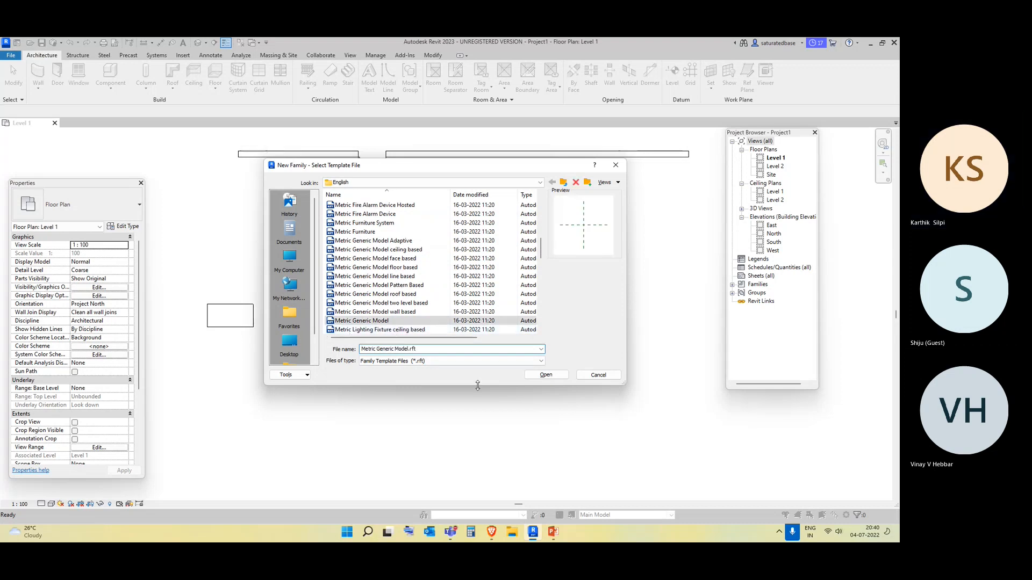
pyautogui.click(545, 375)
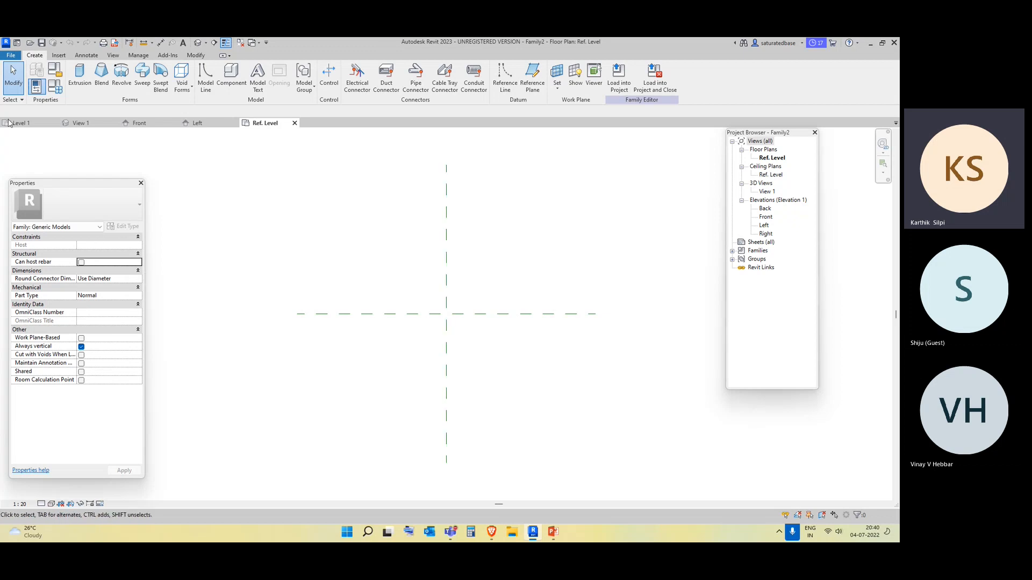
# Start an in-place Columns component named Columns 1 in the project's Level 1 plan, cancel the model, and return to the new family's Ref. Level plan
pyautogui.click(28, 125)
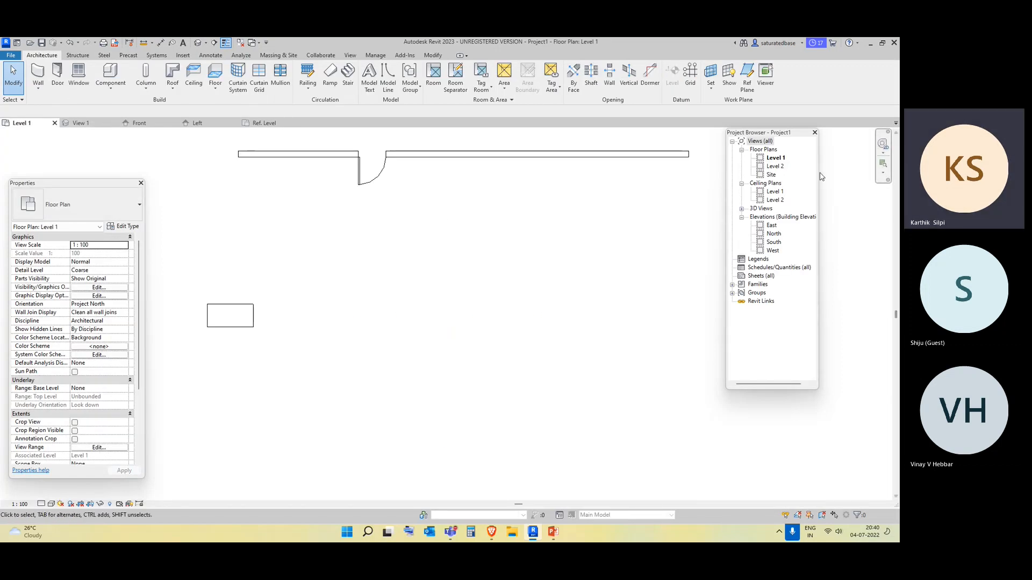
pyautogui.click(116, 91)
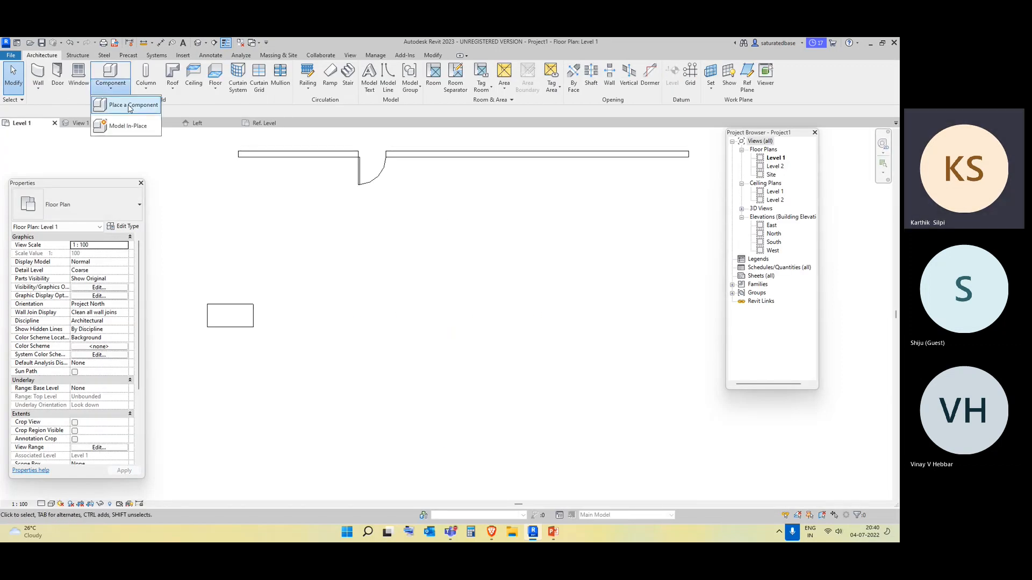
pyautogui.click(123, 126)
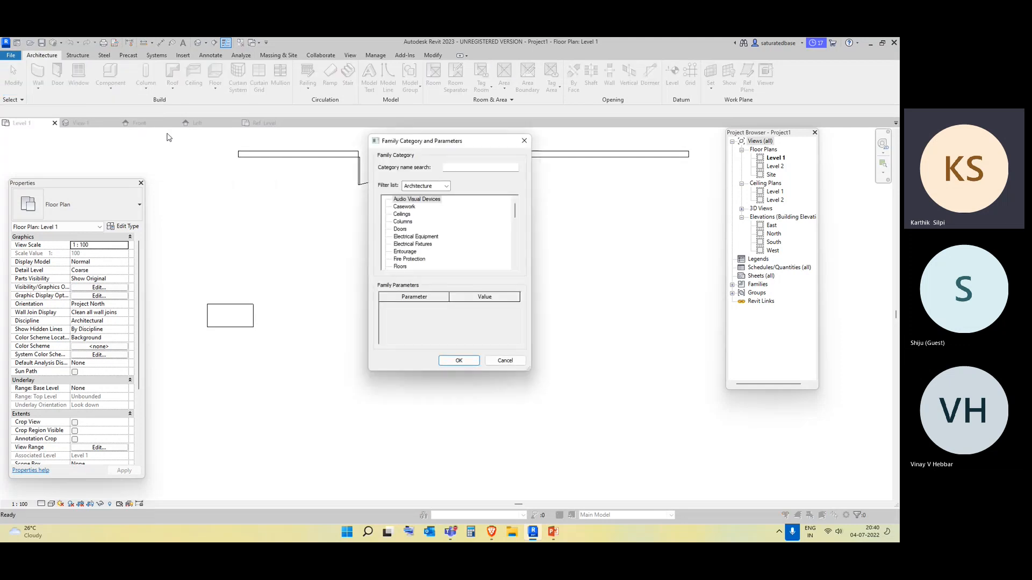
pyautogui.click(403, 221)
pyautogui.click(456, 362)
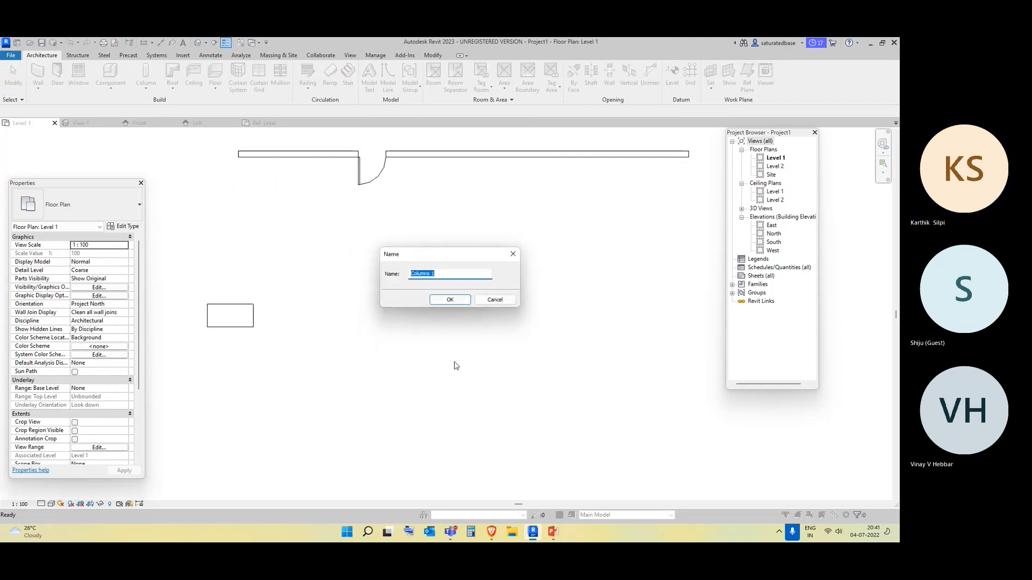
pyautogui.click(452, 301)
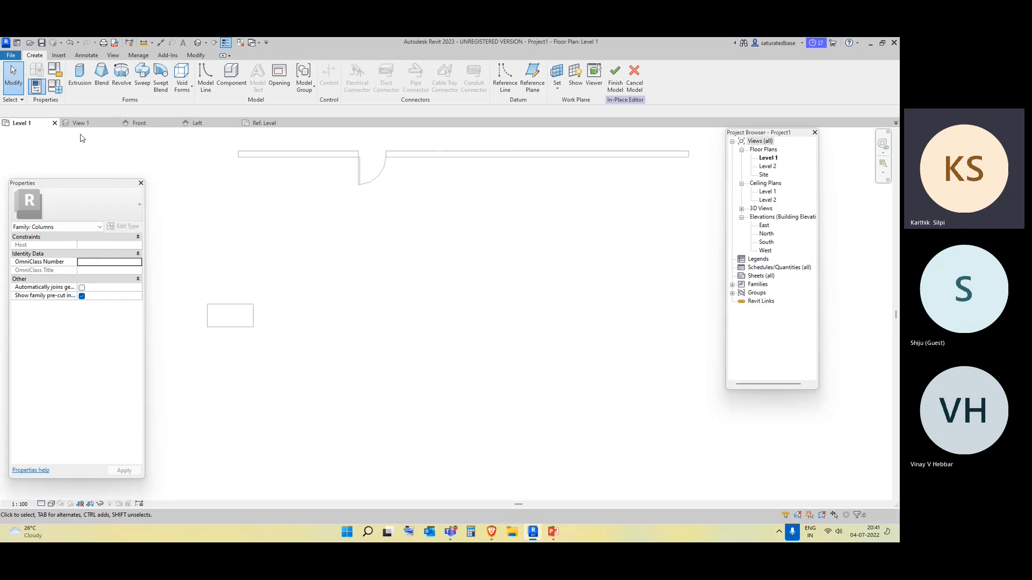
pyautogui.click(638, 80)
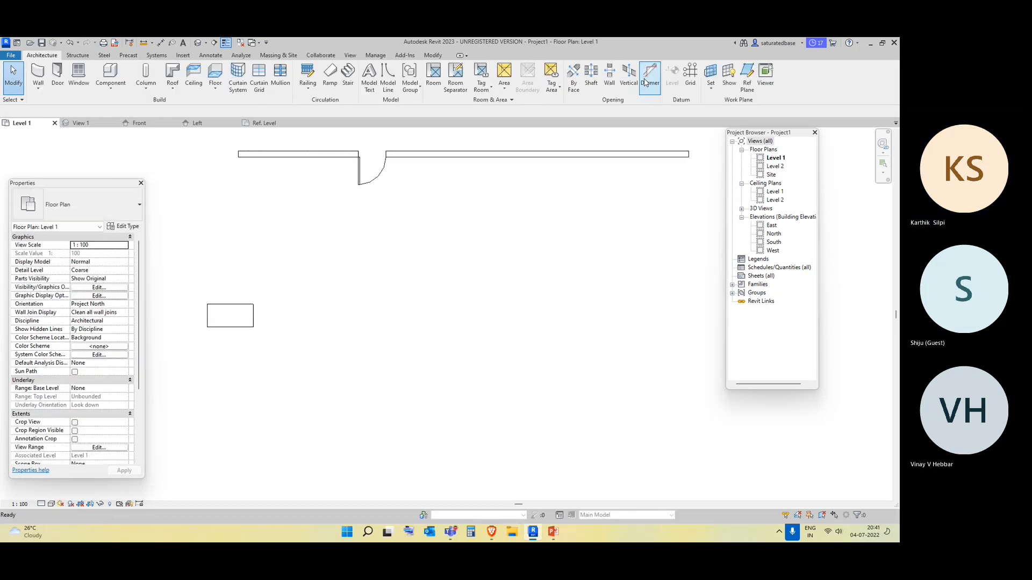
pyautogui.click(263, 124)
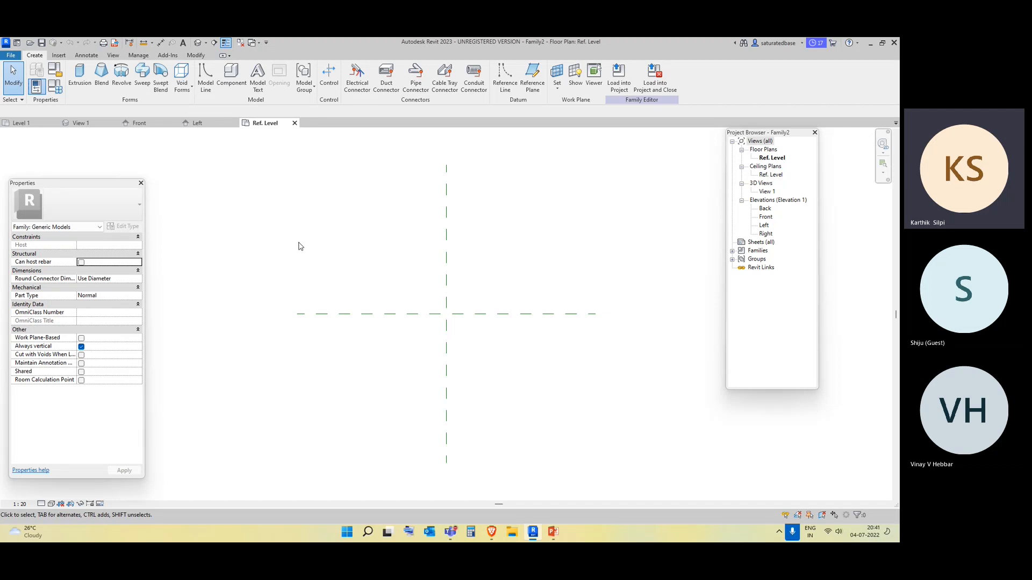
# Return to the project's Level 1 plan and set the placed M_Desk type's Depth to 1000
pyautogui.click(24, 124)
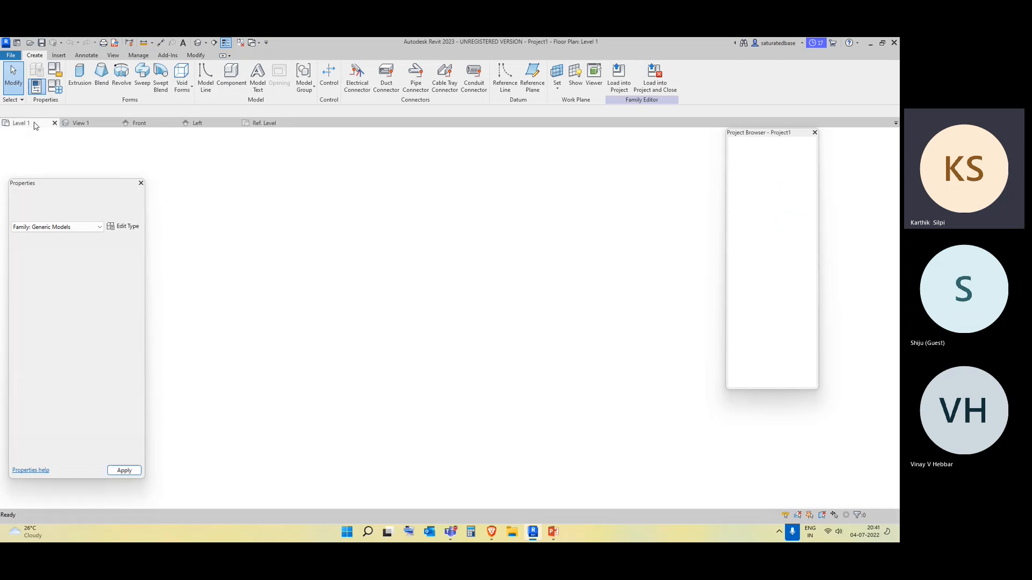
pyautogui.click(247, 324)
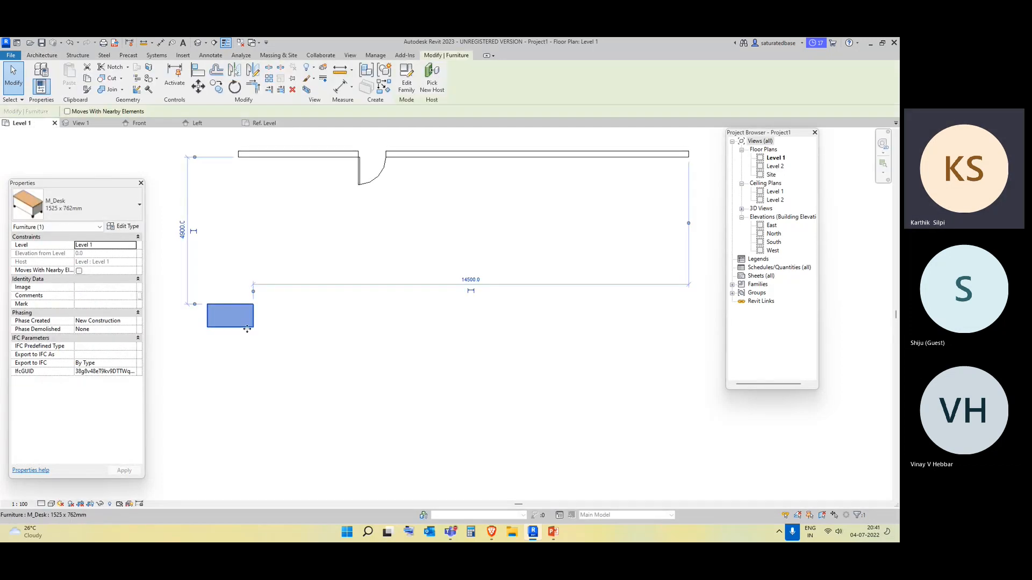
pyautogui.click(124, 228)
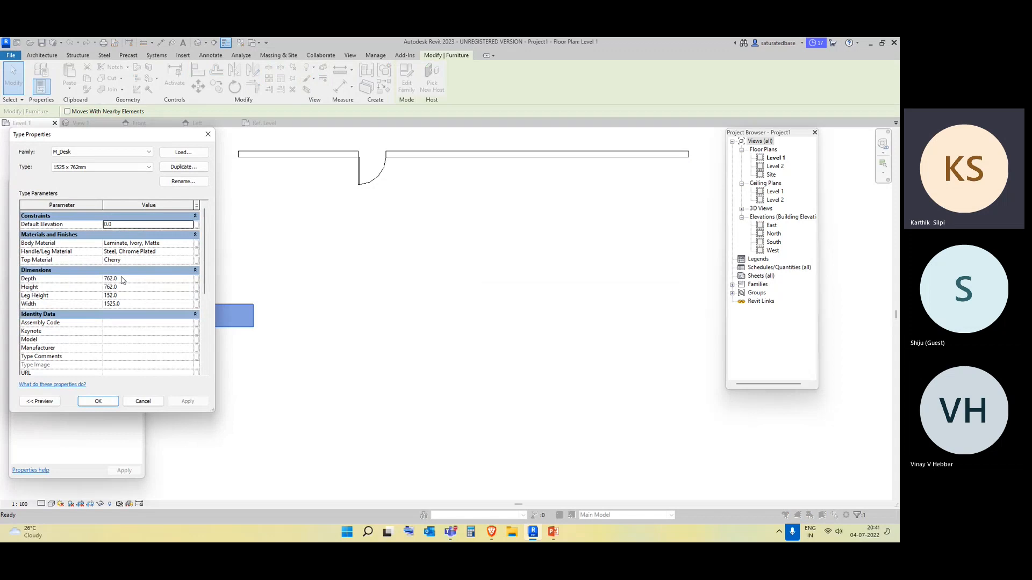
pyautogui.moveTo(106, 135); pyautogui.dragTo(530, 134)
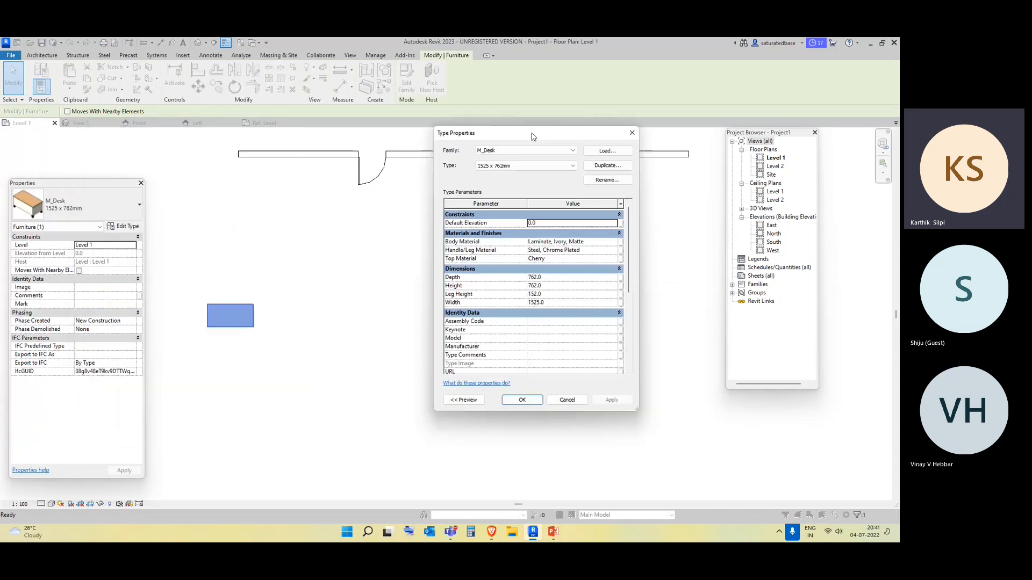
pyautogui.click(565, 277)
pyautogui.write('1000')
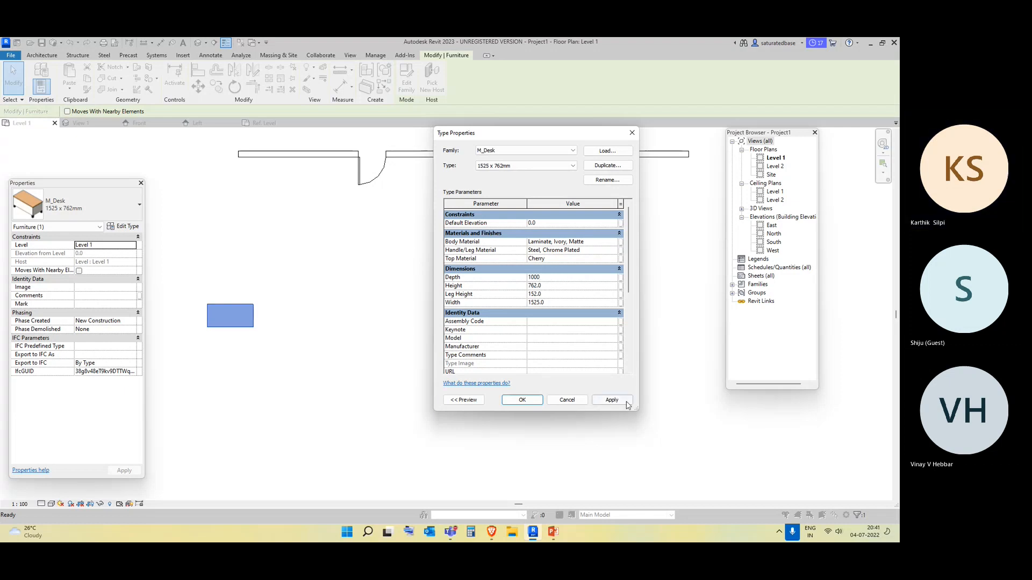
pyautogui.click(625, 402)
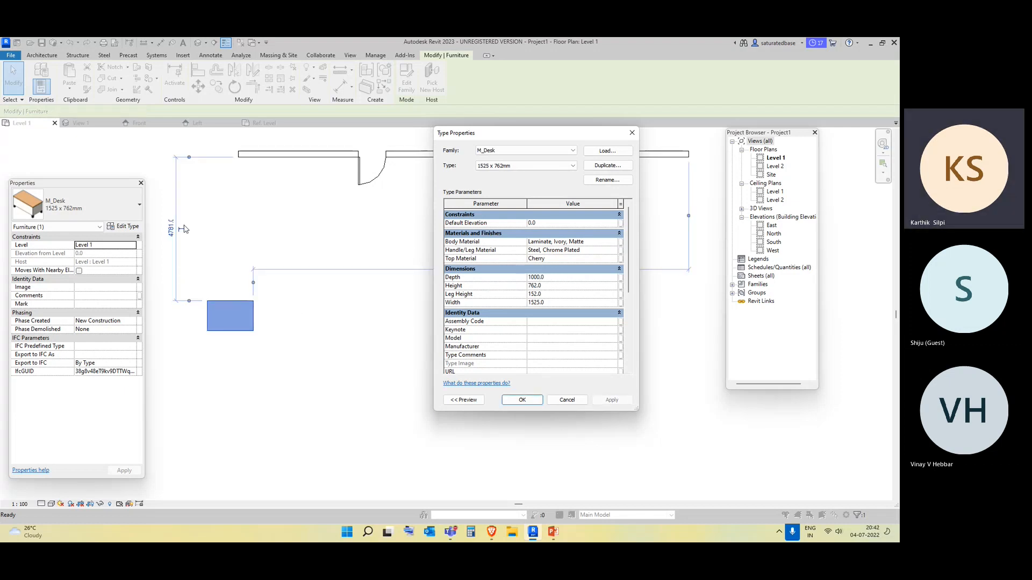
# Set the desk type's Width to 2000 and close its type properties
pyautogui.click(564, 285)
pyautogui.click(566, 304)
pyautogui.write('2000')
pyautogui.click(612, 399)
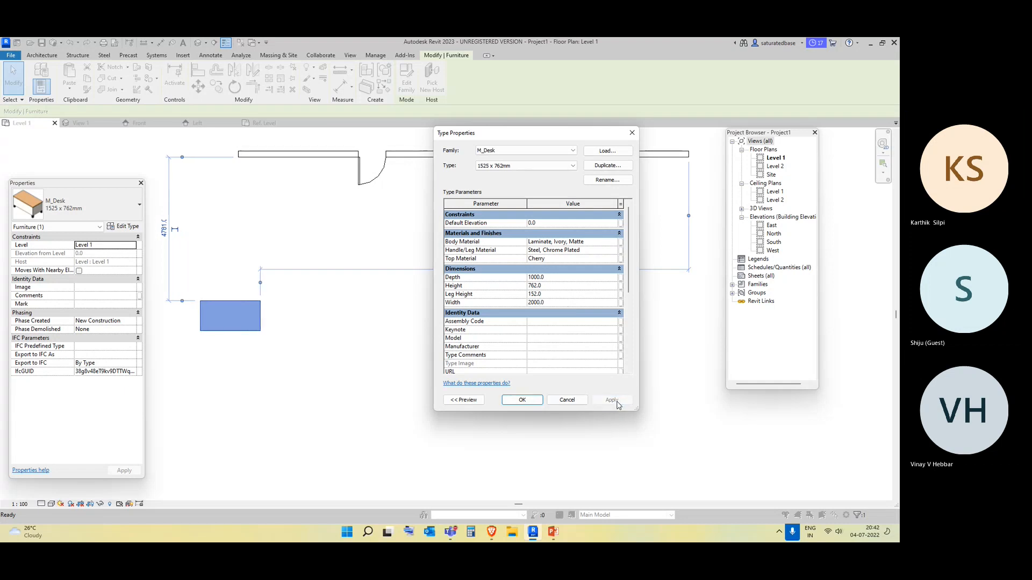
pyautogui.click(521, 399)
# Show the desk in the default 3D view and set its type's Width to 1000
pyautogui.click(201, 44)
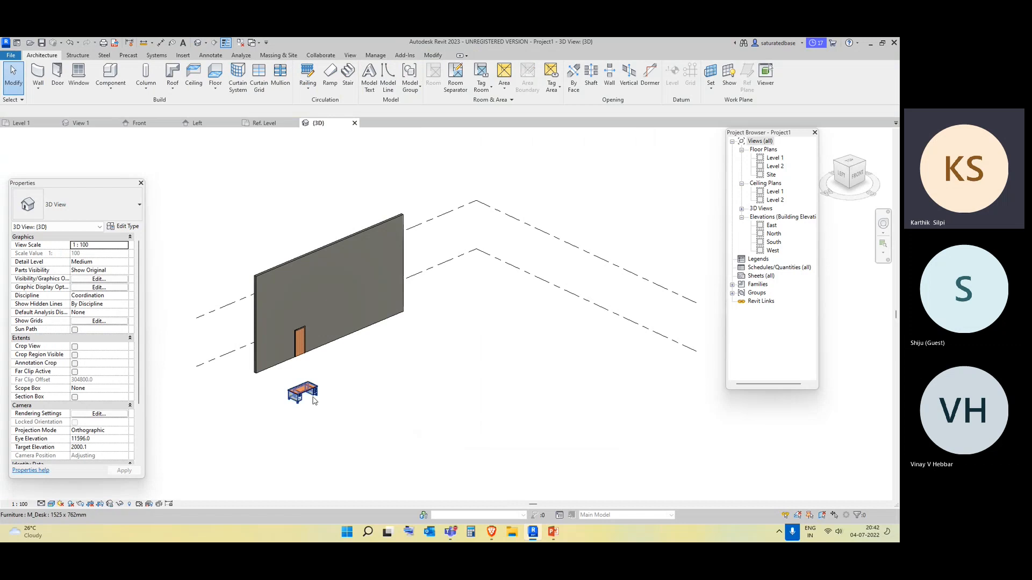
pyautogui.scroll(4, 319, 376)
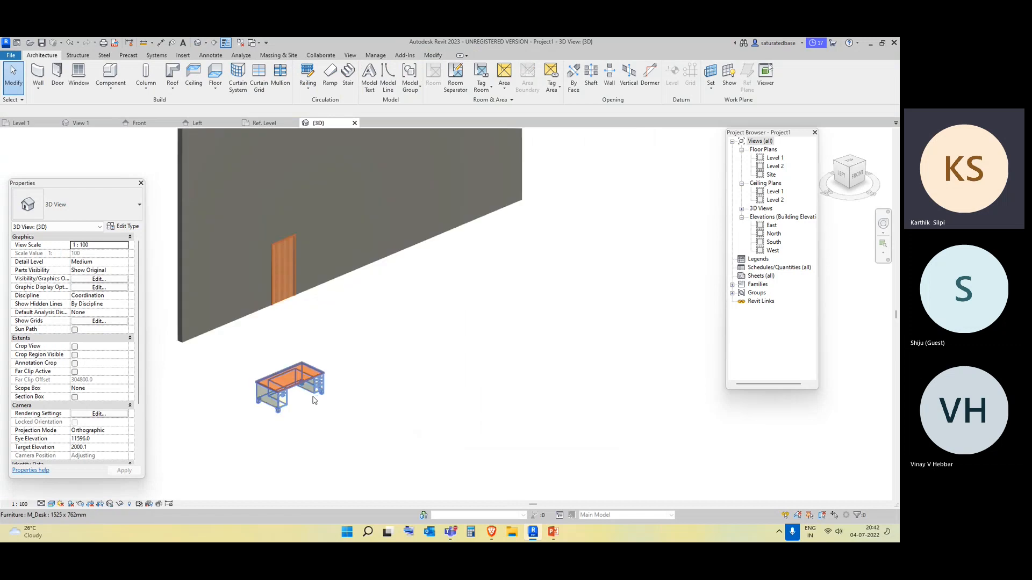
pyautogui.click(123, 226)
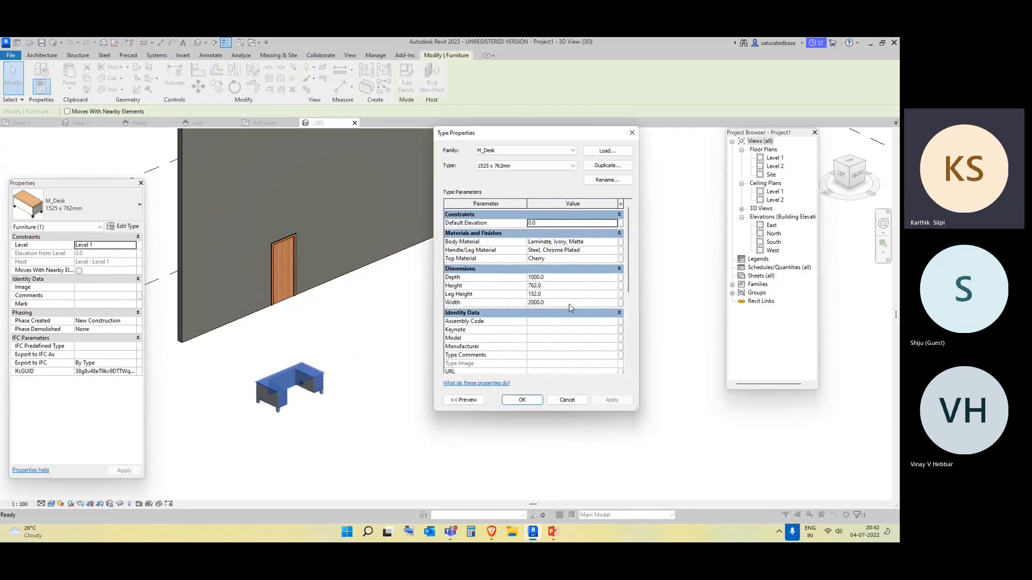
pyautogui.click(569, 304)
pyautogui.write('100')
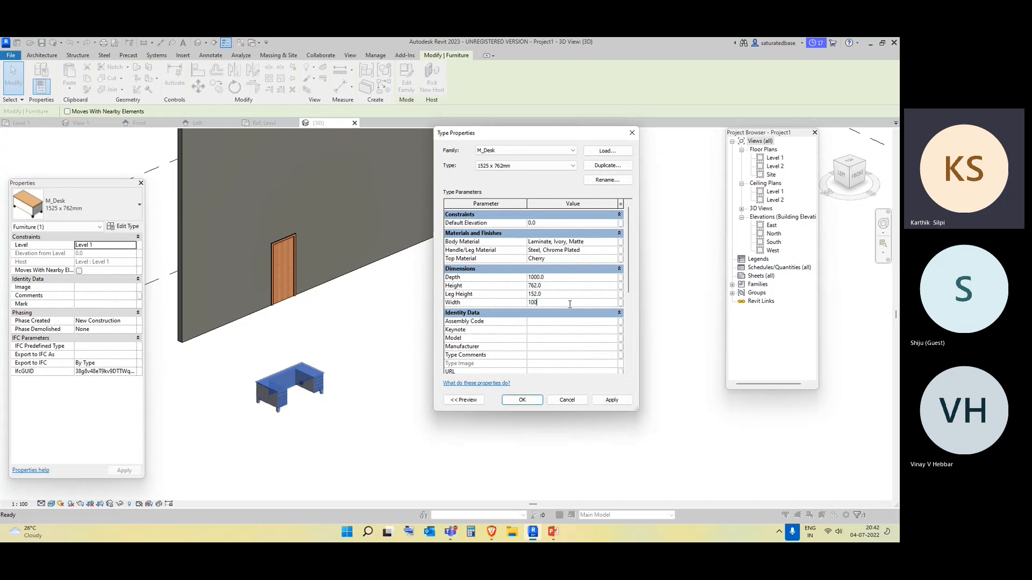
pyautogui.write('0')
pyautogui.click(612, 400)
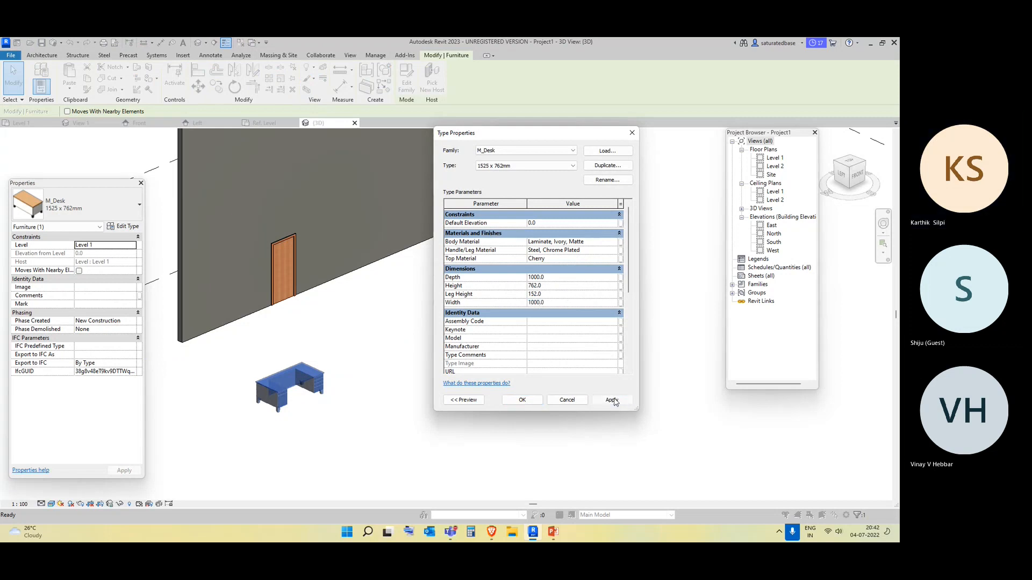
pyautogui.click(521, 402)
pyautogui.scroll(3, 305, 411)
pyautogui.click(305, 411)
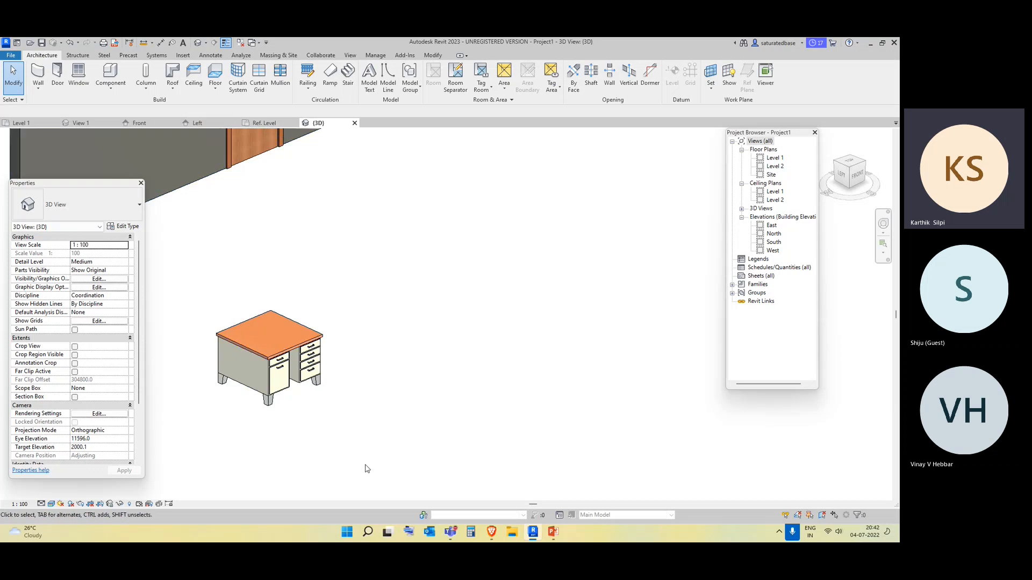
# Close the 3D view and delete the desk from the Level 1 plan
pyautogui.moveTo(358, 446); pyautogui.dragTo(212, 306)
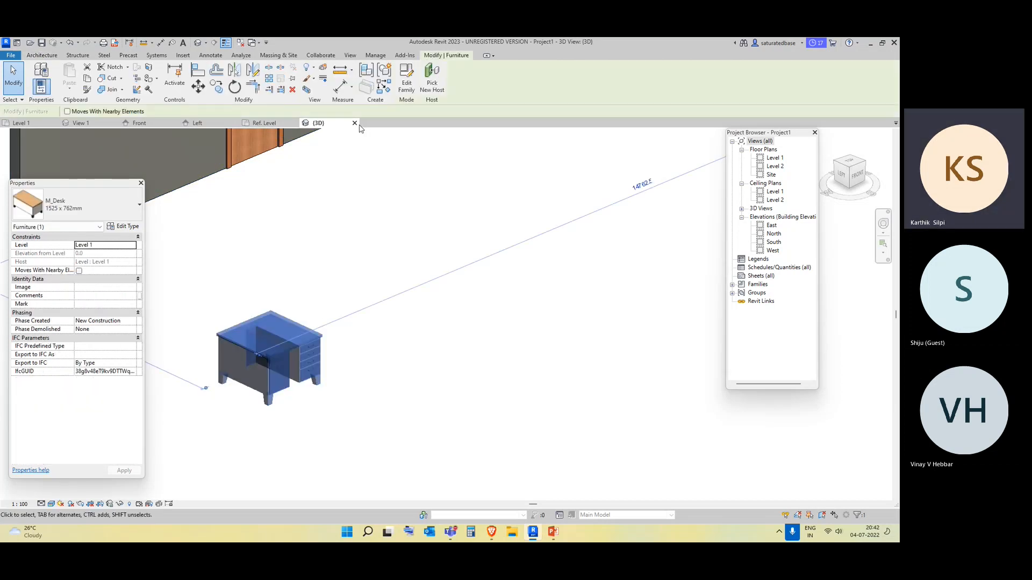
pyautogui.click(355, 123)
pyautogui.moveTo(274, 363); pyautogui.dragTo(173, 285)
pyautogui.click(210, 221)
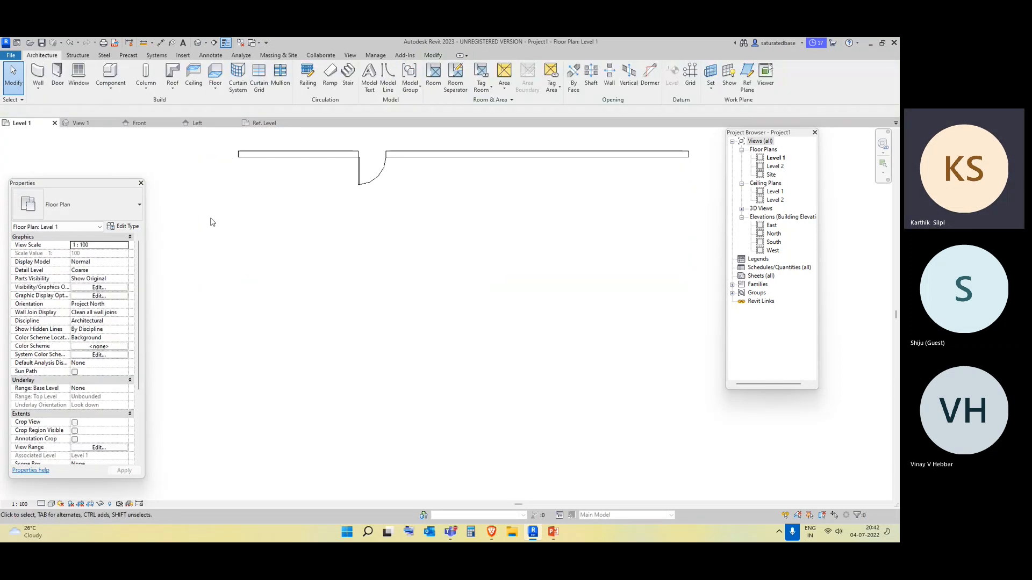
# Return to the new family's Ref. Level plan and examine its two default center reference planes
pyautogui.click(260, 127)
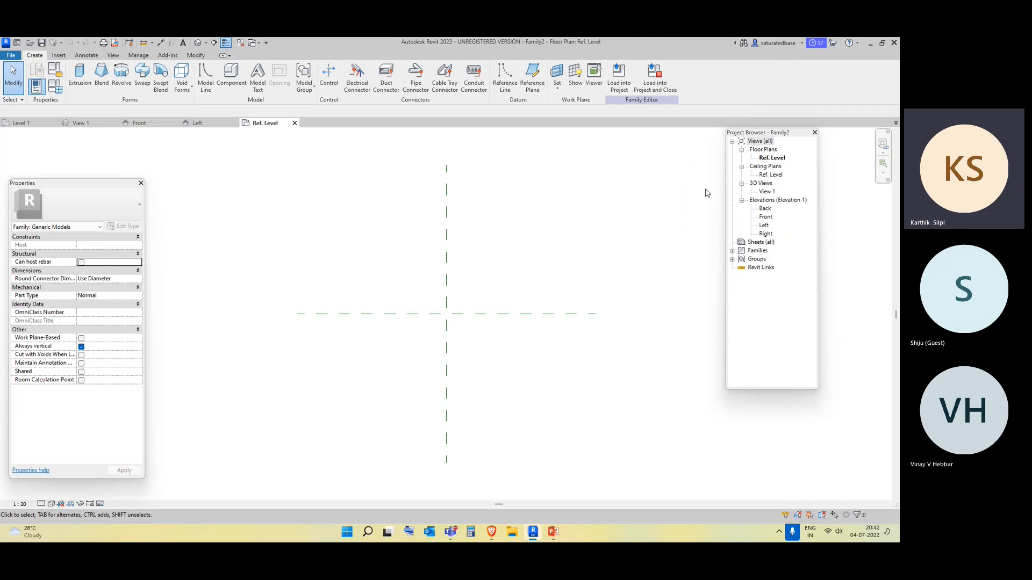
pyautogui.moveTo(585, 386); pyautogui.dragTo(531, 378, button='middle')
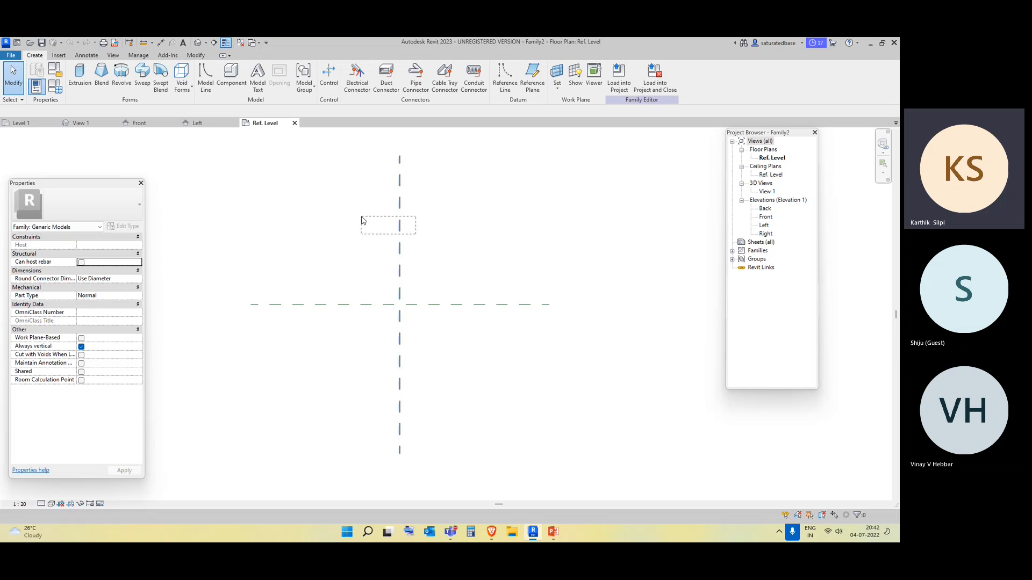
pyautogui.moveTo(334, 350); pyautogui.dragTo(253, 212)
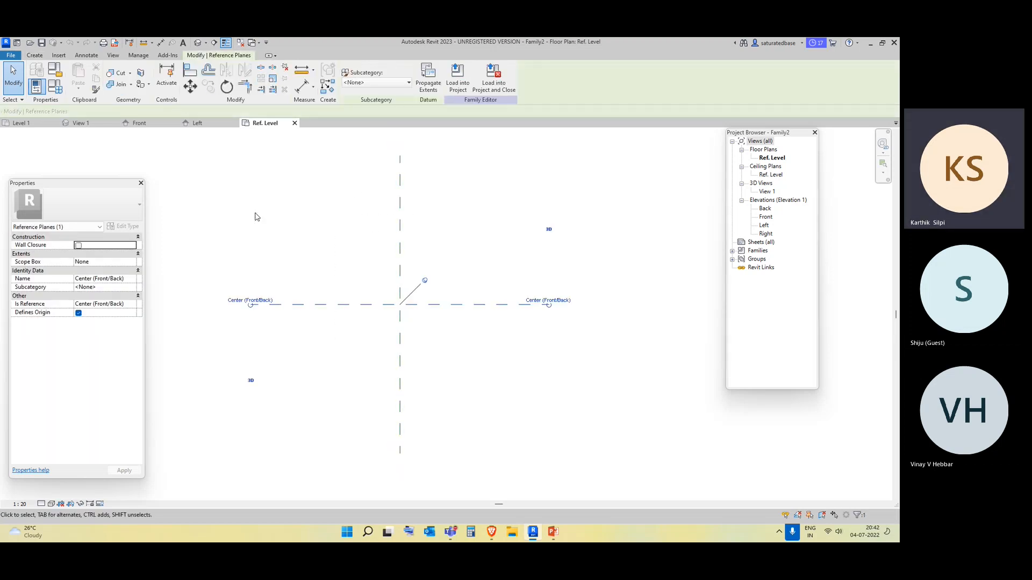
pyautogui.click(256, 217)
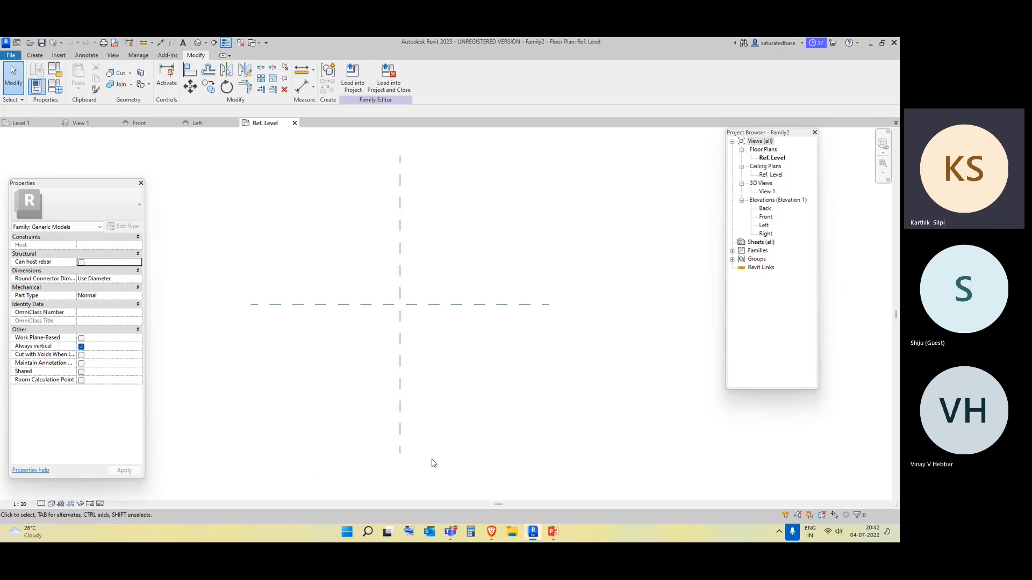
pyautogui.moveTo(478, 407); pyautogui.dragTo(362, 242)
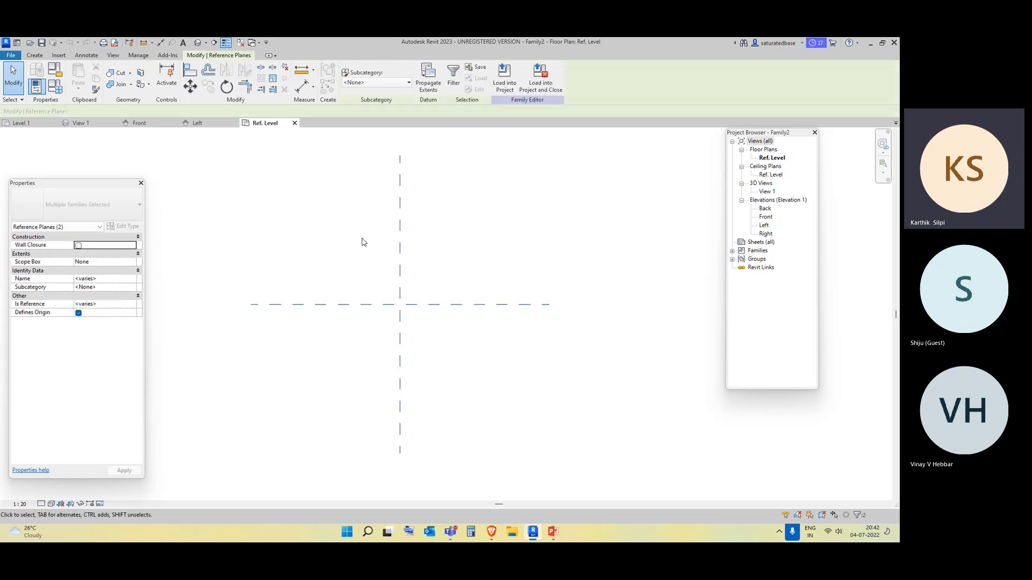
pyautogui.click(15, 76)
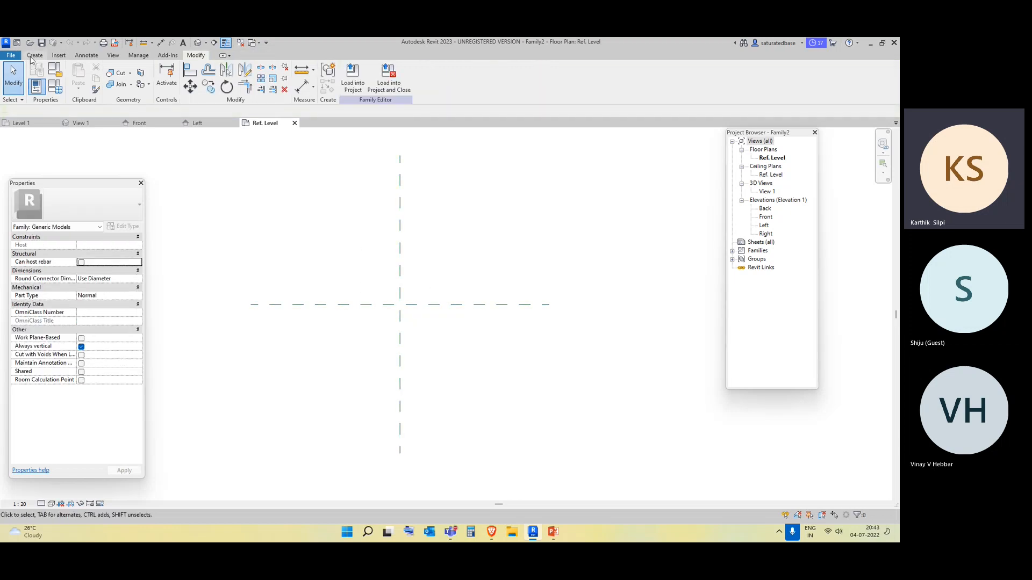
pyautogui.click(33, 56)
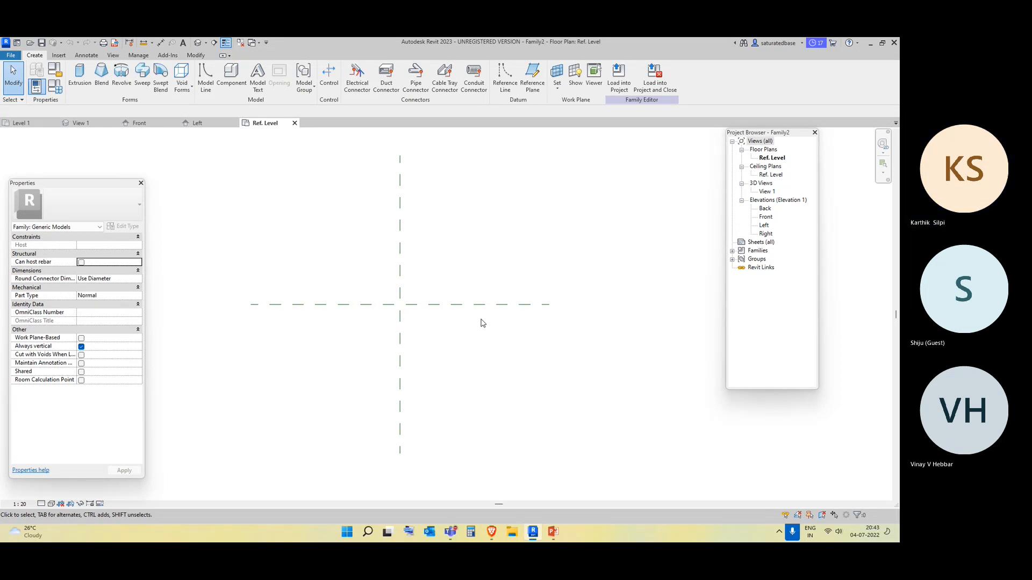
pyautogui.moveTo(472, 375); pyautogui.dragTo(353, 249)
pyautogui.click(461, 320)
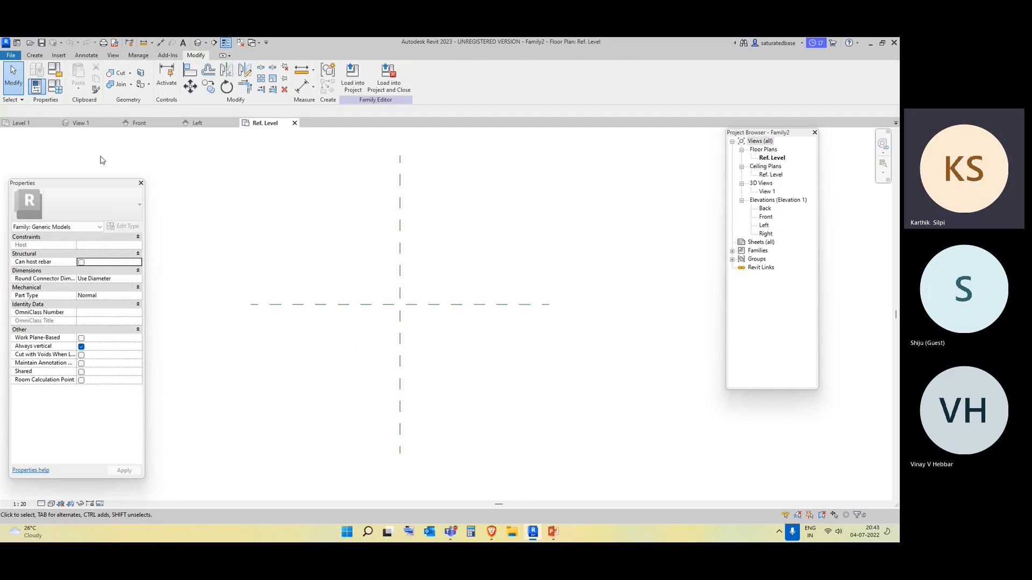
# Draw two vertical reference planes, about 1566 mm left and 1500 mm right of the Center (Left/Right) plane
pyautogui.click(35, 55)
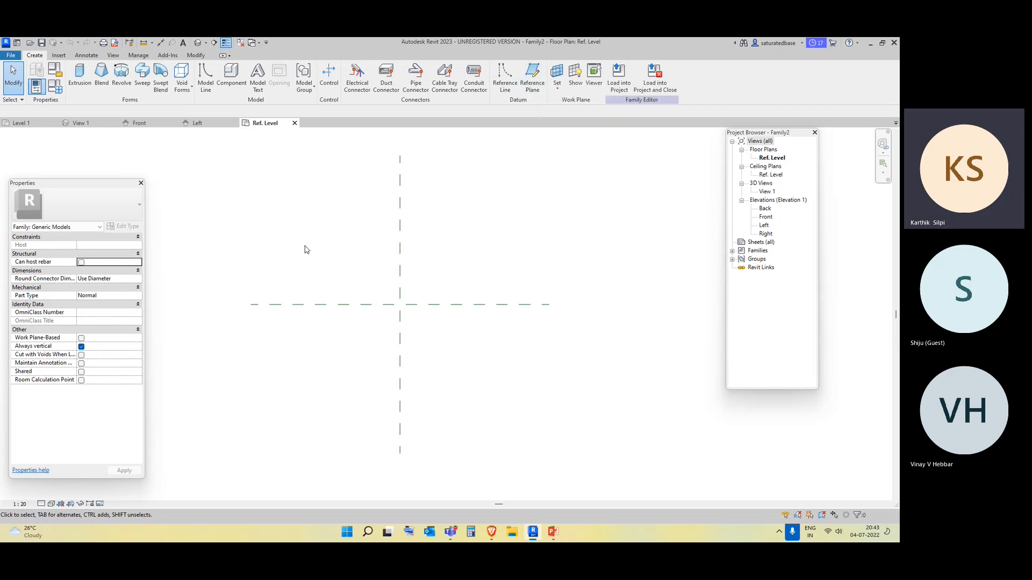
pyautogui.click(521, 80)
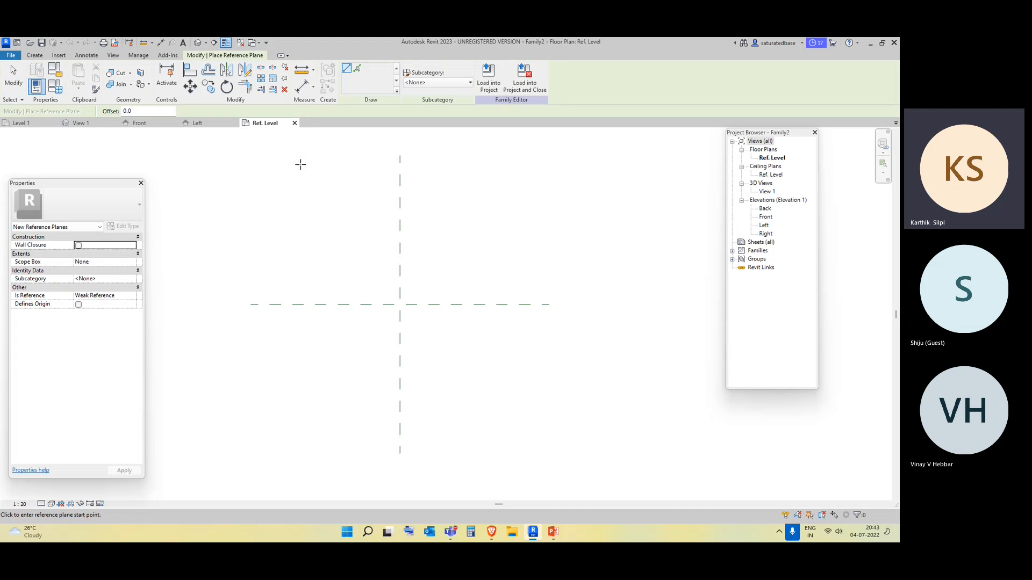
pyautogui.click(284, 161)
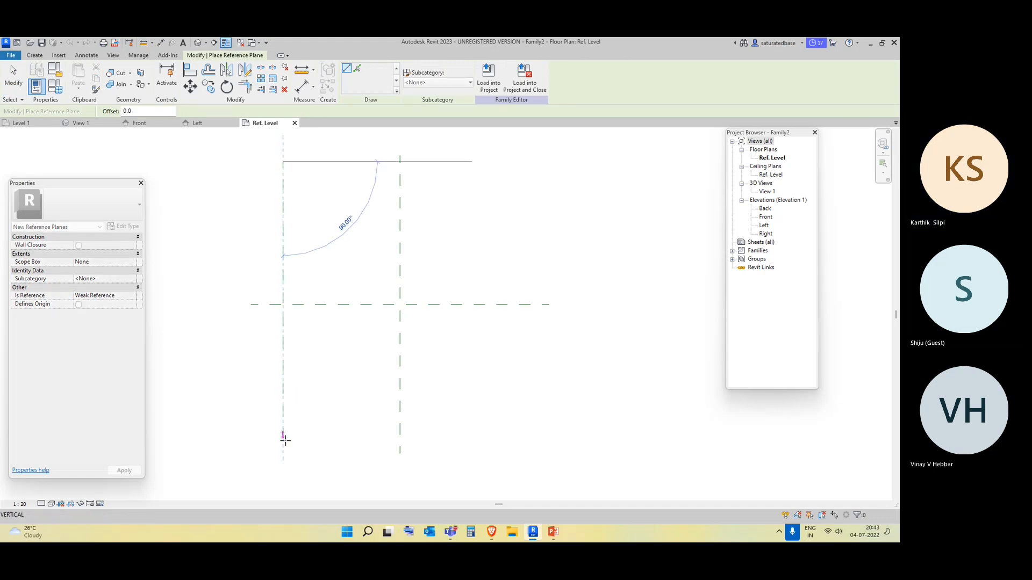
pyautogui.click(285, 463)
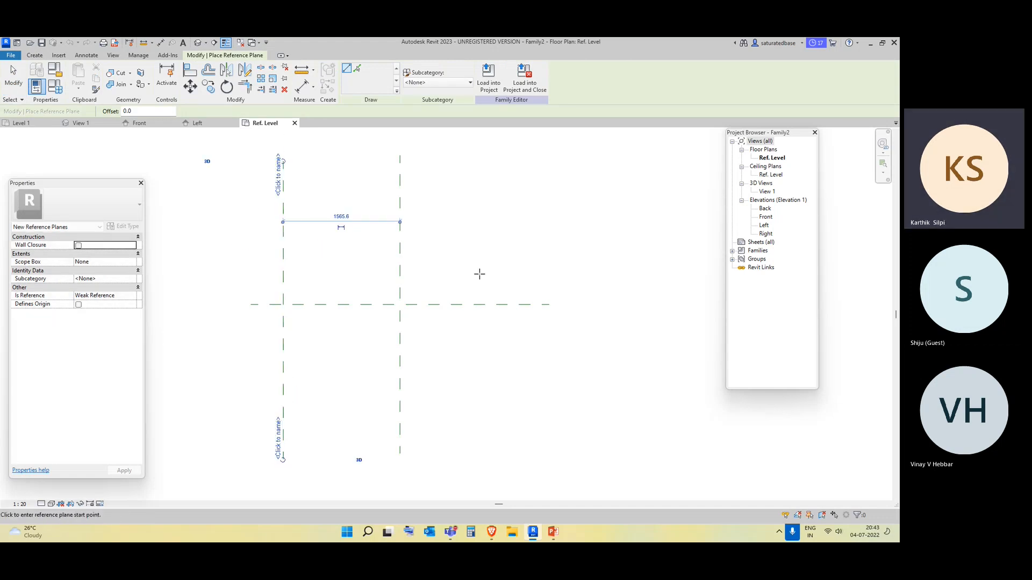
pyautogui.click(512, 162)
pyautogui.click(511, 453)
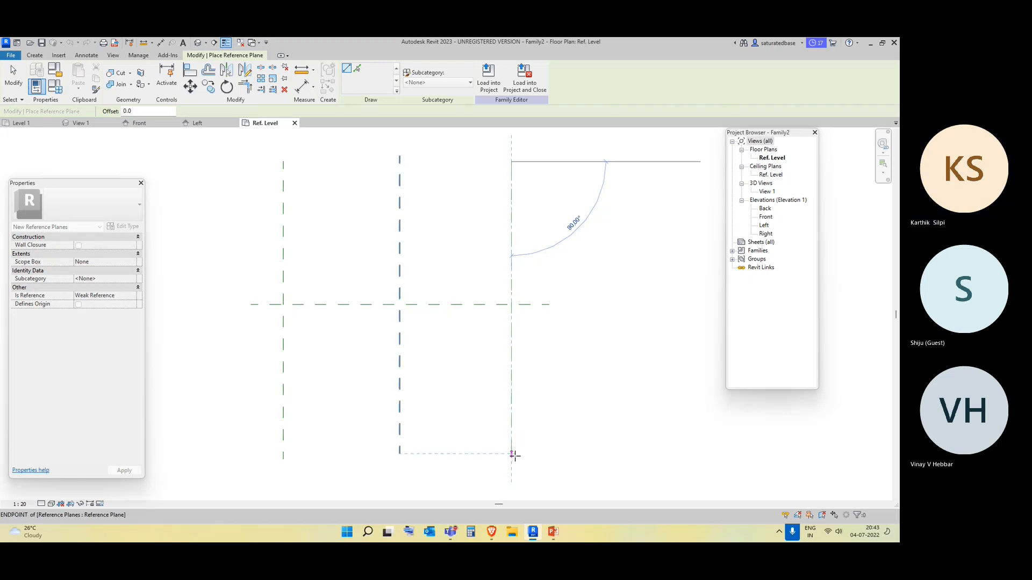
# Draw two horizontal reference planes, one above and one below the Center (Front/Back) plane, crossing all the vertical planes
pyautogui.click(214, 190)
pyautogui.click(572, 191)
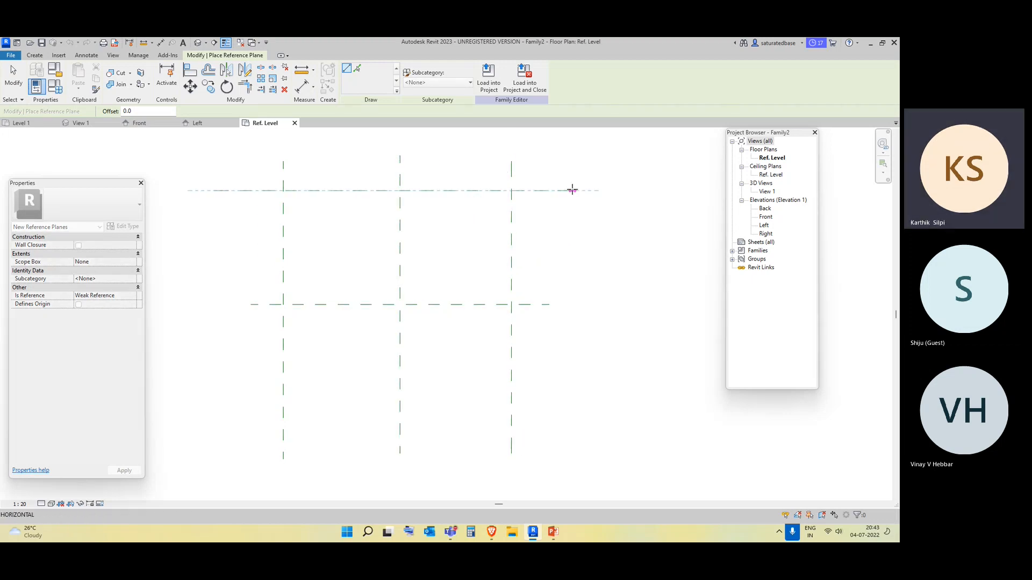
pyautogui.click(250, 438)
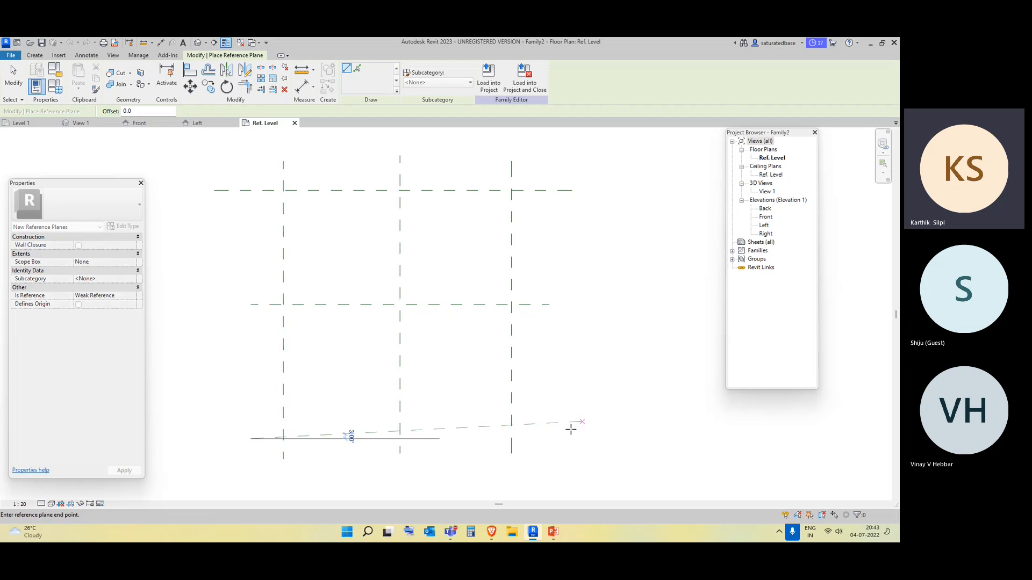
pyautogui.click(548, 437)
pyautogui.press('Escape')
pyautogui.press('Escape')
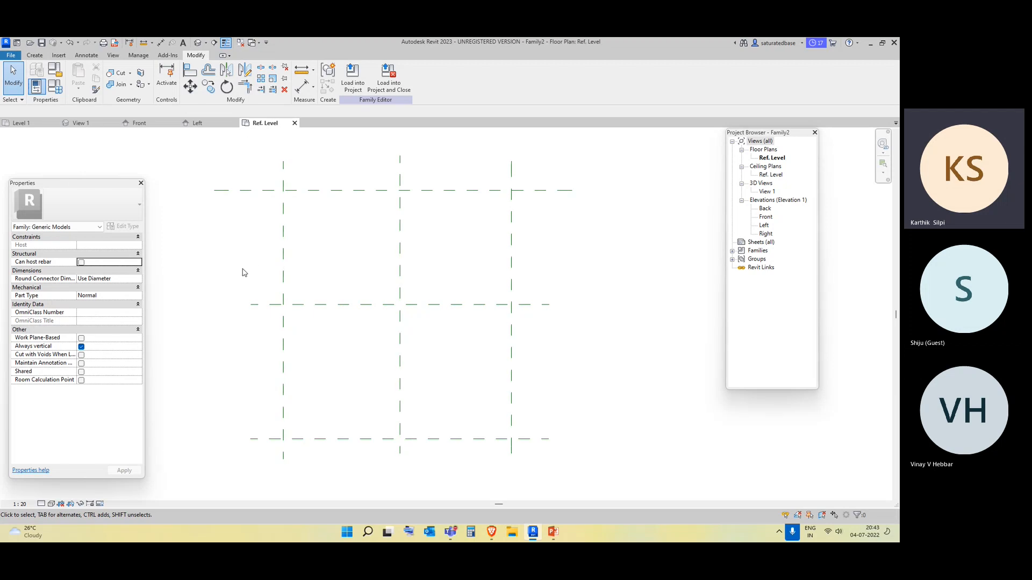
# Add a continuous aligned dimension across the left, center and right vertical reference planes, placed above the upper horizontal plane
pyautogui.click(87, 56)
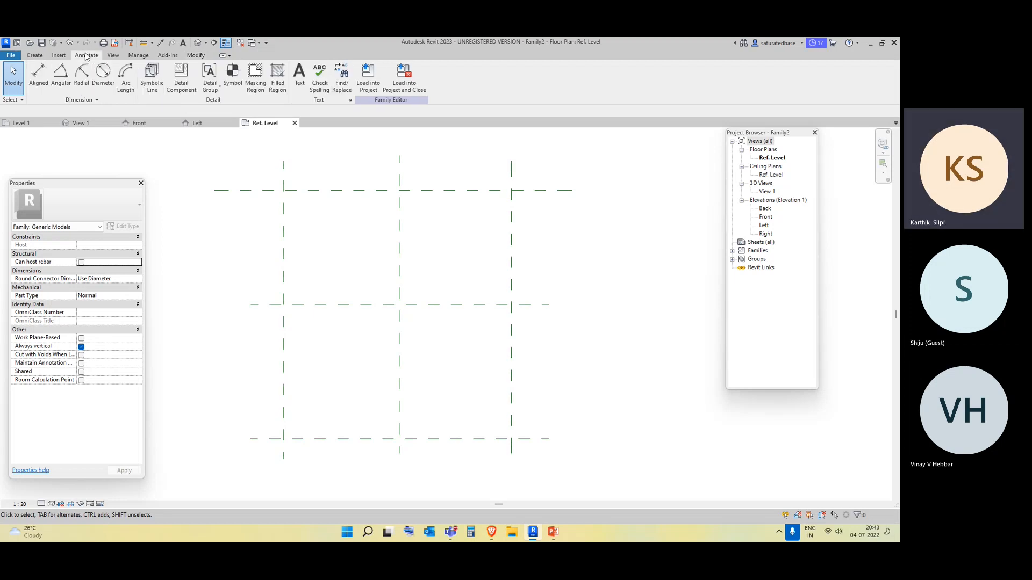
pyautogui.click(40, 81)
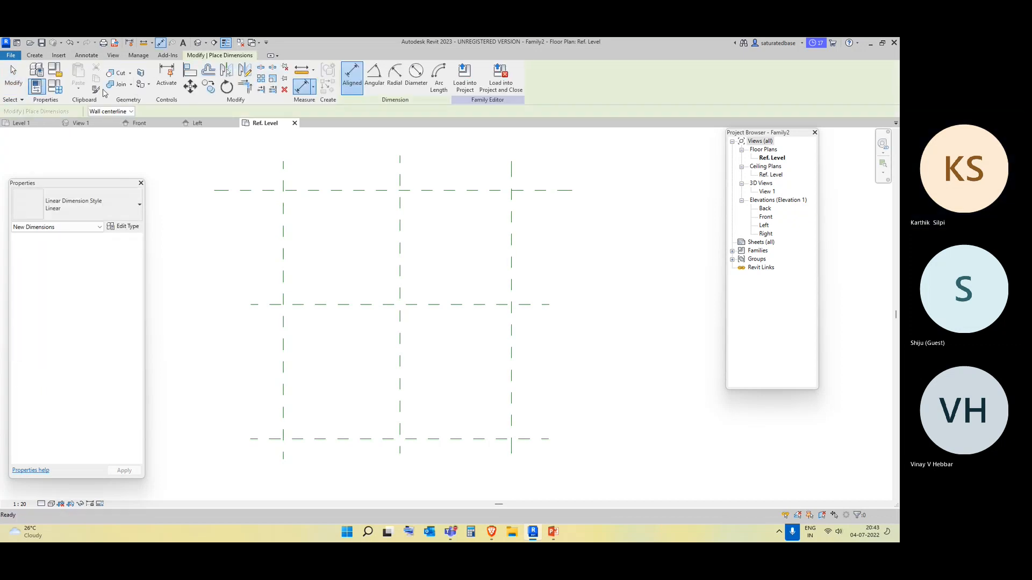
pyautogui.click(283, 184)
pyautogui.click(398, 180)
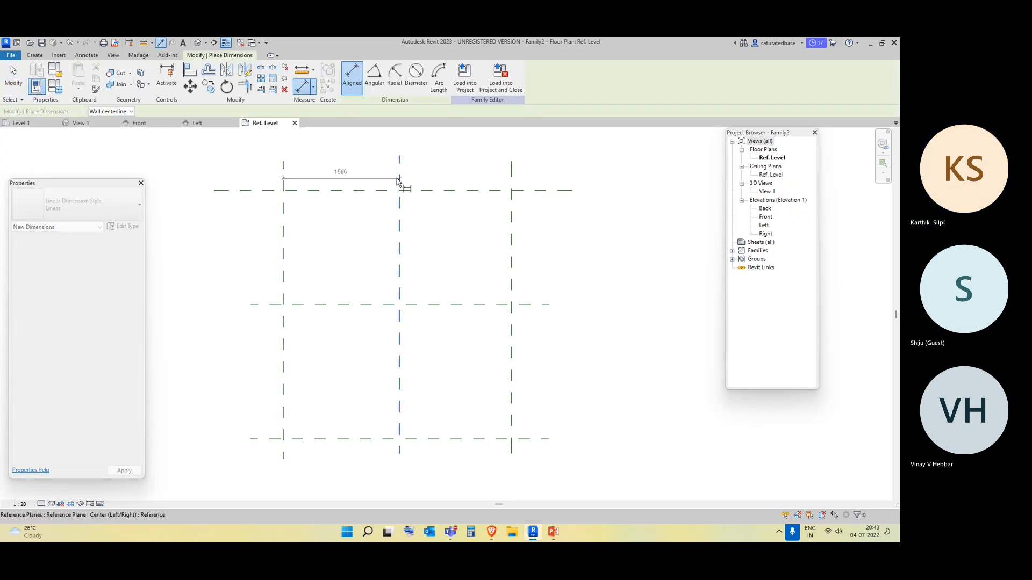
pyautogui.click(512, 178)
pyautogui.click(553, 175)
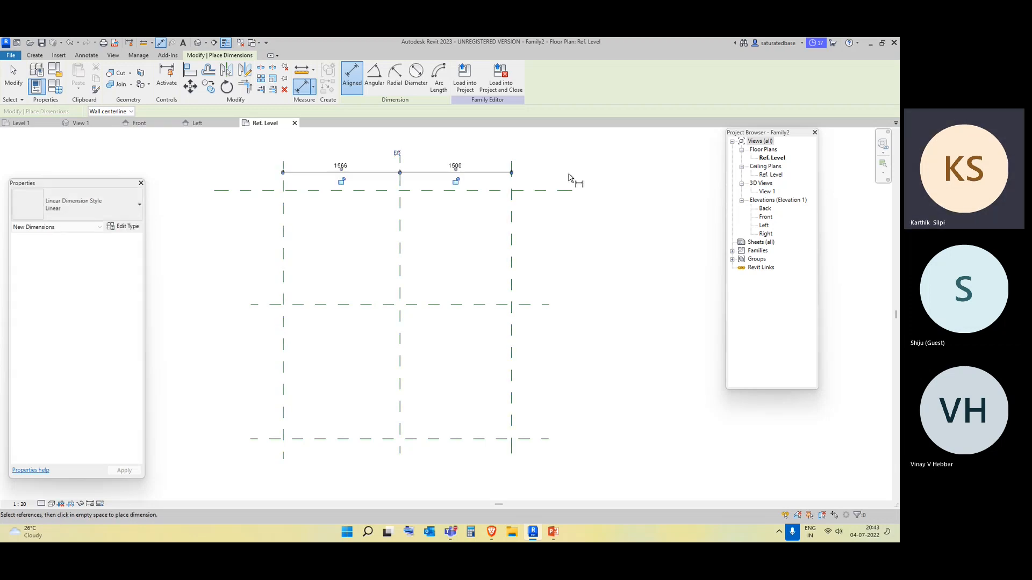
# Add a continuous aligned dimension across the upper, center and lower horizontal reference planes, placed outside the leftmost vertical plane
pyautogui.click(259, 190)
pyautogui.click(263, 305)
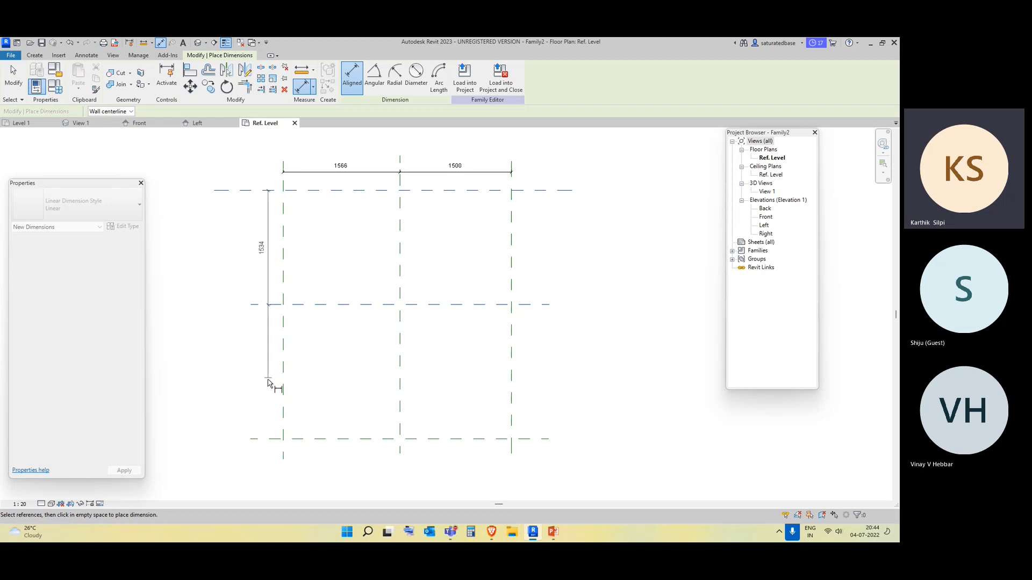
pyautogui.click(268, 439)
pyautogui.click(260, 476)
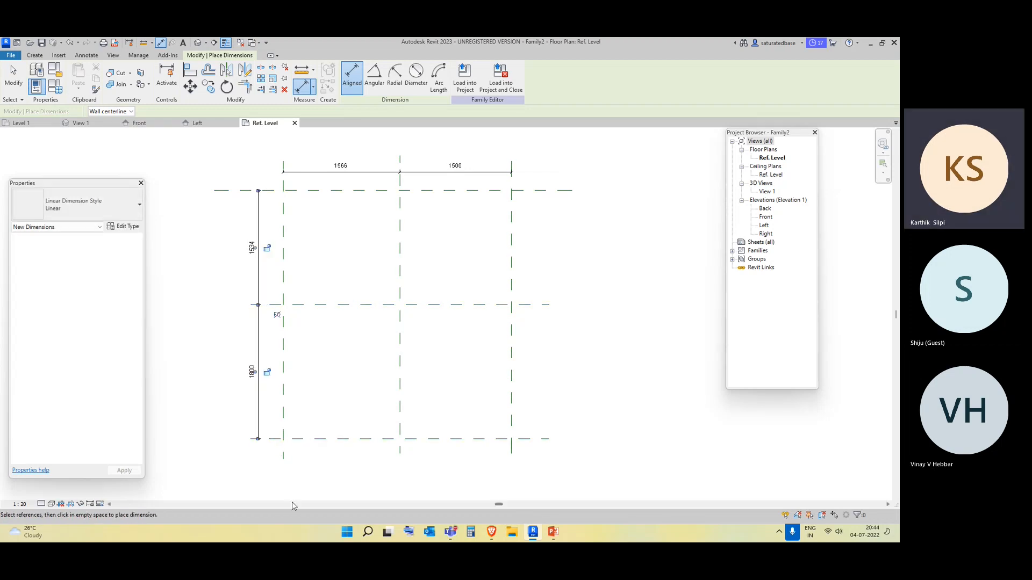
pyautogui.press('Escape')
pyautogui.press('Escape')
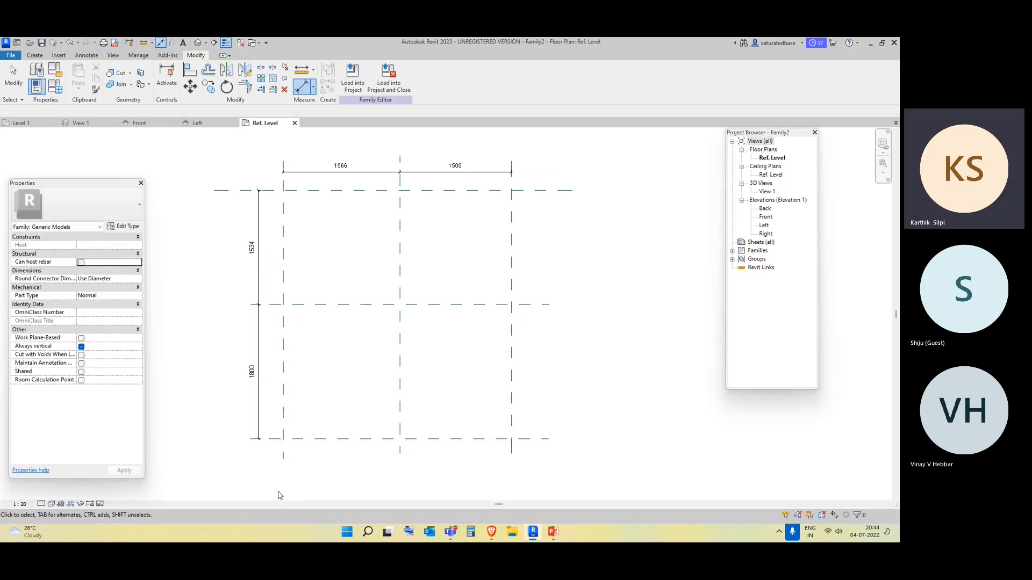
# Apply the EQ equality constraint to both continuous dimensions so the outer reference planes are equally spaced about the center planes
pyautogui.click(367, 173)
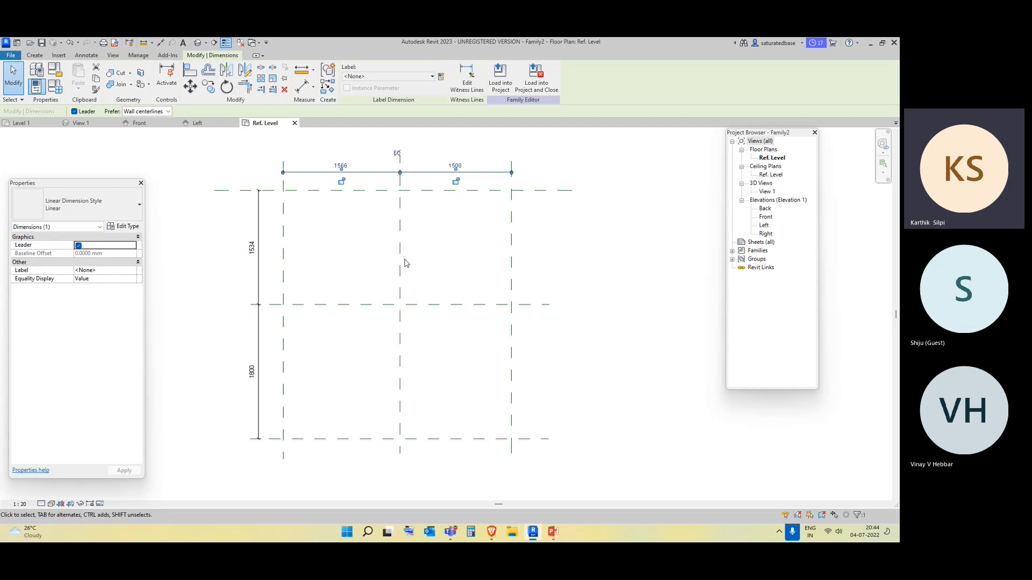
pyautogui.click(398, 154)
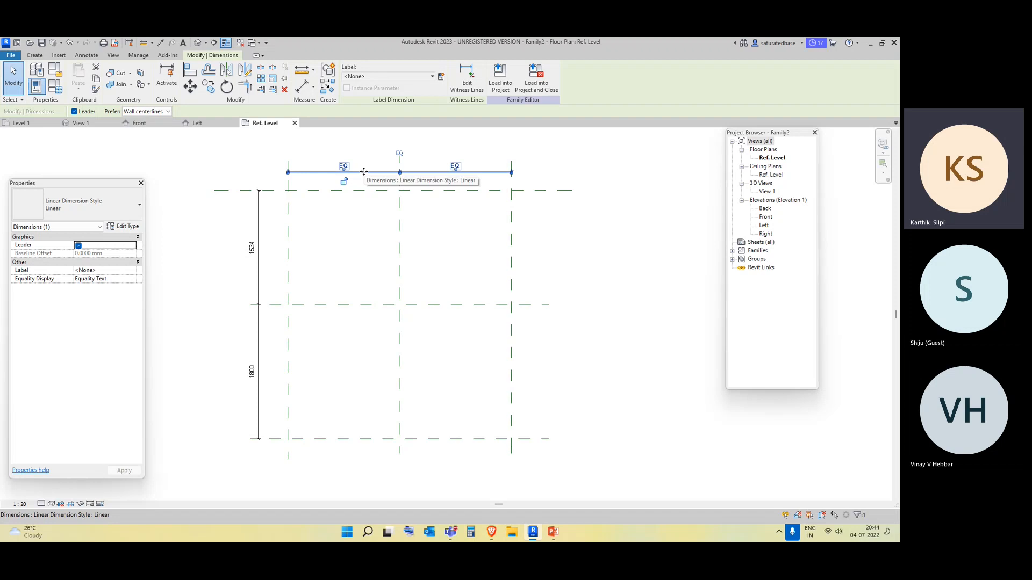
pyautogui.click(271, 349)
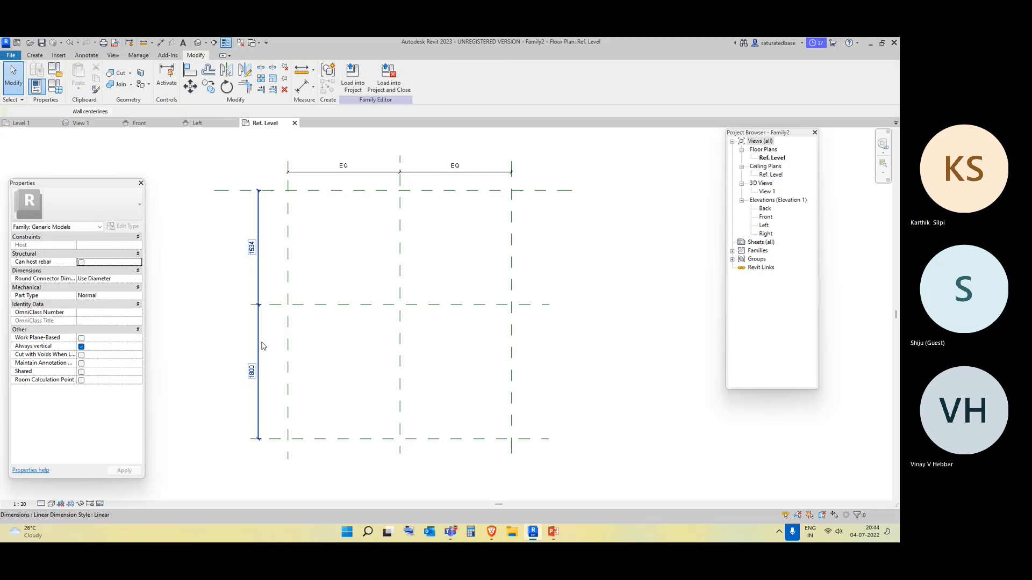
pyautogui.click(268, 209)
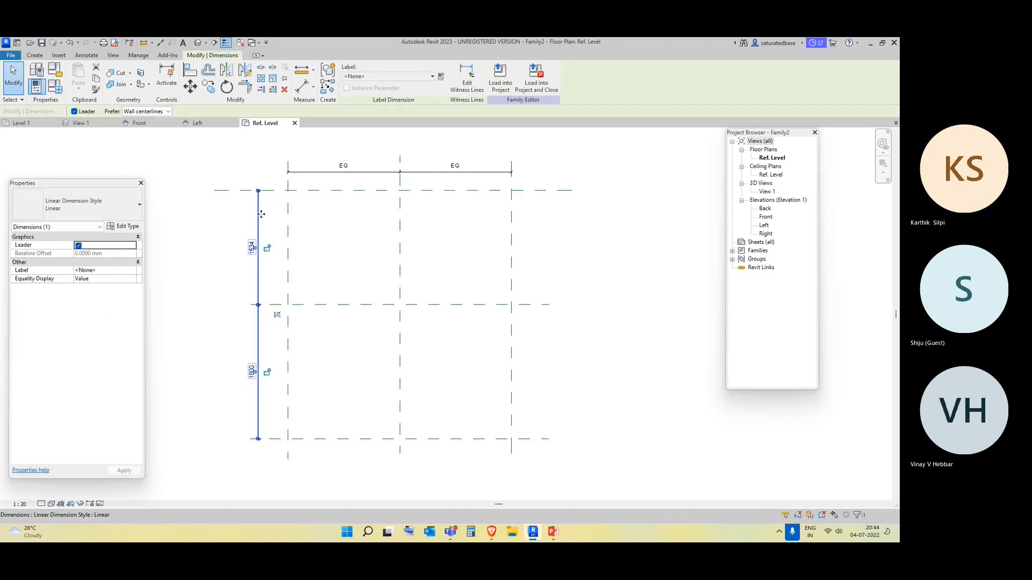
pyautogui.click(277, 316)
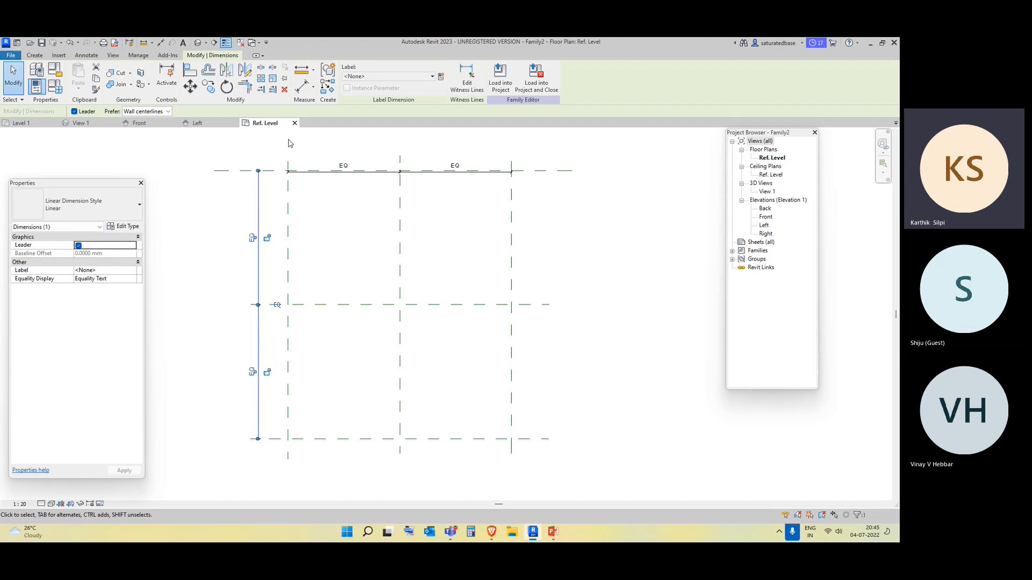
# Add an overall aligned dimension between the two outer vertical reference planes, placed above the EQ dimension
pyautogui.moveTo(679, 306); pyautogui.dragTo(646, 319, button='middle')
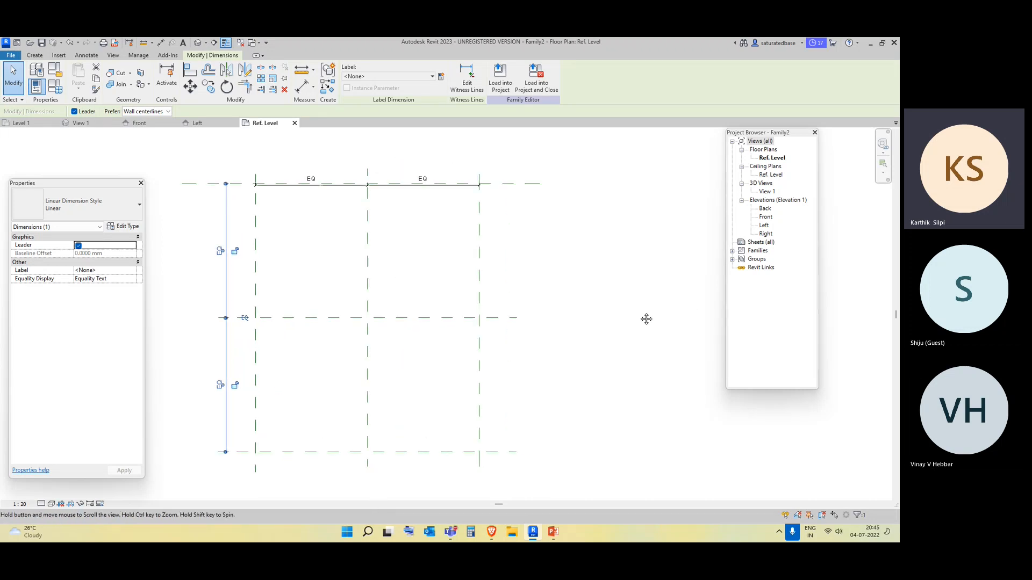
pyautogui.click(84, 56)
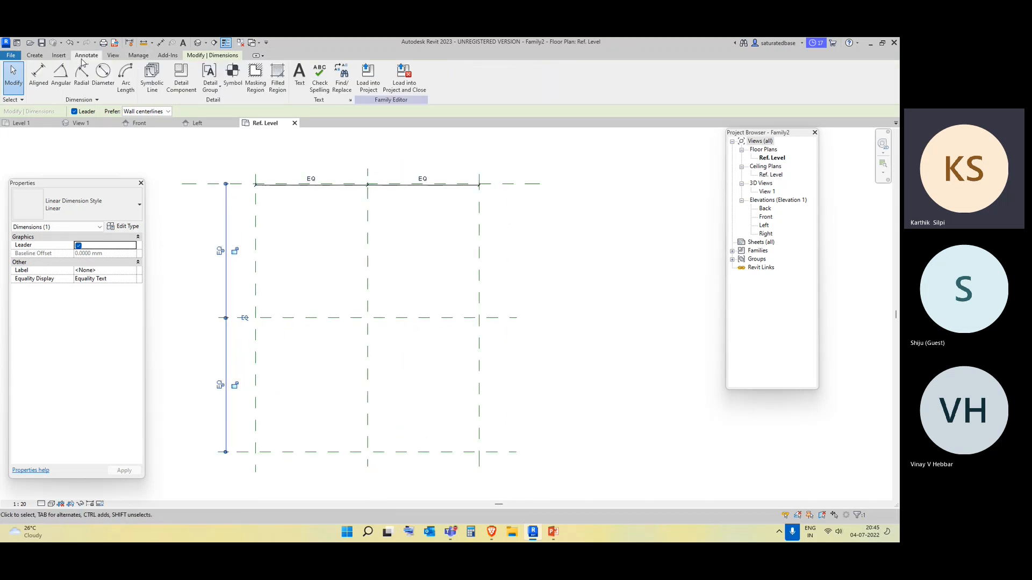
pyautogui.click(38, 75)
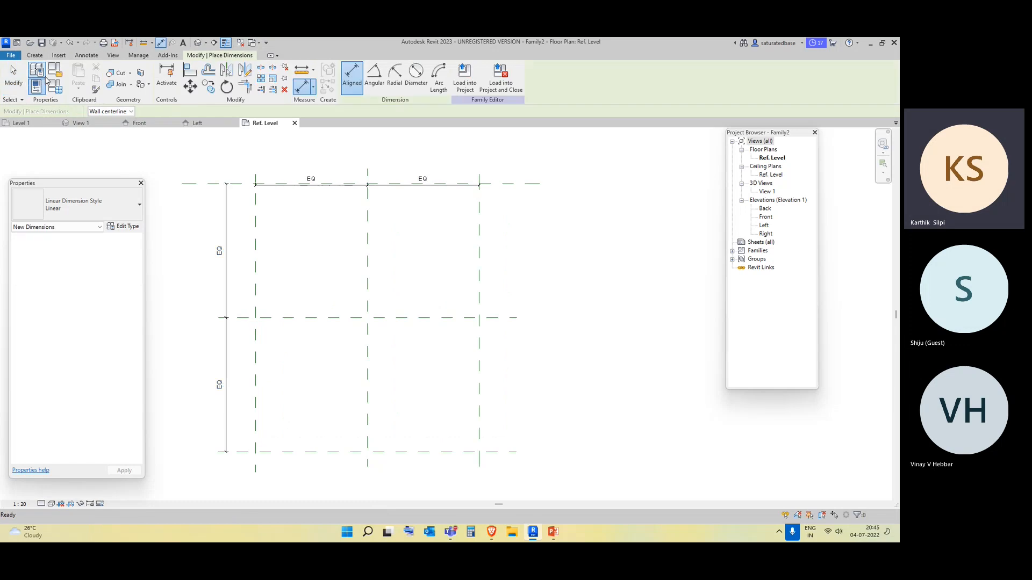
pyautogui.click(256, 182)
pyautogui.click(478, 183)
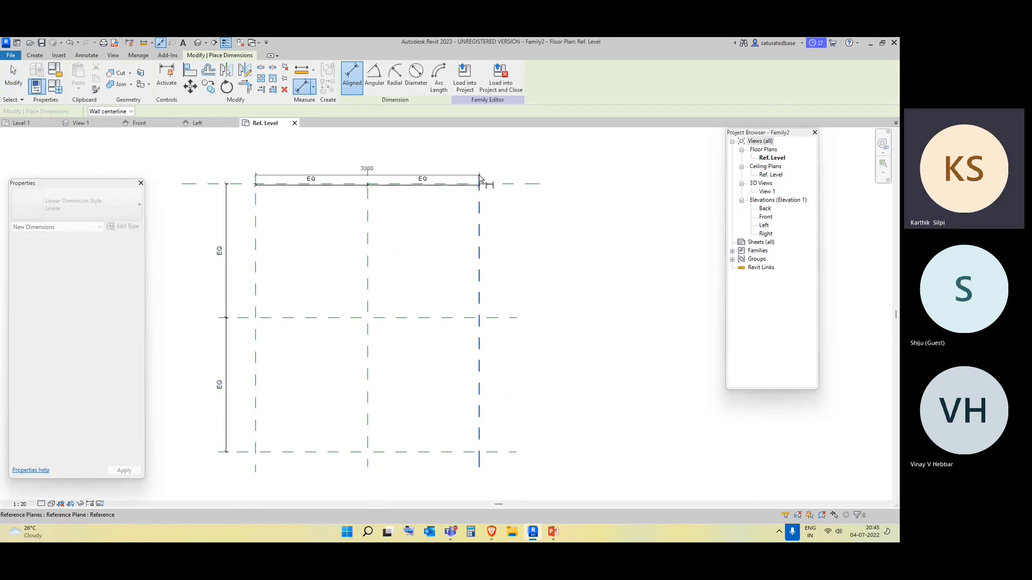
pyautogui.click(515, 160)
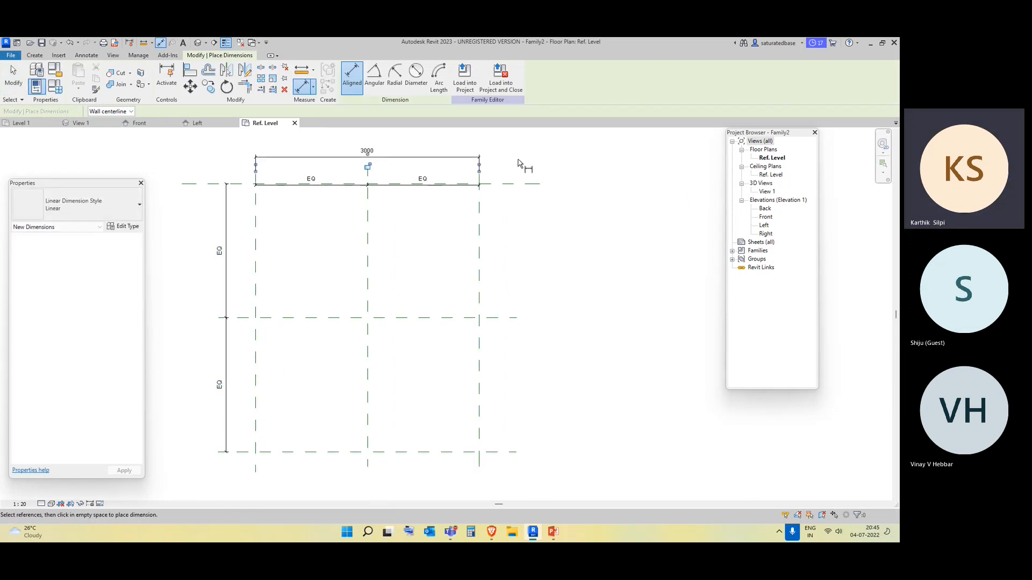
# Add an overall aligned dimension between the upper and lower horizontal reference planes, placed outside the vertical EQ dimension
pyautogui.click(237, 184)
pyautogui.click(248, 452)
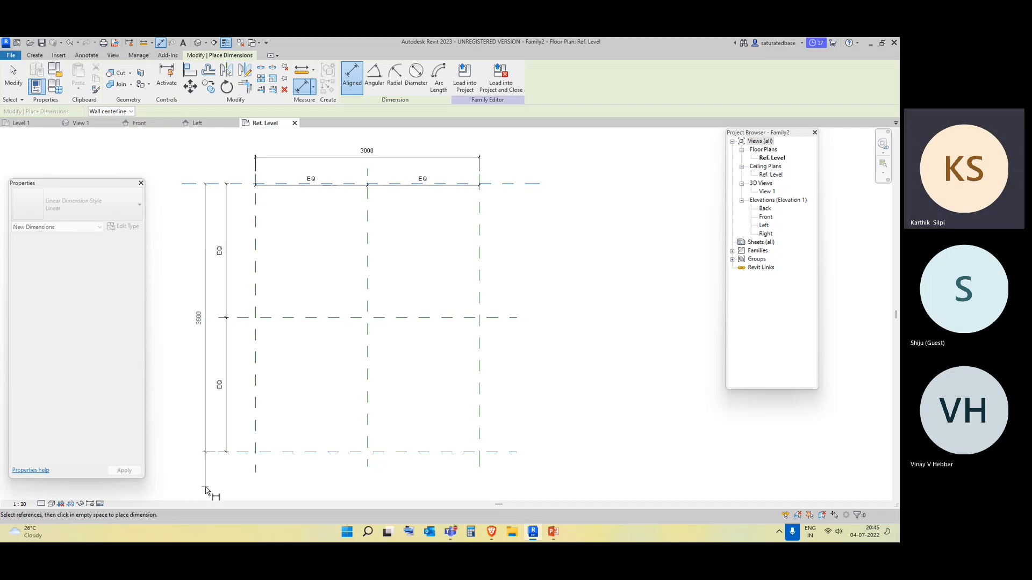
pyautogui.click(206, 490)
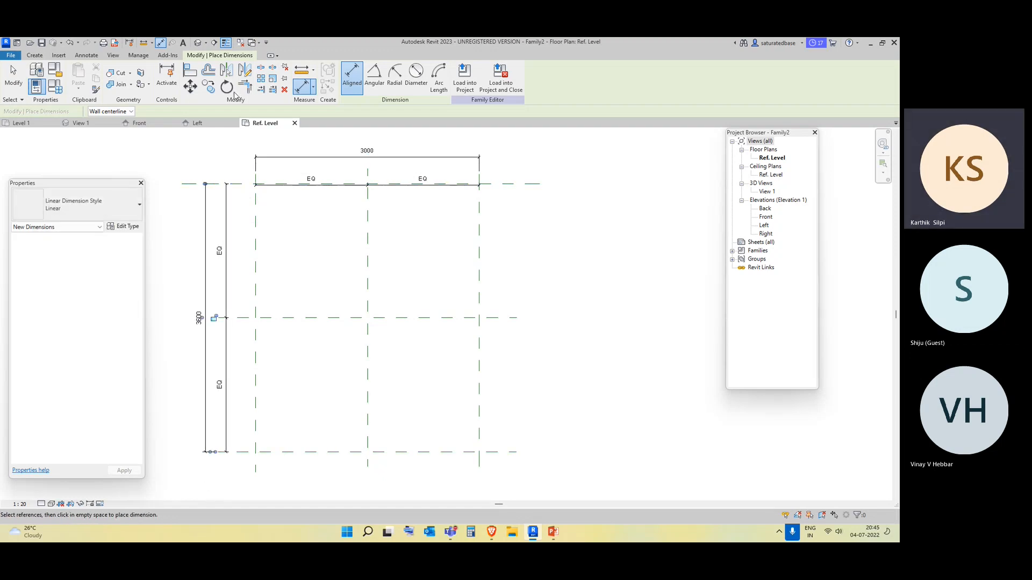
pyautogui.press('Escape')
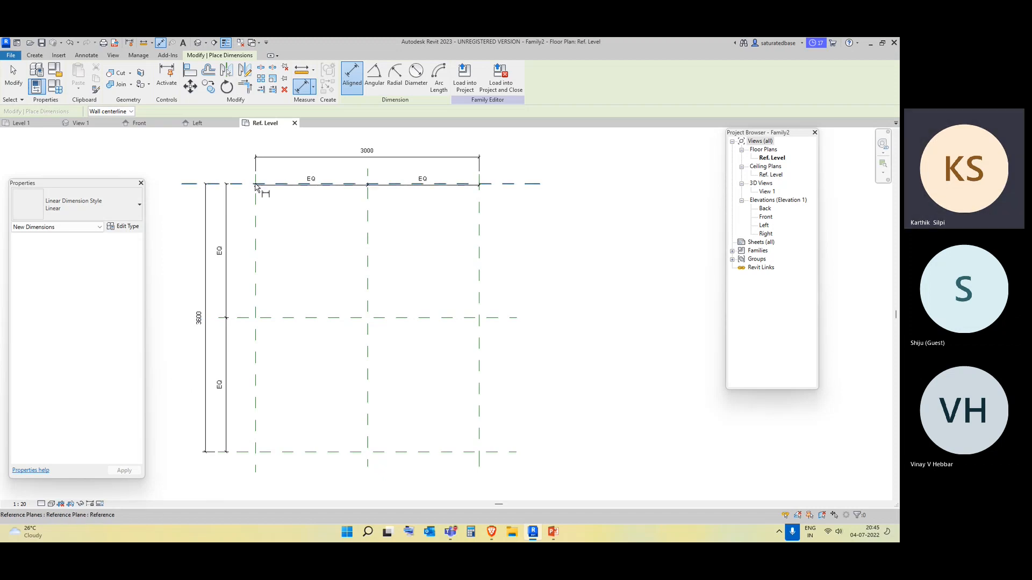
# Move the horizontal EQ dimension line up, off the upper reference plane and below the overall dimension
pyautogui.scroll(2, 256, 191)
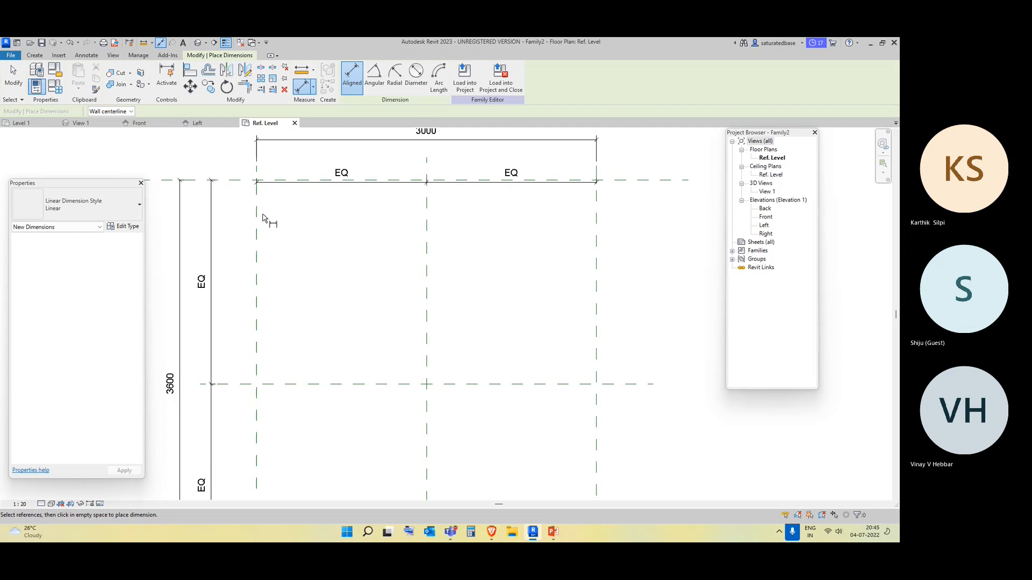
pyautogui.scroll(-3, 553, 383)
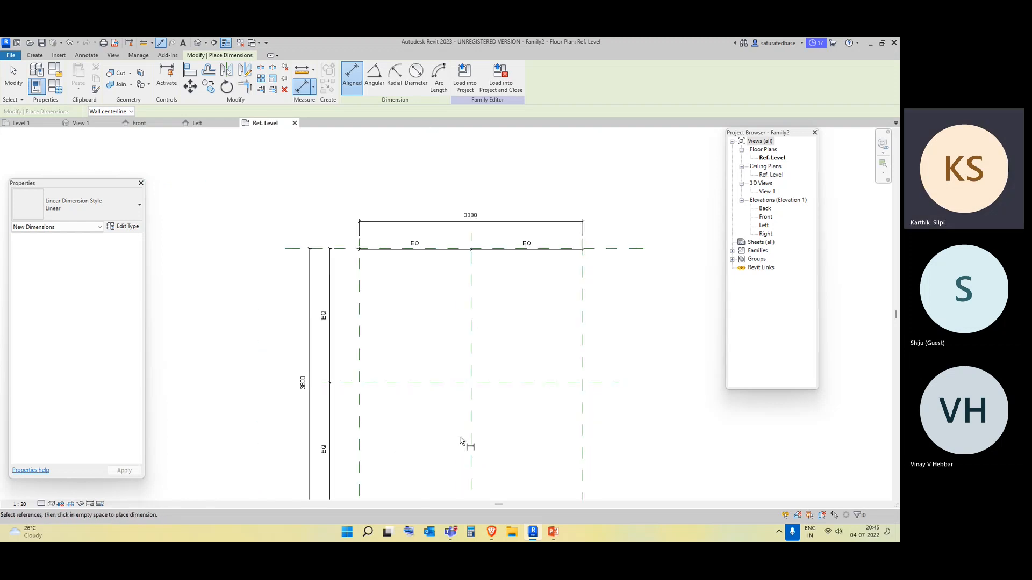
pyautogui.scroll(3, 432, 342)
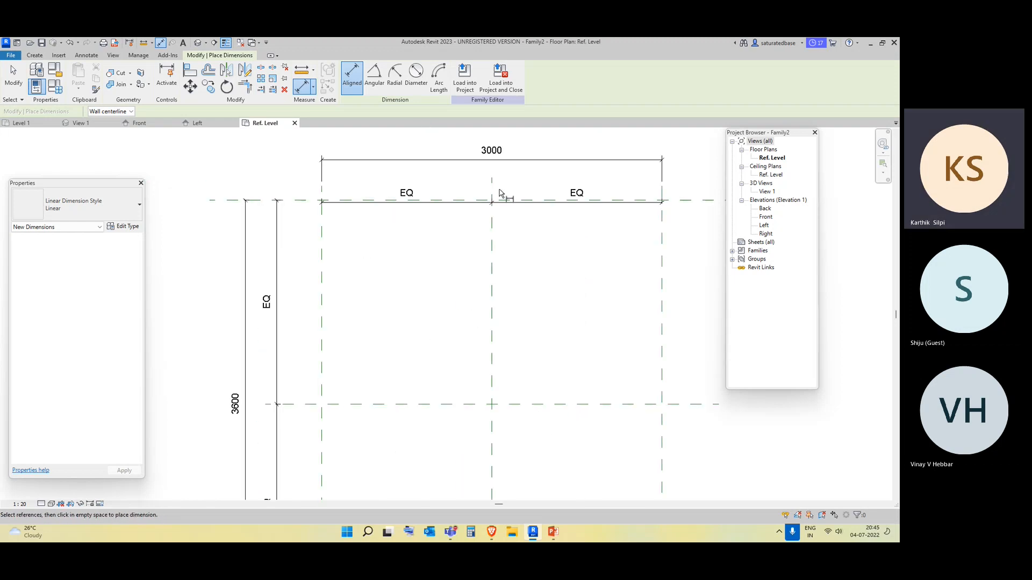
pyautogui.scroll(-2, 494, 370)
pyautogui.scroll(3, 414, 265)
pyautogui.press('Escape')
pyautogui.click(414, 257)
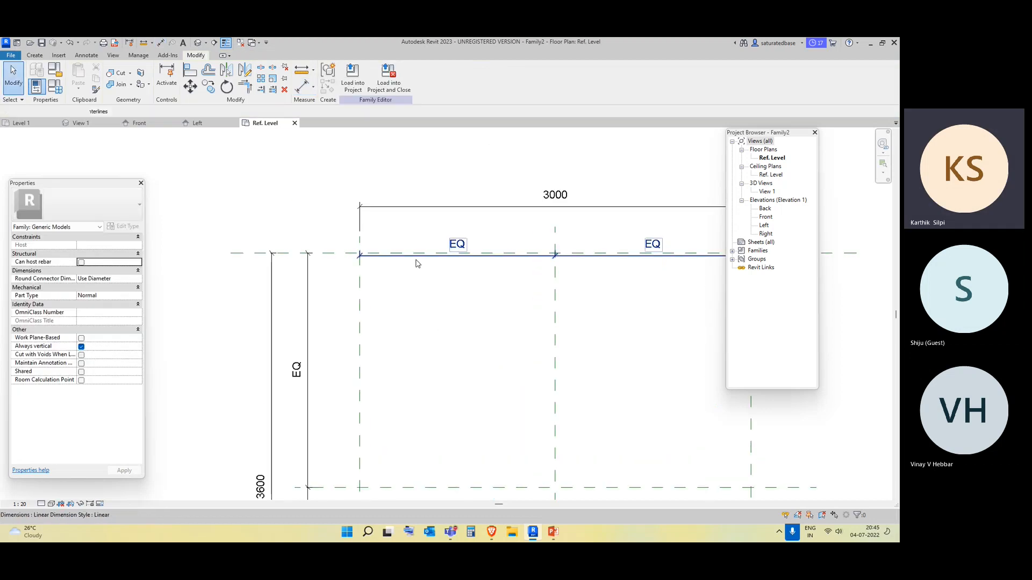
pyautogui.moveTo(527, 256); pyautogui.dragTo(521, 240)
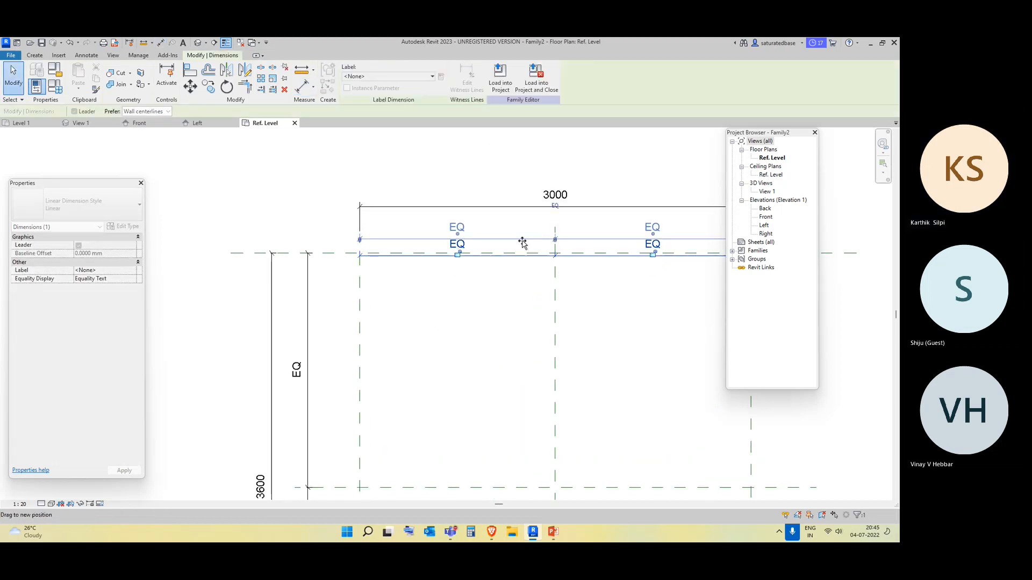
pyautogui.click(505, 323)
pyautogui.scroll(-2, 504, 321)
pyautogui.moveTo(540, 364); pyautogui.dragTo(465, 256, button='middle')
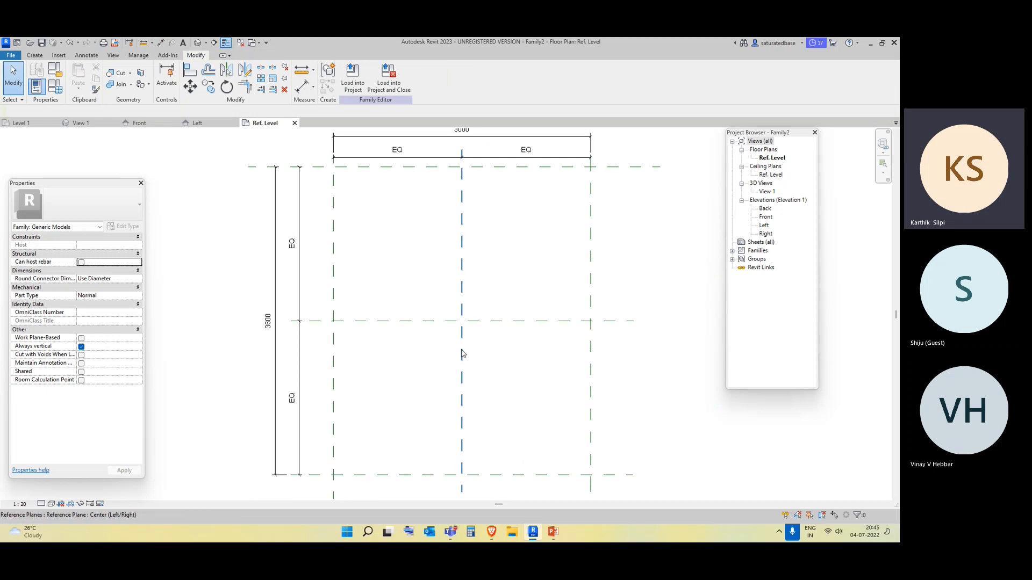
pyautogui.moveTo(471, 349)
pyautogui.mouseDown(button='middle')
pyautogui.moveTo(463, 361)
pyautogui.moveTo(454, 351)
pyautogui.mouseUp(button='middle')
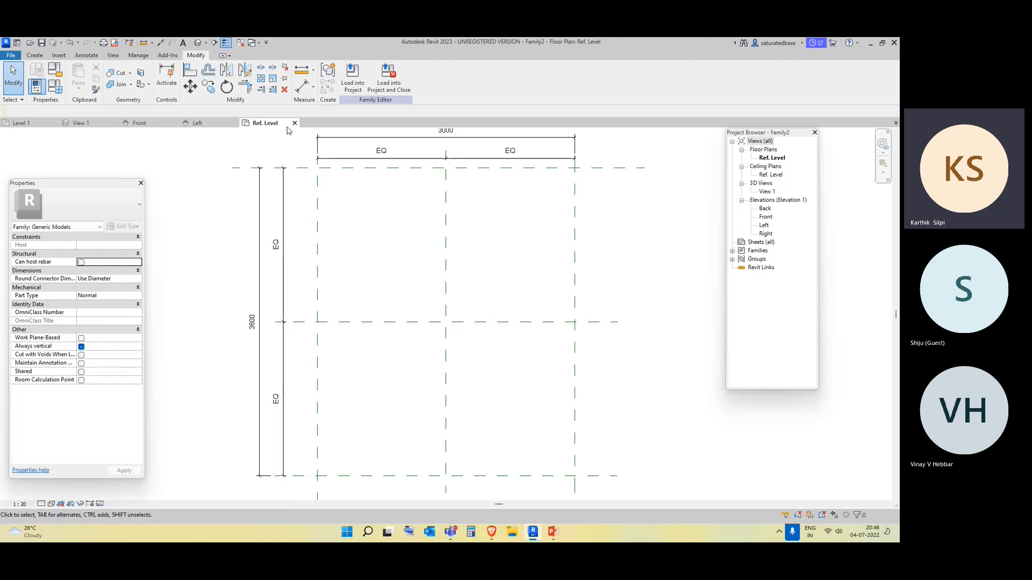
pyautogui.moveTo(378, 285); pyautogui.dragTo(334, 345, button='middle')
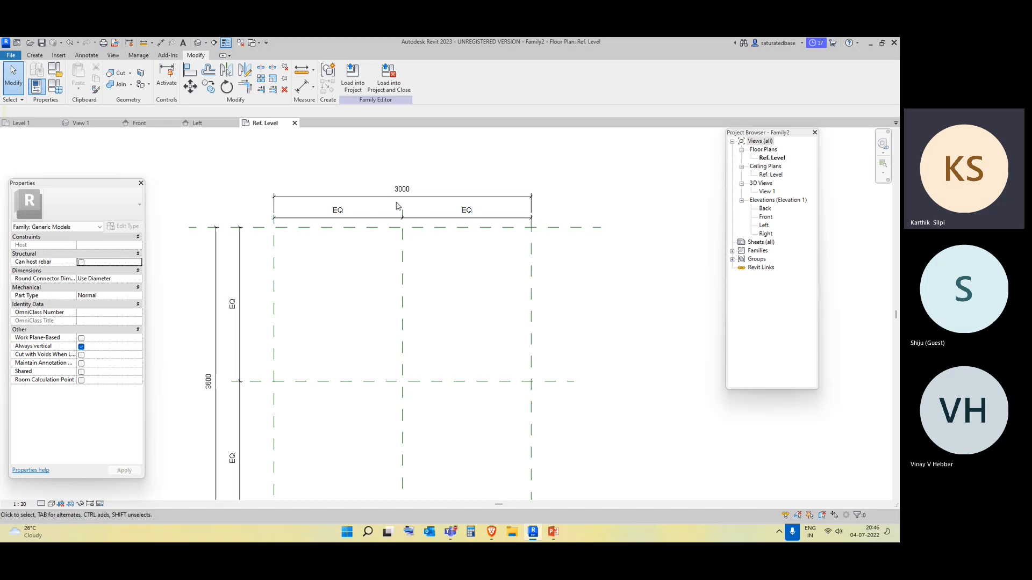
pyautogui.scroll(-2, 403, 293)
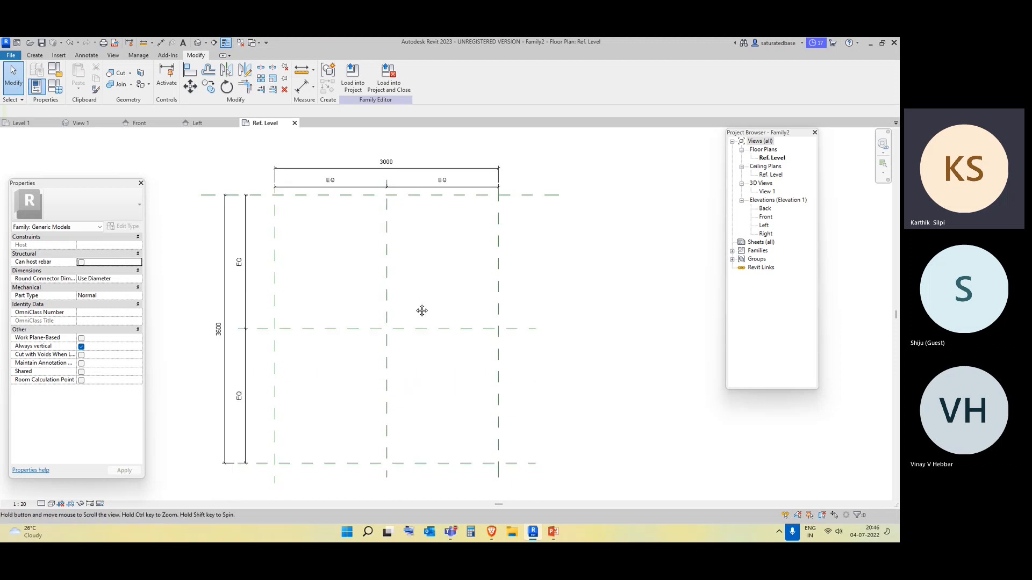
pyautogui.moveTo(466, 262)
pyautogui.mouseDown(button='middle')
pyautogui.moveTo(467, 304)
pyautogui.moveTo(481, 270)
pyautogui.mouseUp(button='middle')
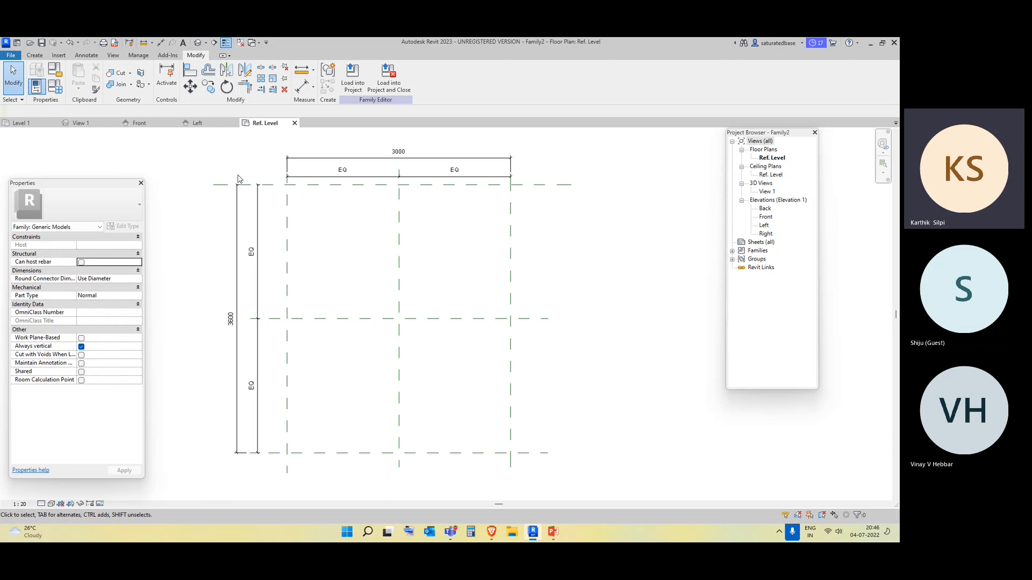
pyautogui.moveTo(495, 235); pyautogui.dragTo(495, 263, button='middle')
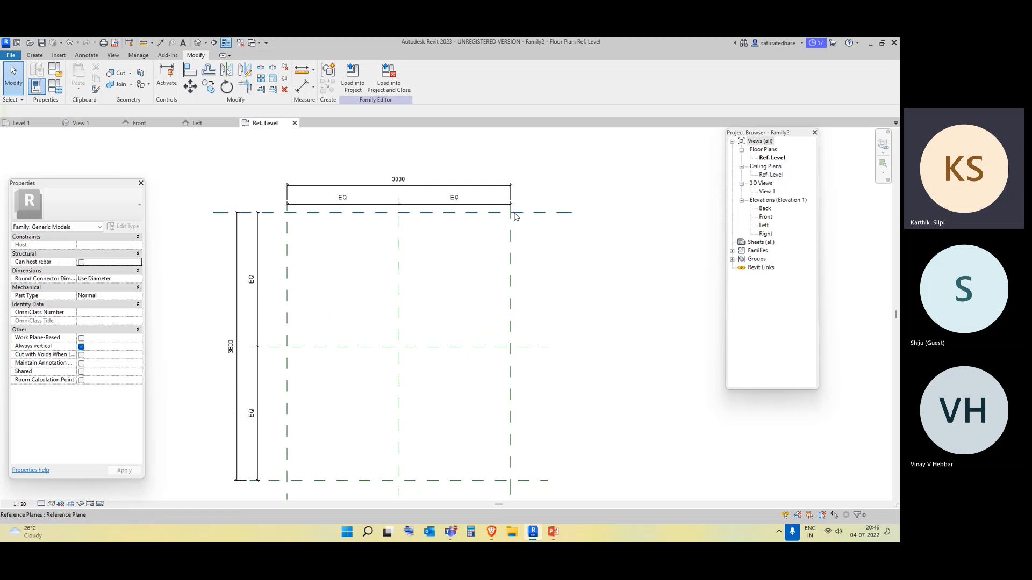
# Label the overall horizontal dimension with a new family type parameter named Length, grouped under Dimensions
pyautogui.click(449, 191)
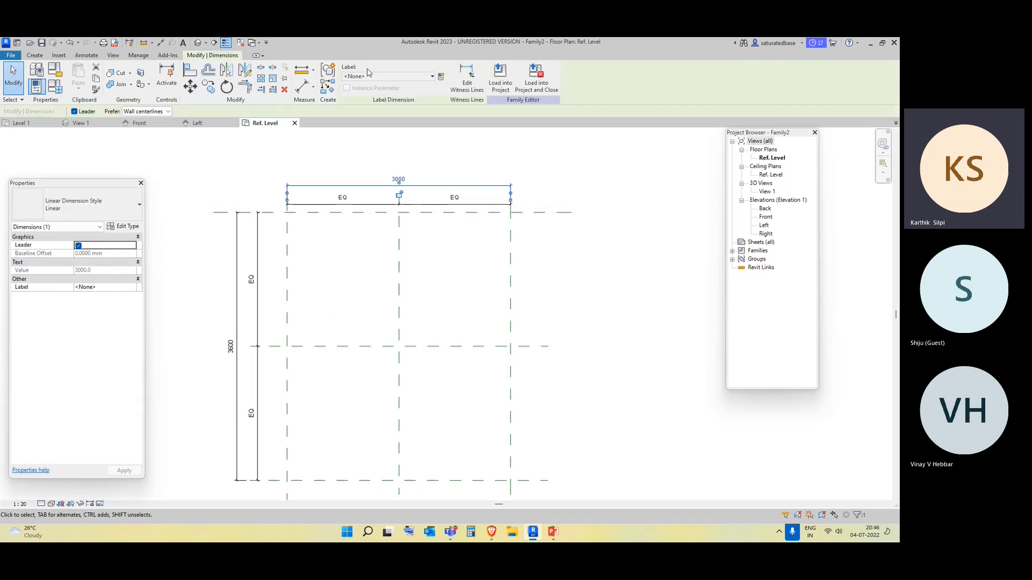
pyautogui.click(443, 79)
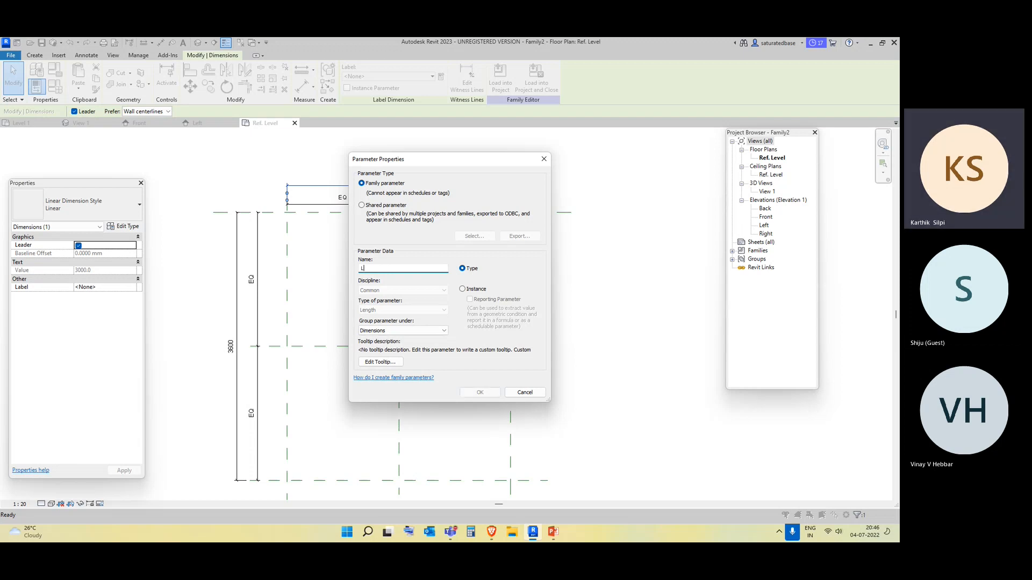
pyautogui.write('Length')
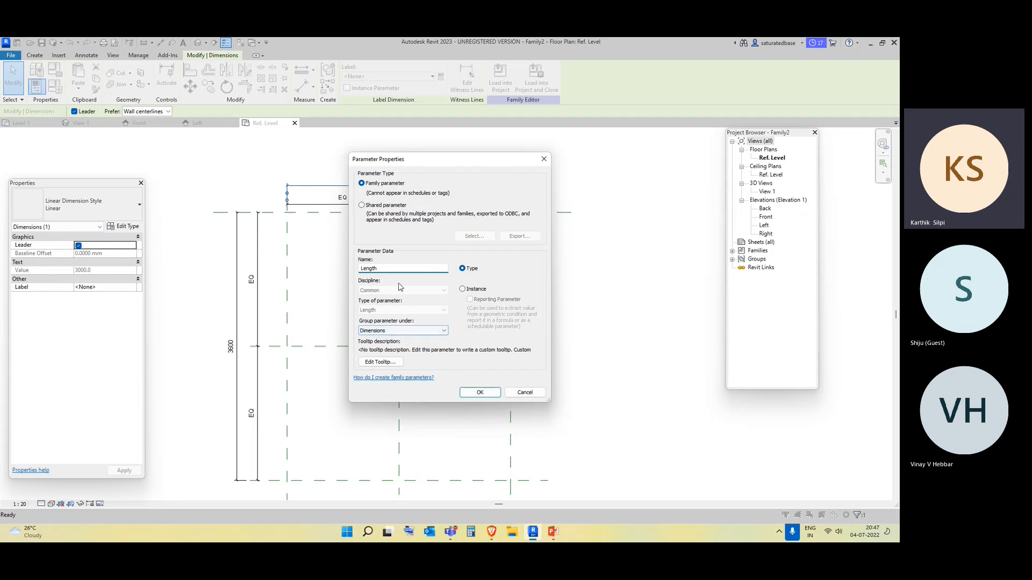
pyautogui.click(411, 330)
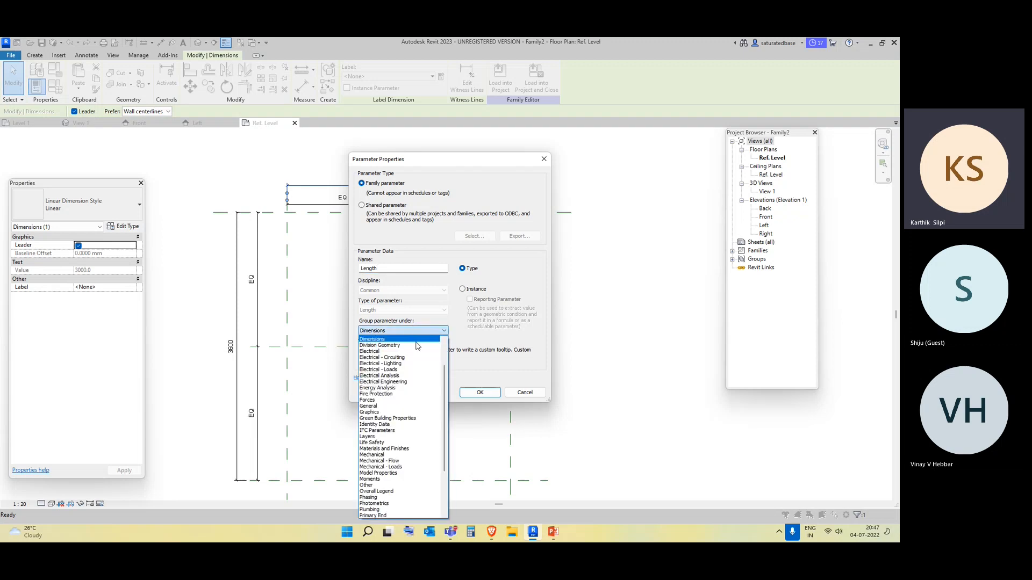
pyautogui.scroll(2, 436, 456)
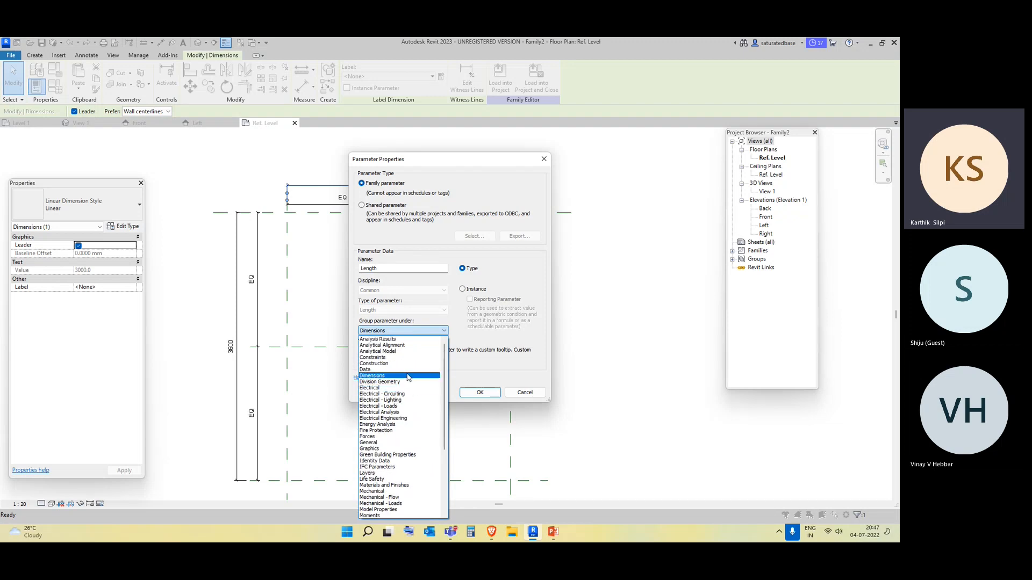
pyautogui.click(376, 375)
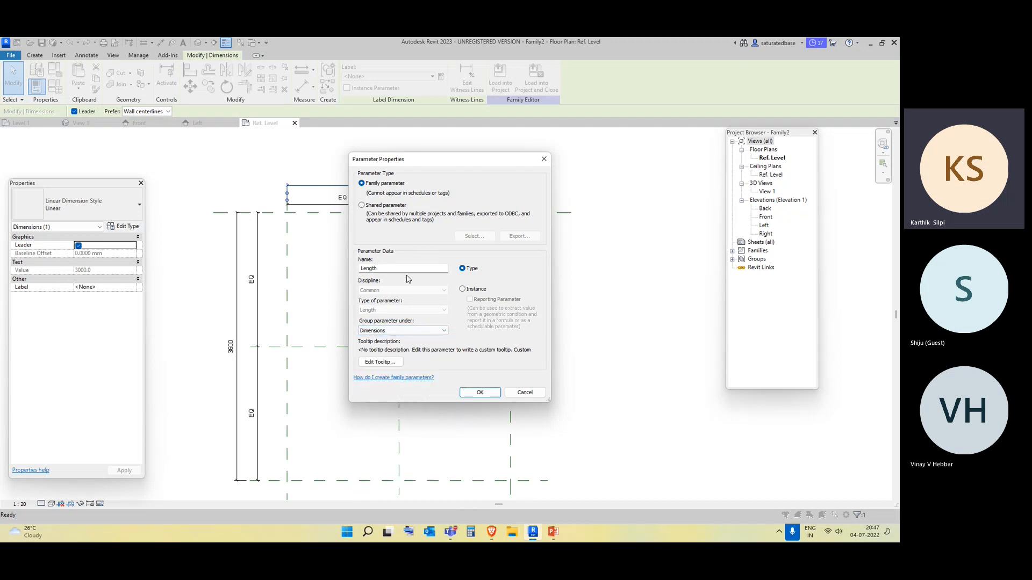
pyautogui.click(470, 394)
# Label the overall vertical dimension with a new family type parameter named Width, grouped under Dimensions
pyautogui.click(236, 316)
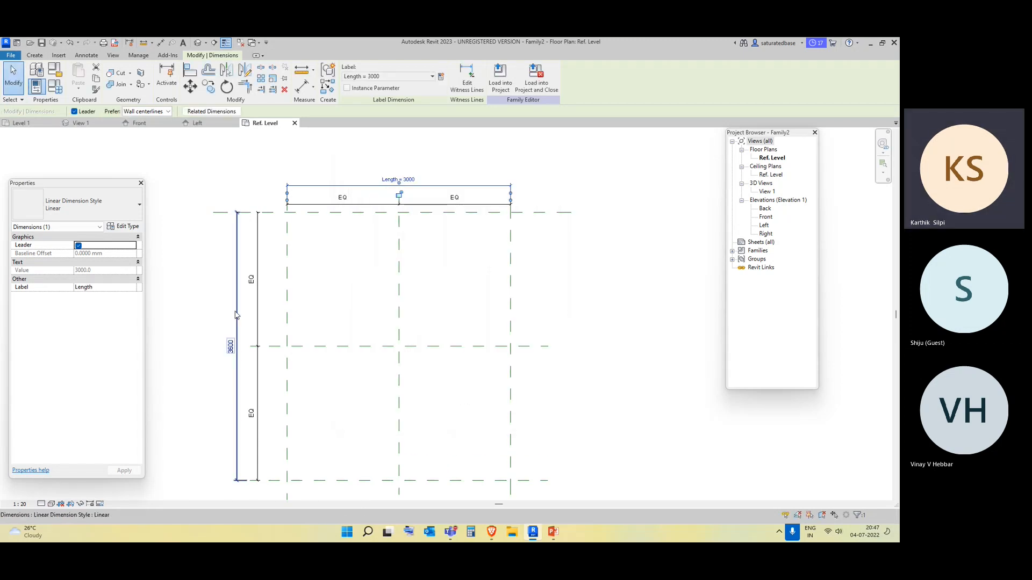
pyautogui.click(441, 77)
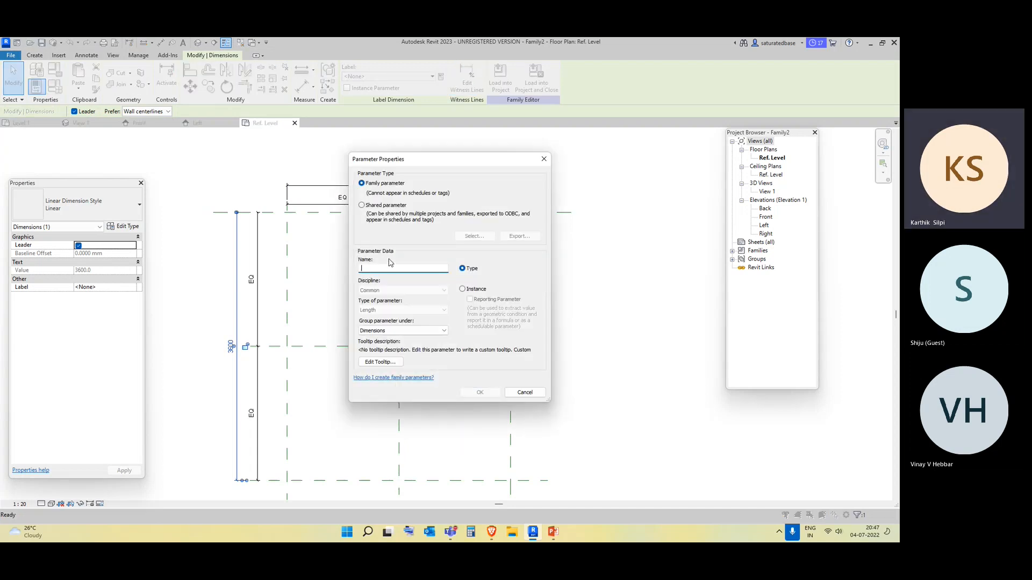
pyautogui.write('Width')
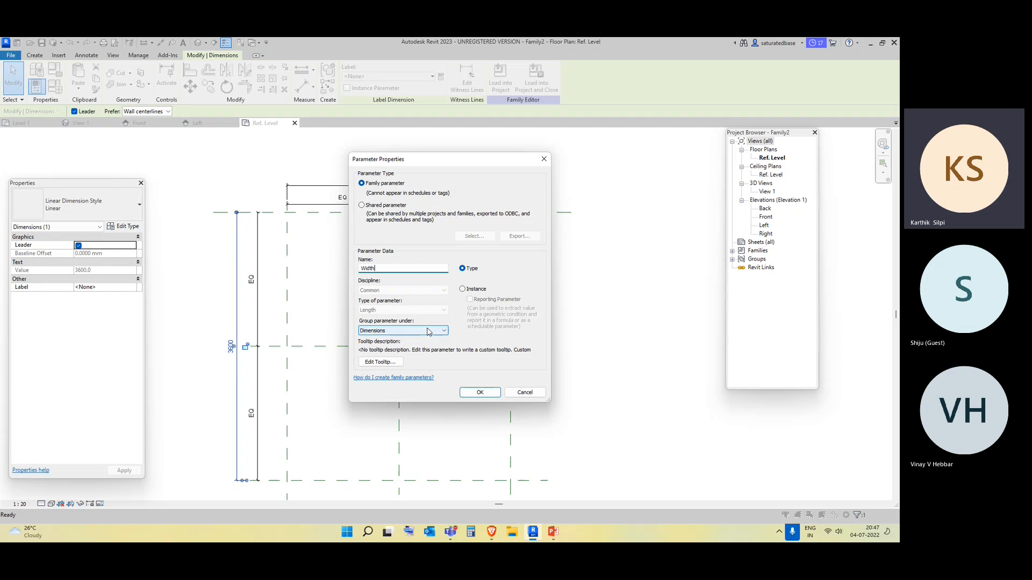
pyautogui.click(478, 392)
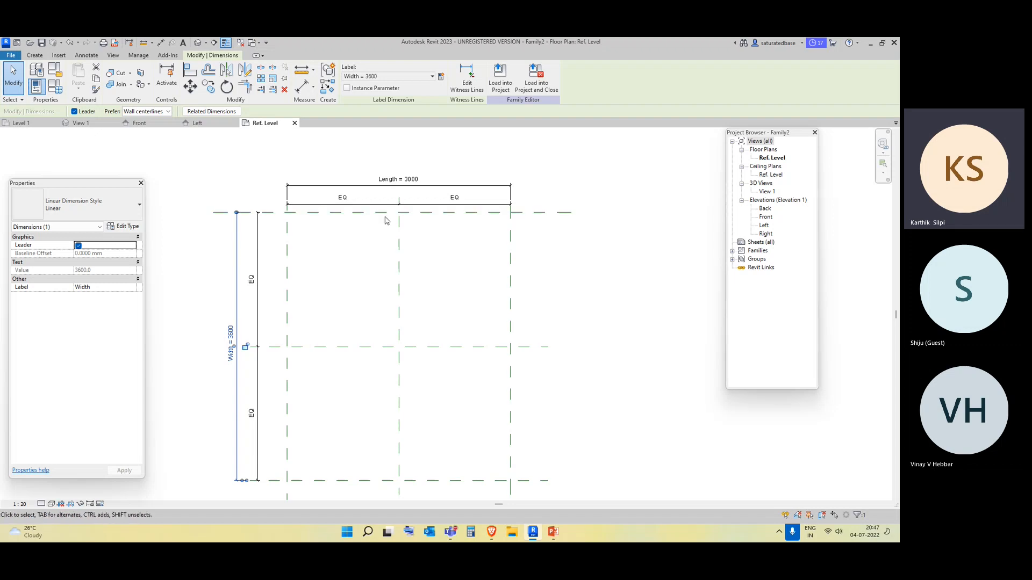
# Start an extrusion and sketch a rectangle about 2800 by 3400 mm just inside the four outer reference planes
pyautogui.click(34, 56)
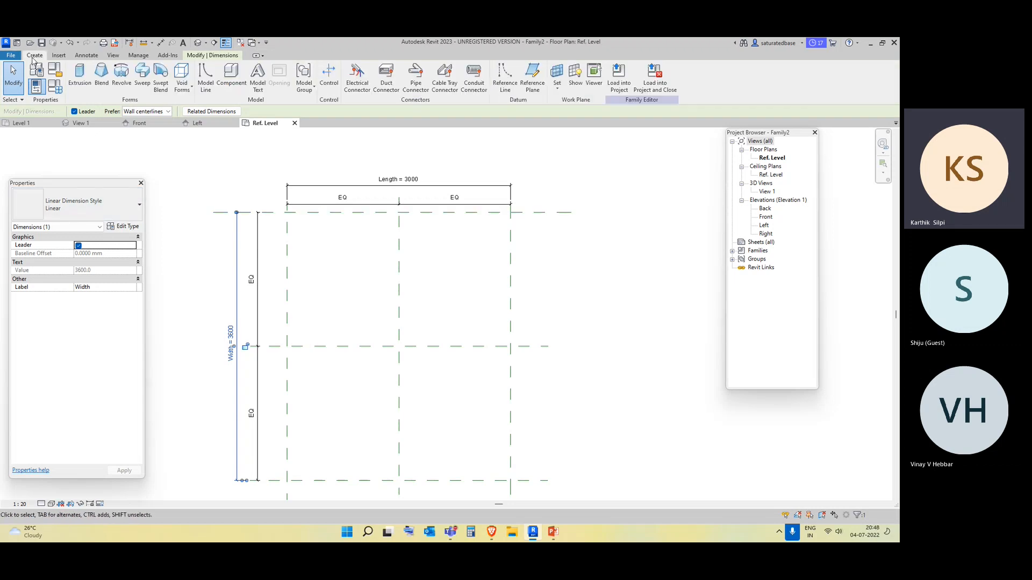
pyautogui.click(80, 89)
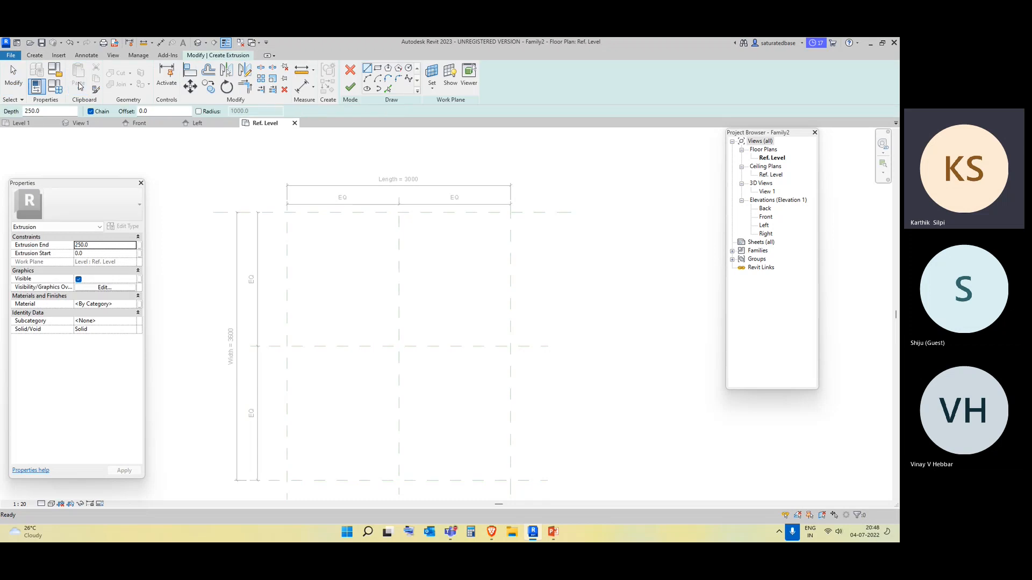
pyautogui.click(378, 69)
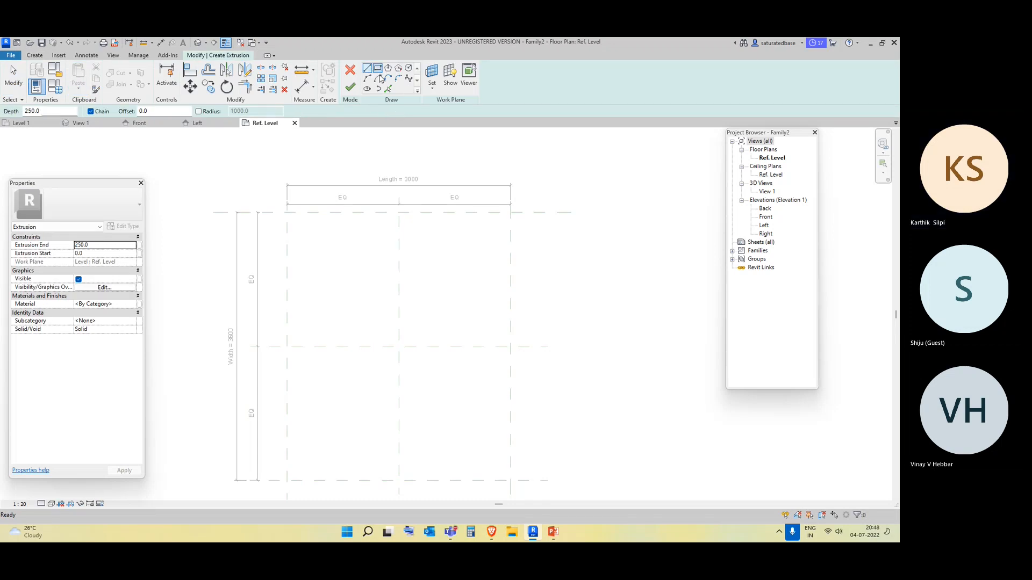
pyautogui.click(295, 222)
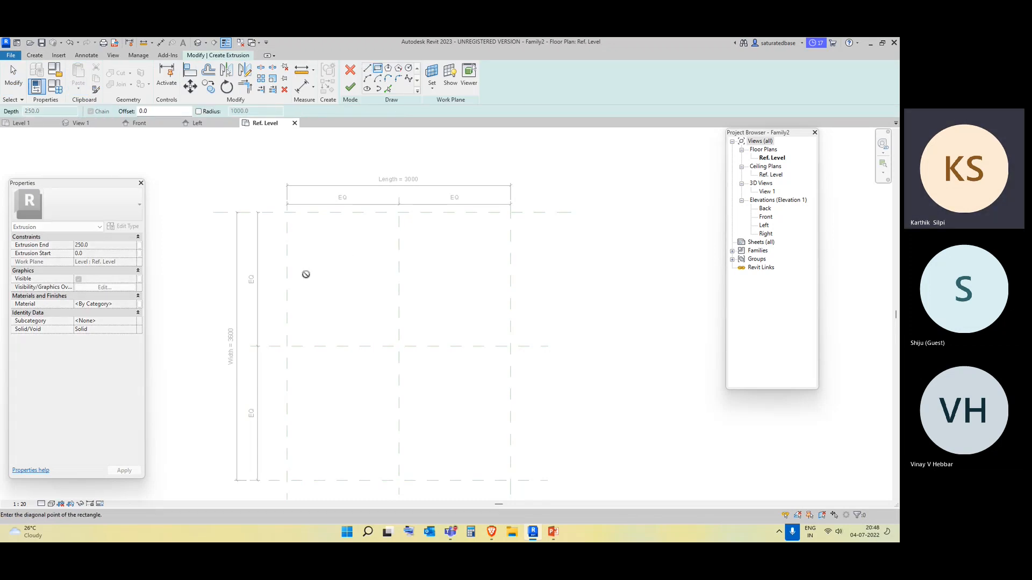
pyautogui.click(502, 474)
pyautogui.press('Escape')
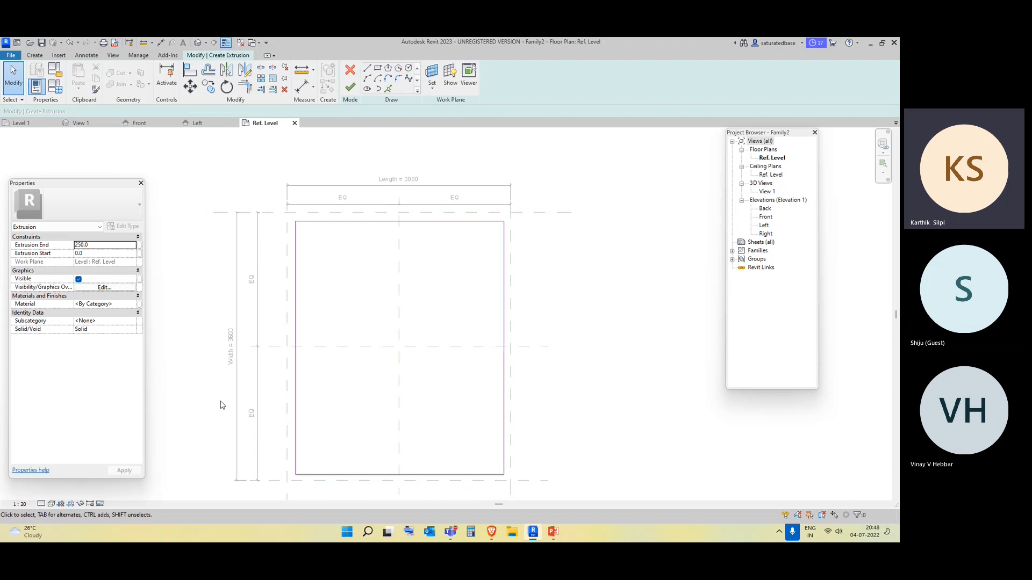
# Move the rectangle's upper sketch line onto the upper reference plane and lock it there
pyautogui.click(385, 224)
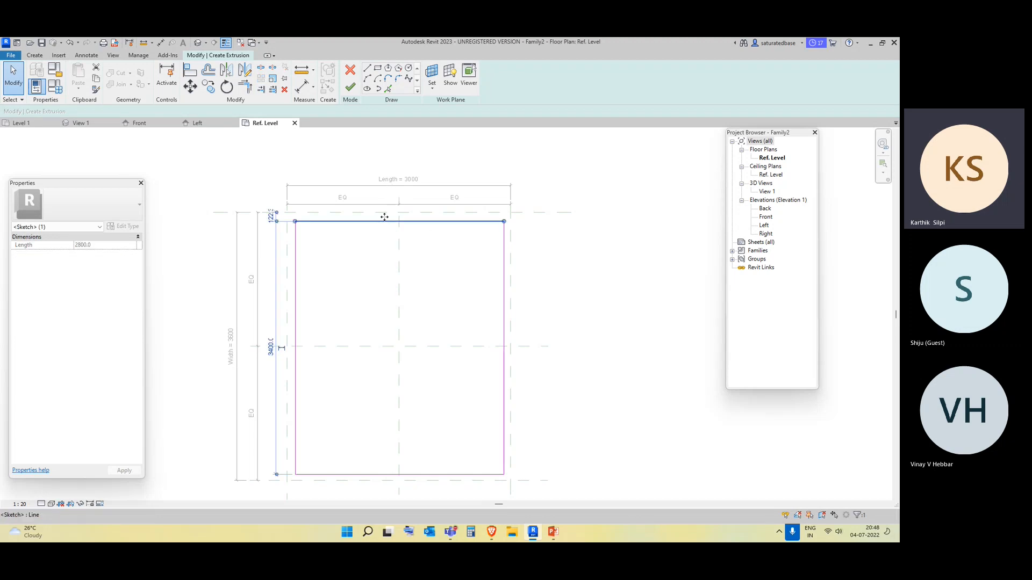
pyautogui.moveTo(384, 217); pyautogui.dragTo(384, 213)
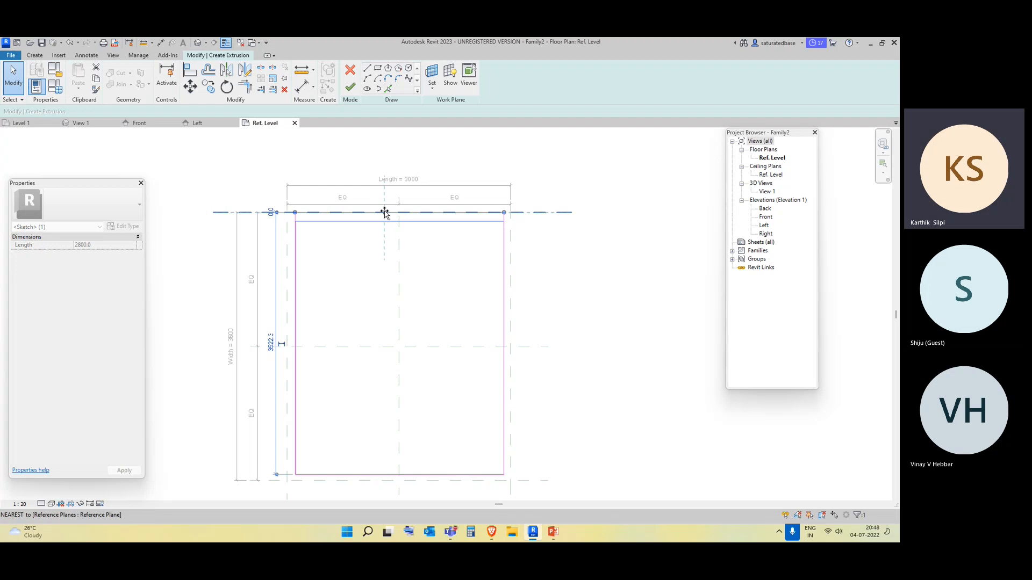
pyautogui.moveTo(384, 213); pyautogui.dragTo(385, 213)
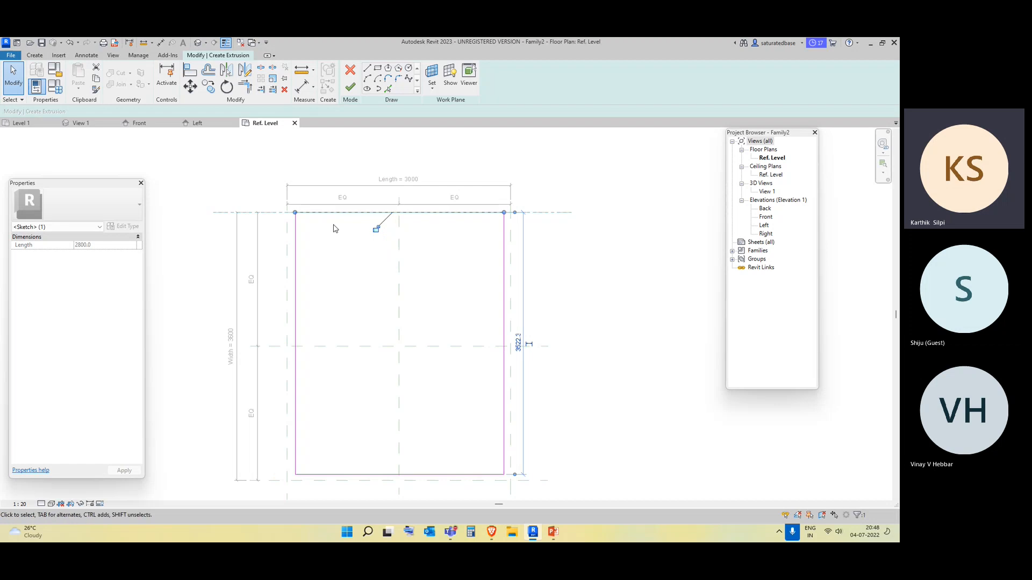
pyautogui.click(376, 229)
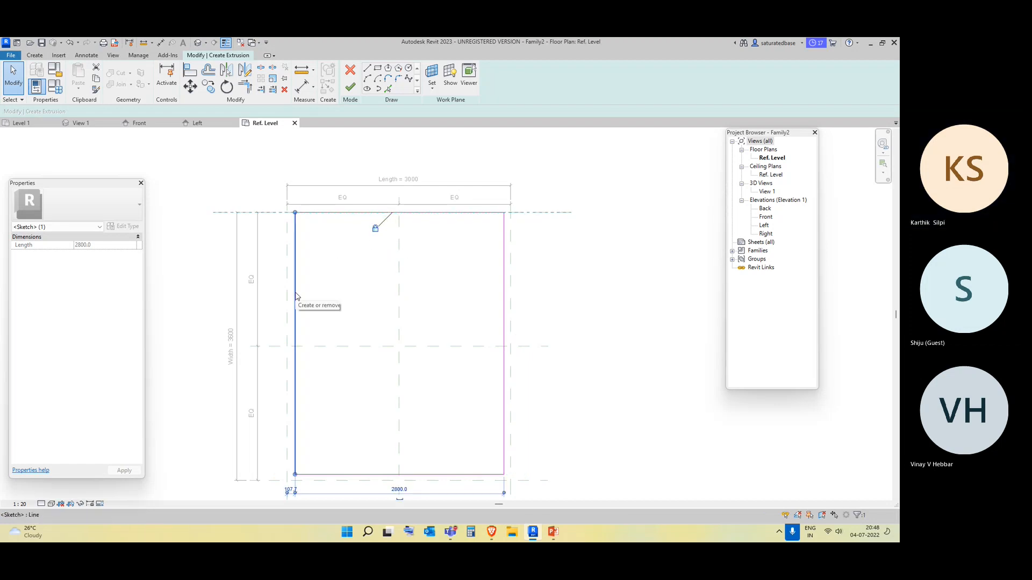
# Move the rectangle's two vertical sketch lines onto the outer vertical reference planes and lock them
pyautogui.moveTo(296, 296); pyautogui.dragTo(284, 295)
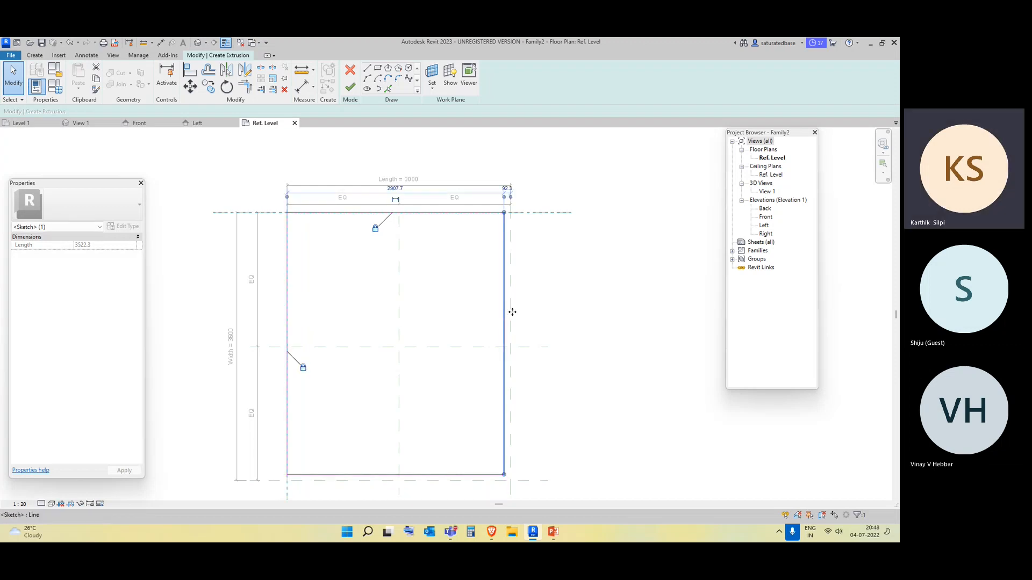
pyautogui.moveTo(512, 313); pyautogui.dragTo(516, 319)
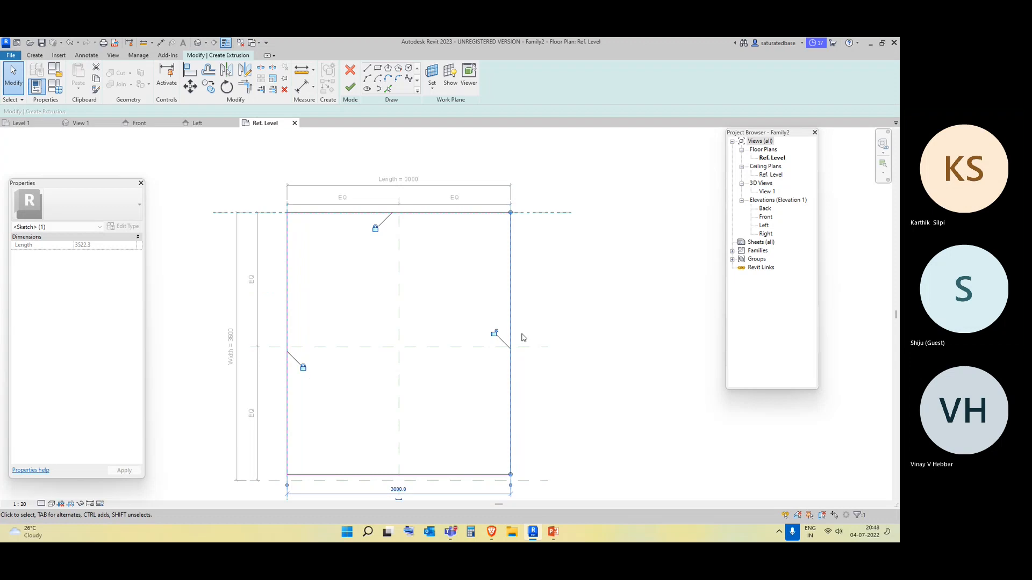
pyautogui.click(494, 334)
# Move the rectangle's lower sketch line onto the lower reference plane and lock it there
pyautogui.click(386, 475)
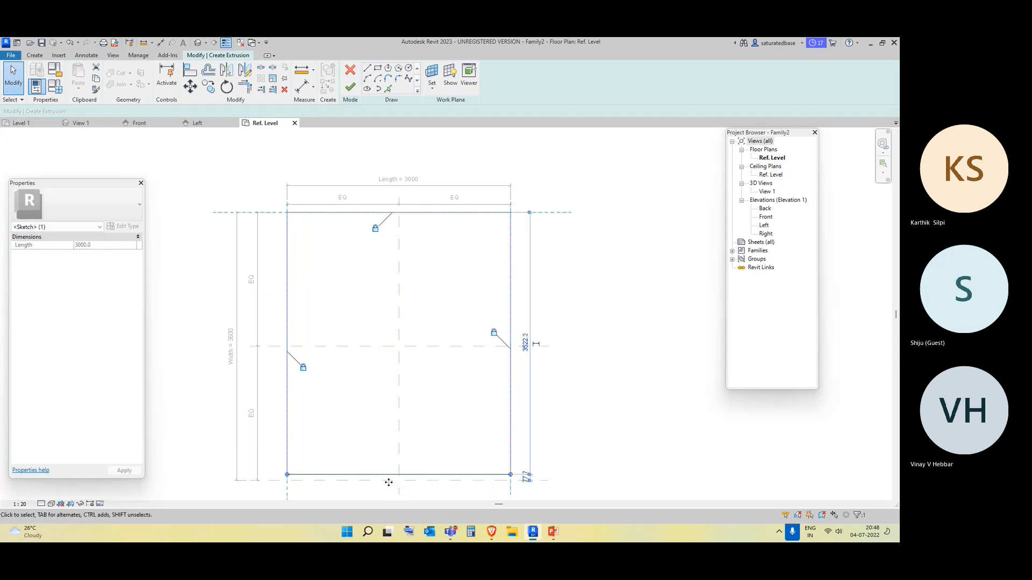
pyautogui.moveTo(459, 440); pyautogui.dragTo(441, 310, button='middle')
pyautogui.click(394, 429)
pyautogui.click(367, 344)
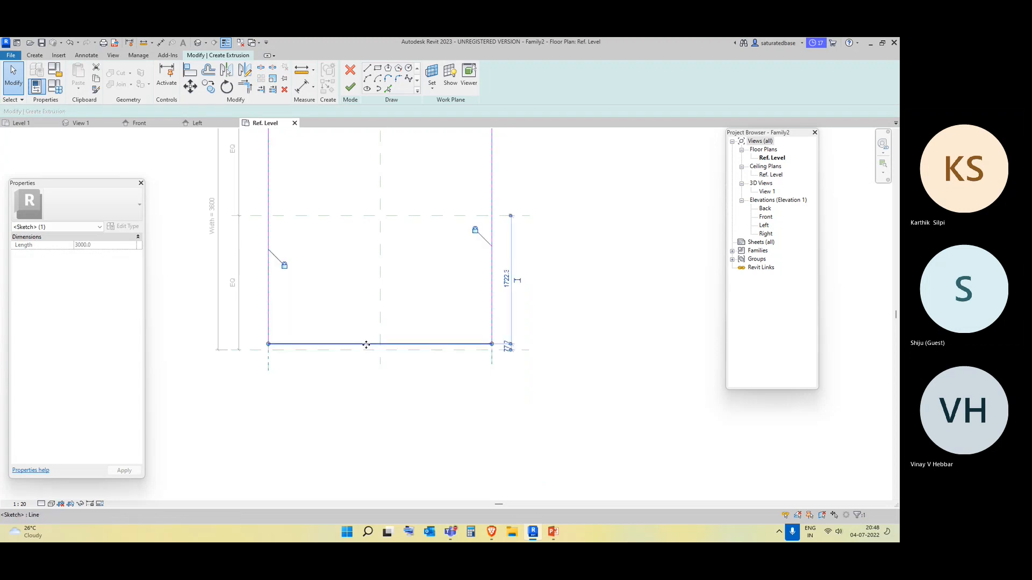
pyautogui.moveTo(366, 348); pyautogui.dragTo(368, 352)
pyautogui.scroll(-2, 527, 322)
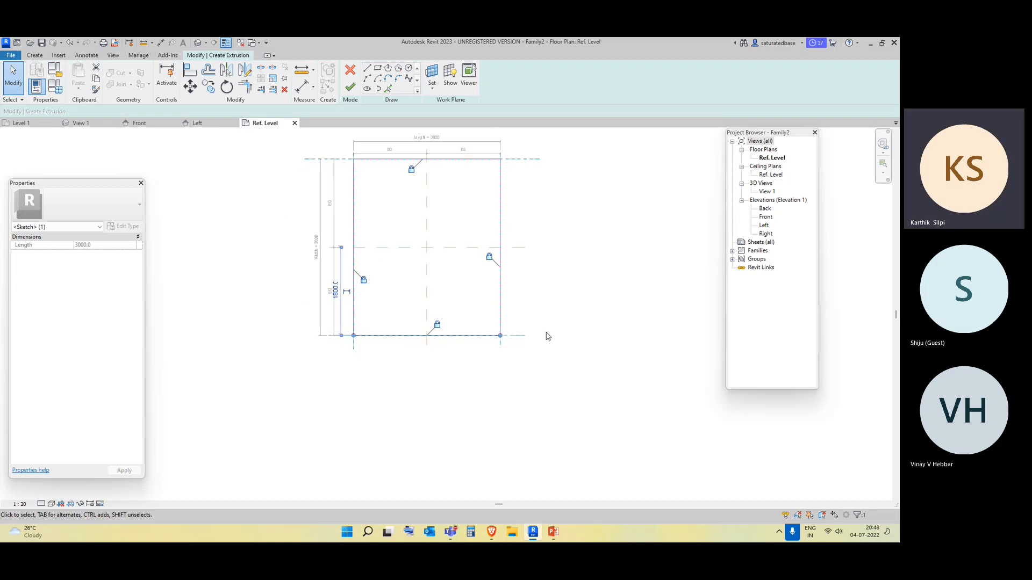
# Finish the extrusion sketch with a depth of 250 mm and inspect the solid in the default 3D view
pyautogui.click(538, 325)
pyautogui.moveTo(536, 241); pyautogui.dragTo(486, 322, button='middle')
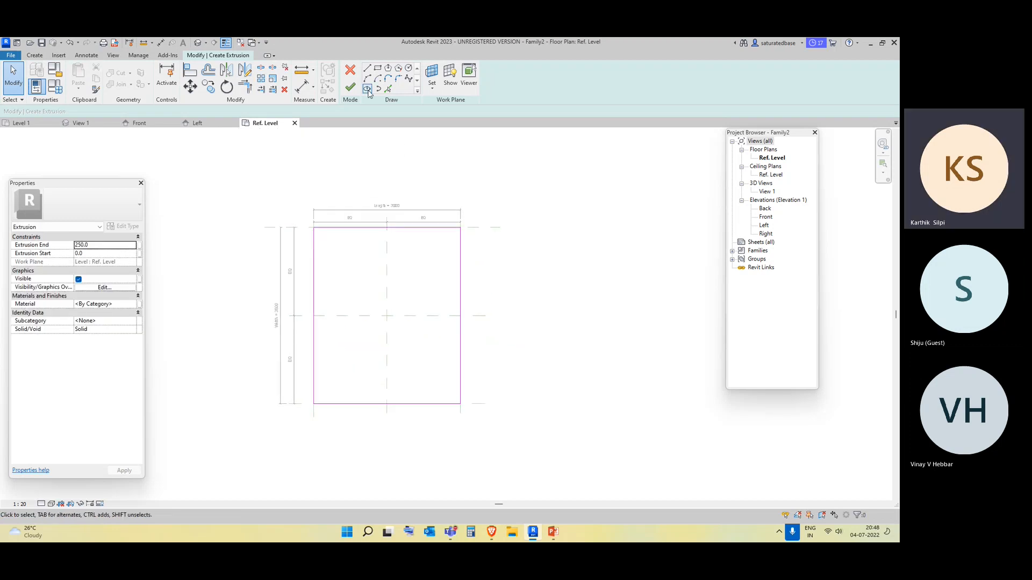
pyautogui.click(350, 87)
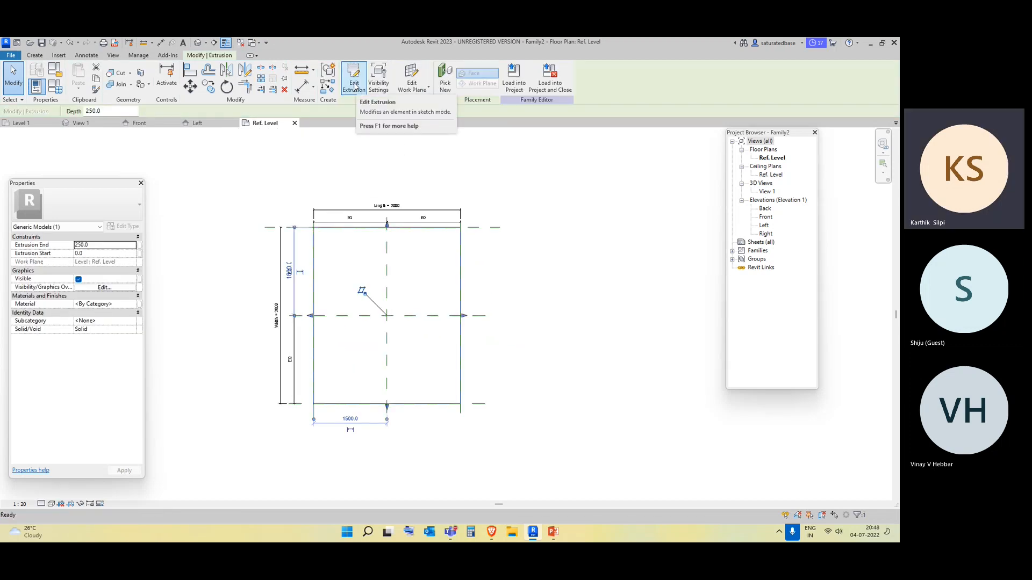
pyautogui.click(197, 43)
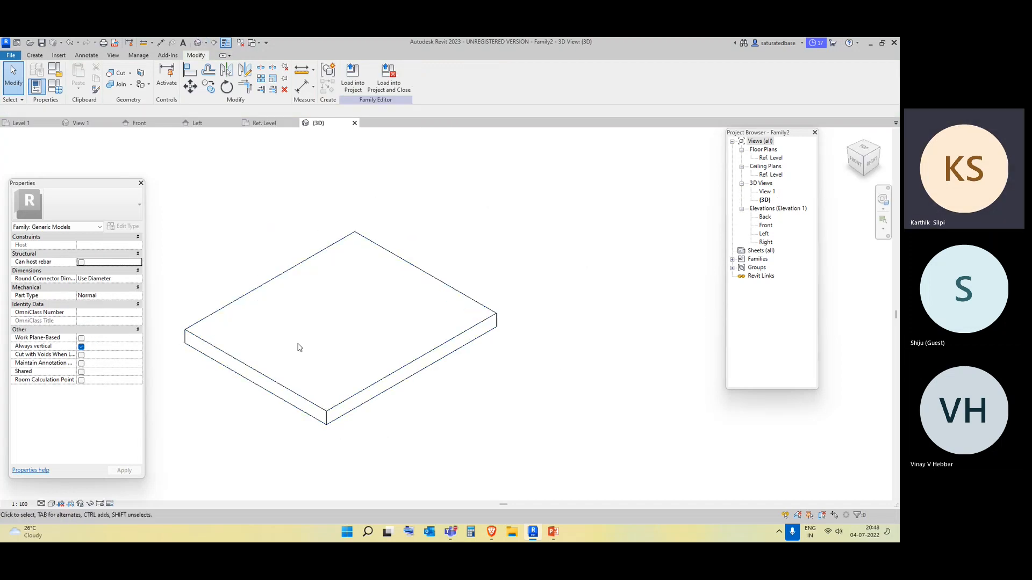
pyautogui.click(313, 423)
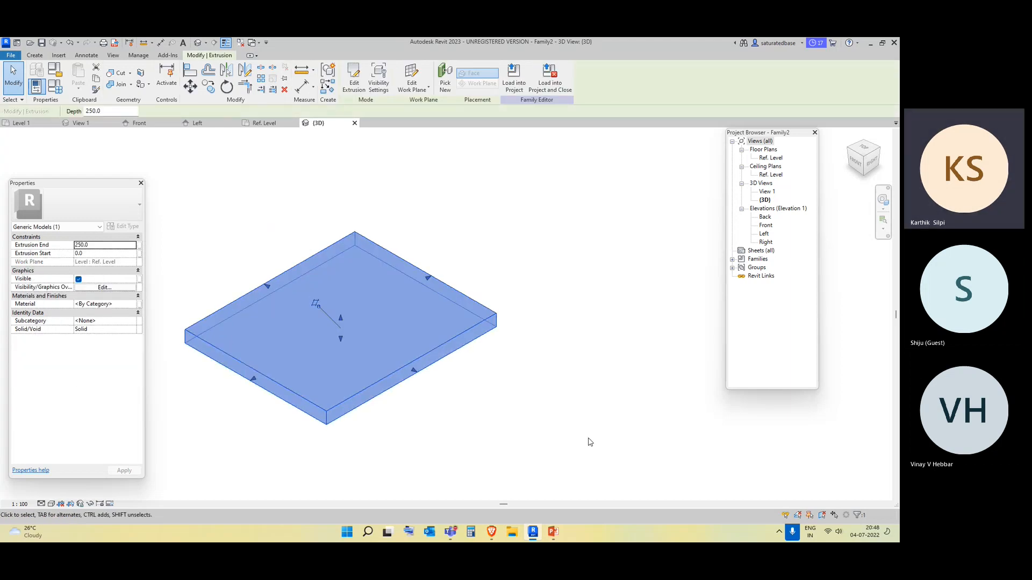
pyautogui.click(602, 320)
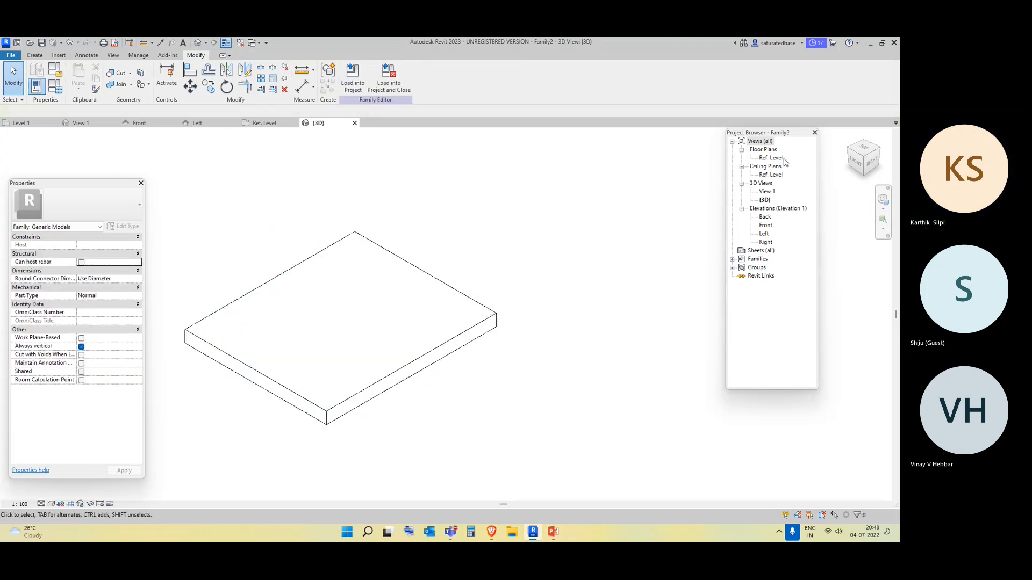
# Set the Length dimension to 4000 mm in the Ref. Level plan and check the extrusion in 3D
pyautogui.doubleClick(781, 158)
pyautogui.scroll(3, 400, 210)
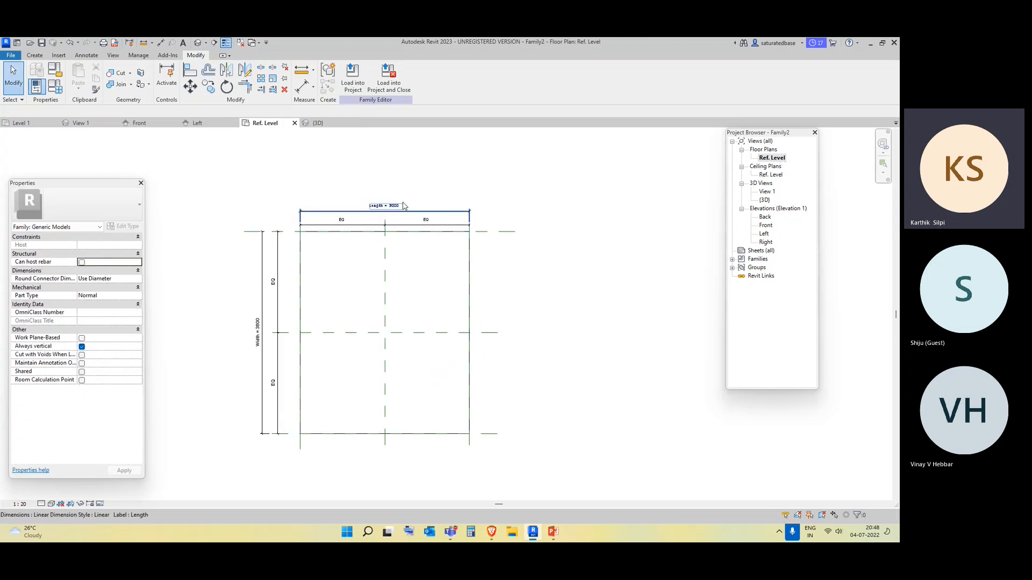
pyautogui.click(400, 209)
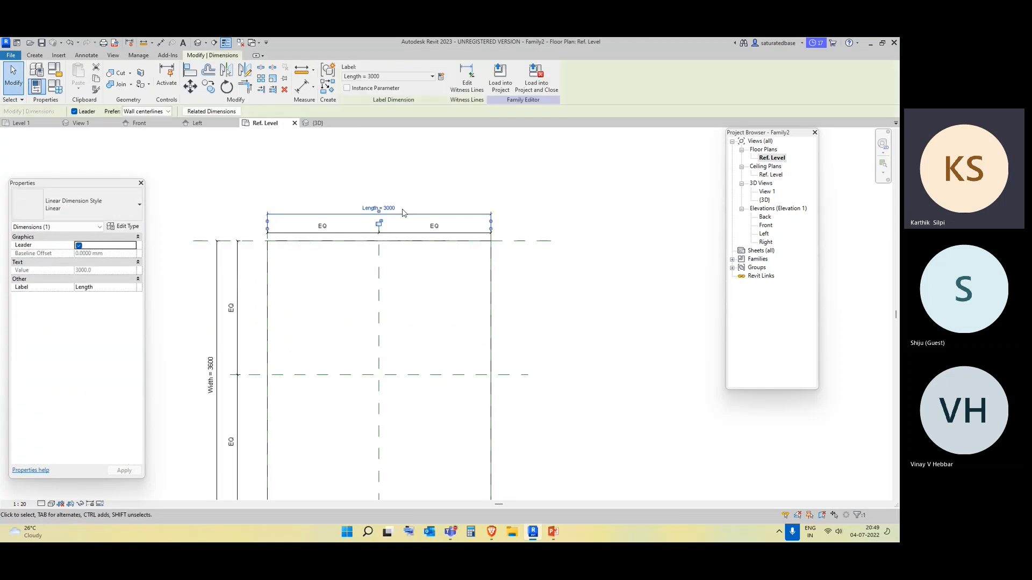
pyautogui.click(395, 209)
pyautogui.write('4000')
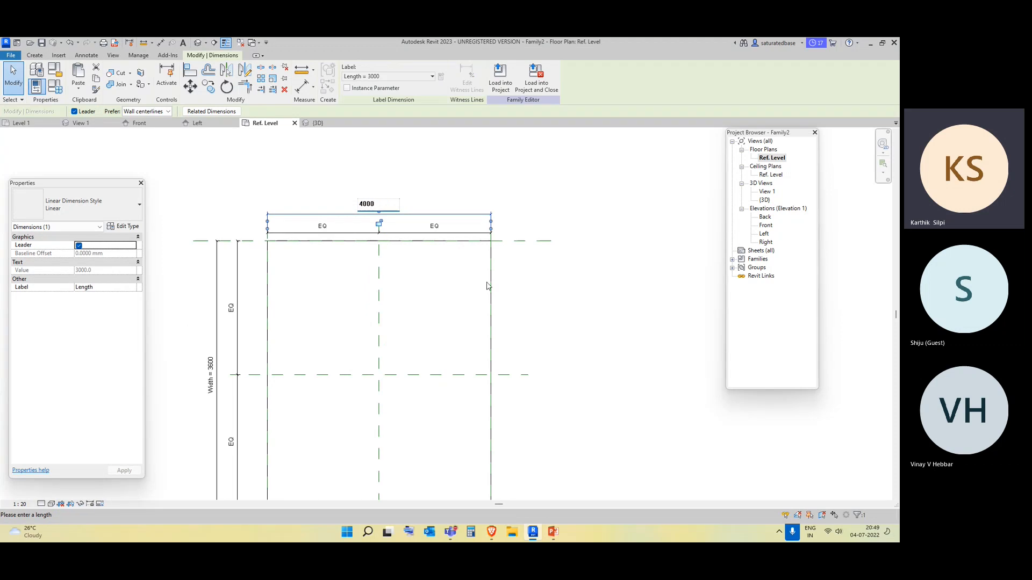
pyautogui.press('Return')
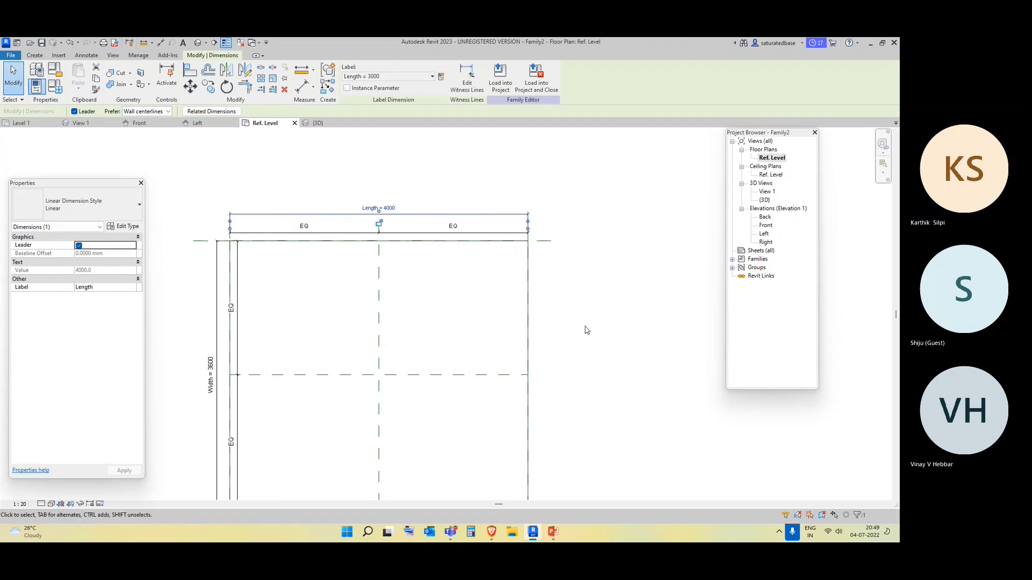
pyautogui.scroll(-1, 585, 329)
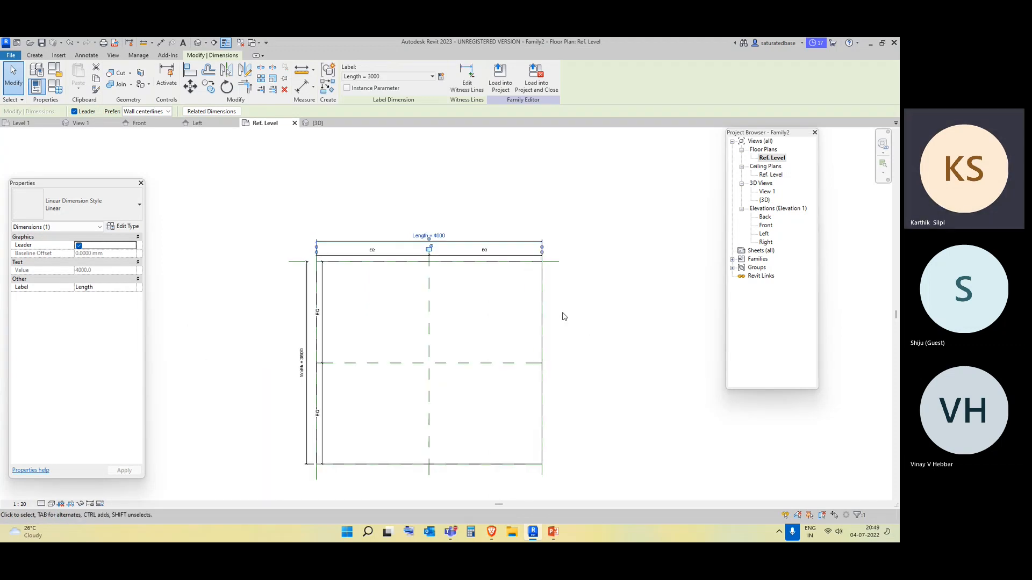
pyautogui.click(198, 42)
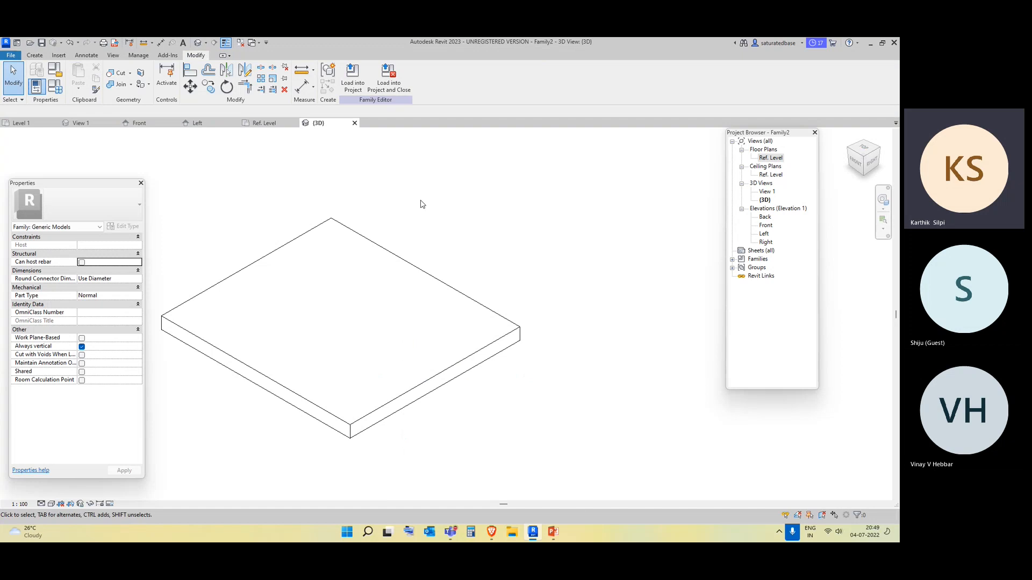
# In the Front elevation, draw a horizontal reference plane above the extrusion, extending past both outer vertical reference planes
pyautogui.doubleClick(772, 158)
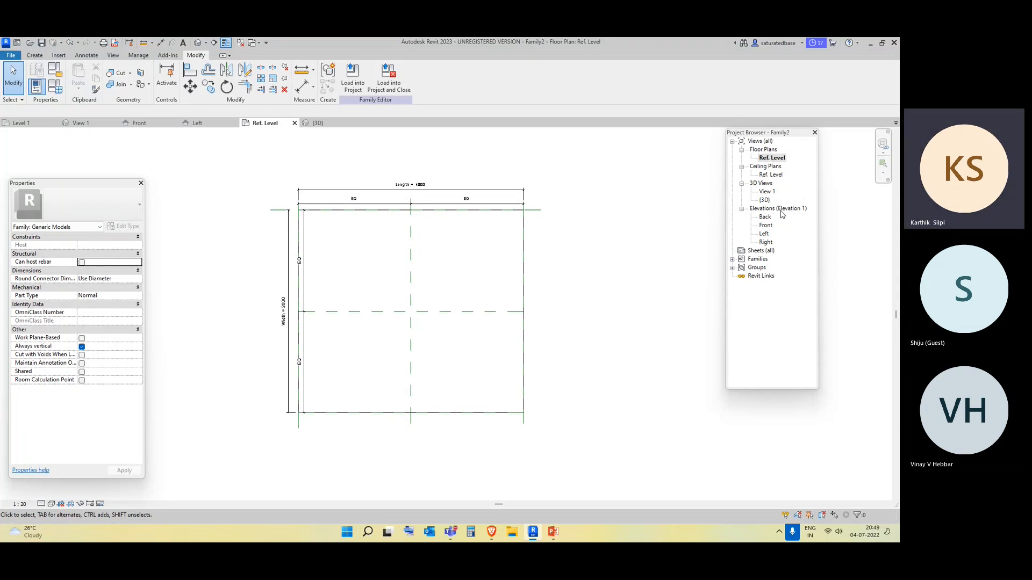
pyautogui.doubleClick(766, 225)
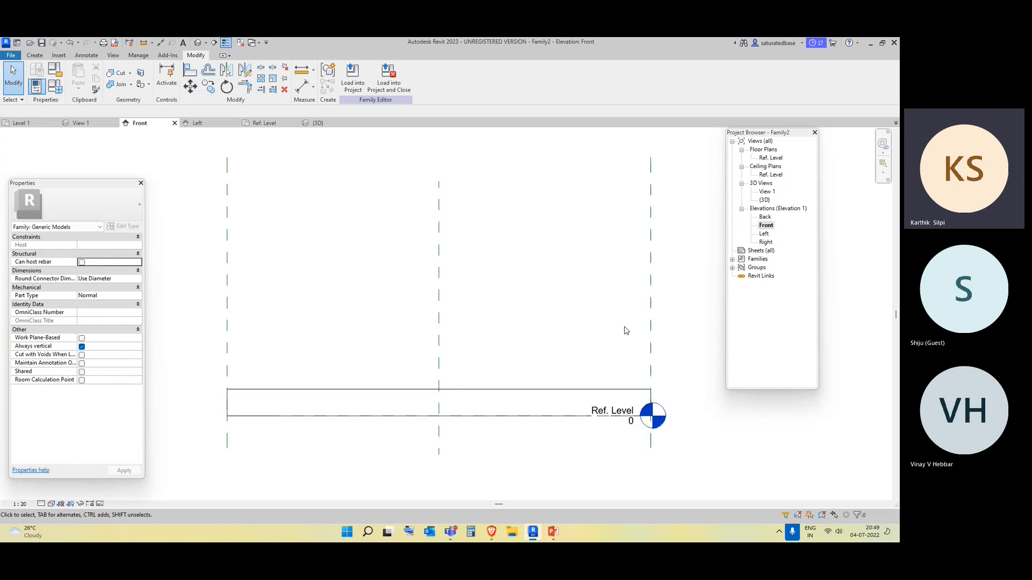
pyautogui.scroll(-2, 444, 359)
pyautogui.click(450, 385)
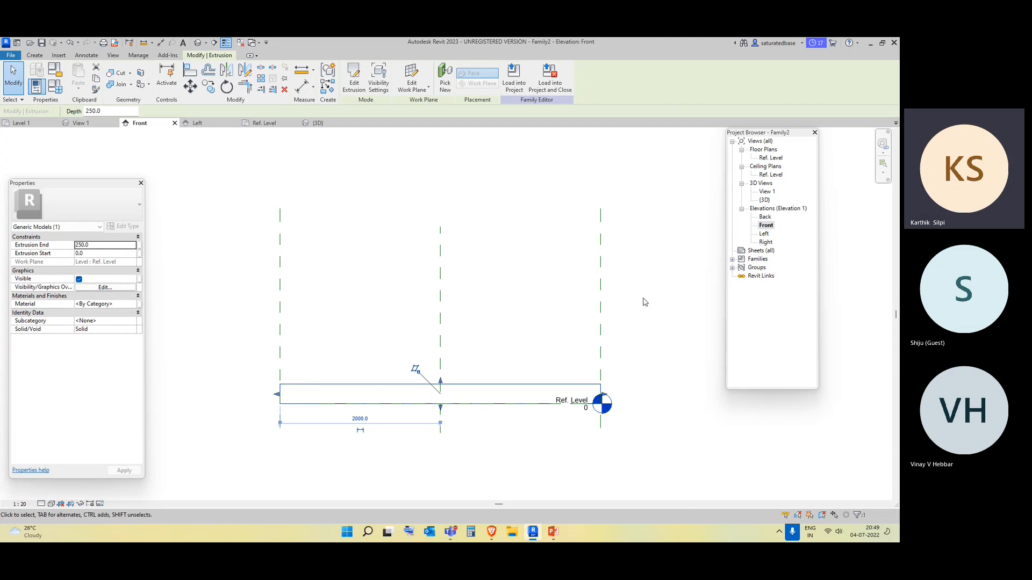
pyautogui.click(35, 56)
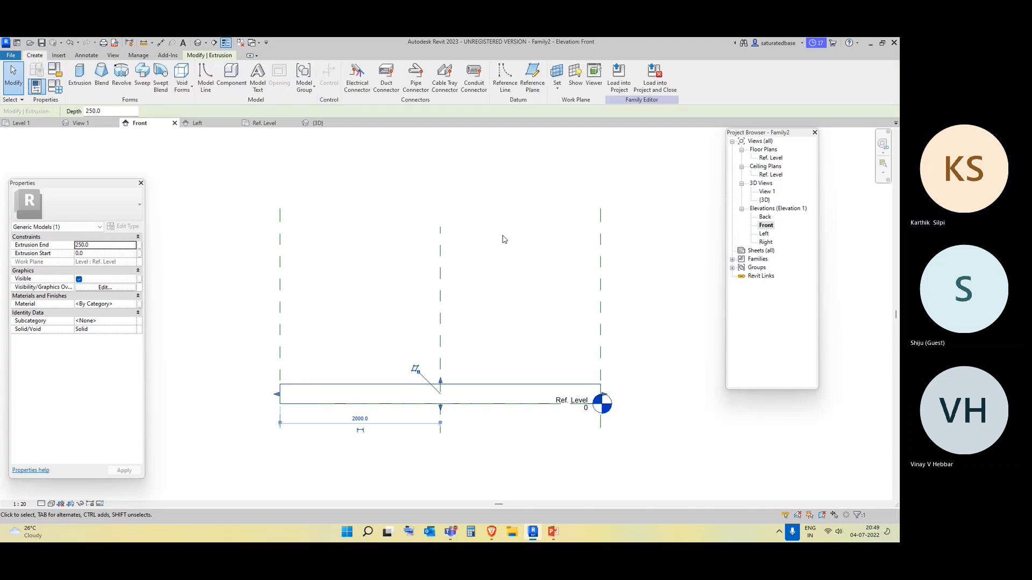
pyautogui.click(533, 78)
pyautogui.click(258, 240)
pyautogui.click(632, 240)
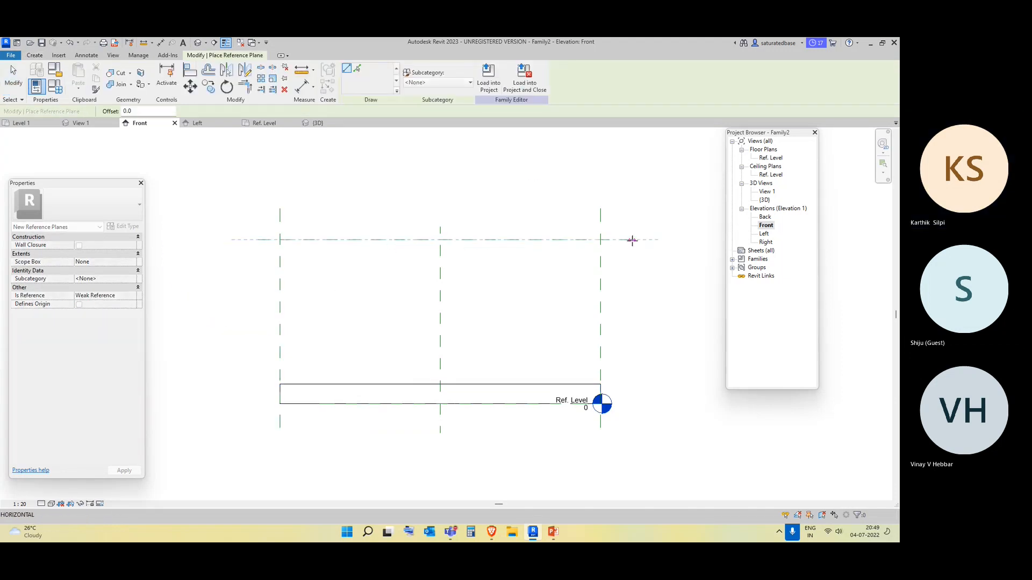
pyautogui.press('Escape')
pyautogui.press('Escape')
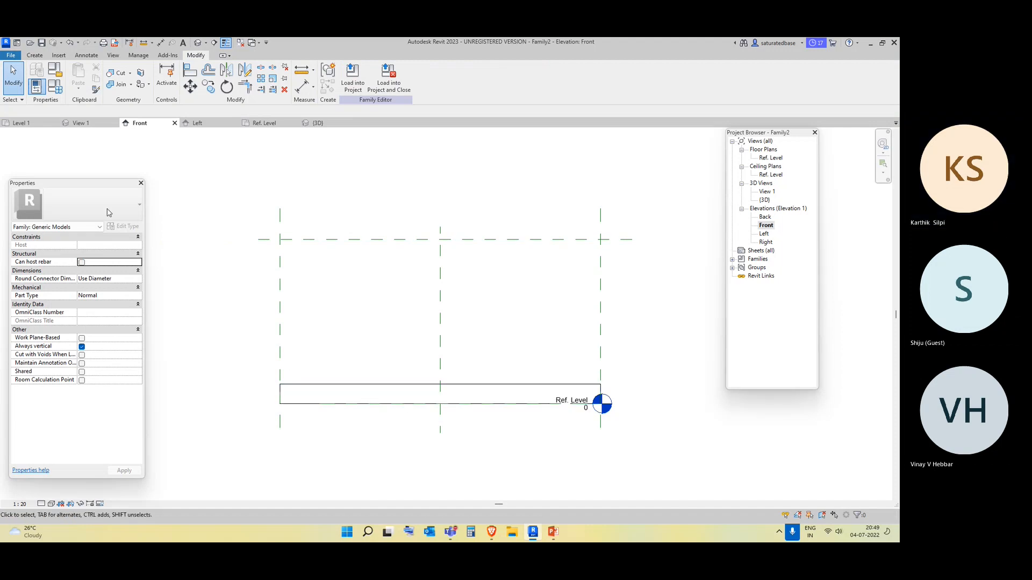
pyautogui.click(86, 55)
pyautogui.click(36, 75)
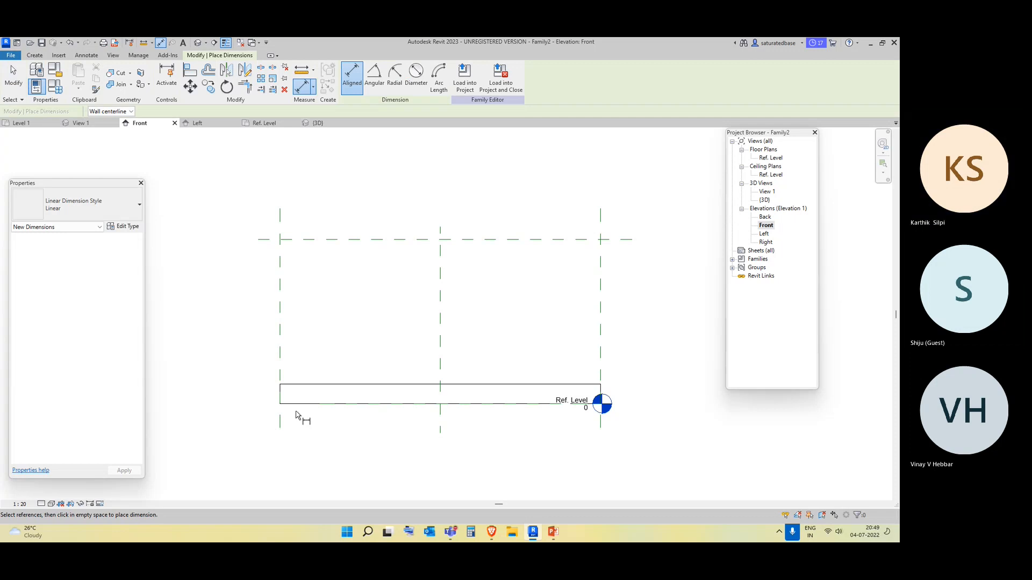
pyautogui.scroll(2, 285, 413)
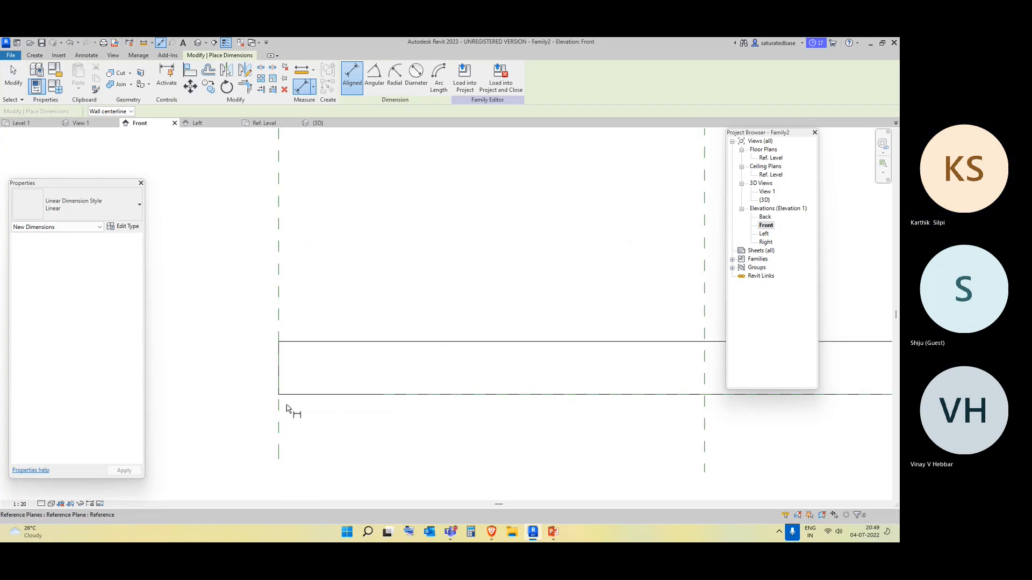
pyautogui.scroll(-3, 376, 430)
pyautogui.press('Escape')
pyautogui.press('Escape')
pyautogui.scroll(4, 524, 440)
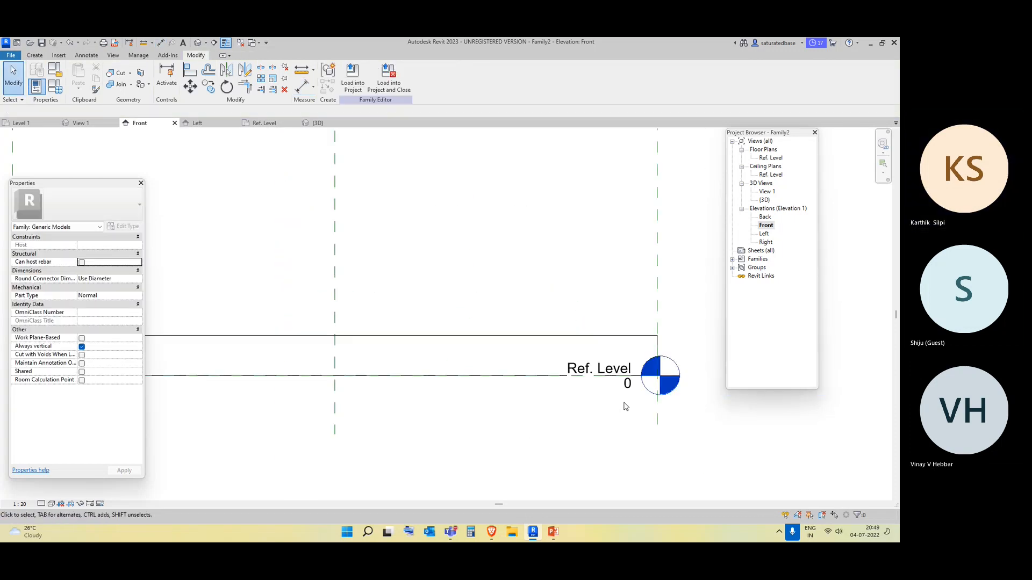
pyautogui.scroll(-3, 654, 404)
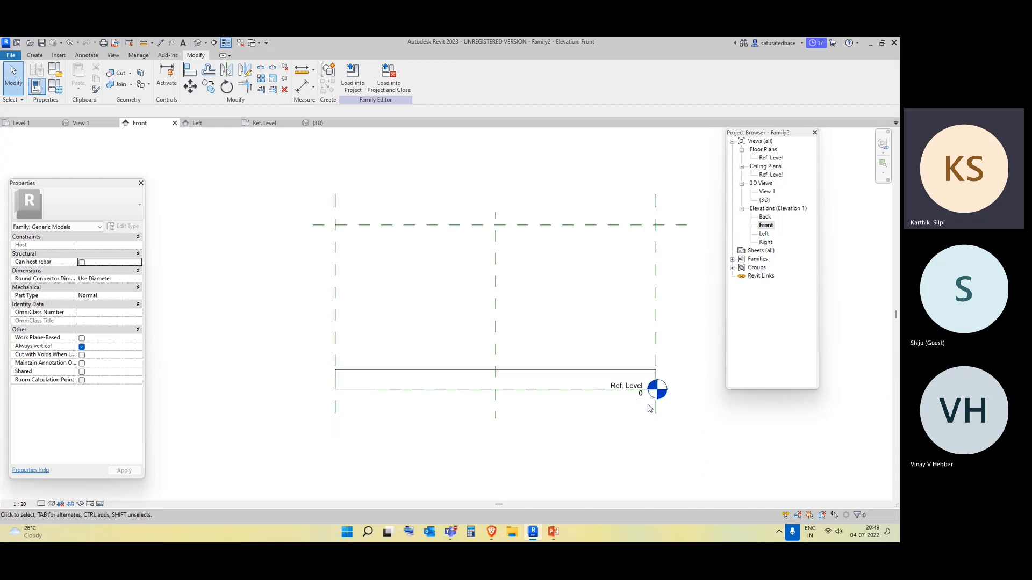
# Temporarily hide the extrusion in the Front elevation with Hide Element
pyautogui.scroll(3, 445, 411)
pyautogui.click(436, 377)
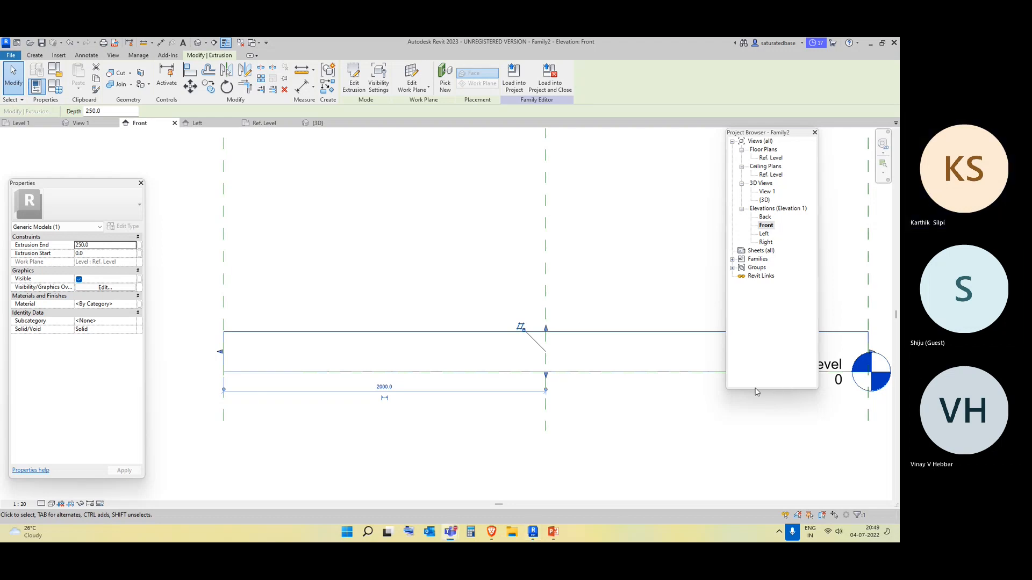
pyautogui.click(81, 504)
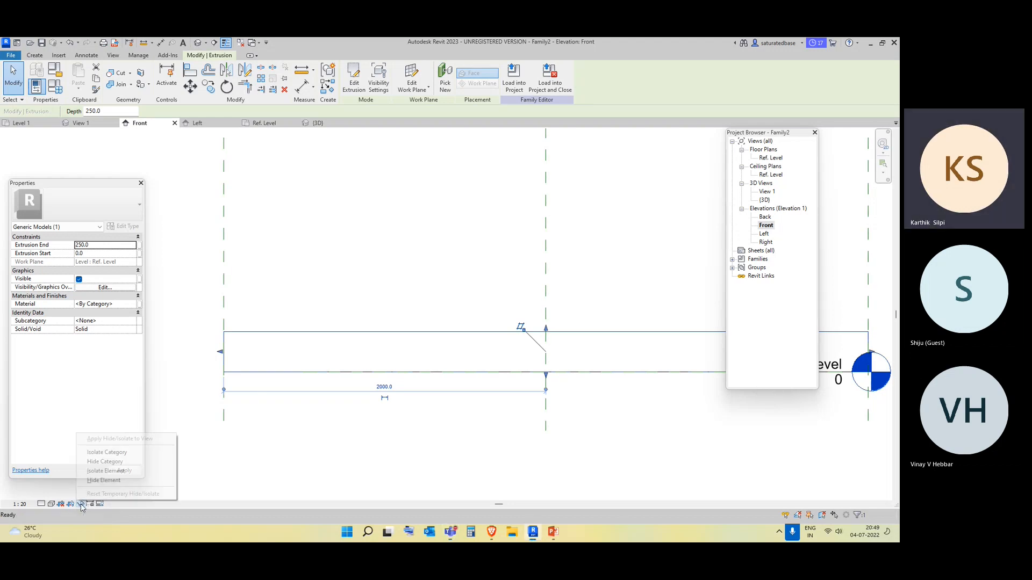
pyautogui.click(111, 481)
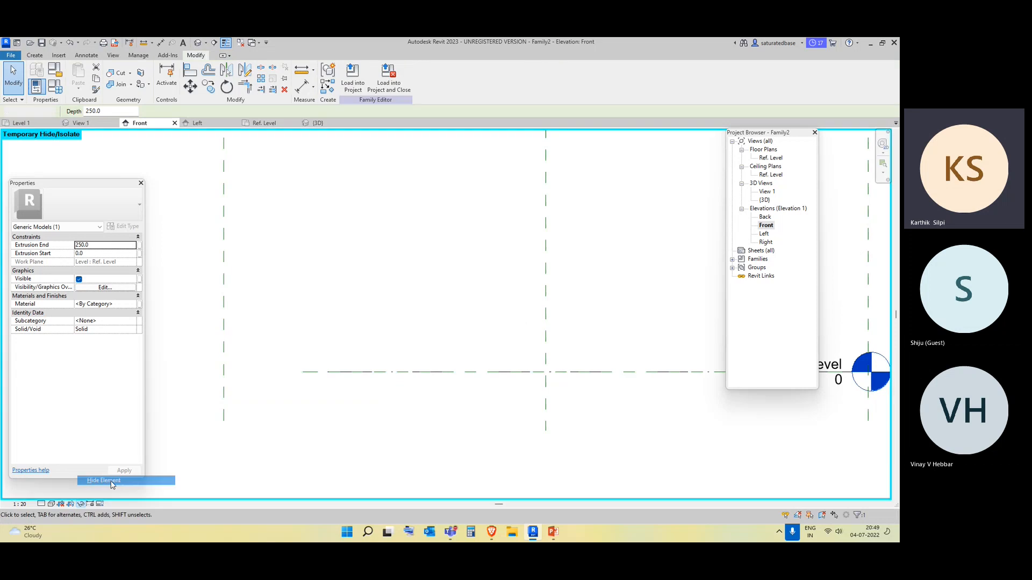
# Extend the free end of the Ref. Level line beyond the left outer vertical reference plane
pyautogui.click(340, 372)
pyautogui.scroll(-4, 339, 379)
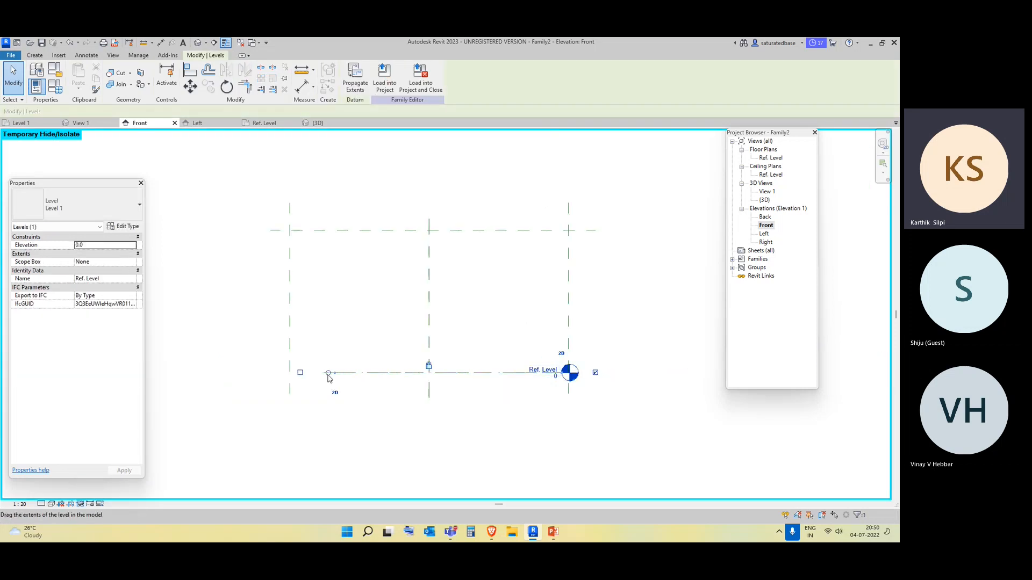
pyautogui.moveTo(328, 372); pyautogui.dragTo(228, 372)
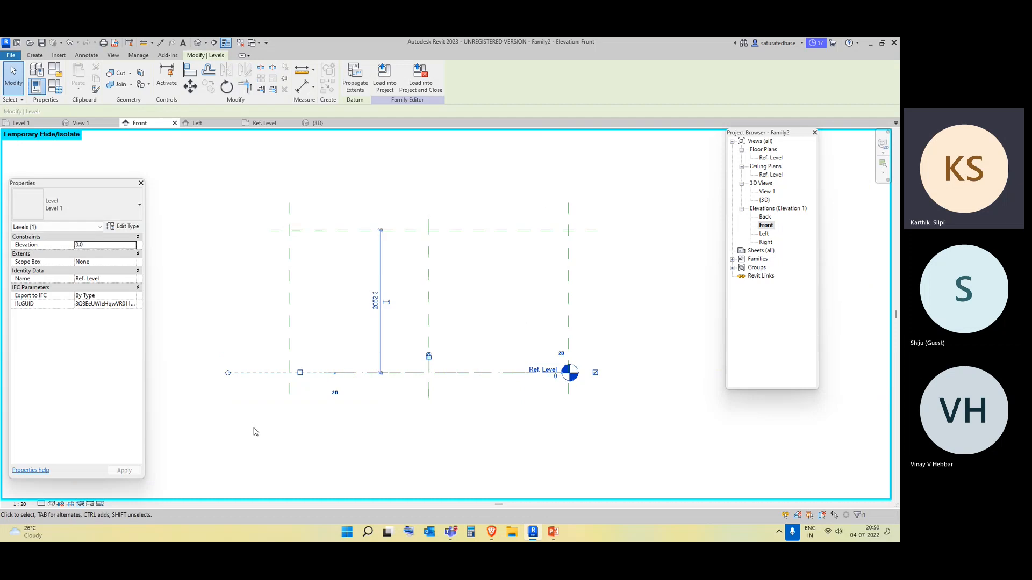
pyautogui.click(255, 432)
# Extend the horizontal reference plane at Ref. Level past the left outer vertical plane, and reset the temporary hide to restore the extrusion
pyautogui.click(334, 373)
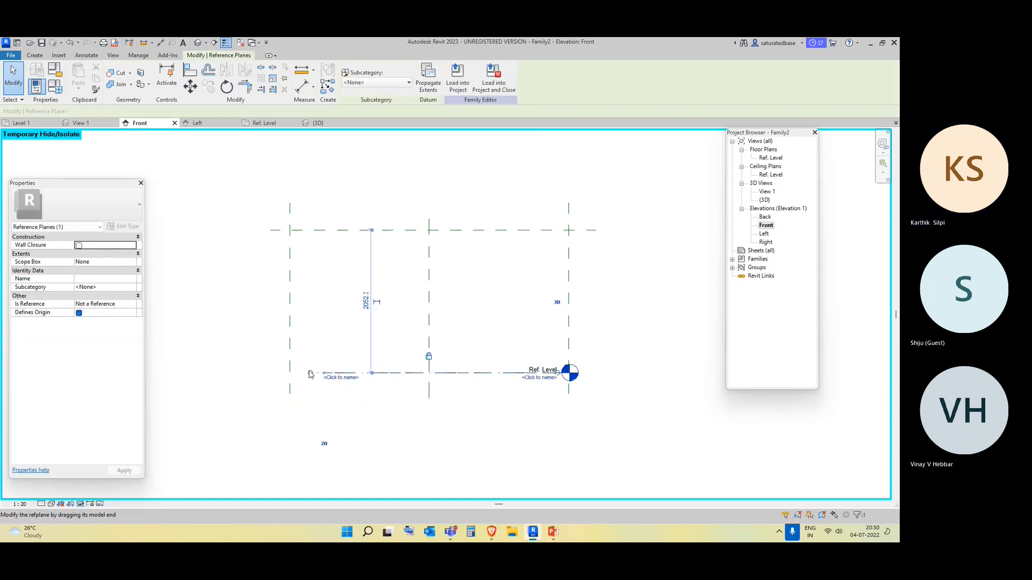
pyautogui.click(252, 406)
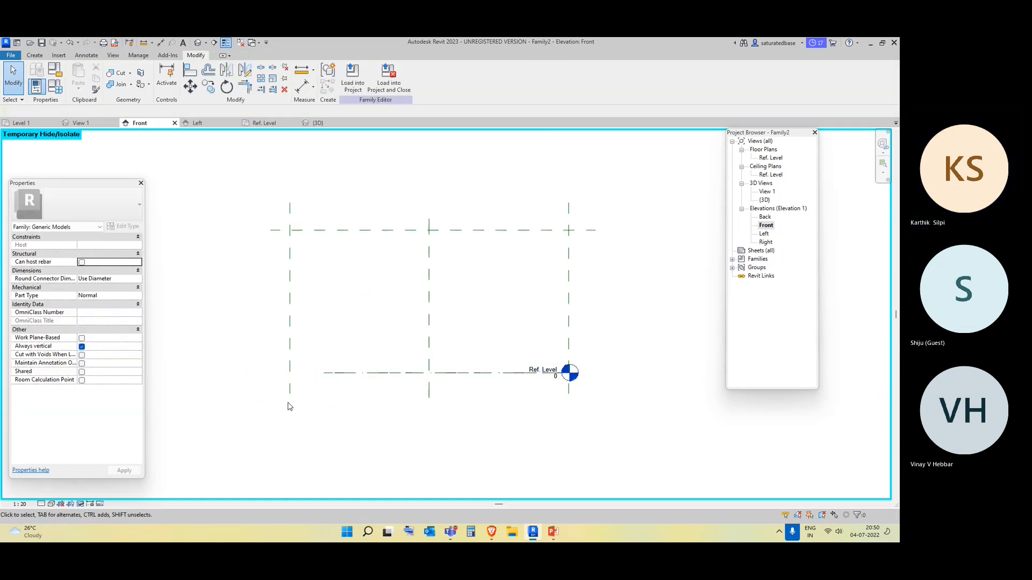
pyautogui.click(324, 375)
pyautogui.scroll(2, 323, 375)
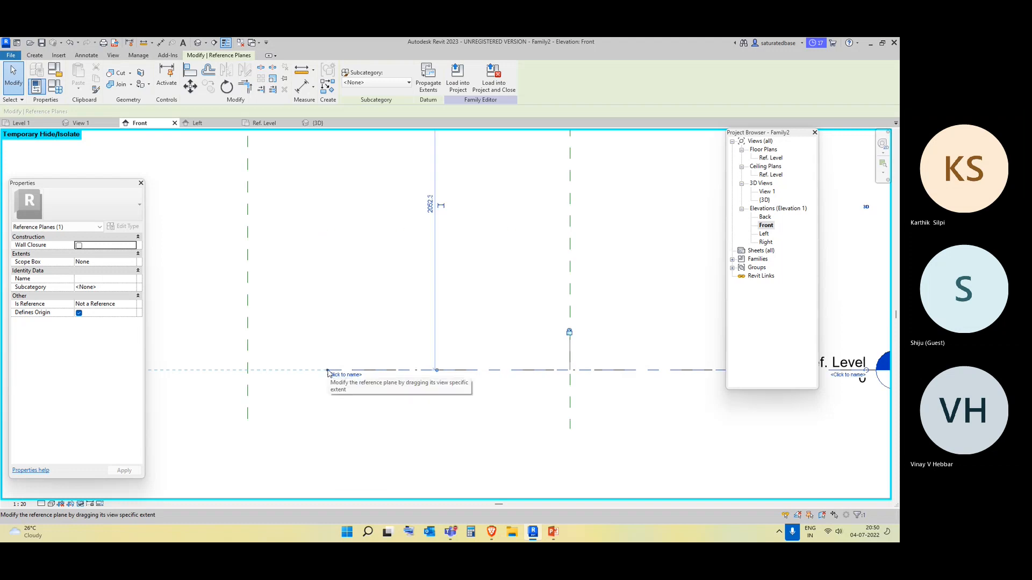
pyautogui.click(202, 429)
pyautogui.scroll(-3, 203, 433)
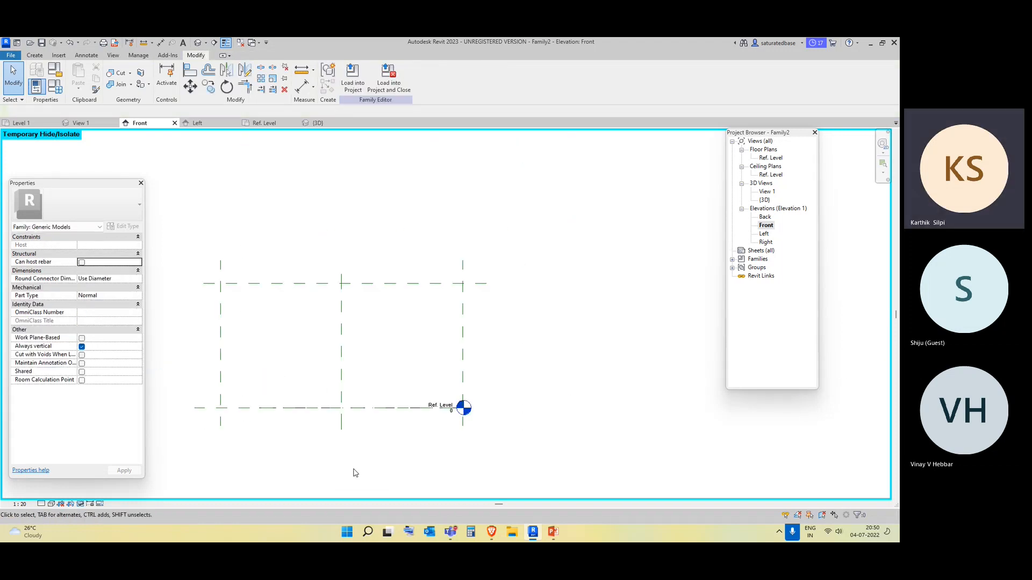
pyautogui.click(81, 505)
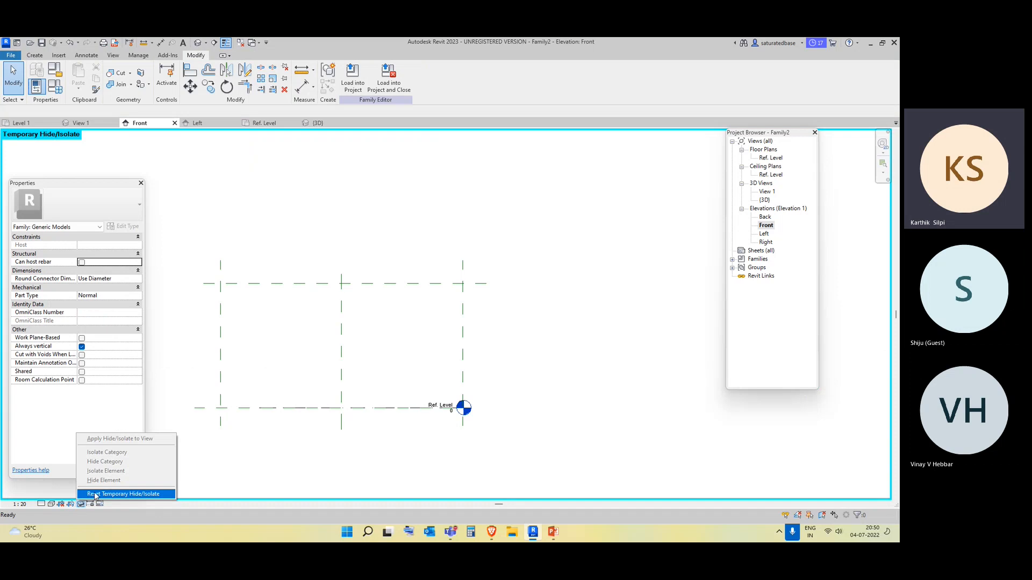
pyautogui.click(95, 495)
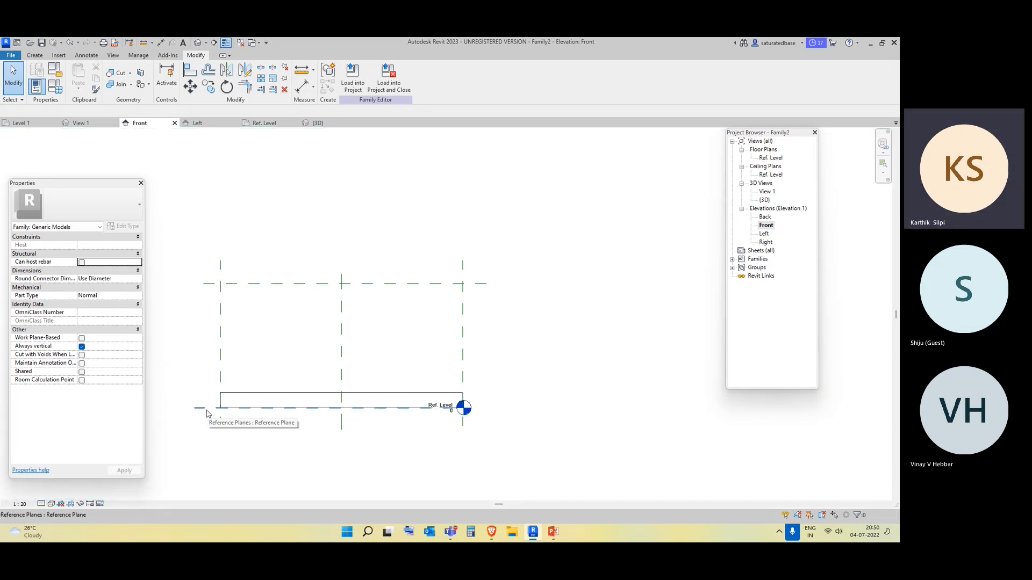
# Place an aligned dimension between the Ref. Level reference plane and the upper horizontal reference plane, to the left of the extrusion
pyautogui.moveTo(290, 444); pyautogui.dragTo(355, 447, button='middle')
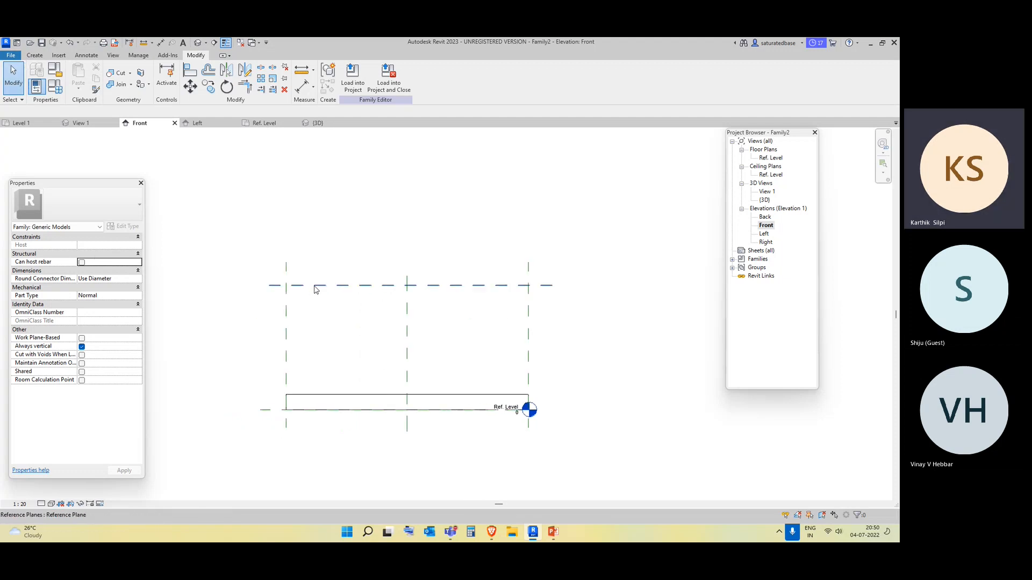
pyautogui.click(87, 56)
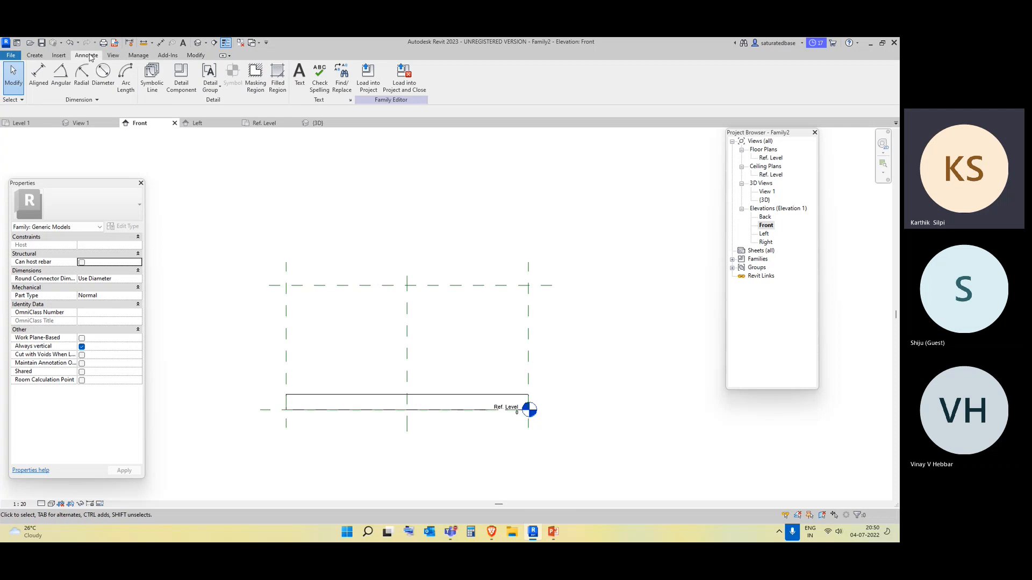
pyautogui.click(39, 80)
pyautogui.click(271, 410)
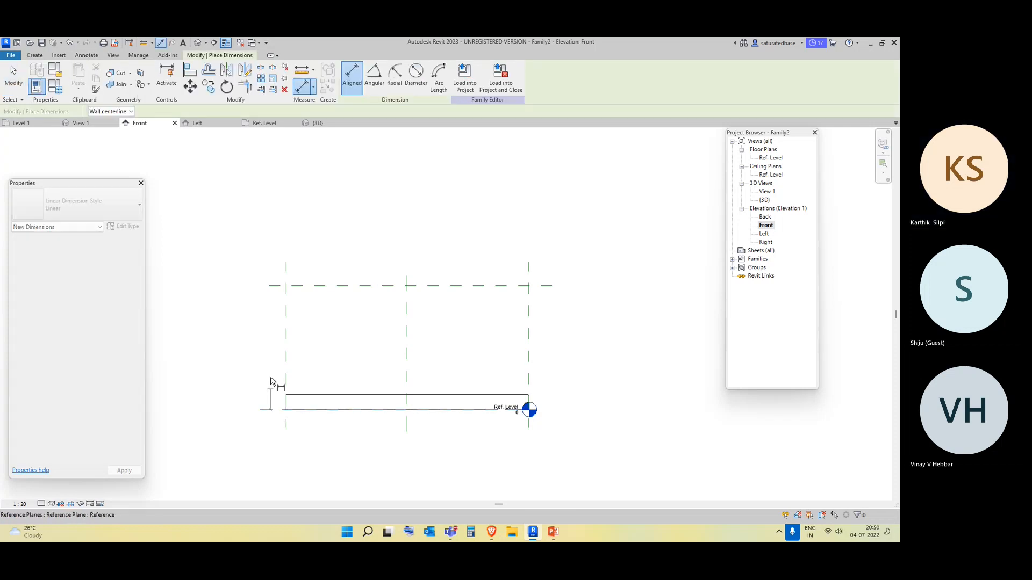
pyautogui.click(275, 286)
pyautogui.click(242, 307)
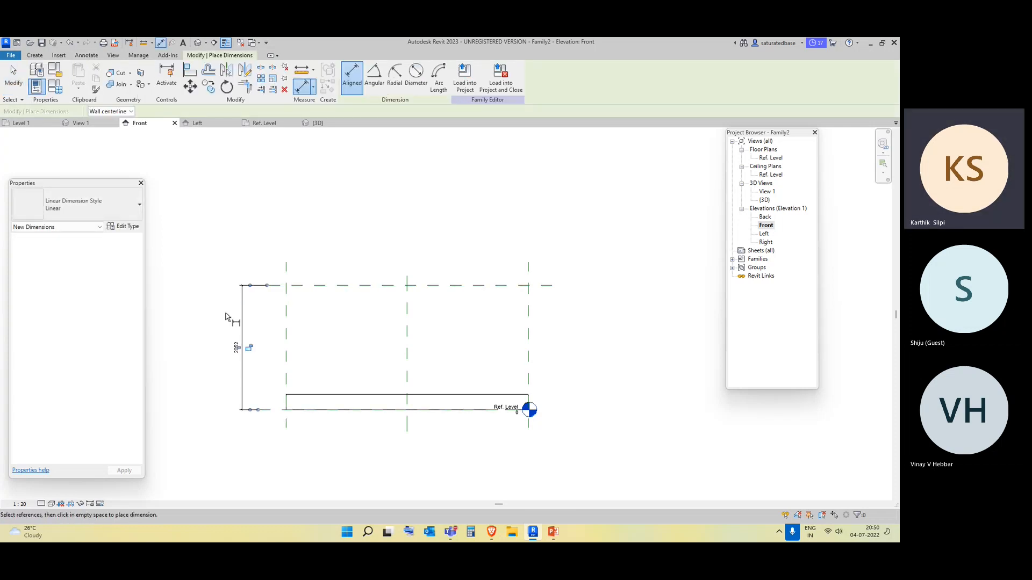
pyautogui.press('Escape')
pyautogui.press('Escape')
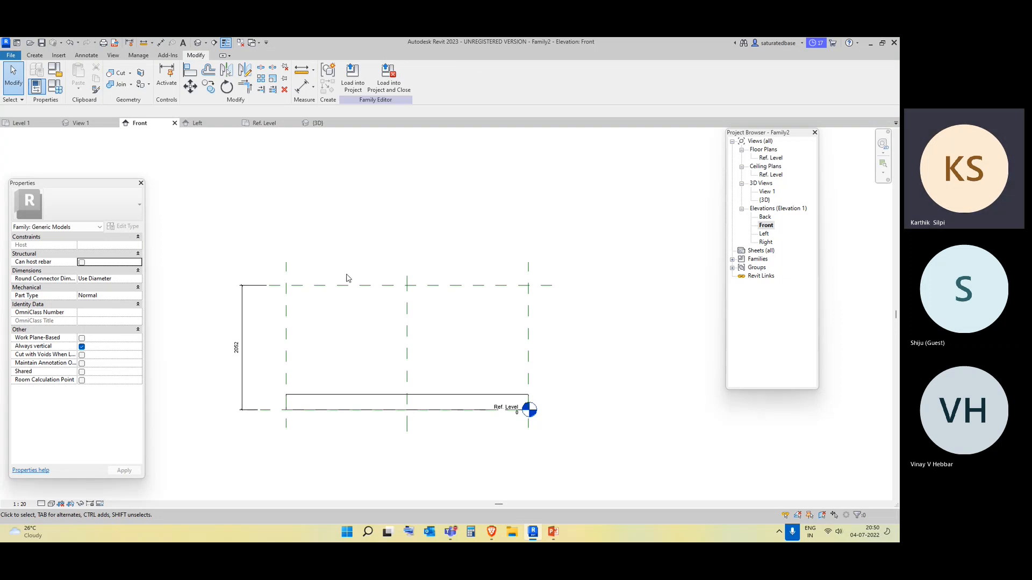
# Label the vertical dimension with a new family type parameter named height, grouped under Dimensions
pyautogui.click(243, 321)
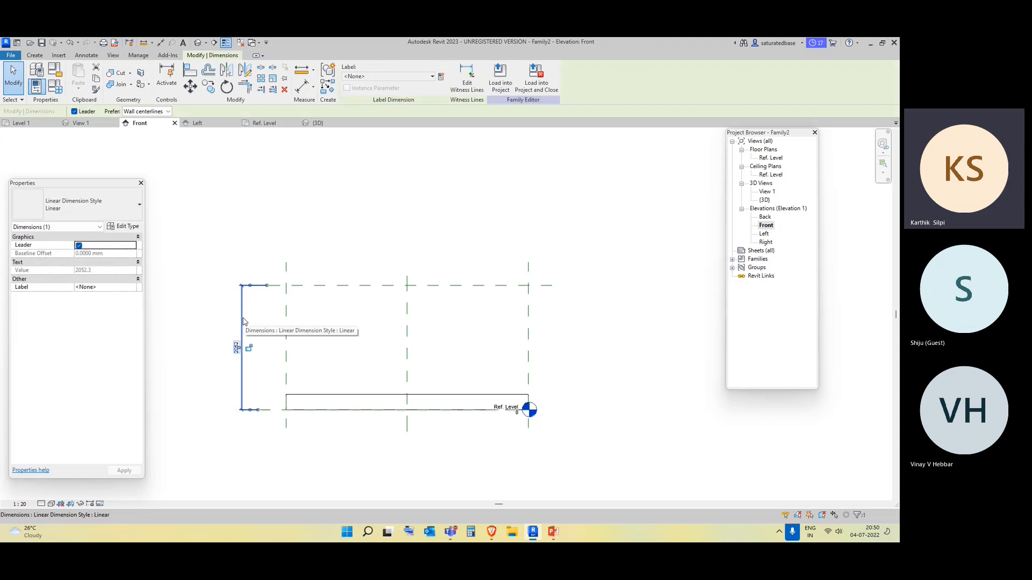
pyautogui.click(442, 78)
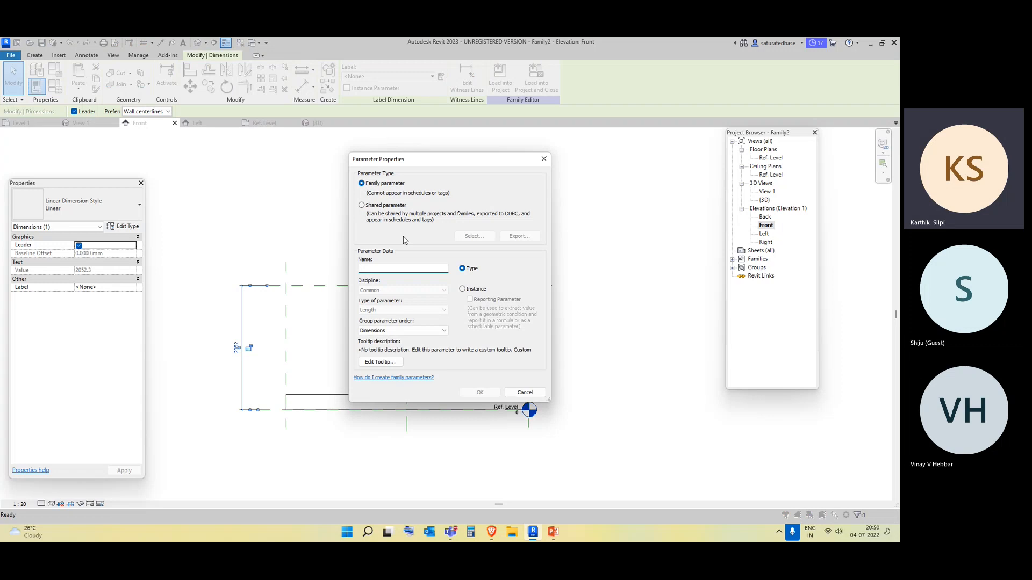
pyautogui.write('height')
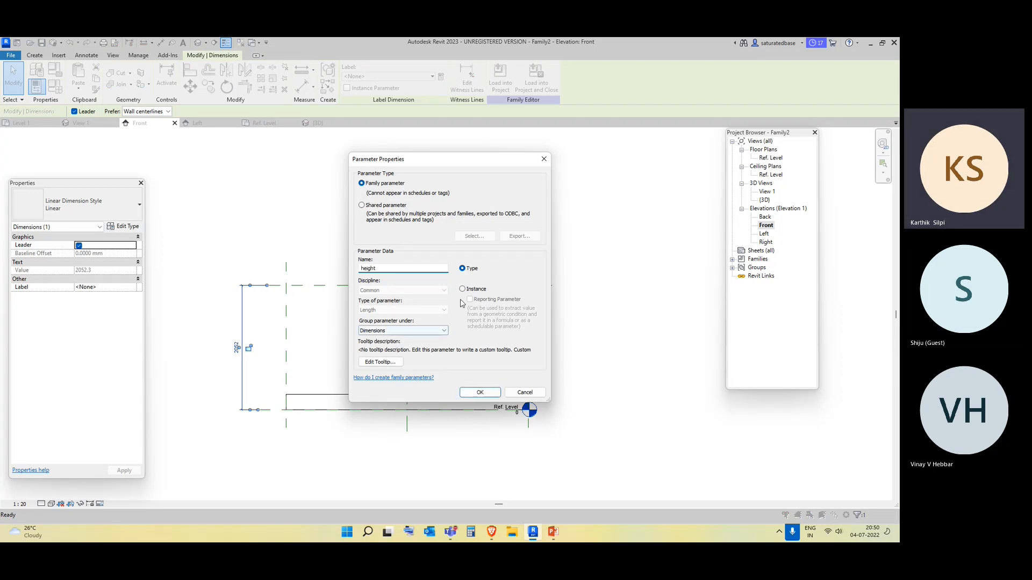
pyautogui.click(476, 392)
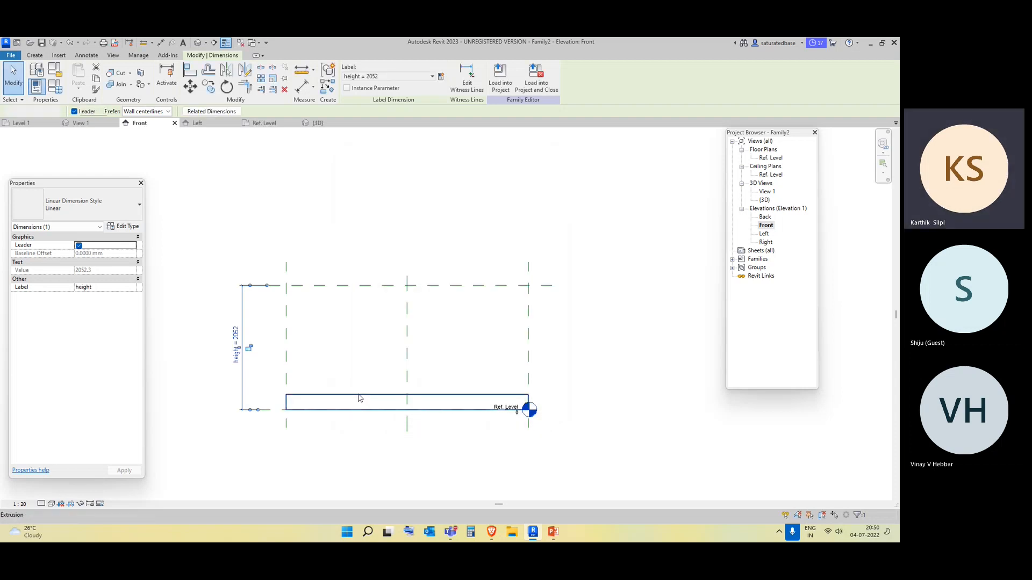
# Stretch the extrusion's top face up to the upper reference plane and check the solid in 3D and the Ref. Level plan
pyautogui.click(357, 395)
pyautogui.moveTo(408, 392); pyautogui.dragTo(405, 280)
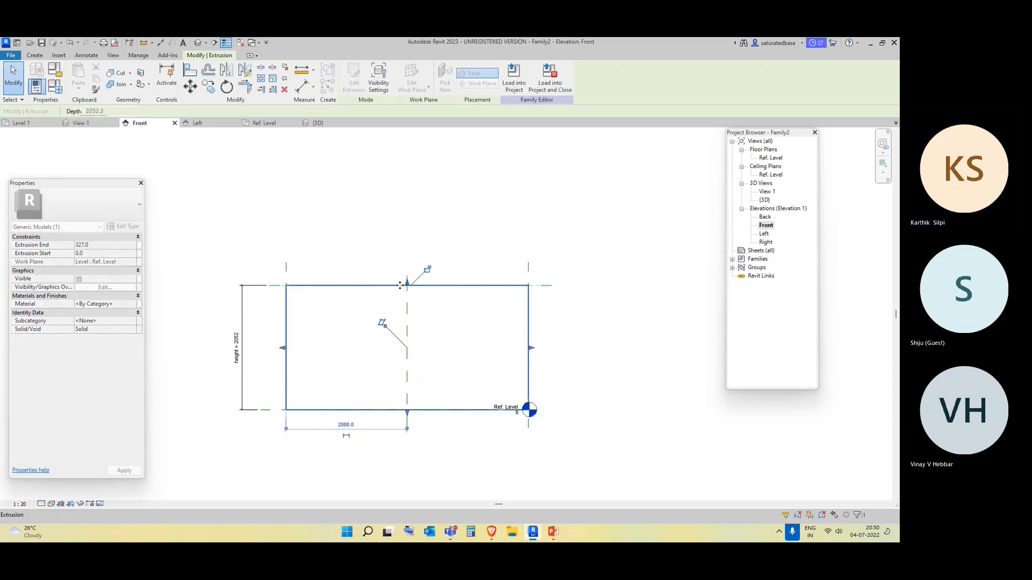
pyautogui.click(462, 240)
pyautogui.click(202, 45)
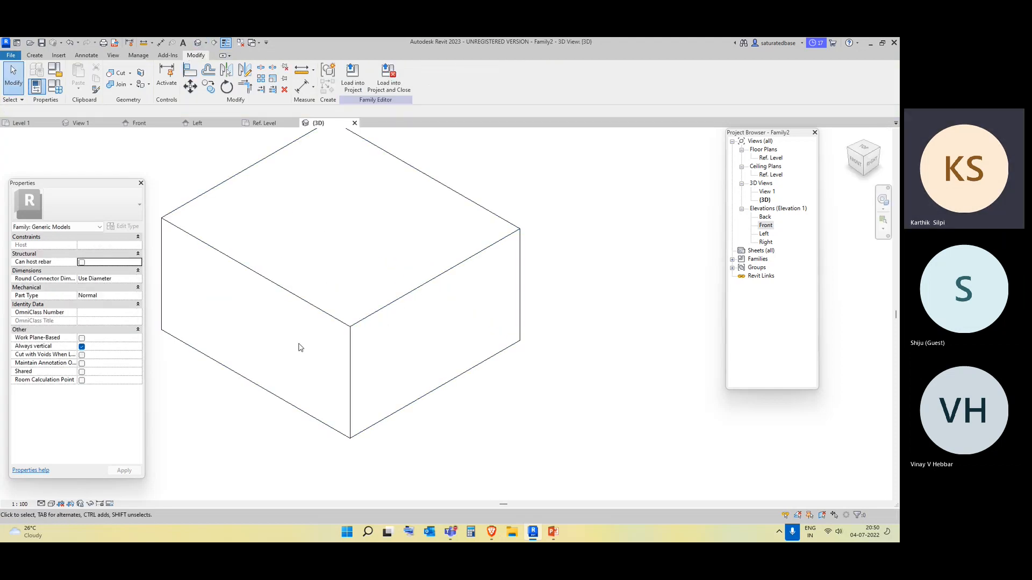
pyautogui.doubleClick(769, 158)
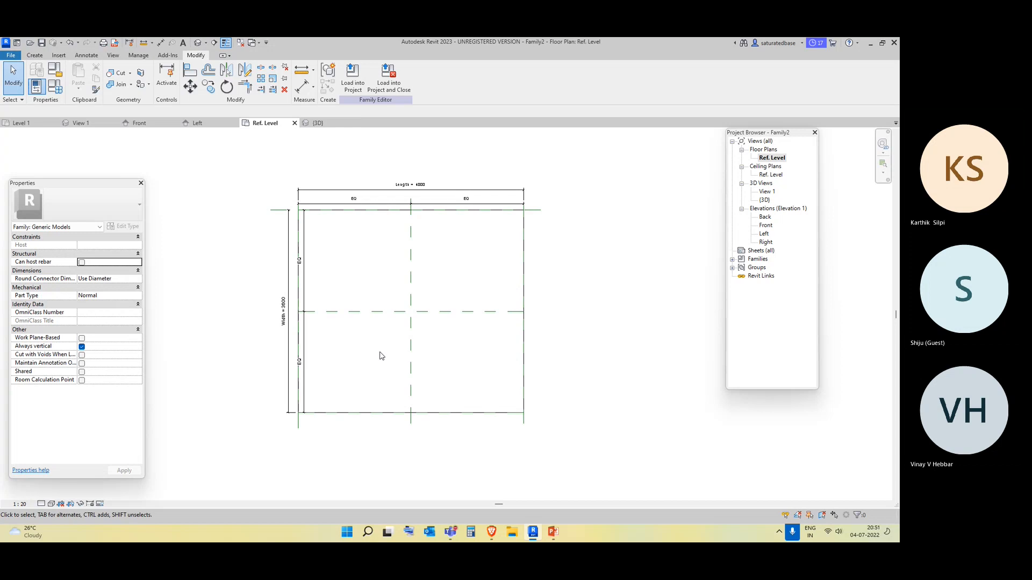
pyautogui.click(198, 42)
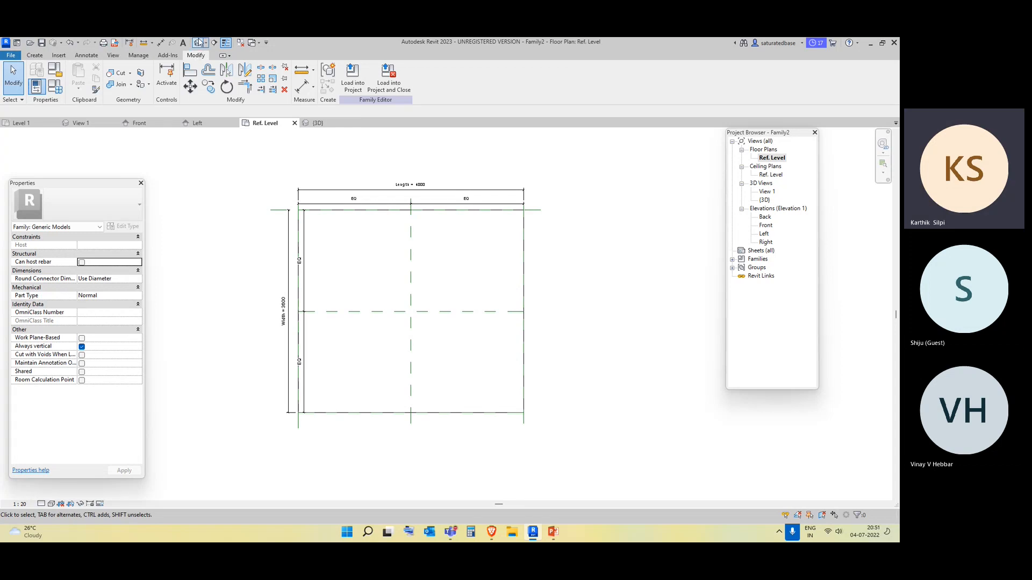
# Assign the Glass material to the extrusion in the 3D view
pyautogui.click(304, 306)
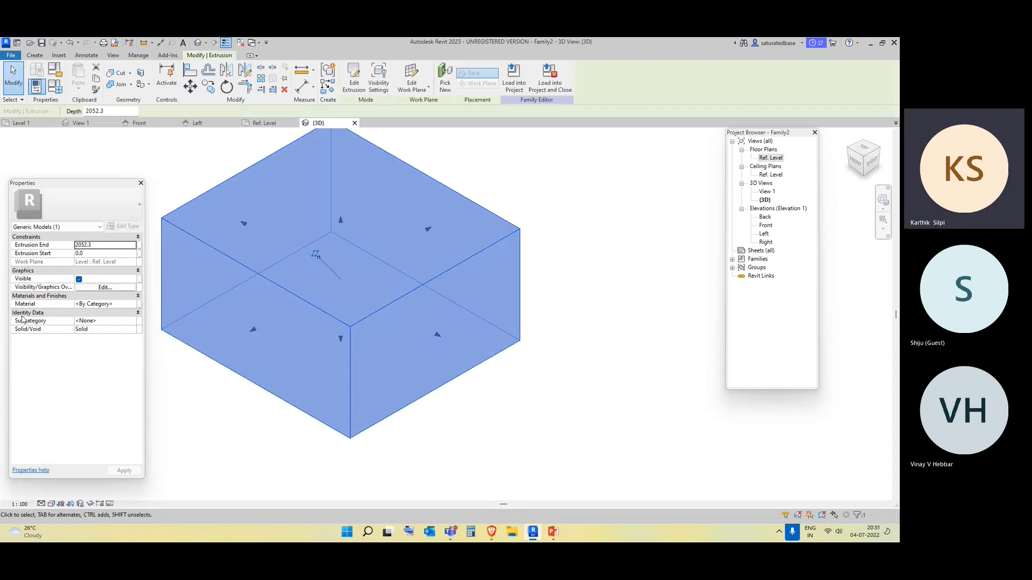
pyautogui.click(133, 307)
pyautogui.click(134, 304)
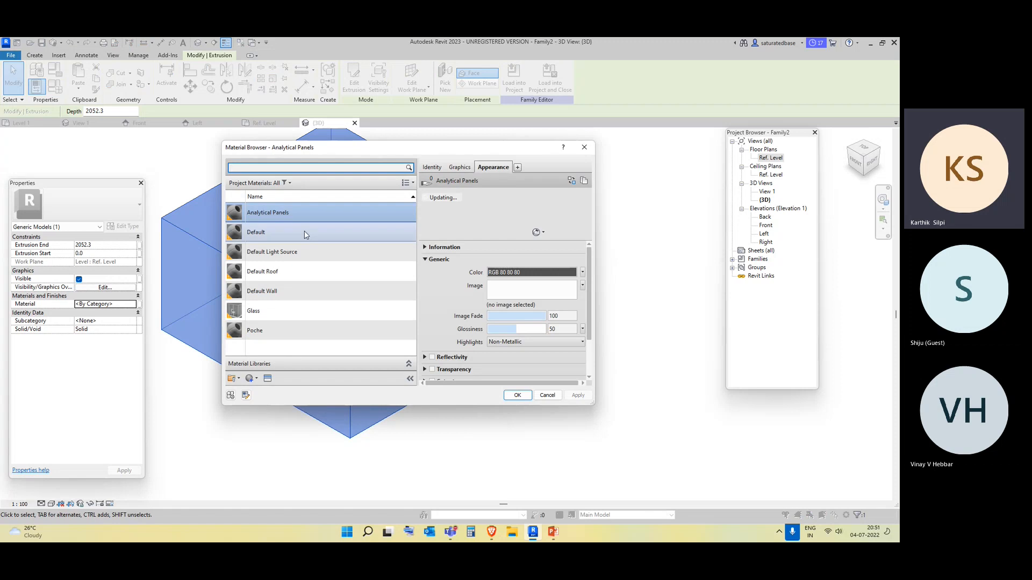
pyautogui.click(290, 317)
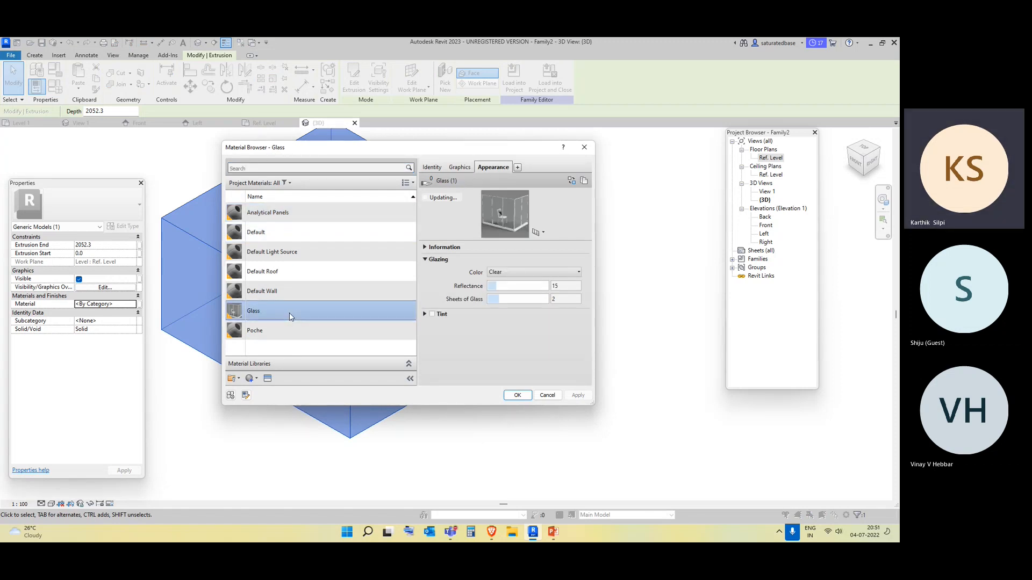
pyautogui.click(517, 395)
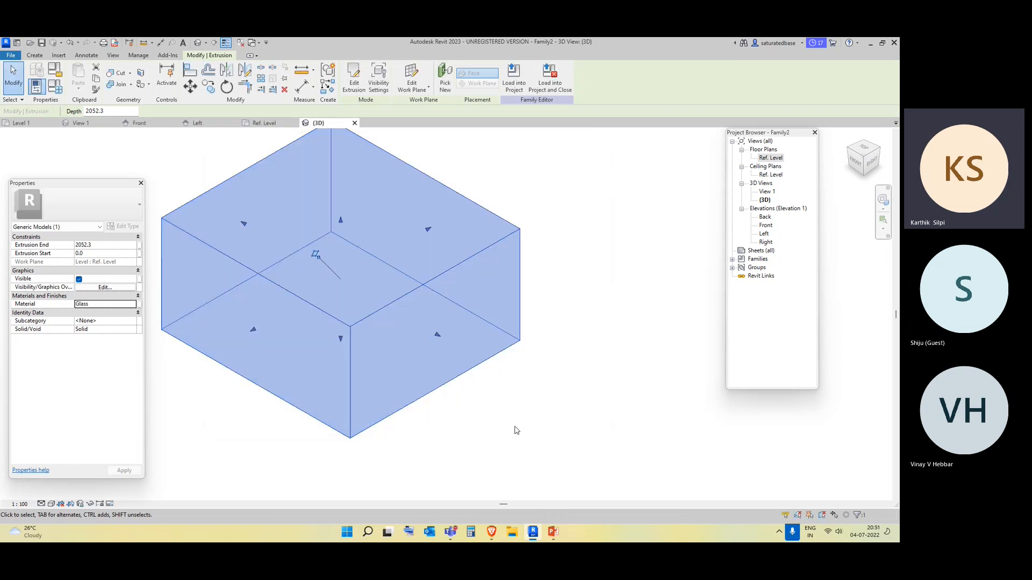
pyautogui.click(514, 430)
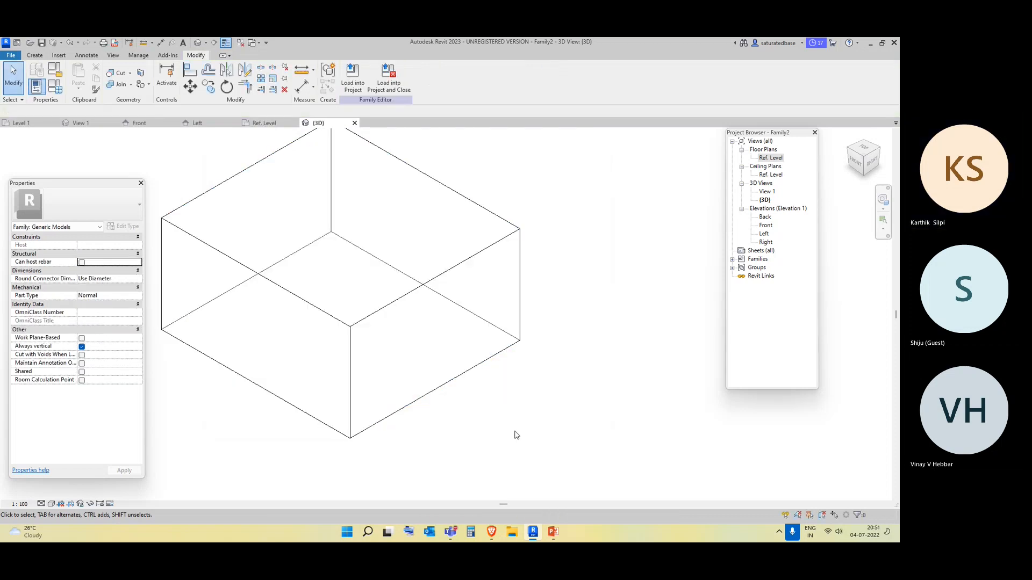
# Set the 3D view's visual style to one that displays the glass extrusion with shaded faces
pyautogui.click(51, 503)
pyautogui.click(89, 493)
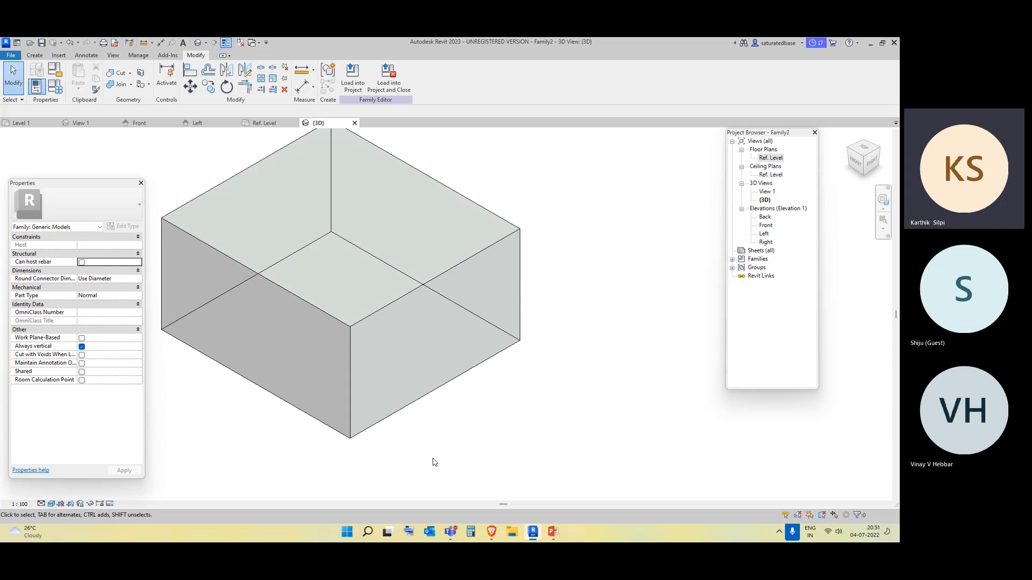
pyautogui.scroll(-2, 520, 405)
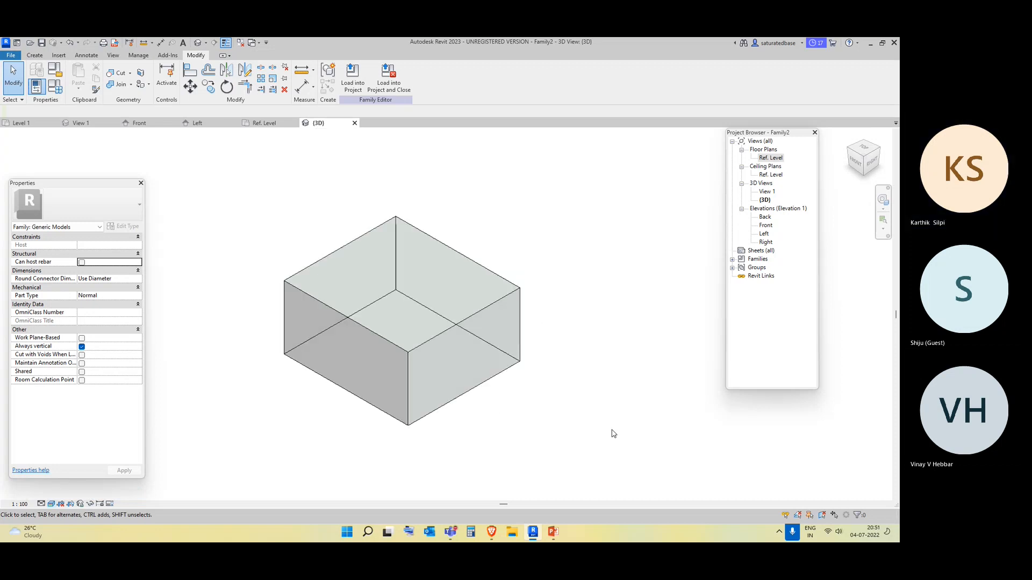
# Save the generic model family to the Desktop as a family file named block
pyautogui.moveTo(613, 430); pyautogui.dragTo(485, 442, button='middle')
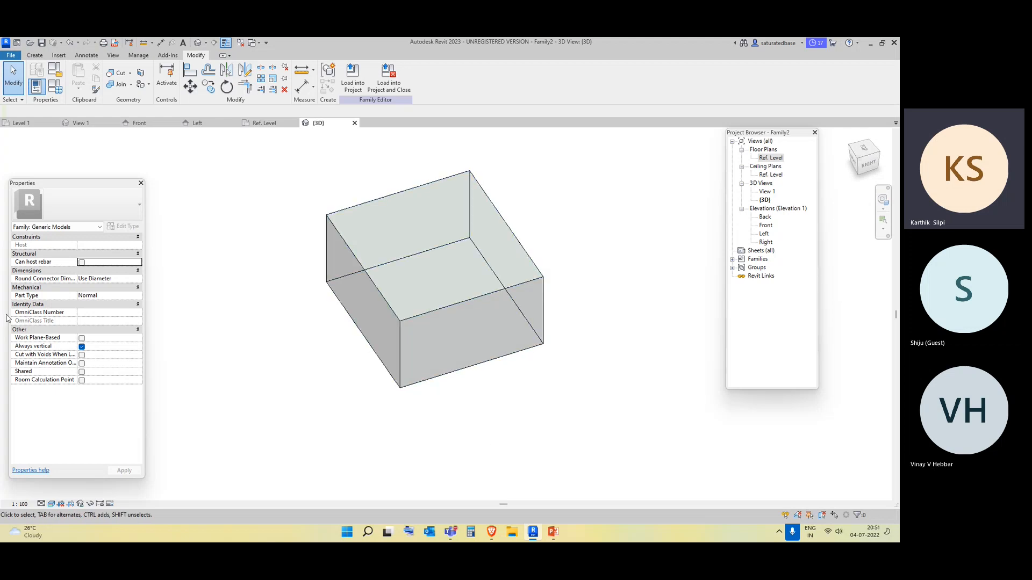
pyautogui.click(11, 55)
pyautogui.moveTo(61, 178)
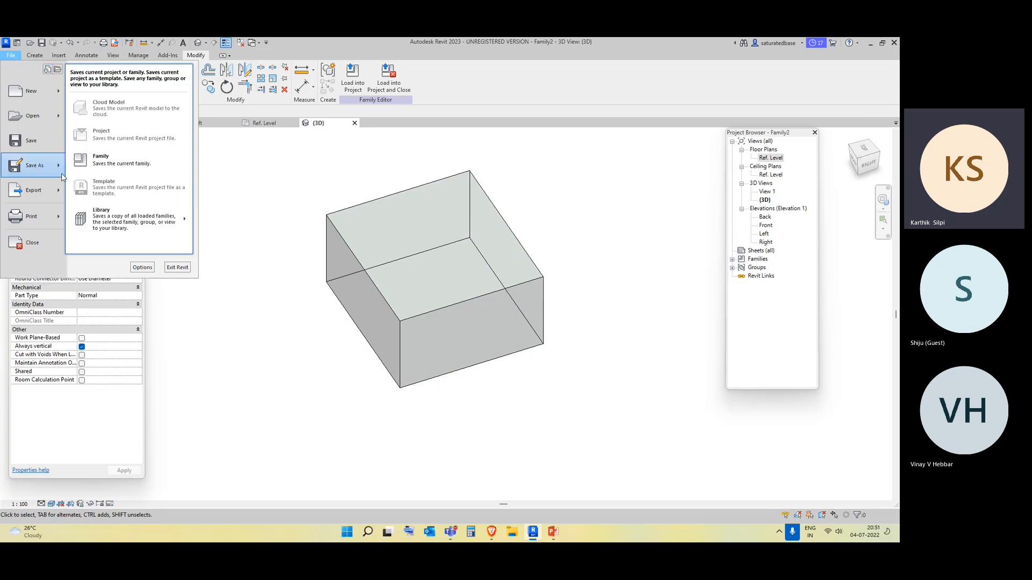
pyautogui.click(113, 162)
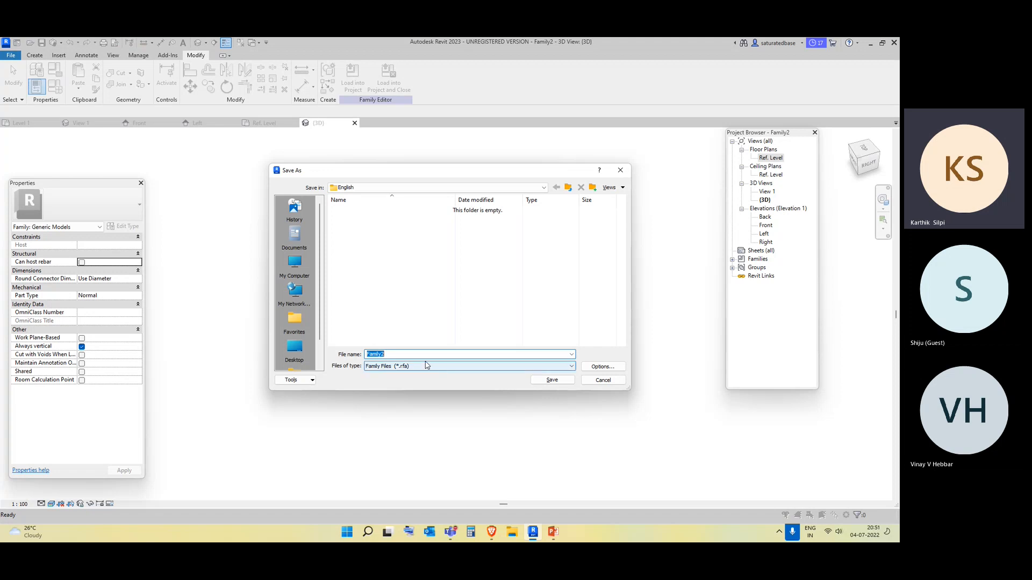
pyautogui.scroll(-1, 307, 299)
pyautogui.click(294, 321)
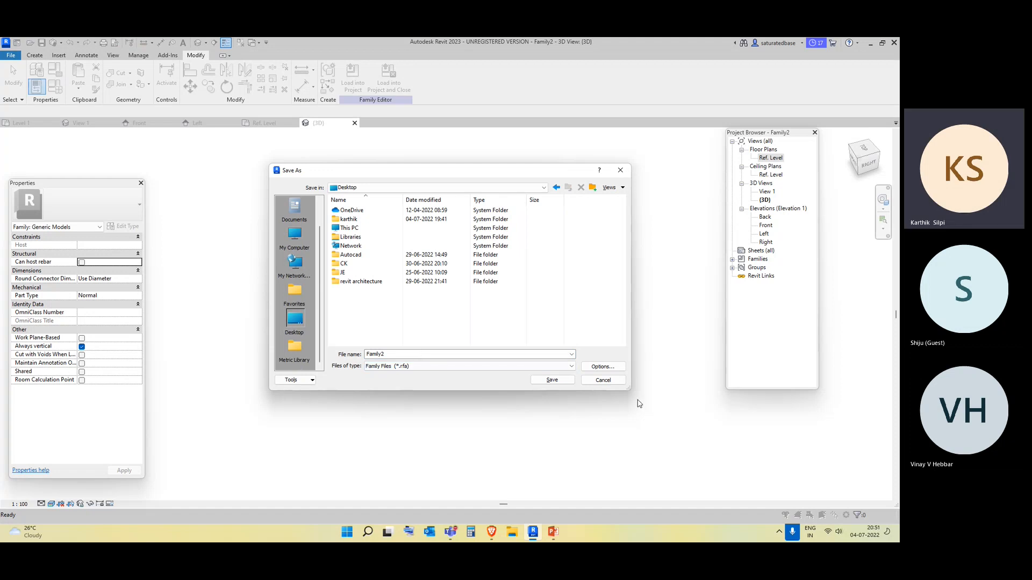
pyautogui.doubleClick(461, 356)
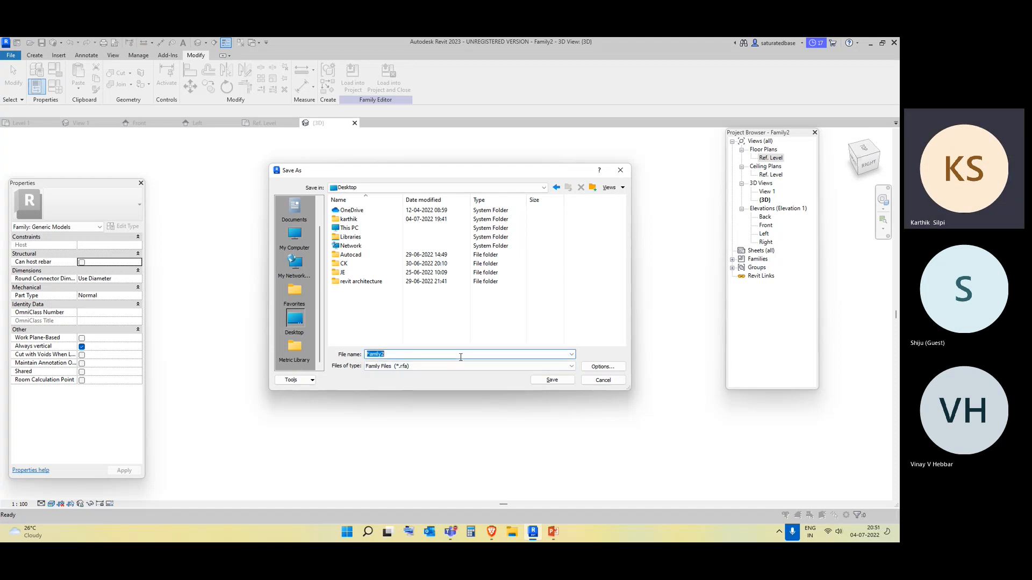
pyautogui.write('block')
pyautogui.click(552, 381)
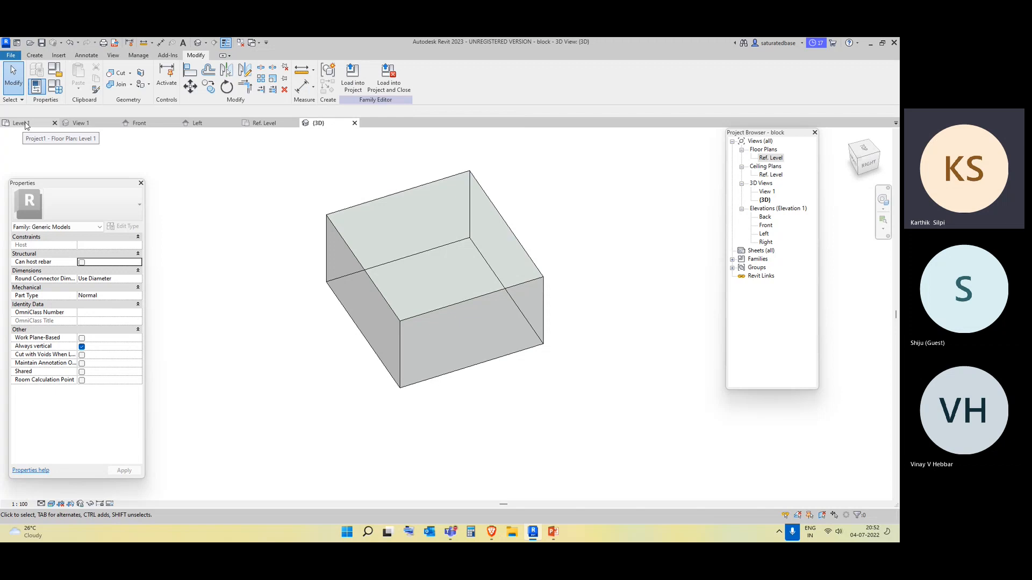
# Load the block family into Project1 and place one instance below the wall in the Level 1 plan
pyautogui.click(356, 80)
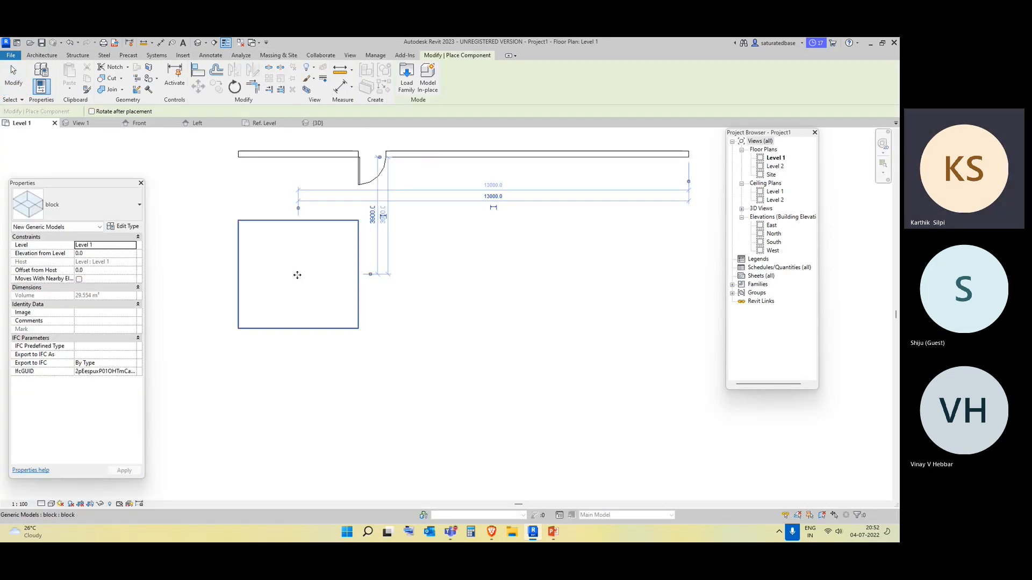
pyautogui.click(317, 290)
pyautogui.press('Escape')
pyautogui.press('Escape')
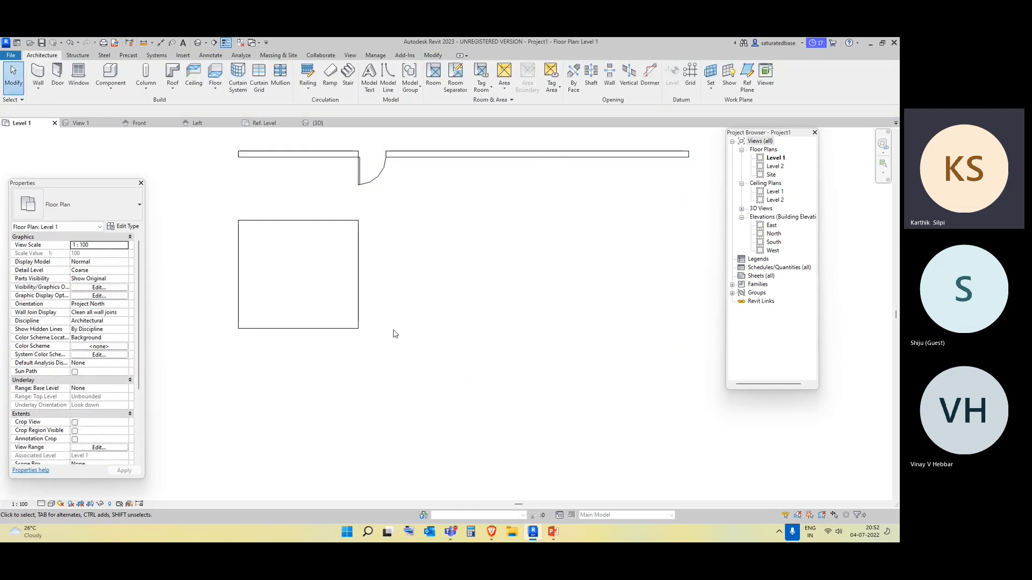
# Delete the block instance placed in the Level 1 plan
pyautogui.click(358, 325)
pyautogui.moveTo(357, 325); pyautogui.dragTo(267, 238)
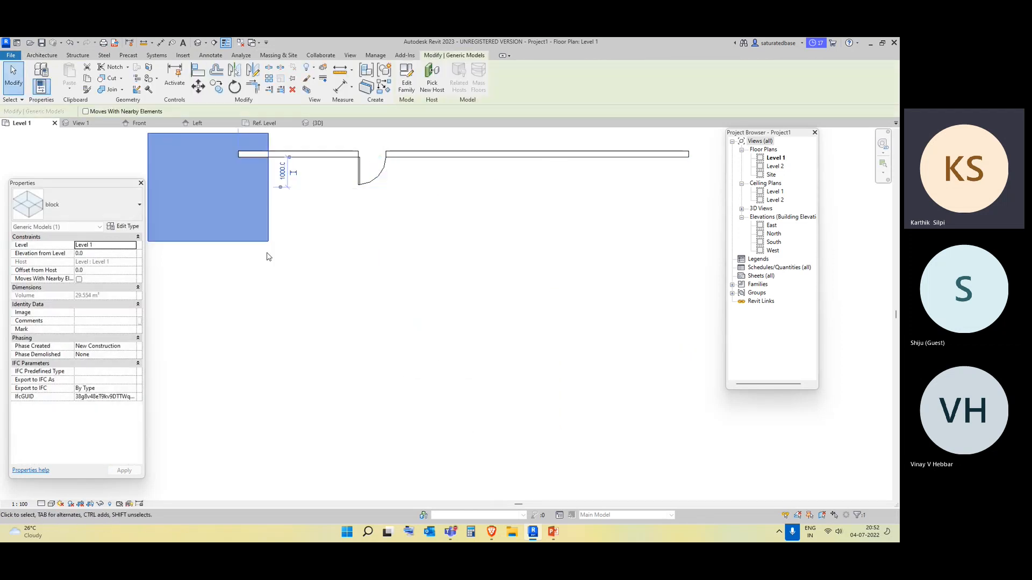
pyautogui.press('Delete')
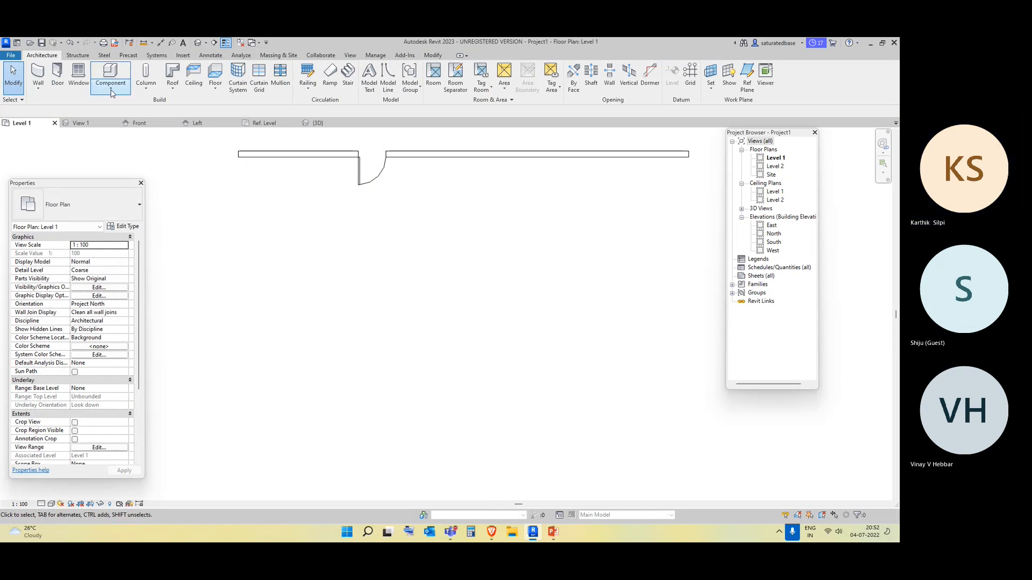
# Place a block component in the Level 1 plan with its centre about 5900 mm below the wall
pyautogui.click(112, 90)
pyautogui.click(131, 104)
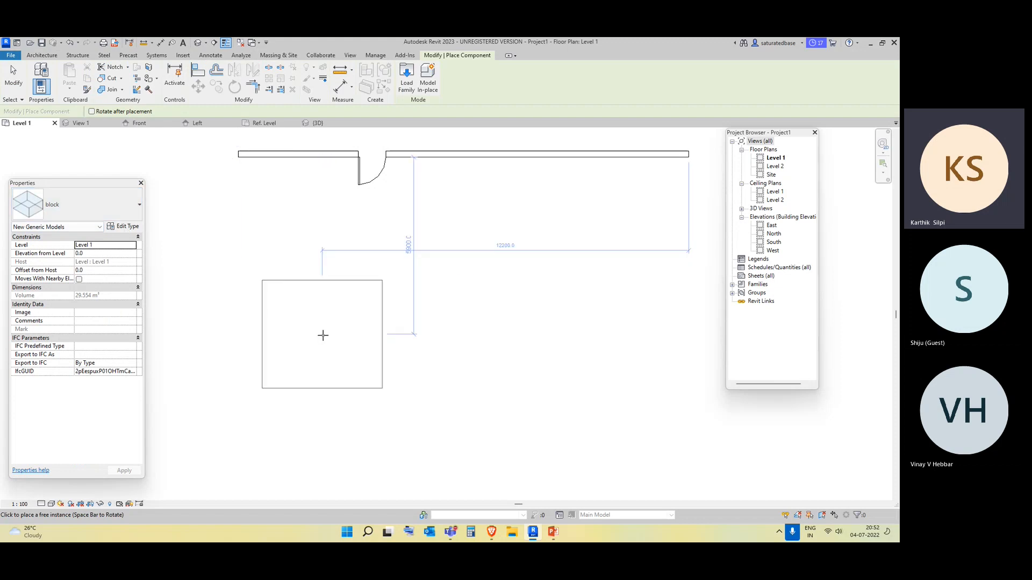
pyautogui.click(322, 335)
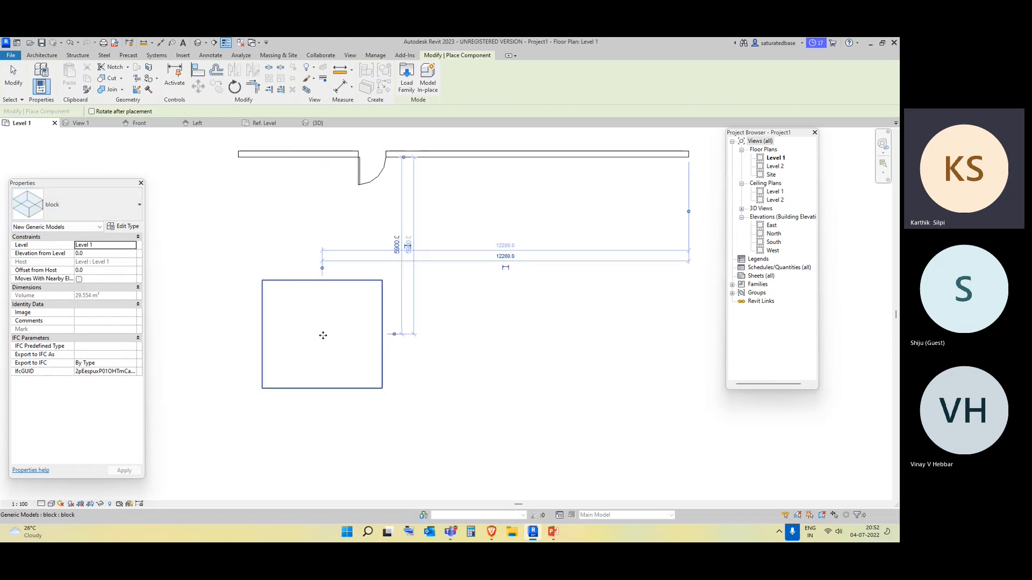
pyautogui.press('Escape')
pyautogui.press('Escape')
# Set the Level 1 plan's visual style to Realistic and open the project's default 3D view at the block
pyautogui.click(52, 504)
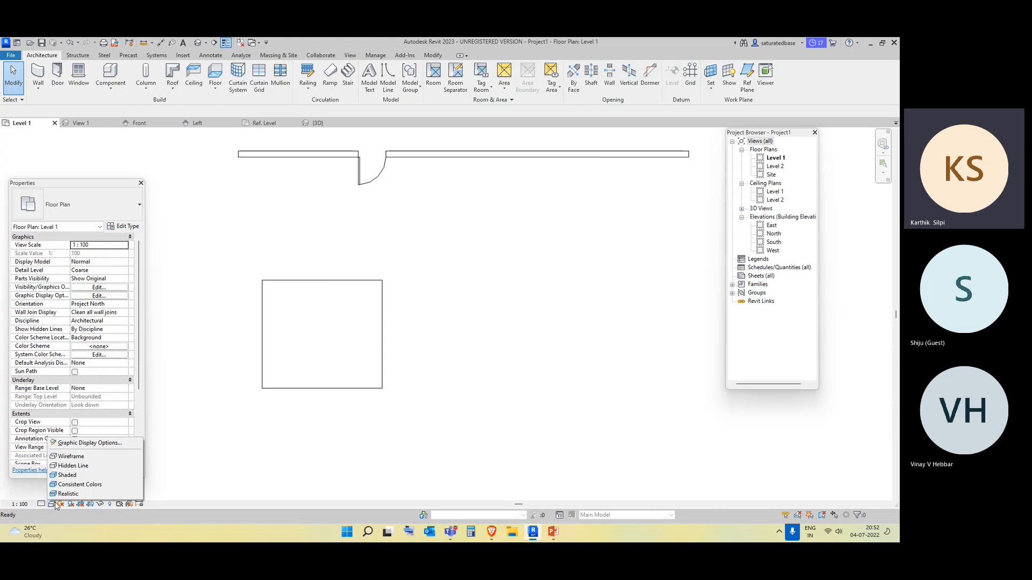
pyautogui.click(70, 493)
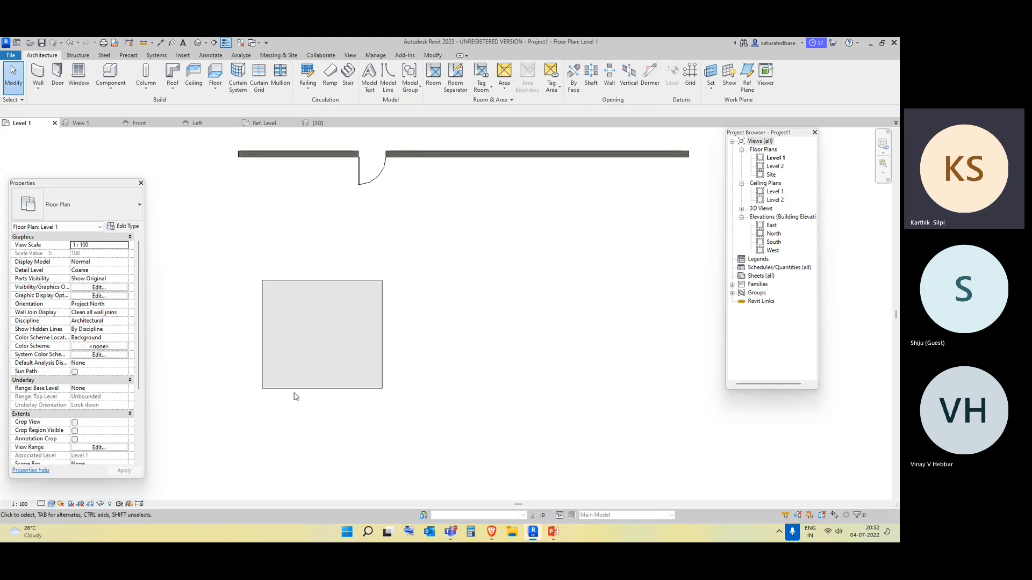
pyautogui.click(198, 43)
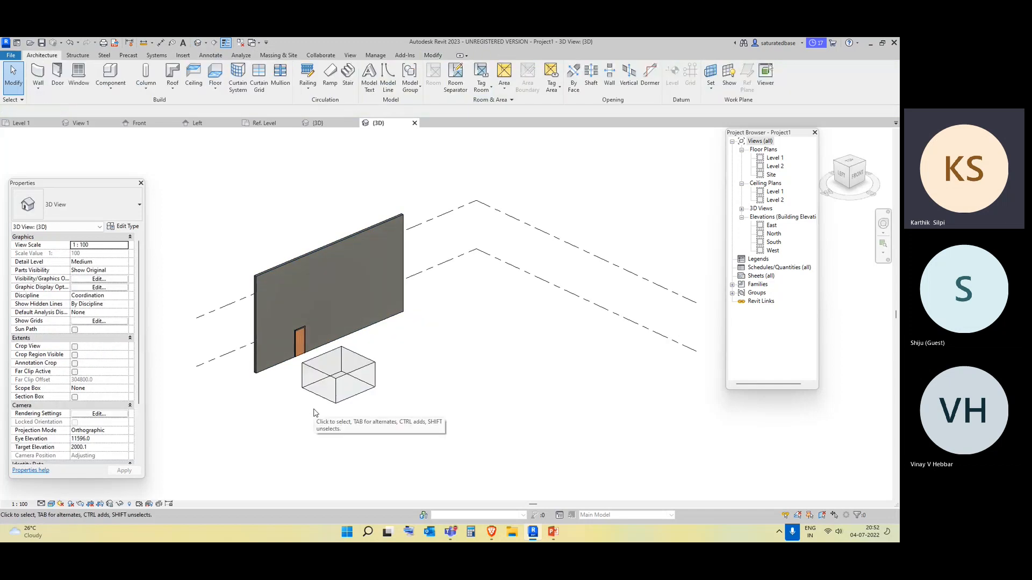
pyautogui.scroll(3, 314, 413)
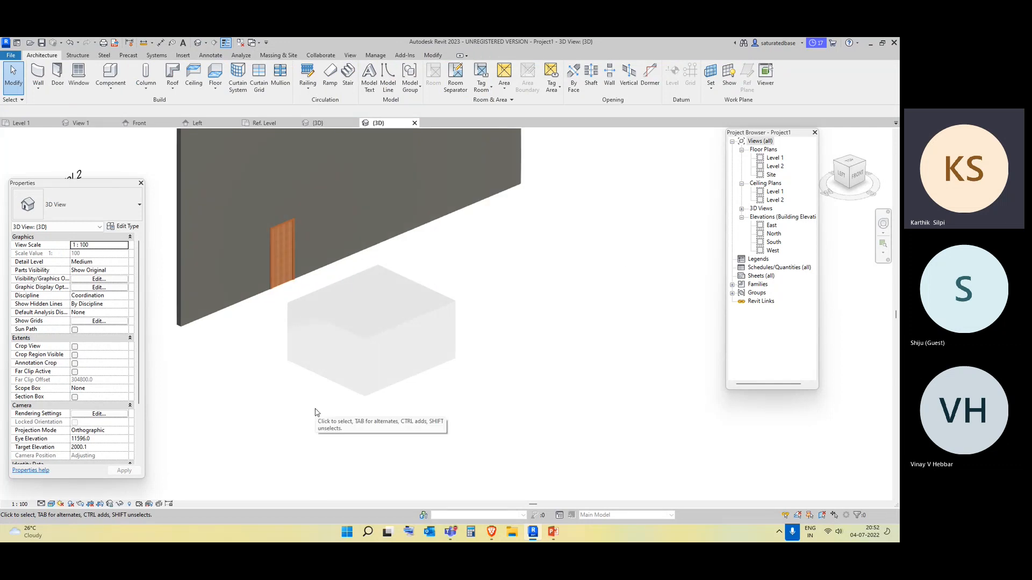
# Set the block type's height parameter to 2000
pyautogui.click(368, 399)
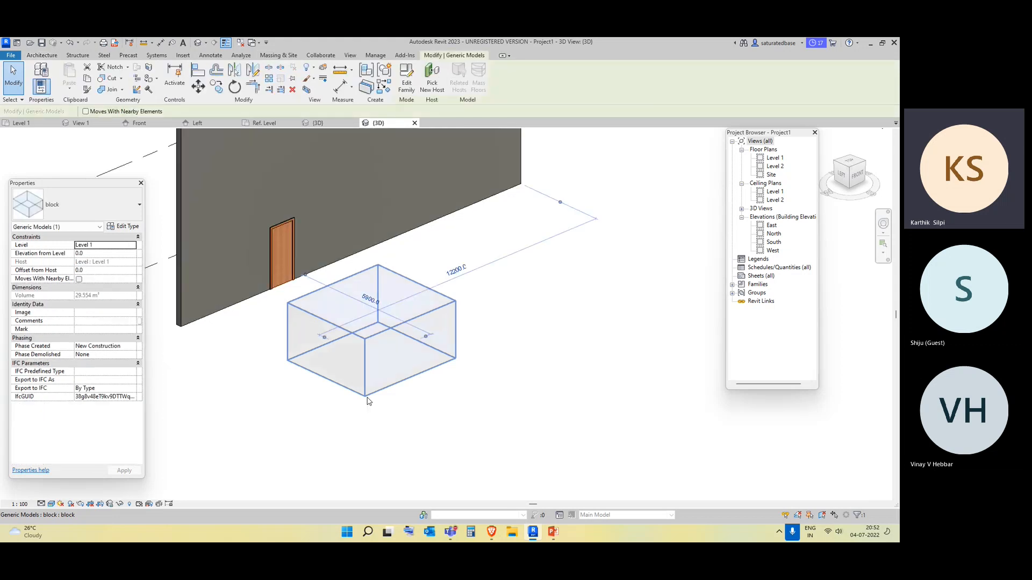
pyautogui.click(126, 227)
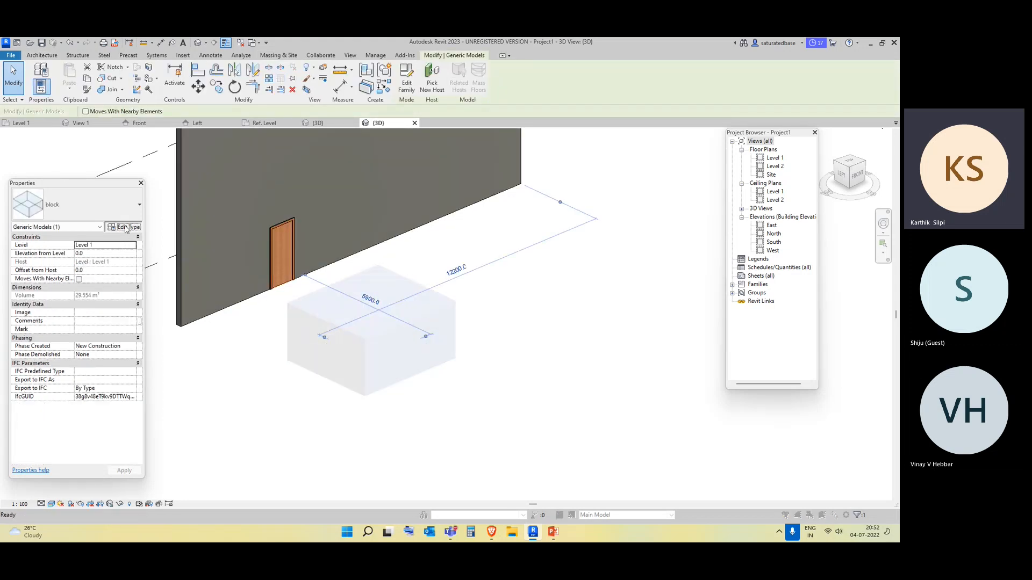
pyautogui.moveTo(541, 134); pyautogui.dragTo(728, 126)
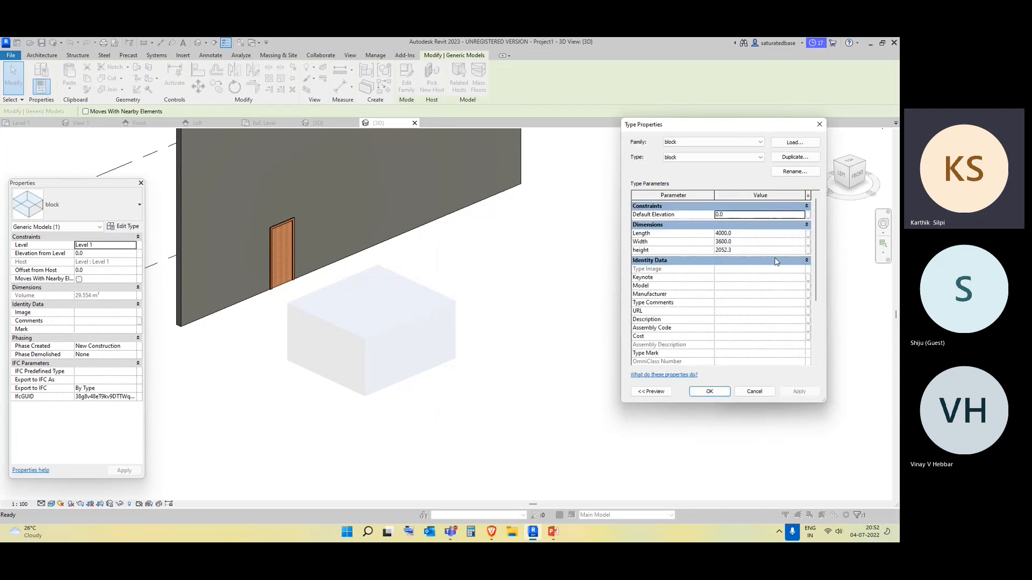
pyautogui.click(764, 249)
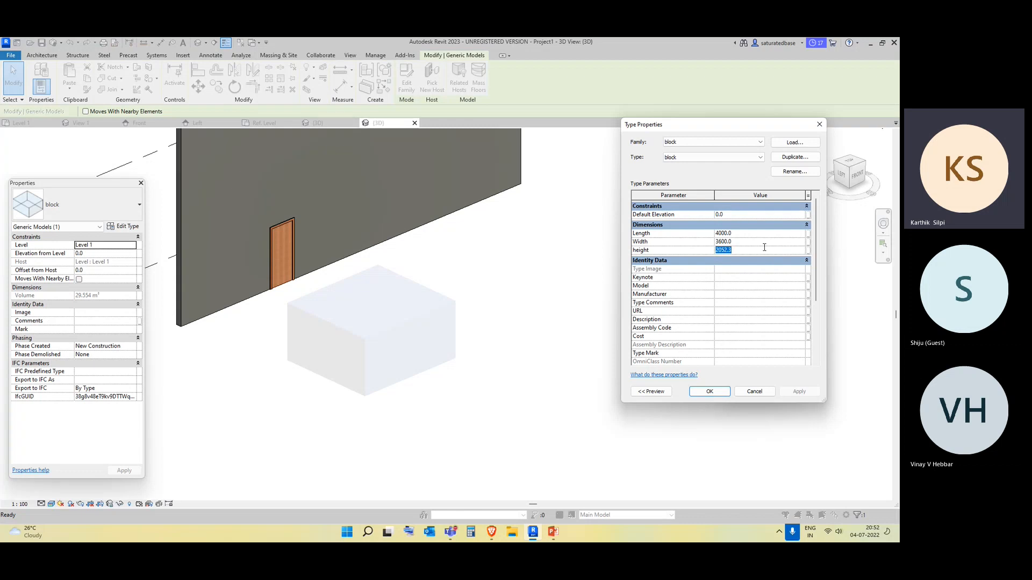
pyautogui.write('2000')
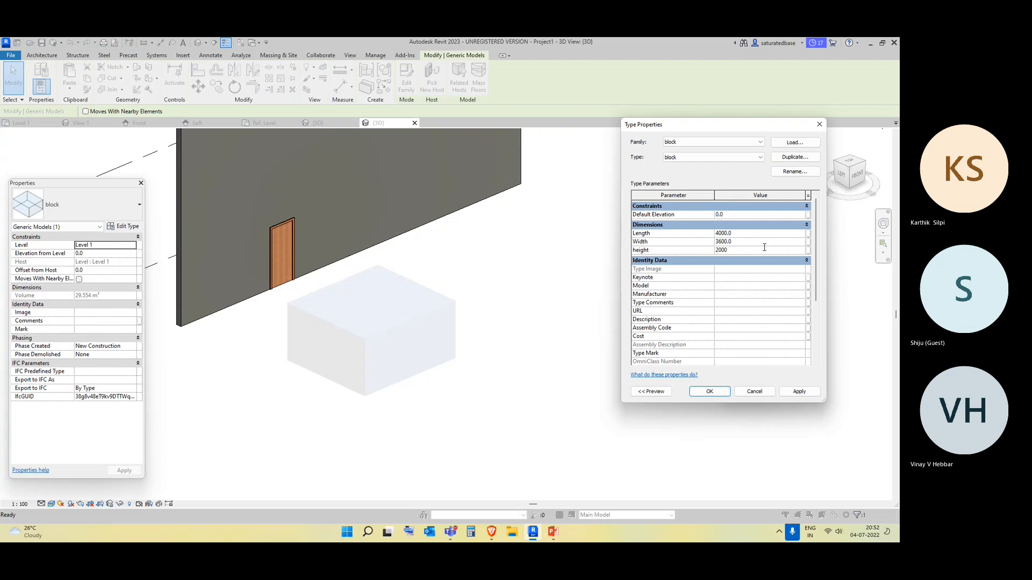
pyautogui.click(799, 391)
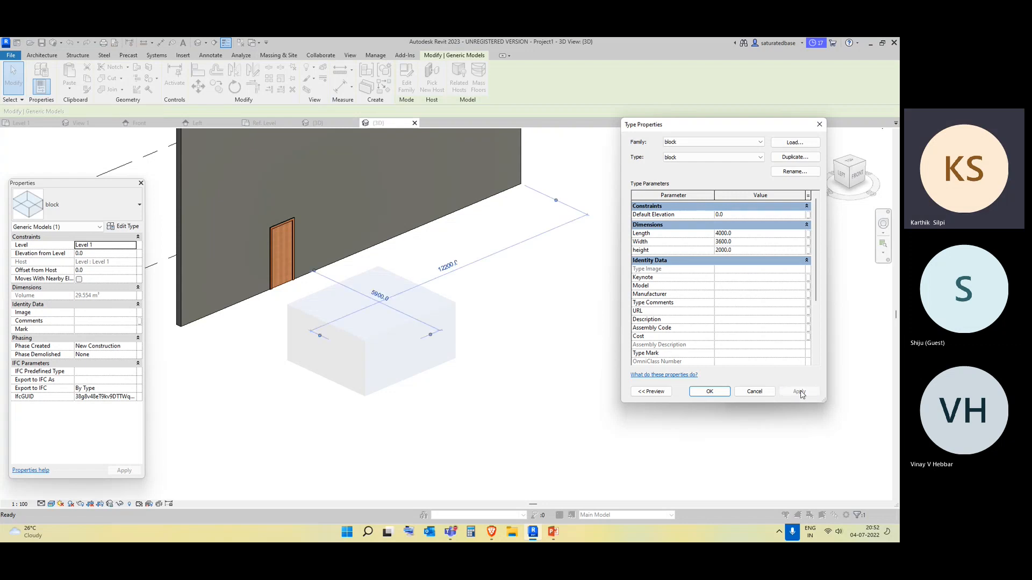
pyautogui.click(710, 392)
pyautogui.click(454, 400)
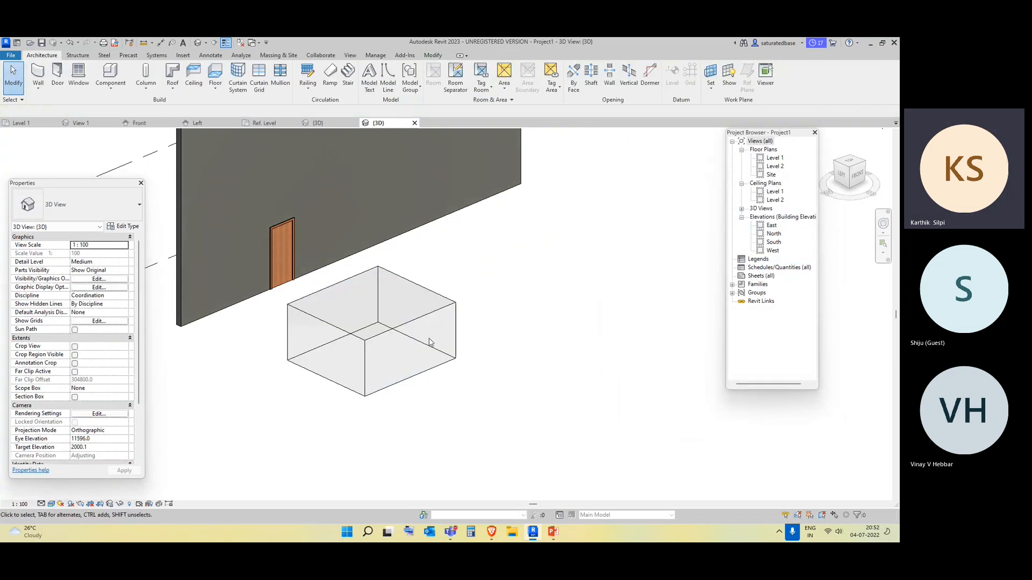
# Set the block type's Width parameter to 2000 and apply it
pyautogui.click(364, 353)
pyautogui.click(125, 226)
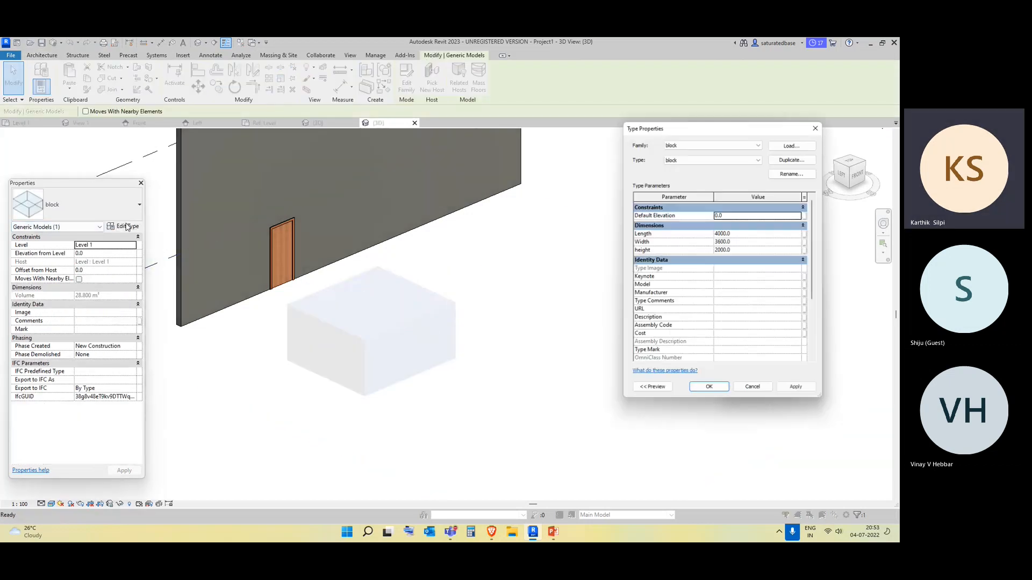
pyautogui.click(747, 242)
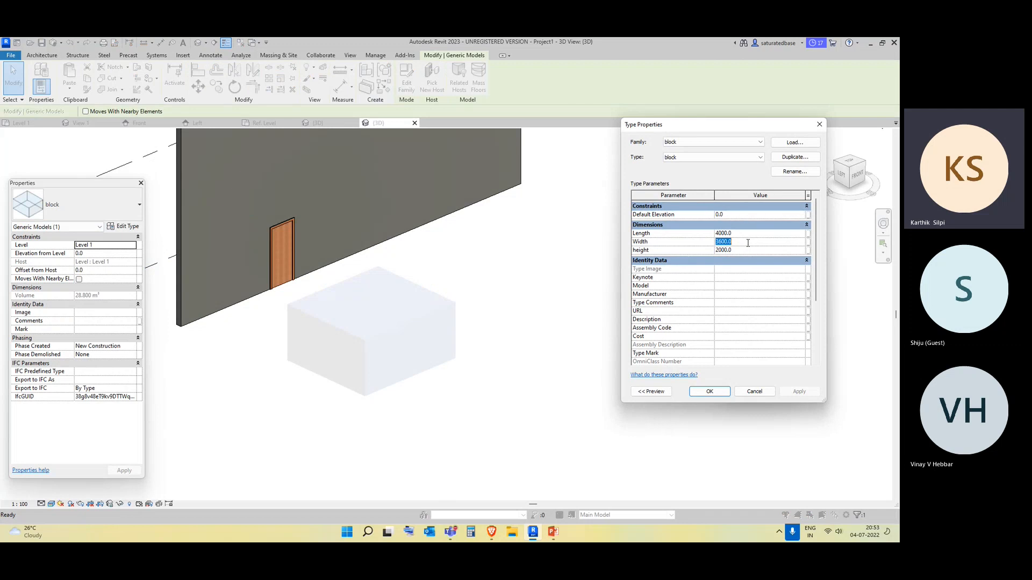
pyautogui.write('2')
pyautogui.click(803, 392)
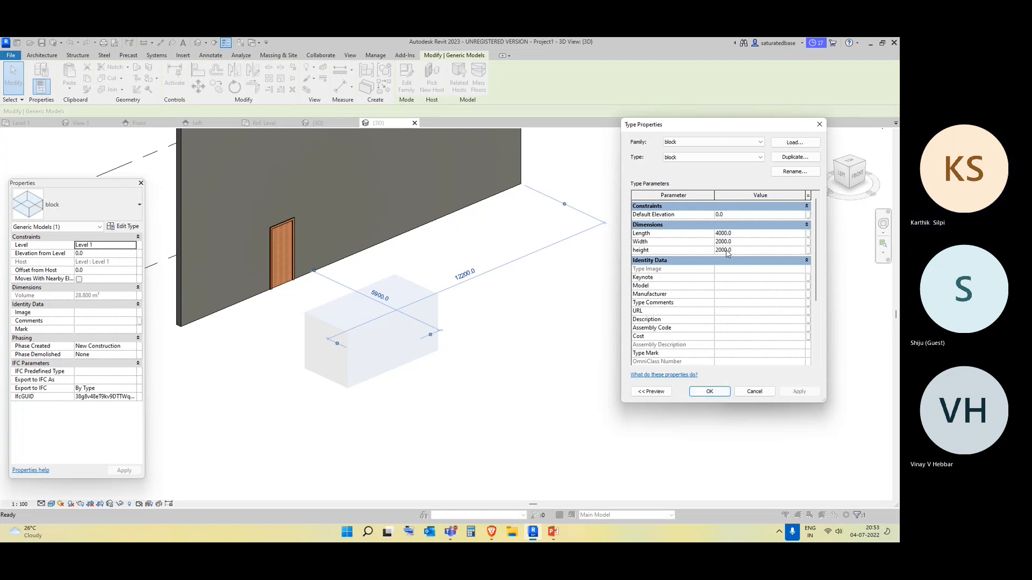
# Set the block type's Length parameter to 2000 and accept the type properties
pyautogui.click(740, 233)
pyautogui.write('20')
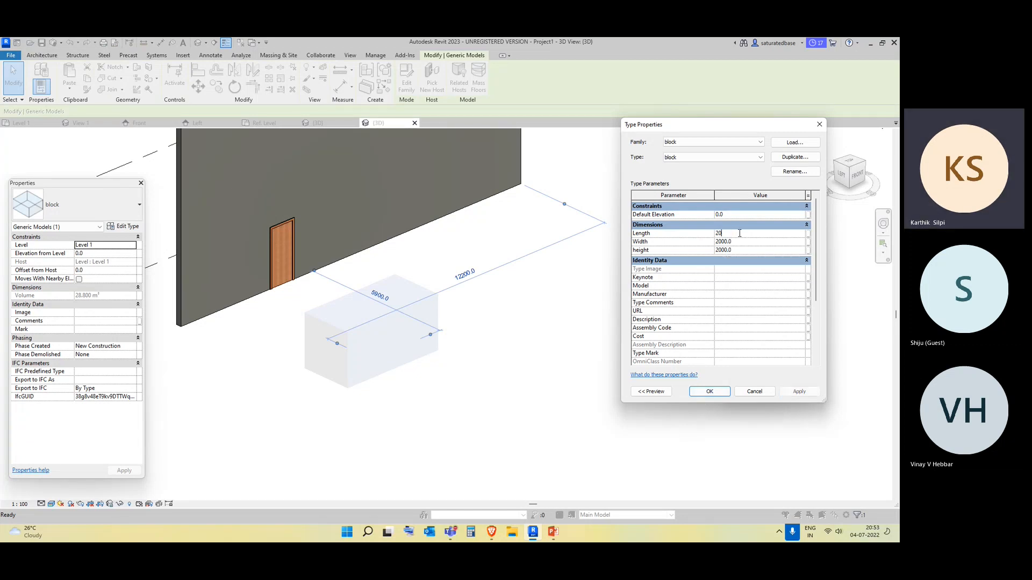
pyautogui.write('00')
pyautogui.click(798, 391)
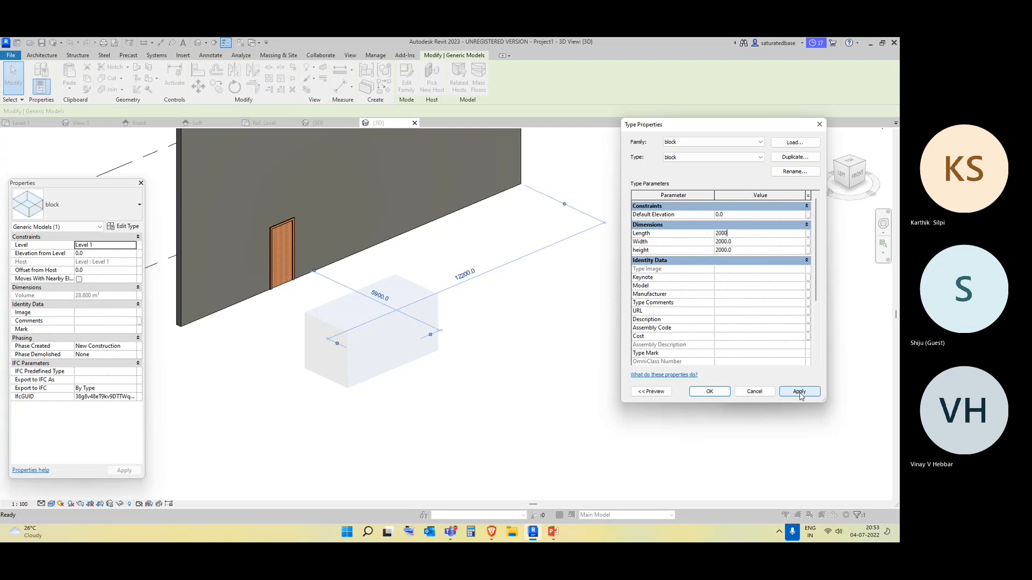
pyautogui.click(714, 392)
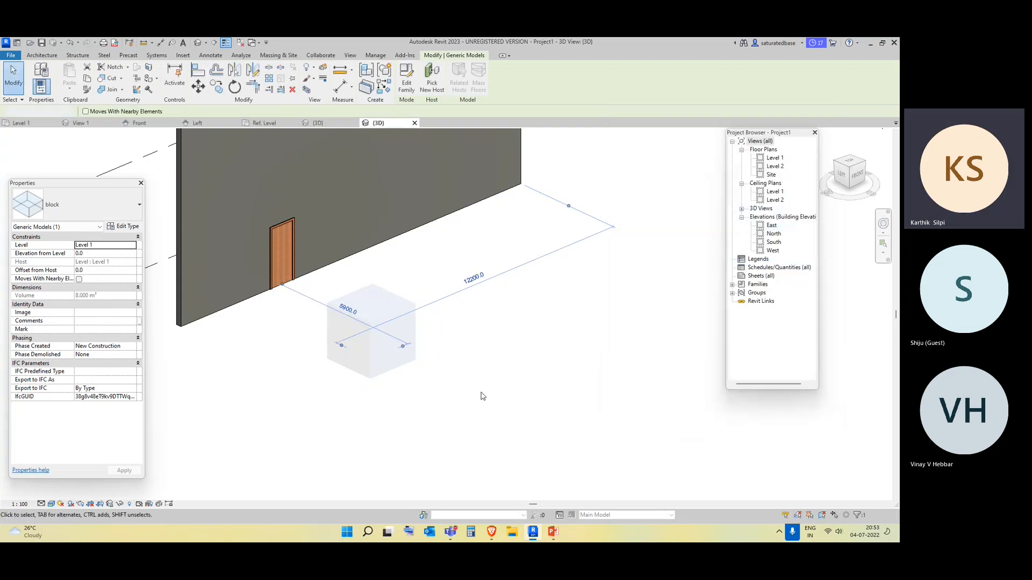
pyautogui.click(481, 396)
# Examine the resized block in 3D, open its family for editing, and return to the project's Level 1 plan
pyautogui.scroll(5, 382, 353)
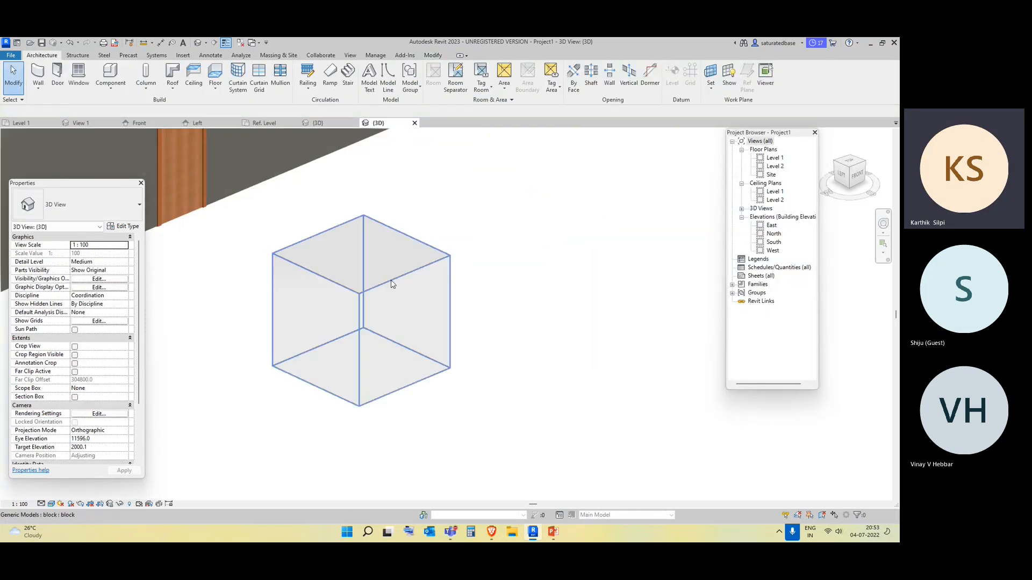
pyautogui.click(392, 280)
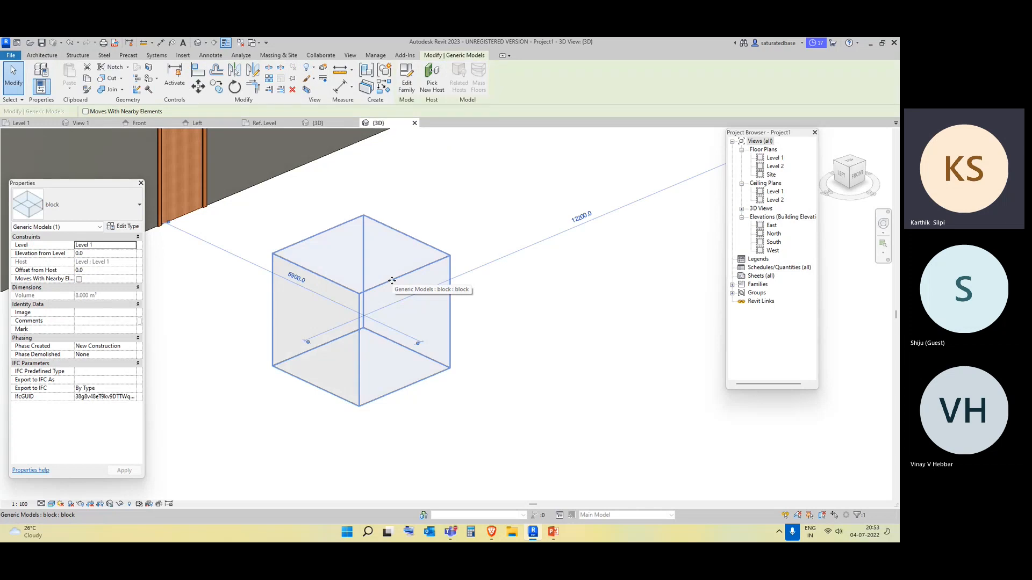
pyautogui.click(559, 383)
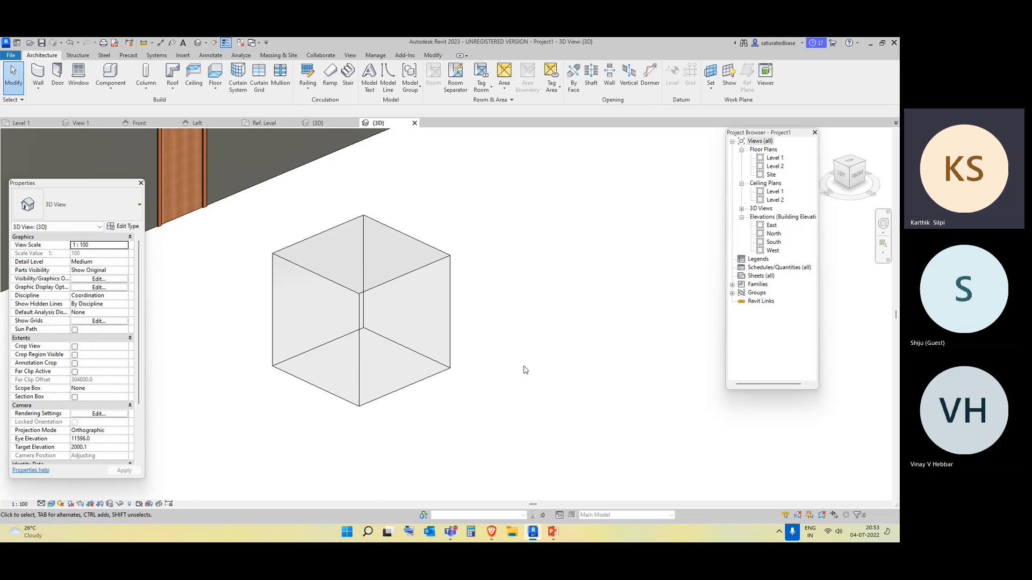
pyautogui.click(451, 313)
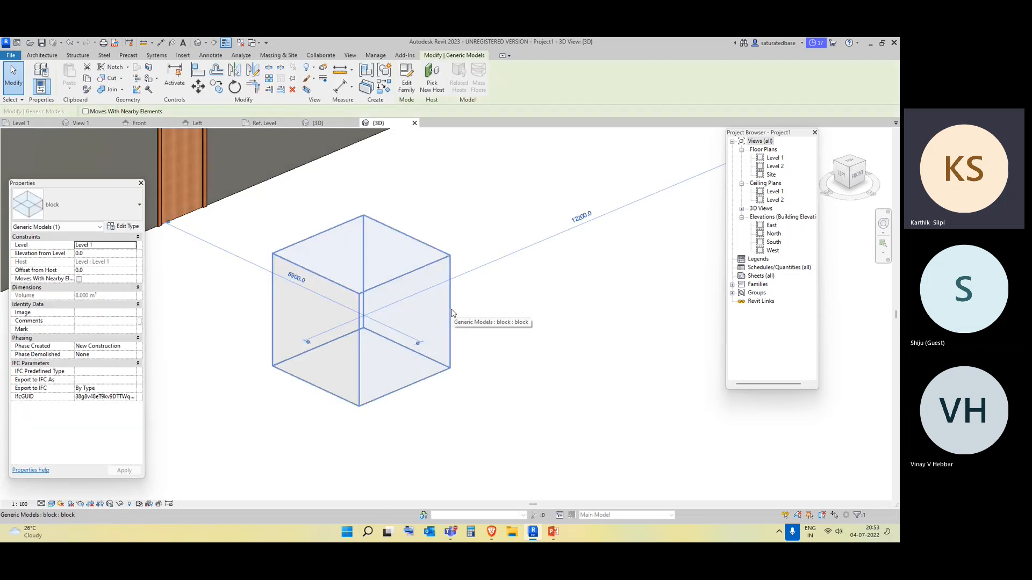
pyautogui.doubleClick(410, 280)
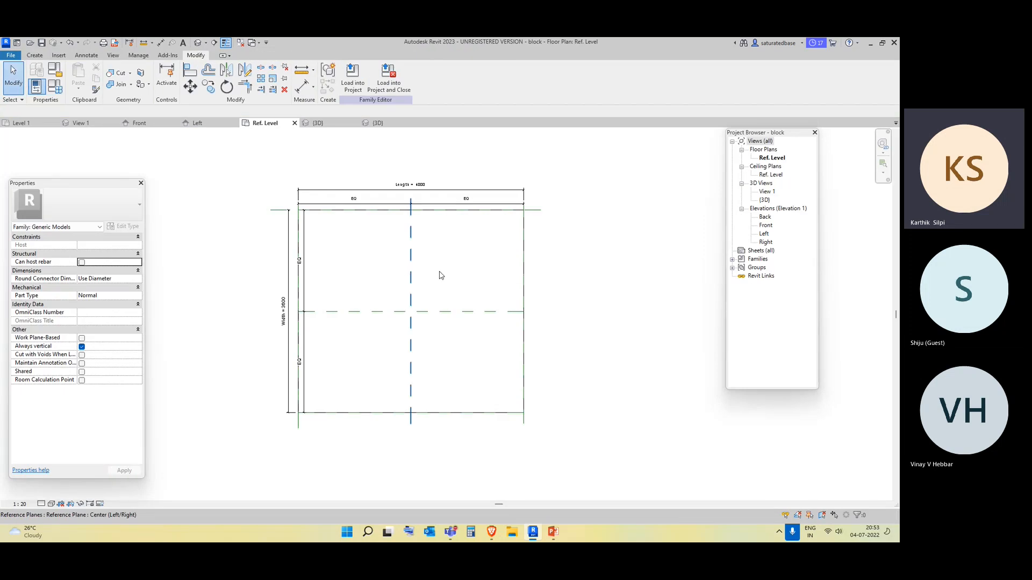
pyautogui.click(23, 124)
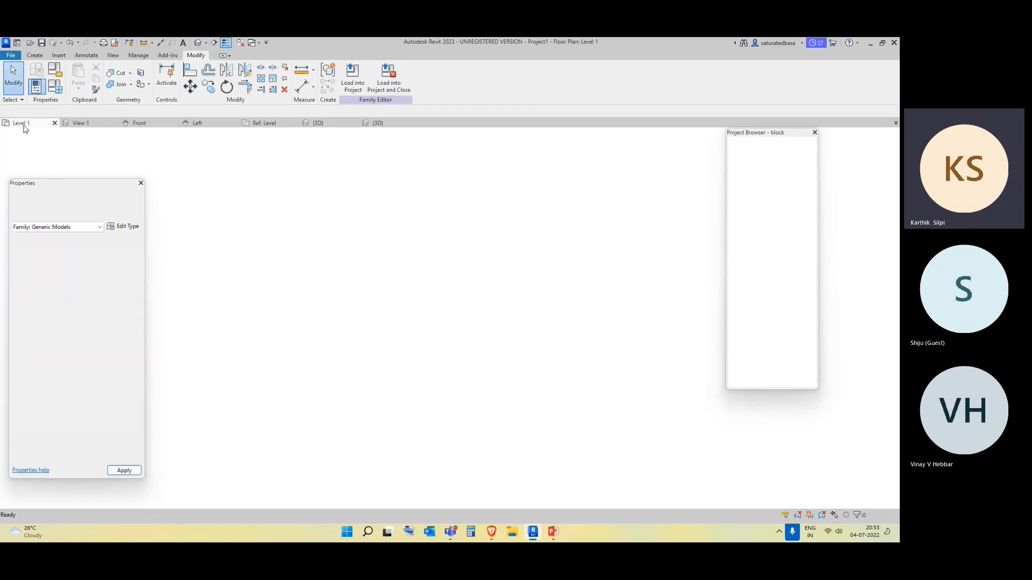
# Open the single-flush door's family from the Level 1 plan for inspection, and close it
pyautogui.scroll(-2, 336, 262)
pyautogui.scroll(2, 352, 220)
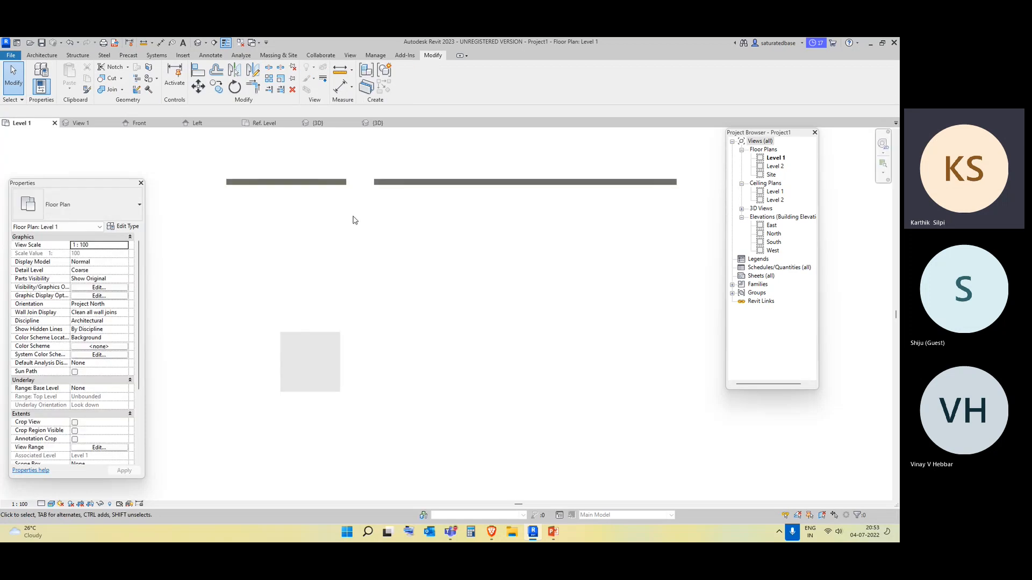
pyautogui.click(347, 209)
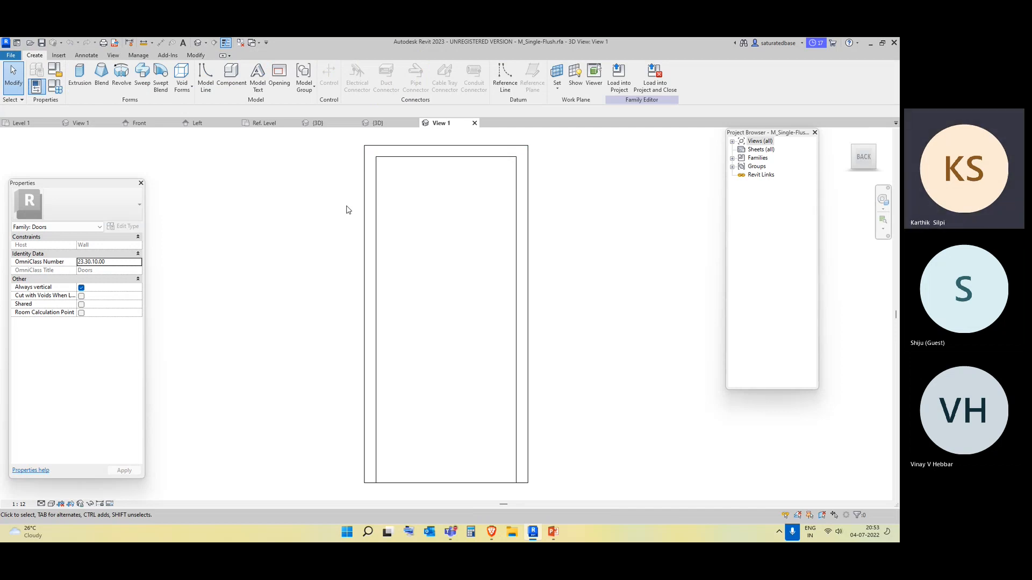
pyautogui.click(475, 124)
pyautogui.click(468, 288)
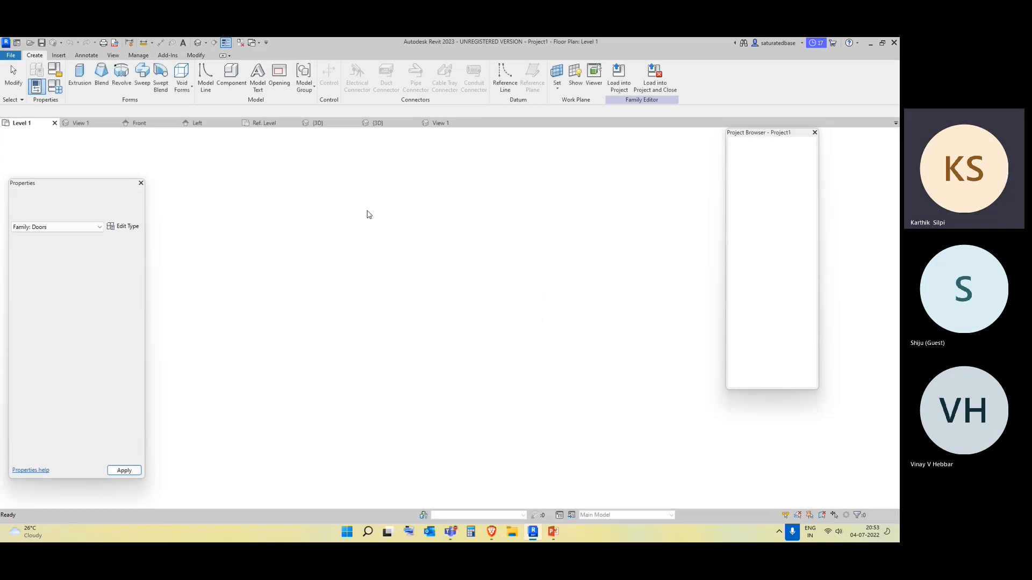
# Open the glass block's family for editing from the project's 3D view
pyautogui.click(369, 124)
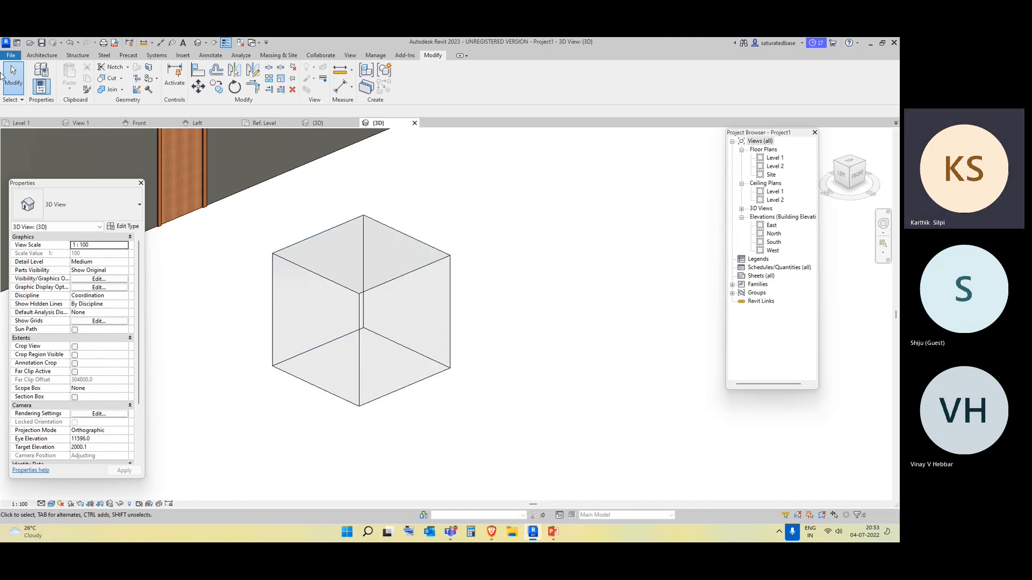
pyautogui.doubleClick(361, 305)
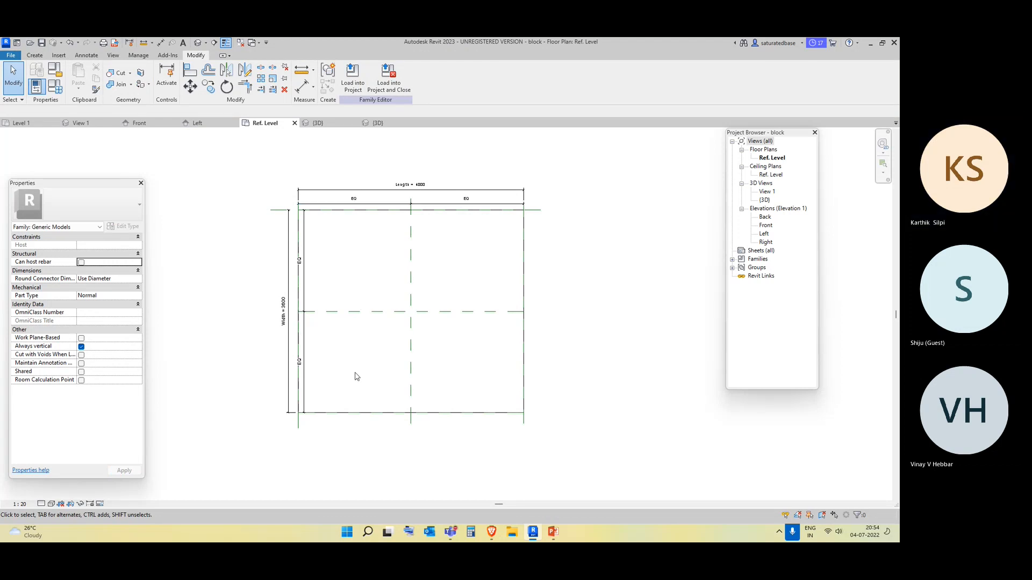
pyautogui.click(38, 57)
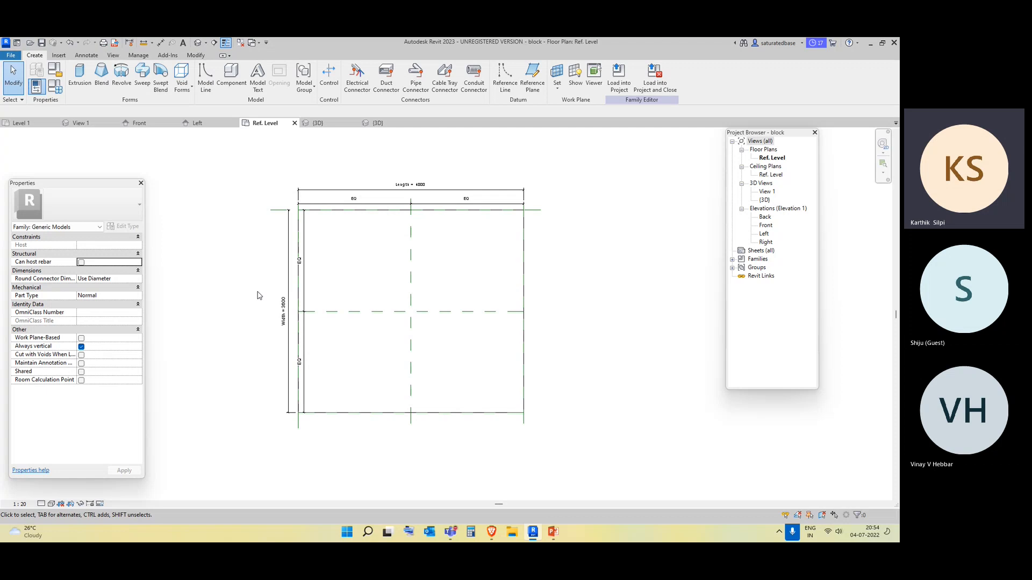
# Examine the Width dimension's parameter-creation and label options without creating a parameter, leaving its label on Width
pyautogui.click(288, 270)
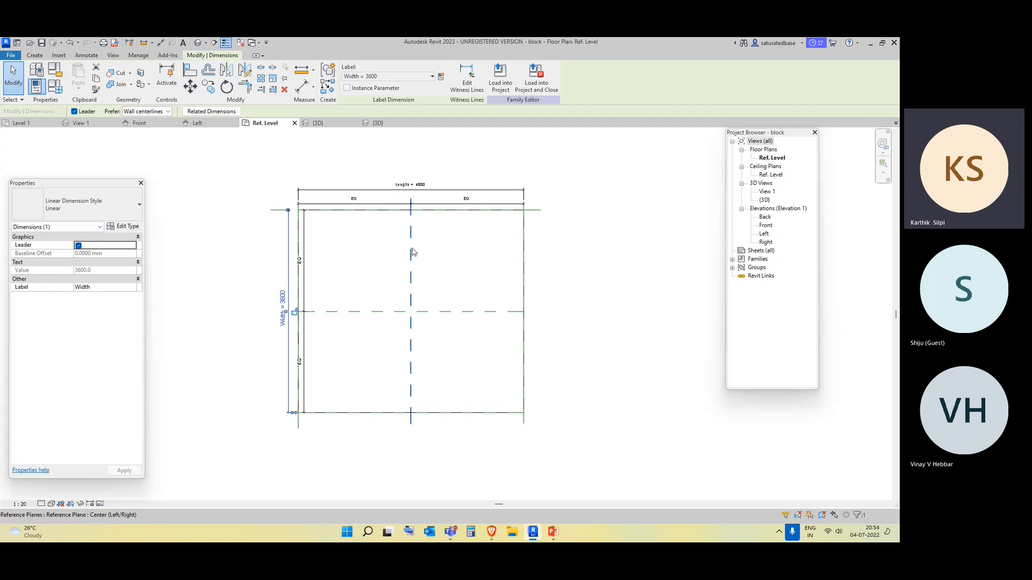
pyautogui.click(243, 217)
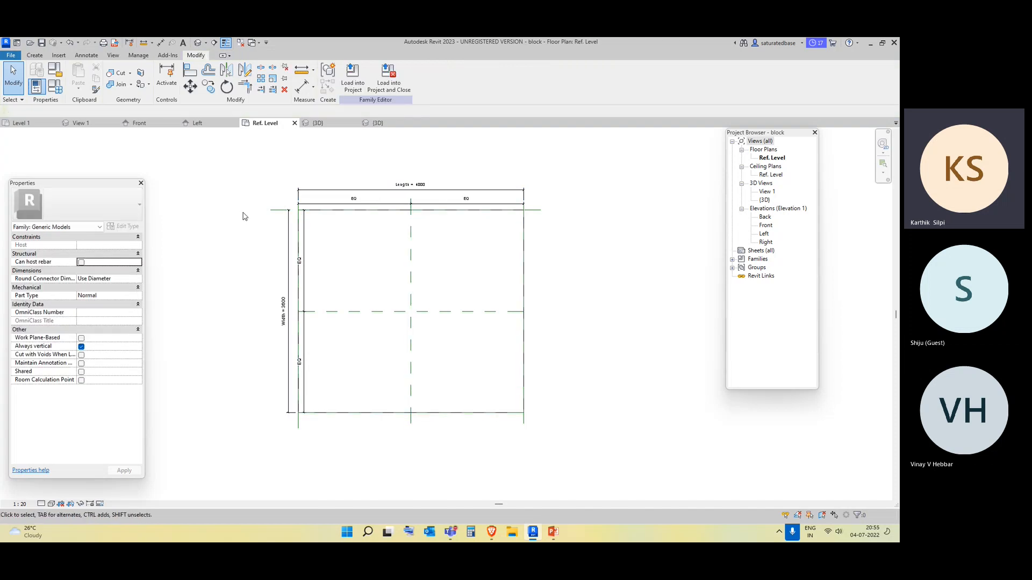
pyautogui.click(289, 239)
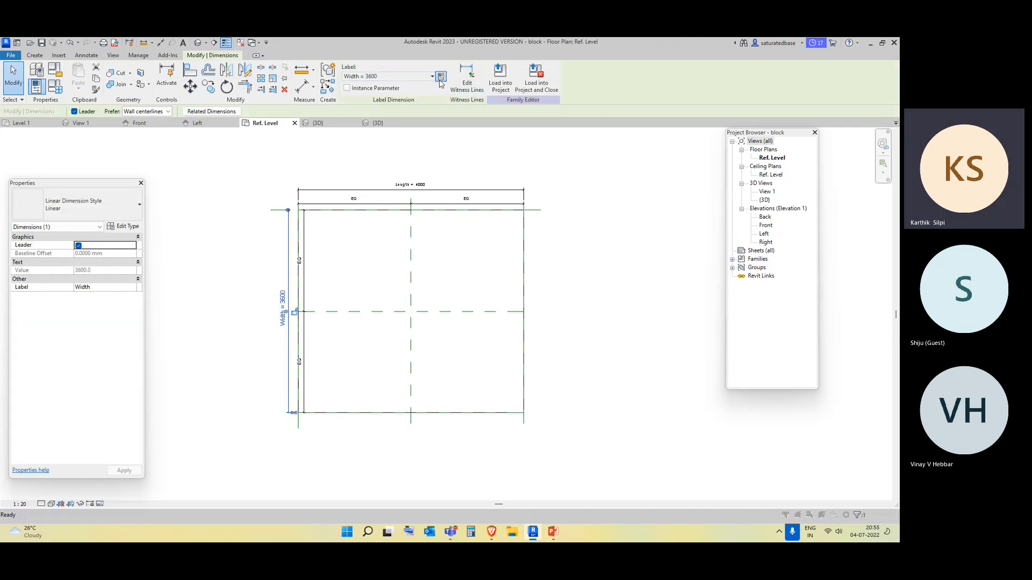
pyautogui.click(440, 78)
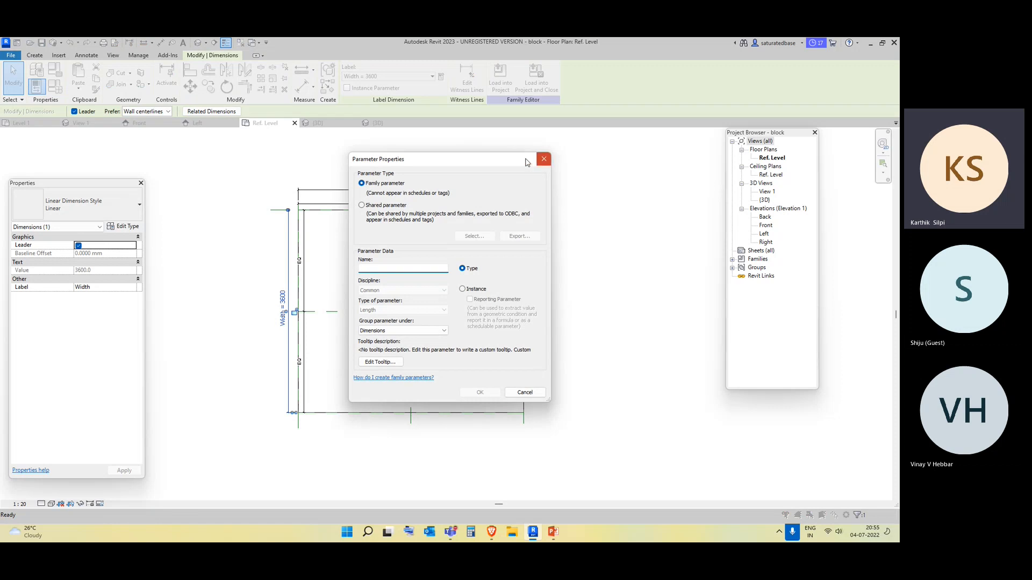
pyautogui.click(544, 159)
pyautogui.click(408, 76)
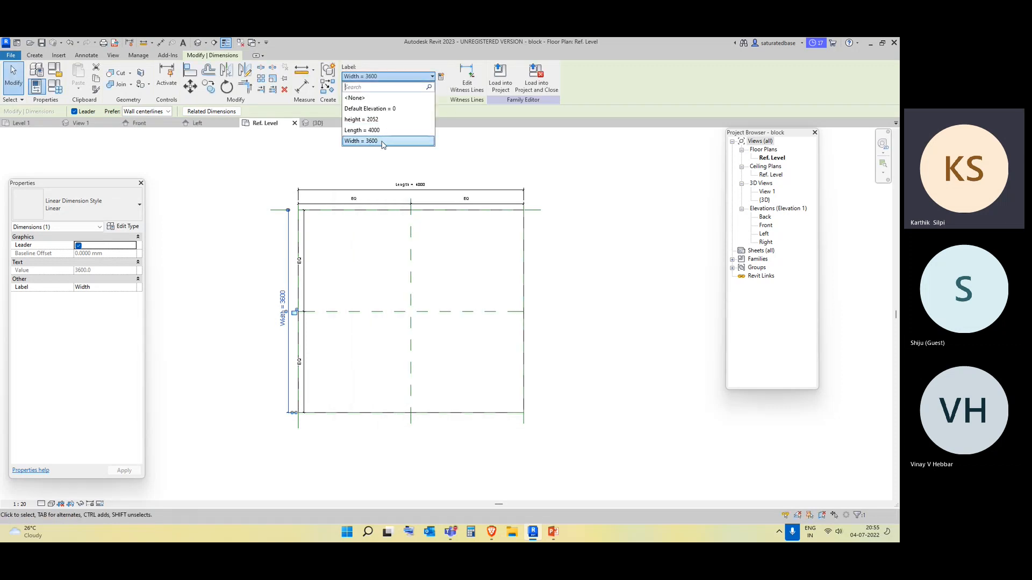
pyautogui.click(384, 141)
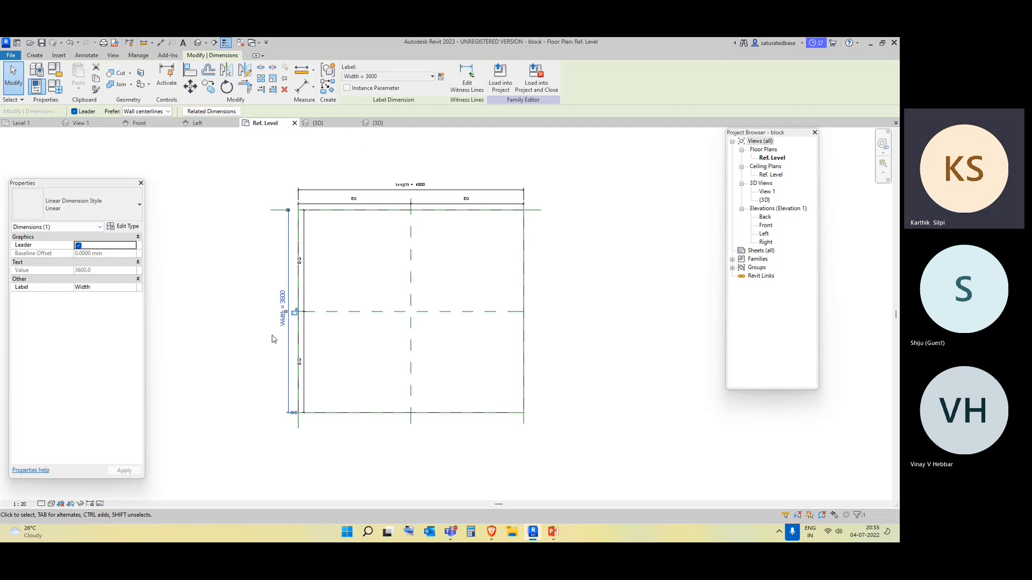
# Check the Width dimension's context commands and available labels again, keep the Width label and deselect it
pyautogui.rightClick(286, 251)
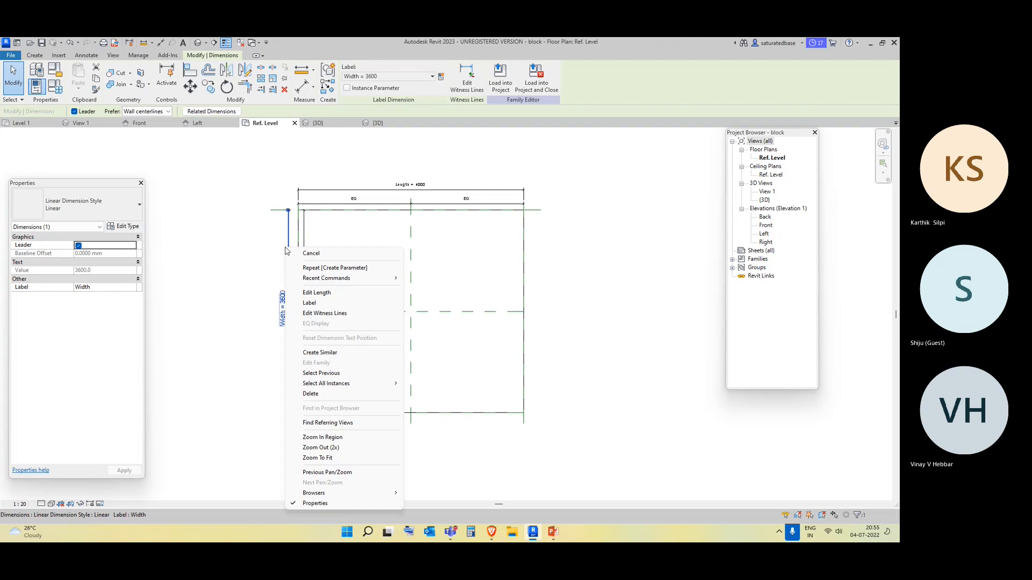
pyautogui.click(258, 251)
pyautogui.click(287, 236)
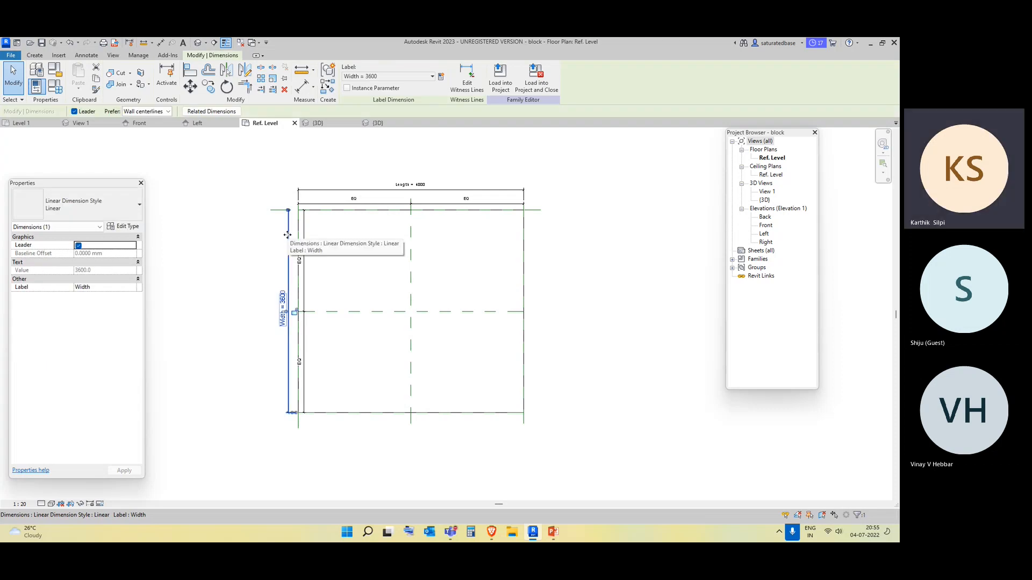
pyautogui.click(225, 194)
pyautogui.click(35, 56)
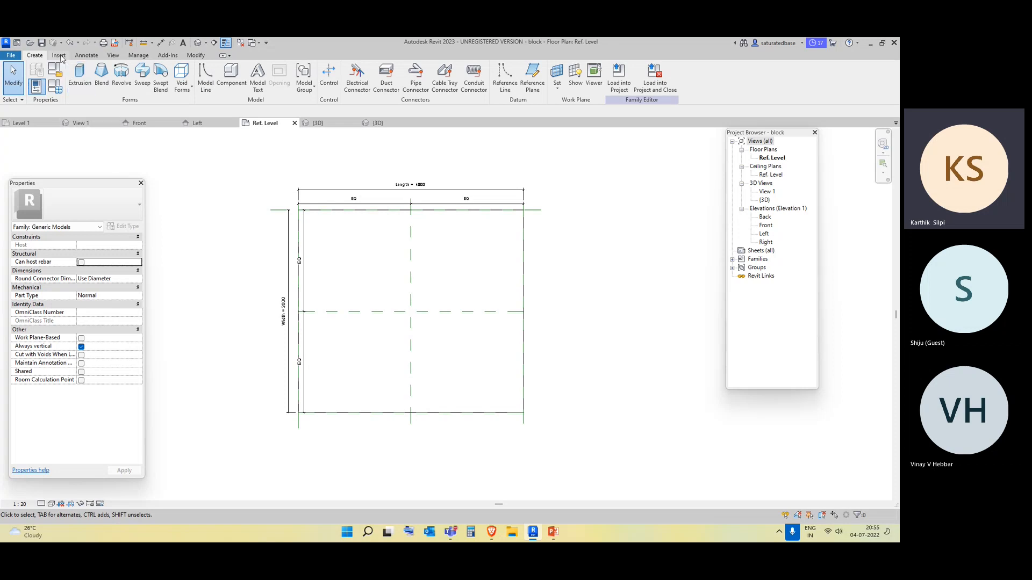
pyautogui.click(288, 234)
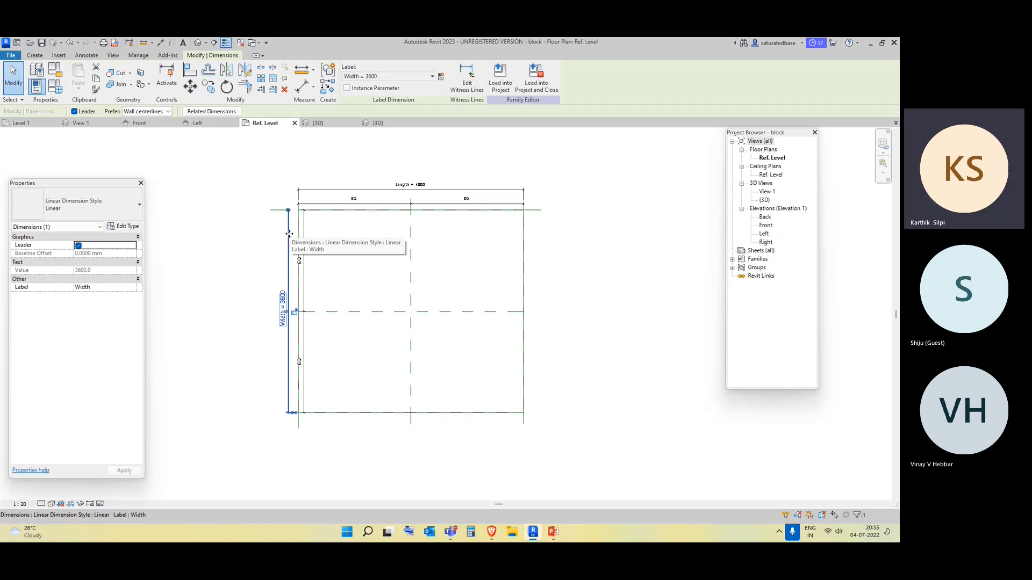
pyautogui.click(420, 76)
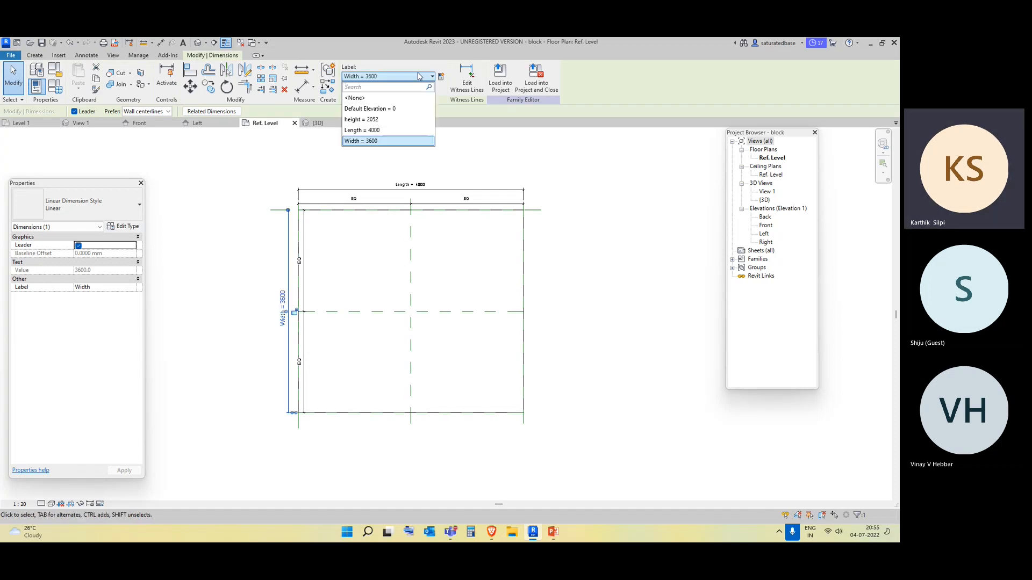
pyautogui.click(398, 141)
pyautogui.click(373, 162)
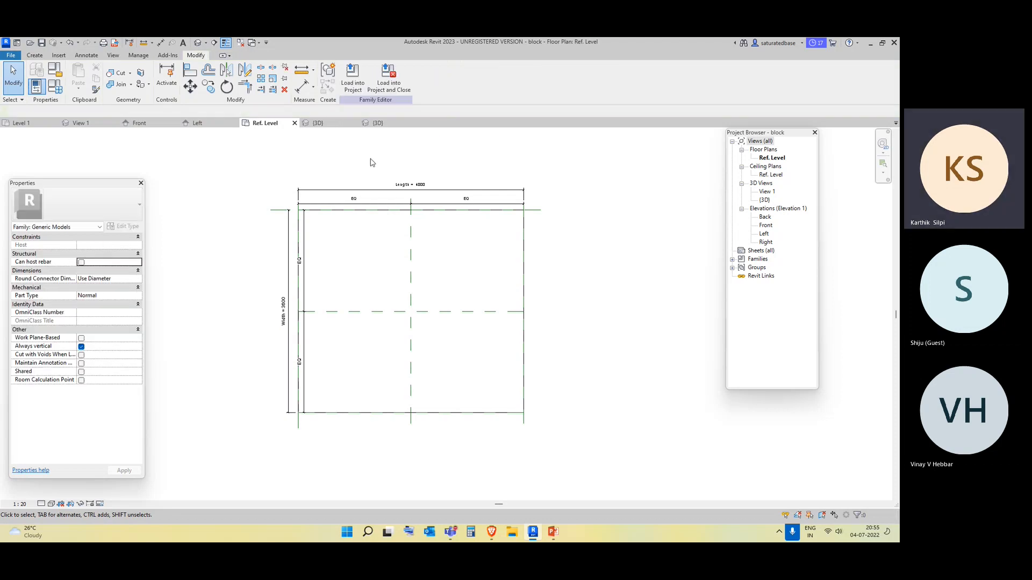
# Review the annotation categories in the Ref. Level view's Visibility/Graphic Overrides and close them without changes
pyautogui.press('v')
pyautogui.press('g')
pyautogui.click(490, 169)
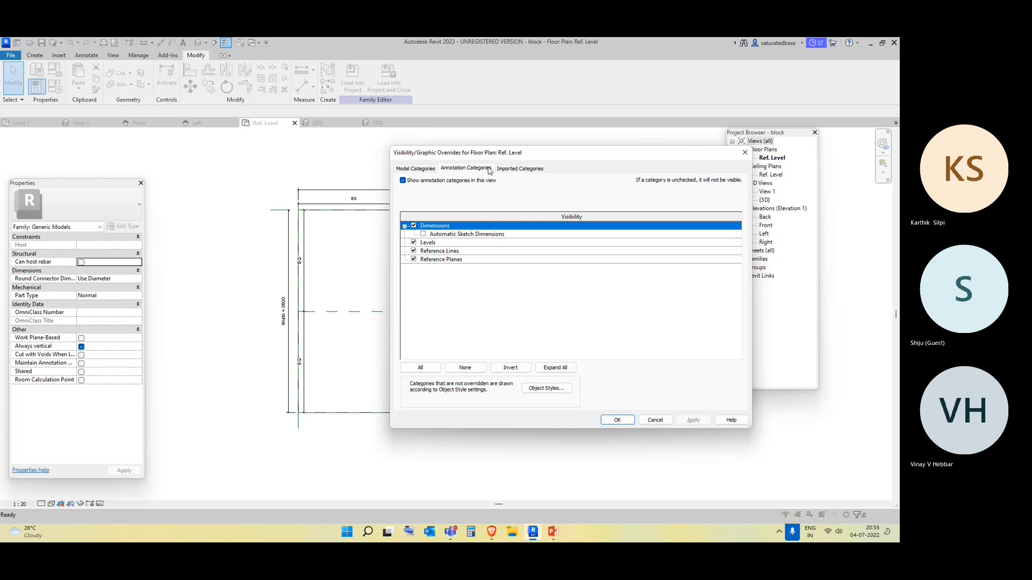
pyautogui.click(745, 154)
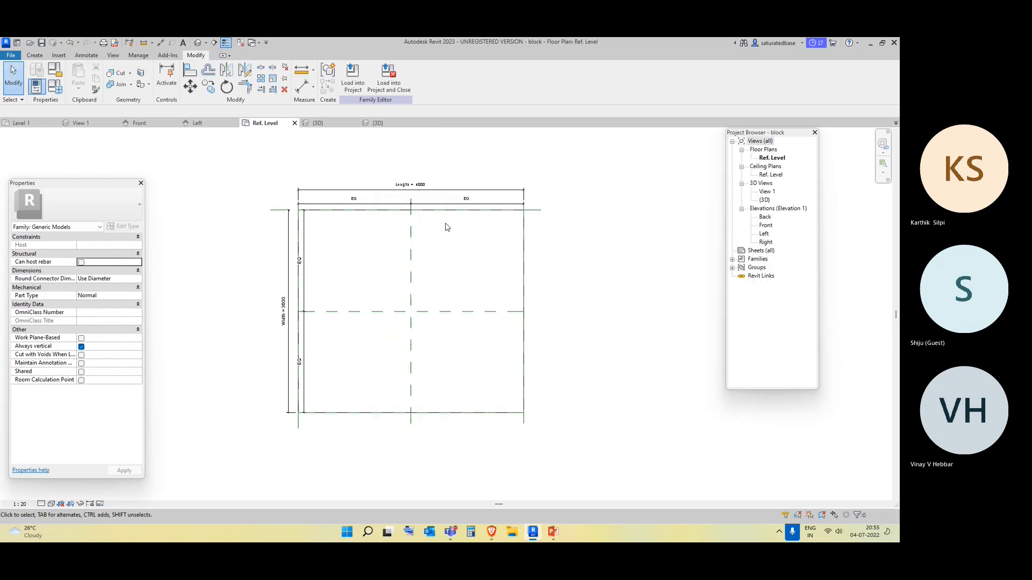
# Inspect the Length dimension above the block and its label text for a way to edit the value
pyautogui.click(310, 189)
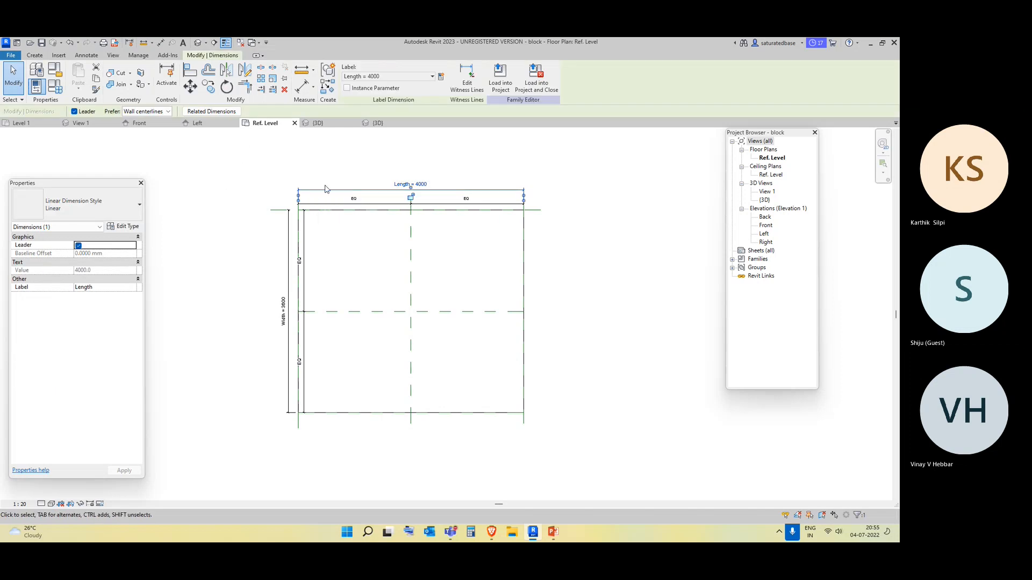
pyautogui.click(396, 178)
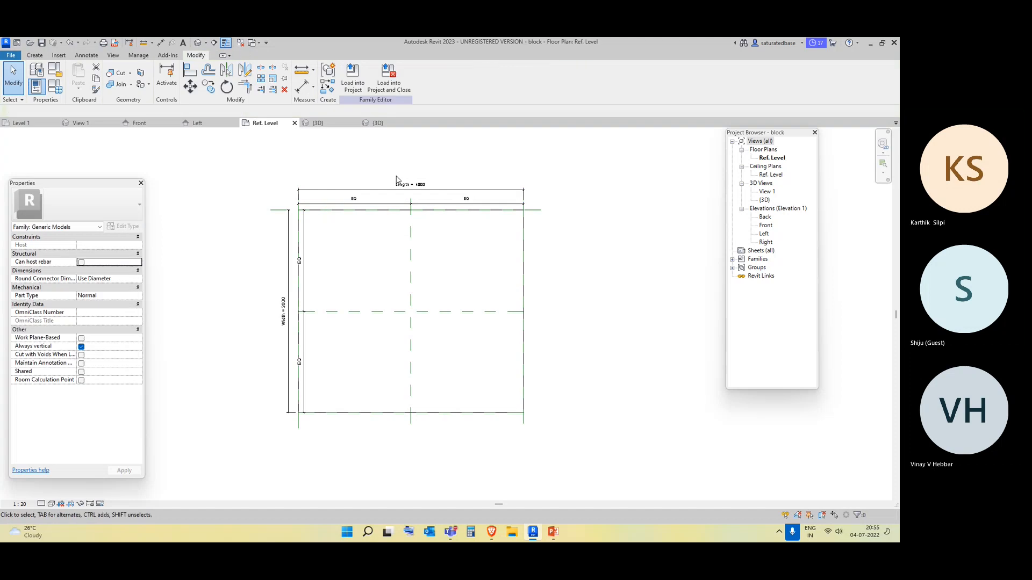
pyautogui.doubleClick(405, 186)
pyautogui.click(552, 170)
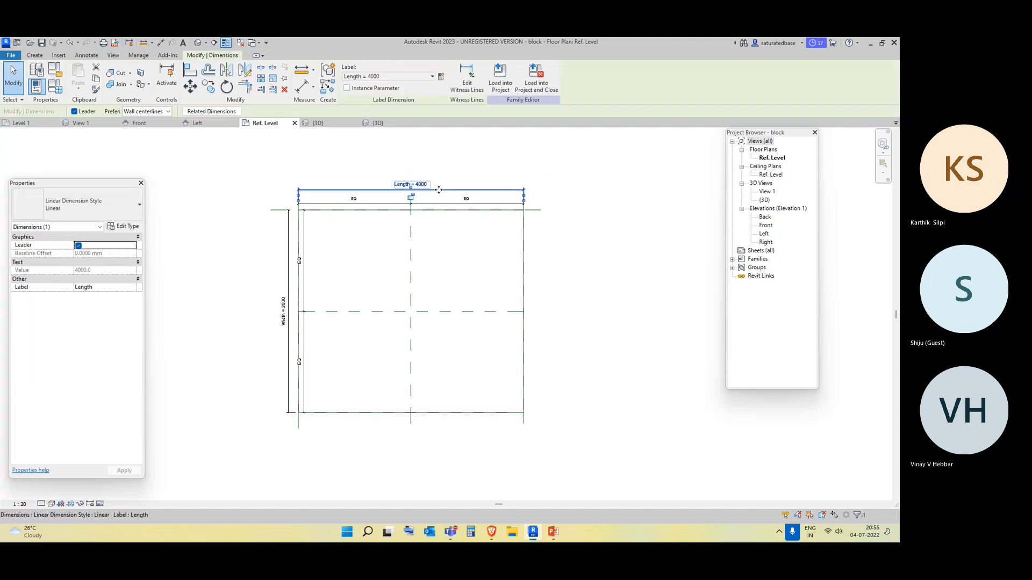
pyautogui.click(423, 184)
pyautogui.click(444, 167)
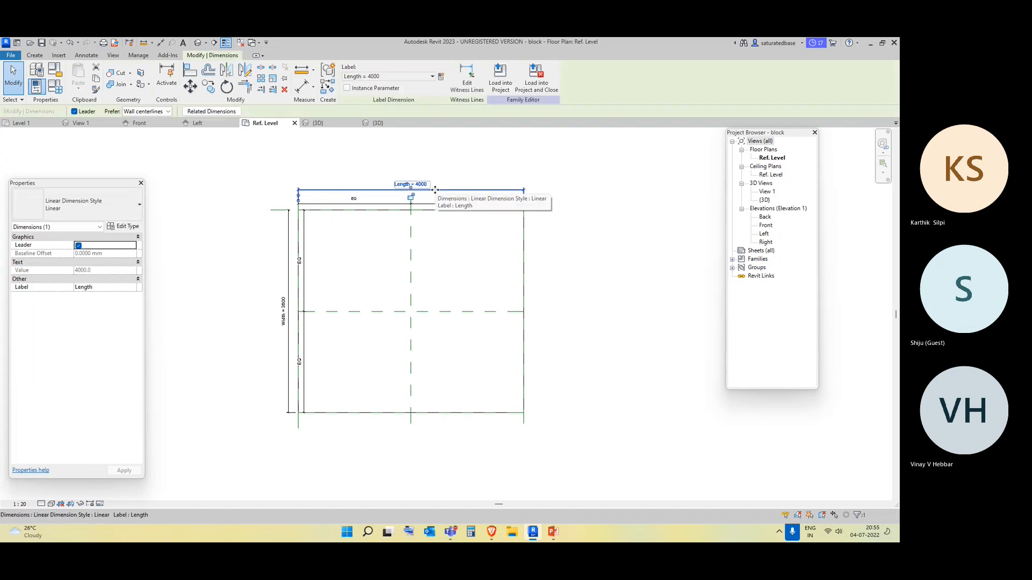
pyautogui.click(463, 88)
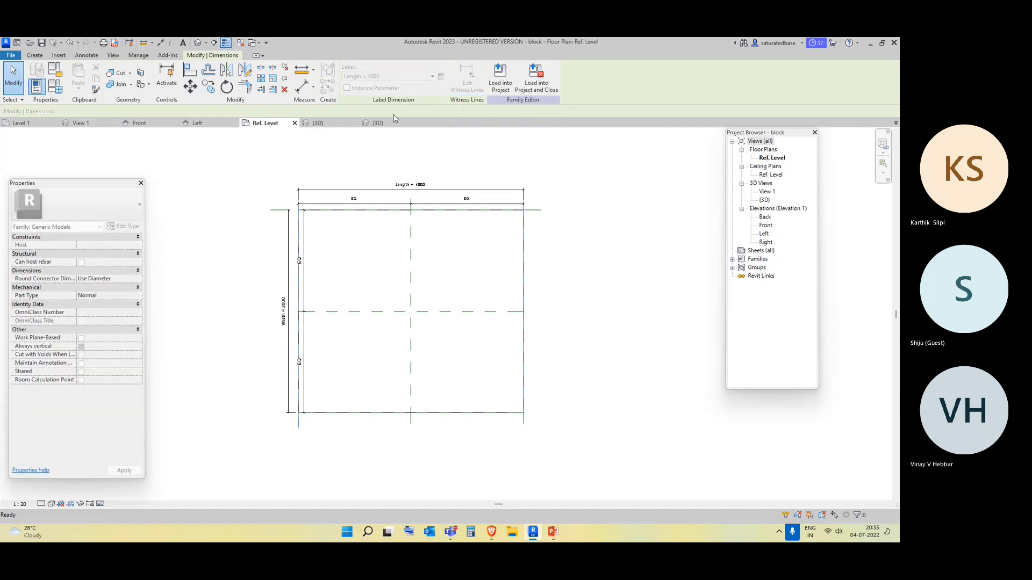
pyautogui.click(369, 166)
pyautogui.click(369, 166)
pyautogui.click(369, 191)
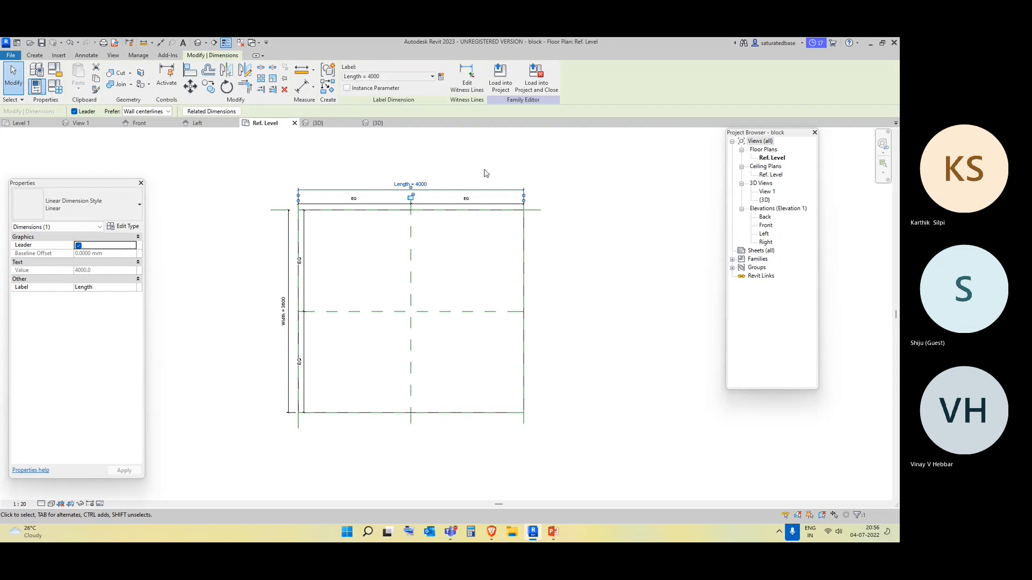
# Activate controls and dimensions, review the annotation and creation tools, and reselect the Length dimension above the block
pyautogui.click(167, 79)
pyautogui.click(313, 191)
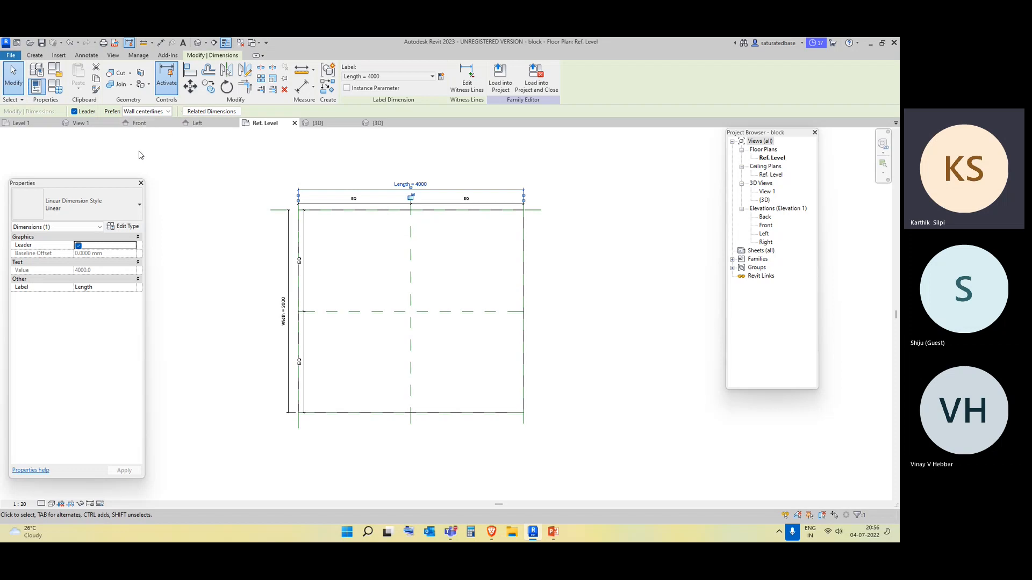
pyautogui.click(87, 56)
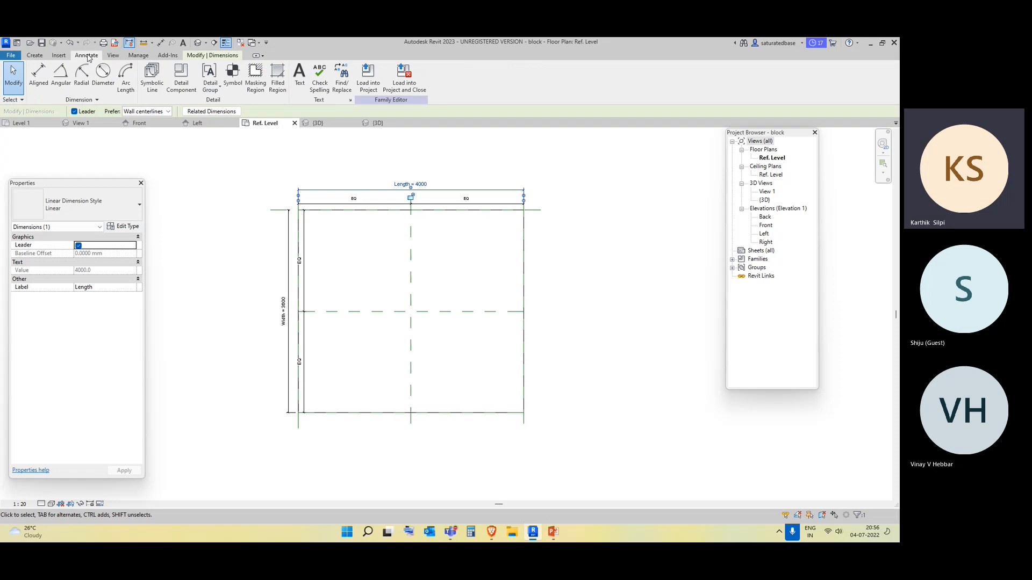
pyautogui.click(37, 56)
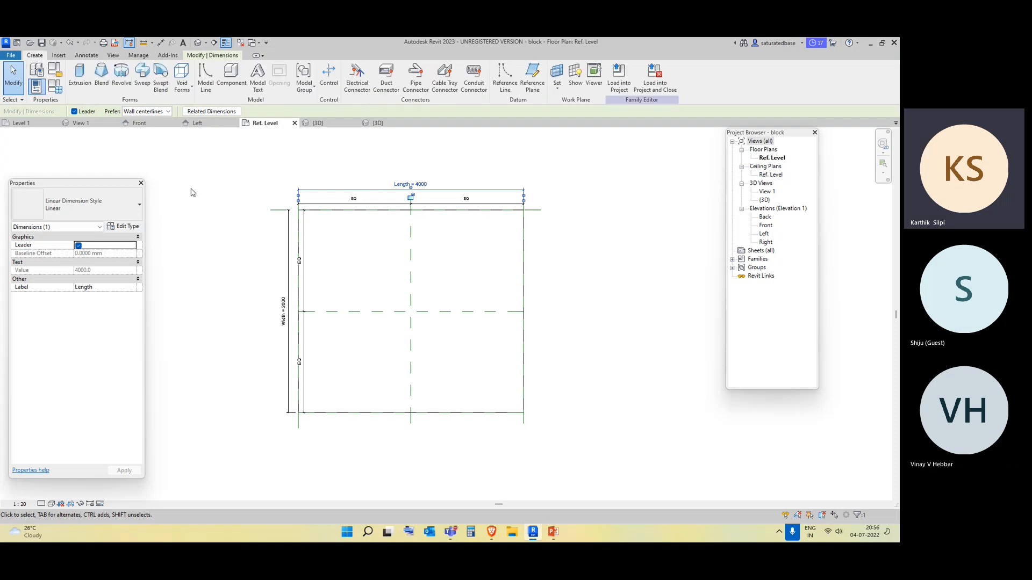
pyautogui.click(241, 263)
pyautogui.click(303, 194)
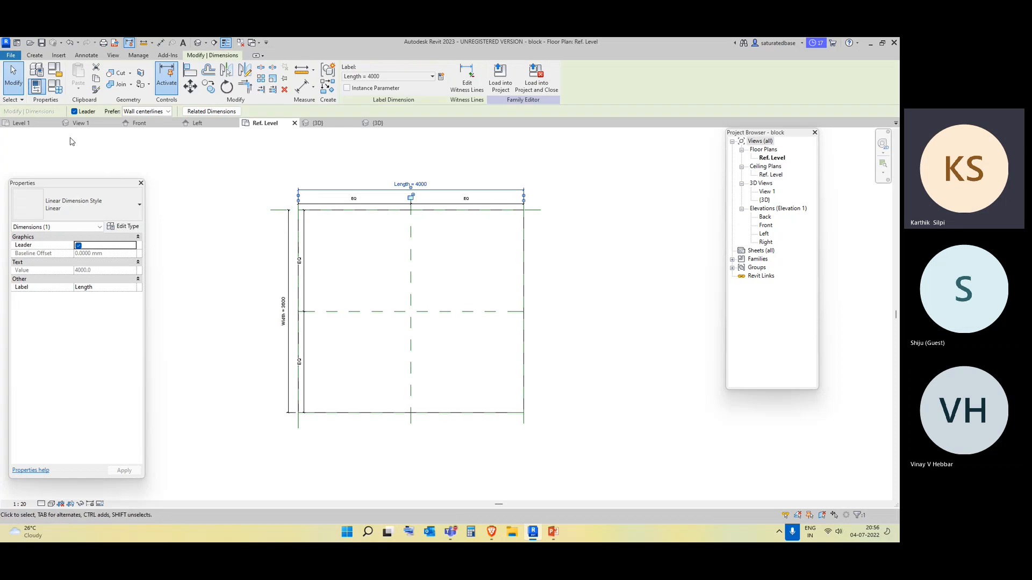
# Review the family creation tools and repeatedly reselect the Length dimension above the block to inspect its options
pyautogui.click(35, 56)
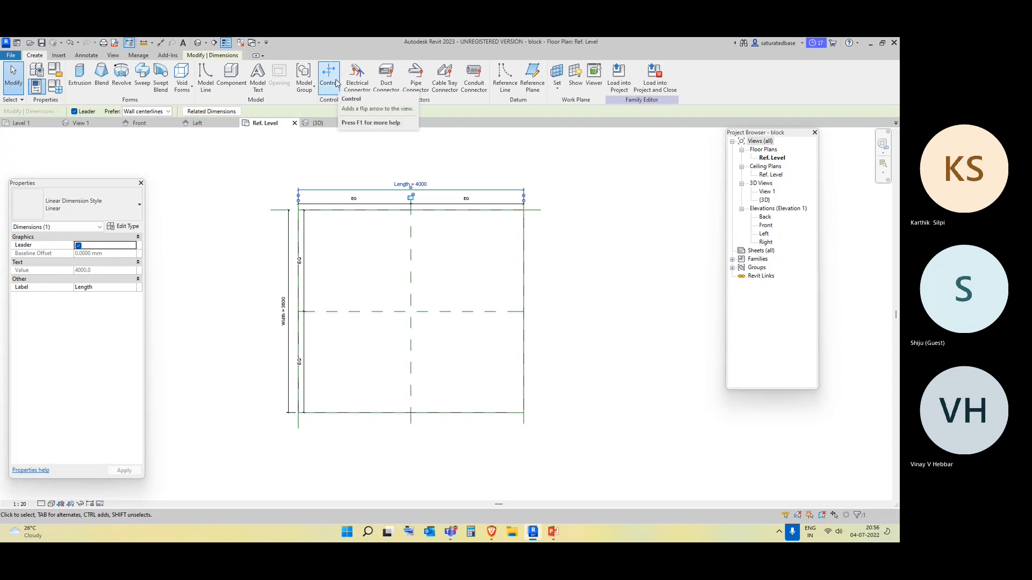
pyautogui.click(270, 159)
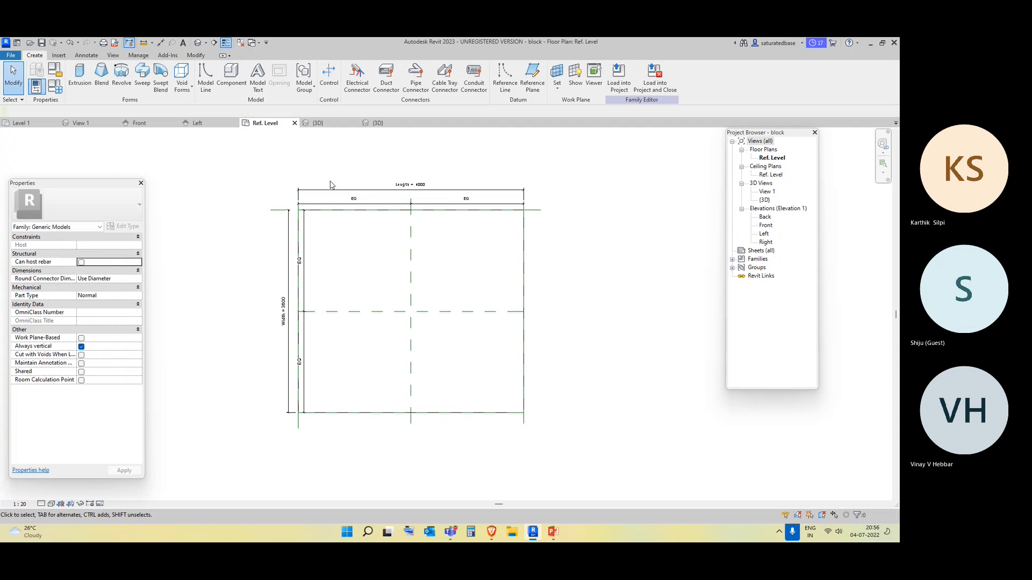
pyautogui.click(341, 192)
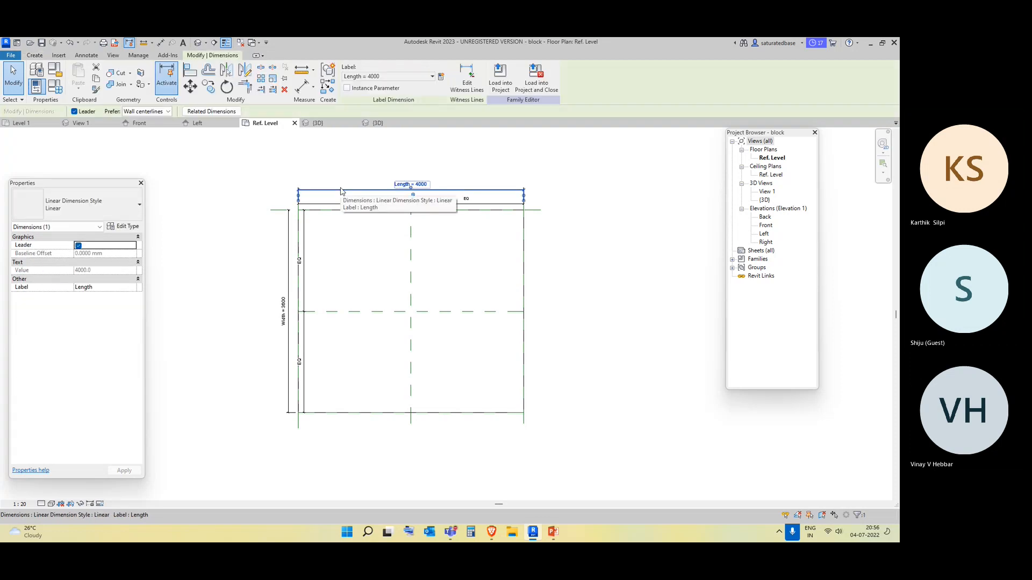
pyautogui.click(331, 166)
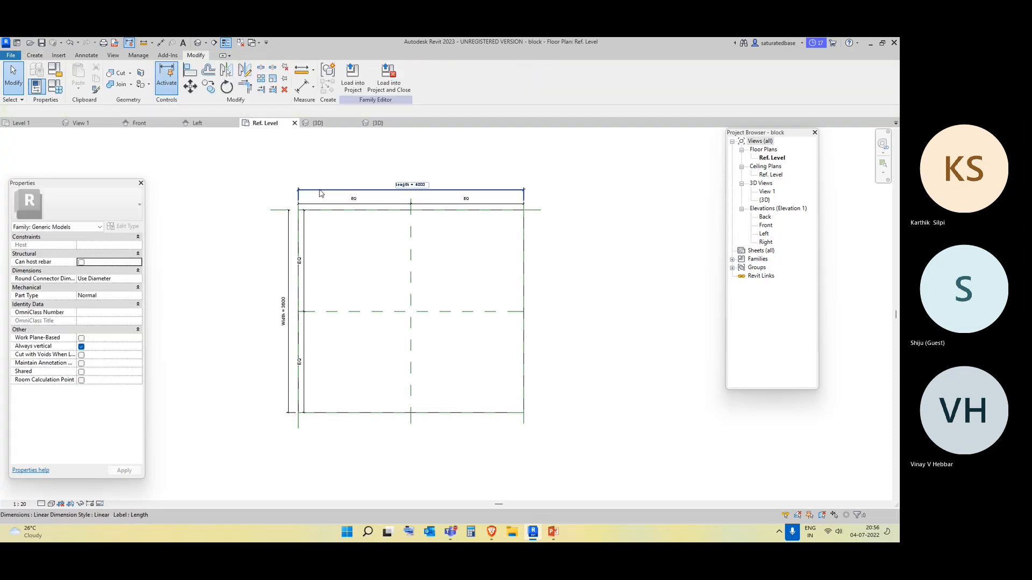
pyautogui.click(320, 191)
pyautogui.press('Escape')
pyautogui.click(332, 195)
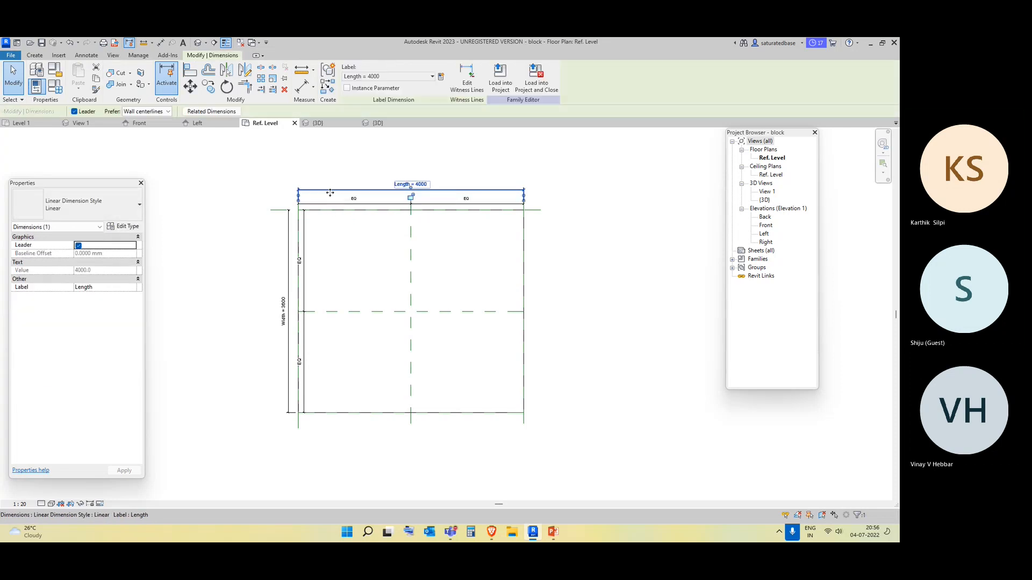
# Review the type properties of the Length dimension's Linear style, close them without changes and deselect the dimension
pyautogui.click(130, 226)
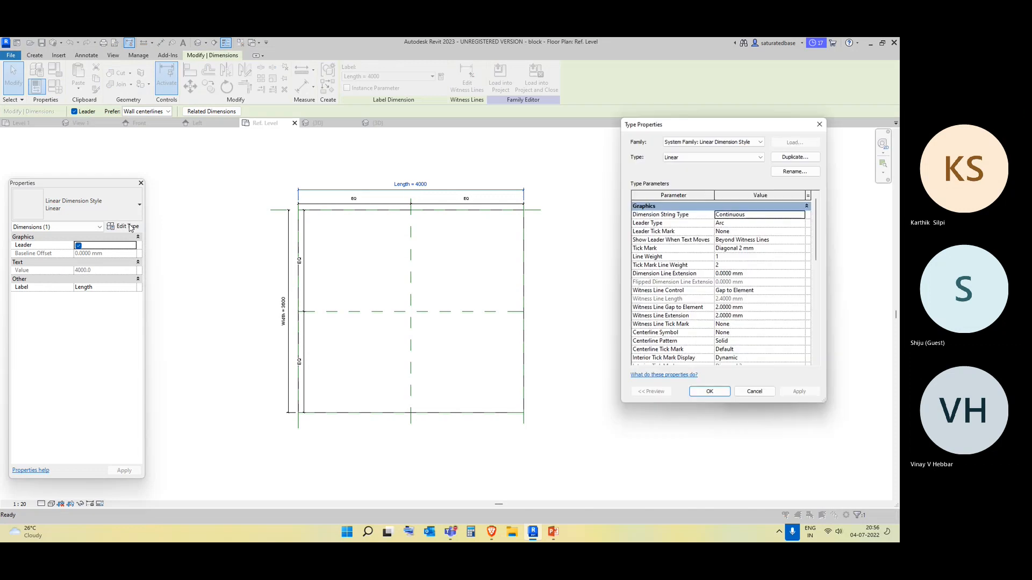
pyautogui.click(819, 124)
pyautogui.click(590, 201)
pyautogui.click(411, 192)
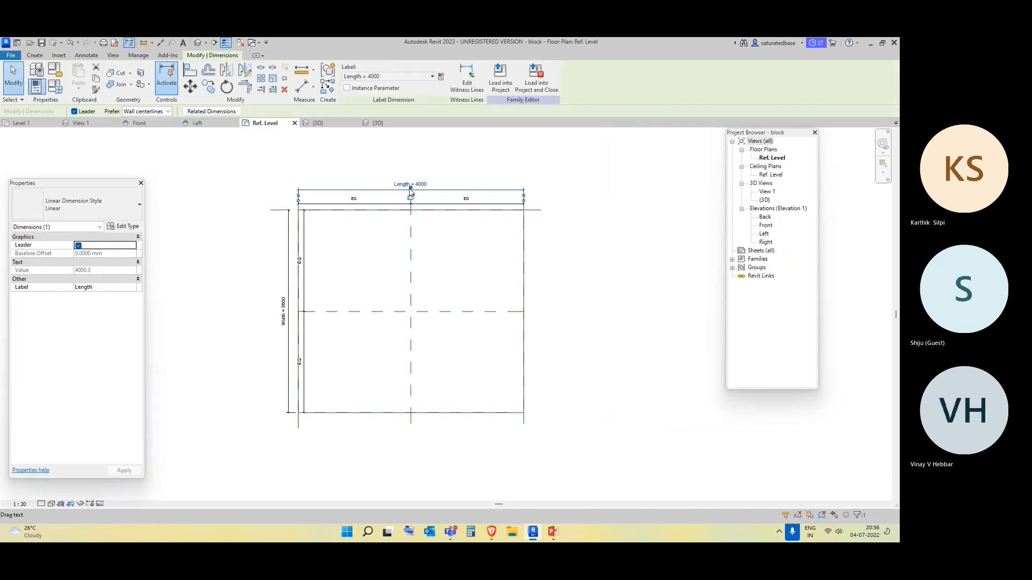
pyautogui.click(432, 171)
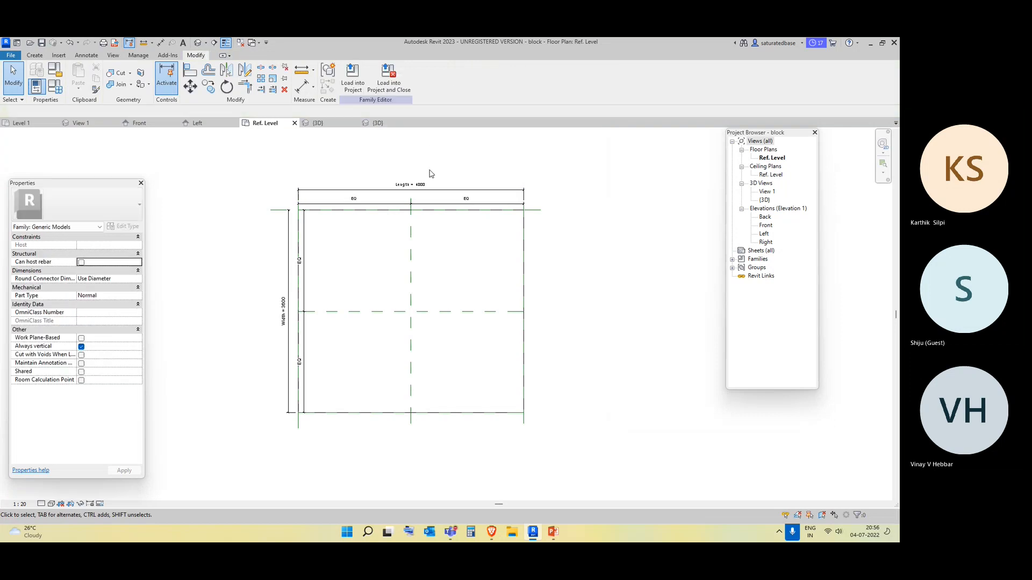
# Open the new label parameter settings for the Length dimension, check the parameter grouping and close them without creating a parameter
pyautogui.click(409, 186)
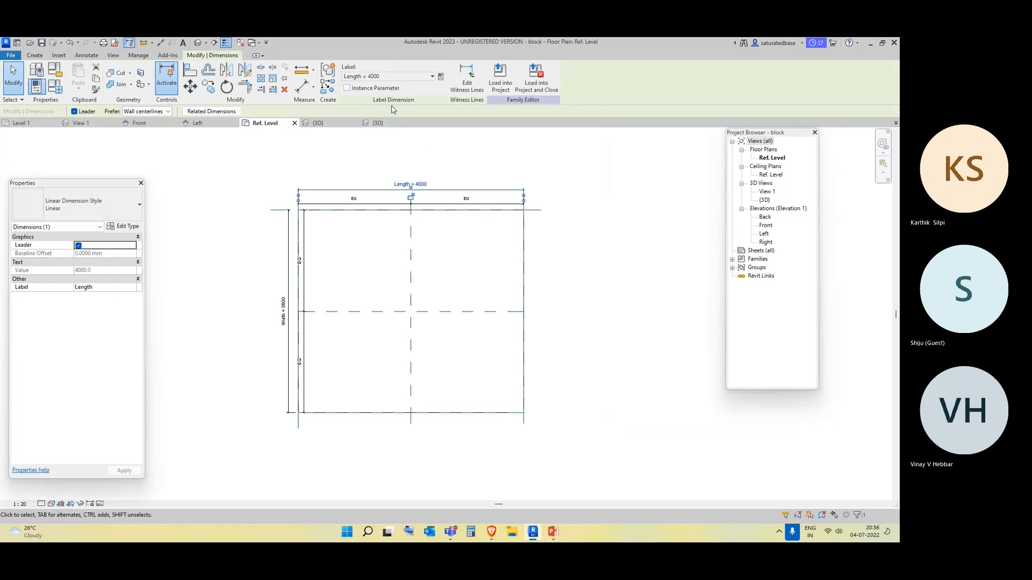
pyautogui.click(441, 77)
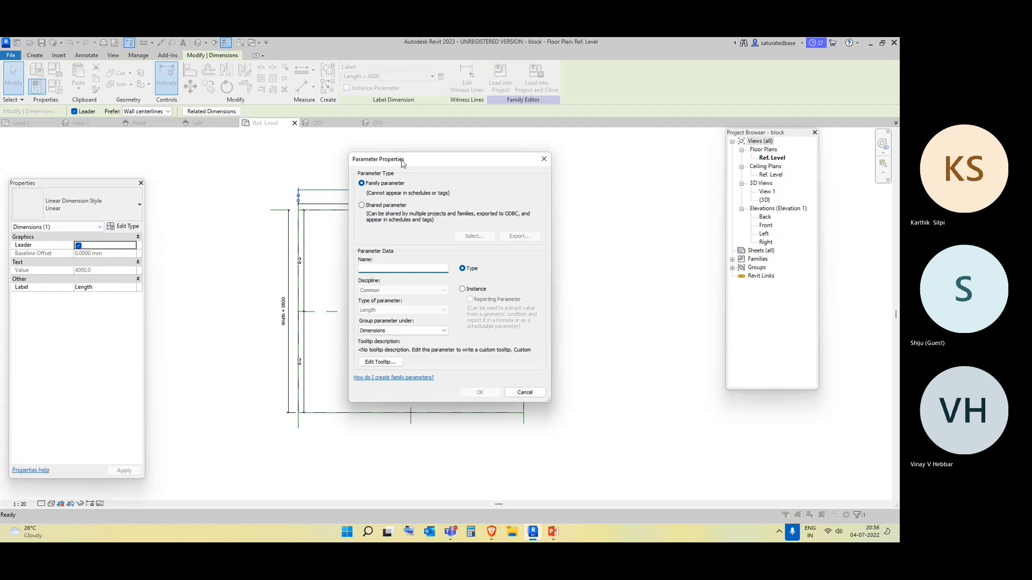
pyautogui.click(415, 329)
pyautogui.click(416, 332)
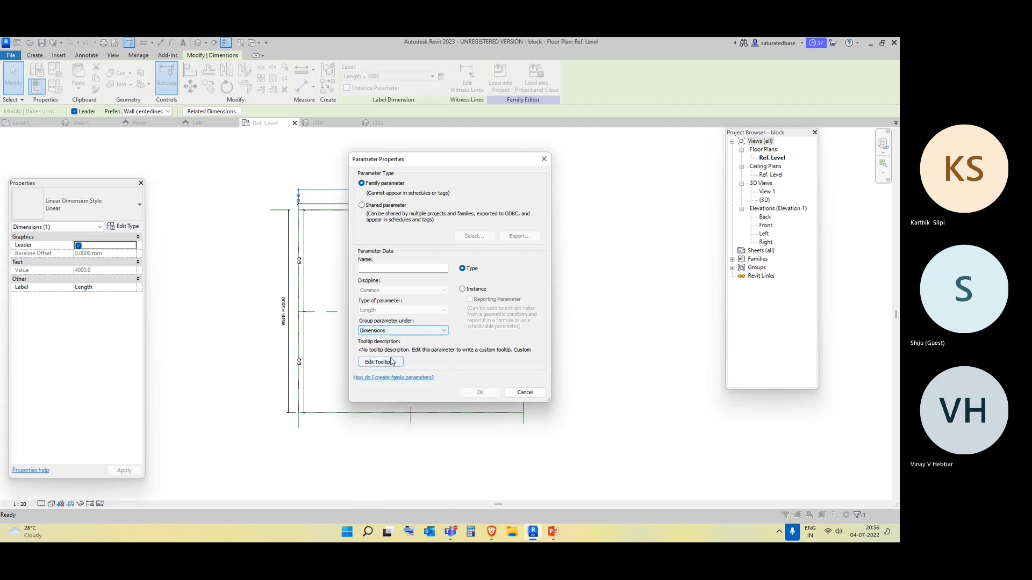
pyautogui.click(544, 161)
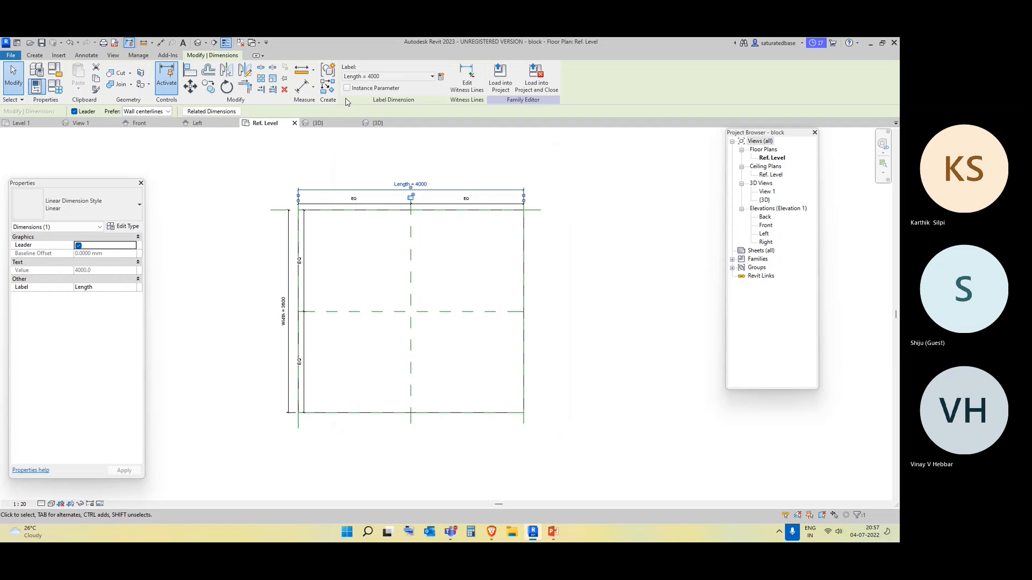
# Look through the dimension's creation, insertion, annotation, view, management and add-in tools, and deselect the Length dimension
pyautogui.click(313, 90)
pyautogui.click(312, 91)
pyautogui.click(35, 57)
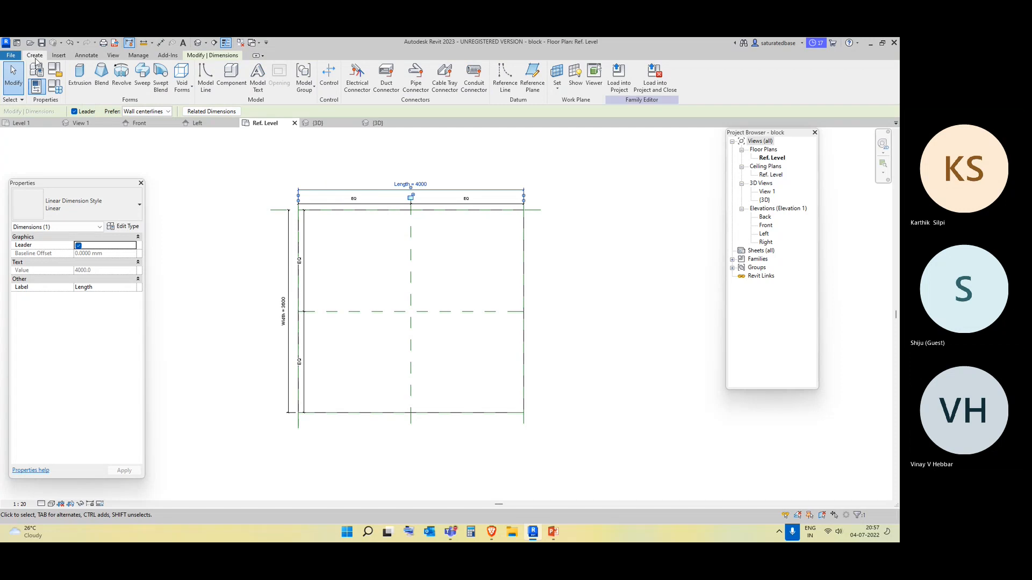
pyautogui.click(59, 56)
pyautogui.click(86, 56)
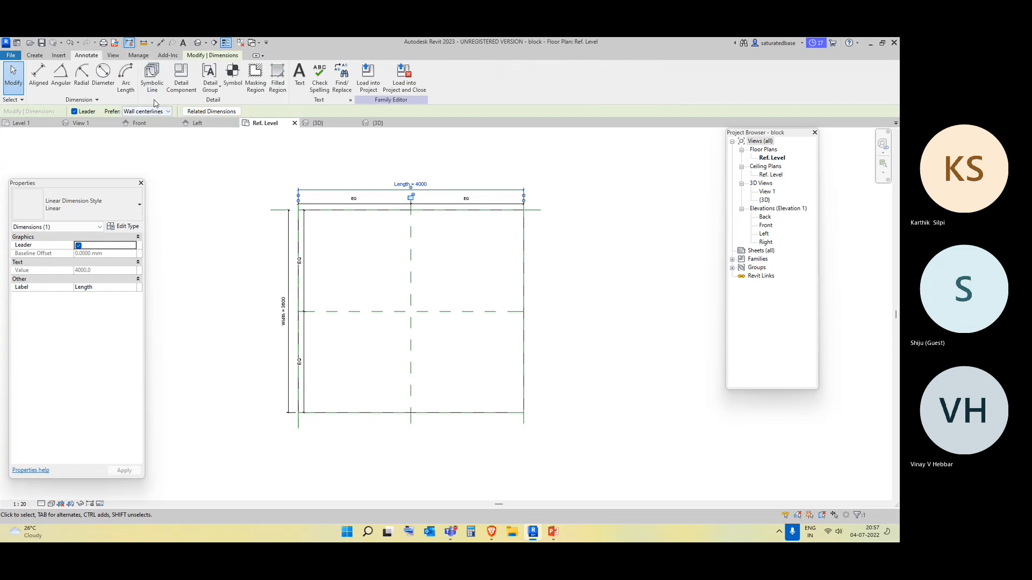
pyautogui.click(114, 56)
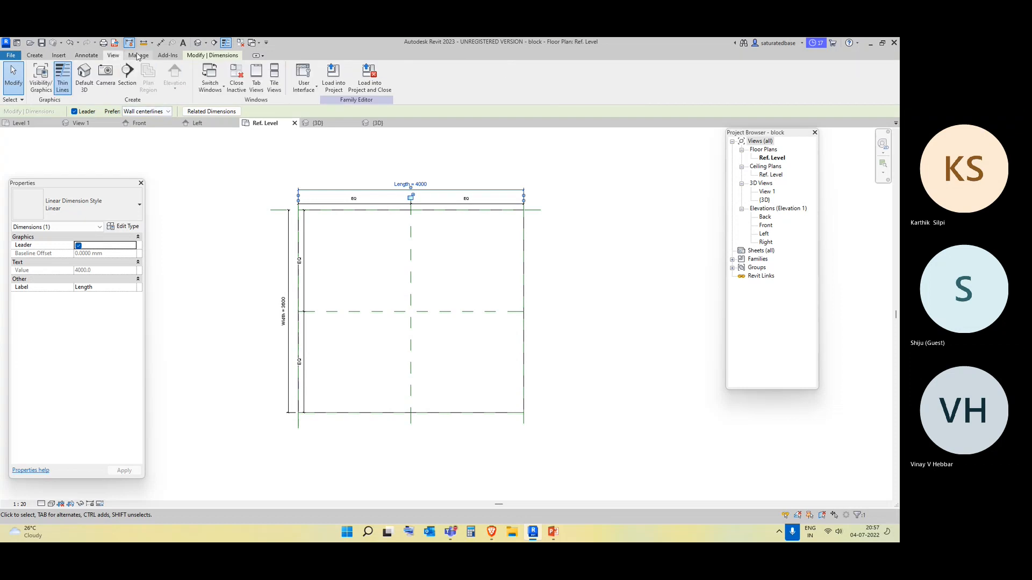
pyautogui.click(138, 56)
pyautogui.click(167, 56)
pyautogui.click(204, 164)
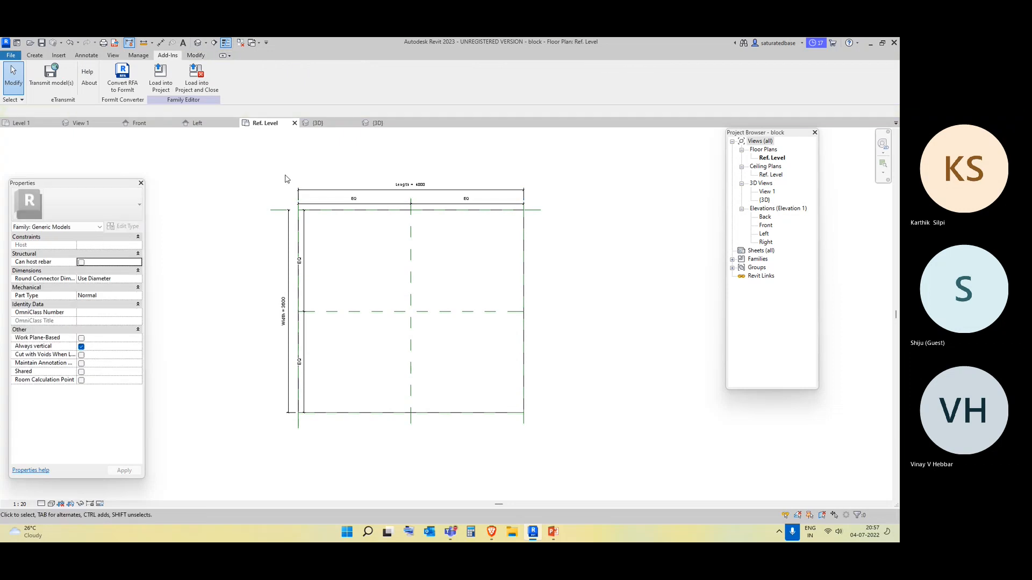
# Check the general context commands of the Ref. Level view beside the block and dismiss them without choosing any
pyautogui.rightClick(219, 183)
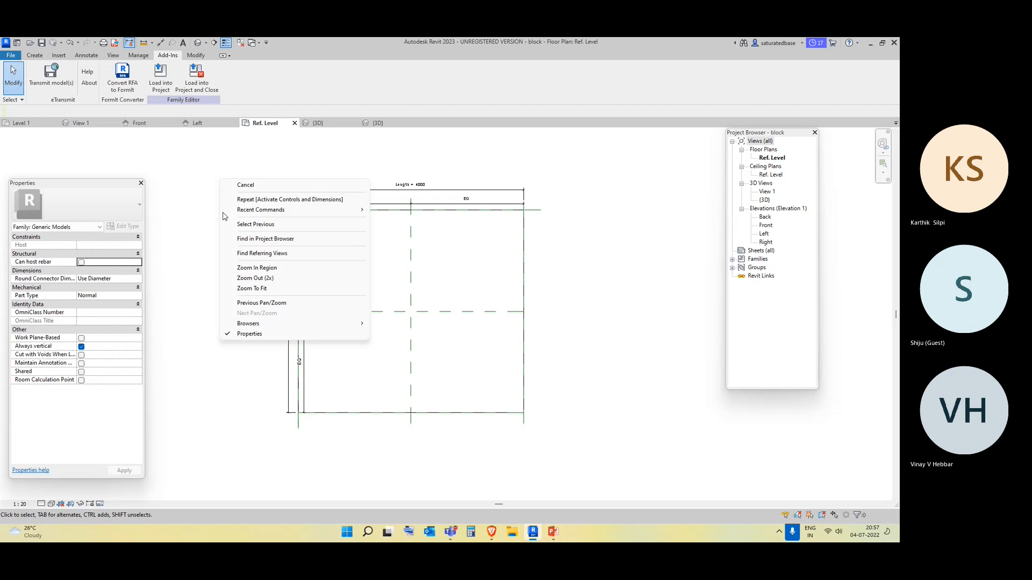
pyautogui.click(191, 262)
pyautogui.moveTo(215, 217); pyautogui.dragTo(230, 178, button='middle')
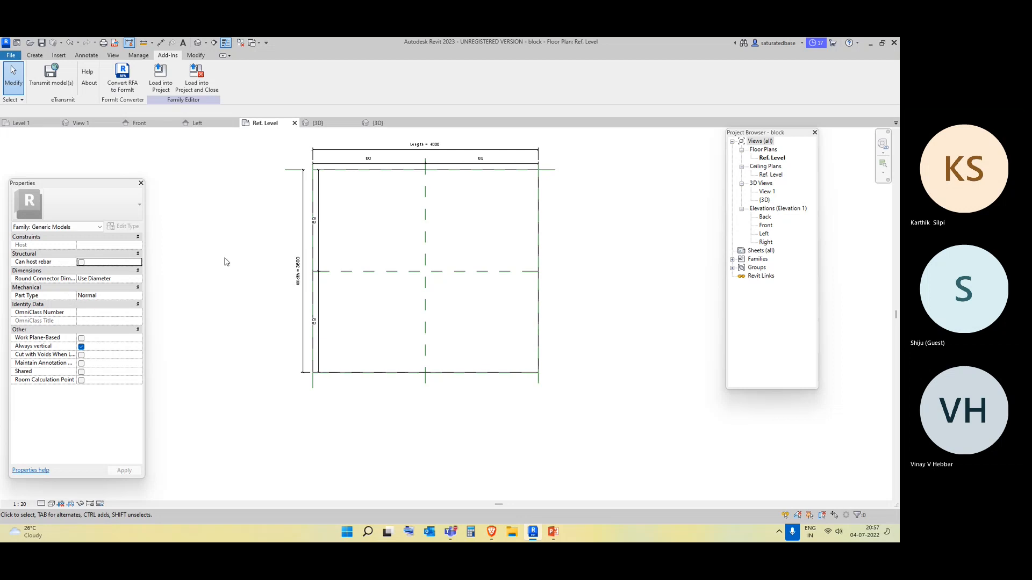
pyautogui.moveTo(223, 258); pyautogui.dragTo(242, 311, button='middle')
# Review the model, annotation and imported categories in the Ref. Level view's Visibility/Graphic Overrides and close them without changes
pyautogui.click(29, 55)
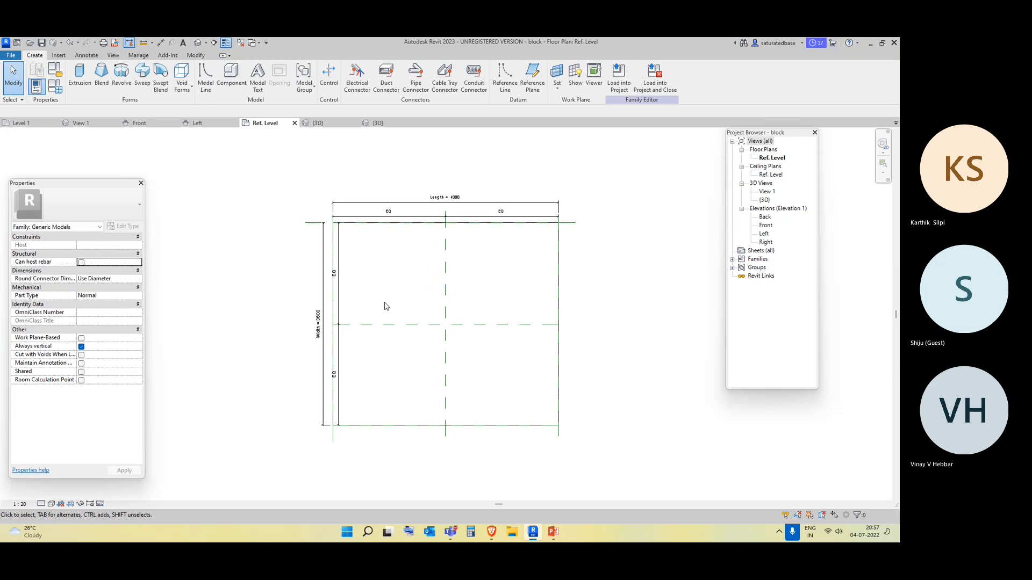
pyautogui.press('v')
pyautogui.press('g')
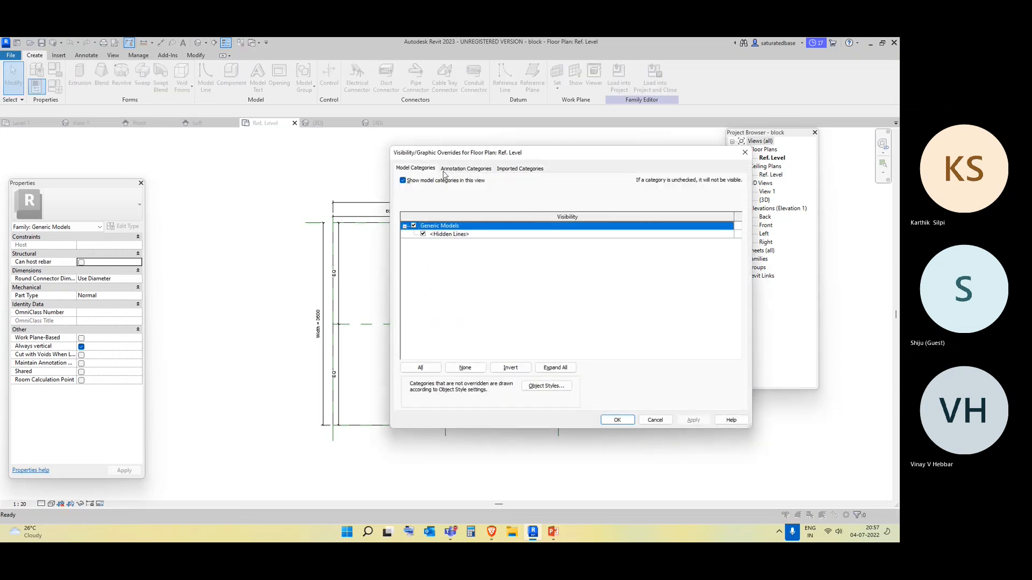
pyautogui.click(481, 168)
pyautogui.click(530, 169)
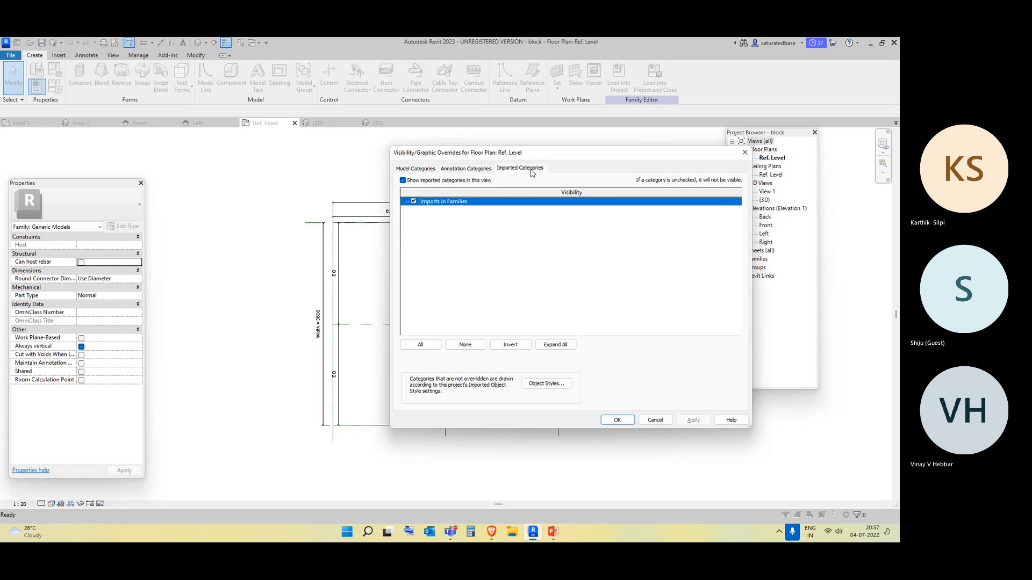
pyautogui.click(422, 169)
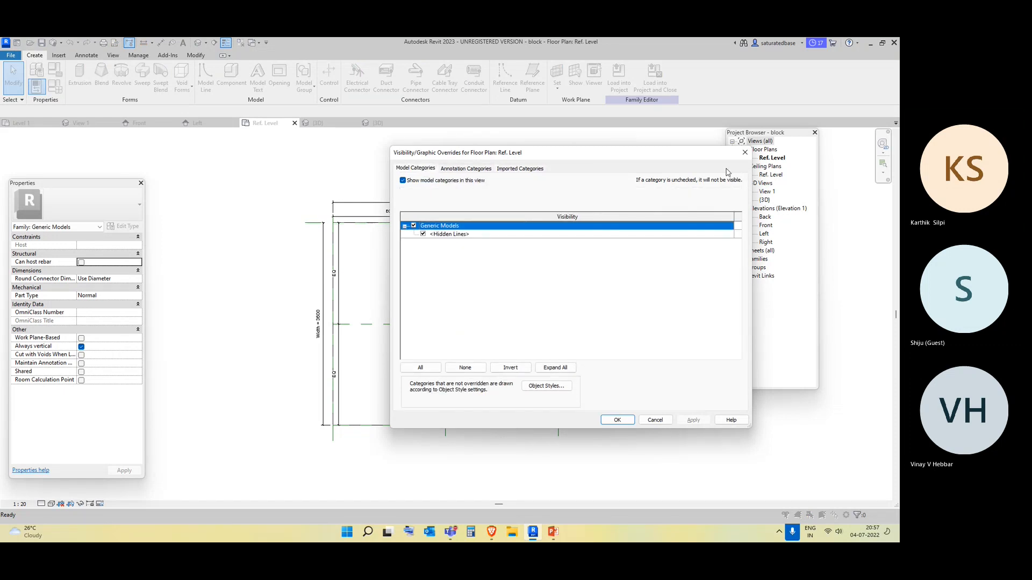
pyautogui.click(465, 169)
pyautogui.click(527, 169)
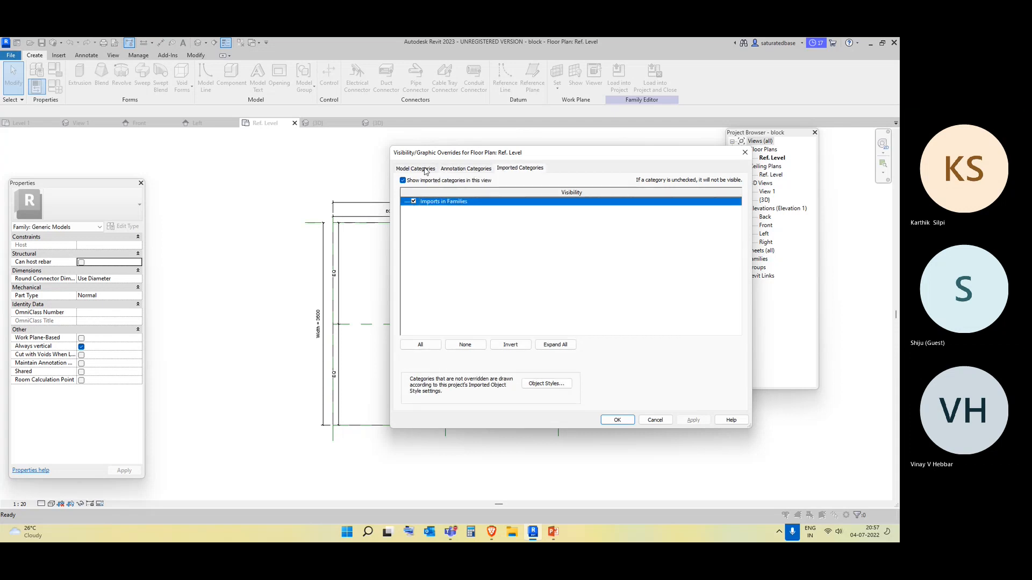
pyautogui.click(745, 153)
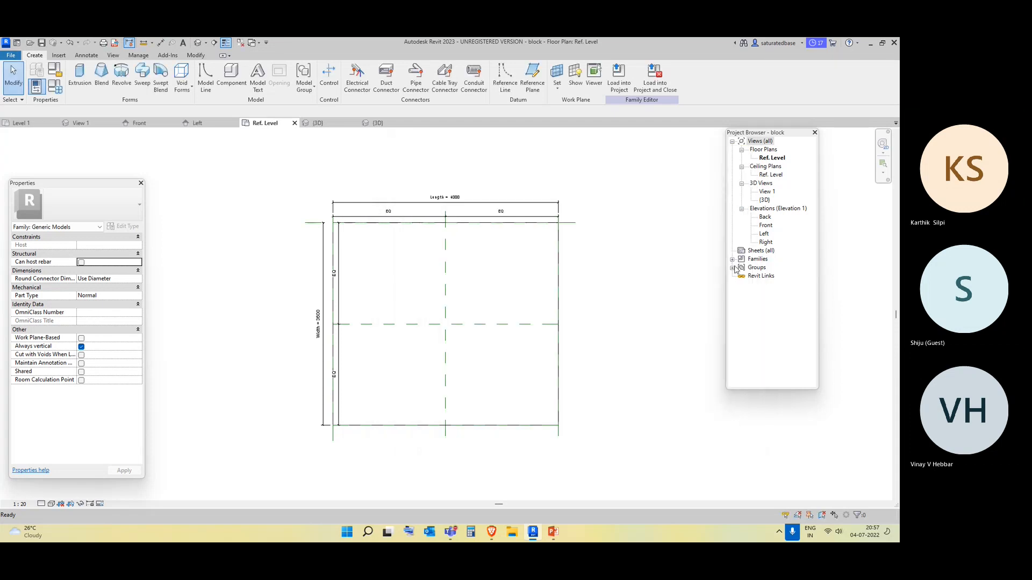
# Expand Groups, Families, Annotation Symbols and Analytical Links in the Project Browser to examine the family's contents
pyautogui.click(732, 269)
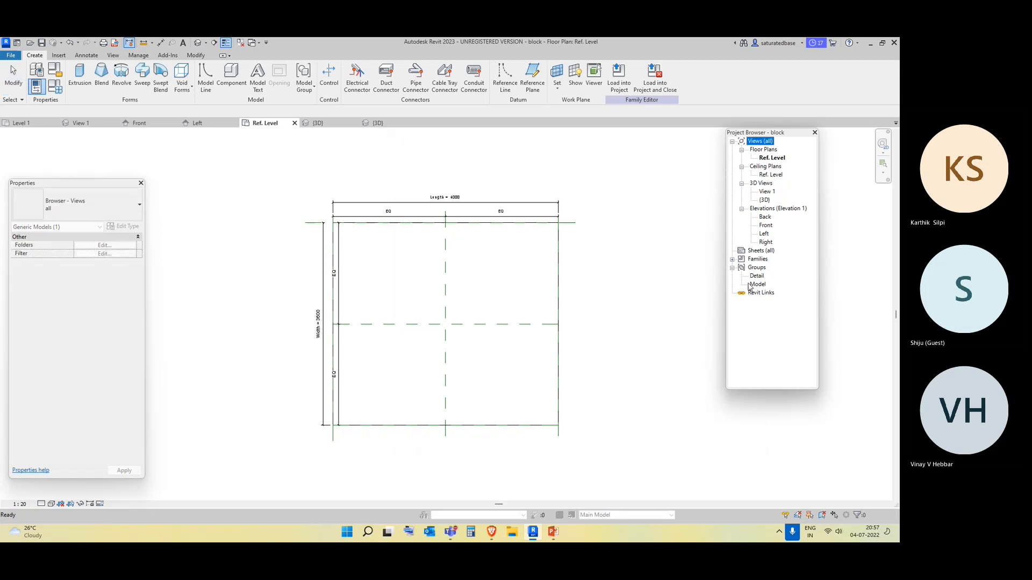
pyautogui.click(732, 260)
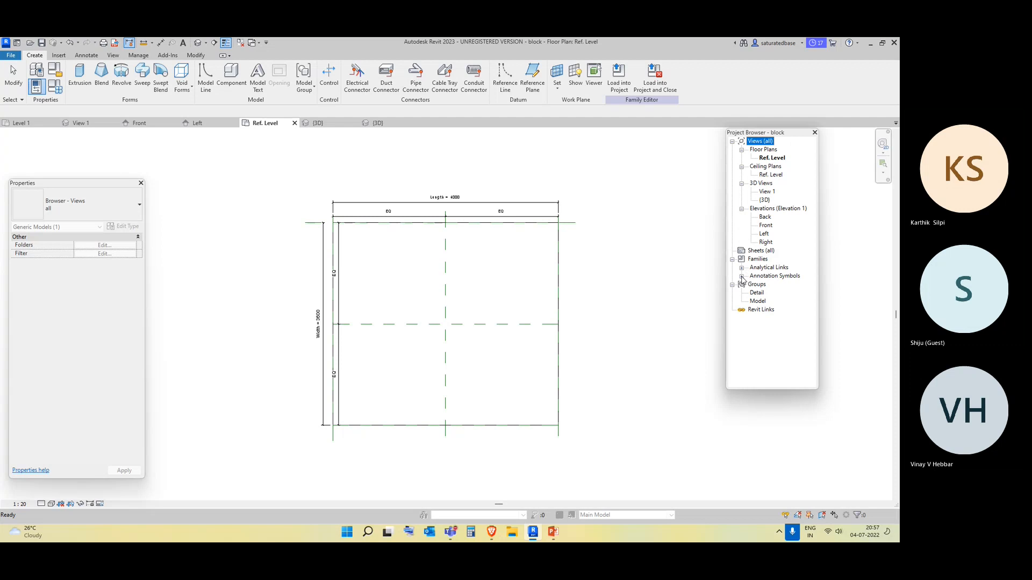
pyautogui.click(742, 277)
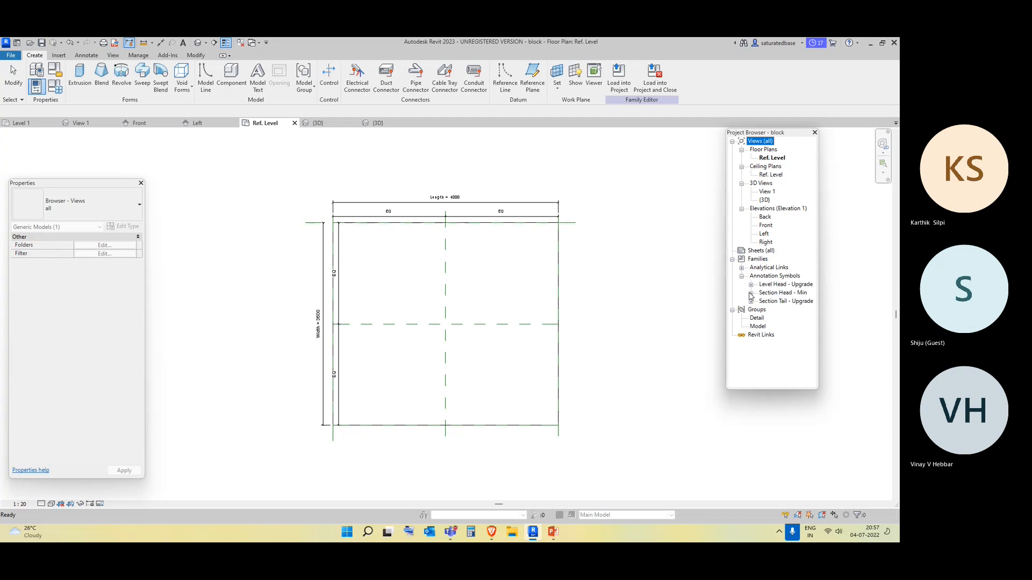
pyautogui.click(741, 269)
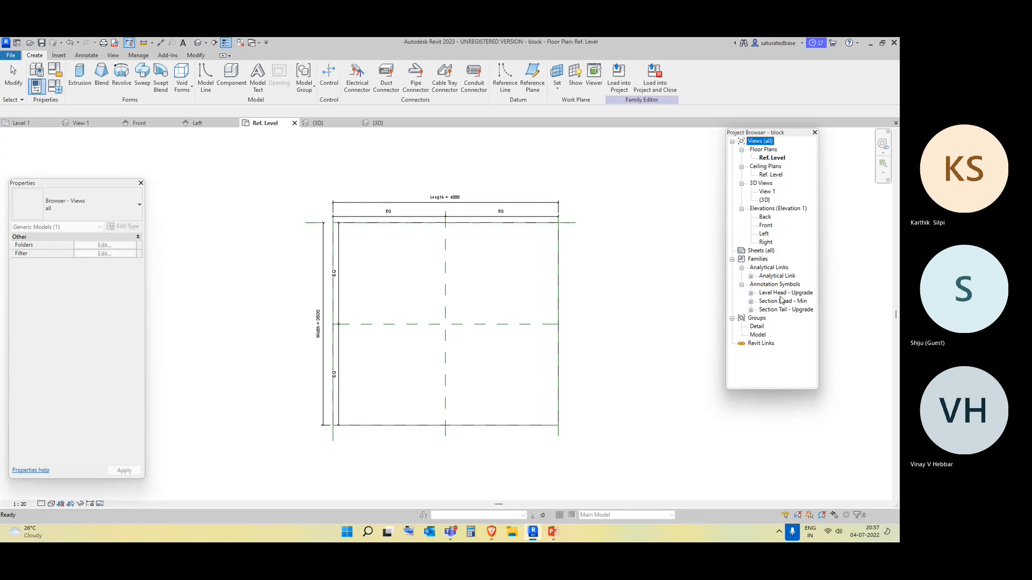
pyautogui.click(624, 286)
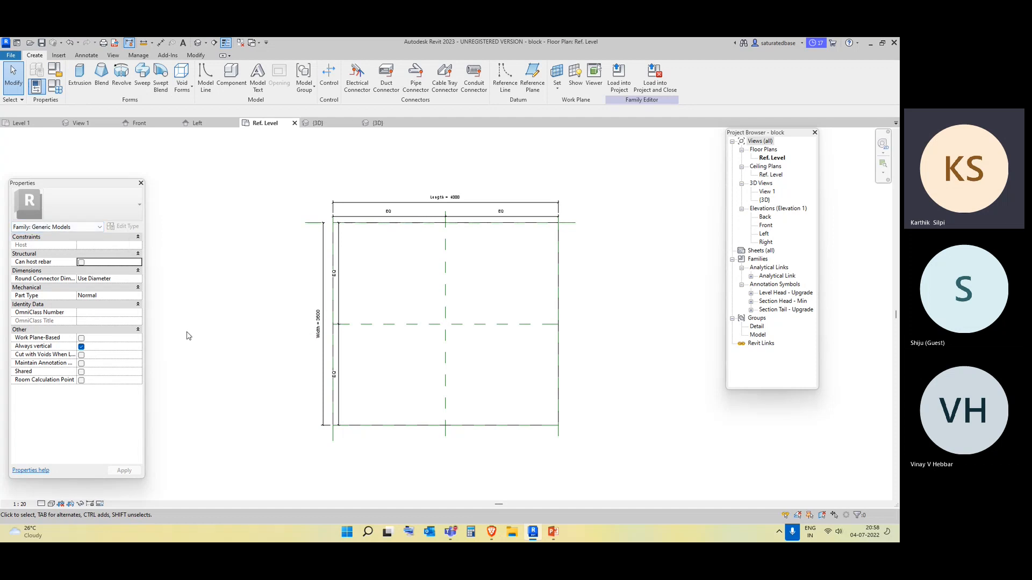
# Close the block family's Ref. Level view and inspect the M_Single-Flush door in Project1's 3D view
pyautogui.click(295, 123)
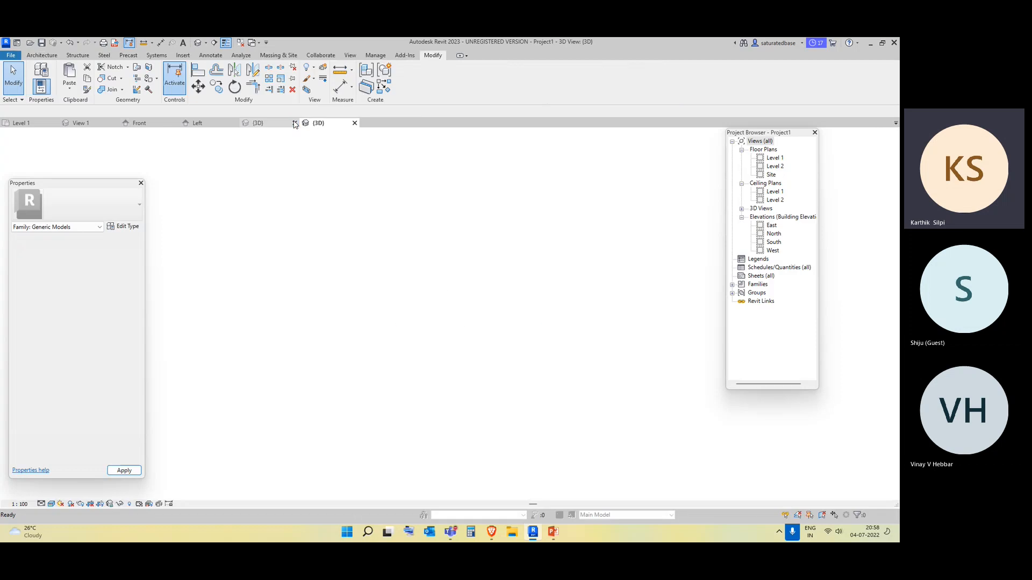
pyautogui.moveTo(270, 147); pyautogui.dragTo(362, 272, button='middle')
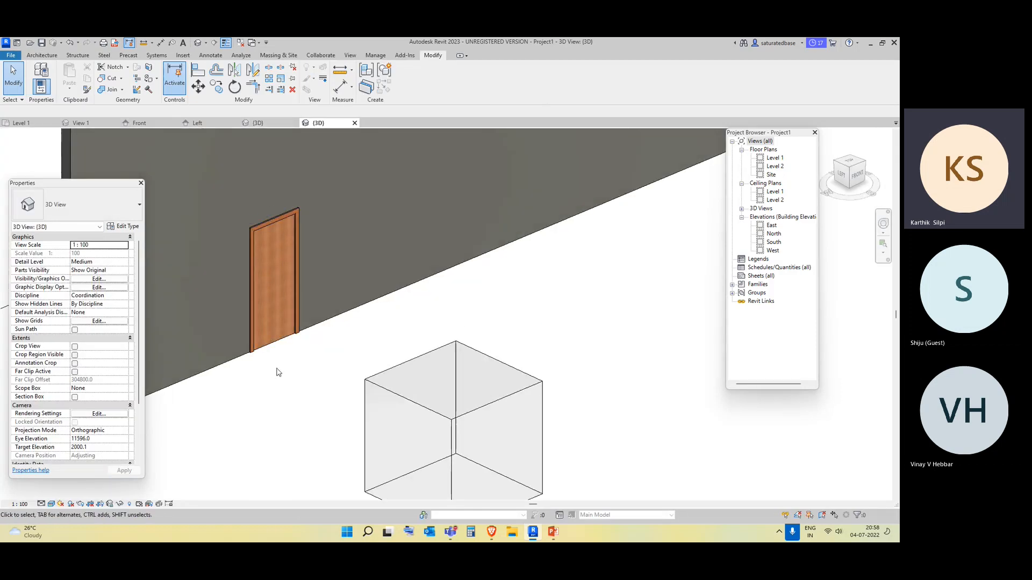
pyautogui.click(275, 333)
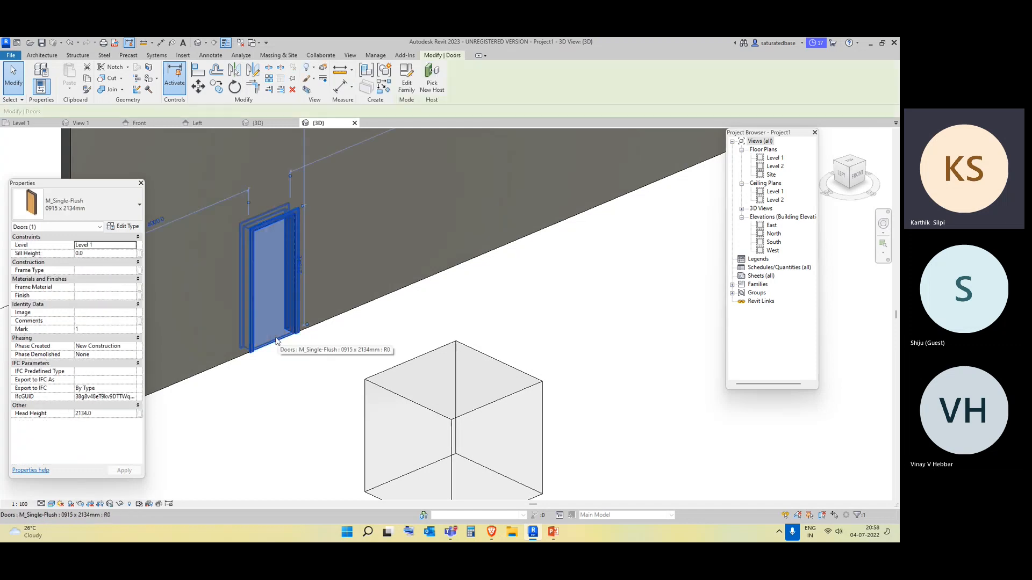
pyautogui.click(316, 390)
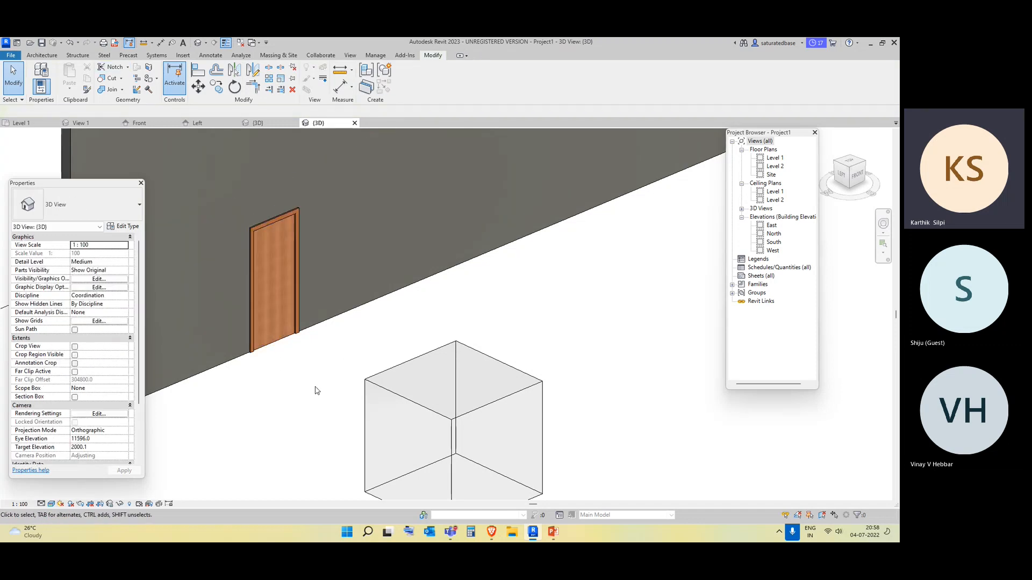
# Delete the glass block in front of the wall from Project1's 3D view
pyautogui.moveTo(274, 414); pyautogui.dragTo(271, 352, button='middle')
pyautogui.click(449, 347)
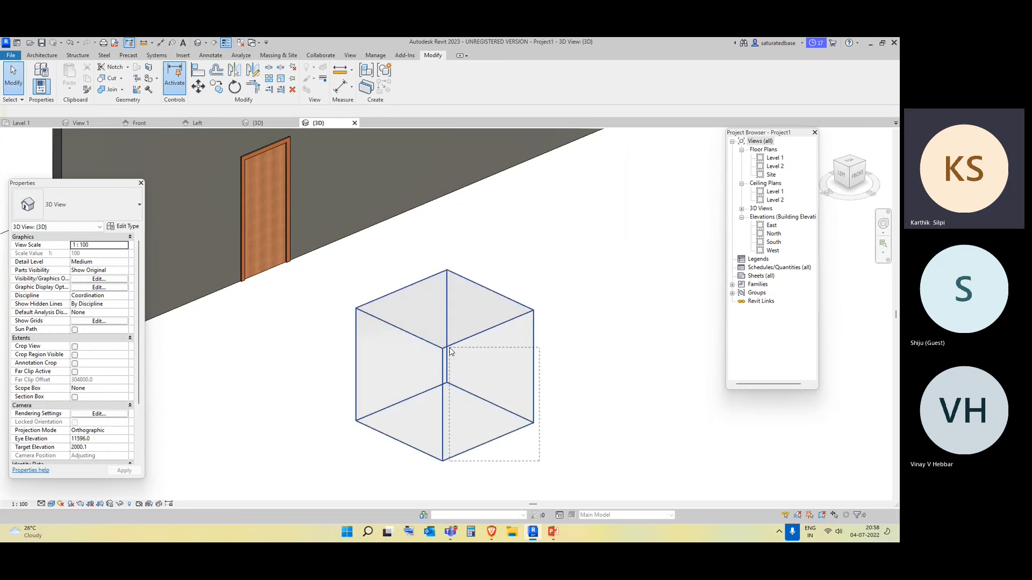
pyautogui.press('Delete')
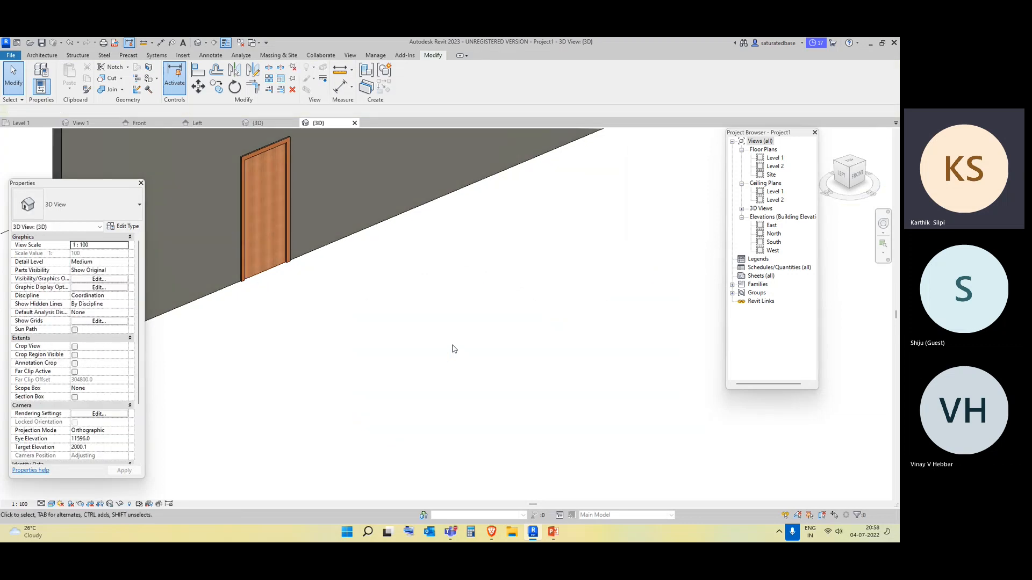
# Delete the door from the wall in Project1's 3D view
pyautogui.click(274, 266)
pyautogui.press('Delete')
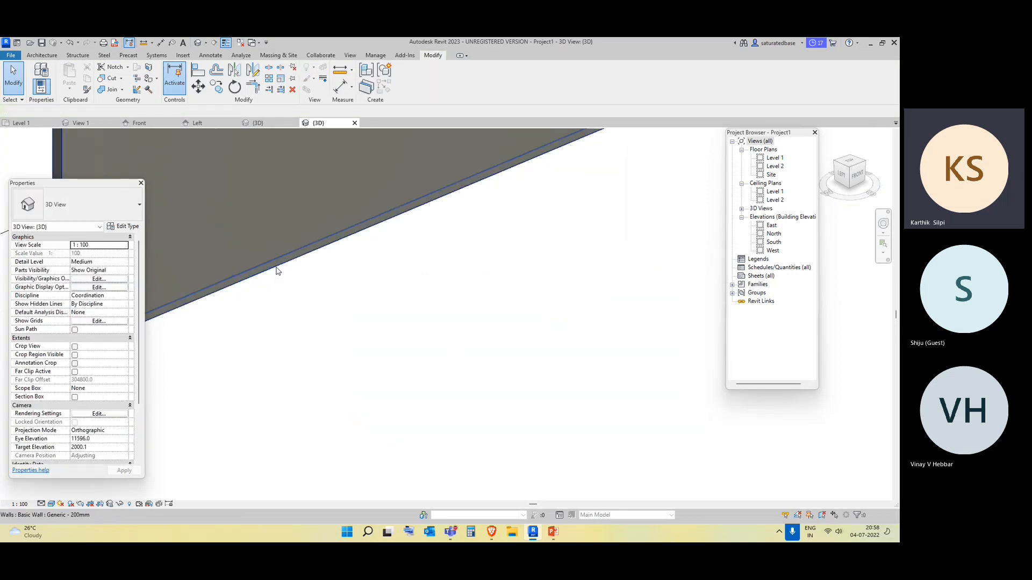
pyautogui.scroll(-1, 275, 340)
pyautogui.moveTo(342, 295); pyautogui.dragTo(345, 393, button='middle')
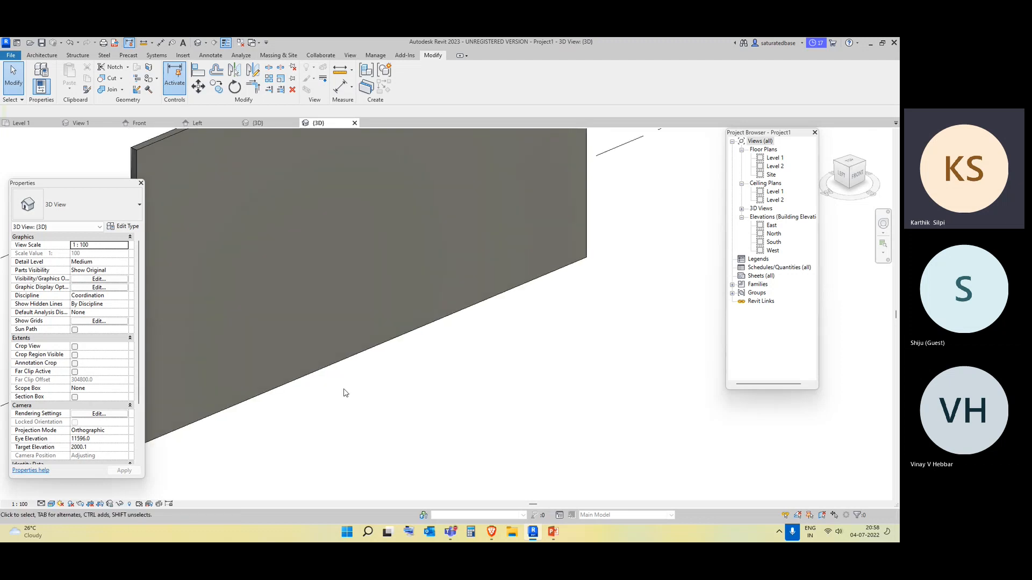
# Create a new family from the Metric Door.rft template in the English templates folder
pyautogui.click(12, 54)
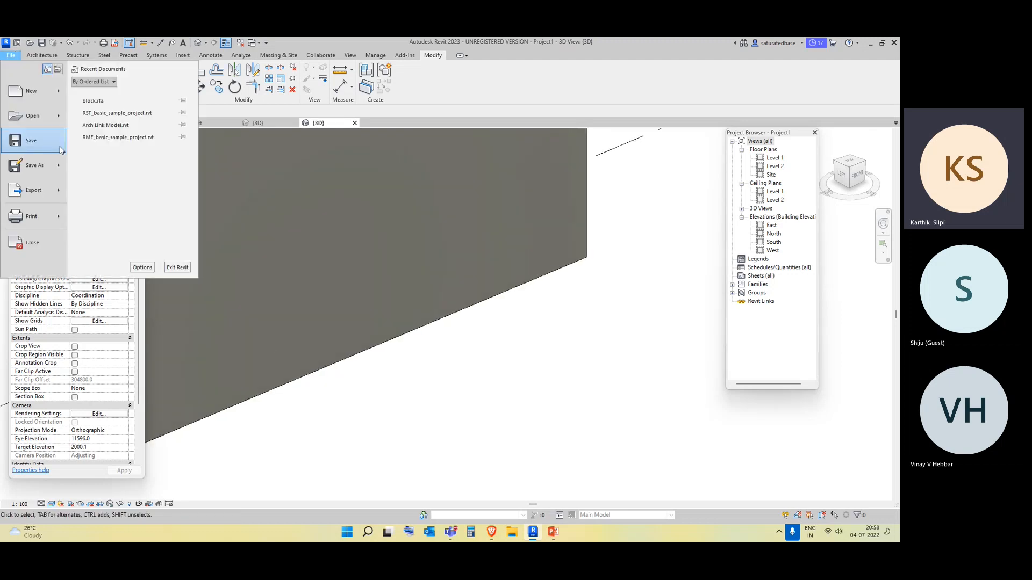
pyautogui.moveTo(60, 100)
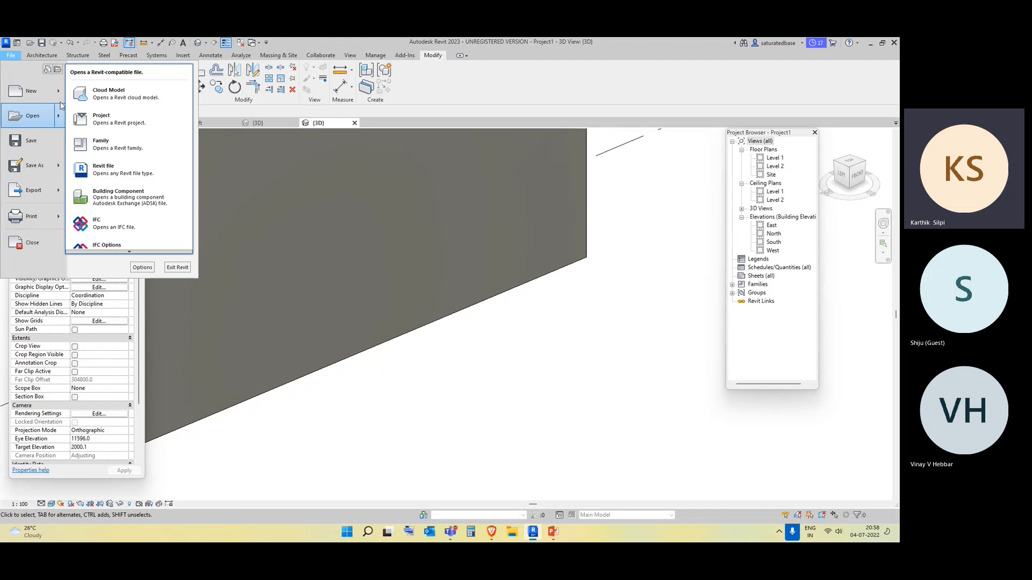
pyautogui.click(102, 120)
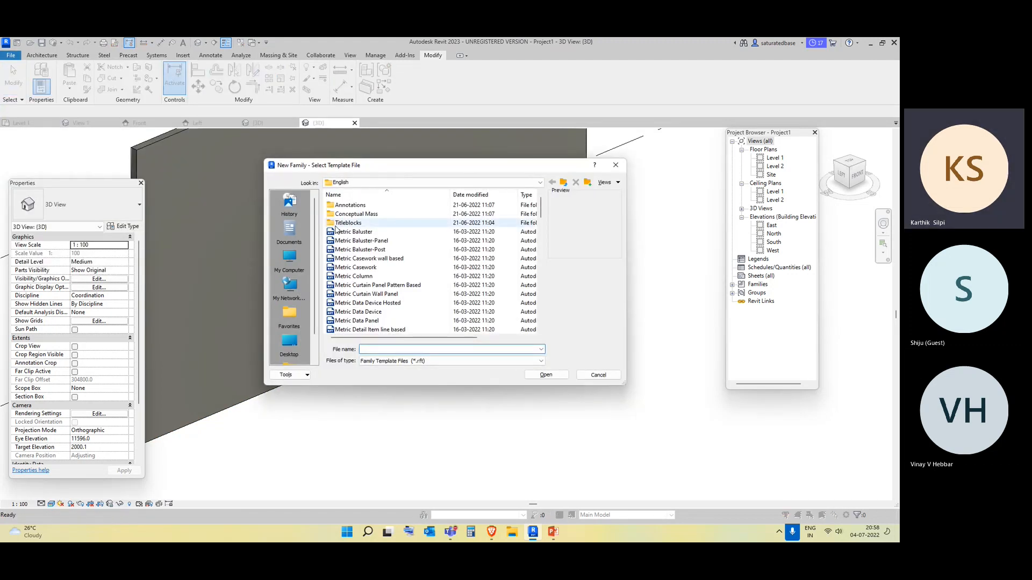
pyautogui.scroll(-3, 337, 231)
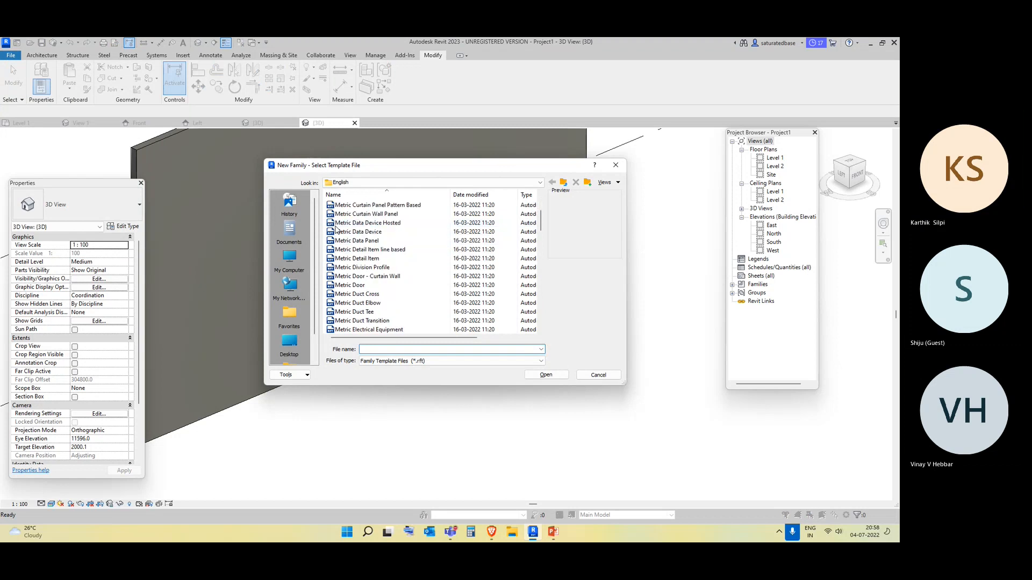
pyautogui.click(363, 285)
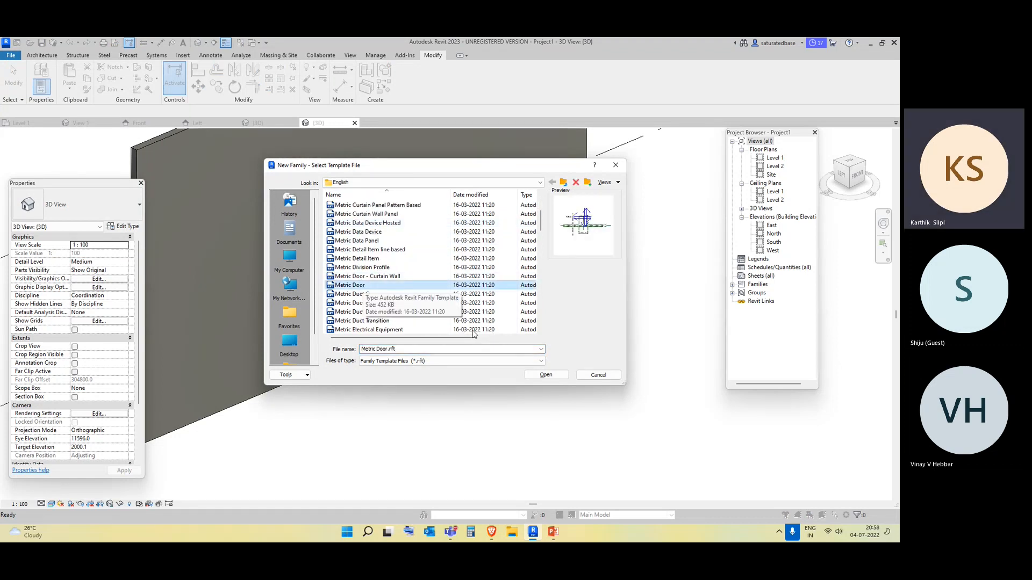
pyautogui.click(548, 377)
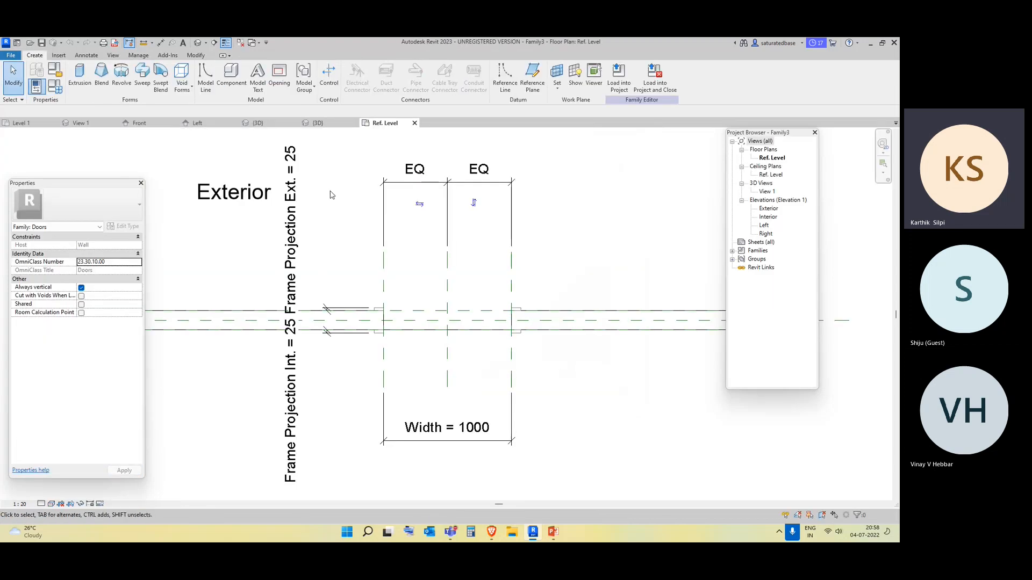
# Open the door family's default 3D view and set its view scale to 1:1
pyautogui.click(197, 44)
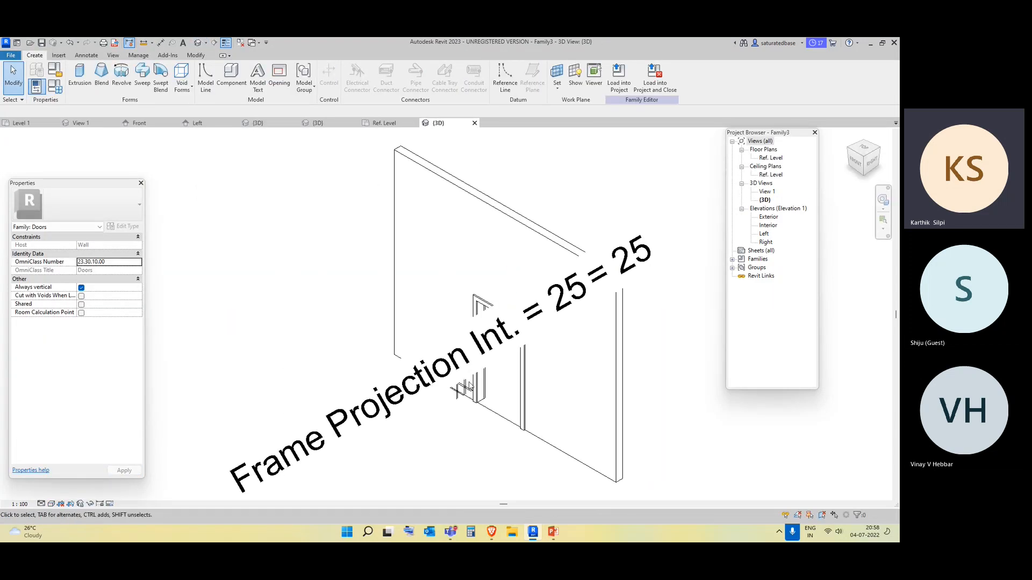
pyautogui.scroll(2, 333, 341)
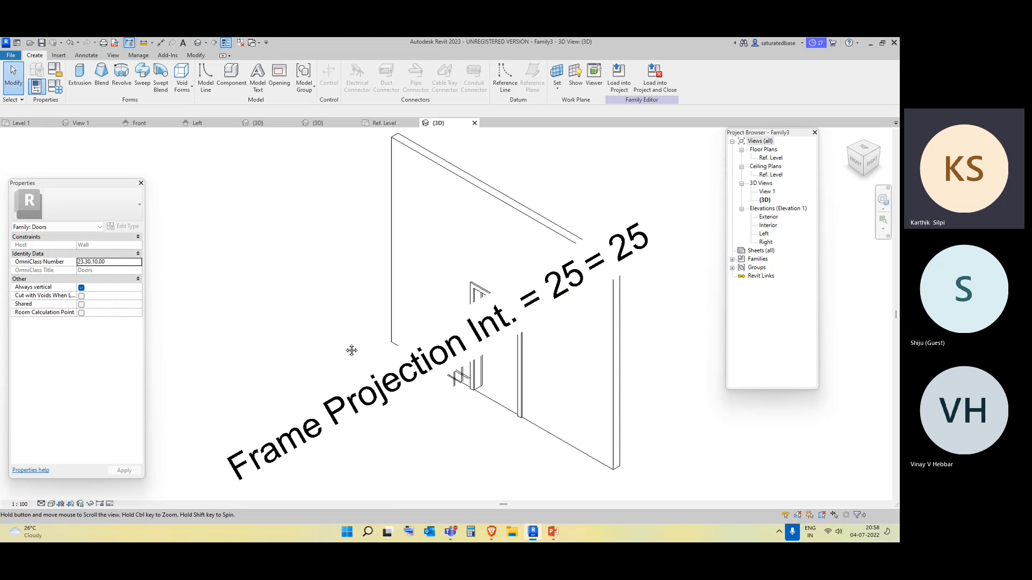
pyautogui.click(21, 504)
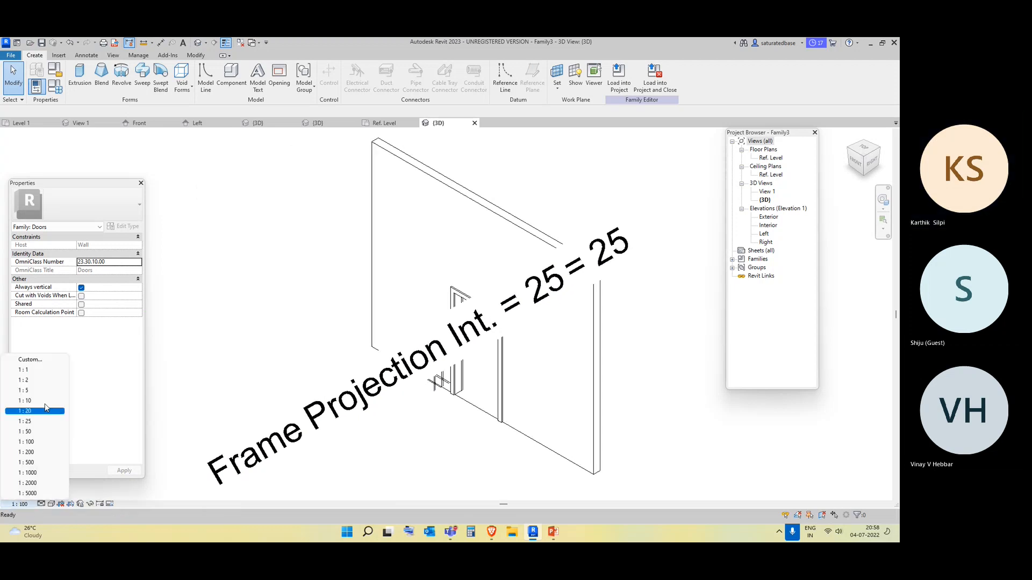
pyautogui.click(24, 370)
pyautogui.scroll(1, 392, 442)
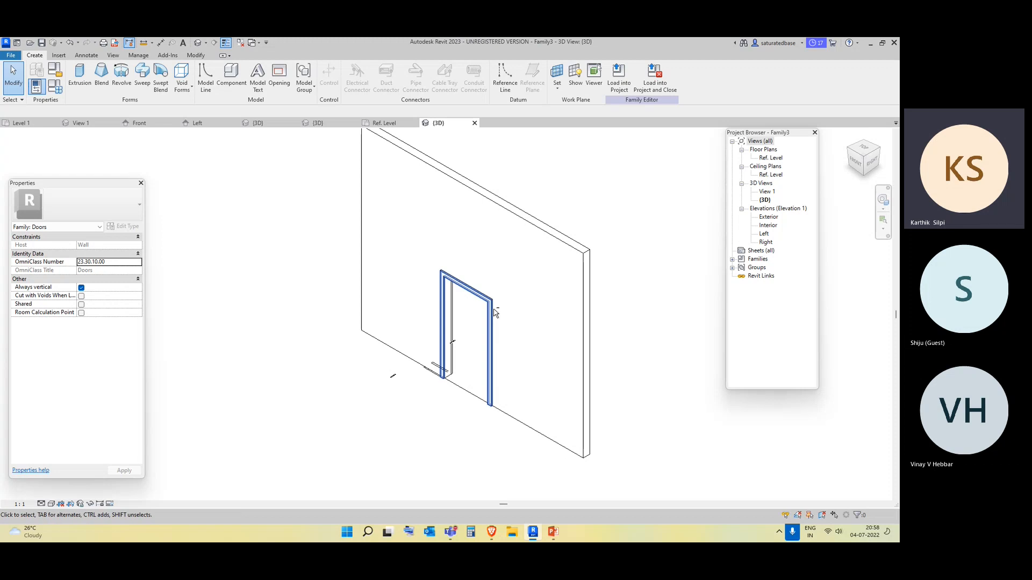
# Set the 3D view's visual style to Realistic and inspect the host wall and door frame from the other side
pyautogui.scroll(1, 436, 427)
pyautogui.keyDown('shift'); pyautogui.moveTo(436, 427); pyautogui.dragTo(349, 322, button='middle'); pyautogui.keyUp('shift')
pyautogui.click(51, 503)
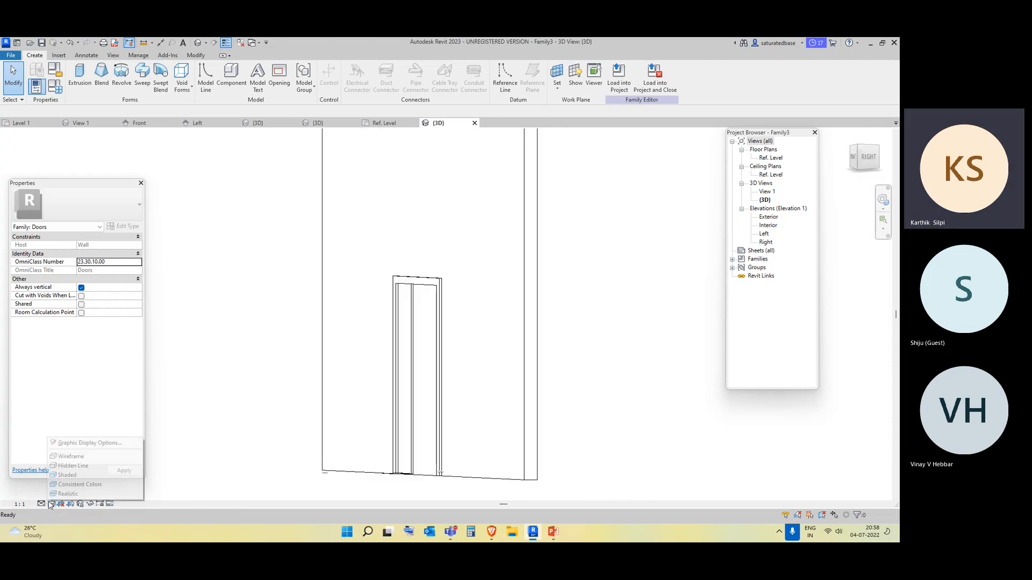
pyautogui.click(89, 494)
pyautogui.moveTo(267, 424)
pyautogui.keyDown('shift'); pyautogui.mouseDown(button='middle')
pyautogui.moveTo(219, 392)
pyautogui.moveTo(256, 438)
pyautogui.moveTo(544, 458)
pyautogui.moveTo(422, 417)
pyautogui.moveTo(281, 460)
pyautogui.moveTo(316, 352)
pyautogui.moveTo(301, 439)
pyautogui.moveTo(518, 433)
pyautogui.moveTo(546, 449)
pyautogui.mouseUp(button='middle'); pyautogui.keyUp('shift')
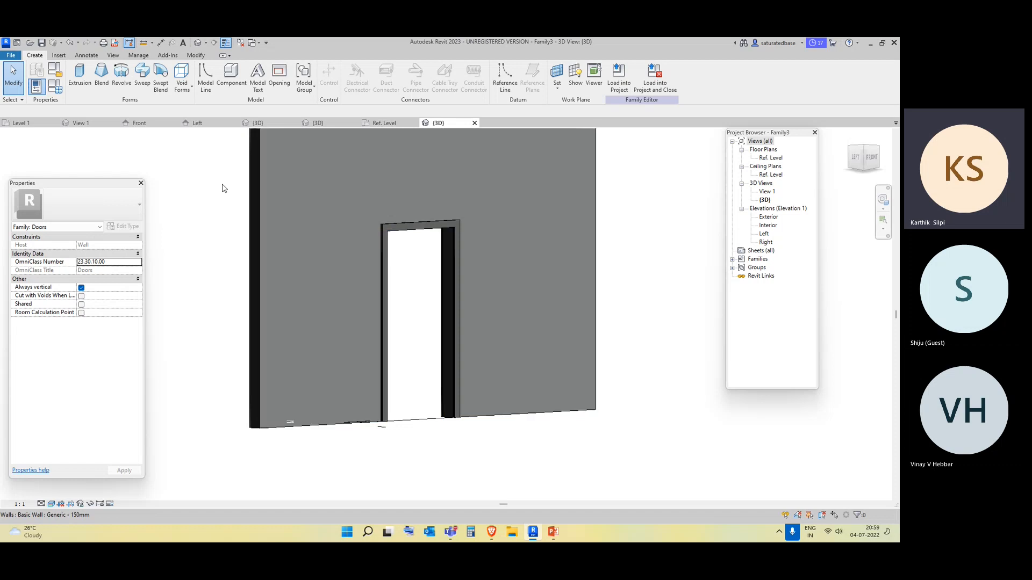
pyautogui.click(260, 208)
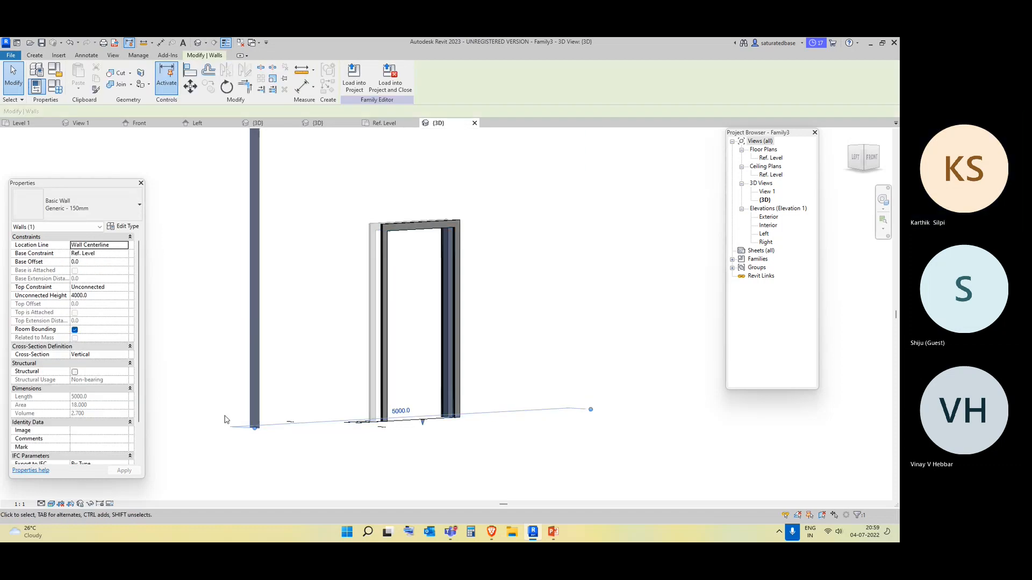
pyautogui.click(240, 469)
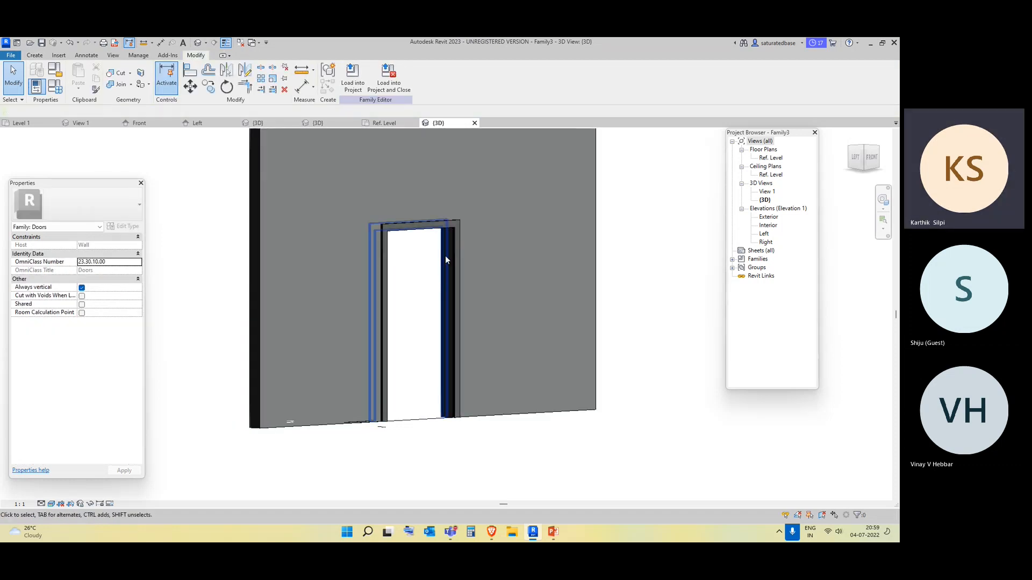
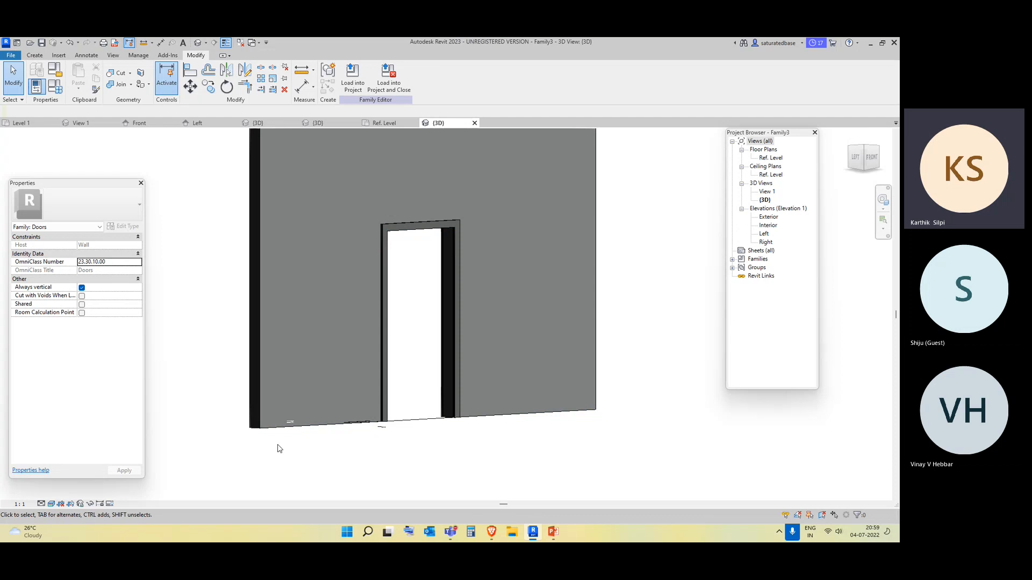
# Open the Ref. Level floor plan and examine its labelled dimensions and the labels available for the Frame Projection Int. dimension
pyautogui.doubleClick(771, 157)
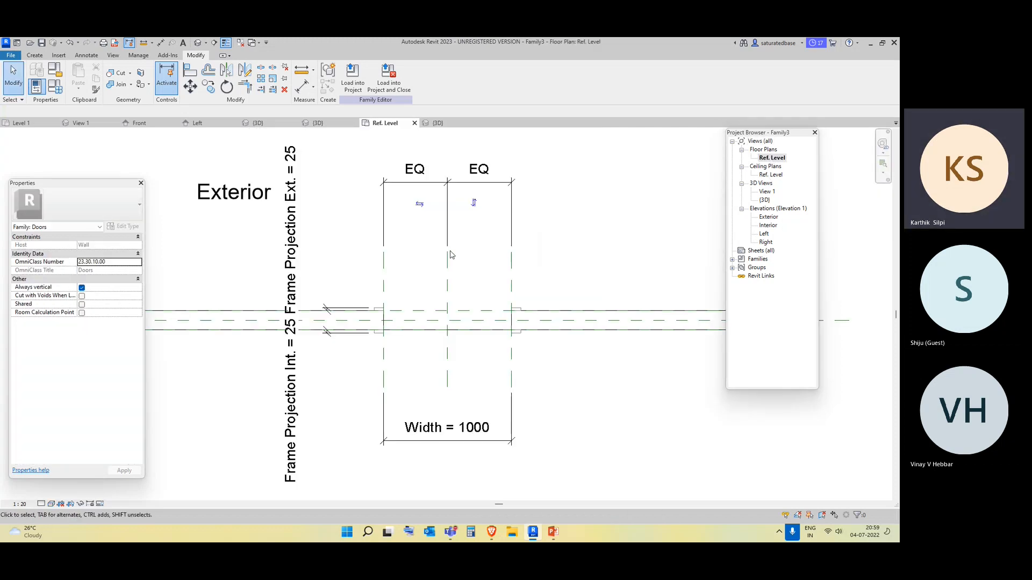
pyautogui.scroll(3, 559, 419)
pyautogui.scroll(-5, 588, 421)
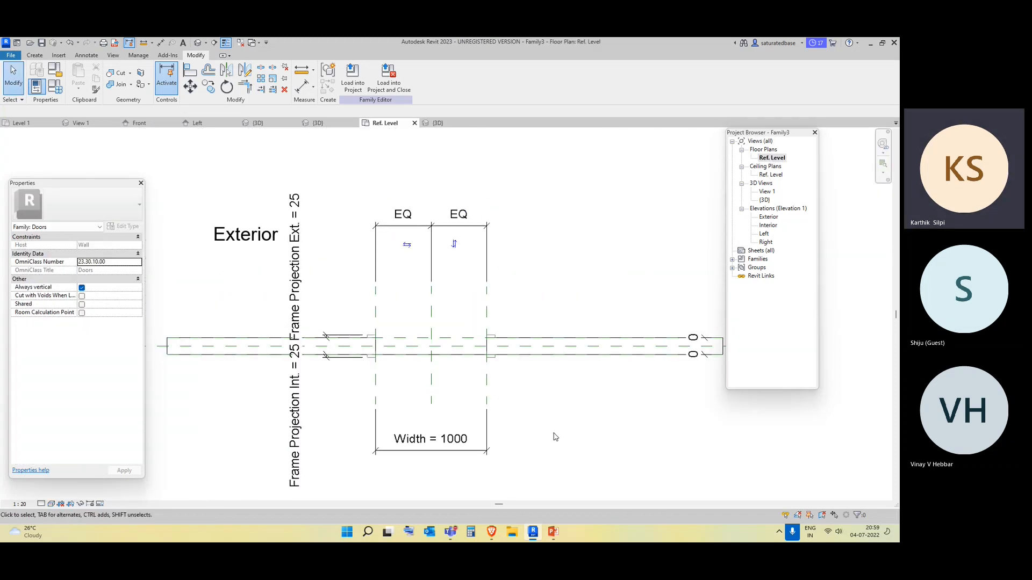
pyautogui.moveTo(553, 435); pyautogui.dragTo(537, 428, button='middle')
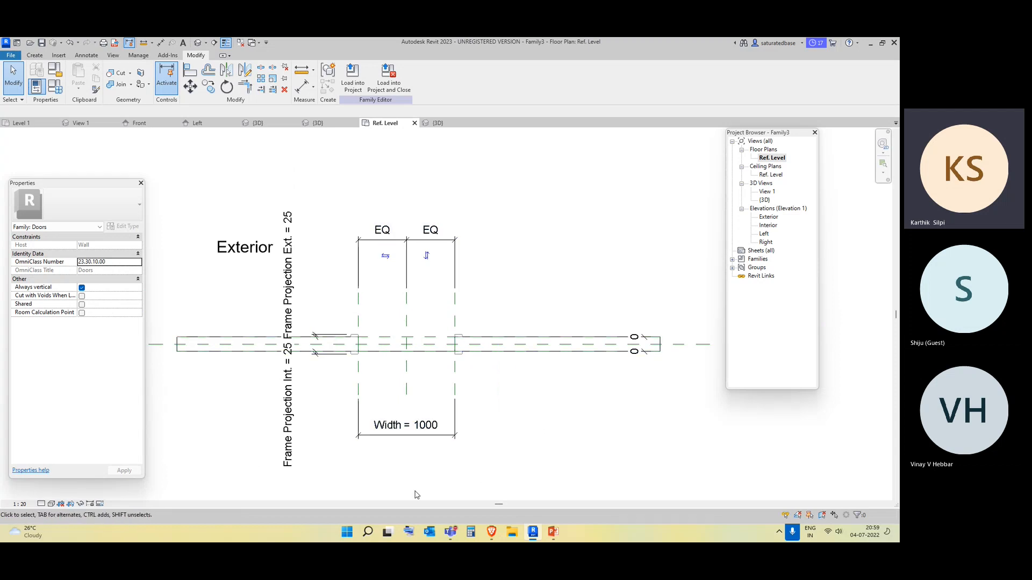
pyautogui.moveTo(378, 476); pyautogui.dragTo(367, 479, button='middle')
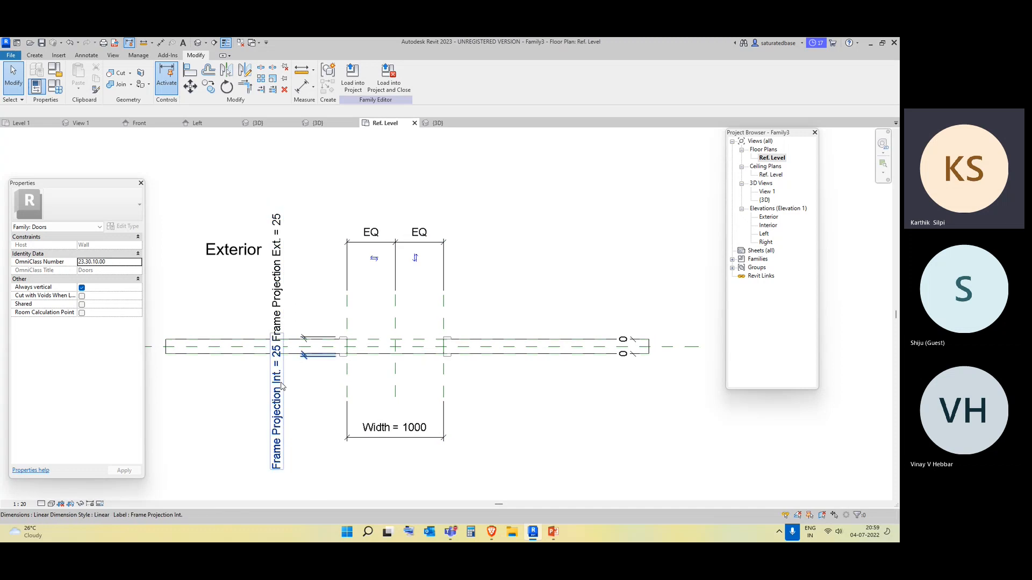
pyautogui.moveTo(291, 365); pyautogui.dragTo(229, 338, button='middle')
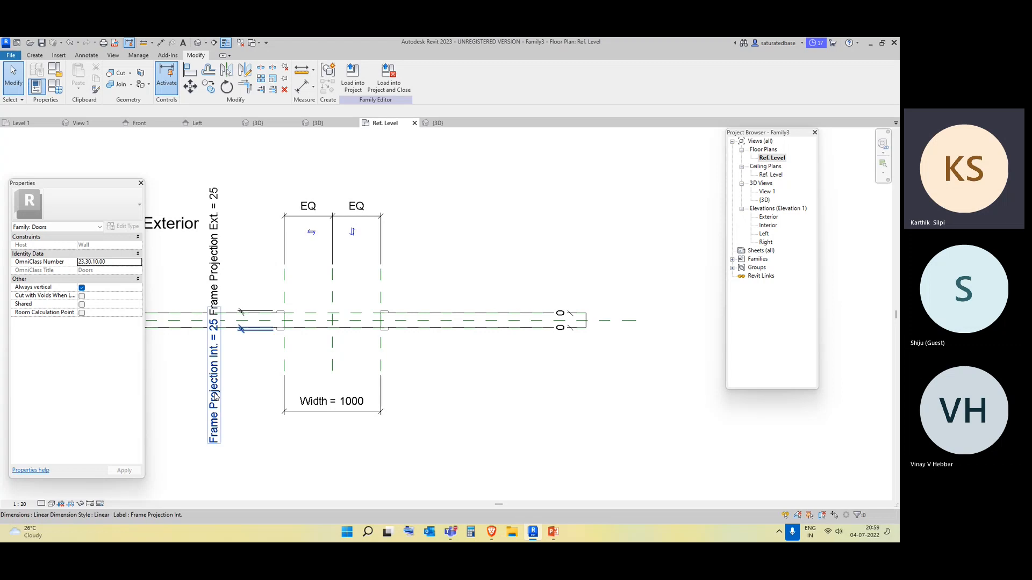
pyautogui.moveTo(241, 402); pyautogui.dragTo(287, 424, button='middle')
pyautogui.click(261, 425)
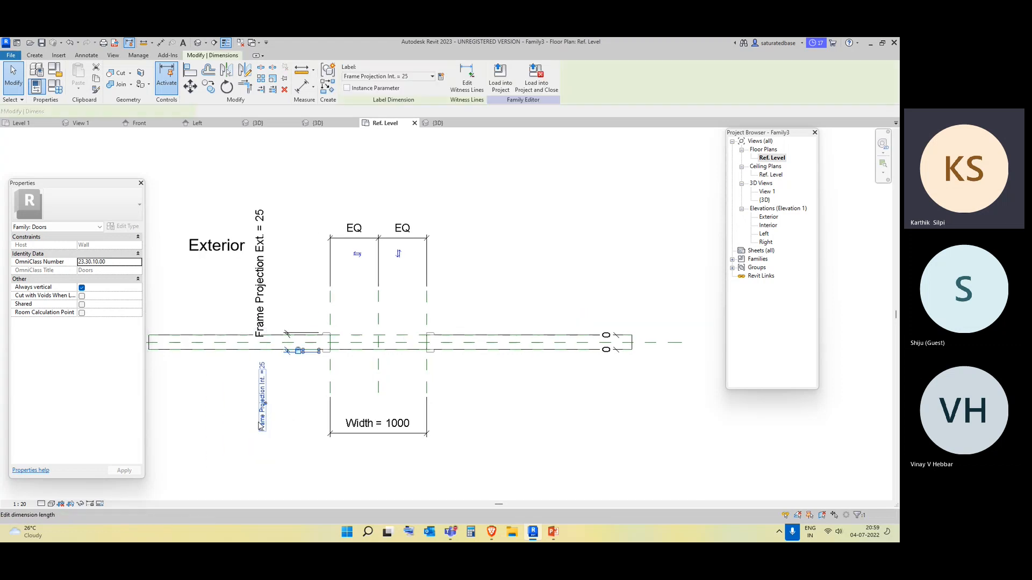
pyautogui.click(419, 77)
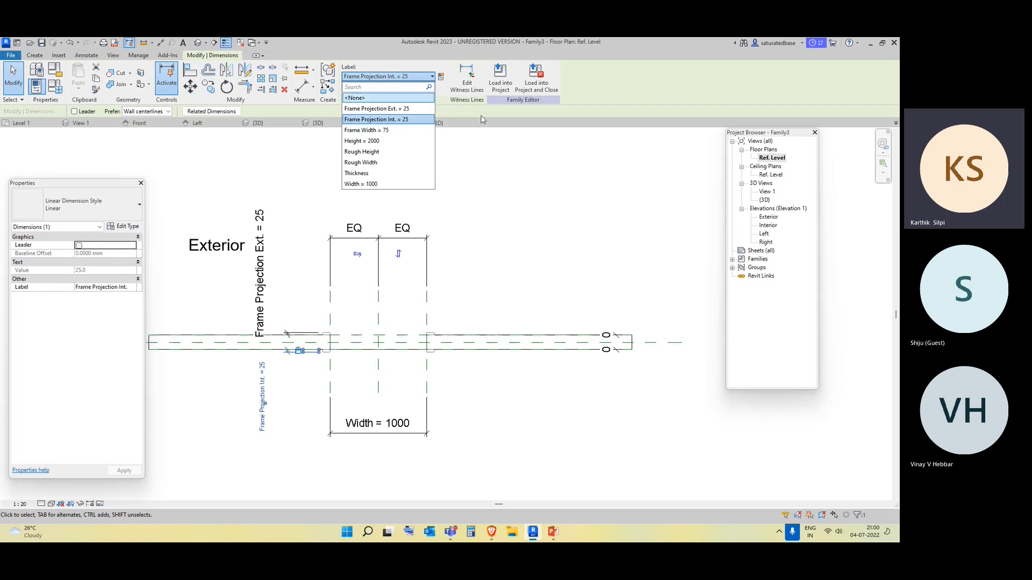
pyautogui.click(518, 202)
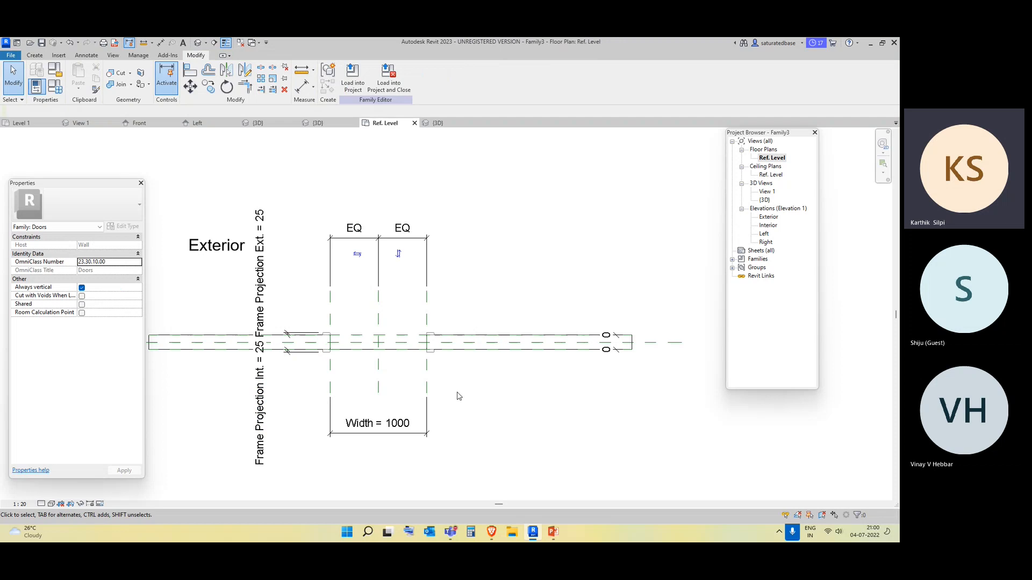
# Start an extrusion and sketch a rectangle 1000 mm long and about 118 mm deep across the door opening, between the Left and Right reference planes
pyautogui.scroll(2, 457, 396)
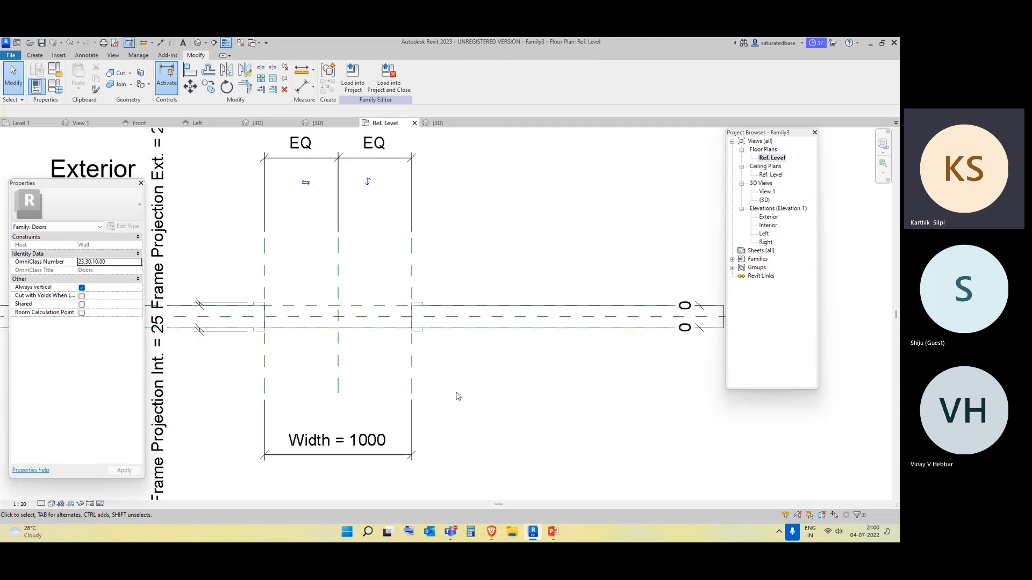
pyautogui.click(41, 56)
pyautogui.click(78, 78)
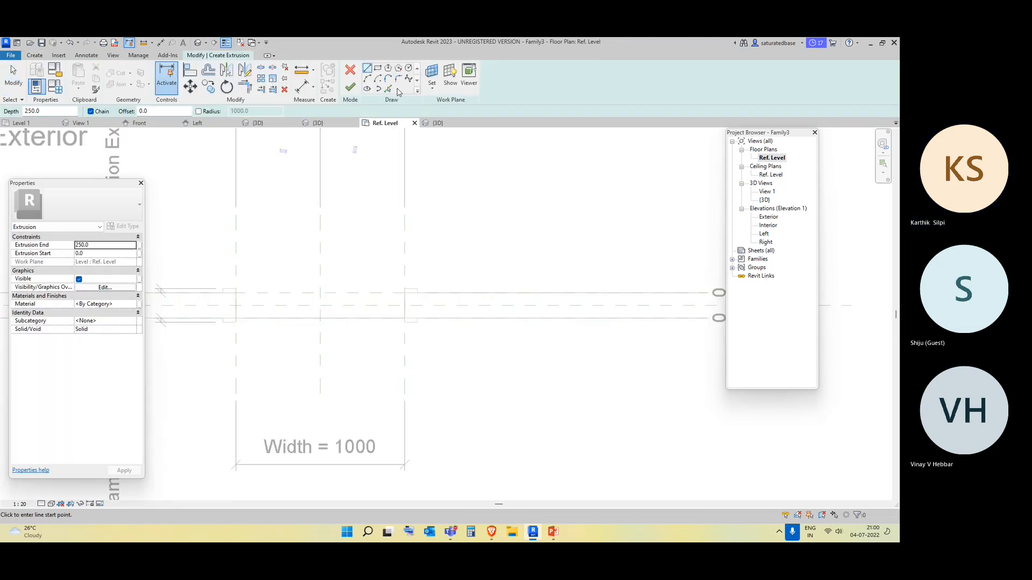
pyautogui.click(378, 69)
pyautogui.scroll(2, 271, 346)
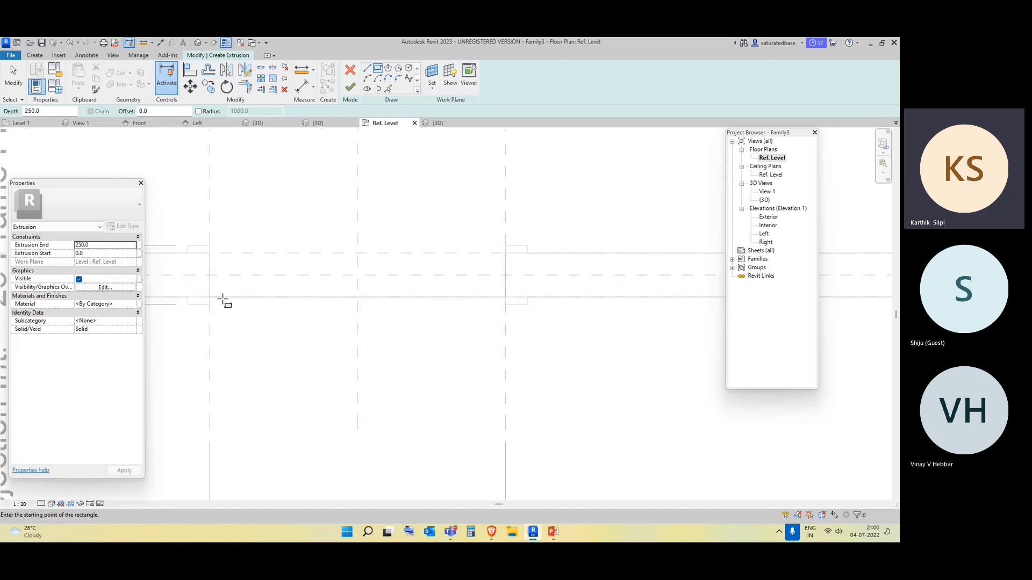
pyautogui.scroll(2, 209, 285)
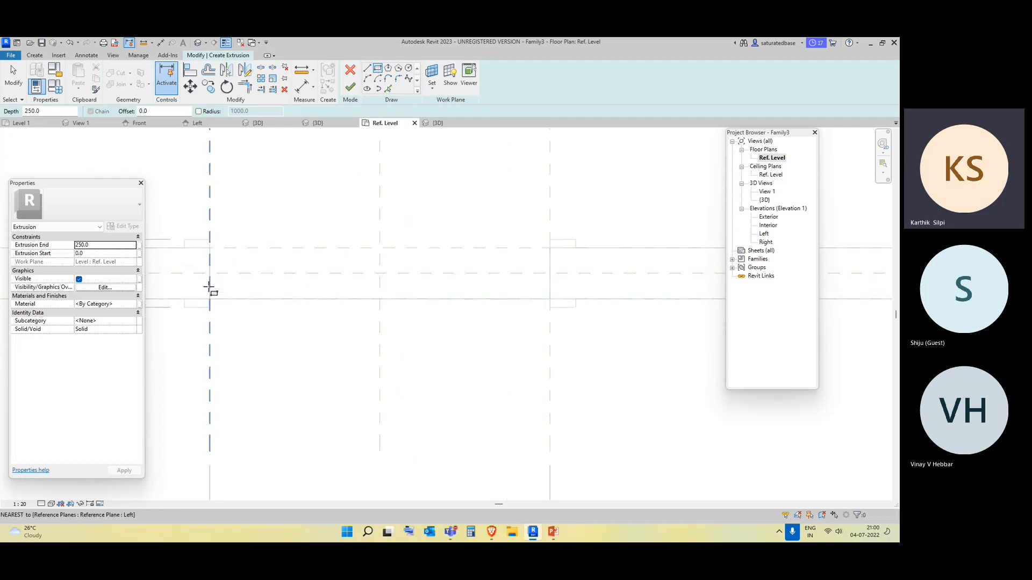
pyautogui.click(210, 256)
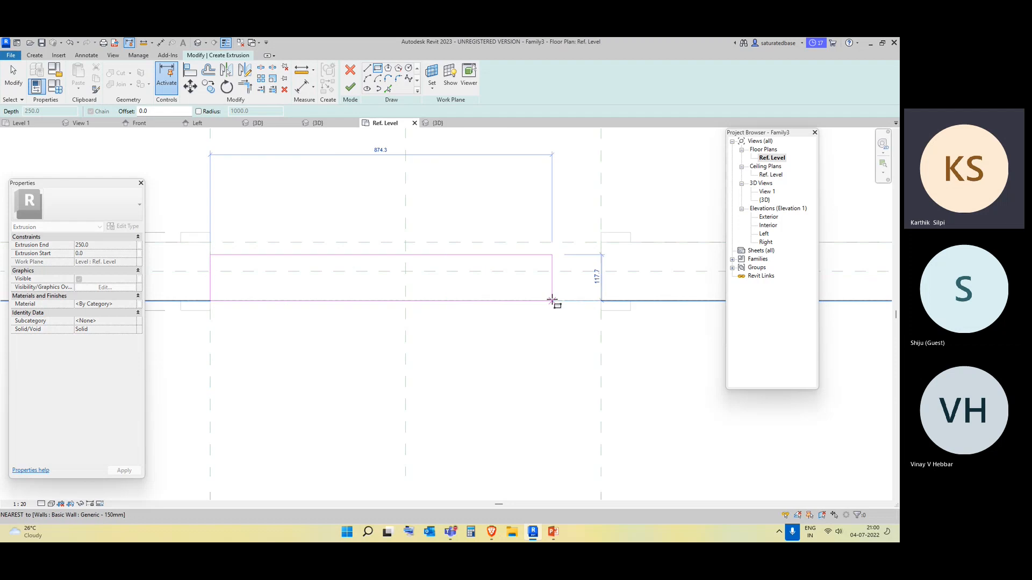
pyautogui.click(601, 301)
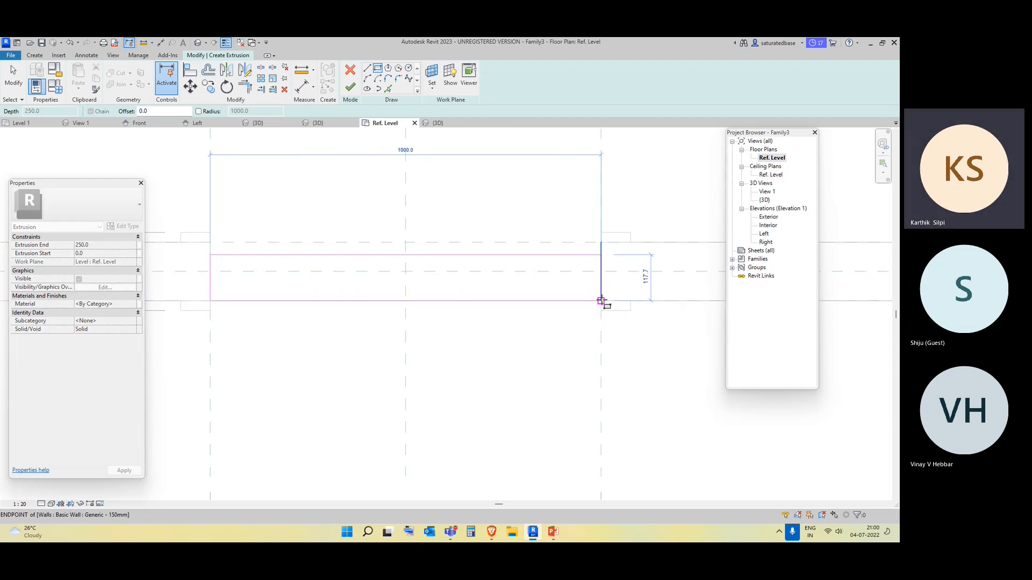
pyautogui.press('Escape')
pyautogui.press('Escape')
# Align the rectangle's two long edges with the wall's exterior and interior faces and lock them, making the sketch 150 mm deep
pyautogui.click(416, 255)
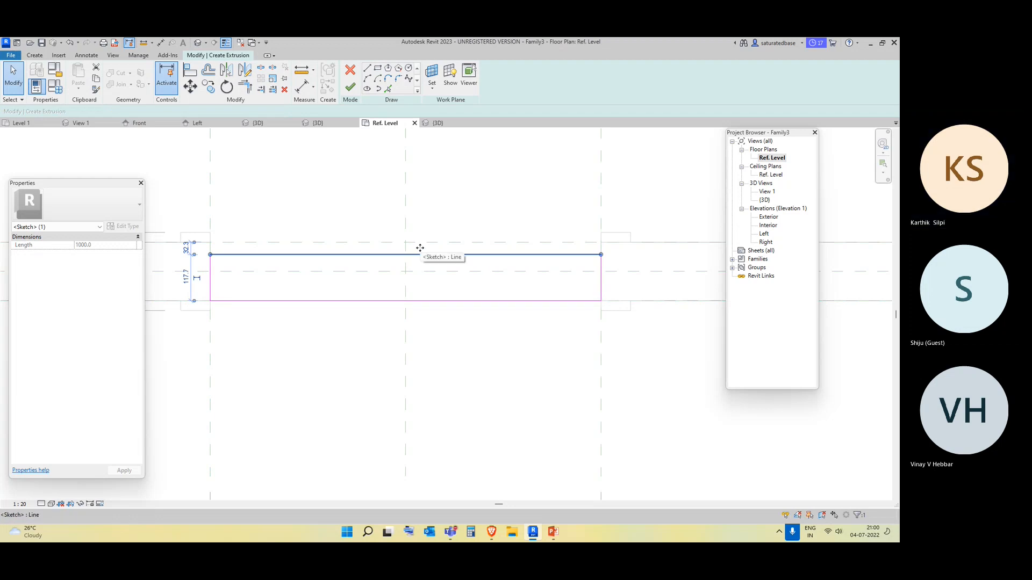
pyautogui.moveTo(419, 250); pyautogui.dragTo(420, 243)
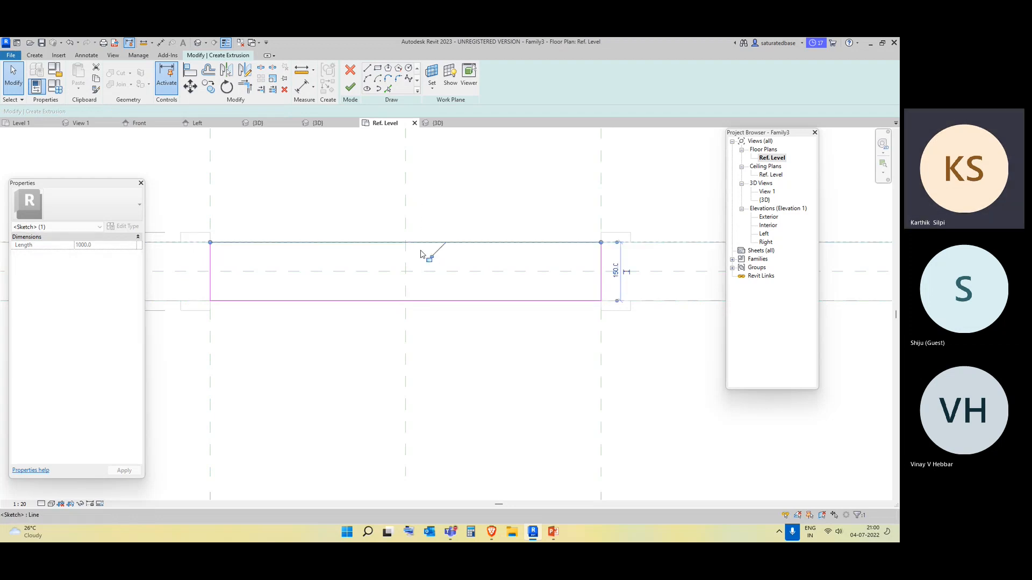
pyautogui.click(433, 300)
pyautogui.moveTo(434, 290)
pyautogui.mouseDown()
pyautogui.moveTo(437, 277)
pyautogui.moveTo(438, 300)
pyautogui.mouseUp()
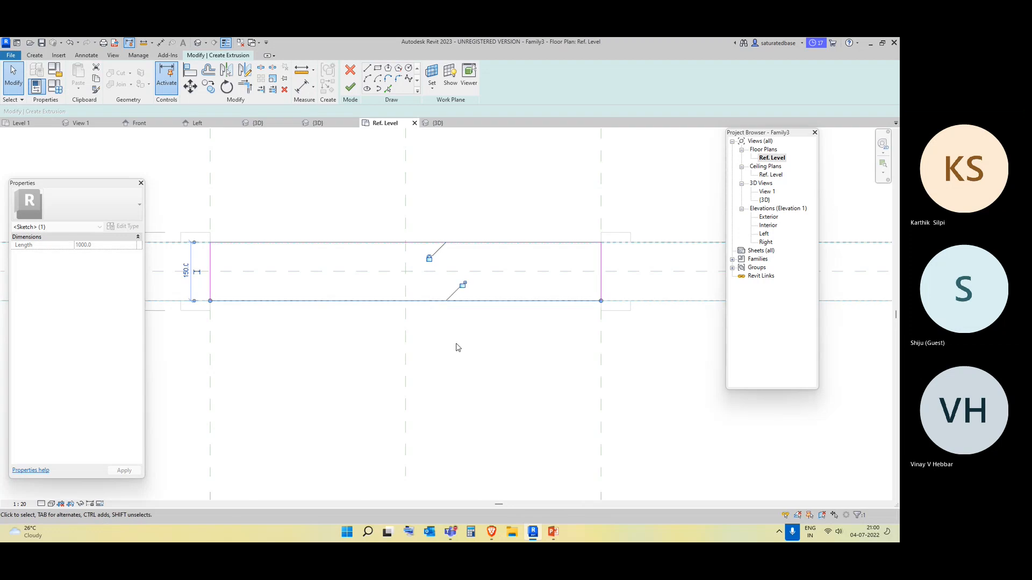
pyautogui.click(462, 285)
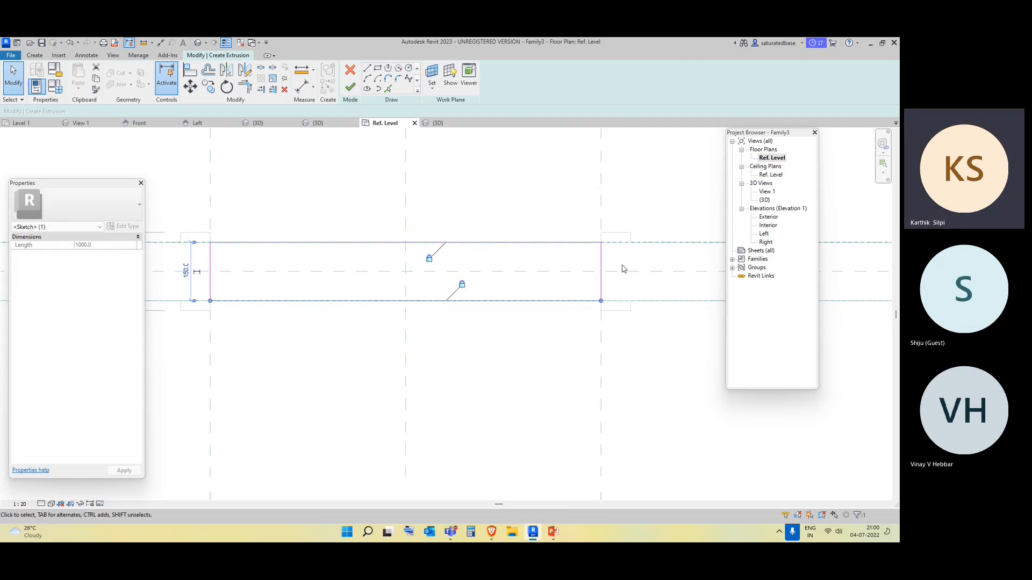
# Review the finished rectangle against the door opening in plan and switch to the Exterior elevation with the extrusion sketch still active
pyautogui.scroll(-3, 383, 311)
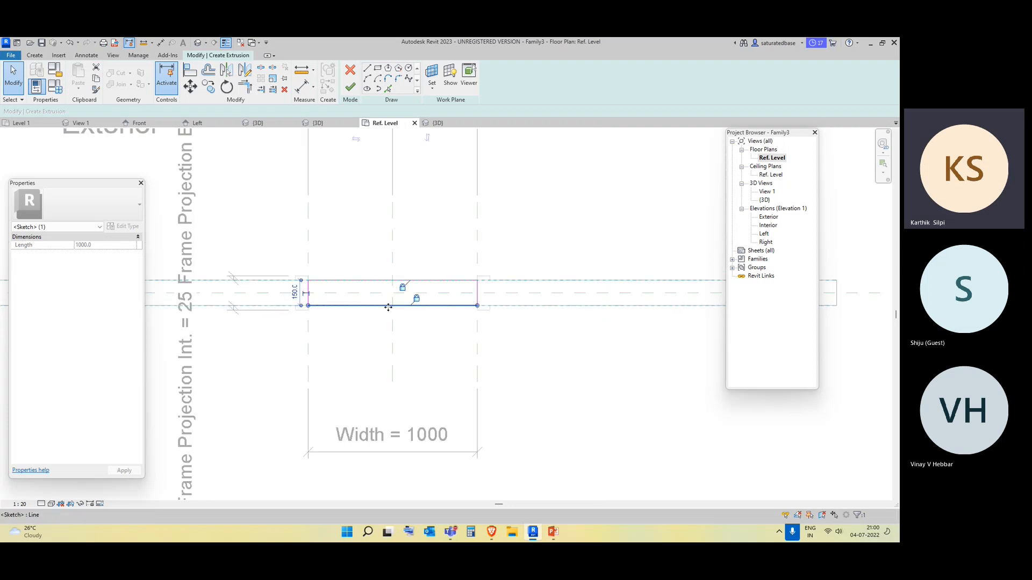
pyautogui.scroll(-2, 466, 356)
pyautogui.moveTo(498, 342)
pyautogui.mouseDown(button='middle')
pyautogui.moveTo(464, 315)
pyautogui.moveTo(330, 286)
pyautogui.moveTo(575, 295)
pyautogui.moveTo(429, 345)
pyautogui.mouseUp(button='middle')
pyautogui.click(446, 374)
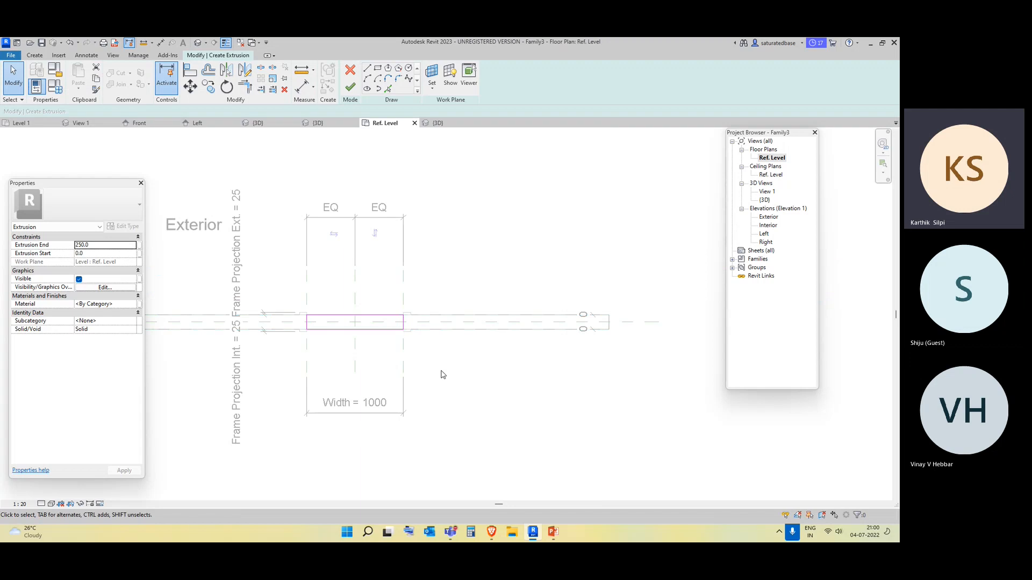
pyautogui.scroll(3, 351, 350)
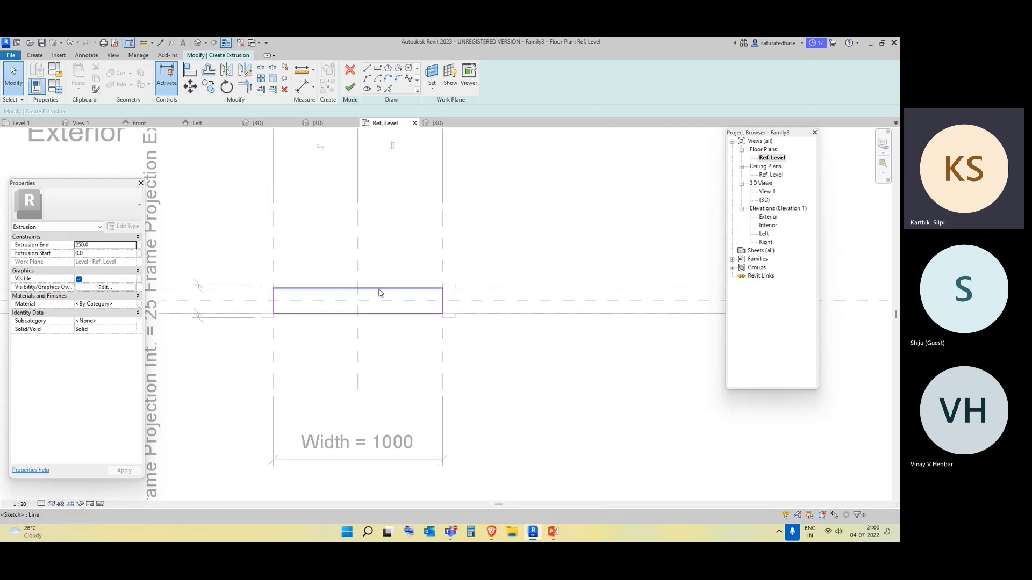
pyautogui.click(767, 219)
pyautogui.doubleClick(768, 218)
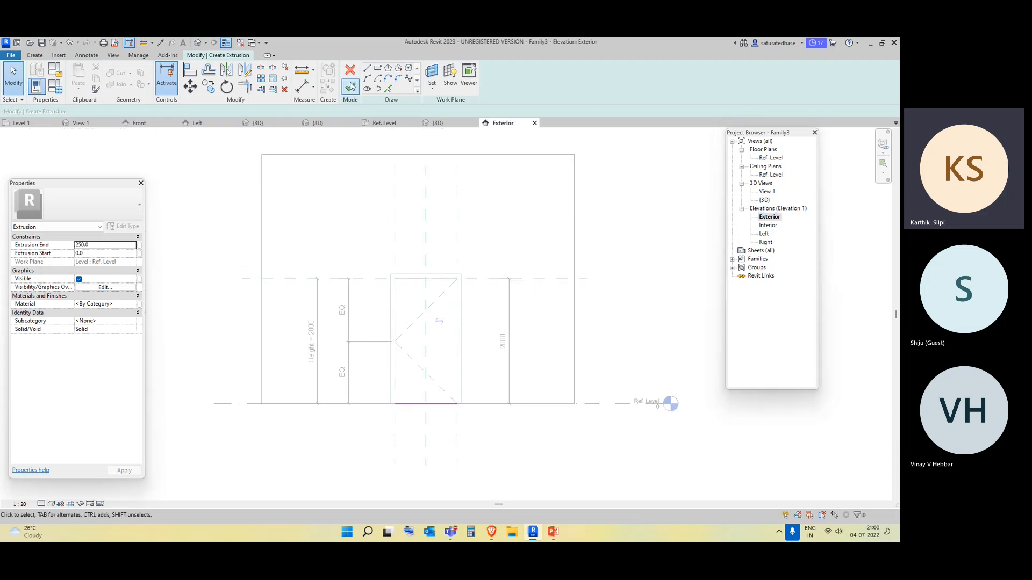
# Finish the extrusion sketch, stretch the panel's top to the door head at 2000 mm and lock it to that reference plane
pyautogui.click(351, 89)
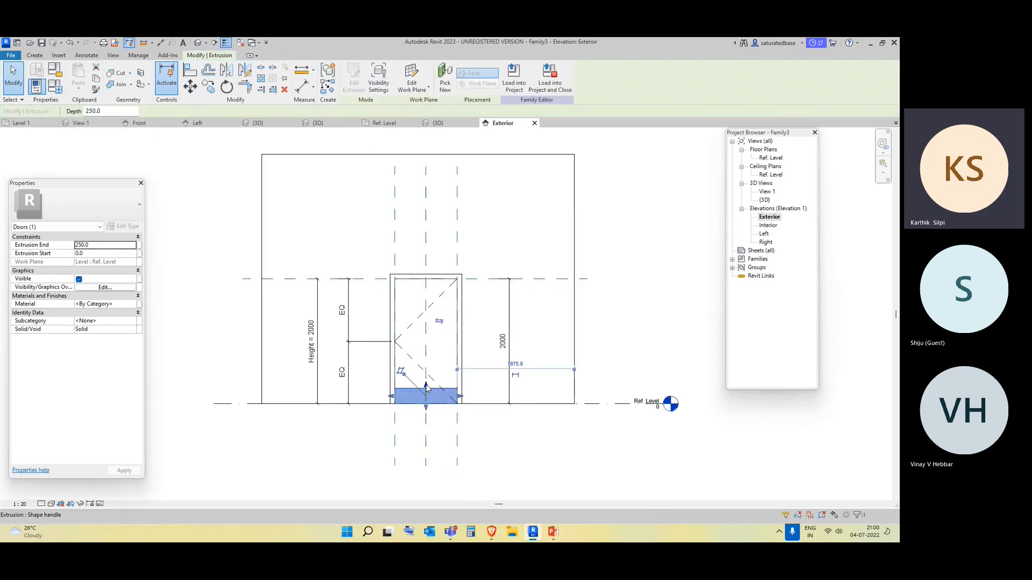
pyautogui.moveTo(425, 359); pyautogui.dragTo(437, 272)
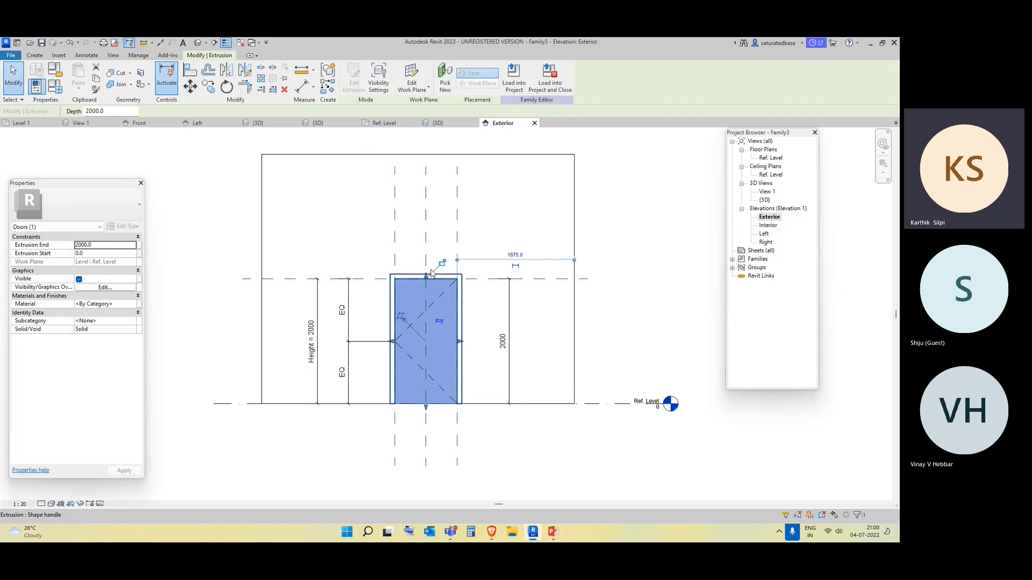
pyautogui.click(443, 263)
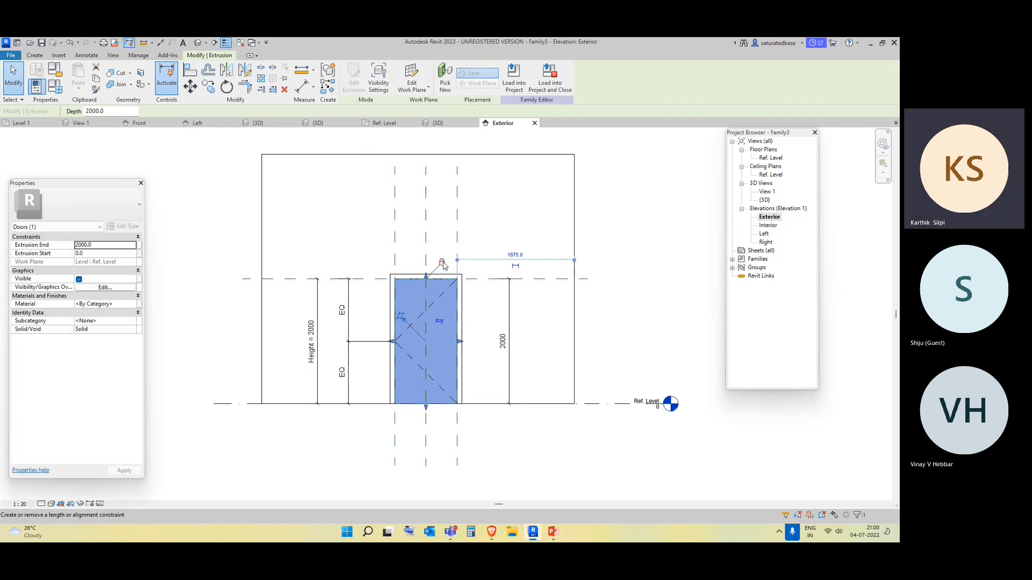
# Show the family in the 3D view and inspect the new panel inside the door frame from the front
pyautogui.click(198, 42)
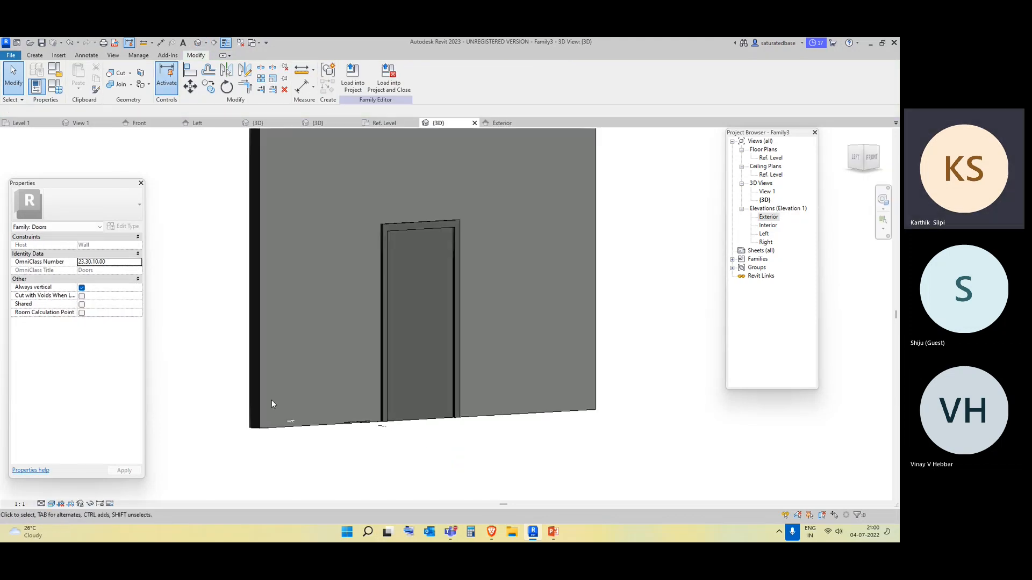
pyautogui.keyDown('shift'); pyautogui.moveTo(289, 446); pyautogui.dragTo(360, 456, button='middle'); pyautogui.keyUp('shift')
pyautogui.click(420, 423)
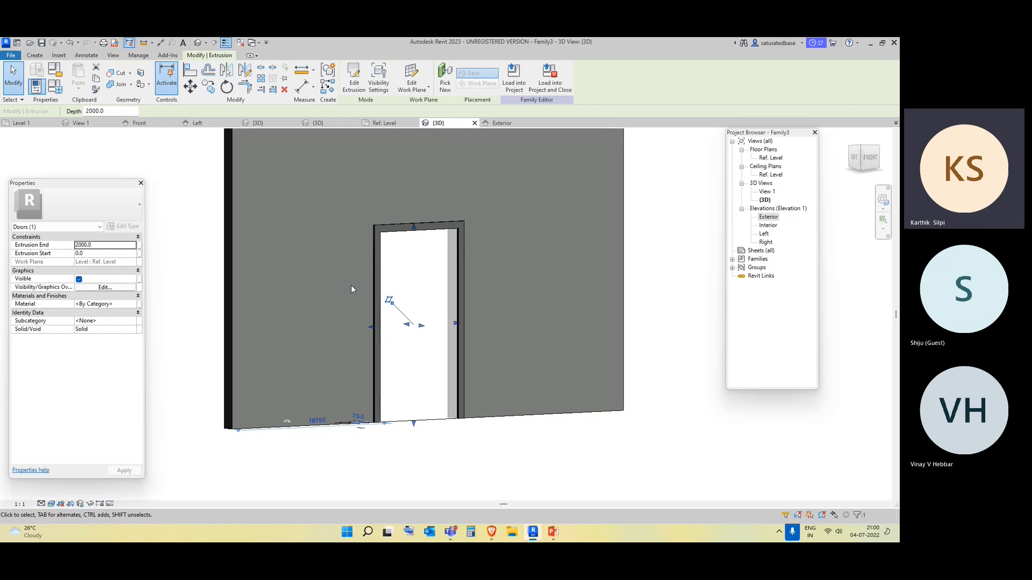
pyautogui.click(379, 452)
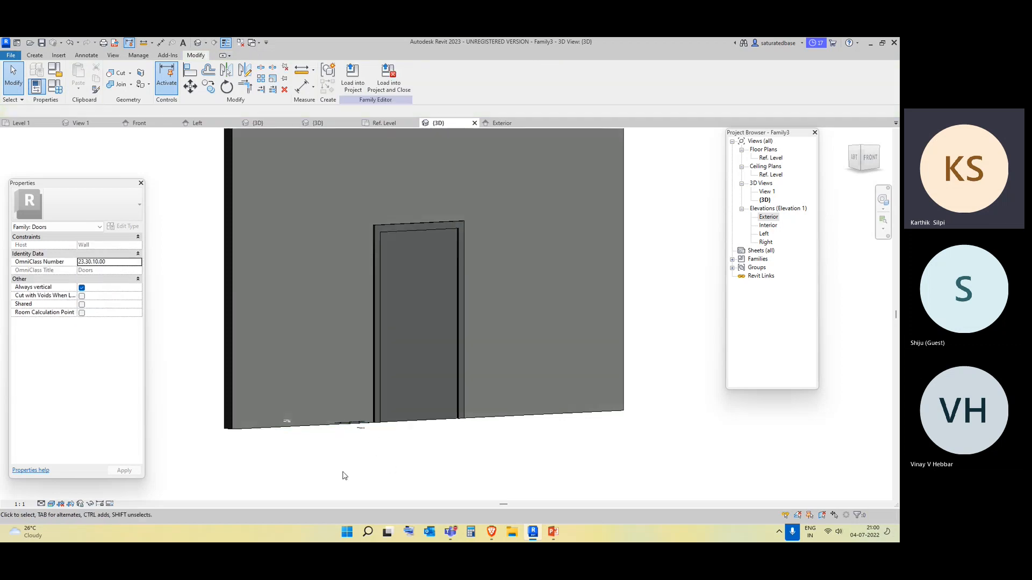
pyautogui.keyDown('shift'); pyautogui.moveTo(345, 475); pyautogui.dragTo(256, 487, button='middle'); pyautogui.keyUp('shift')
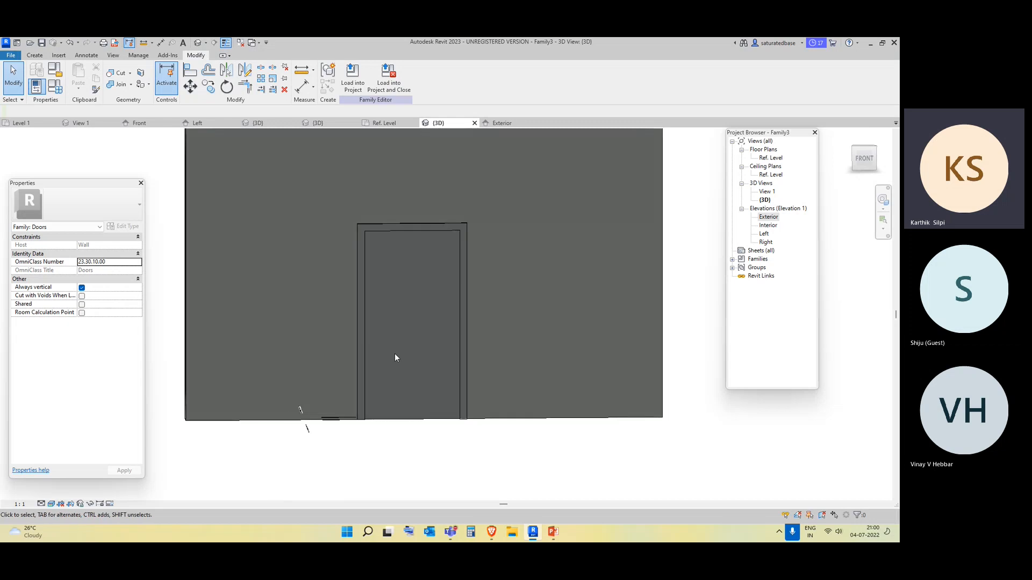
# Look through the materials available for the door panel, including Glass, and close the Material Browser without assigning one
pyautogui.click(434, 415)
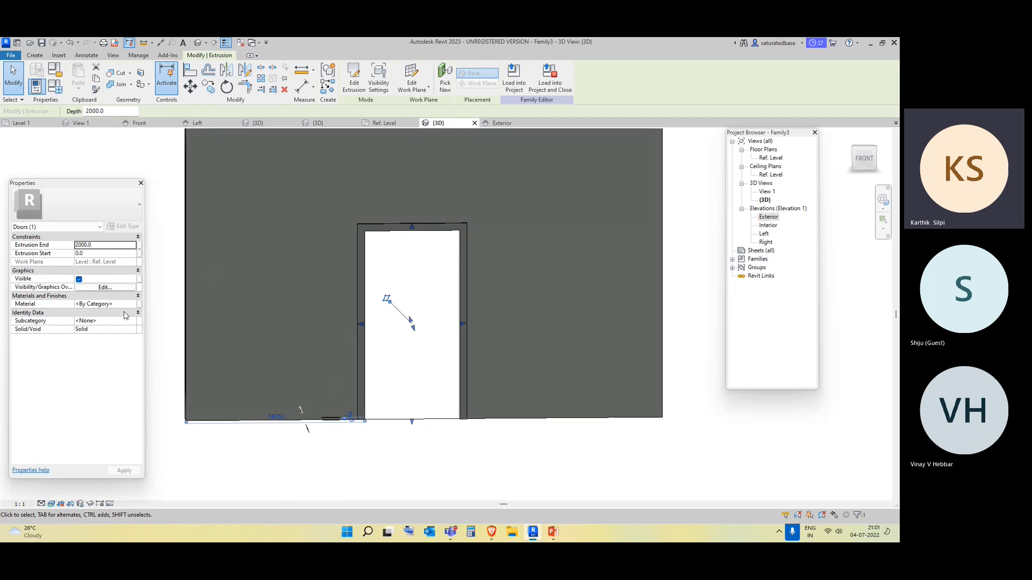
pyautogui.click(123, 304)
pyautogui.click(135, 304)
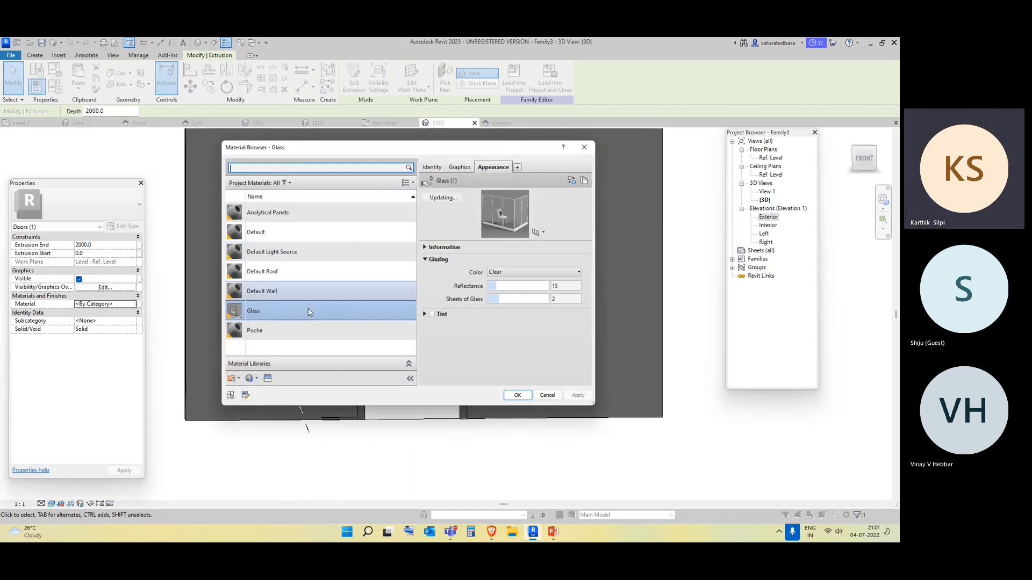
pyautogui.click(584, 147)
pyautogui.click(402, 440)
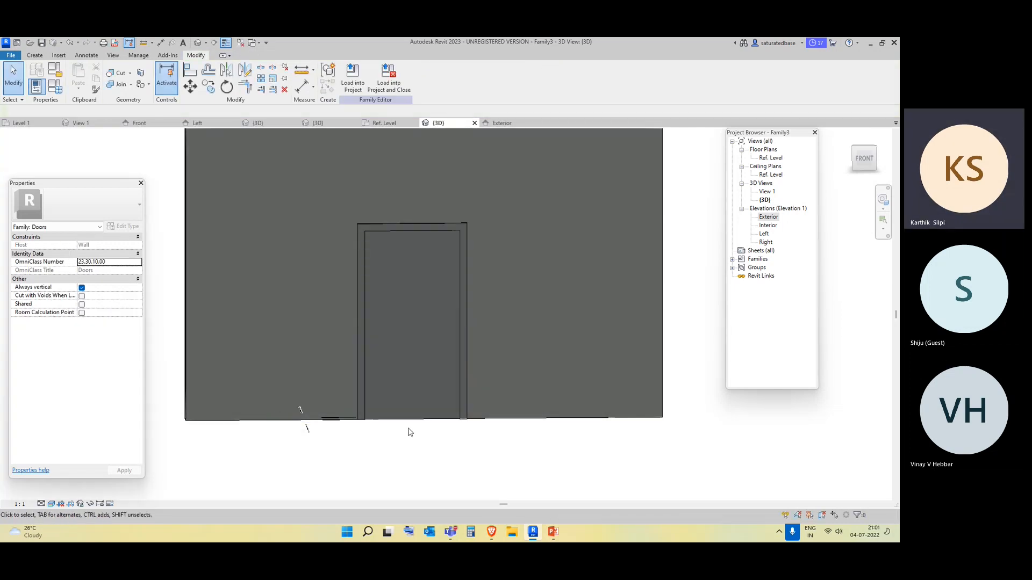
# In the Exterior elevation, start an extrusion and sketch a circle of about 10 mm radius near the door panel's right edge at mid-height
pyautogui.doubleClick(776, 217)
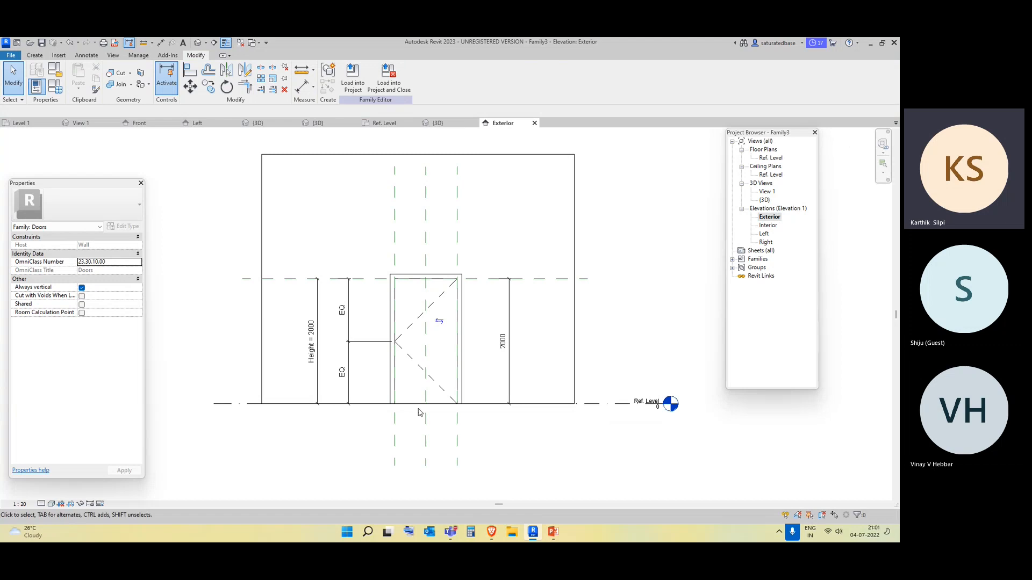
pyautogui.scroll(2, 420, 412)
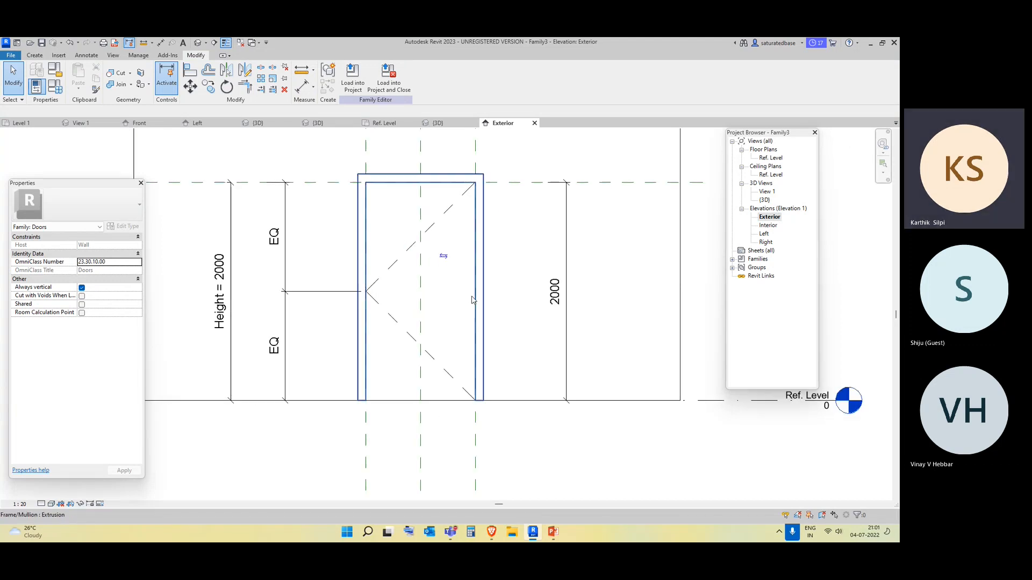
pyautogui.click(34, 55)
pyautogui.click(80, 78)
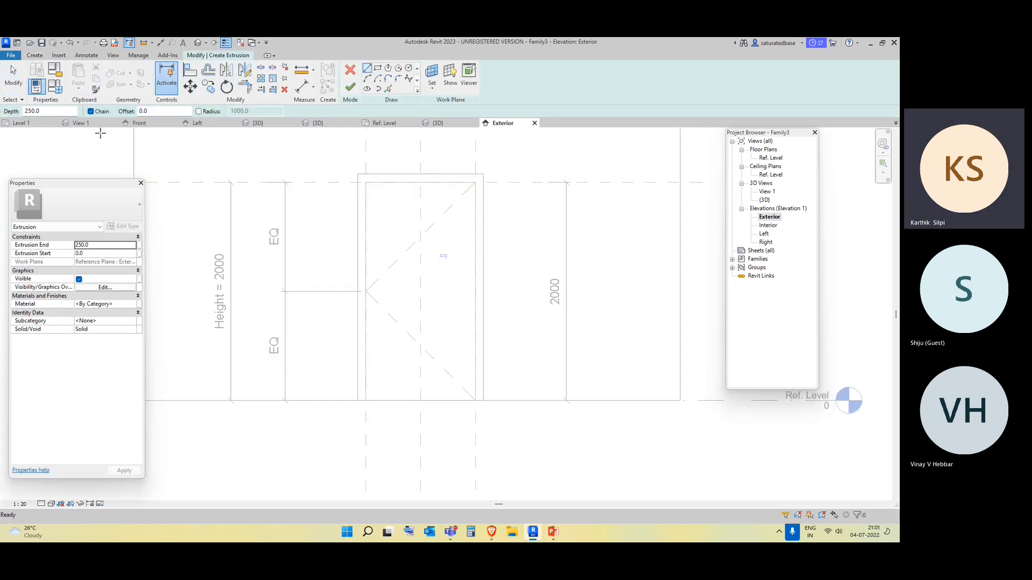
pyautogui.click(408, 68)
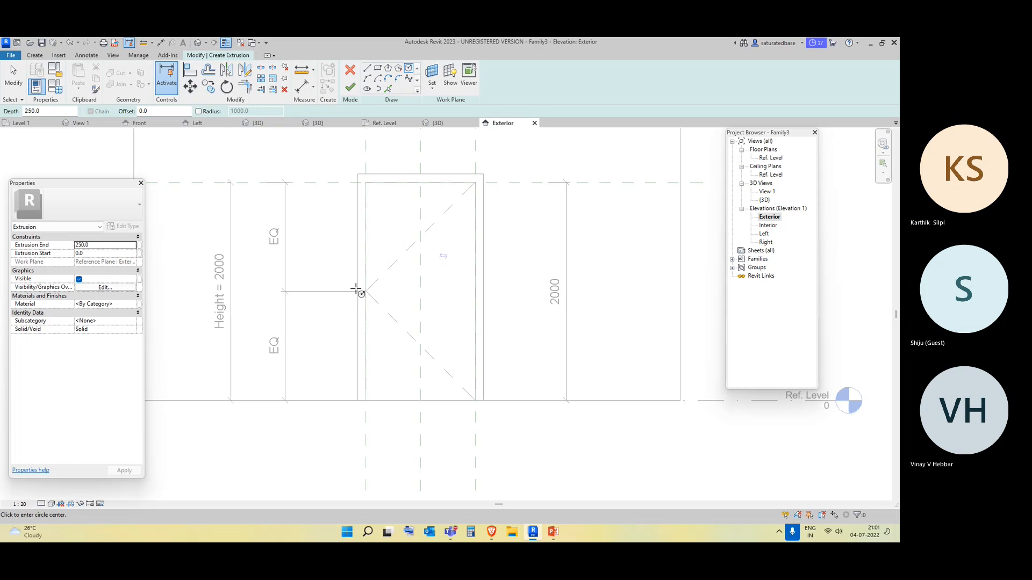
pyautogui.scroll(2, 467, 293)
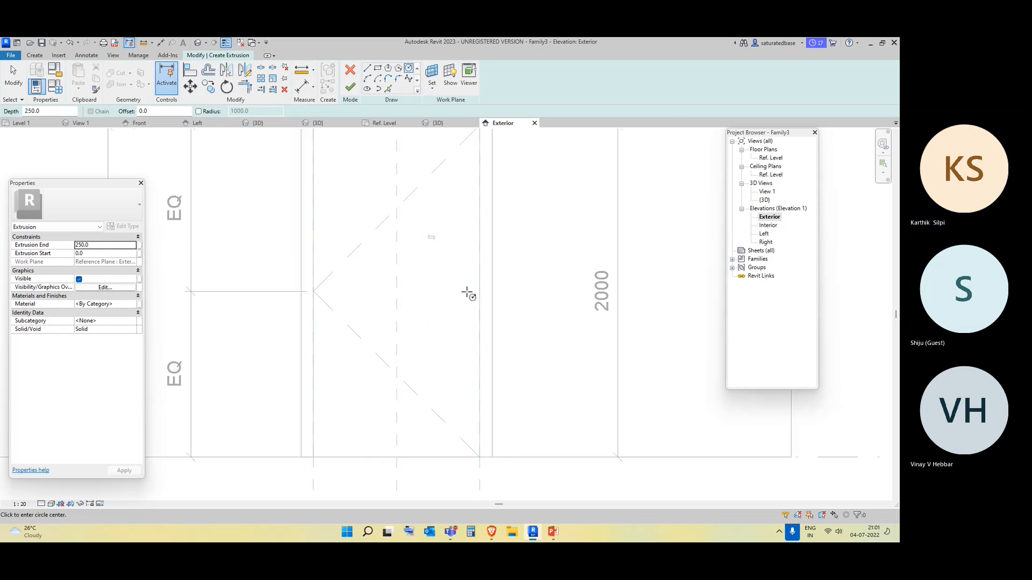
pyautogui.click(465, 294)
pyautogui.scroll(4, 470, 302)
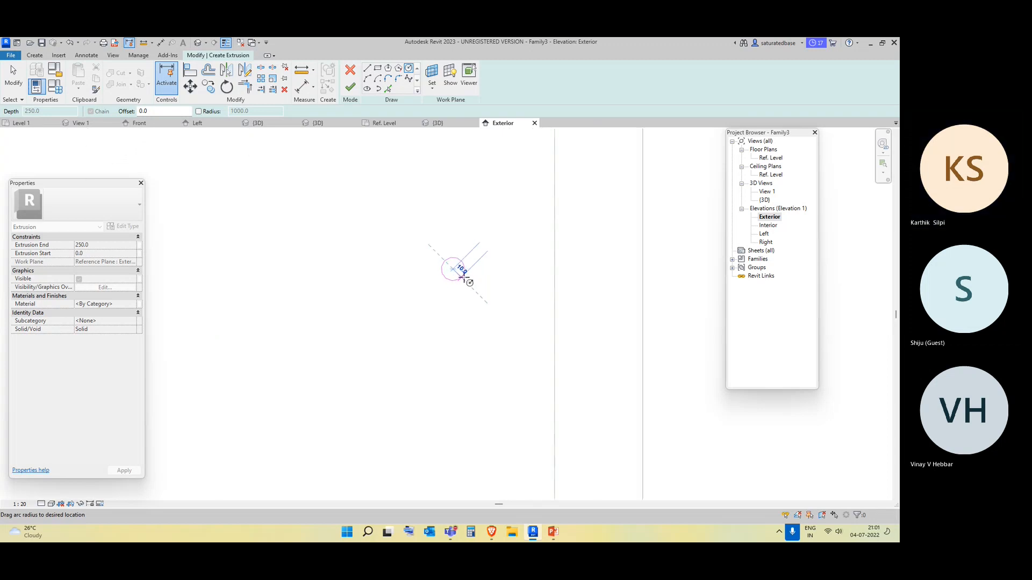
pyautogui.click(463, 277)
pyautogui.scroll(-3, 474, 359)
pyautogui.scroll(-2, 475, 359)
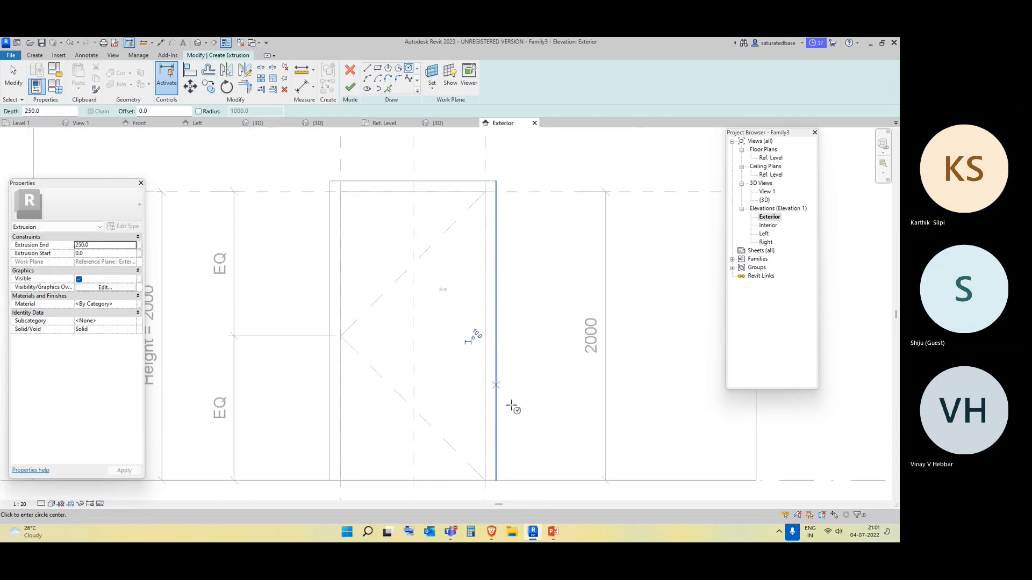
# Finish the circular extrusion at 250 depth and, in the Left elevation, move its start to 111.6
pyautogui.click(350, 87)
pyautogui.scroll(3, 473, 355)
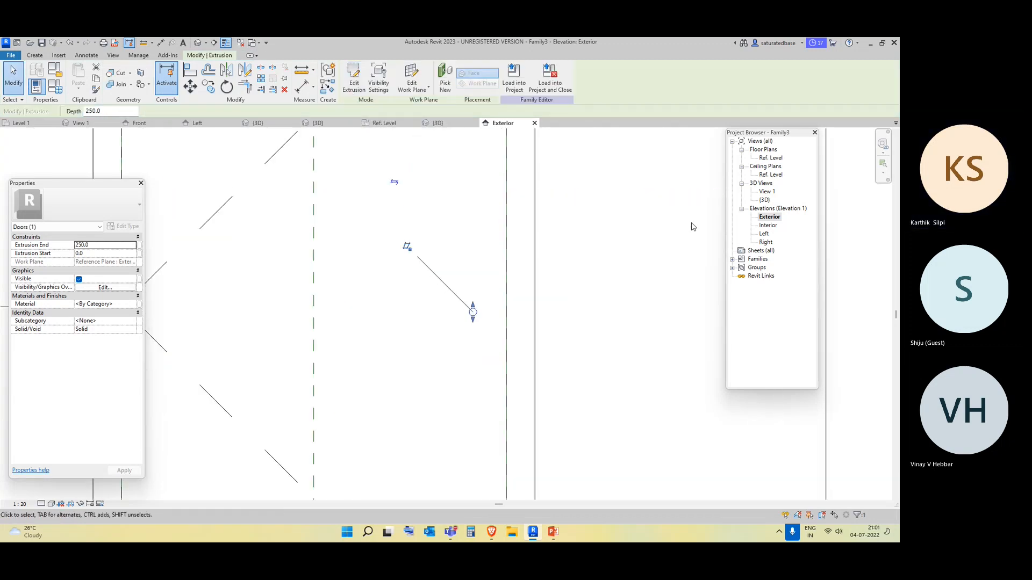
pyautogui.doubleClick(765, 235)
pyautogui.scroll(5, 474, 397)
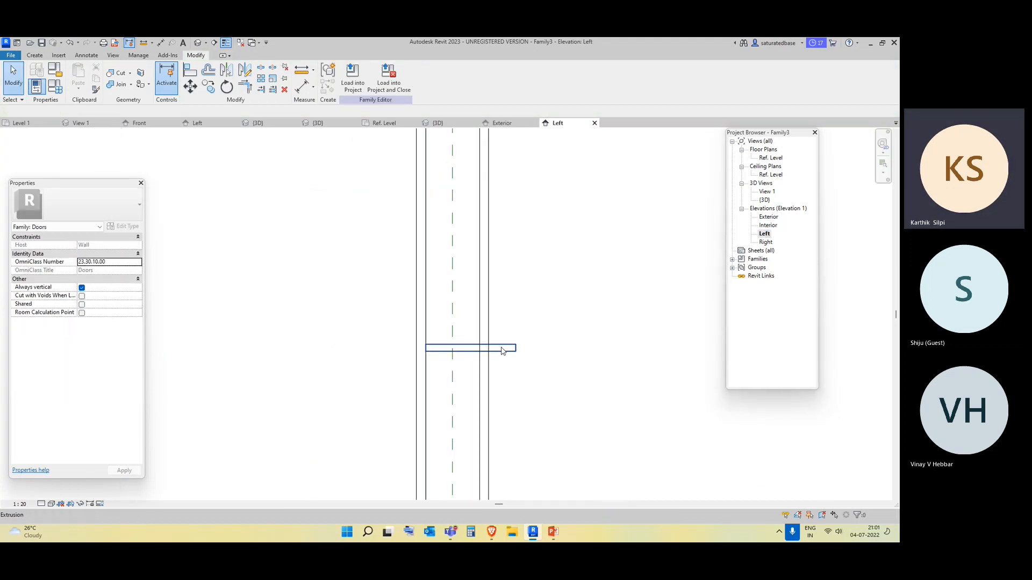
pyautogui.click(463, 352)
pyautogui.moveTo(425, 352); pyautogui.dragTo(461, 349)
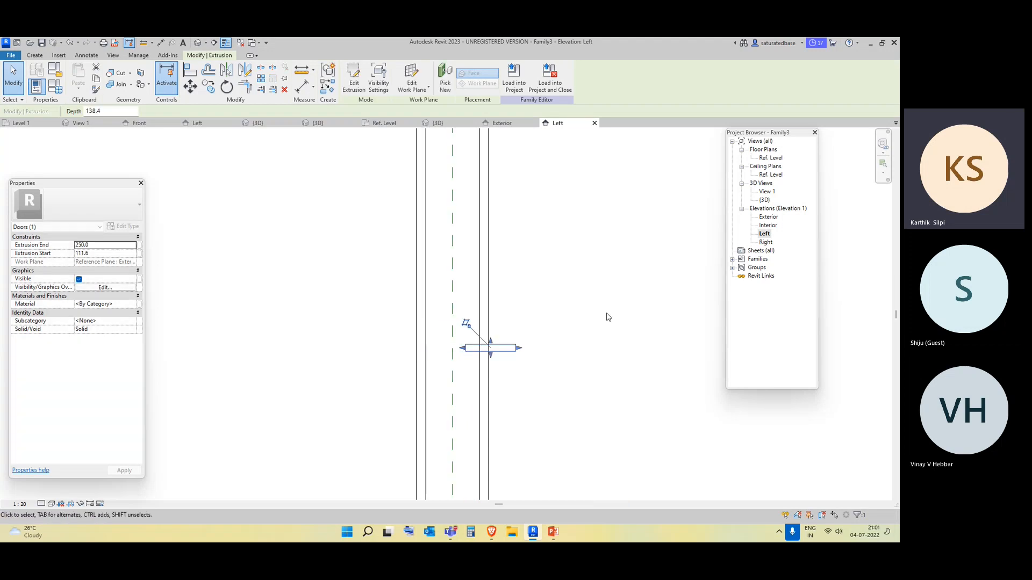
# In the Left elevation, reshape the cylinder to project about 86 mm outward from the wall's exterior face, and check it in 3D
pyautogui.doubleClick(769, 217)
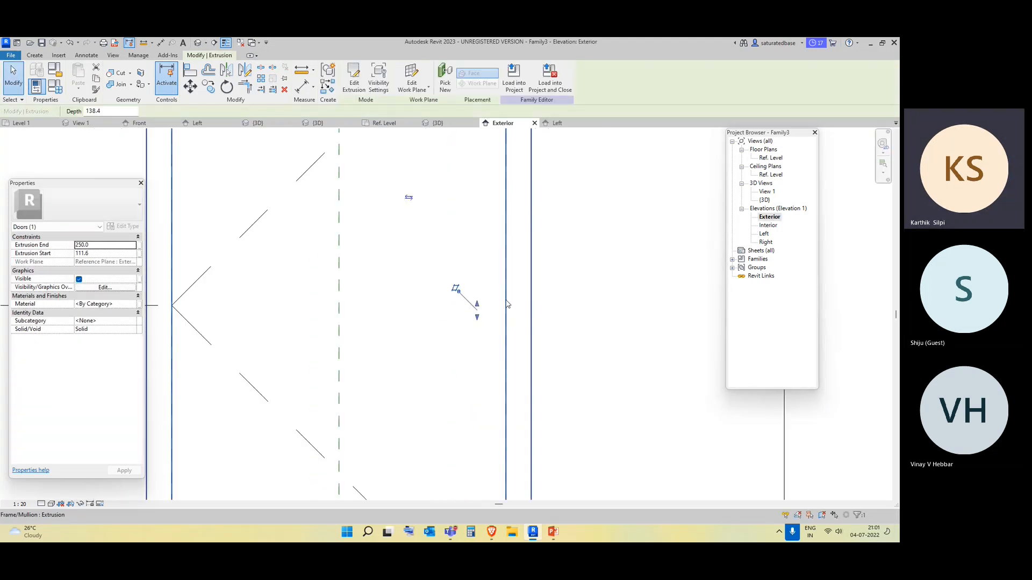
pyautogui.doubleClick(764, 234)
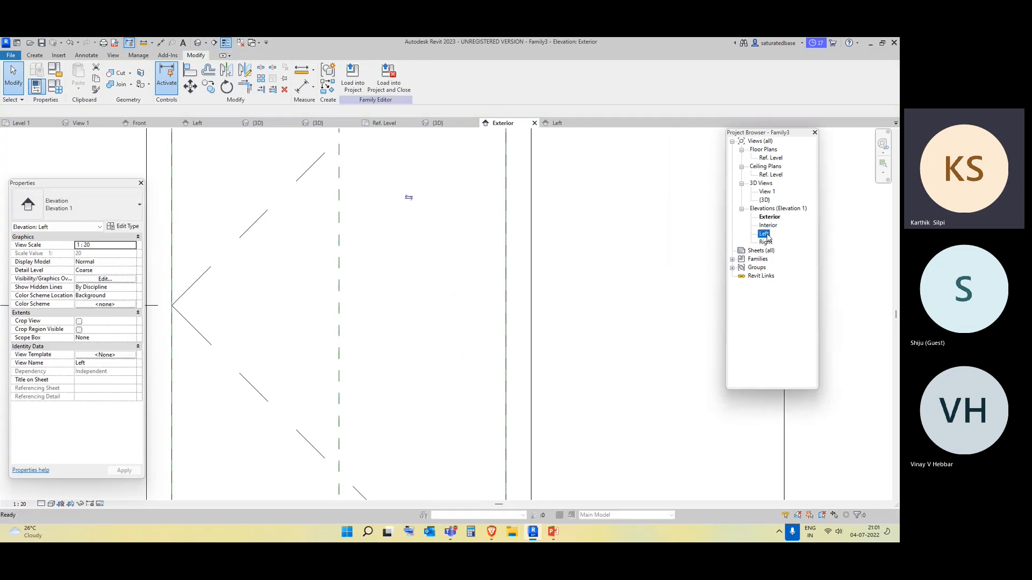
pyautogui.moveTo(464, 349); pyautogui.dragTo(395, 348)
pyautogui.moveTo(519, 348); pyautogui.dragTo(427, 349)
pyautogui.click(563, 396)
pyautogui.scroll(-2, 563, 396)
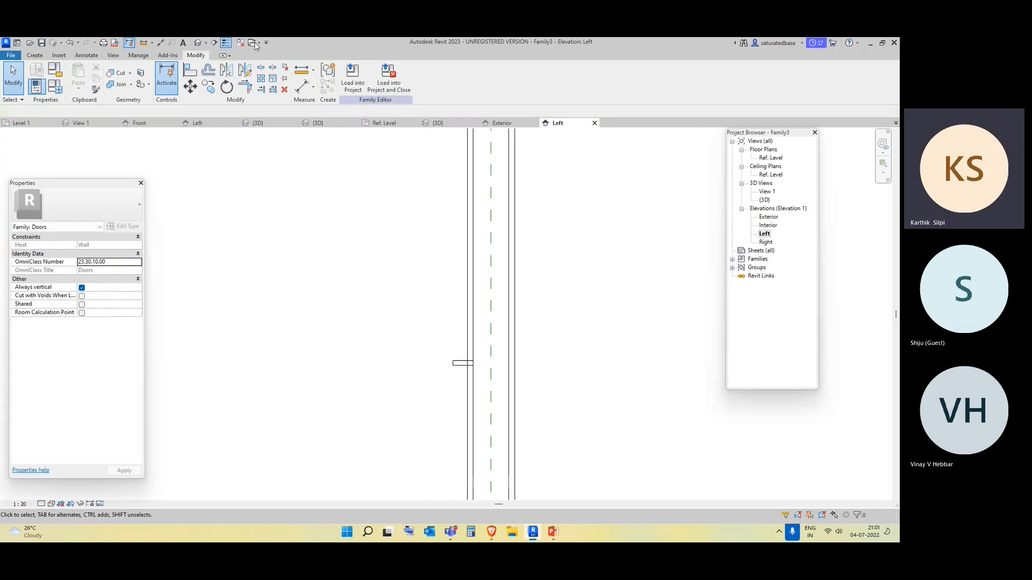
pyautogui.click(197, 43)
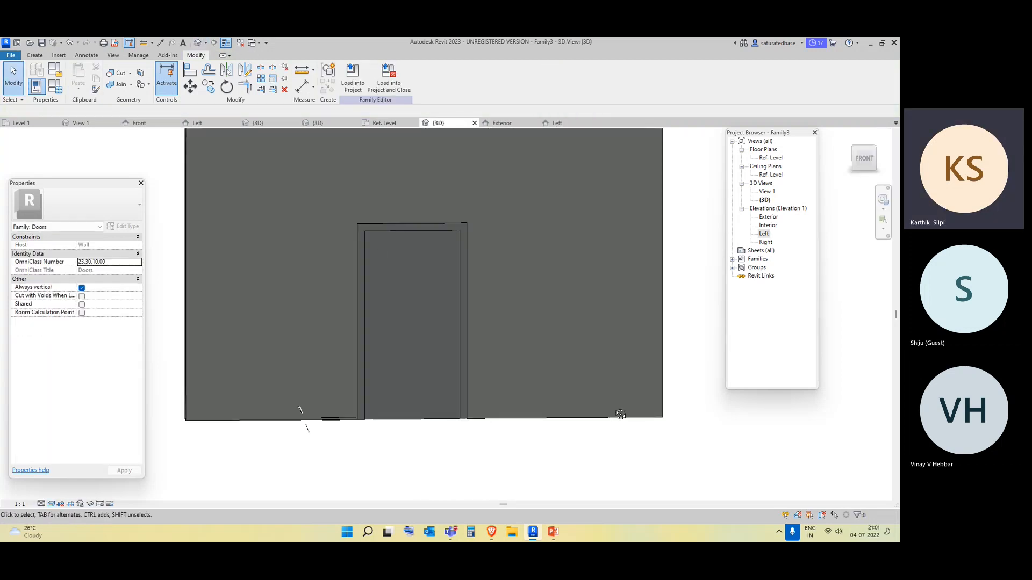
pyautogui.keyDown('shift'); pyautogui.moveTo(620, 414); pyautogui.dragTo(459, 386, button='middle'); pyautogui.keyUp('shift')
pyautogui.scroll(3, 466, 343)
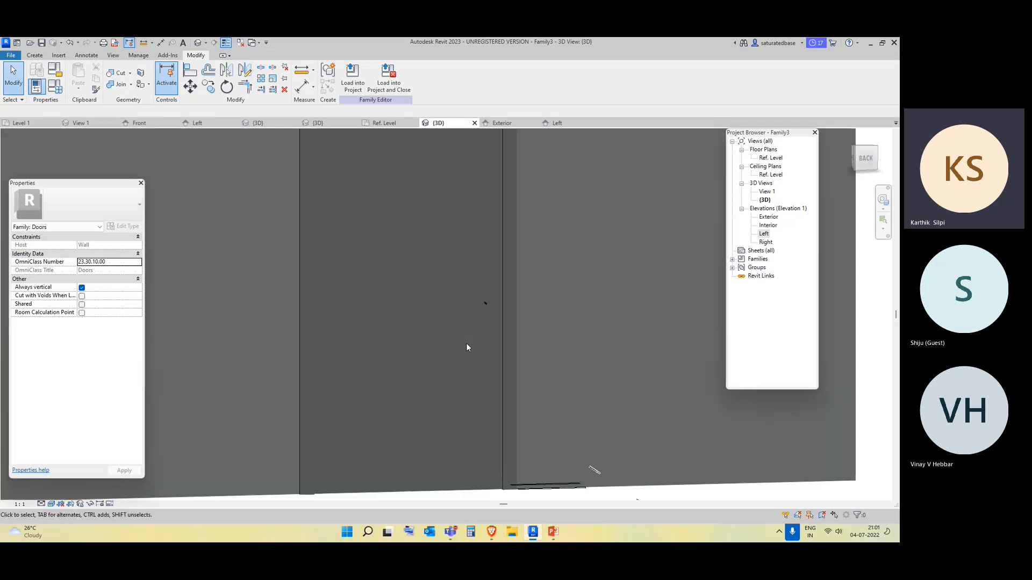
pyautogui.scroll(2, 487, 304)
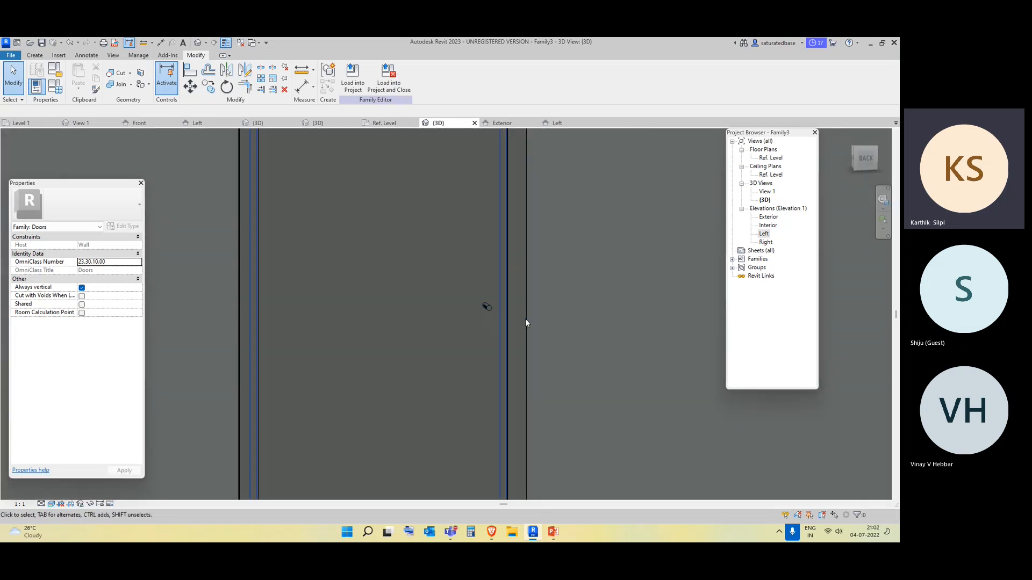
# In the Exterior elevation, start a new extrusion and sketch an S-shaped spline about 63 mm long, descending from the handle circle's top toward the door's centre
pyautogui.doubleClick(768, 217)
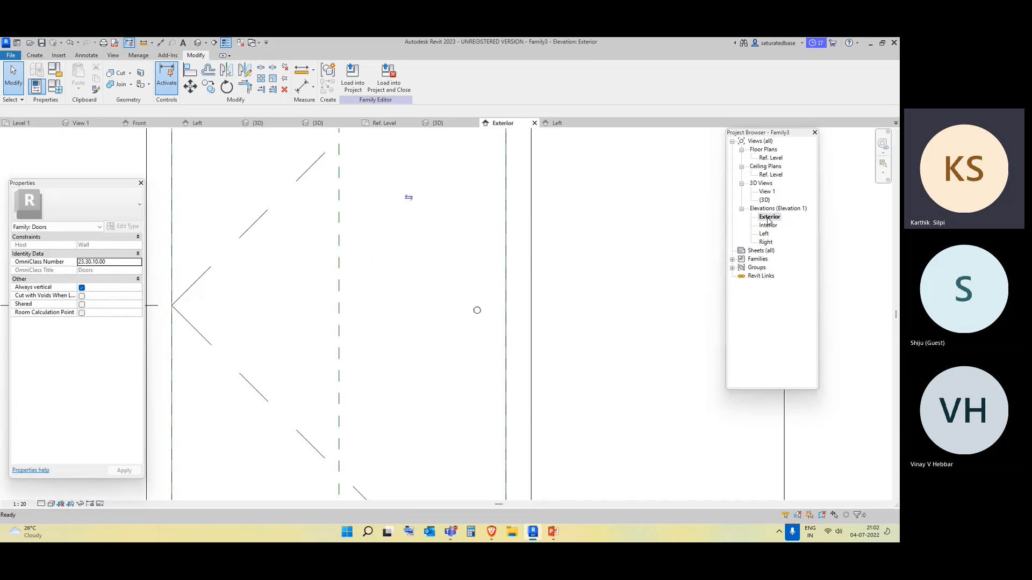
pyautogui.scroll(-1, 458, 332)
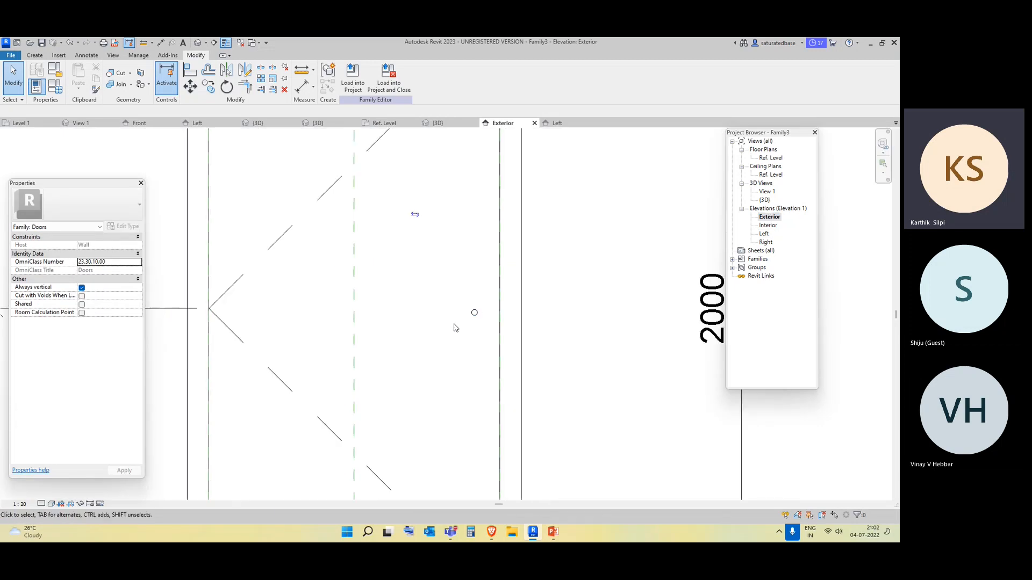
pyautogui.click(40, 59)
pyautogui.click(79, 77)
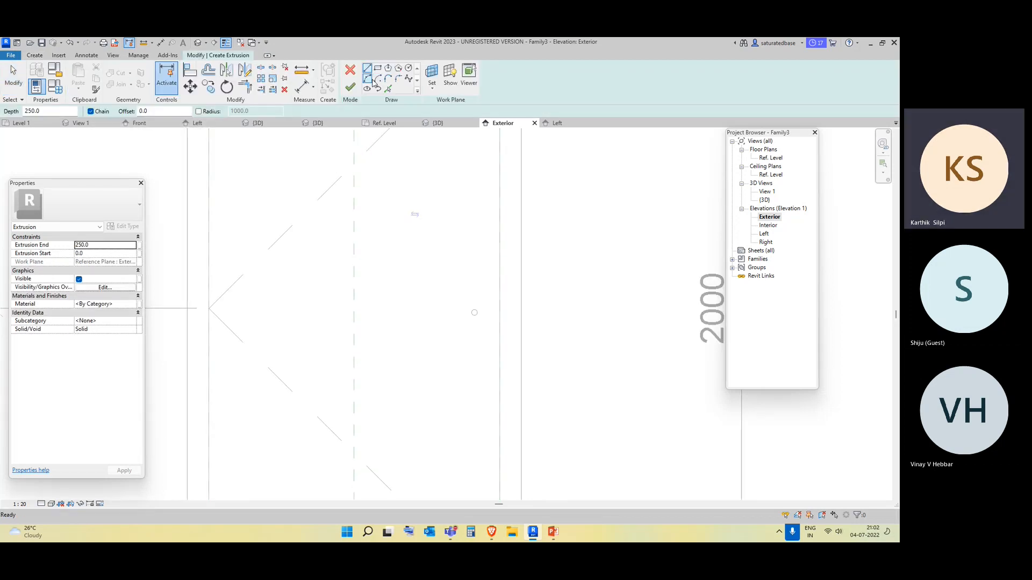
pyautogui.click(409, 79)
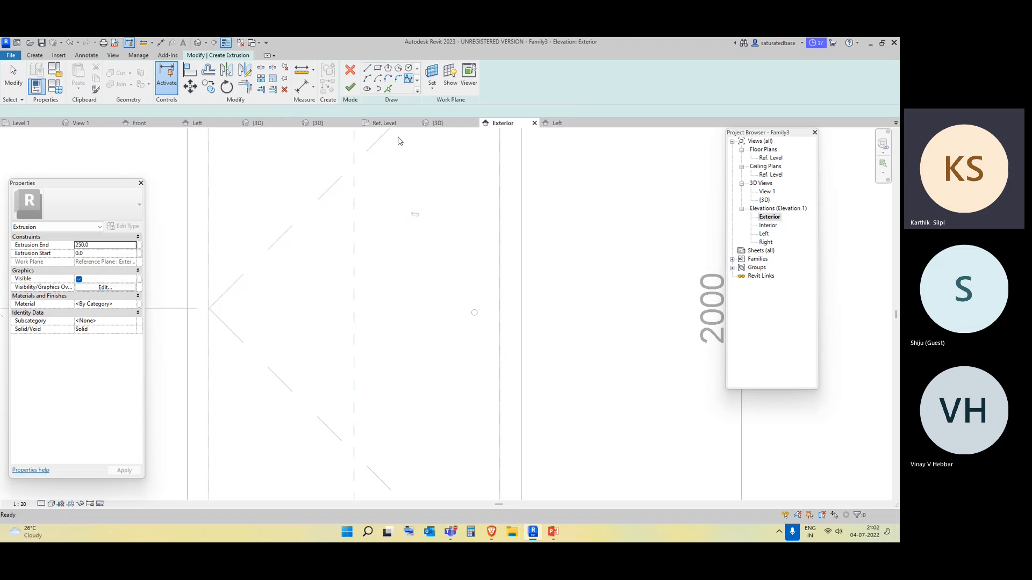
pyautogui.scroll(3, 419, 256)
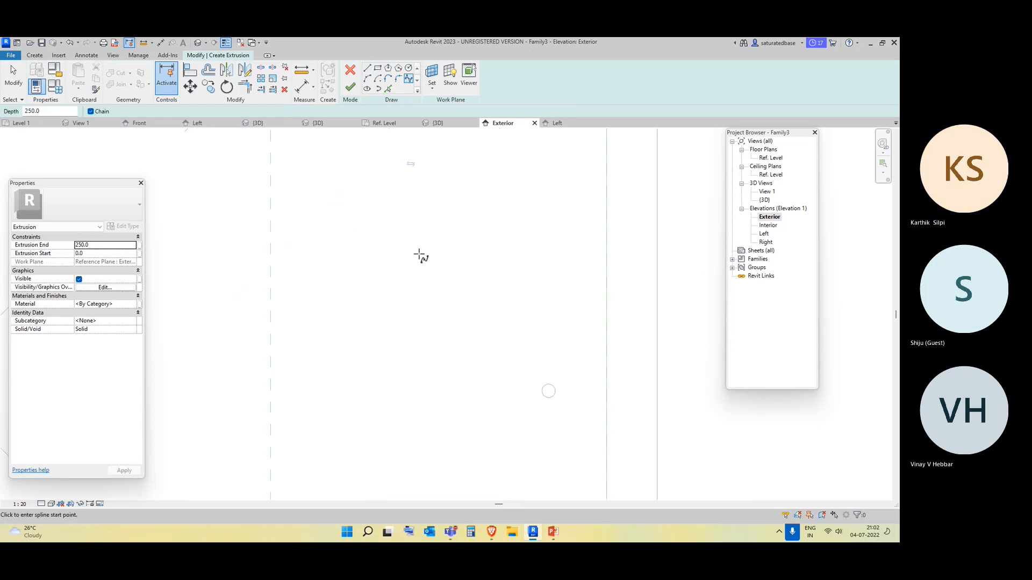
pyautogui.click(548, 388)
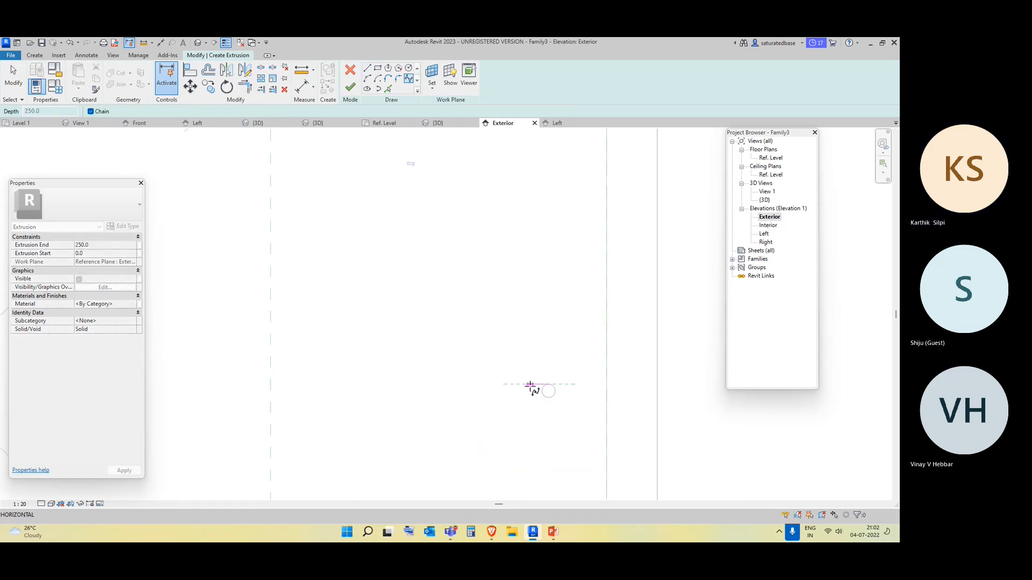
pyautogui.scroll(2, 530, 386)
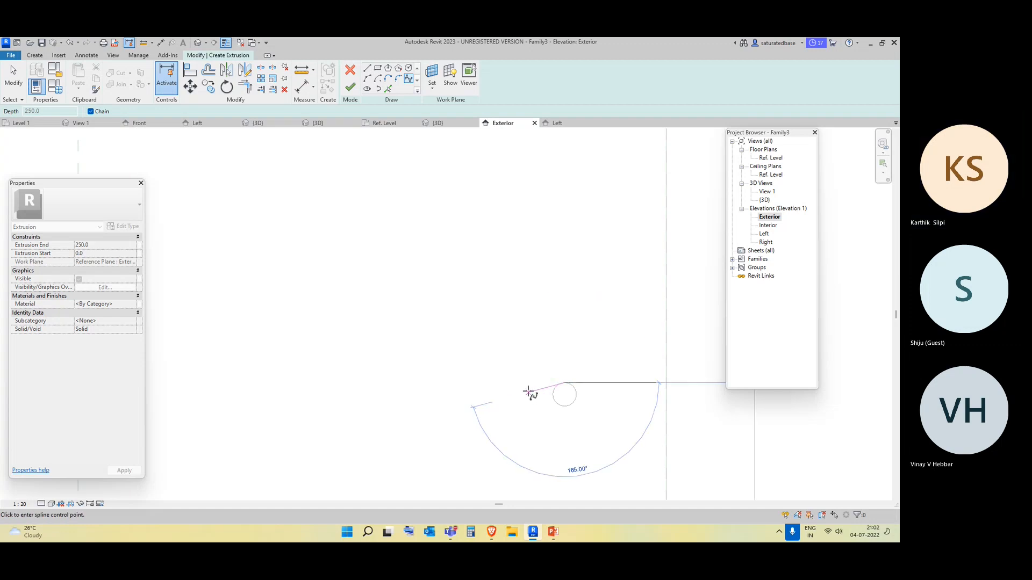
pyautogui.click(528, 392)
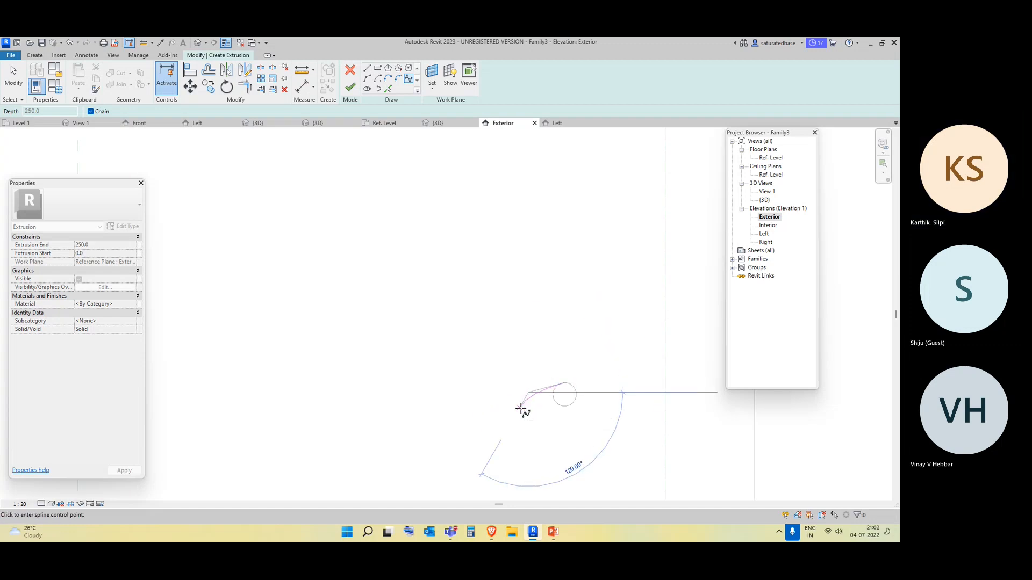
pyautogui.click(511, 415)
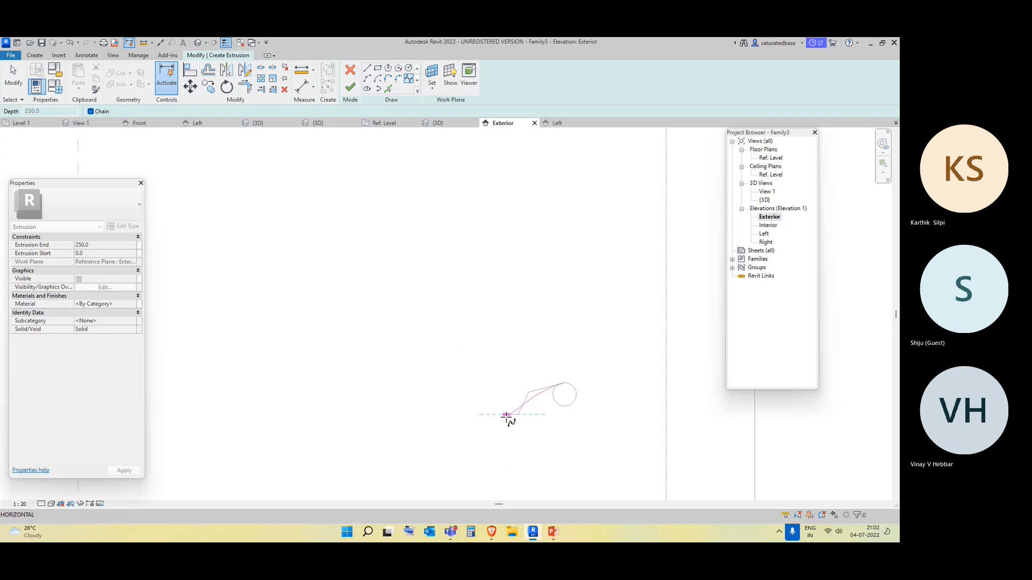
pyautogui.click(506, 415)
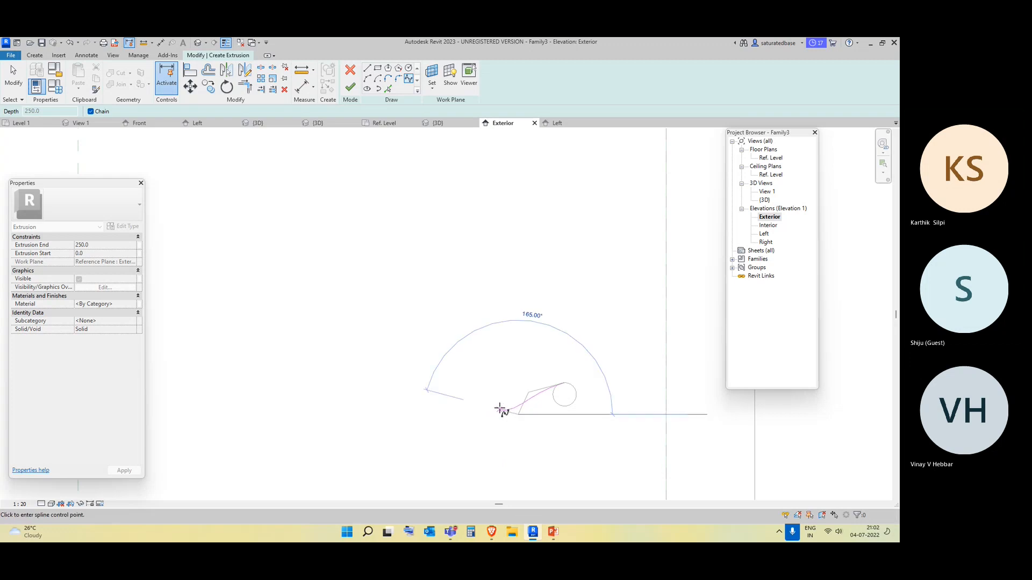
pyautogui.click(498, 408)
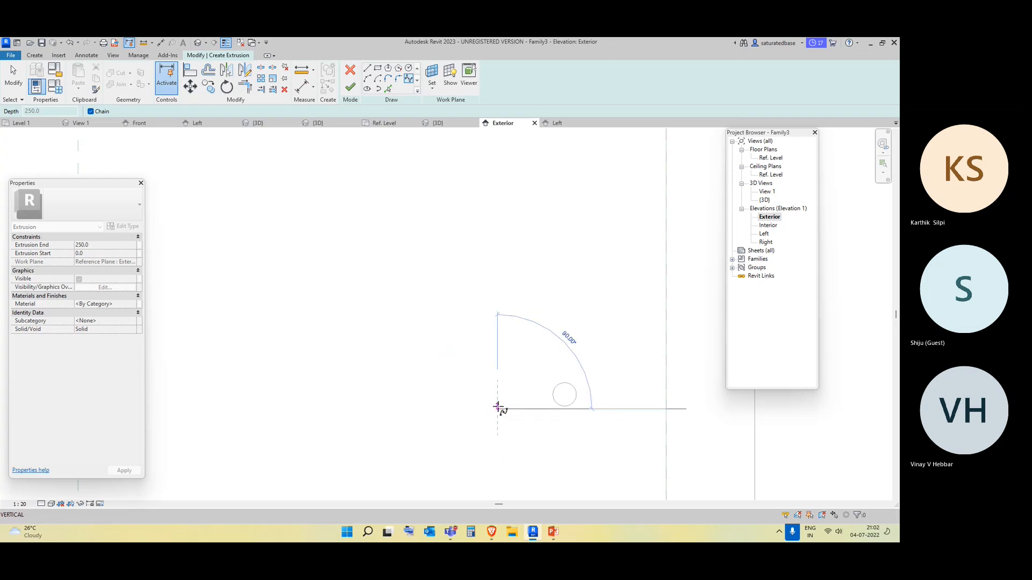
pyautogui.press('Escape')
pyautogui.press('Escape')
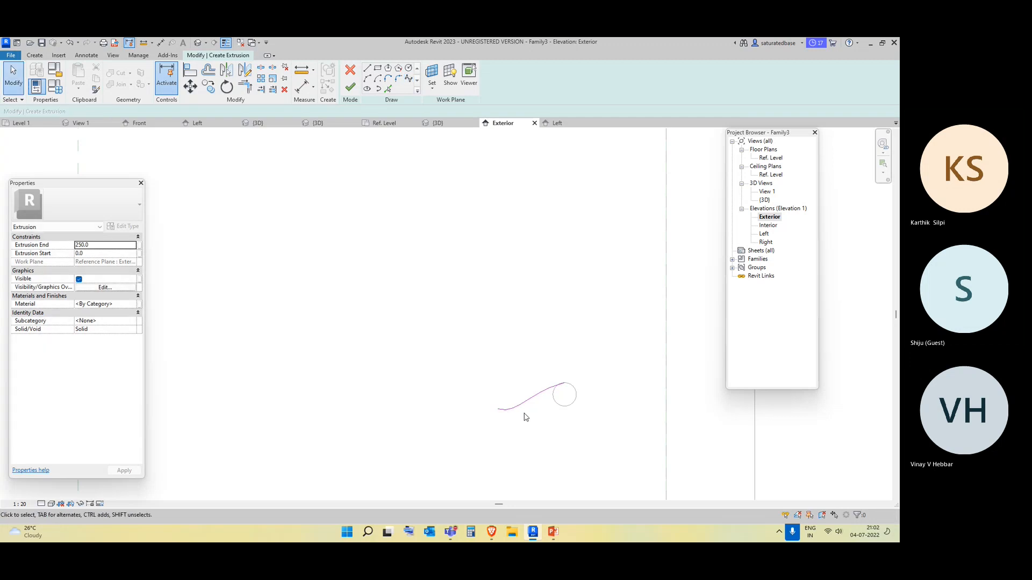
# Copy the spline straight down from the circle's top to its centre
pyautogui.click(523, 400)
pyautogui.scroll(2, 529, 419)
pyautogui.moveTo(556, 428); pyautogui.dragTo(498, 350, button='middle')
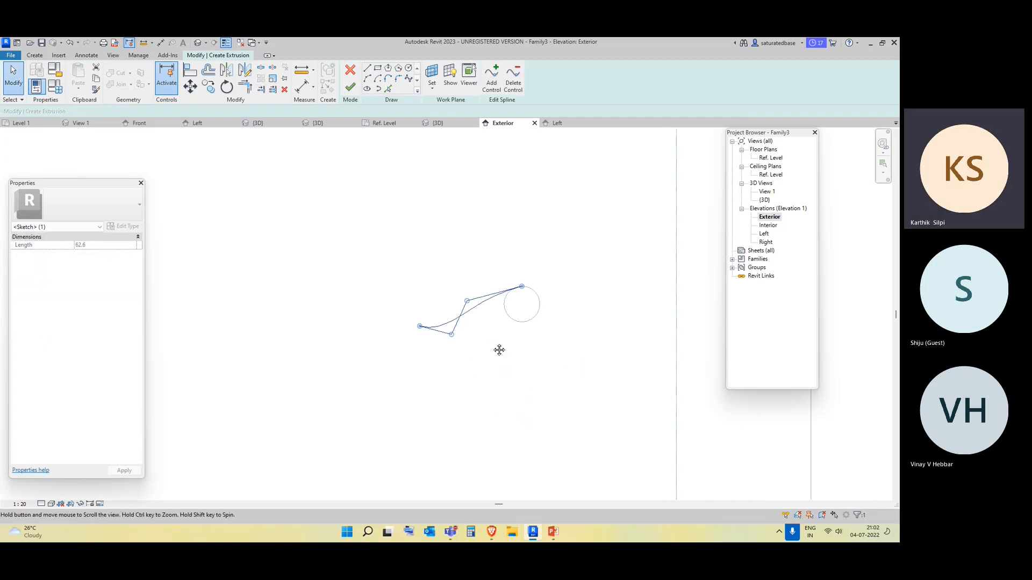
pyautogui.click(208, 86)
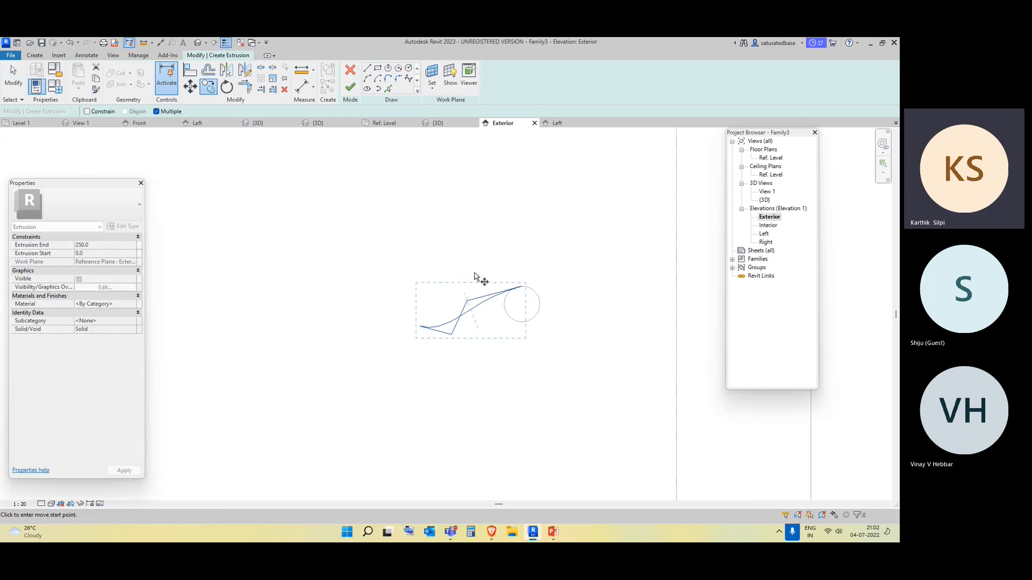
pyautogui.click(521, 288)
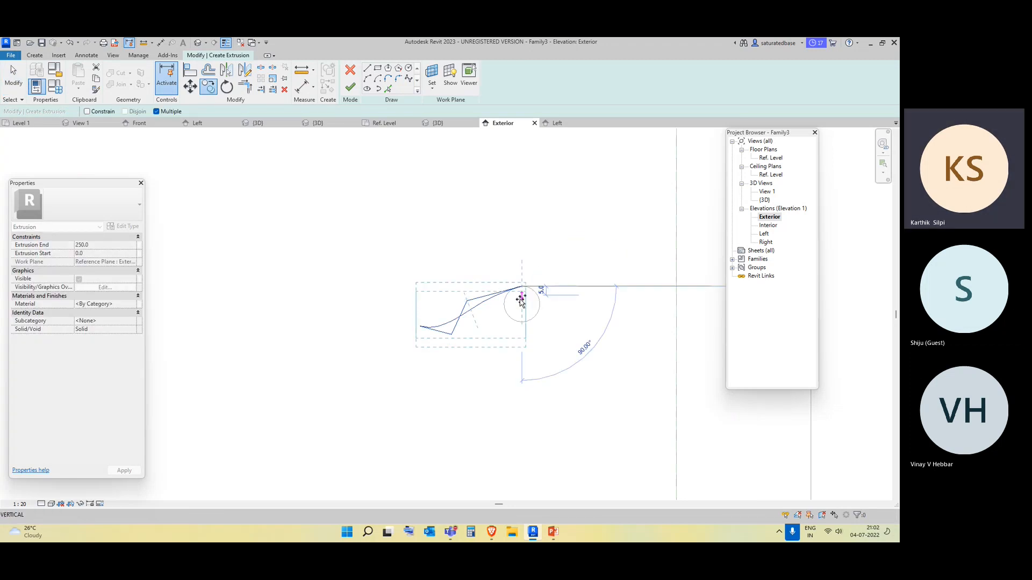
pyautogui.click(521, 306)
pyautogui.press('Escape')
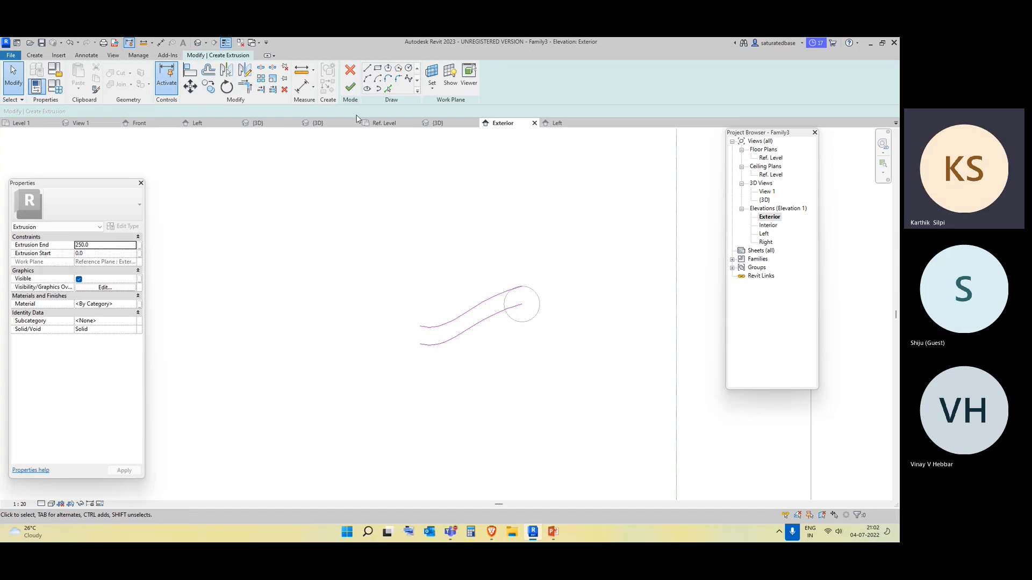
# Close both ends of the two splines with vertical lines and finish the lever extrusion at 250 depth
pyautogui.click(368, 69)
pyautogui.click(420, 344)
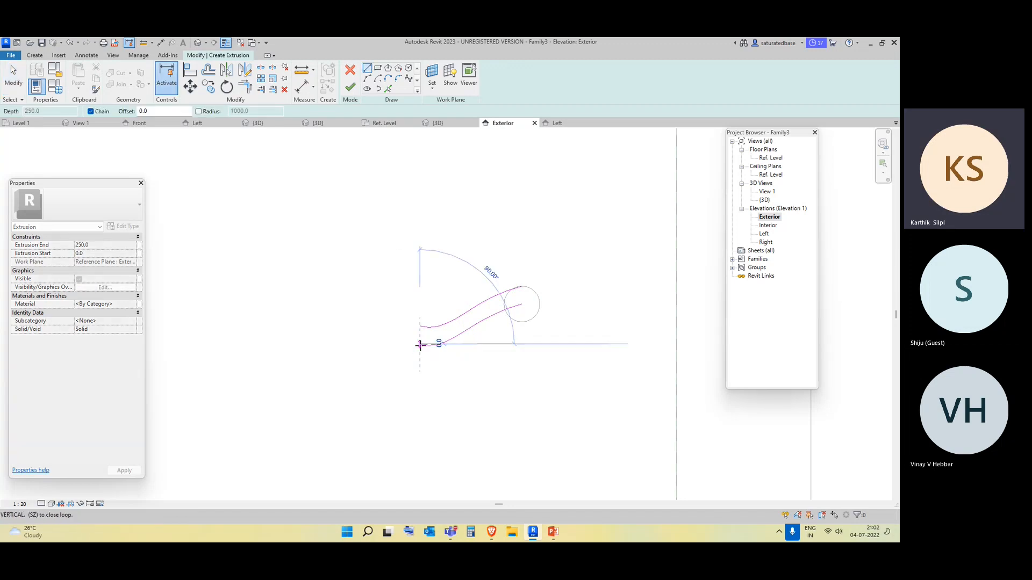
pyautogui.click(419, 327)
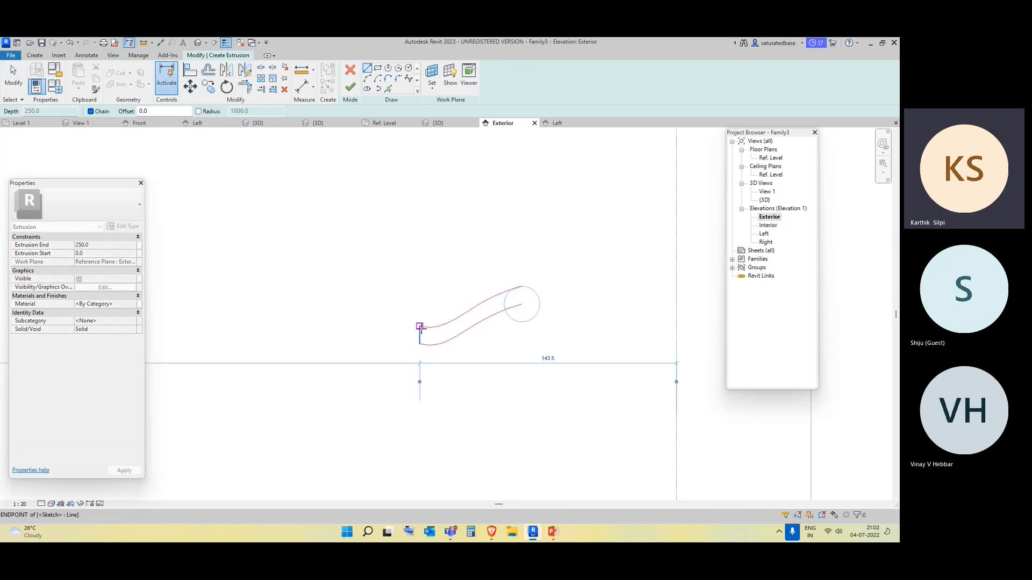
pyautogui.click(521, 305)
pyautogui.click(521, 286)
pyautogui.press('Escape')
pyautogui.press('Escape')
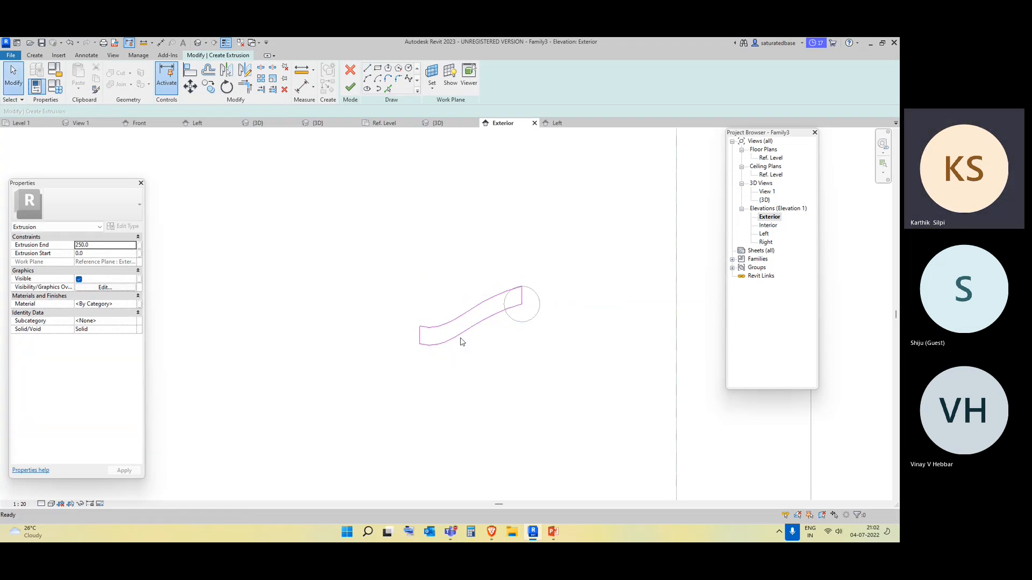
pyautogui.click(348, 89)
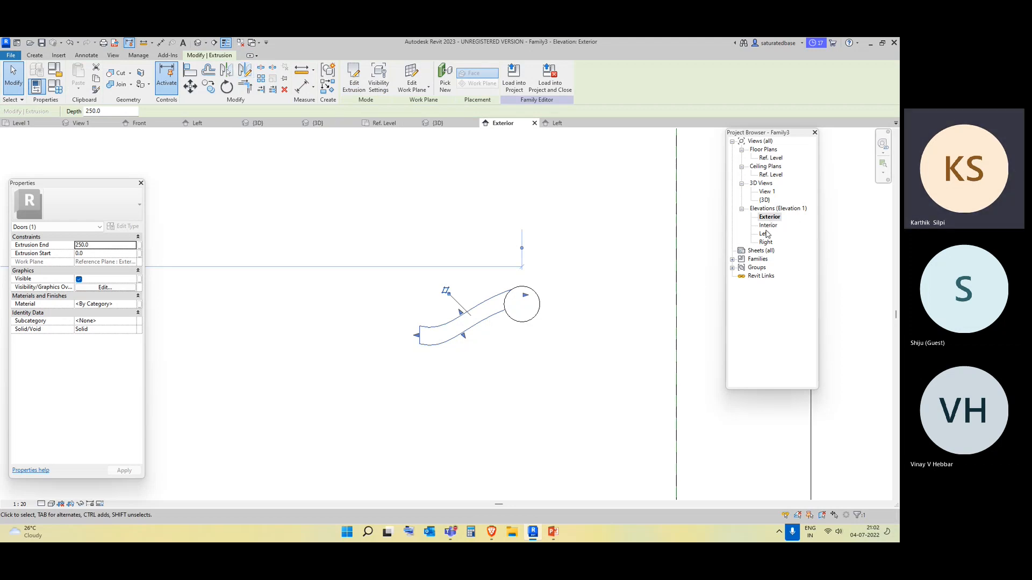
# In the Left elevation, align the lever extrusion's start with the cylinder's outer end at -86.1 and shorten it to a thin lever outside the door
pyautogui.doubleClick(764, 235)
pyautogui.scroll(4, 490, 390)
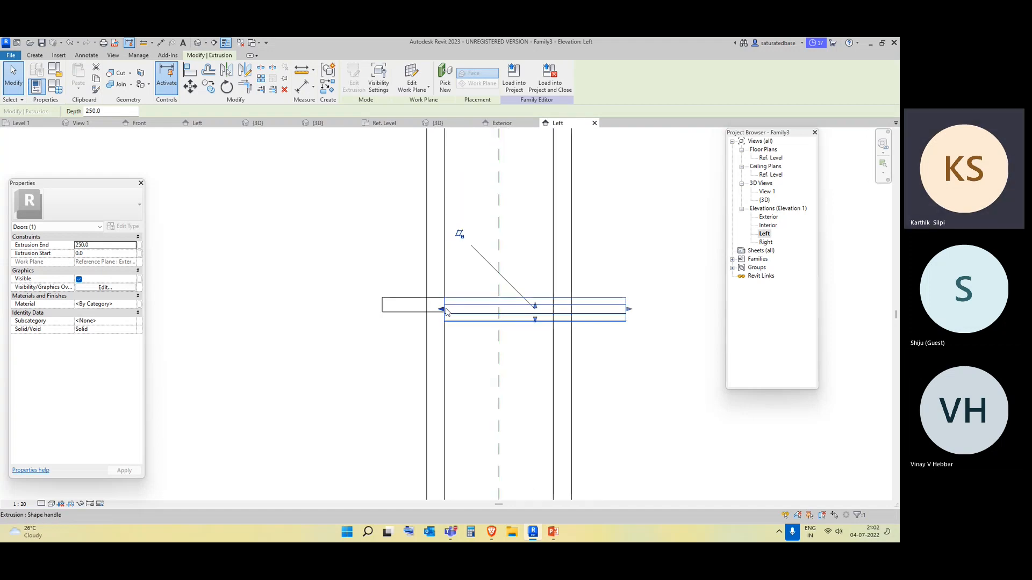
pyautogui.moveTo(442, 310); pyautogui.dragTo(382, 312)
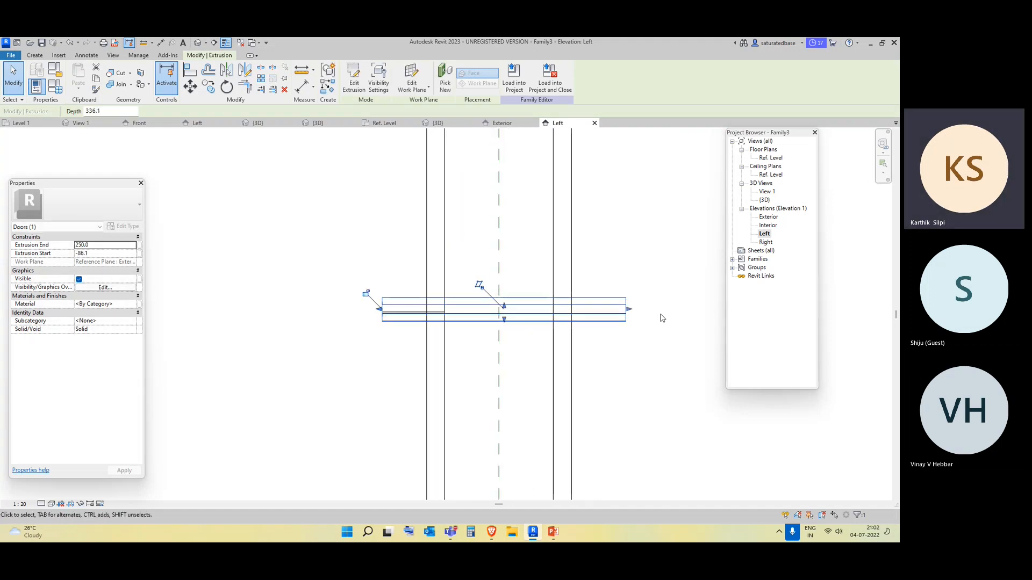
pyautogui.moveTo(630, 310); pyautogui.dragTo(401, 339)
pyautogui.click(355, 373)
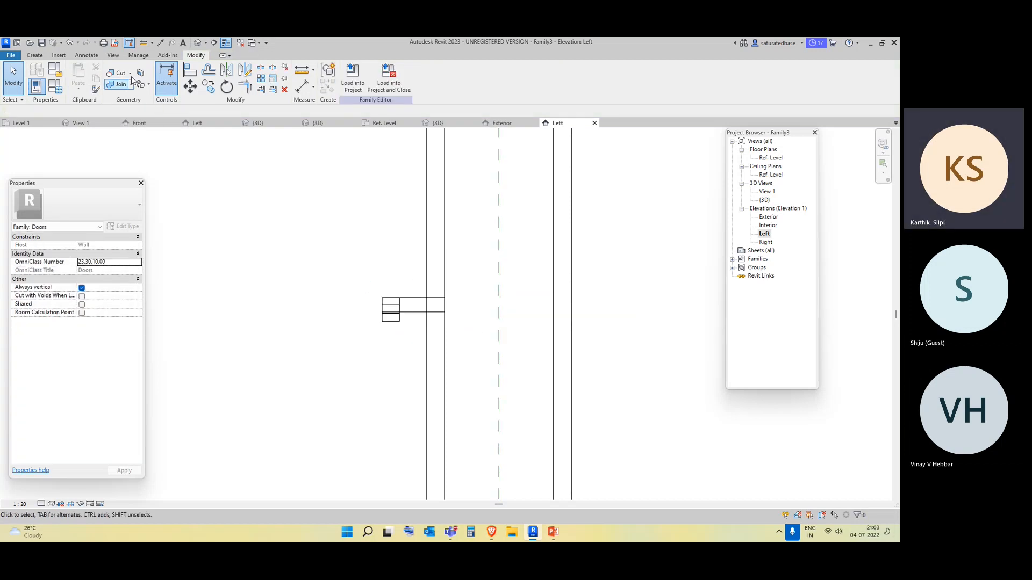
# Examine the lever and cylinder of the door handle up close in 3D from different angles
pyautogui.click(198, 43)
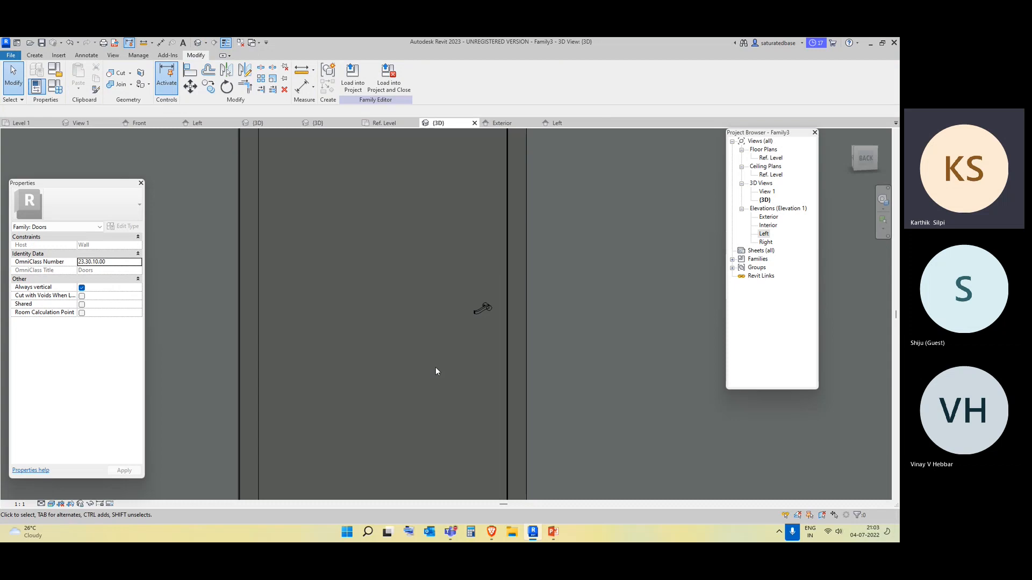
pyautogui.keyDown('shift'); pyautogui.moveTo(441, 368); pyautogui.dragTo(526, 369, button='middle'); pyautogui.keyUp('shift')
pyautogui.scroll(5, 450, 309)
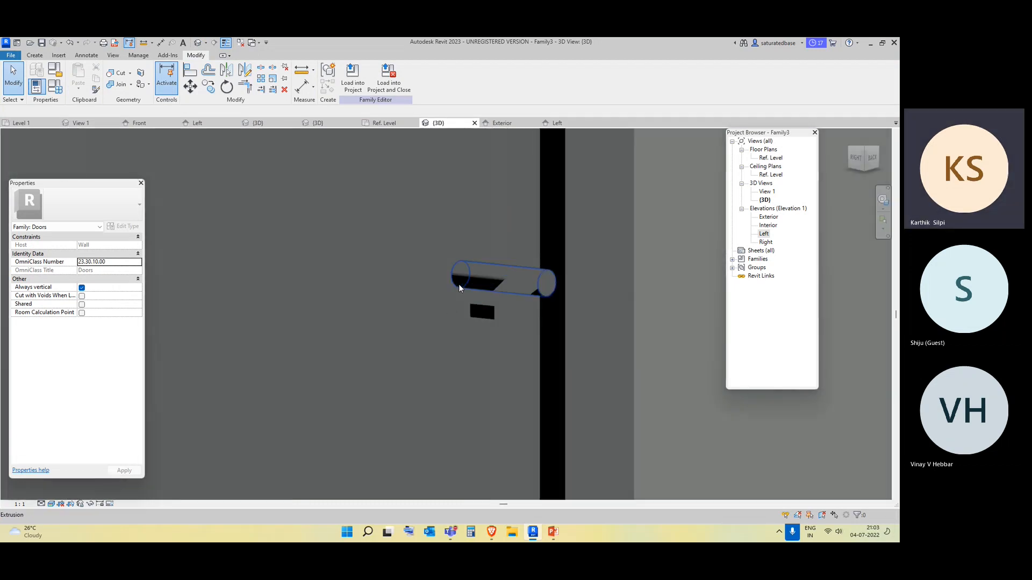
pyautogui.keyDown('shift'); pyautogui.moveTo(459, 289); pyautogui.dragTo(618, 336, button='middle'); pyautogui.keyUp('shift')
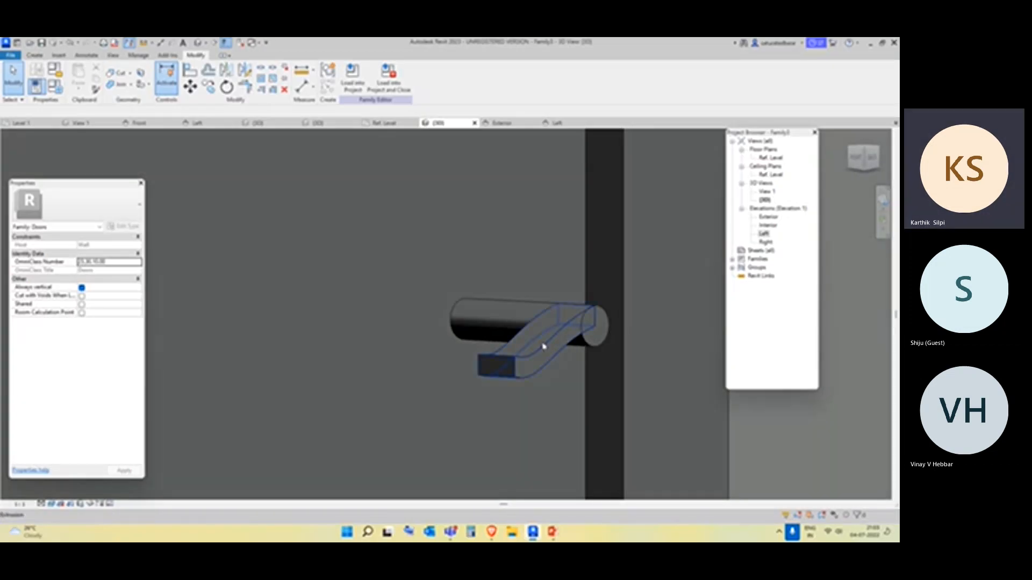
# Select the exterior handle cylinder in the Left elevation and open the Interior elevation focused on the door opening
pyautogui.doubleClick(762, 234)
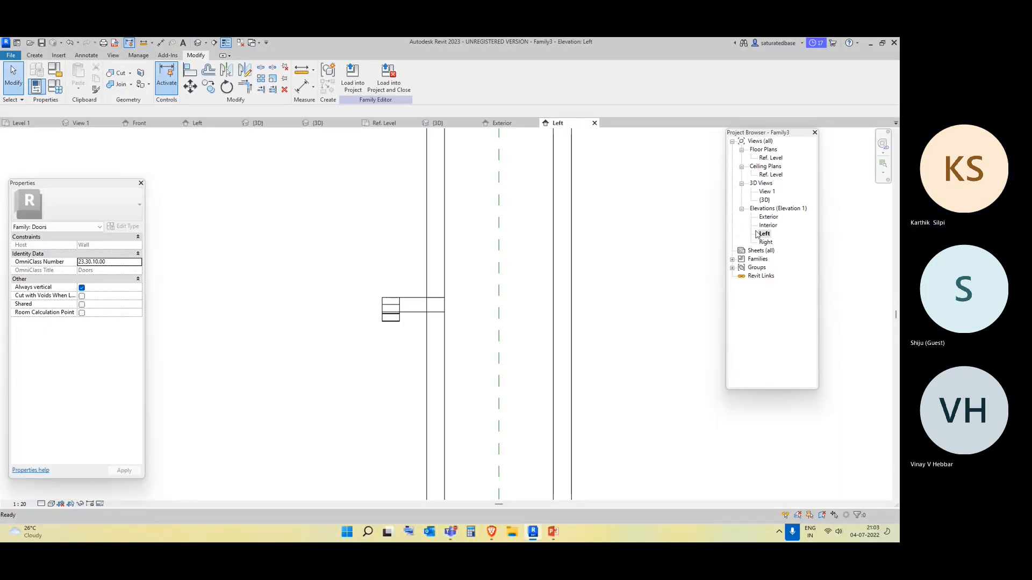
pyautogui.click(410, 318)
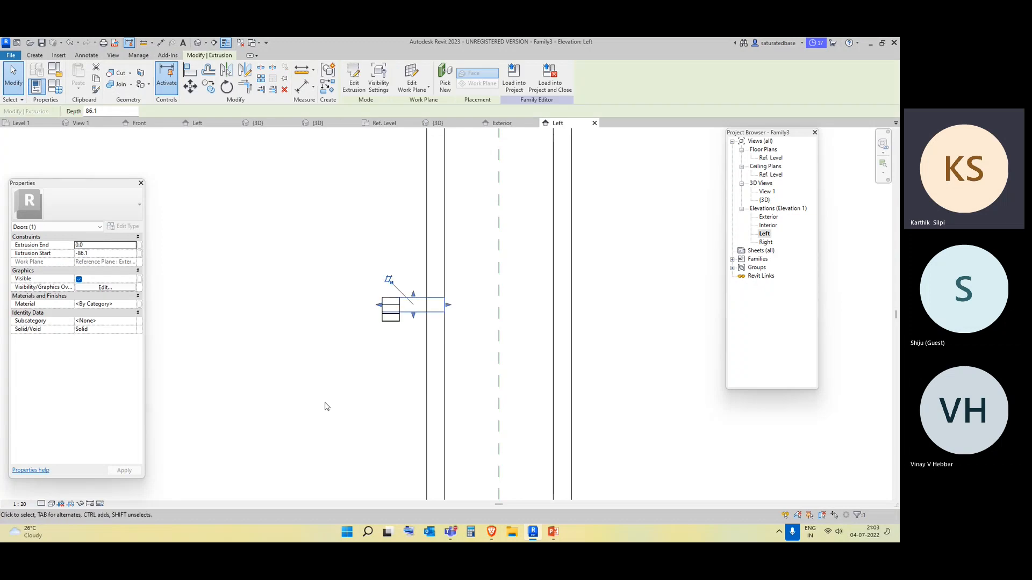
pyautogui.doubleClick(768, 225)
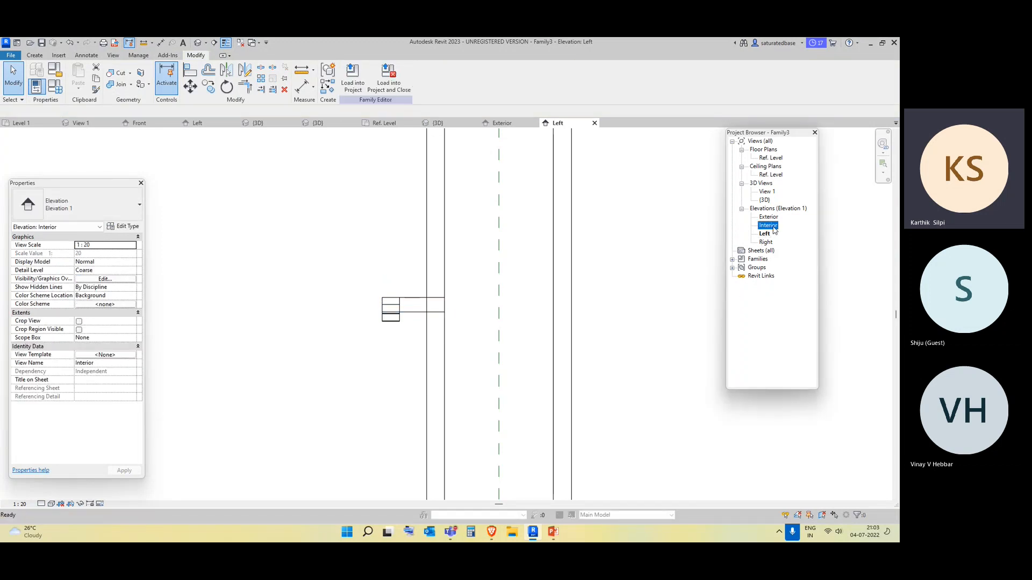
pyautogui.scroll(1, 382, 385)
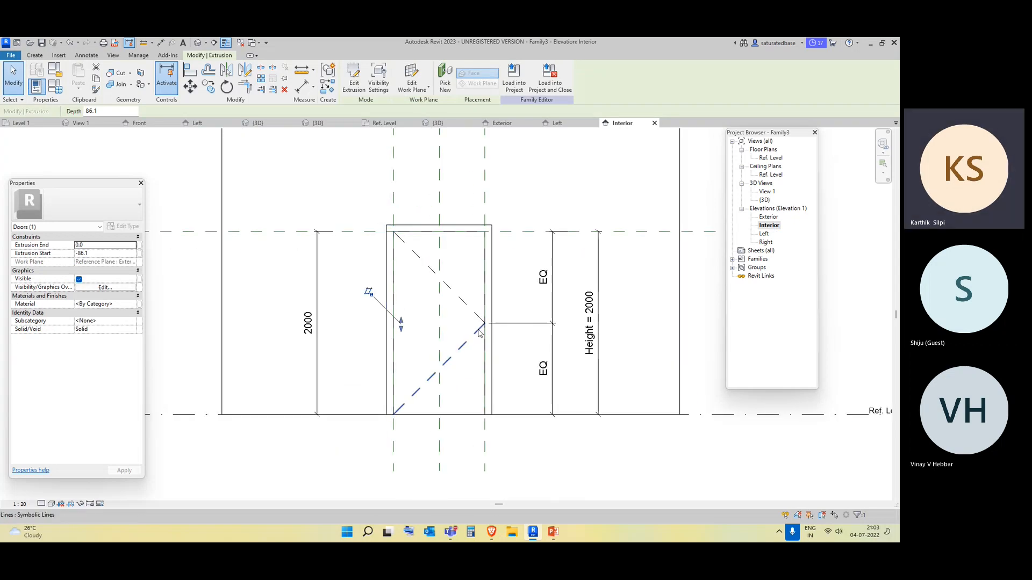
pyautogui.scroll(1, 577, 419)
pyautogui.moveTo(576, 419); pyautogui.dragTo(552, 387, button='middle')
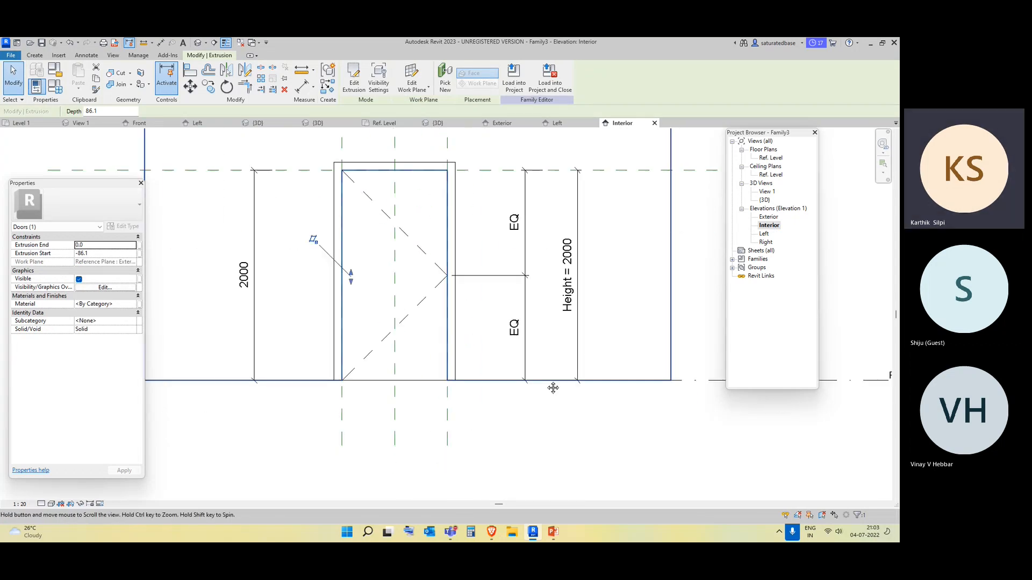
# Create a 250-deep extrusion from a circle of radius 10 beside the tip of the swing lines on the door's interior face
pyautogui.click(35, 55)
pyautogui.click(77, 86)
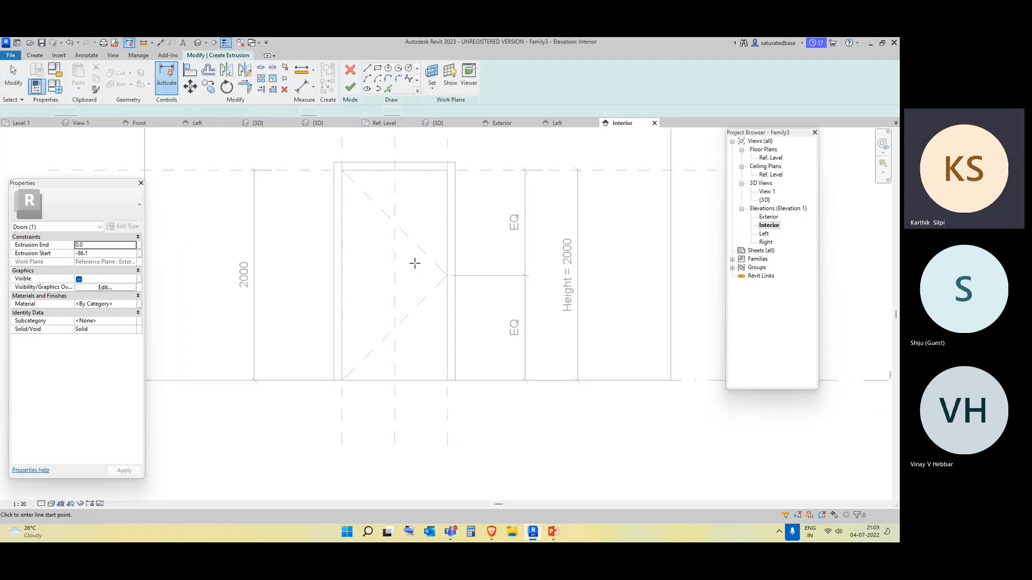
pyautogui.scroll(3, 423, 287)
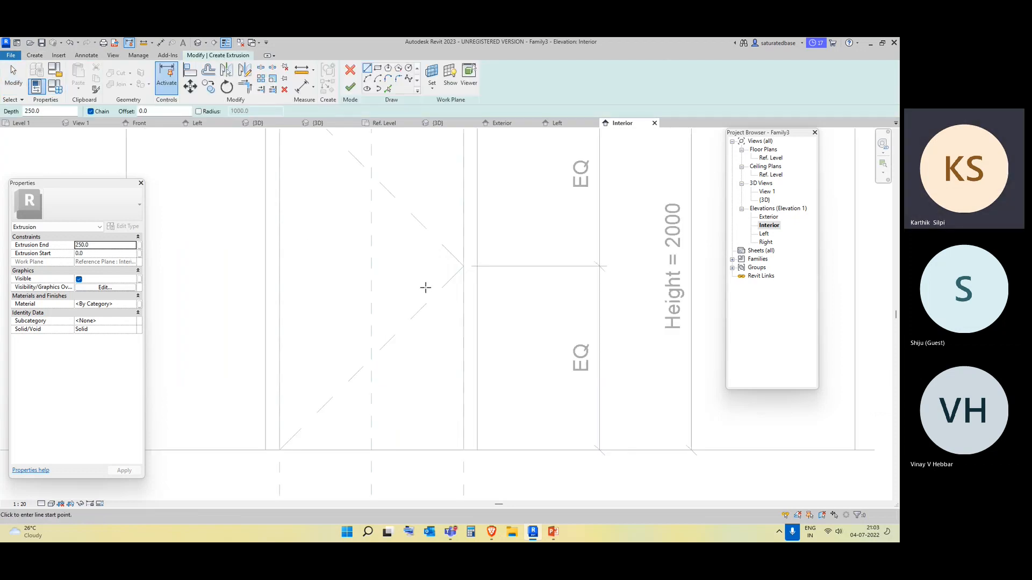
pyautogui.click(463, 259)
pyautogui.scroll(2, 463, 260)
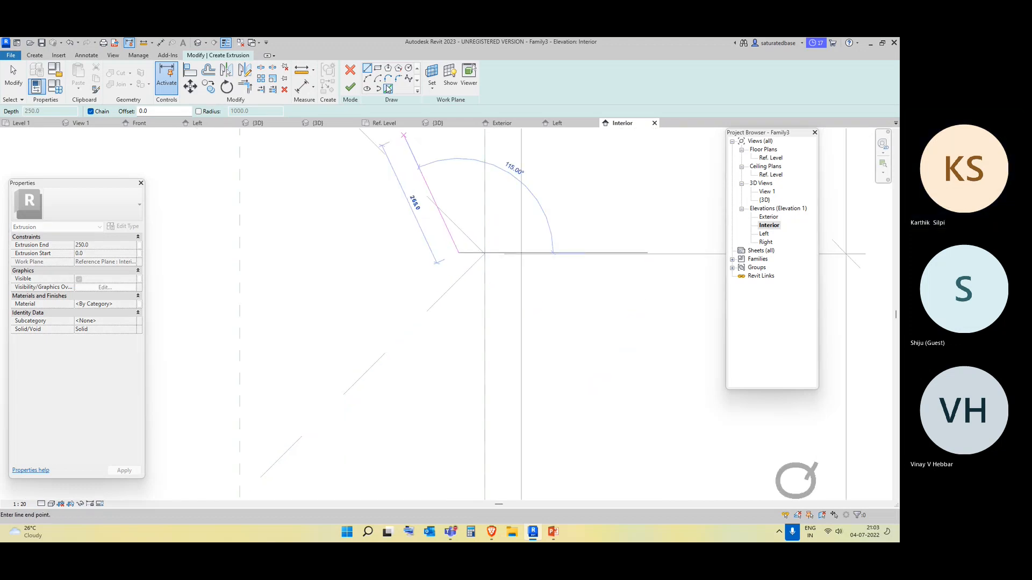
pyautogui.click(408, 69)
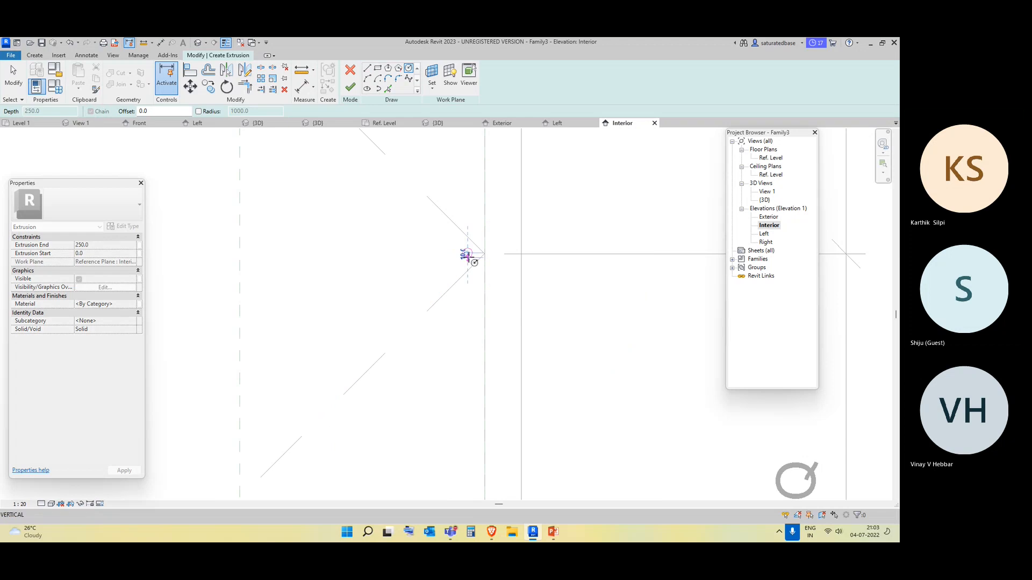
pyautogui.scroll(2, 465, 253)
pyautogui.click(462, 243)
pyautogui.scroll(1, 478, 247)
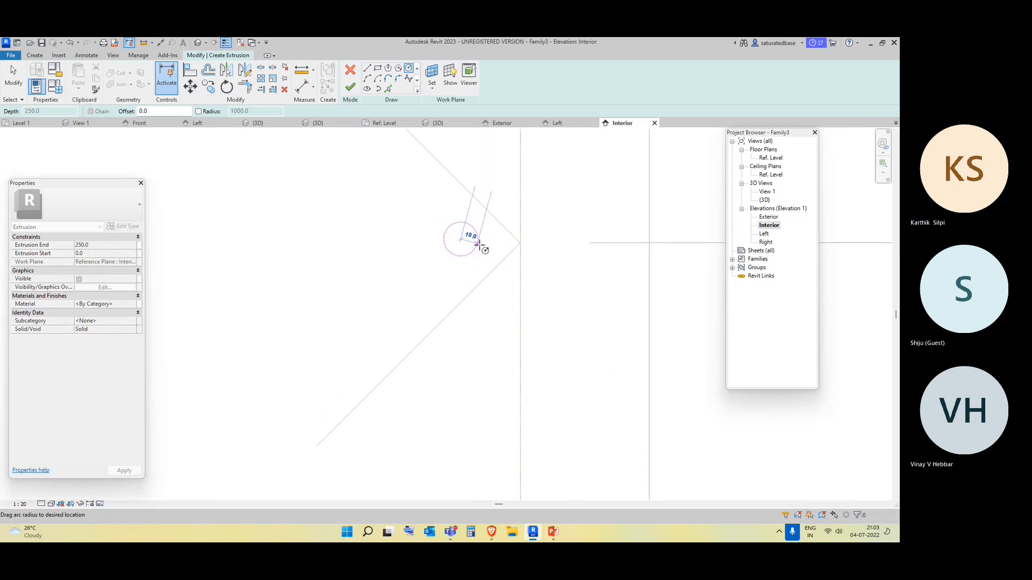
pyautogui.click(479, 245)
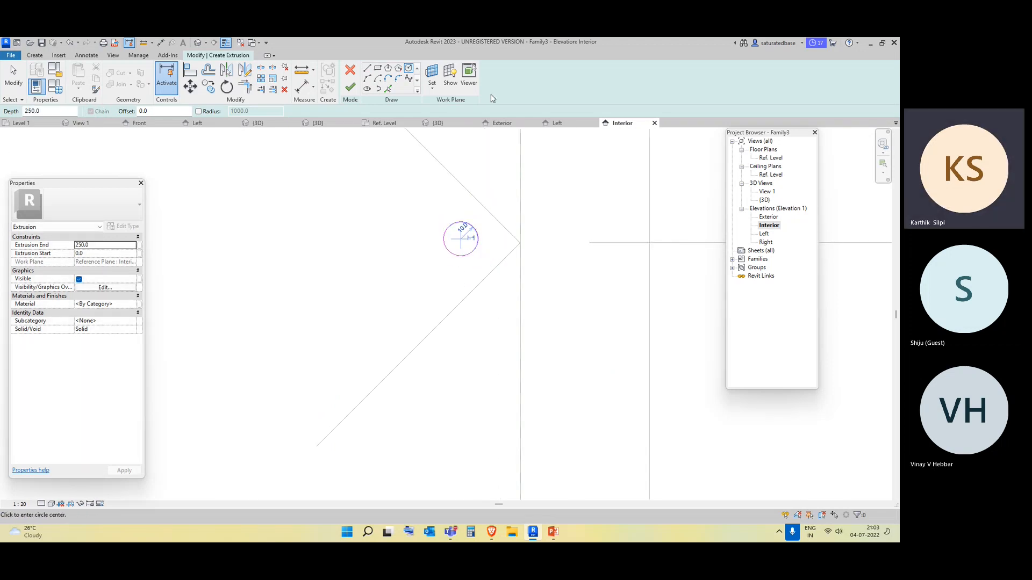
pyautogui.click(350, 87)
# In the Left elevation, shorten the interior cylinder extrusion to an end of about 50
pyautogui.doubleClick(763, 233)
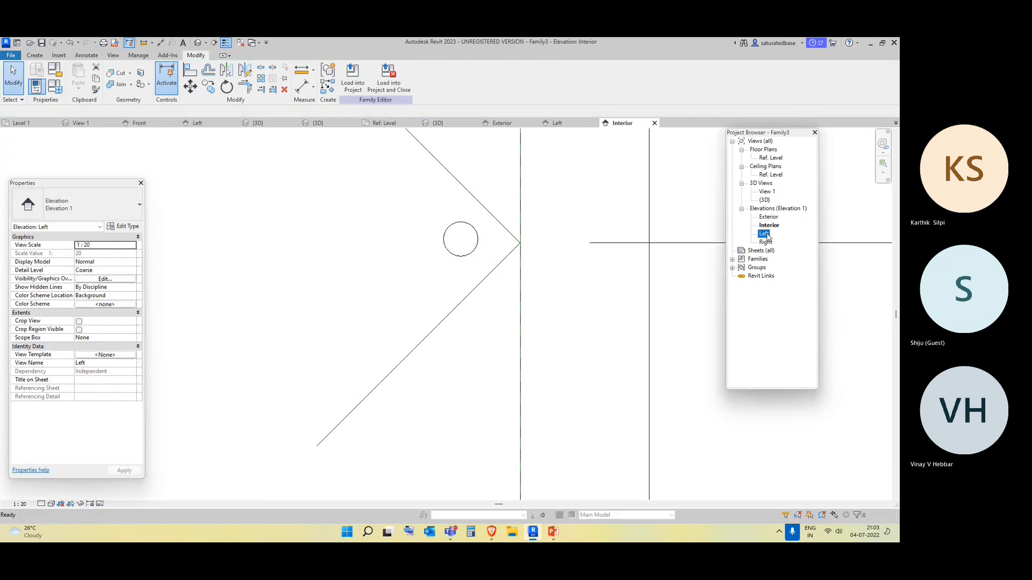
pyautogui.moveTo(527, 358); pyautogui.dragTo(417, 356, button='middle')
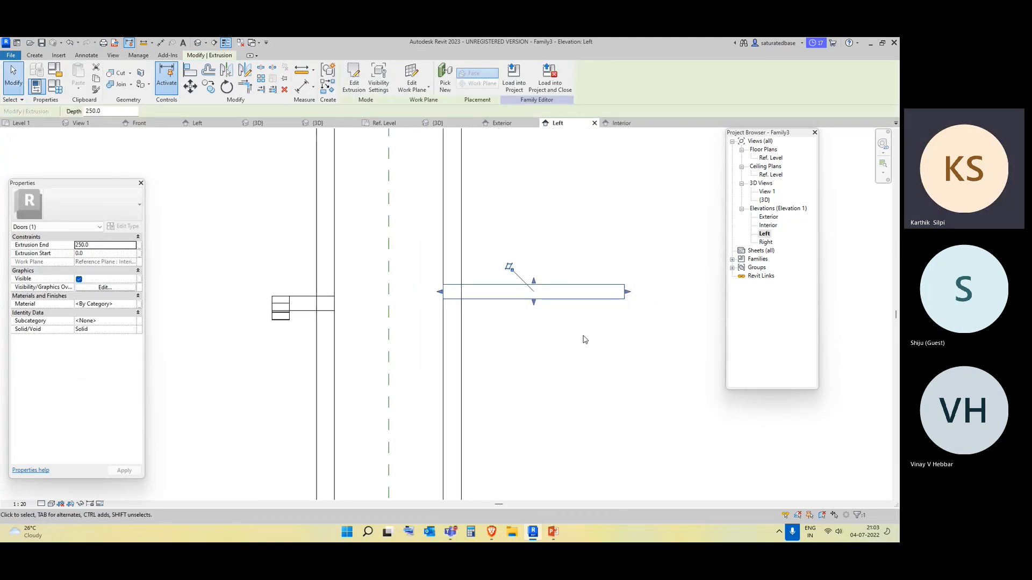
pyautogui.scroll(-1, 585, 339)
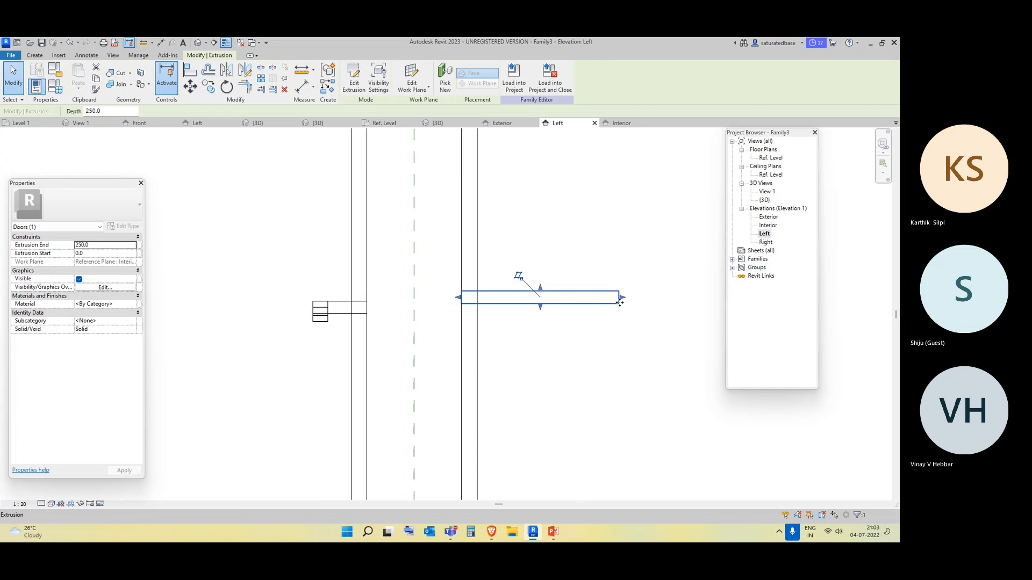
pyautogui.moveTo(621, 297); pyautogui.dragTo(493, 299)
pyautogui.click(511, 341)
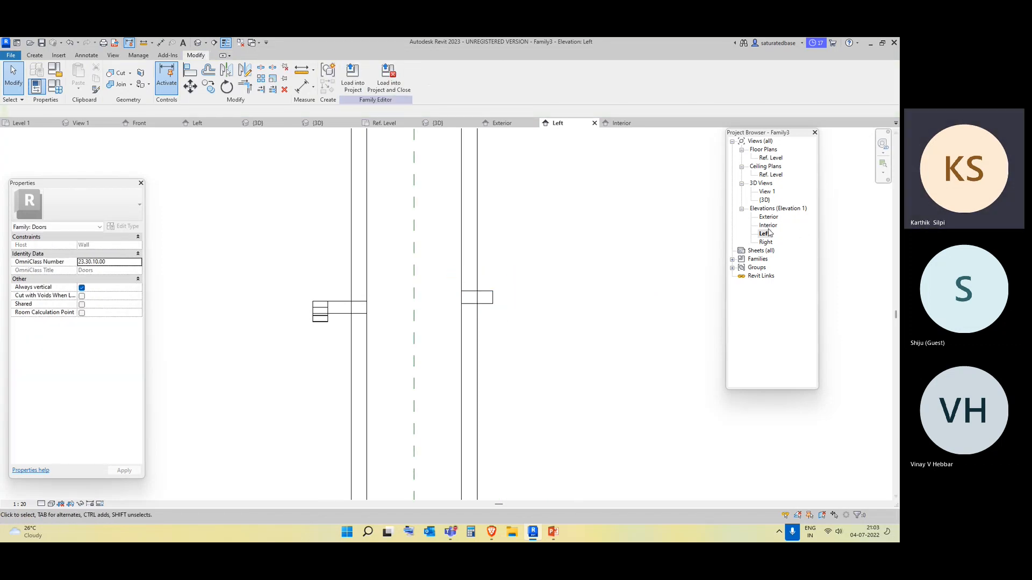
# In the Interior elevation, sketch a curved spline about 115 long for a new extrusion, running from the circle's top down toward the door's middle
pyautogui.doubleClick(768, 226)
pyautogui.scroll(4, 524, 322)
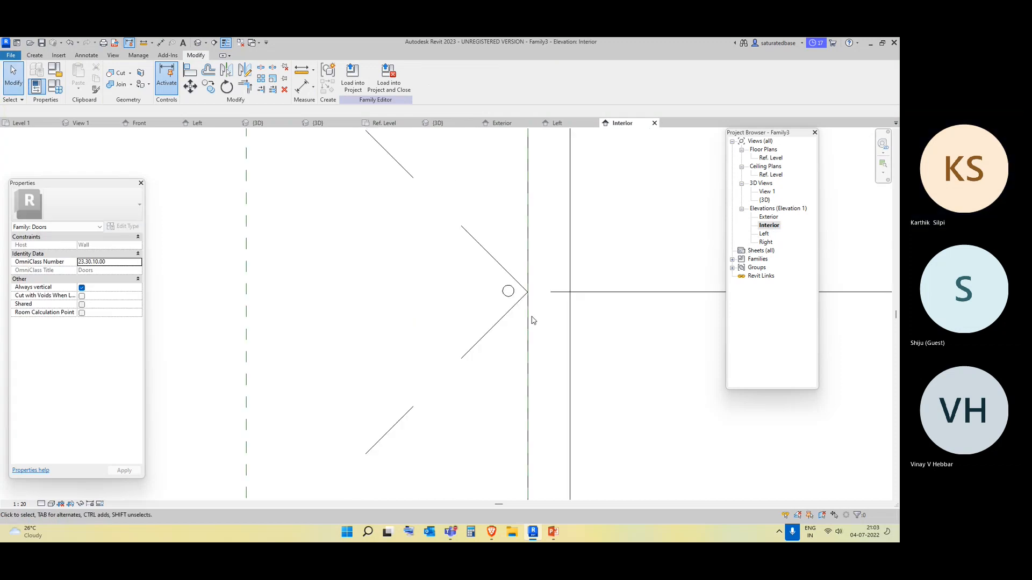
pyautogui.click(35, 55)
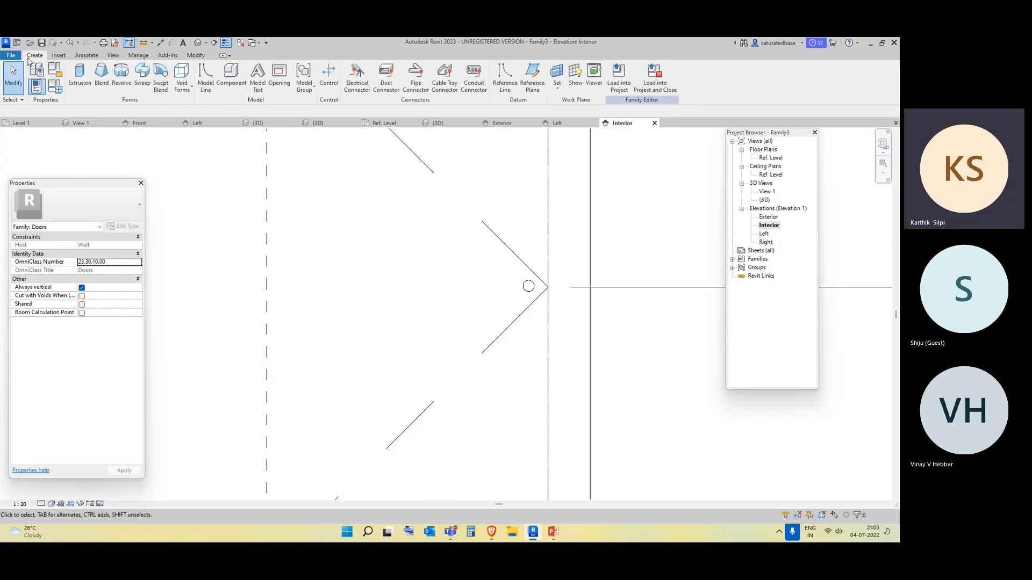
pyautogui.click(81, 77)
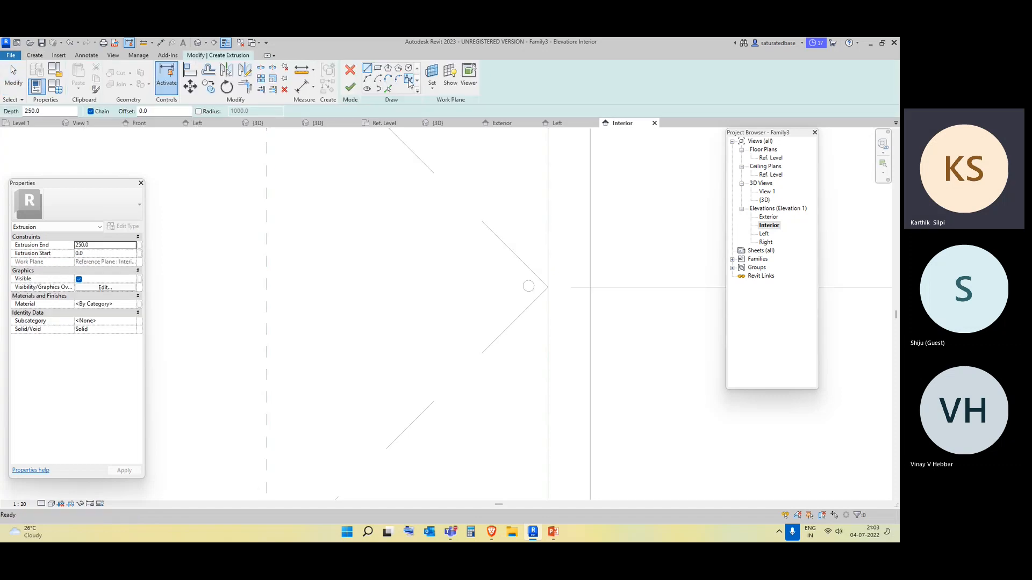
pyautogui.click(408, 81)
pyautogui.click(525, 280)
pyautogui.scroll(2, 495, 288)
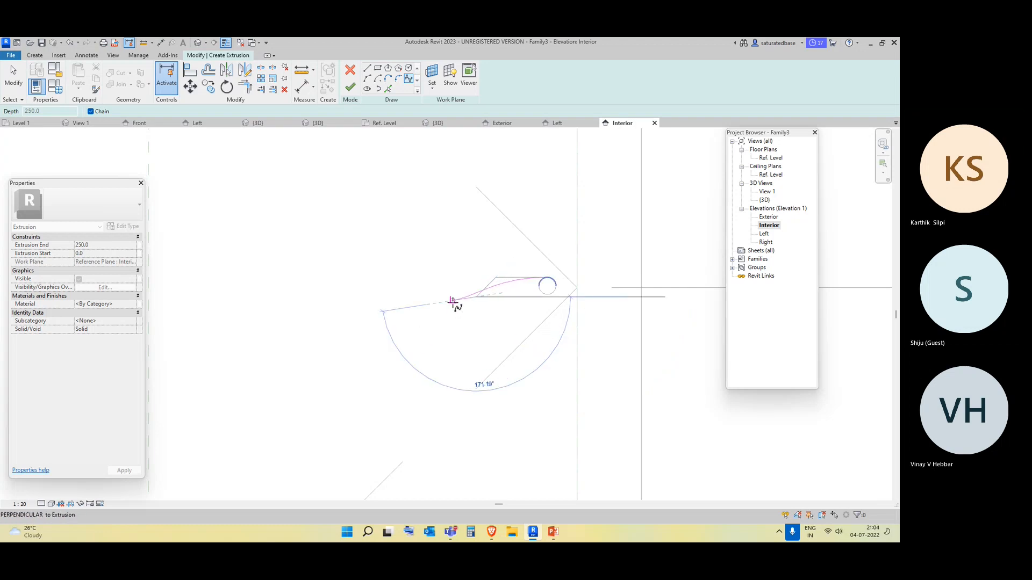
pyautogui.press('Escape')
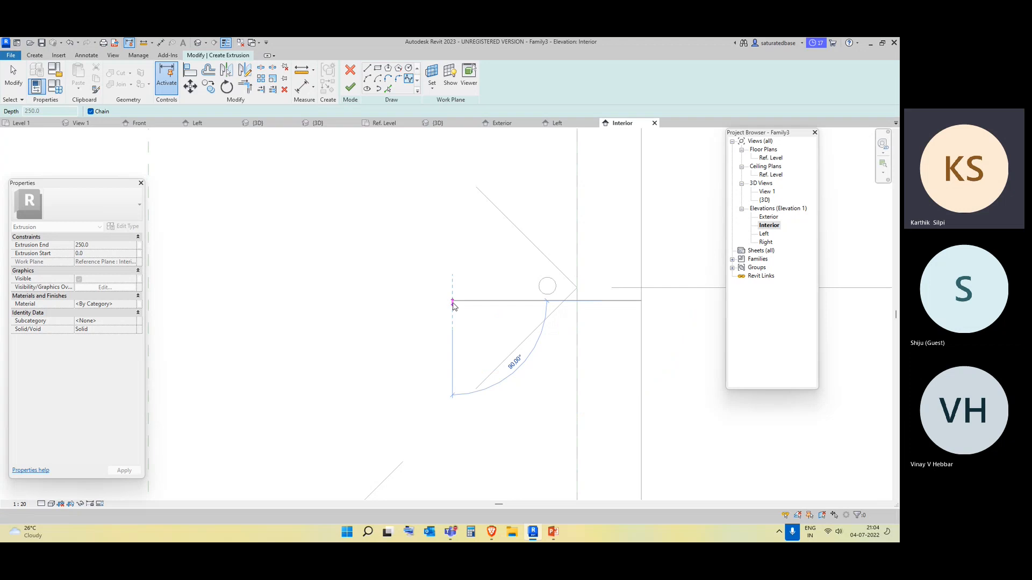
pyautogui.press('Escape')
# Copy the spline straight down by 20, from the circle's top to its bottom
pyautogui.click(483, 292)
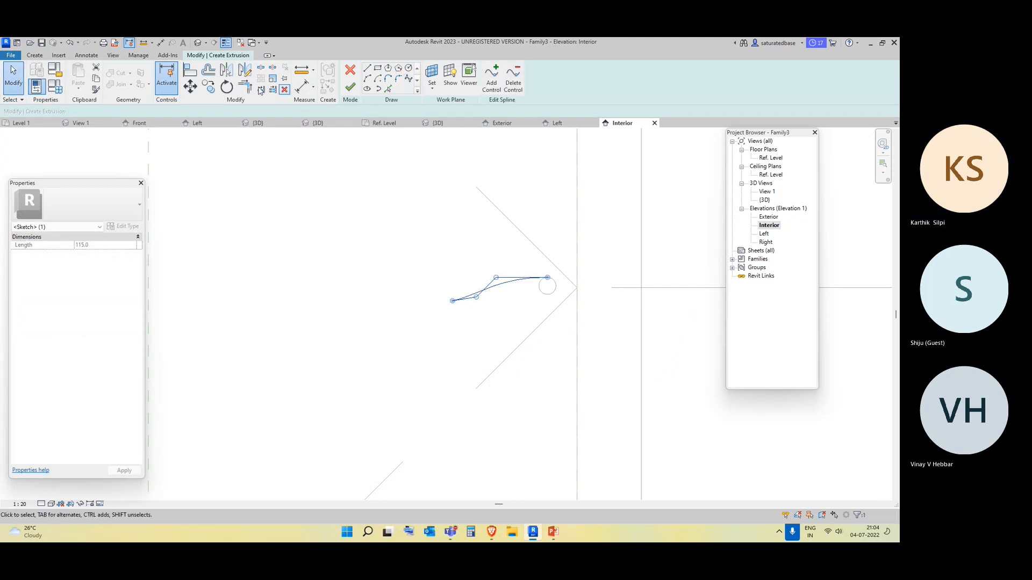
pyautogui.click(208, 86)
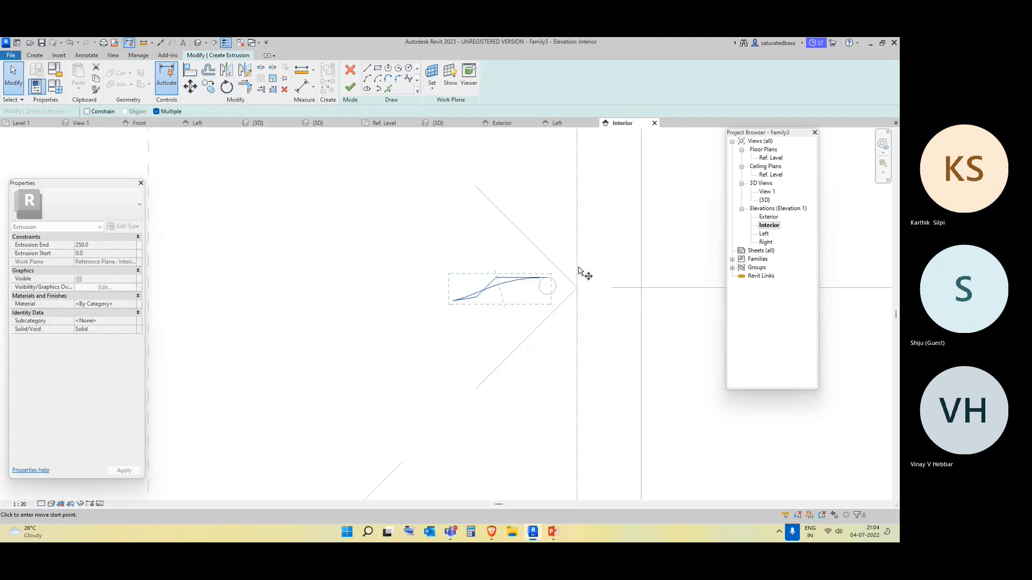
pyautogui.click(547, 278)
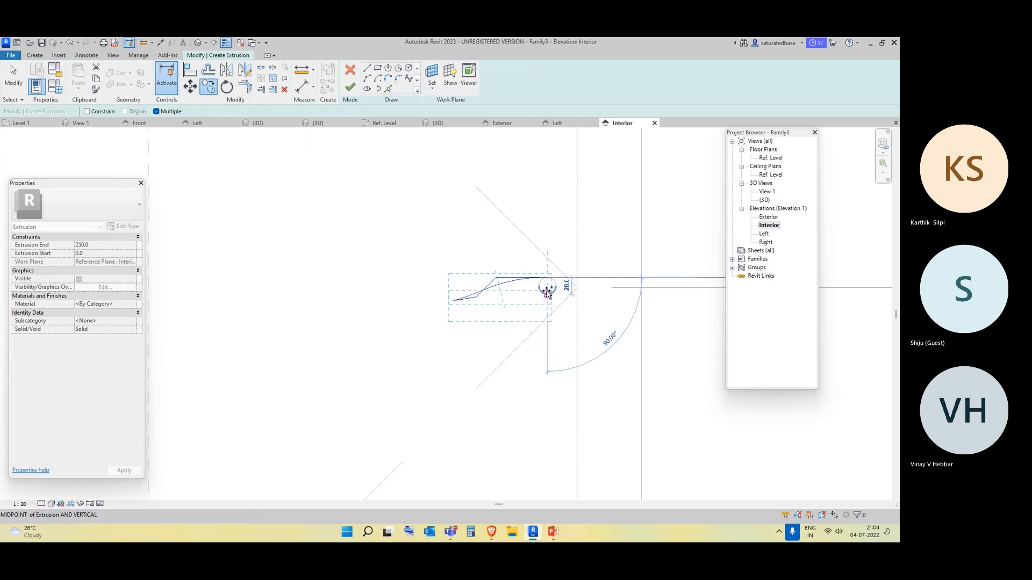
pyautogui.click(547, 294)
pyautogui.press('Escape')
pyautogui.scroll(2, 526, 325)
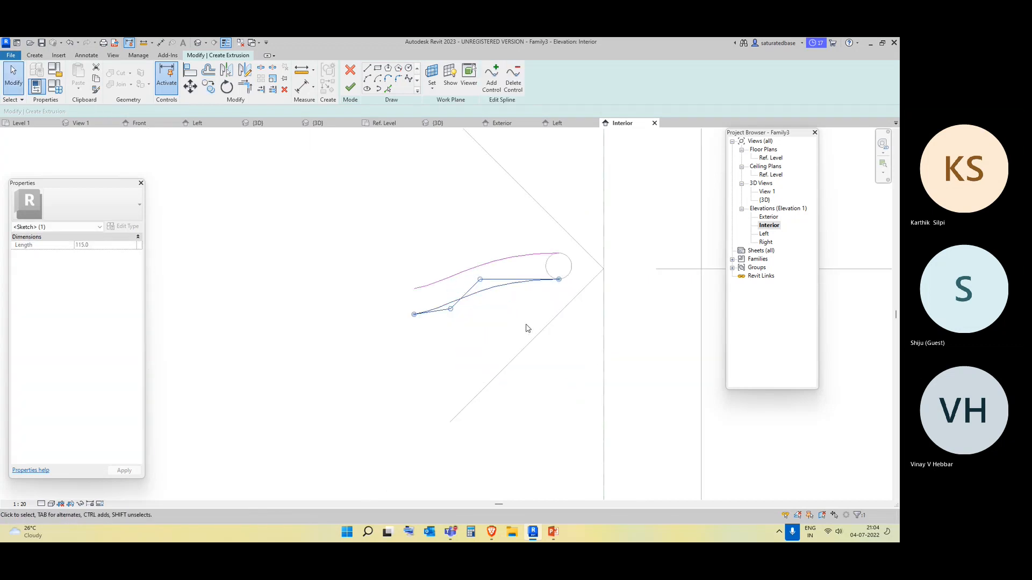
# Join the ends of the two splines with vertical lines and finish the interior lever extrusion at 250 depth
pyautogui.click(366, 68)
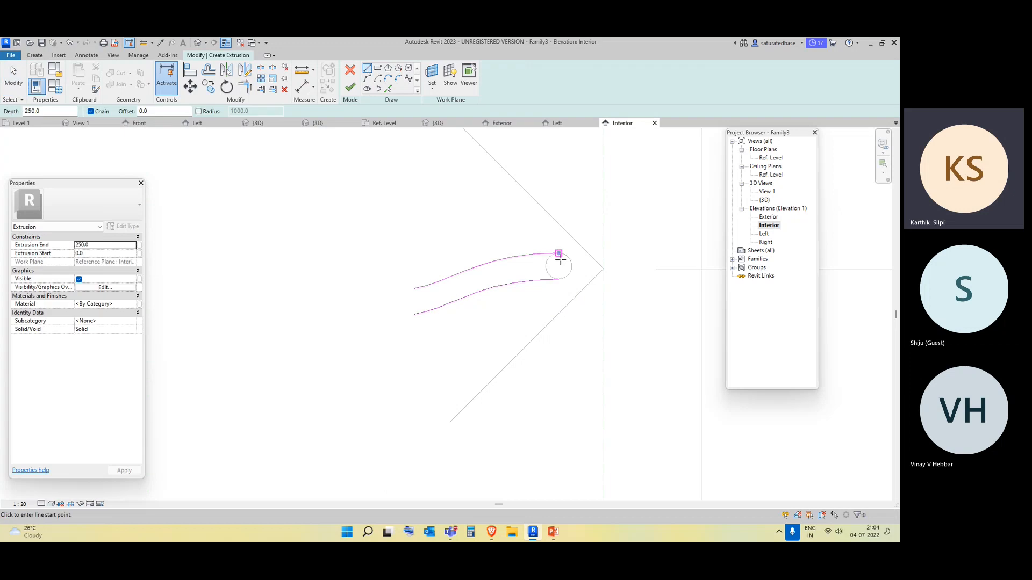
pyautogui.click(559, 279)
pyautogui.click(559, 253)
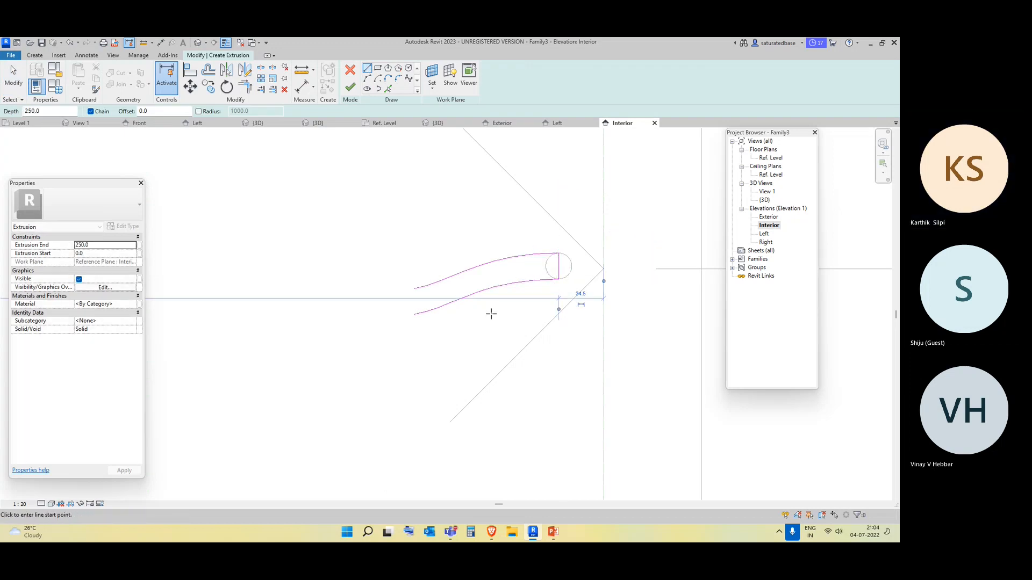
pyautogui.click(413, 314)
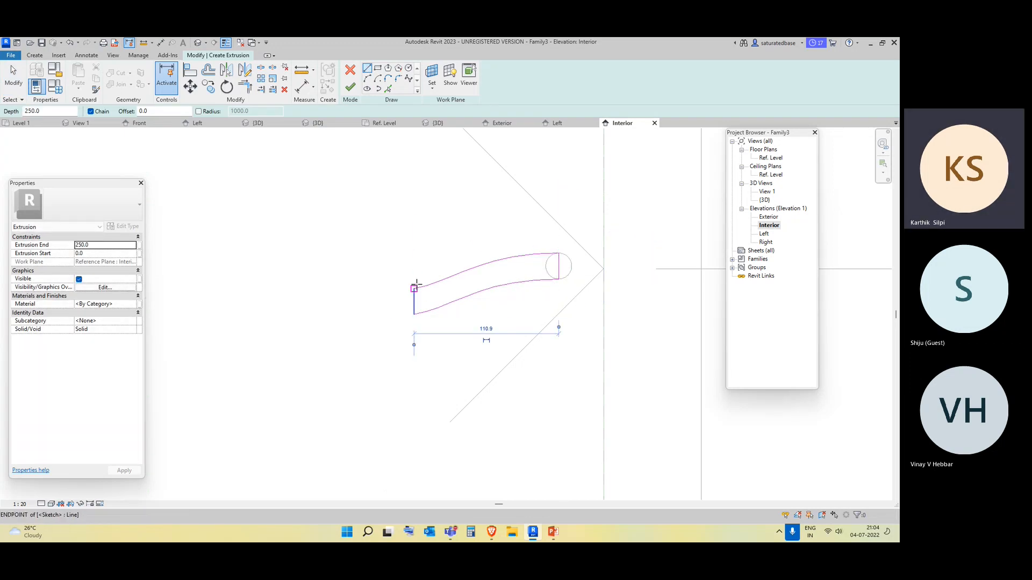
pyautogui.click(414, 288)
pyautogui.click(349, 88)
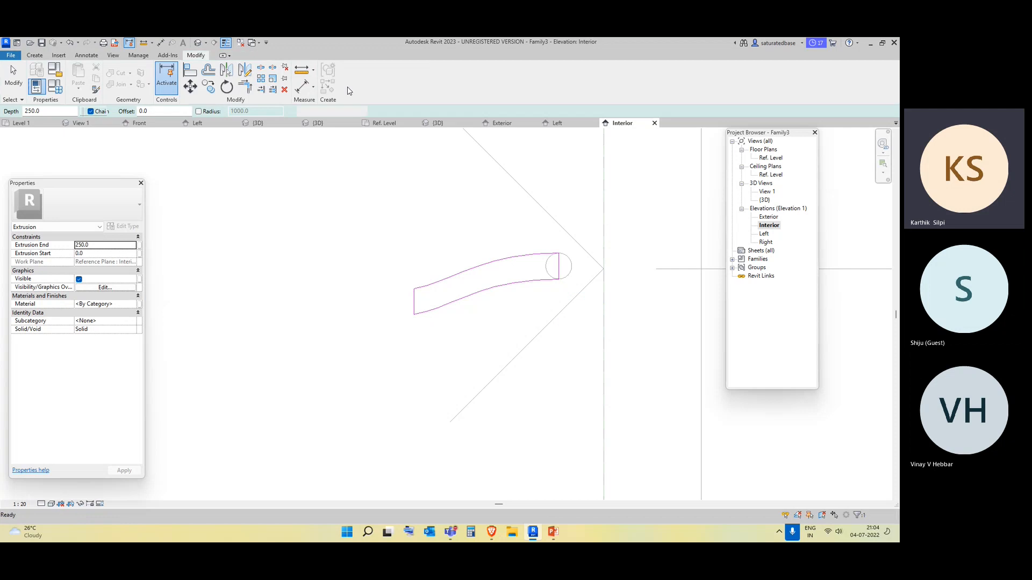
# In the Left elevation, lengthen the interior cylinder and trim the lever extrusion to a thin piece at its outer end, ending at 74.8
pyautogui.doubleClick(764, 234)
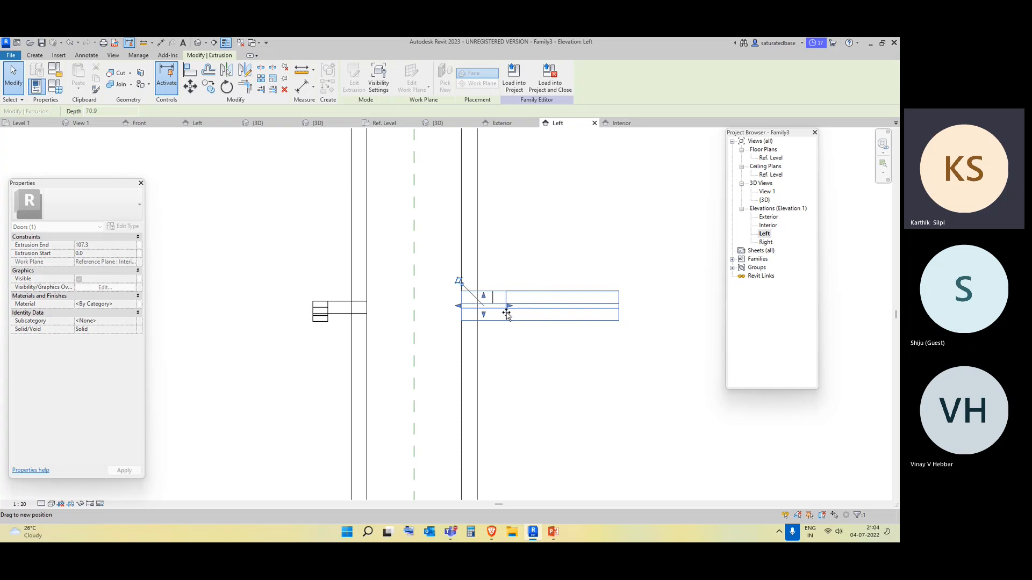
pyautogui.scroll(3, 518, 322)
pyautogui.click(518, 323)
pyautogui.click(472, 278)
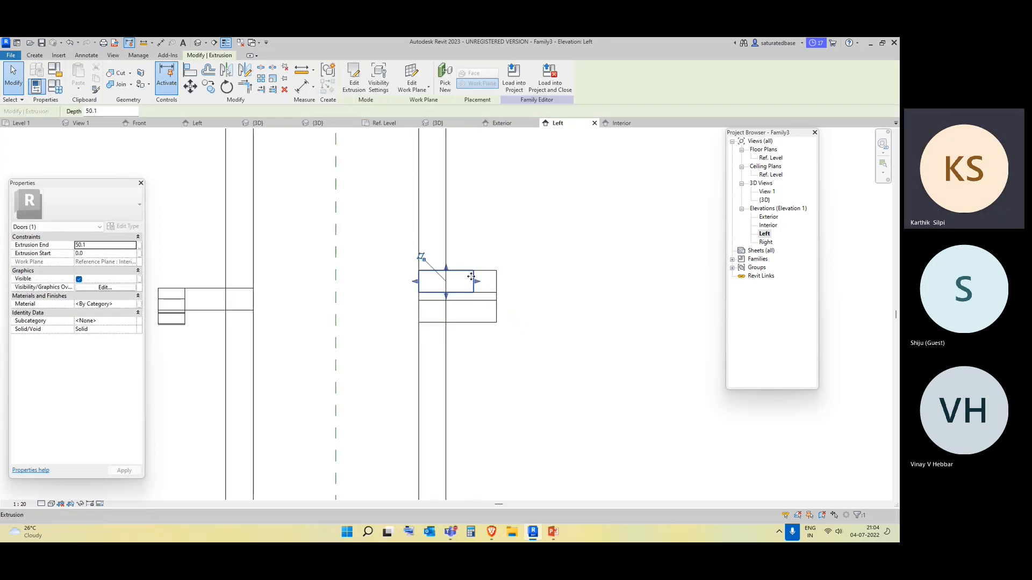
pyautogui.moveTo(473, 280); pyautogui.dragTo(503, 299)
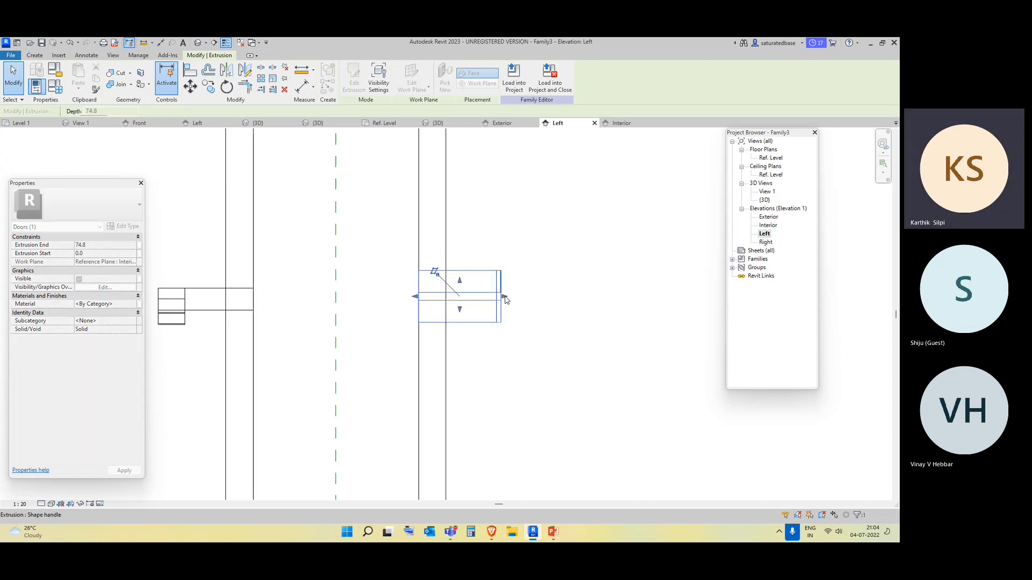
pyautogui.moveTo(415, 296); pyautogui.dragTo(482, 298)
pyautogui.click(632, 380)
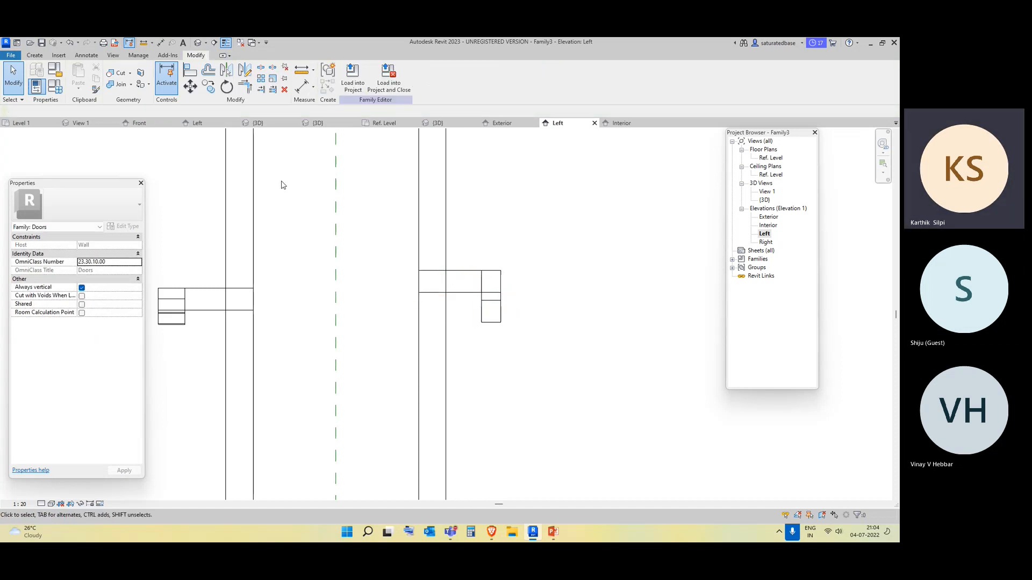
# Inspect the whole door in 3D, turning from one face to the other to check the handles
pyautogui.click(198, 44)
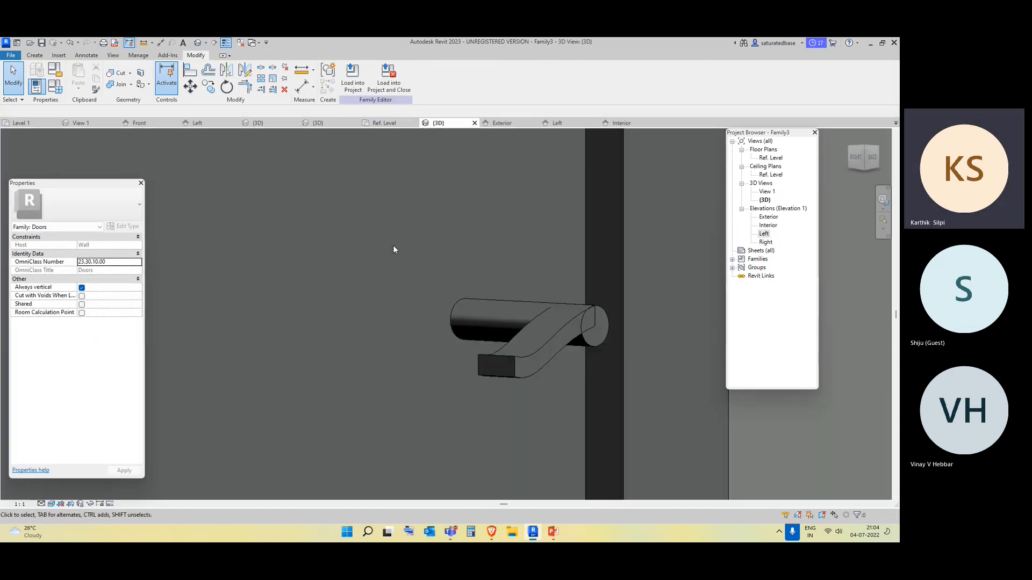
pyautogui.scroll(-4, 392, 245)
pyautogui.scroll(-1, 347, 359)
pyautogui.scroll(-2, 347, 359)
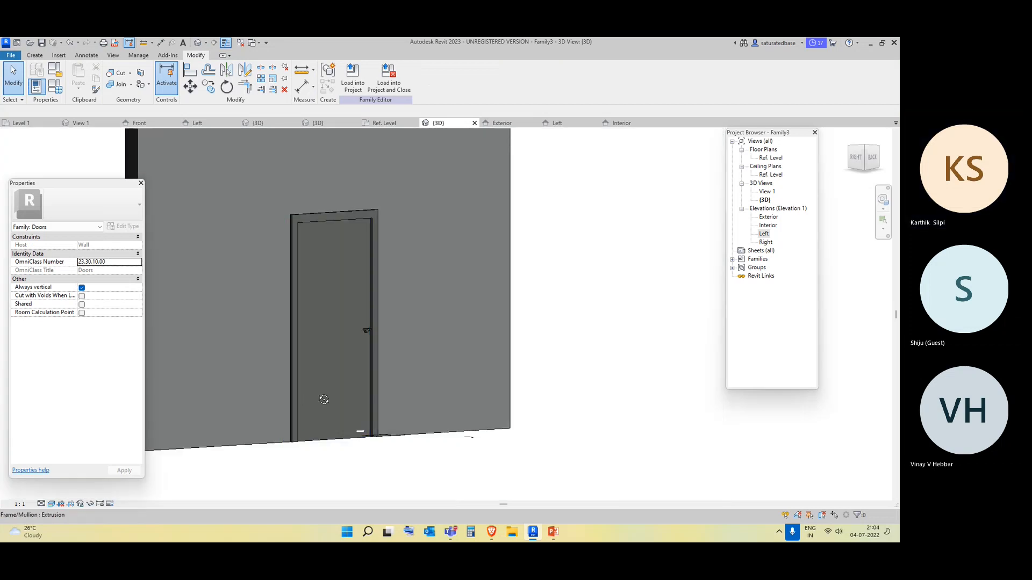
pyautogui.keyDown('shift'); pyautogui.moveTo(348, 358); pyautogui.dragTo(384, 395, button='middle'); pyautogui.keyUp('shift')
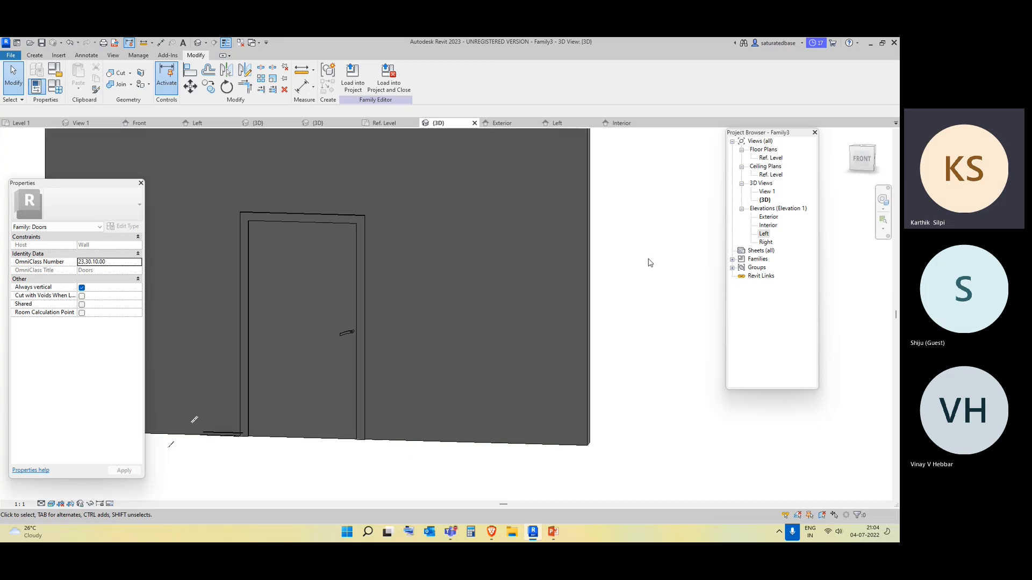
pyautogui.doubleClick(768, 218)
pyautogui.scroll(-5, 408, 357)
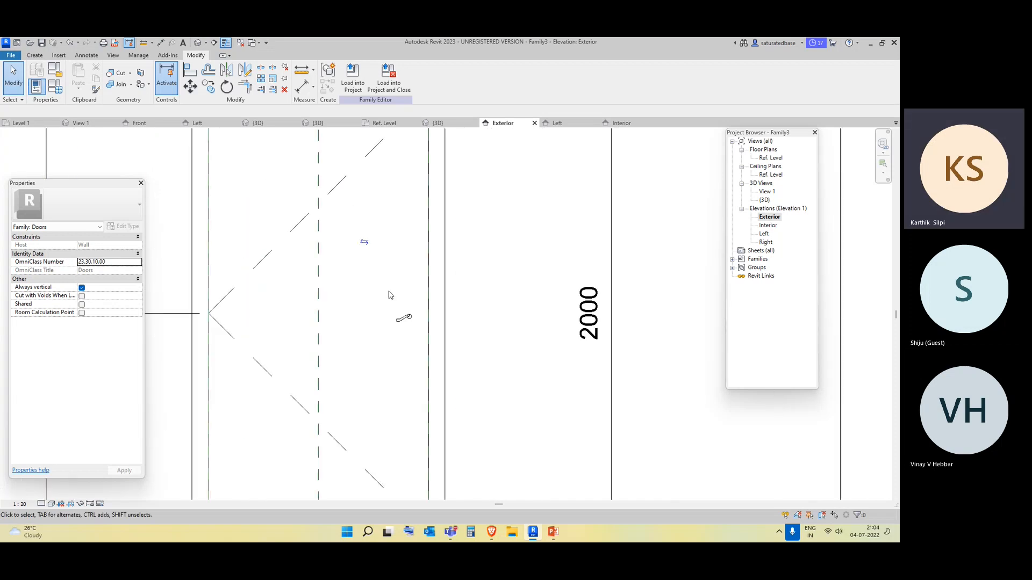
pyautogui.scroll(-2, 411, 303)
pyautogui.scroll(-2, 438, 417)
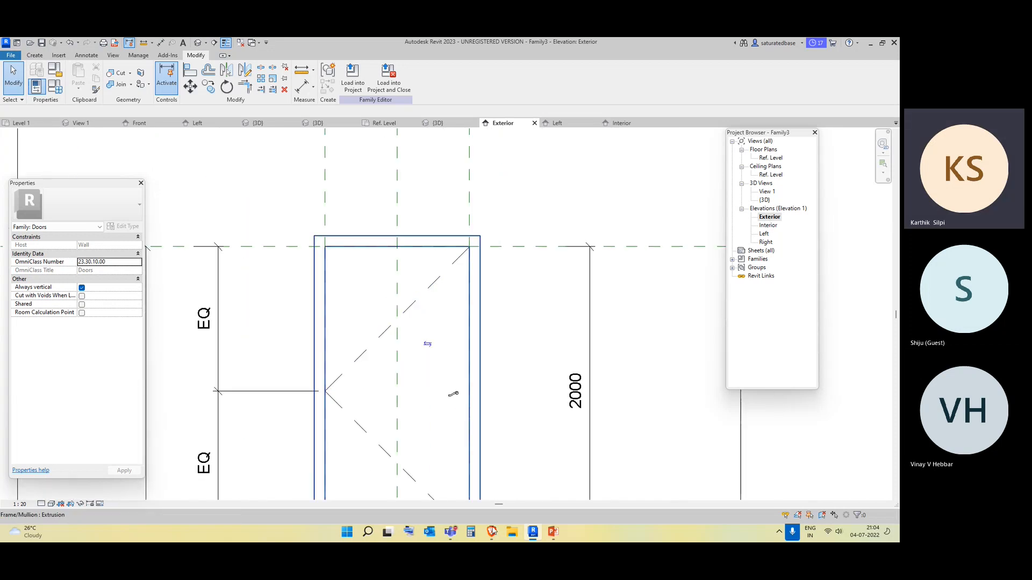
pyautogui.moveTo(497, 479); pyautogui.dragTo(497, 366, button='middle')
pyautogui.click(445, 423)
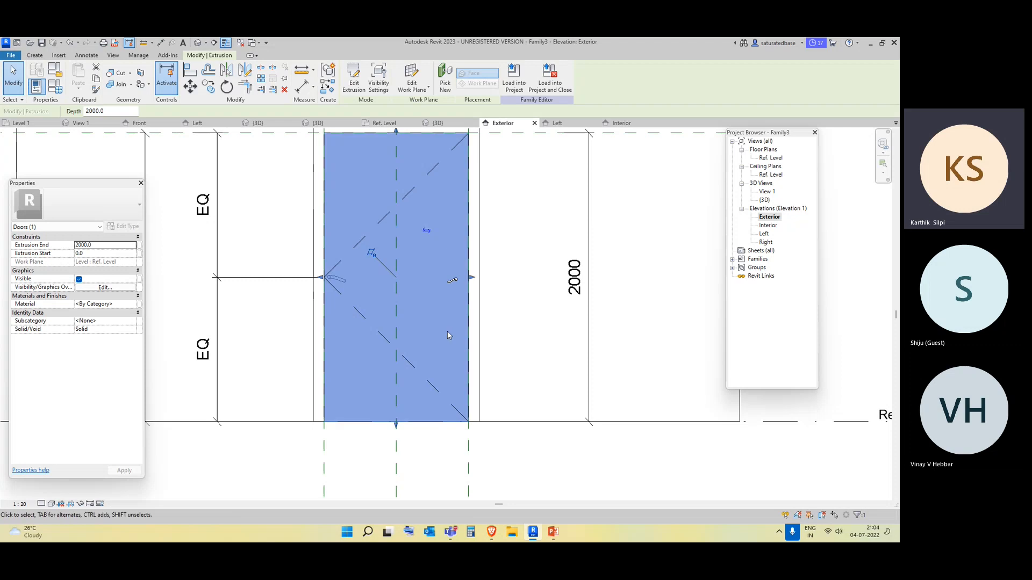
pyautogui.moveTo(478, 267); pyautogui.dragTo(471, 310, button='middle')
pyautogui.click(353, 75)
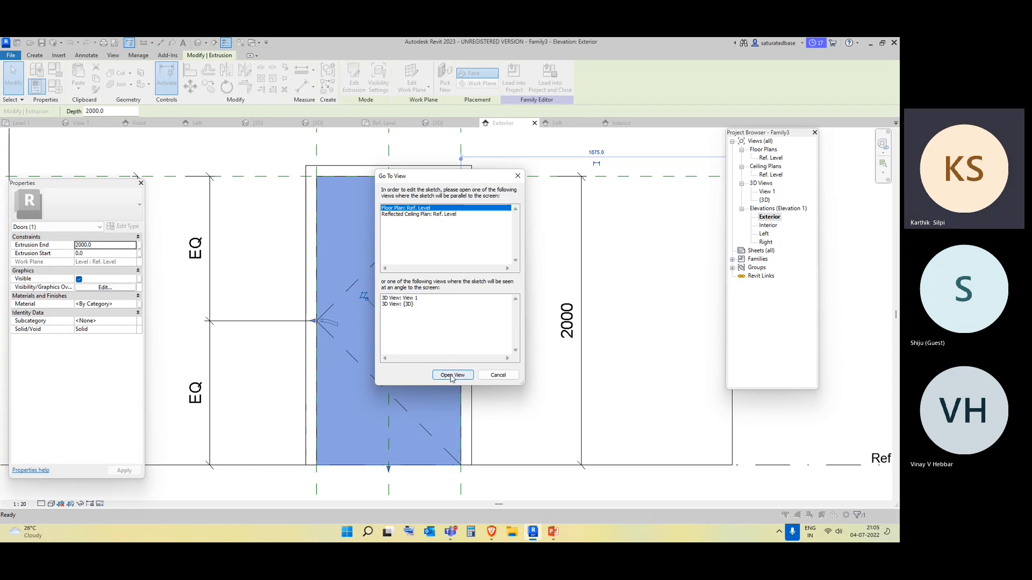
pyautogui.click(415, 297)
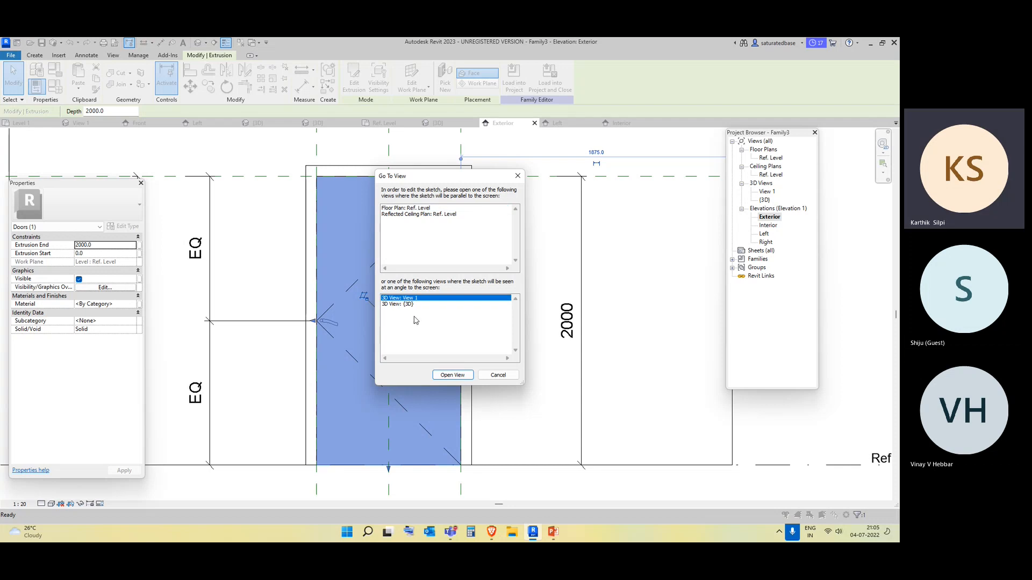
pyautogui.click(451, 375)
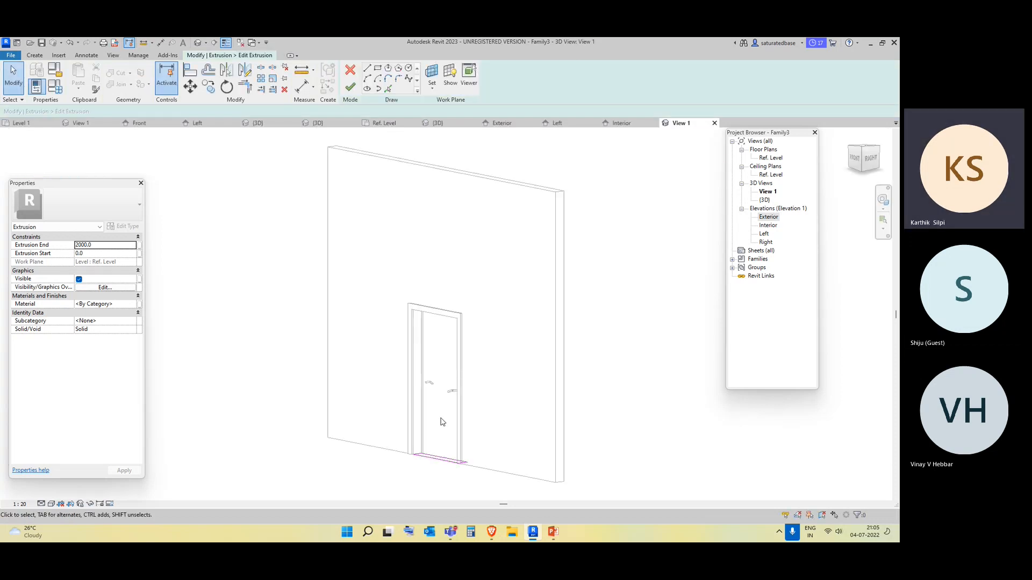
pyautogui.click(349, 87)
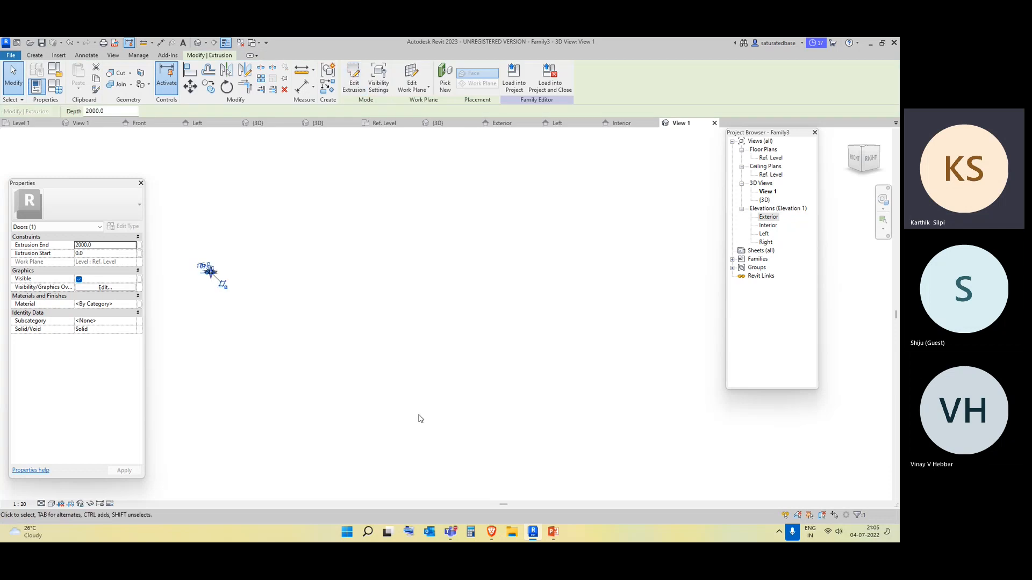
pyautogui.scroll(5, 218, 327)
pyautogui.click(353, 287)
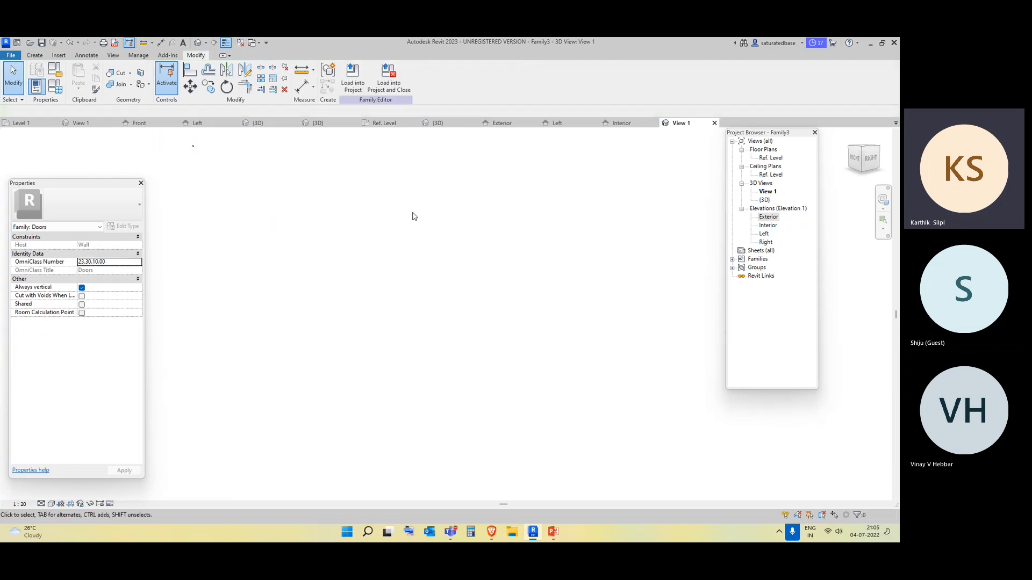
# In the Exterior elevation, cut the upper door panel with a rectangular void extrusion 1000 wide, about 344 high and 250 deep
pyautogui.doubleClick(768, 216)
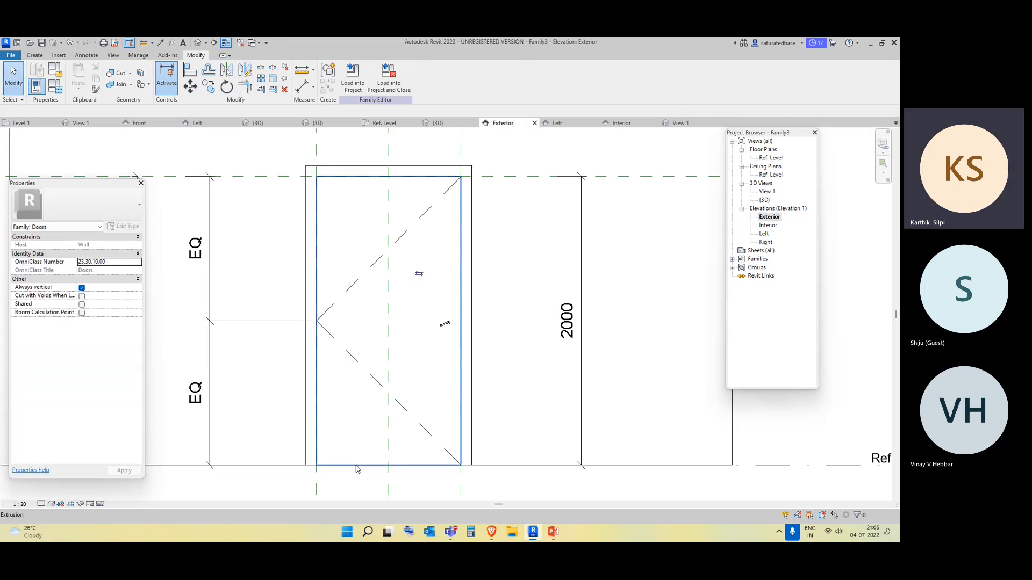
pyautogui.click(35, 55)
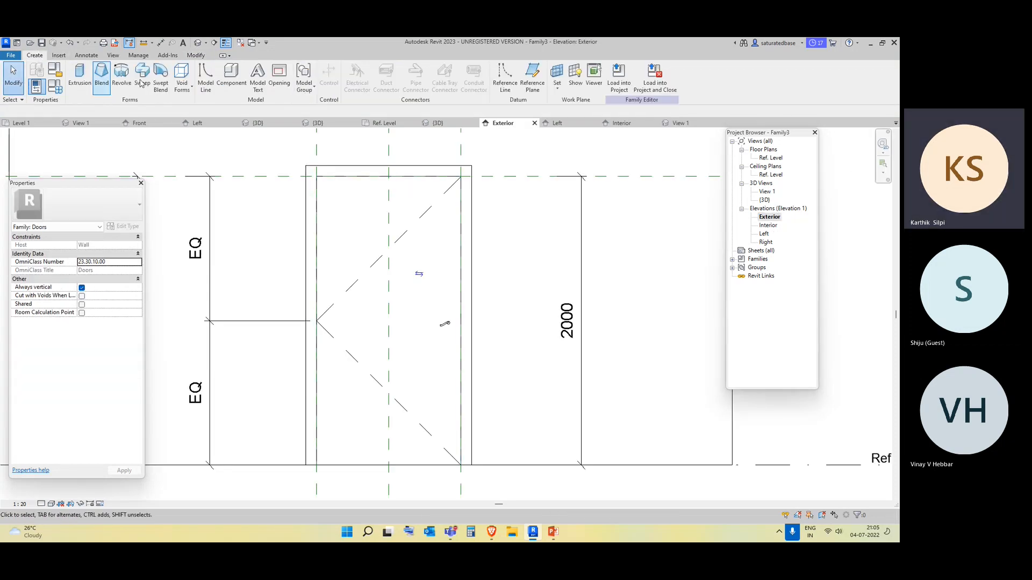
pyautogui.click(182, 78)
pyautogui.click(199, 107)
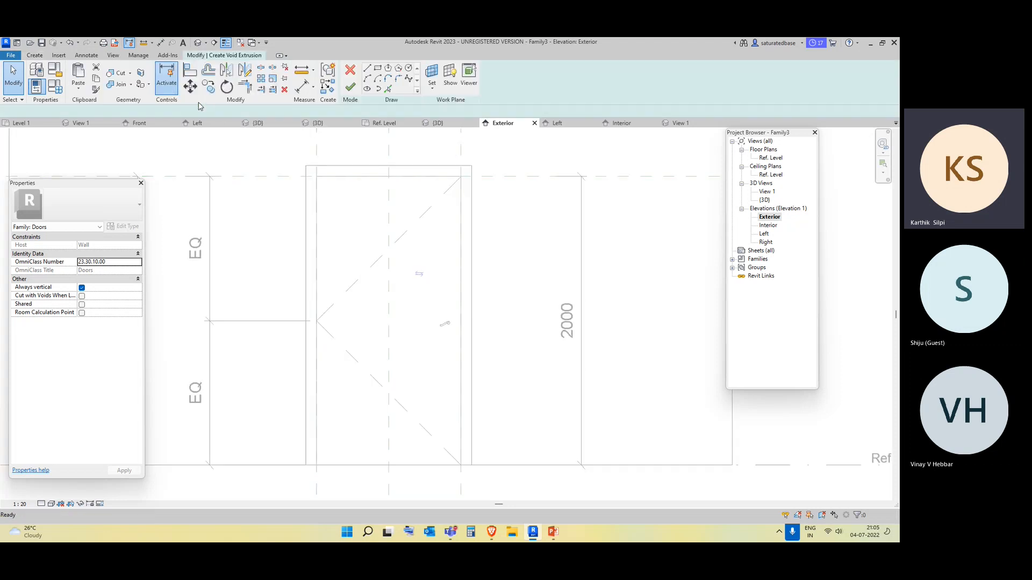
pyautogui.click(378, 70)
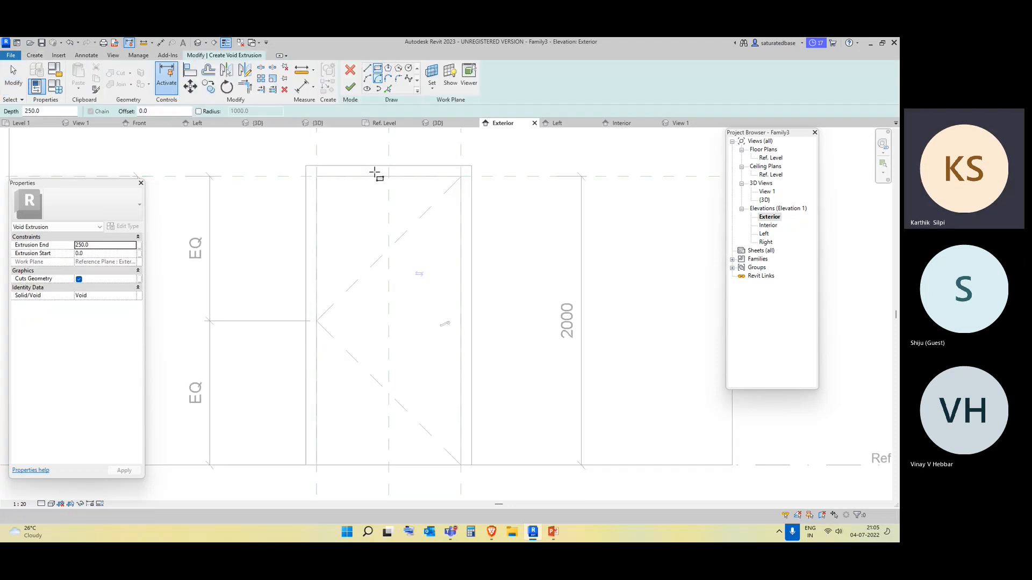
pyautogui.click(317, 217)
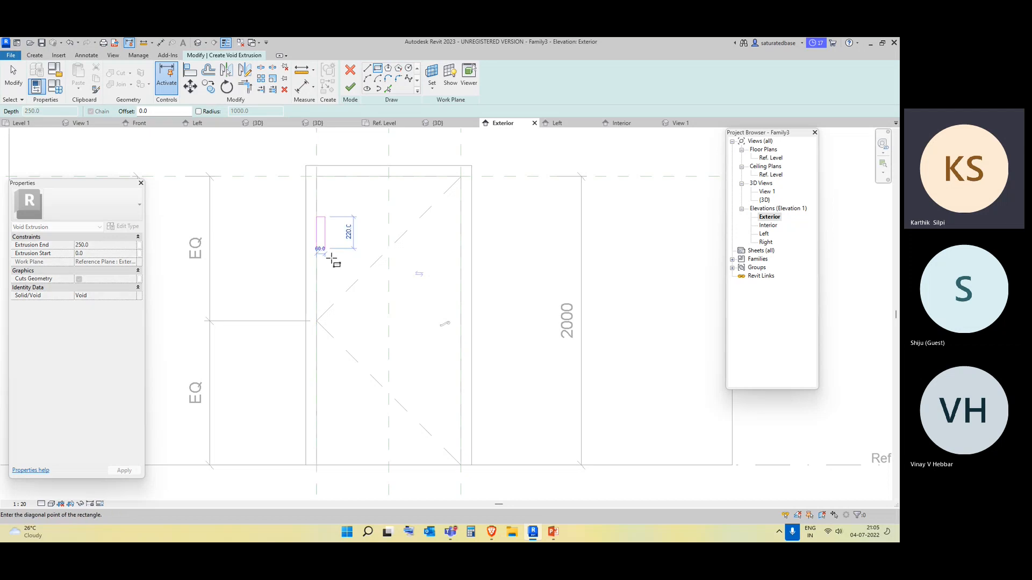
pyautogui.click(462, 266)
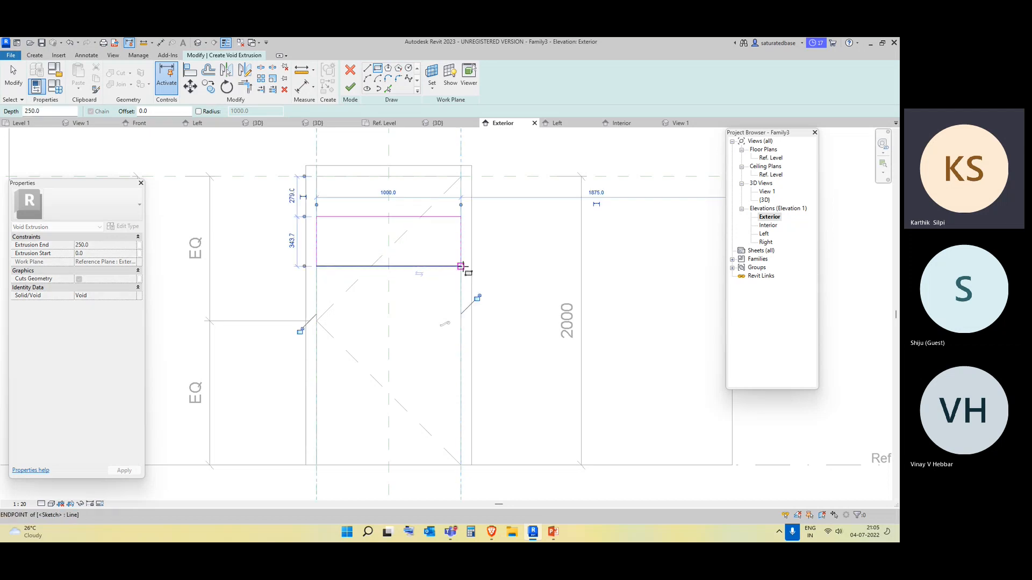
pyautogui.click(197, 43)
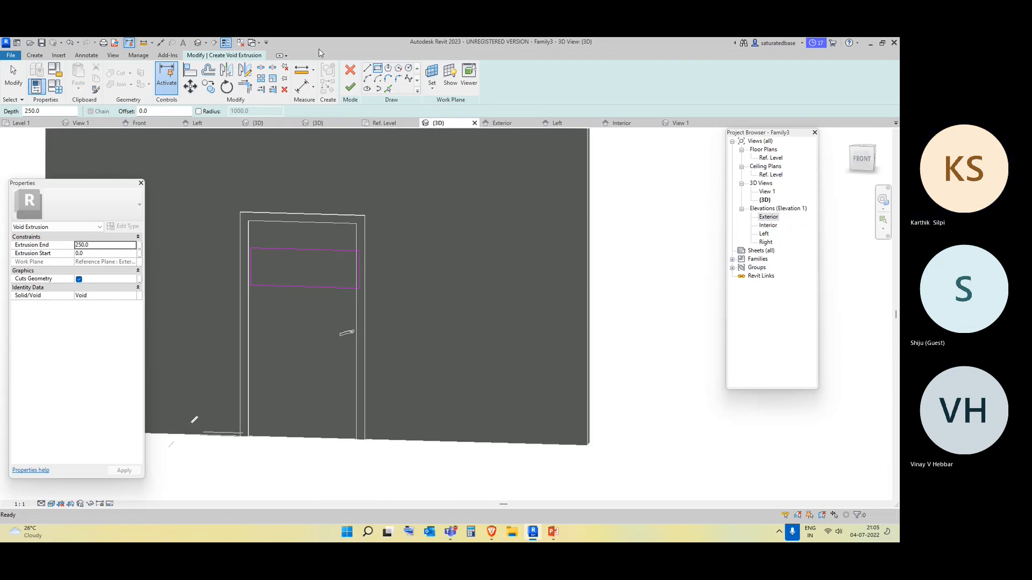
pyautogui.click(352, 92)
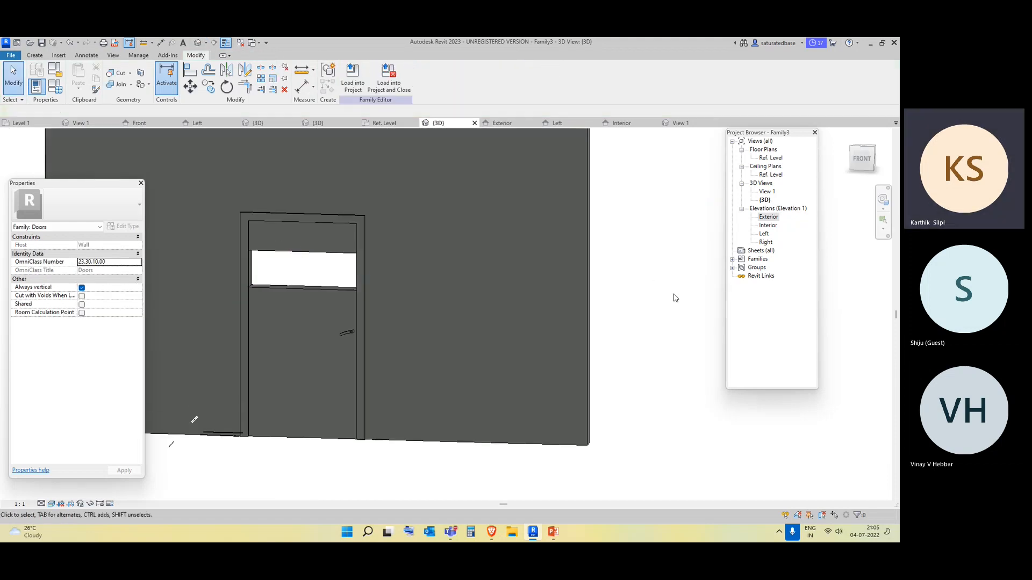
pyautogui.moveTo(684, 322)
pyautogui.keyDown('shift'); pyautogui.mouseDown(button='middle')
pyautogui.moveTo(605, 348)
pyautogui.moveTo(514, 353)
pyautogui.moveTo(638, 354)
pyautogui.moveTo(691, 327)
pyautogui.mouseUp(button='middle'); pyautogui.keyUp('shift')
# In the Exterior elevation, create a solid extrusion filling the rectangular opening corner to corner, at 250 depth
pyautogui.doubleClick(771, 158)
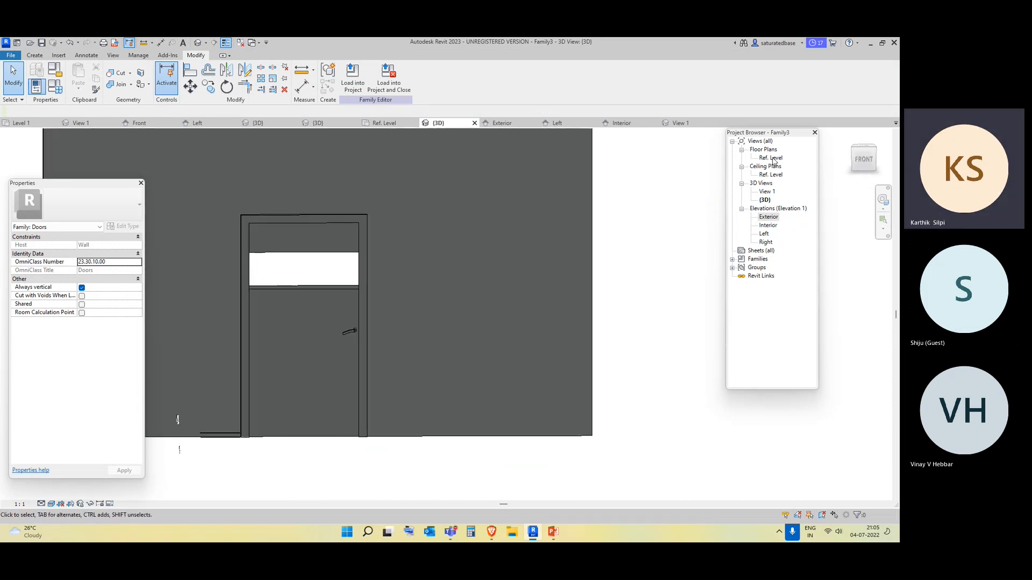
pyautogui.moveTo(349, 200); pyautogui.dragTo(387, 226, button='middle')
pyautogui.doubleClick(768, 217)
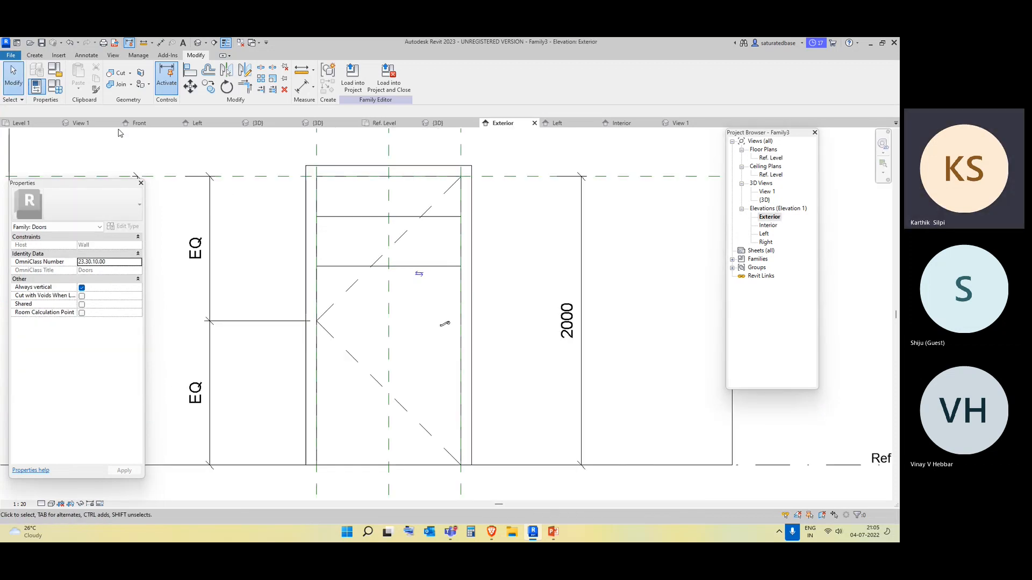
pyautogui.click(34, 56)
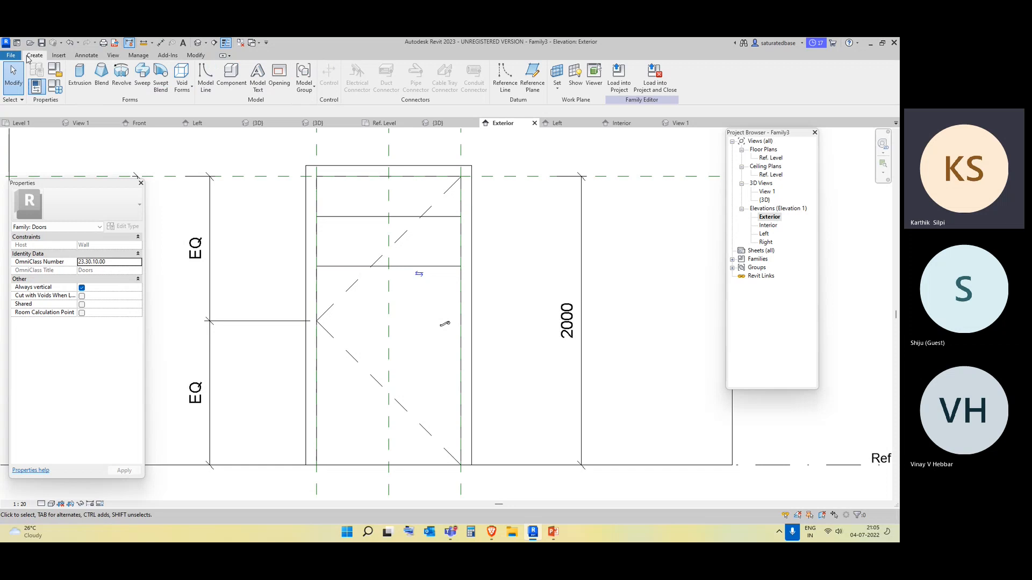
pyautogui.click(80, 75)
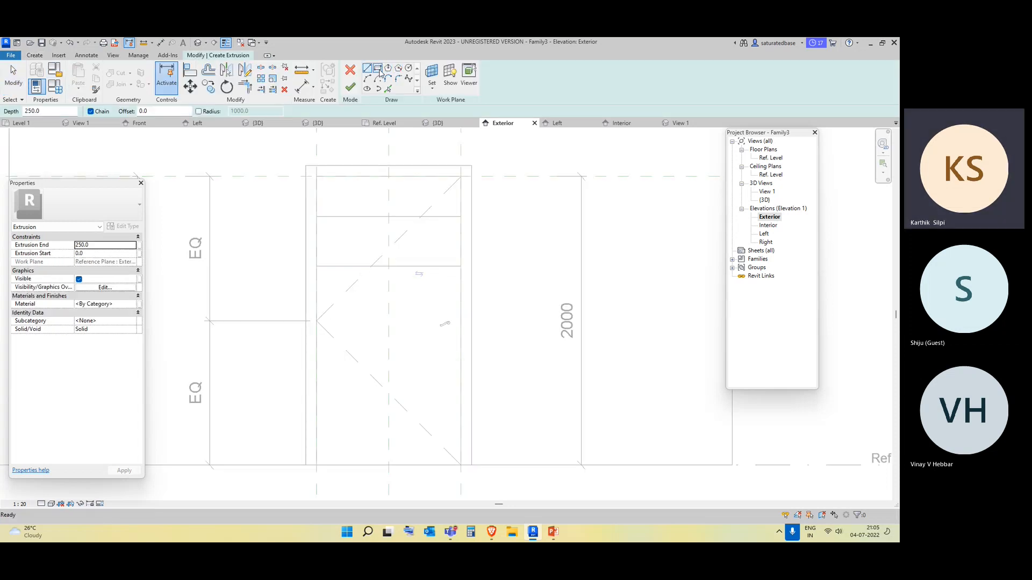
pyautogui.click(378, 68)
pyautogui.click(317, 217)
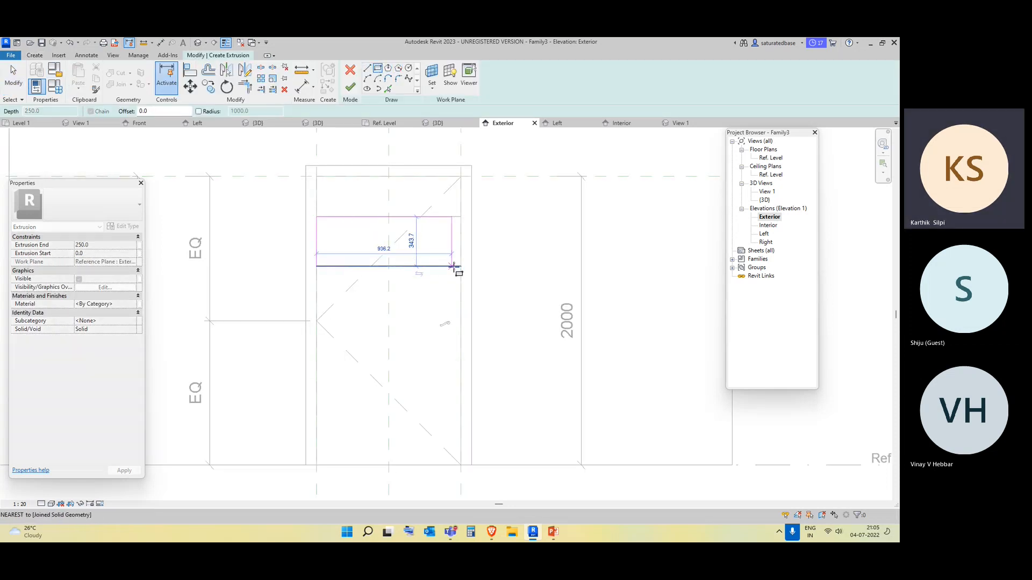
pyautogui.click(461, 266)
pyautogui.click(352, 83)
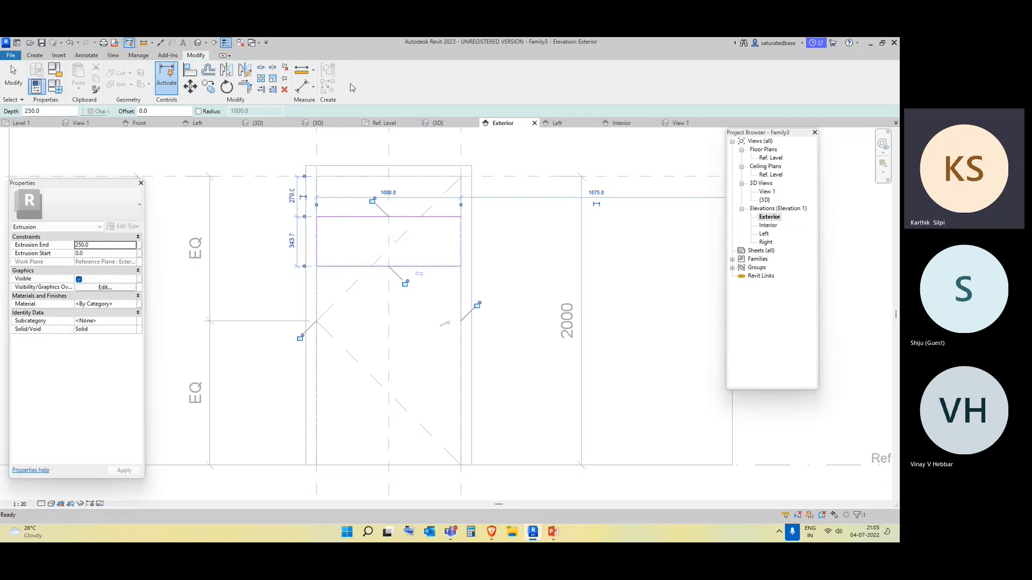
# In the Left elevation, shorten the infill extrusion to the wall face, for a depth of 150
pyautogui.doubleClick(763, 233)
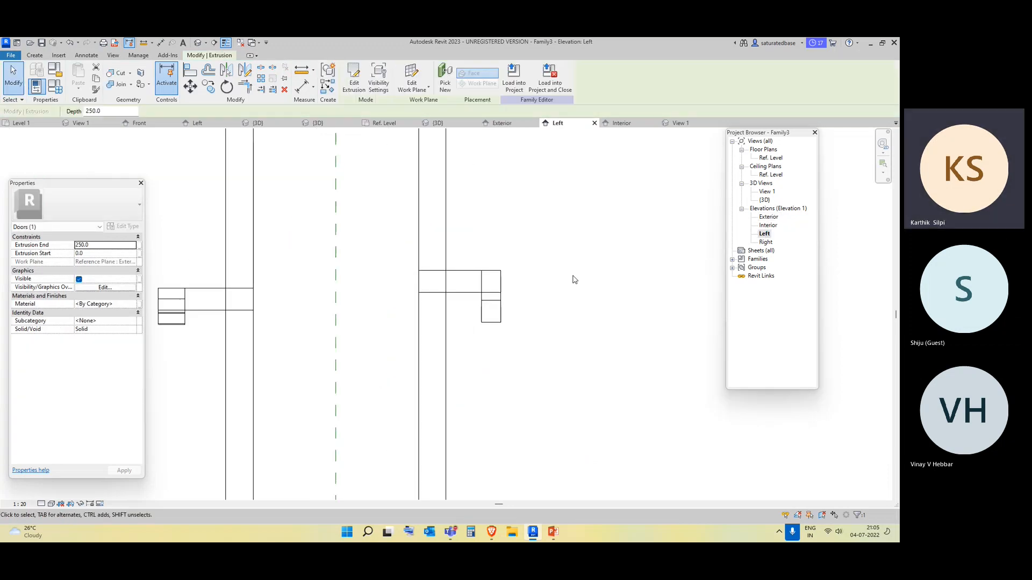
pyautogui.scroll(-5, 442, 314)
pyautogui.moveTo(504, 212); pyautogui.dragTo(532, 320, button='middle')
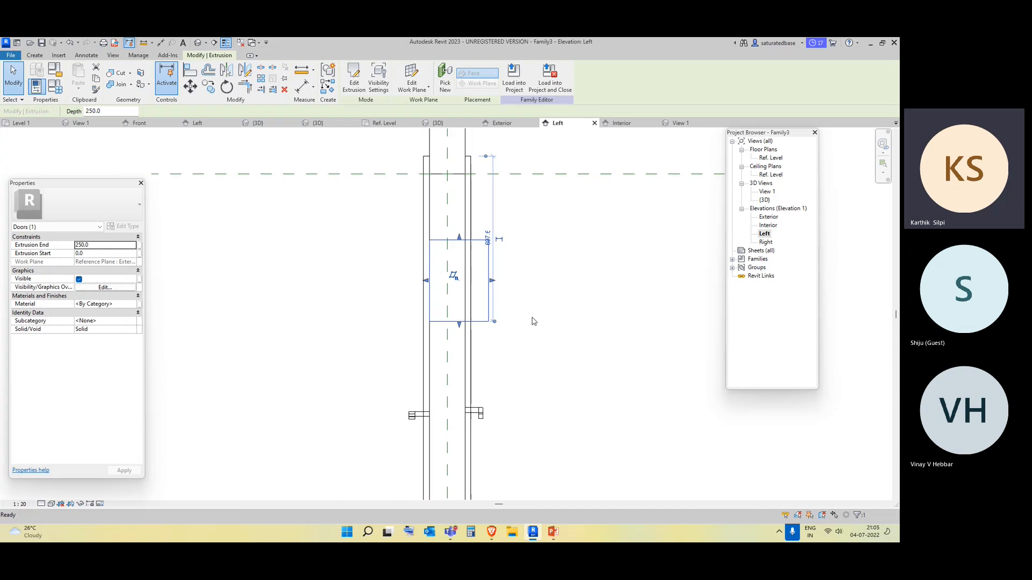
pyautogui.scroll(3, 480, 276)
pyautogui.moveTo(509, 292); pyautogui.dragTo(447, 294)
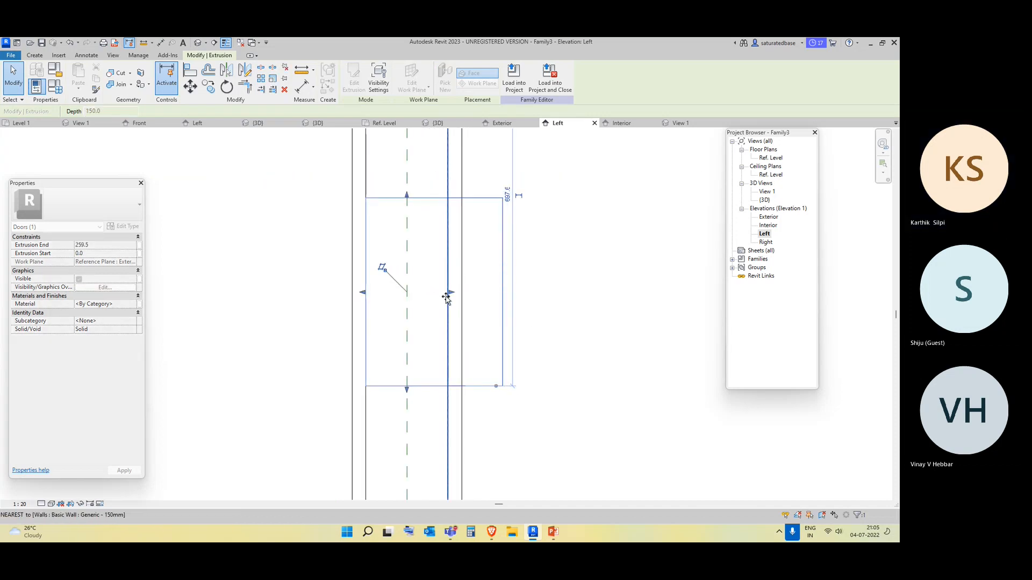
pyautogui.click(575, 343)
# Assign the Glass material to the infill extrusion and check the panel from both faces in 3D
pyautogui.click(198, 42)
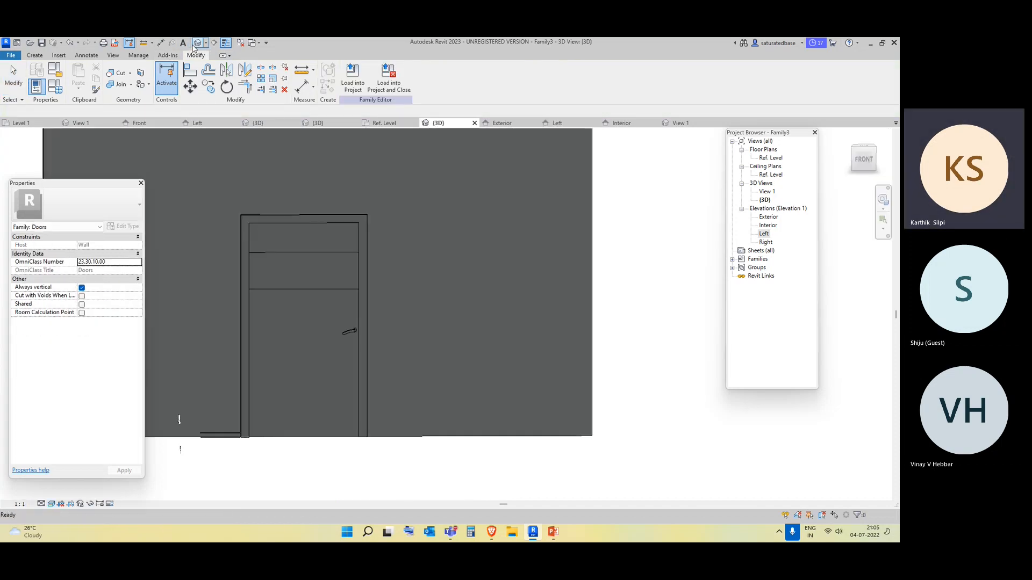
pyautogui.click(337, 286)
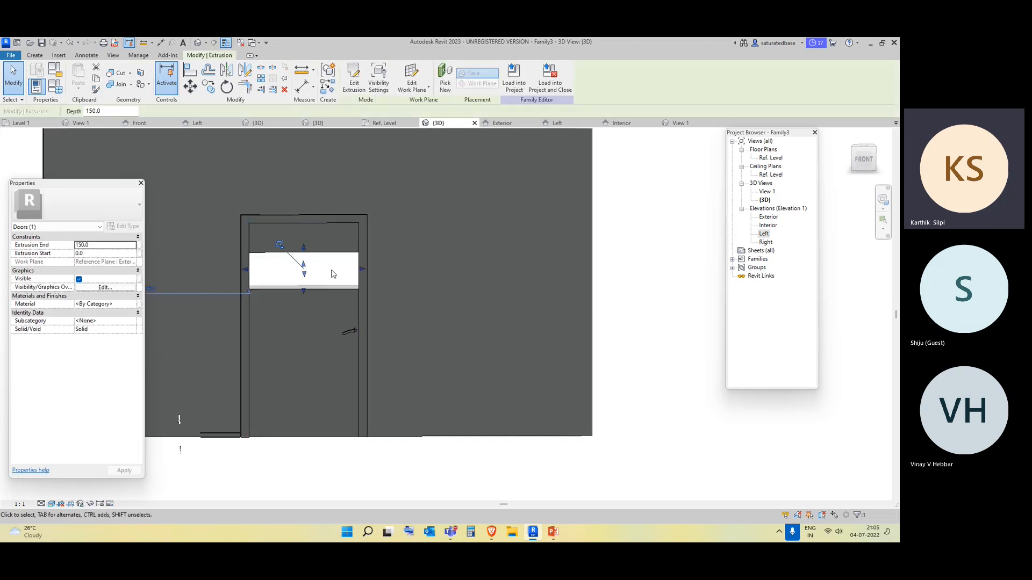
pyautogui.click(134, 303)
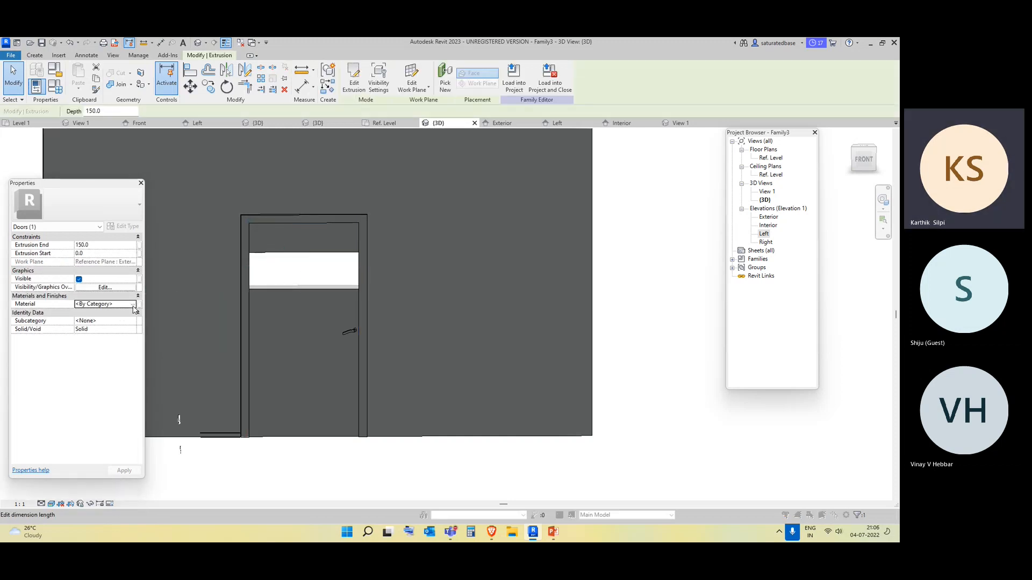
pyautogui.click(135, 304)
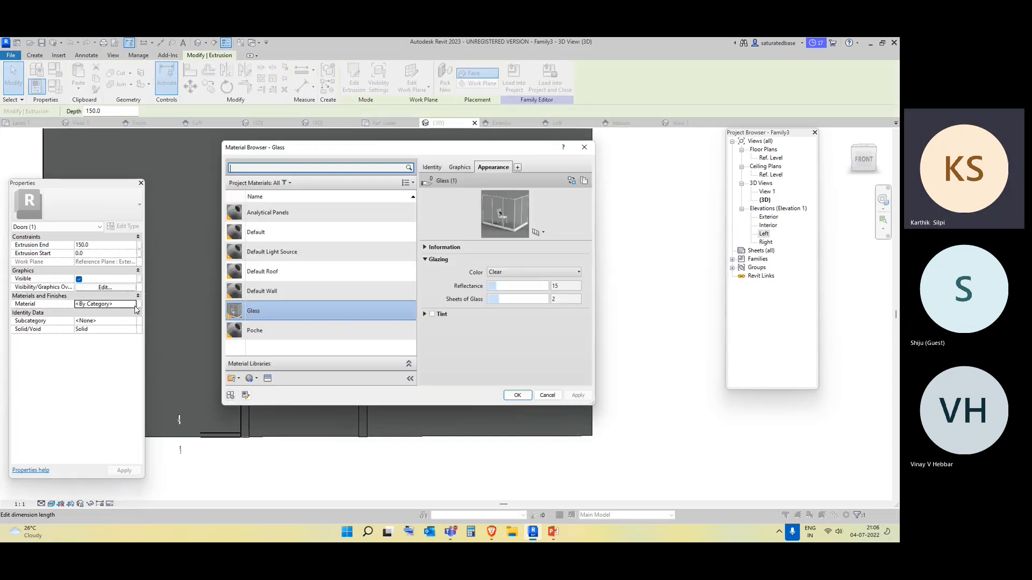
pyautogui.click(518, 395)
pyautogui.click(621, 317)
pyautogui.keyDown('shift'); pyautogui.moveTo(621, 318); pyautogui.dragTo(437, 422, button='middle'); pyautogui.keyUp('shift')
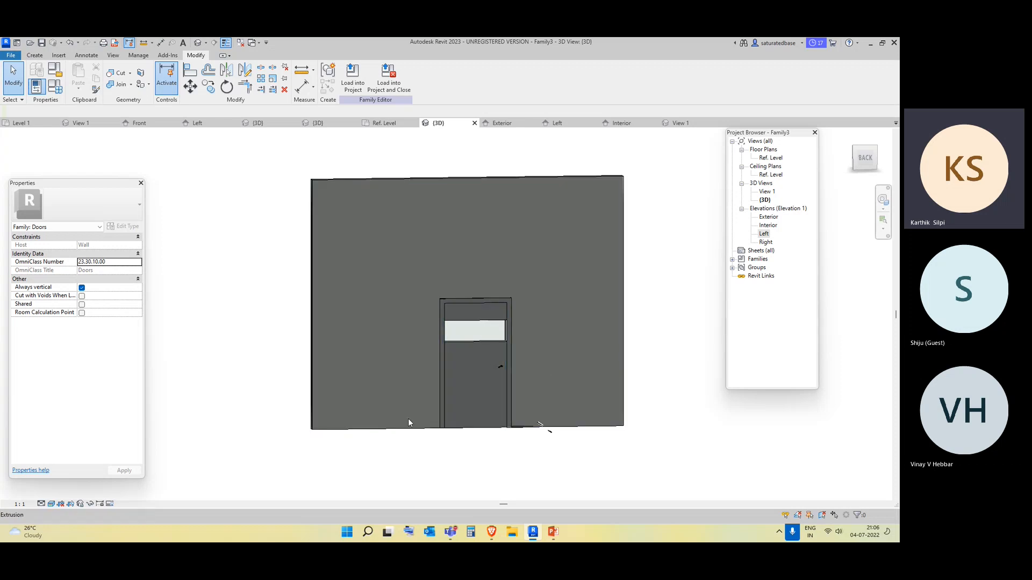
pyautogui.keyDown('shift'); pyautogui.moveTo(203, 394); pyautogui.dragTo(504, 396, button='middle'); pyautogui.keyUp('shift')
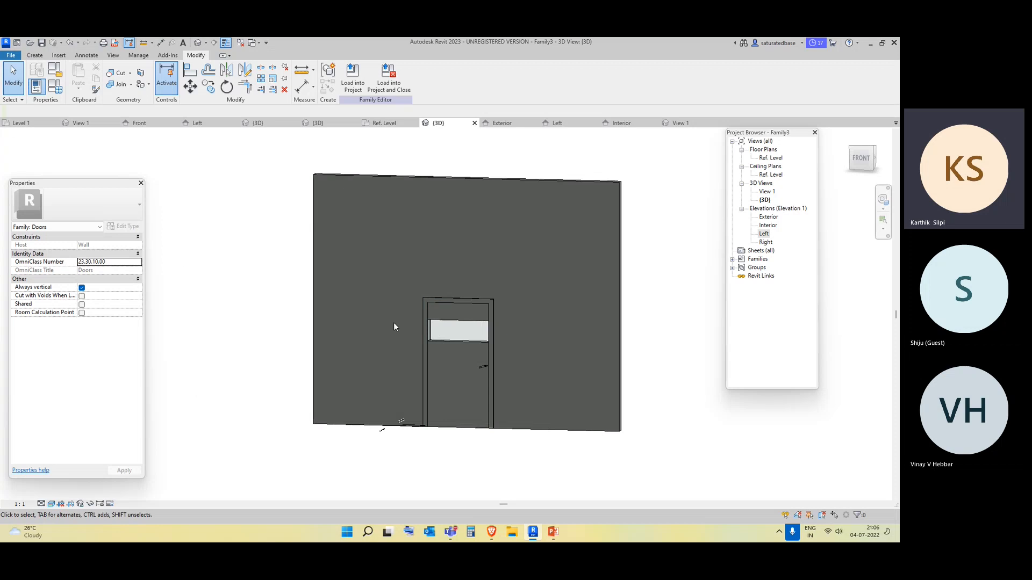
# Save the family to the Desktop as a family file named door
pyautogui.click(11, 55)
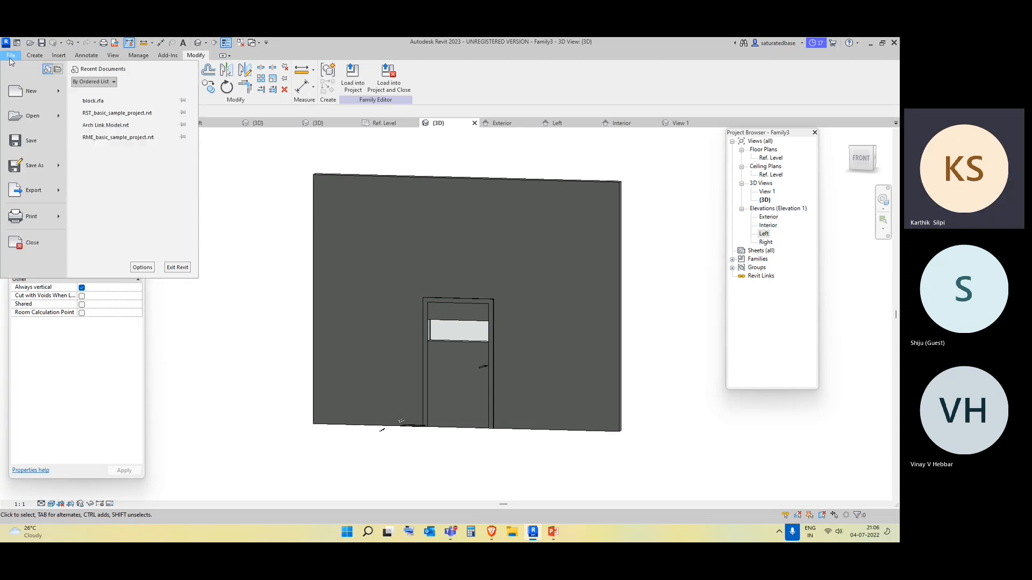
pyautogui.moveTo(58, 177)
pyautogui.click(110, 161)
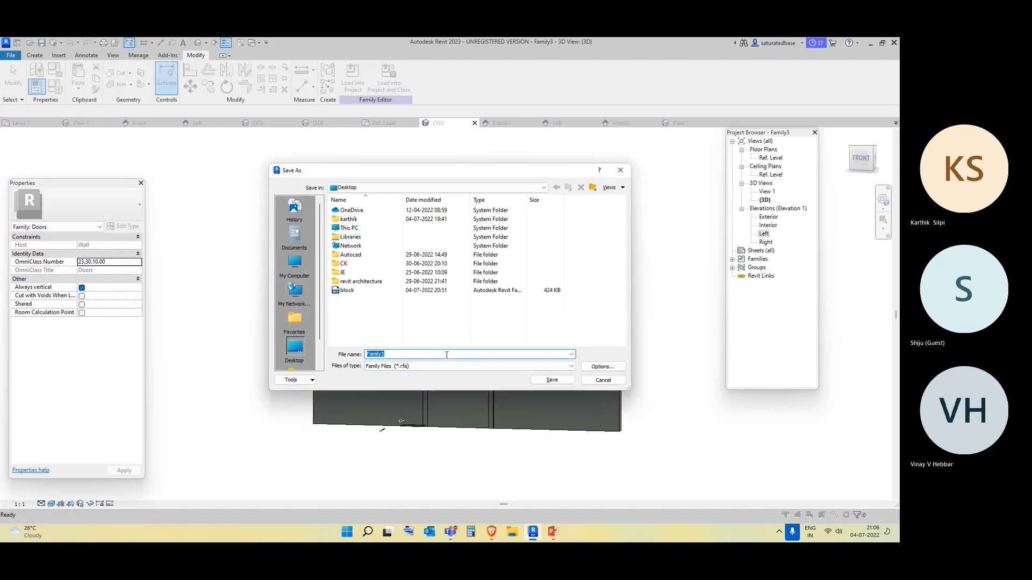
pyautogui.write('door')
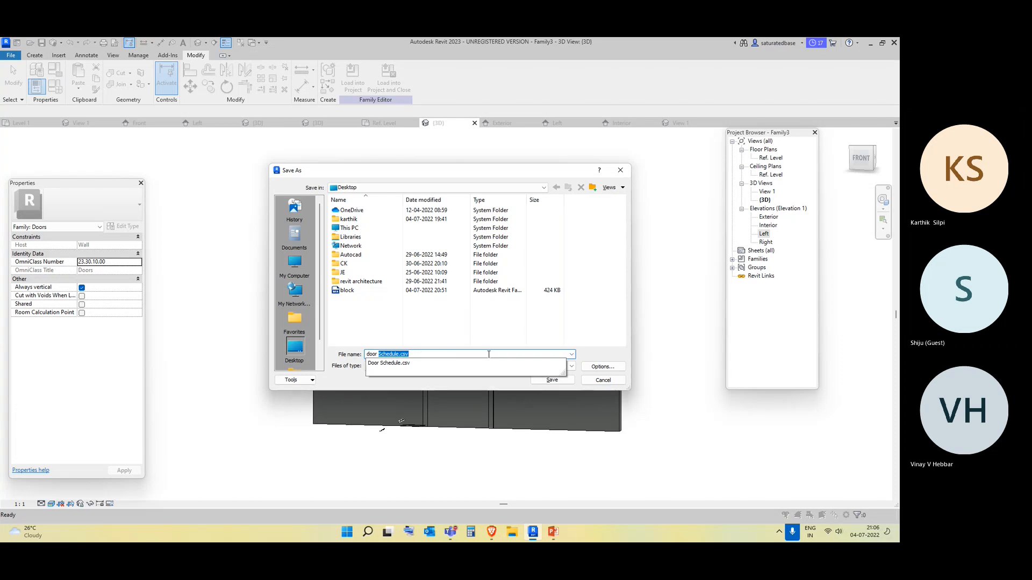
pyautogui.click(340, 377)
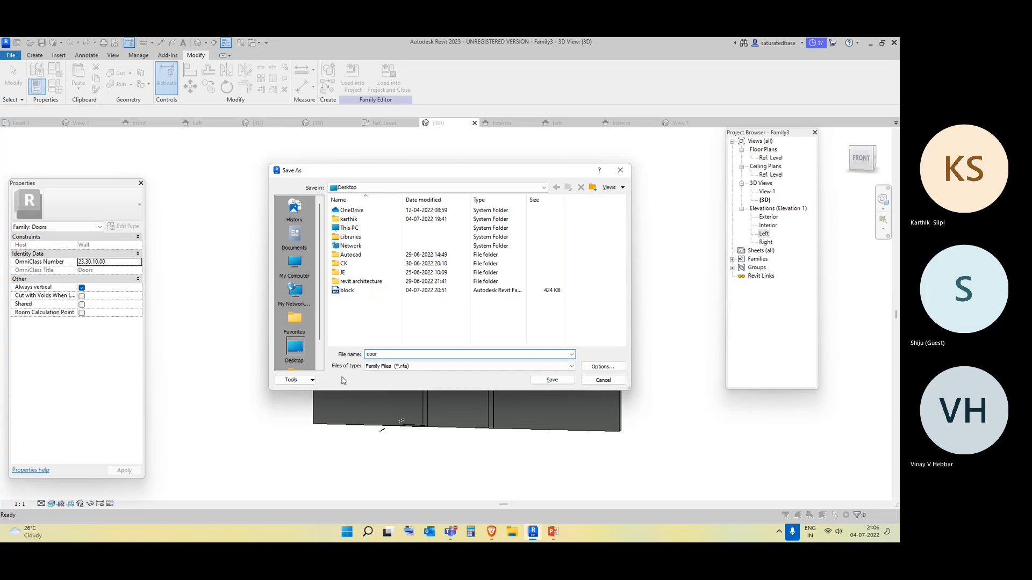
pyautogui.click(553, 381)
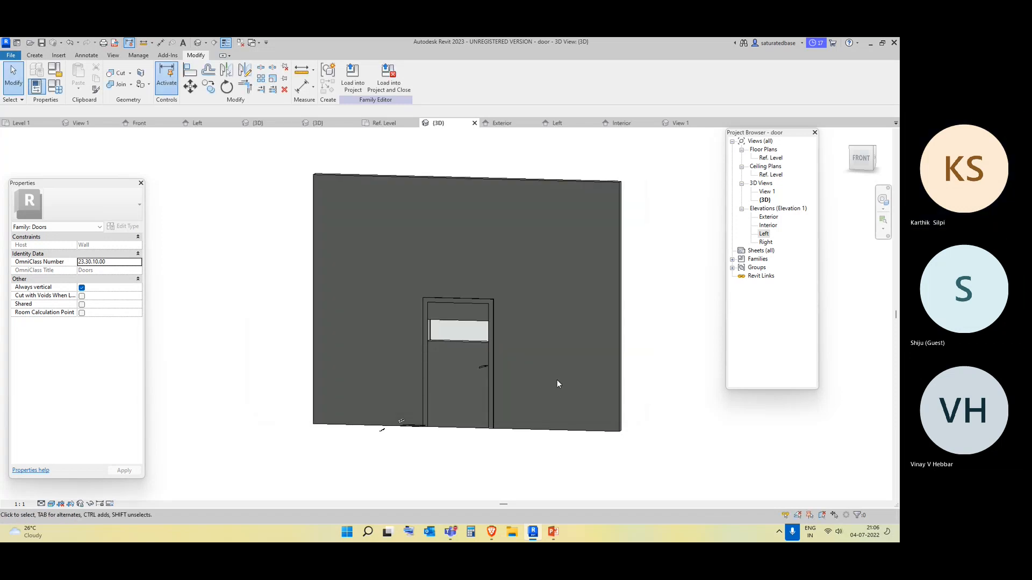
# Load the door family into Project1 and place one instance in the Level 1 wall, about 800 from its left end
pyautogui.click(351, 76)
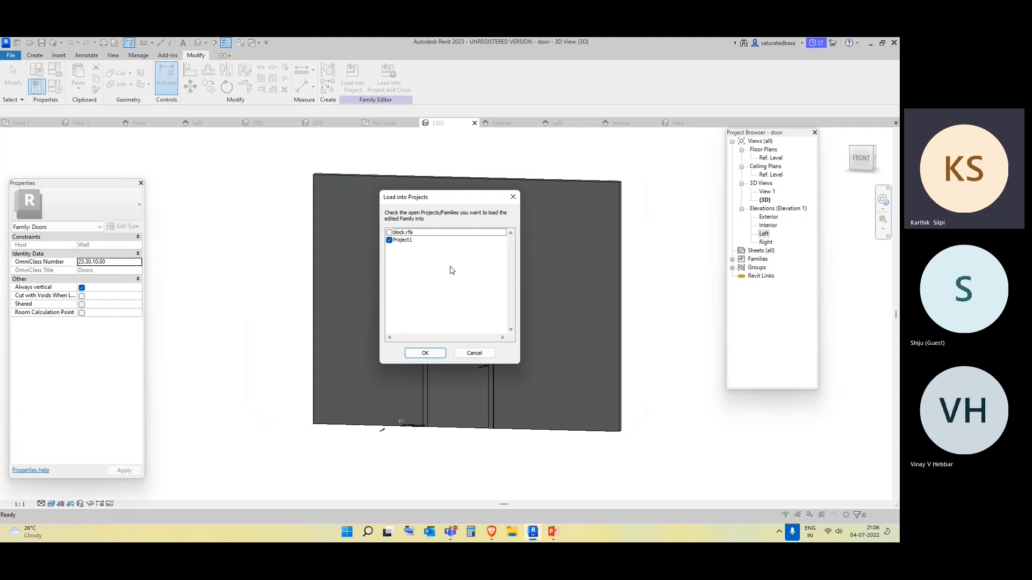
pyautogui.click(424, 353)
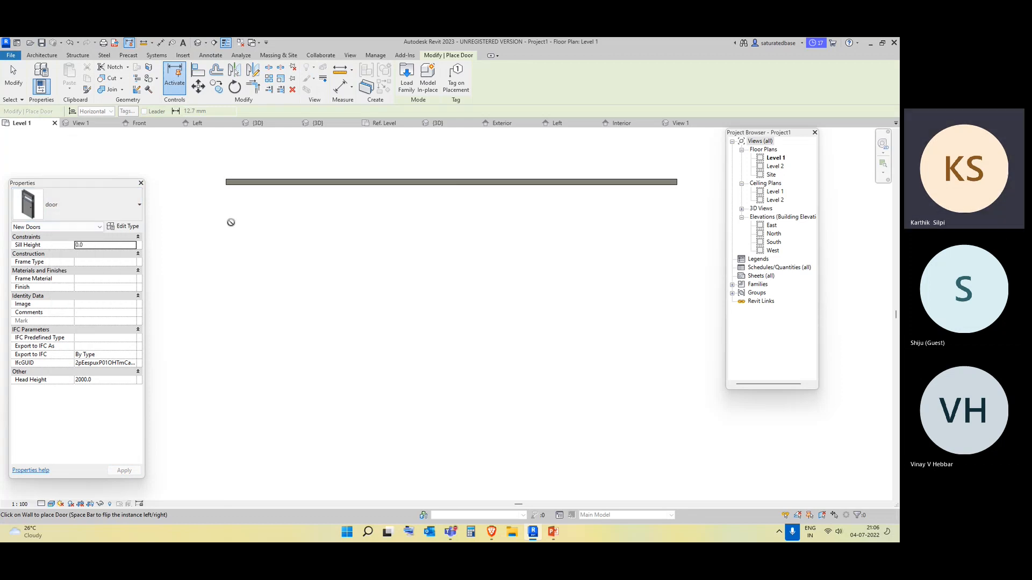
pyautogui.scroll(2, 265, 185)
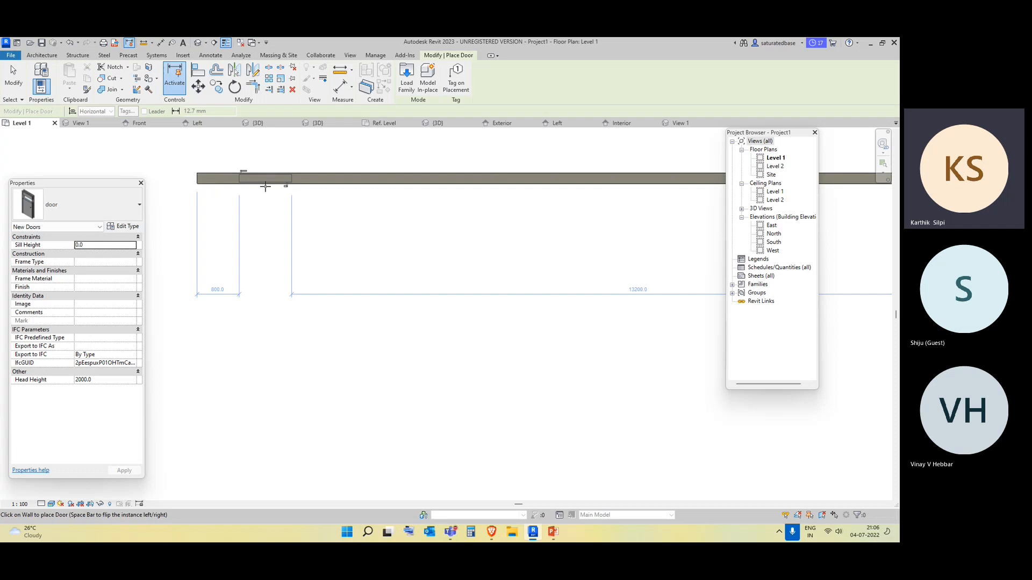
pyautogui.scroll(2, 265, 186)
pyautogui.scroll(1, 264, 186)
pyautogui.moveTo(357, 243); pyautogui.dragTo(386, 357, button='middle')
pyautogui.press('Escape')
pyautogui.press('Escape')
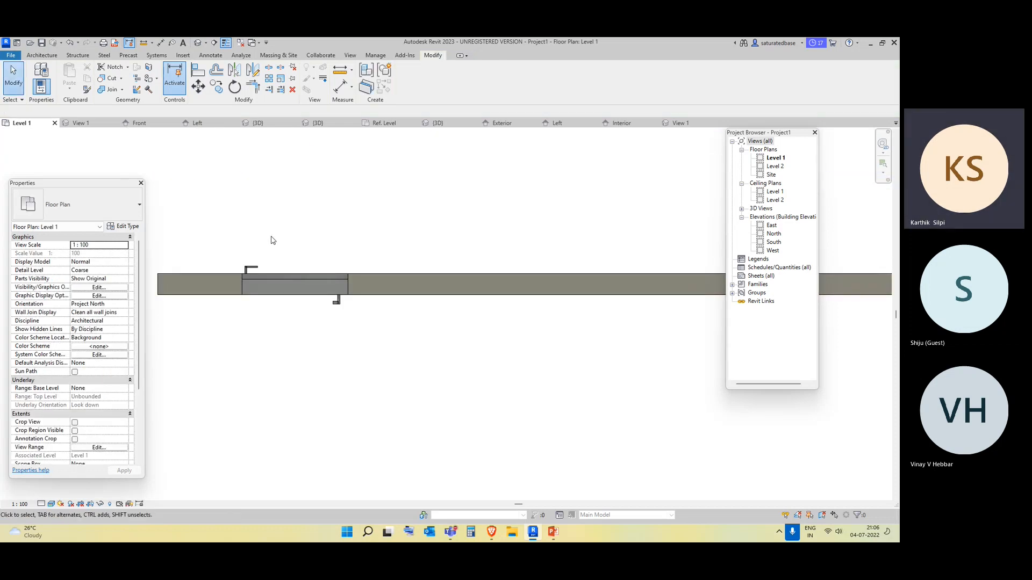
# Open the project's 3D view and examine the placed door from both sides of the wall
pyautogui.click(199, 42)
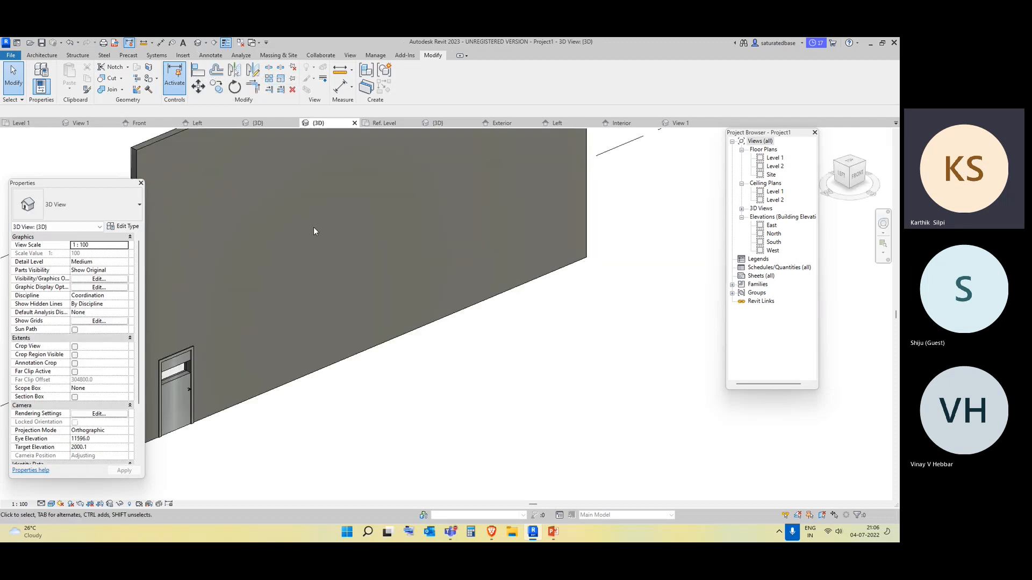
pyautogui.scroll(5, 173, 404)
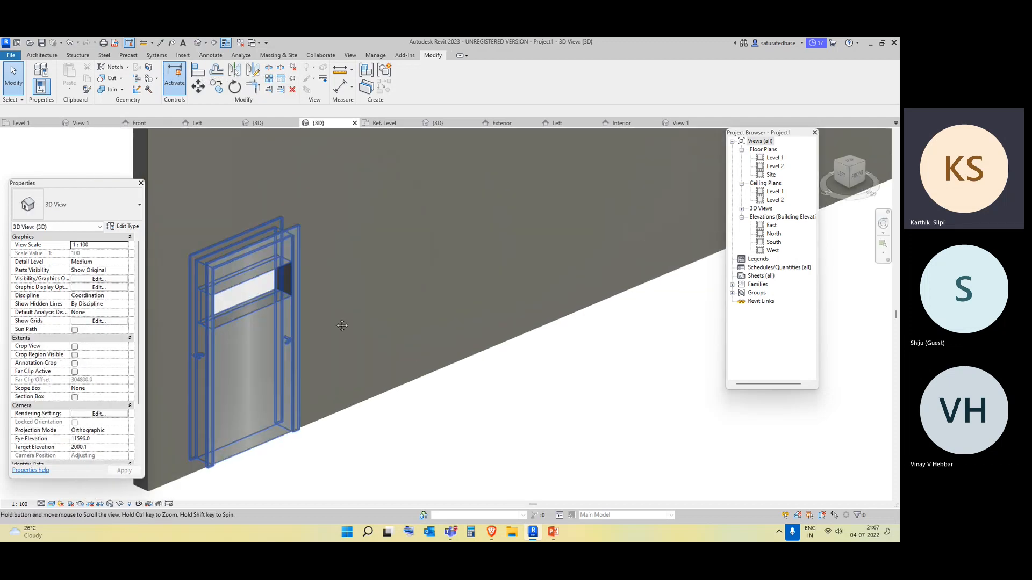
pyautogui.moveTo(378, 422); pyautogui.dragTo(412, 428, button='middle')
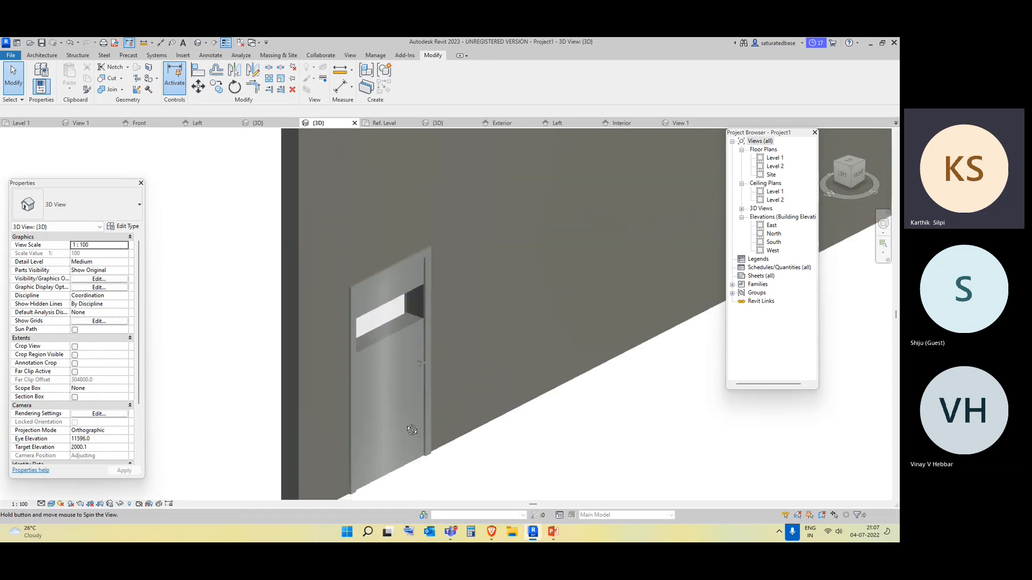
pyautogui.click(412, 471)
pyautogui.keyDown('shift'); pyautogui.moveTo(425, 495); pyautogui.dragTo(398, 471, button='middle'); pyautogui.keyUp('shift')
pyautogui.click(354, 439)
pyautogui.scroll(2, 355, 441)
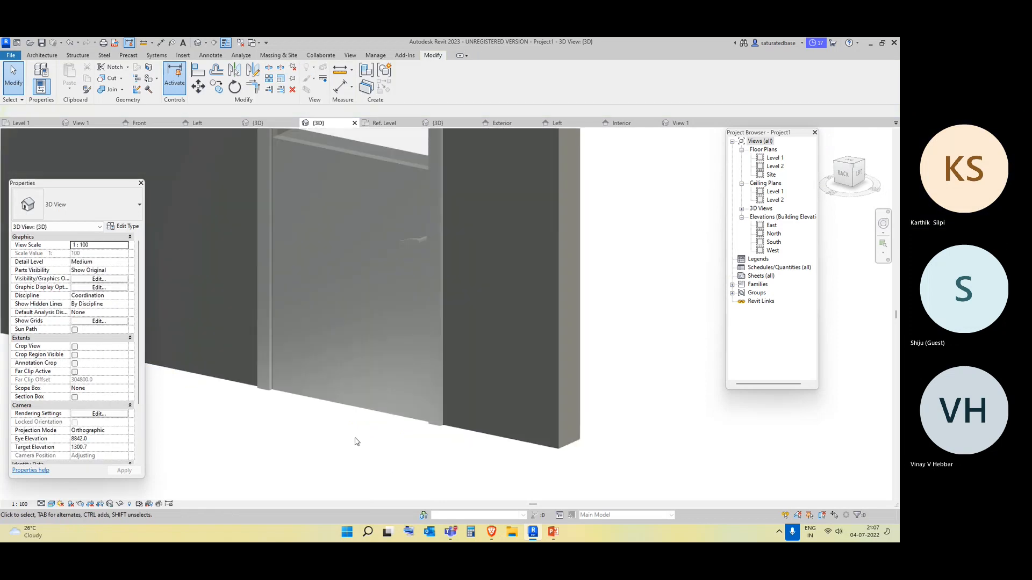
pyautogui.moveTo(332, 251)
pyautogui.mouseDown(button='middle')
pyautogui.moveTo(331, 398)
pyautogui.moveTo(352, 256)
pyautogui.mouseUp(button='middle')
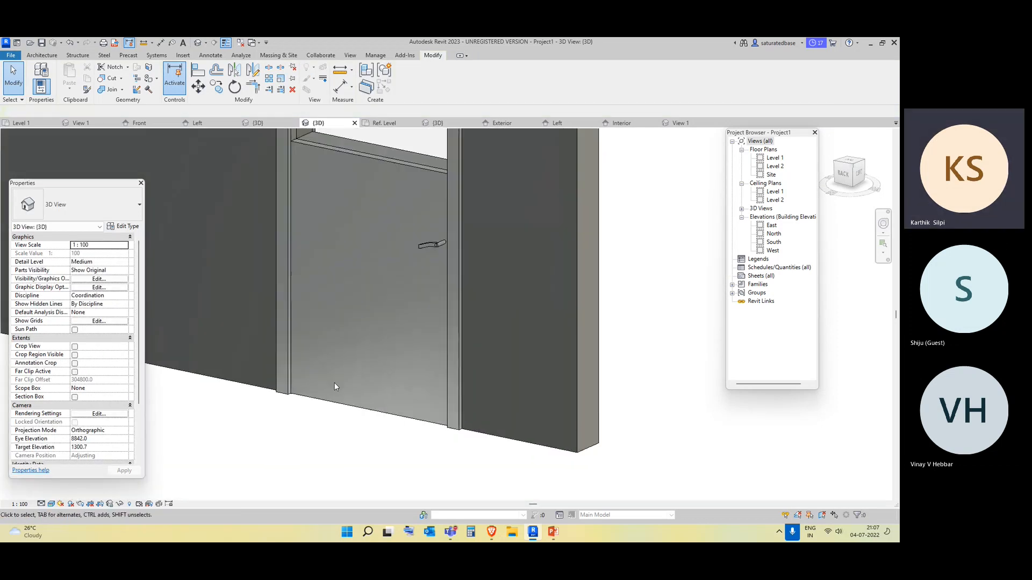
pyautogui.click(341, 405)
pyautogui.scroll(-2, 341, 407)
pyautogui.keyDown('shift'); pyautogui.moveTo(300, 421); pyautogui.dragTo(215, 421, button='middle'); pyautogui.keyUp('shift')
pyautogui.click(395, 423)
pyautogui.scroll(5, 345, 380)
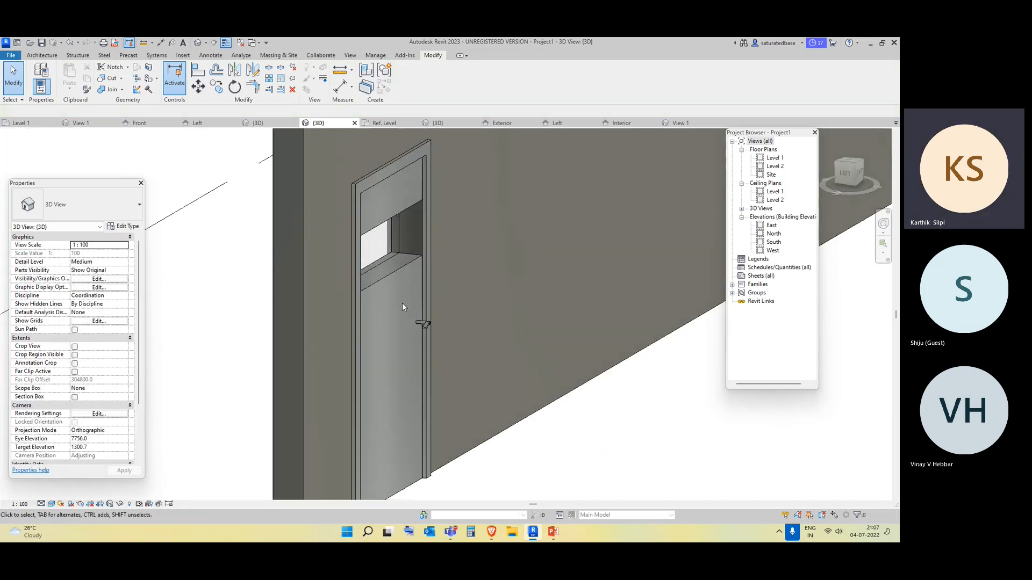
# Examine the door's glazed upper opening, frame and handle up close in 3D
pyautogui.moveTo(402, 303); pyautogui.dragTo(408, 300, button='middle')
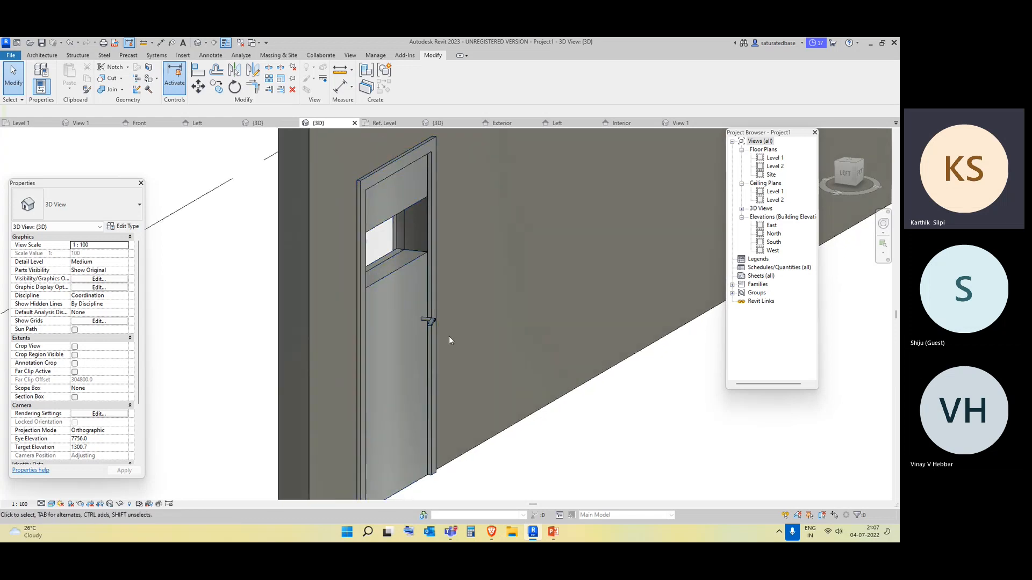
pyautogui.scroll(5, 404, 252)
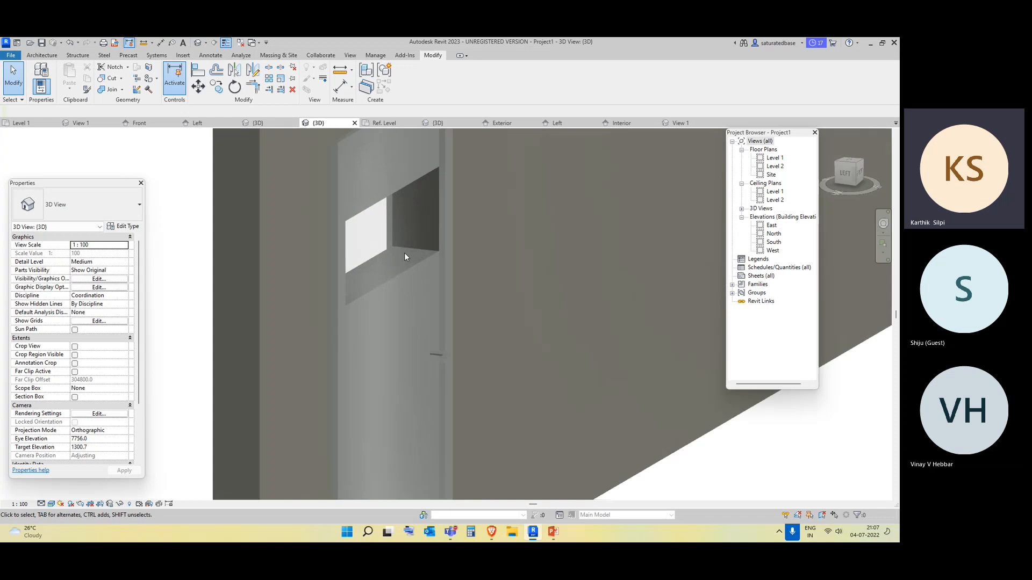
pyautogui.moveTo(511, 388); pyautogui.dragTo(536, 309, button='middle')
pyautogui.scroll(1, 523, 334)
pyautogui.scroll(-4, 524, 338)
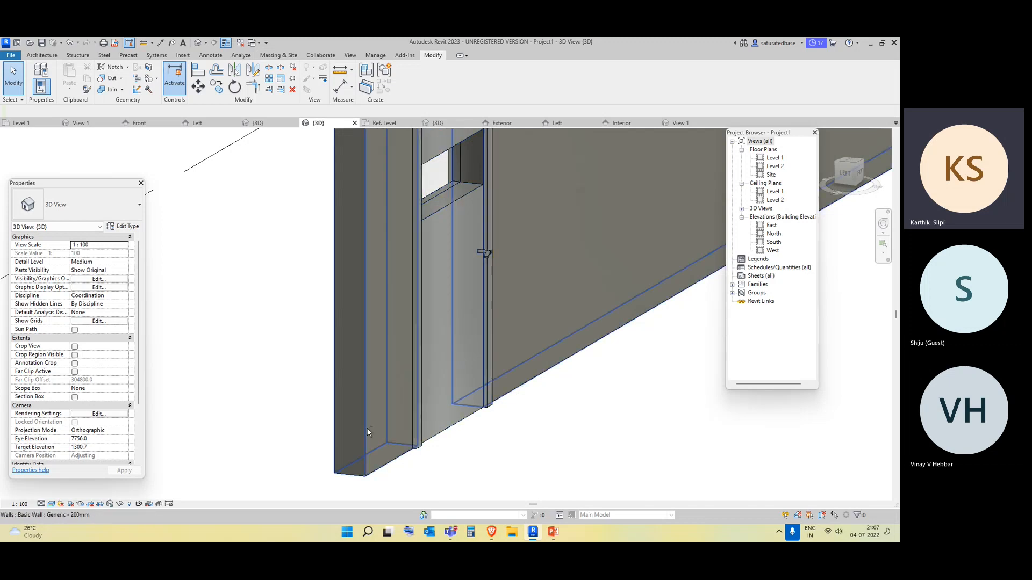
pyautogui.keyDown('shift'); pyautogui.moveTo(370, 430); pyautogui.dragTo(306, 448, button='middle'); pyautogui.keyUp('shift')
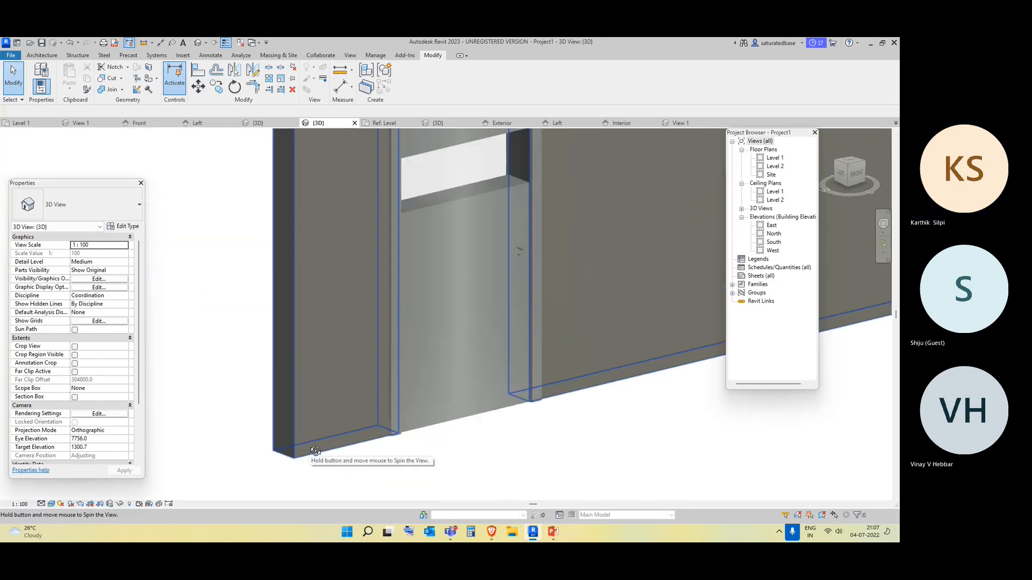
pyautogui.keyDown('shift'); pyautogui.moveTo(396, 469); pyautogui.dragTo(438, 427, button='middle'); pyautogui.keyUp('shift')
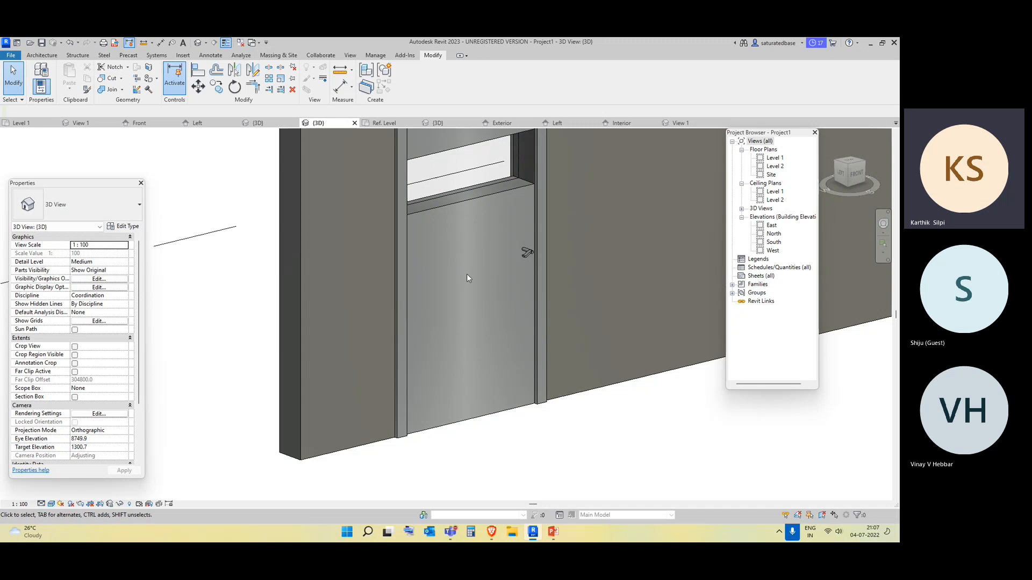
pyautogui.moveTo(489, 254); pyautogui.dragTo(496, 346, button='middle')
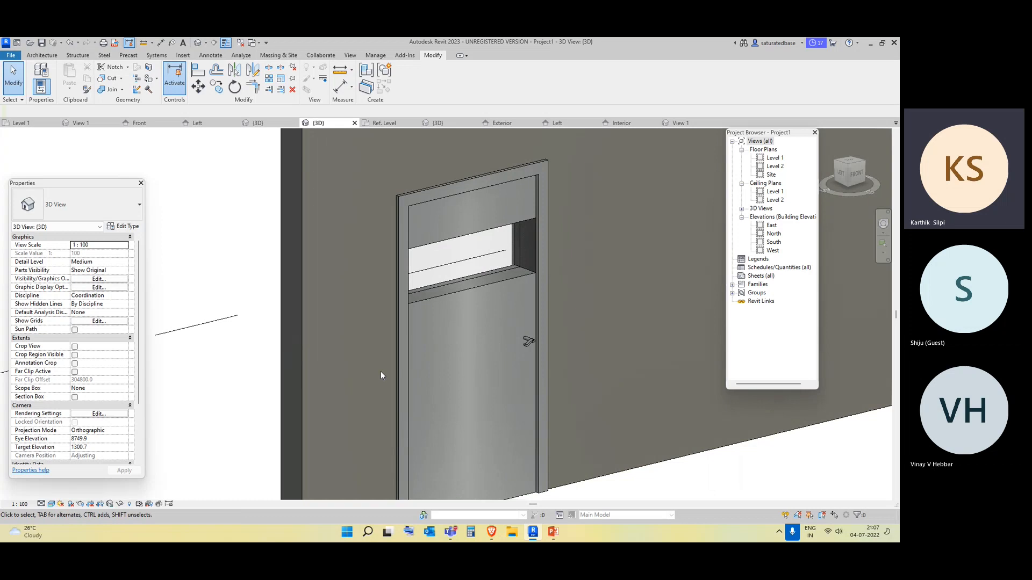
pyautogui.keyDown('shift'); pyautogui.moveTo(462, 425); pyautogui.dragTo(530, 441, button='middle'); pyautogui.keyUp('shift')
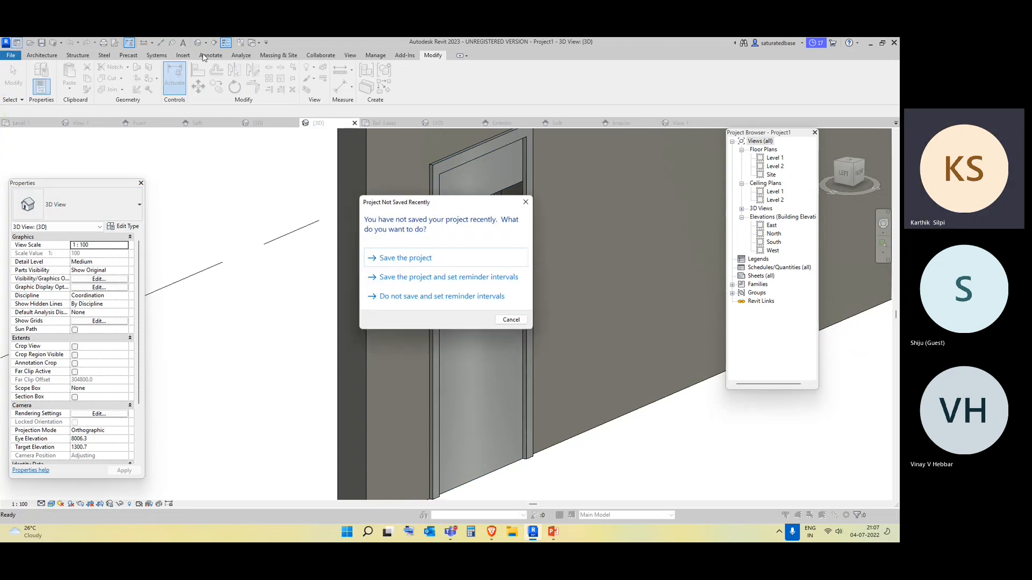
# Dismiss the save reminder without saving, return to the project, and start a new family to reach the template selection
pyautogui.click(525, 202)
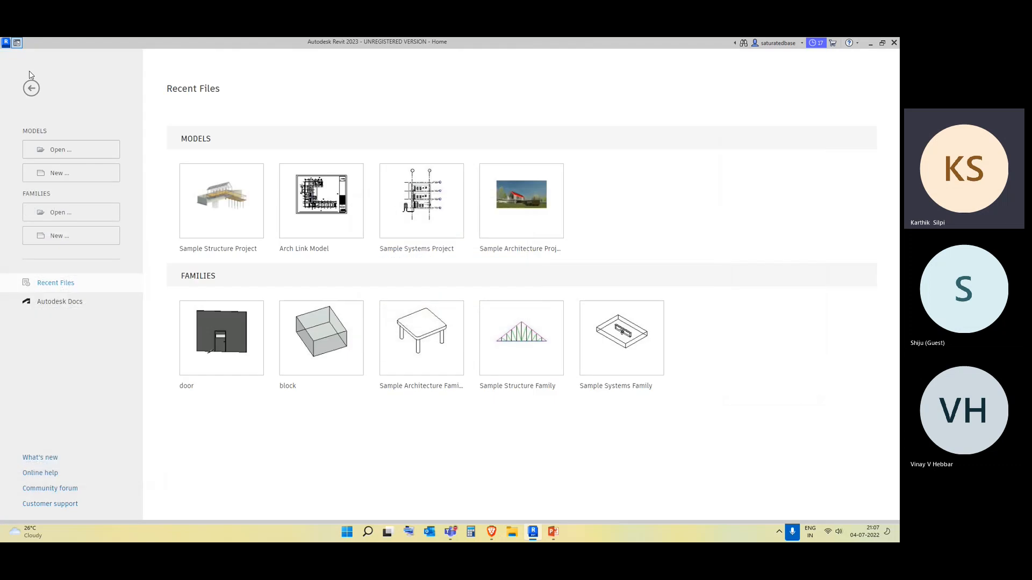
pyautogui.click(30, 90)
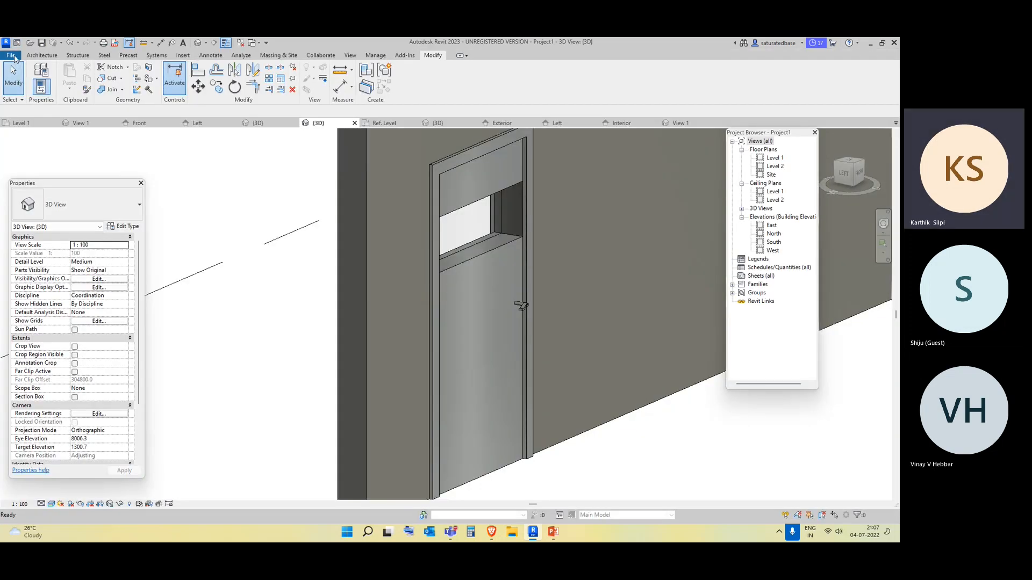
pyautogui.click(11, 56)
pyautogui.moveTo(59, 99)
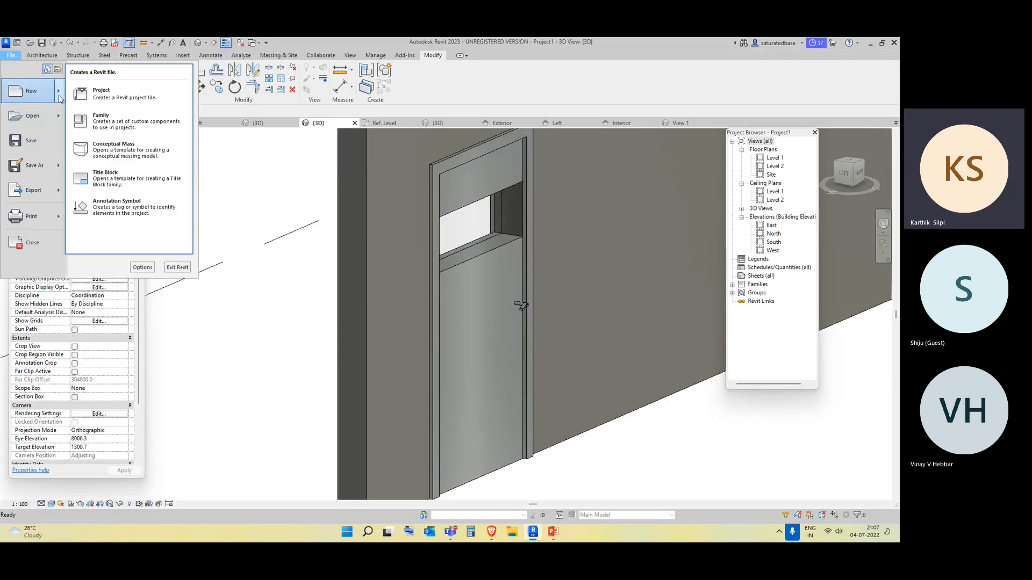
pyautogui.click(102, 121)
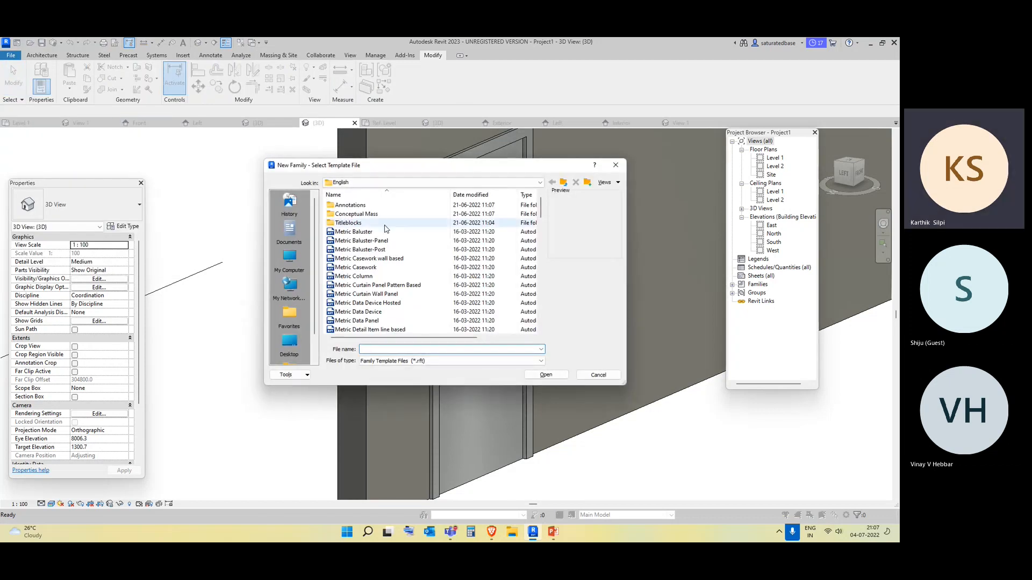
# Look through the available metric family templates, and close the template selection without choosing one
pyautogui.scroll(-1, 422, 242)
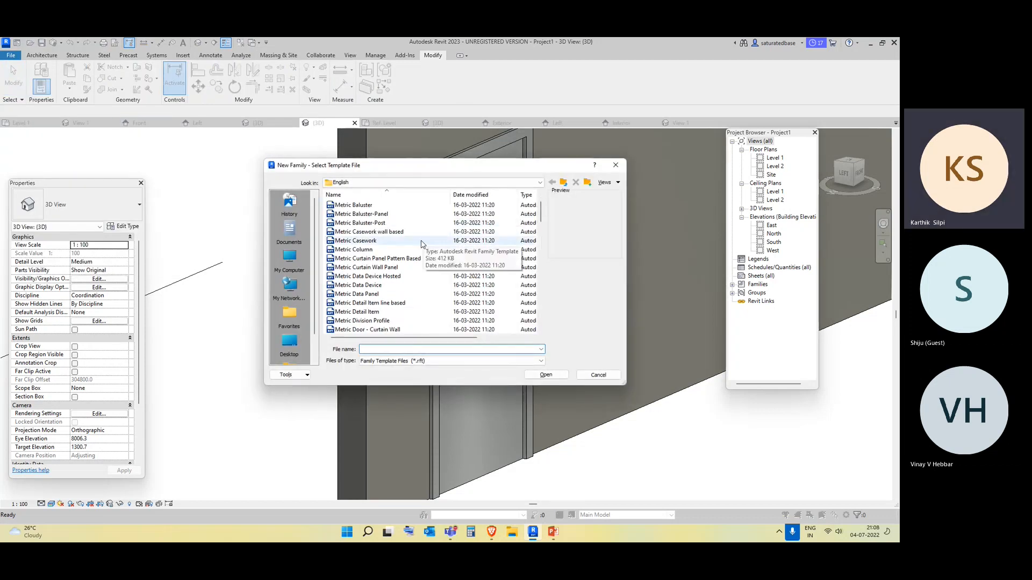
pyautogui.scroll(-2, 414, 246)
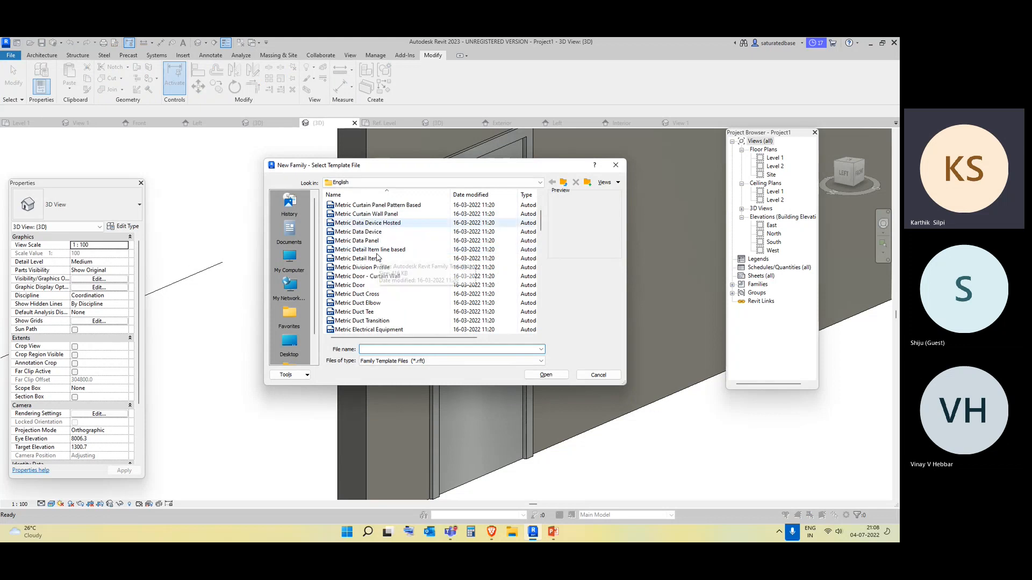
pyautogui.scroll(-3, 414, 271)
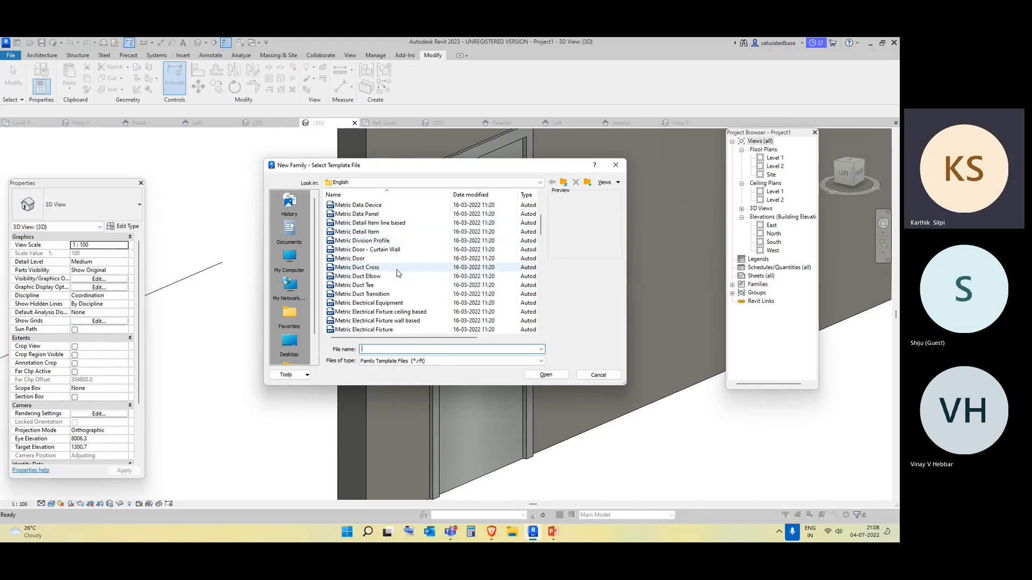
pyautogui.scroll(-1, 414, 269)
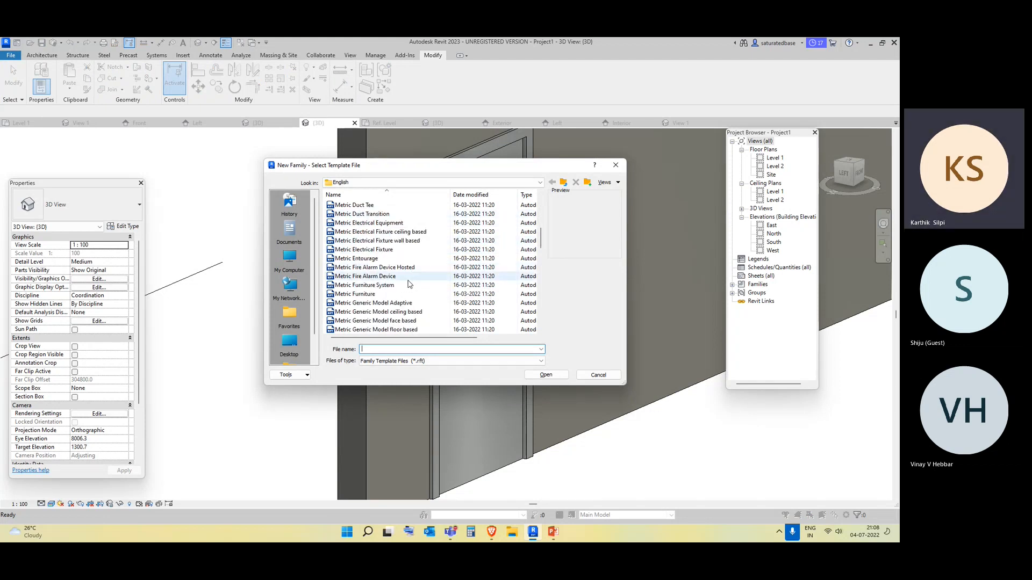
pyautogui.scroll(-4, 425, 281)
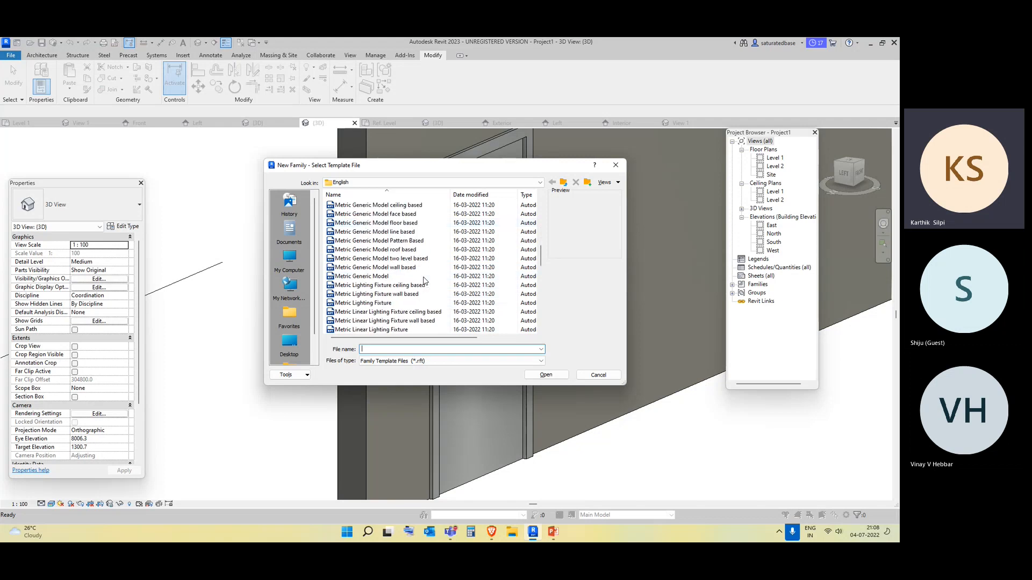
pyautogui.scroll(-3, 424, 279)
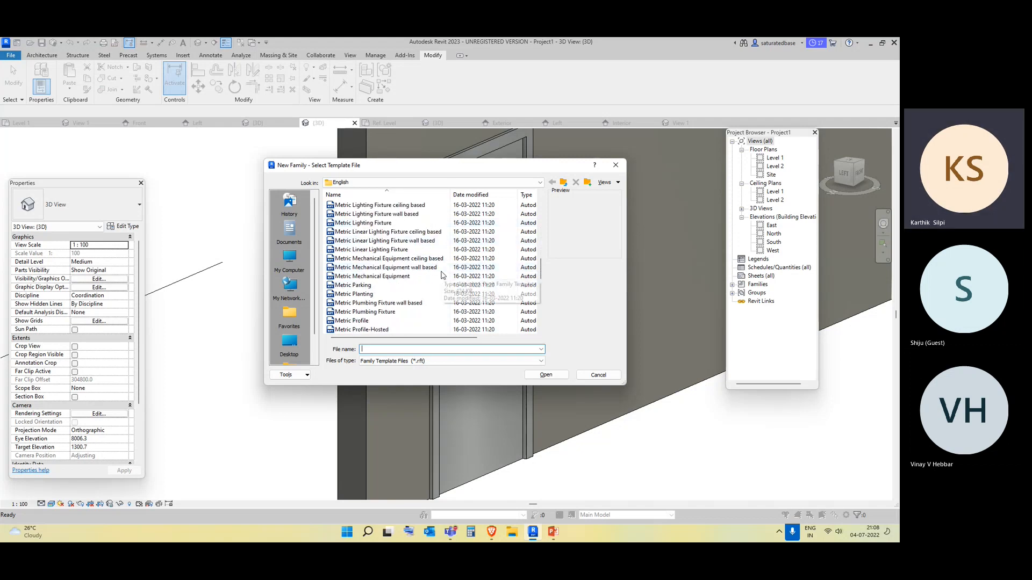
pyautogui.scroll(-3, 446, 267)
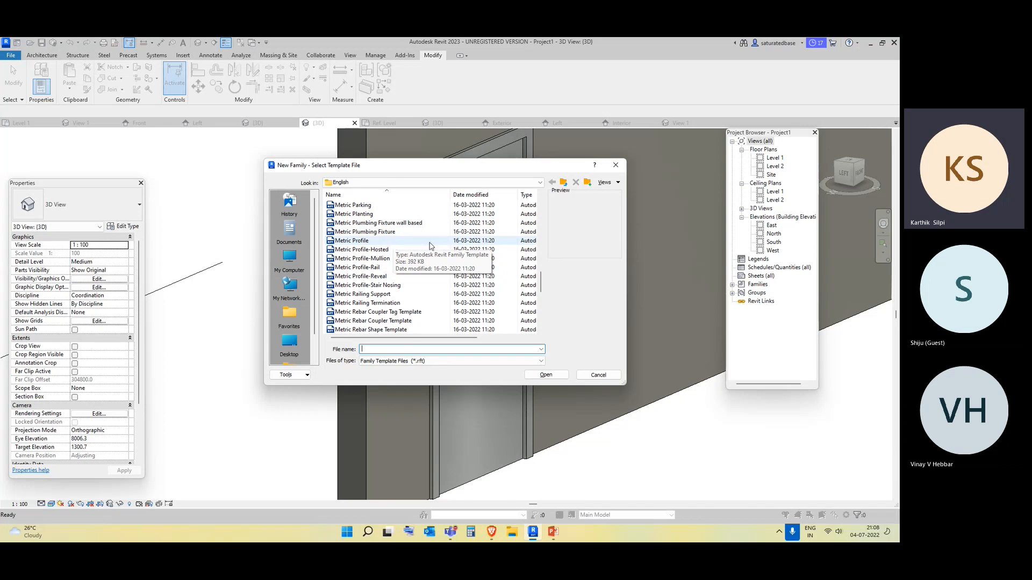
pyautogui.scroll(-2, 430, 246)
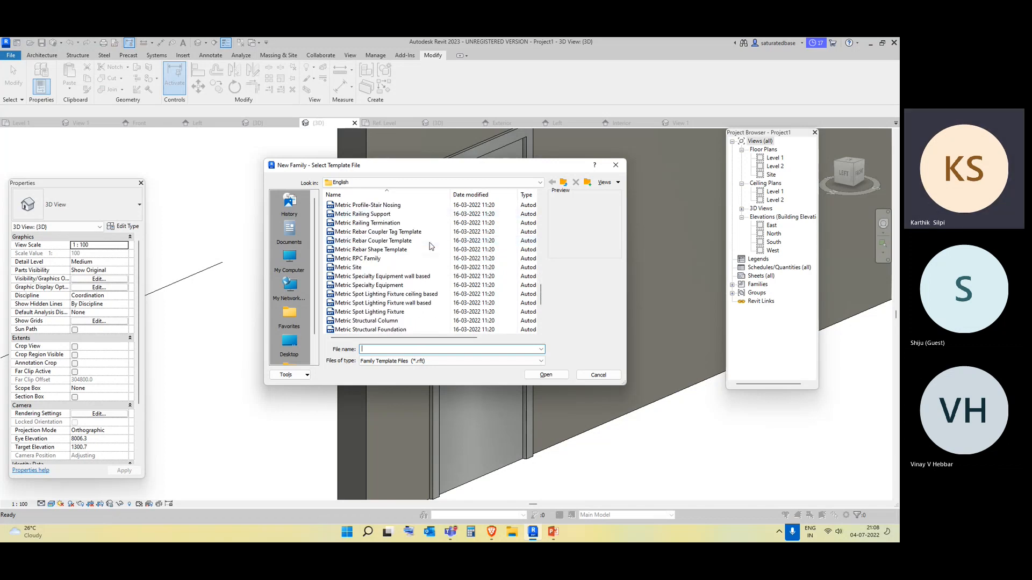
pyautogui.scroll(-5, 405, 279)
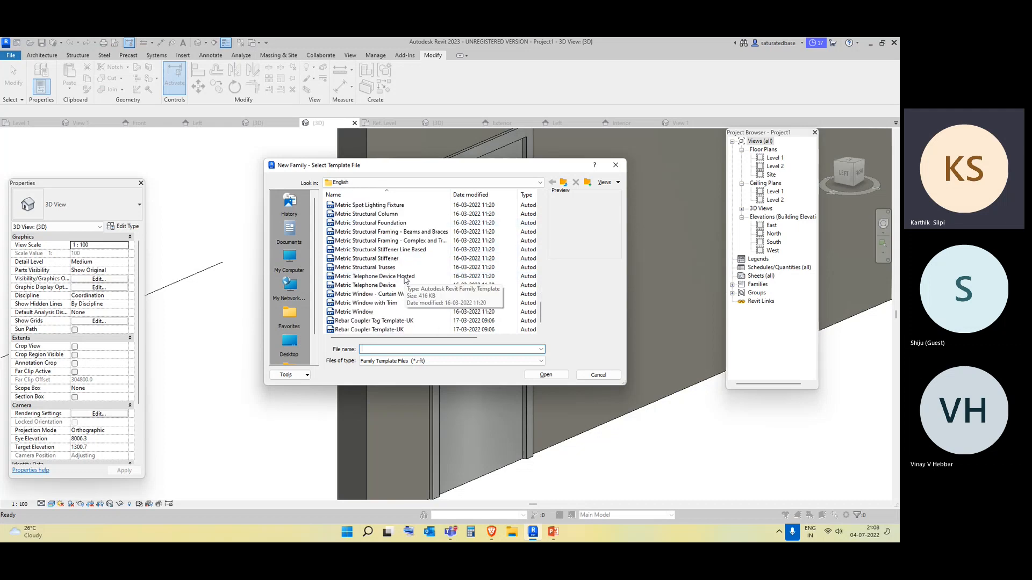
pyautogui.scroll(10, 404, 279)
pyautogui.scroll(8, 404, 278)
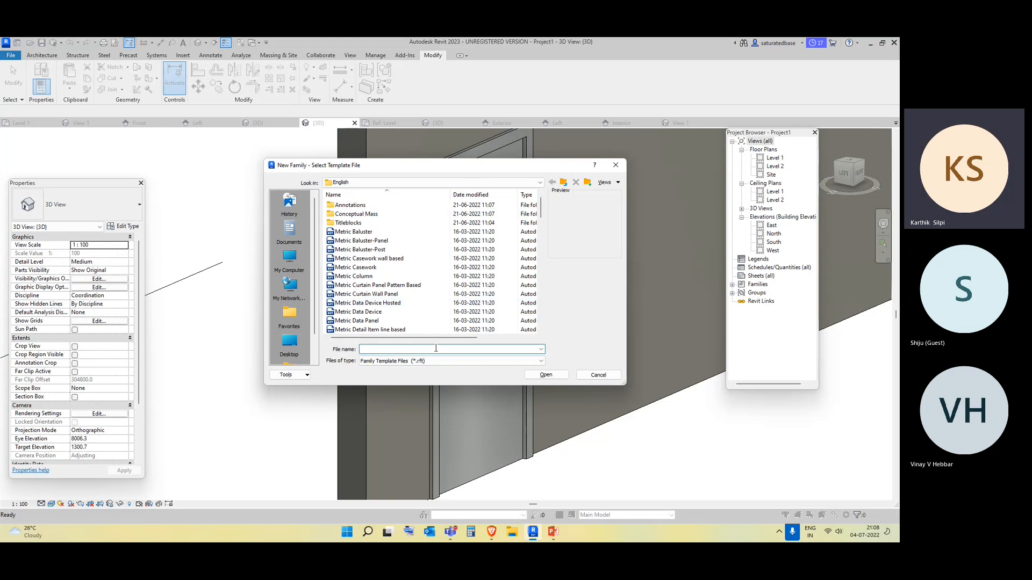
pyautogui.click(615, 165)
# Open the family of the door placed in the project wall for editing
pyautogui.scroll(-2, 437, 301)
pyautogui.keyDown('shift'); pyautogui.moveTo(540, 356); pyautogui.dragTo(419, 321, button='middle'); pyautogui.keyUp('shift')
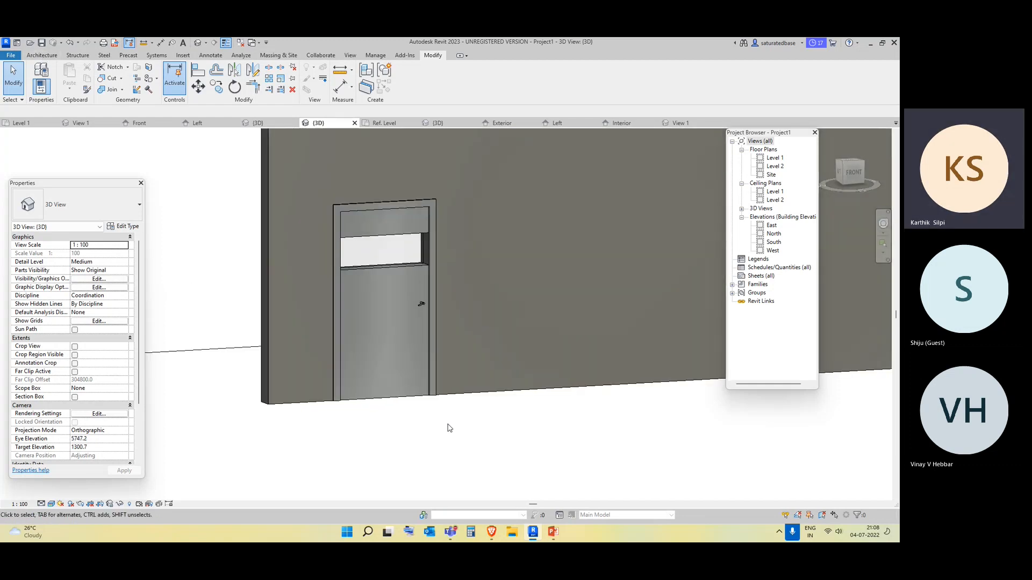
pyautogui.moveTo(447, 427)
pyautogui.keyDown('shift'); pyautogui.mouseDown(button='middle')
pyautogui.moveTo(467, 412)
pyautogui.moveTo(440, 413)
pyautogui.mouseUp(button='middle'); pyautogui.keyUp('shift')
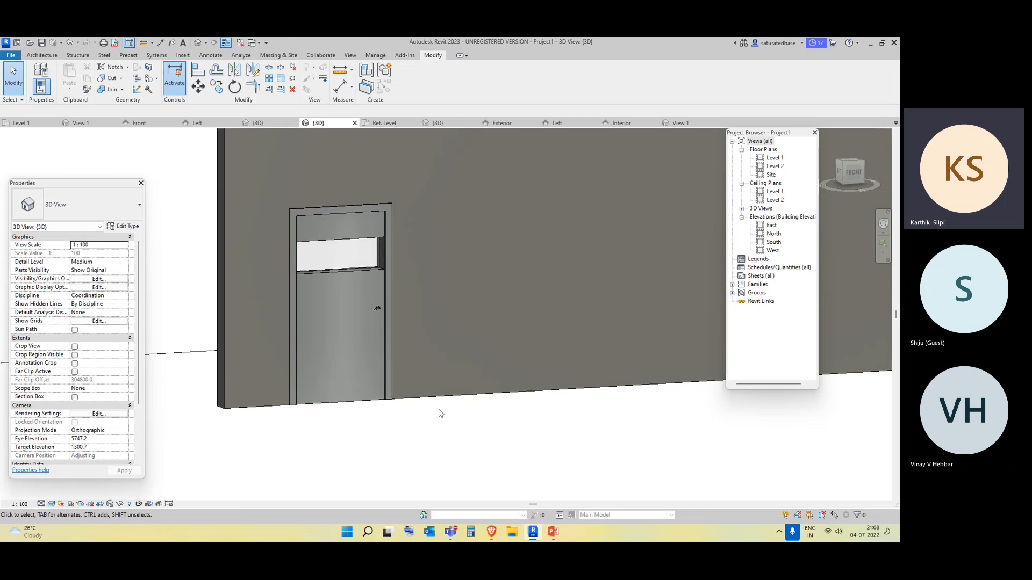
pyautogui.click(319, 404)
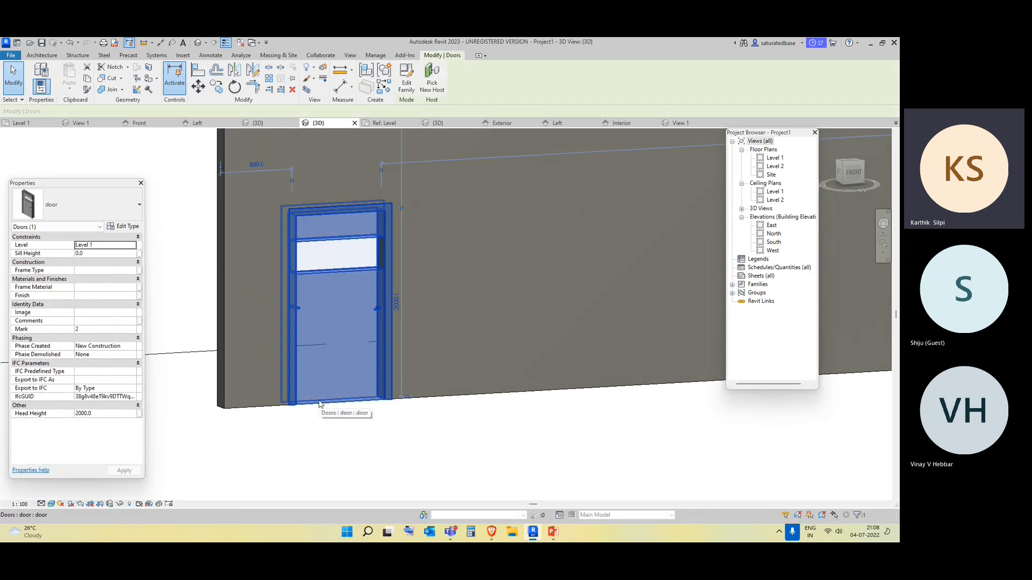
pyautogui.click(405, 85)
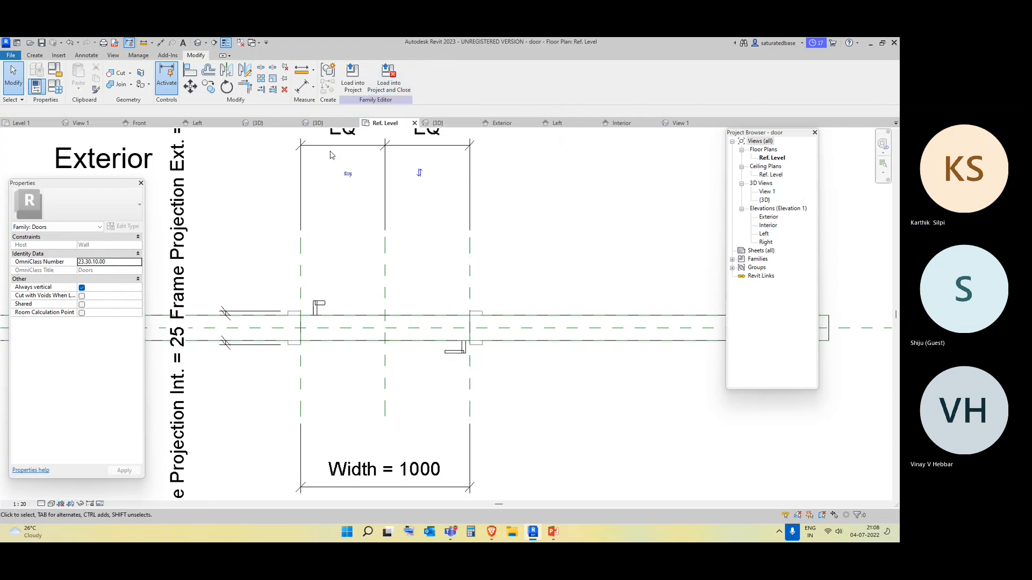
# Examine the new-parameter settings for the door opening's Width dimension in the Ref. Level plan, and close them without creating a parameter
pyautogui.scroll(-2, 283, 363)
pyautogui.click(326, 417)
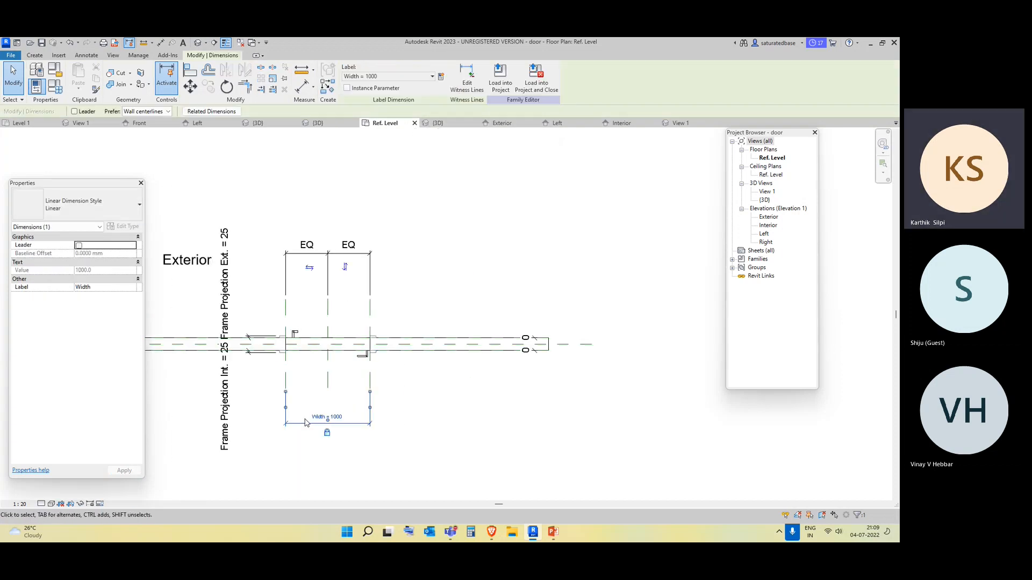
pyautogui.click(441, 77)
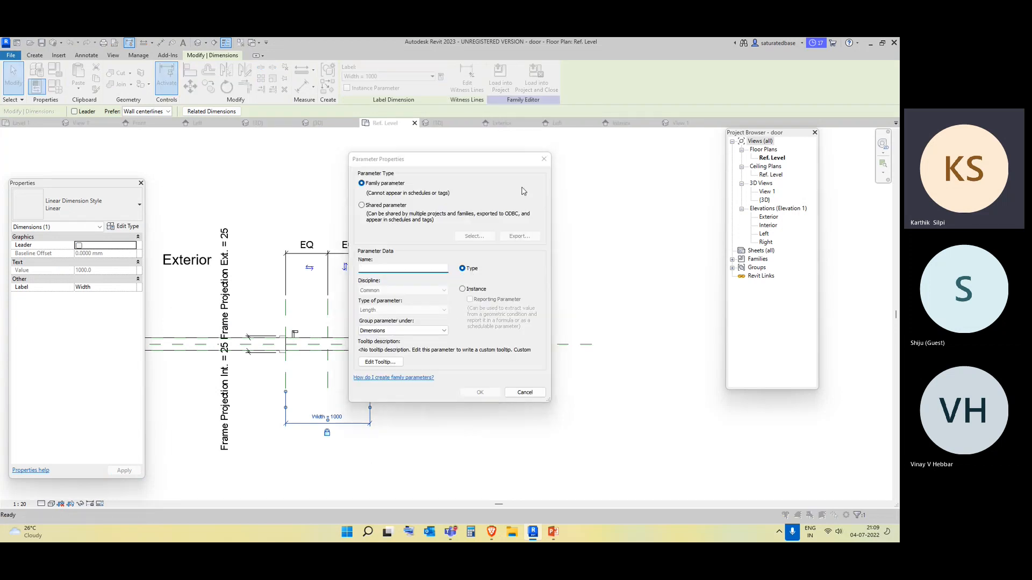
pyautogui.click(543, 159)
pyautogui.scroll(2, 322, 375)
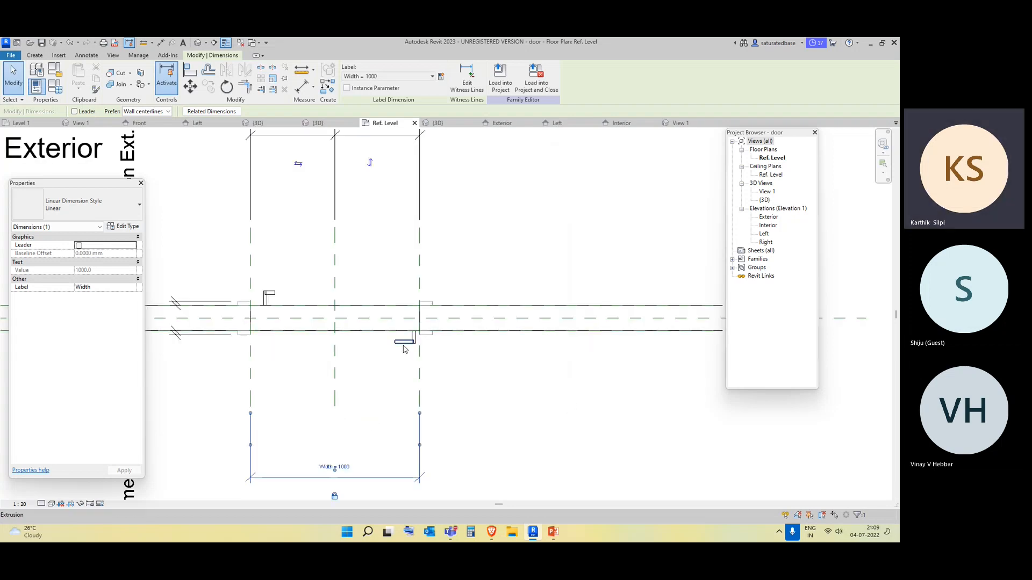
pyautogui.scroll(2, 403, 345)
pyautogui.scroll(-4, 403, 345)
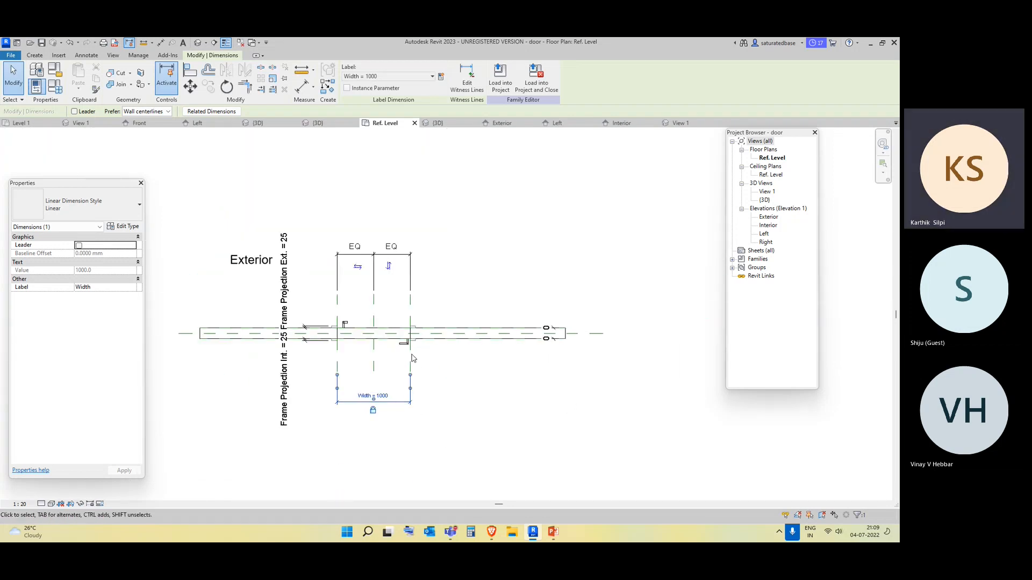
pyautogui.scroll(4, 400, 345)
pyautogui.scroll(-4, 408, 350)
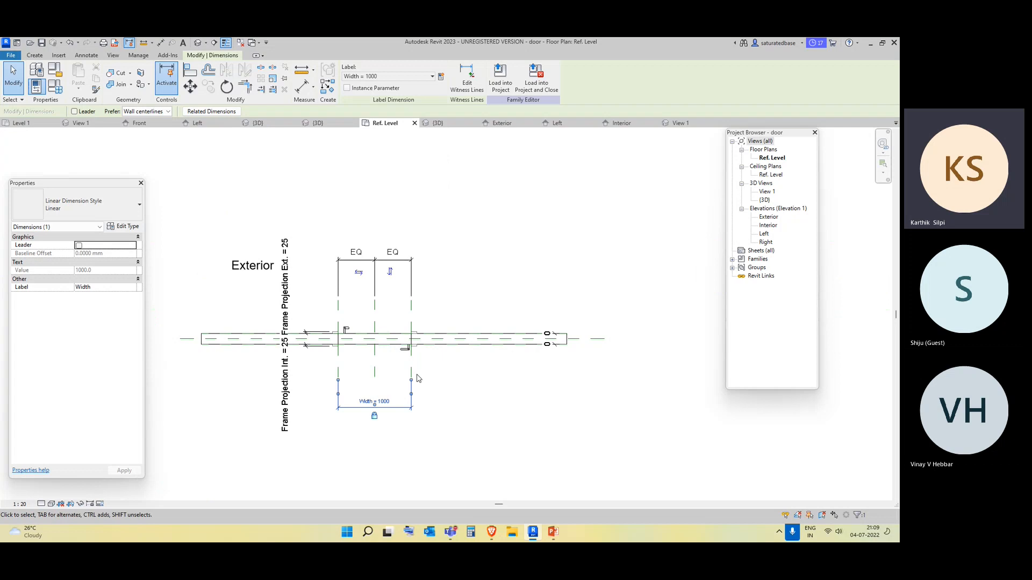
# Review the label choices for the Width dimension, and check its parameter type and instance options without changing anything
pyautogui.click(399, 412)
pyautogui.click(399, 412)
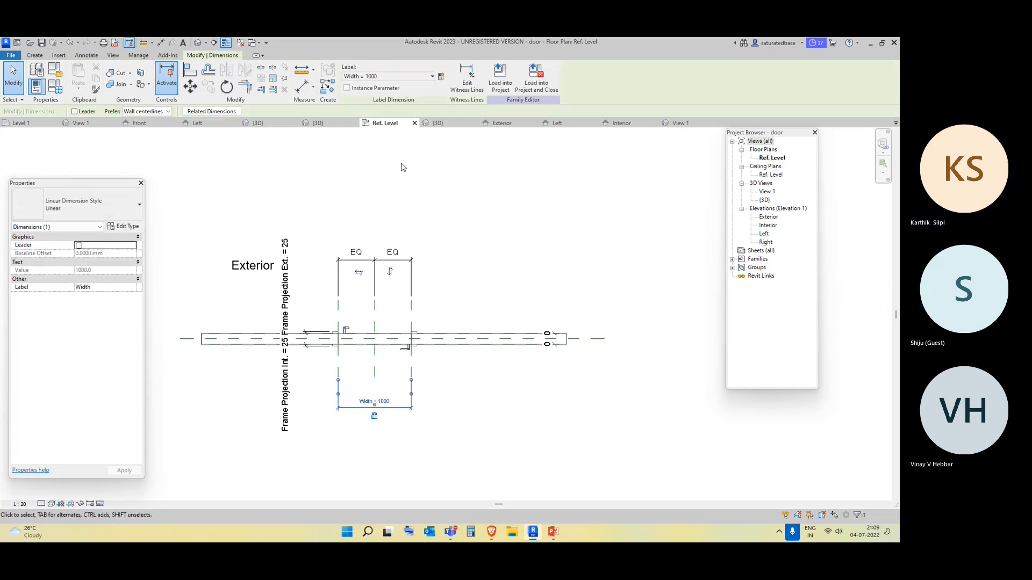
pyautogui.click(430, 76)
pyautogui.click(377, 185)
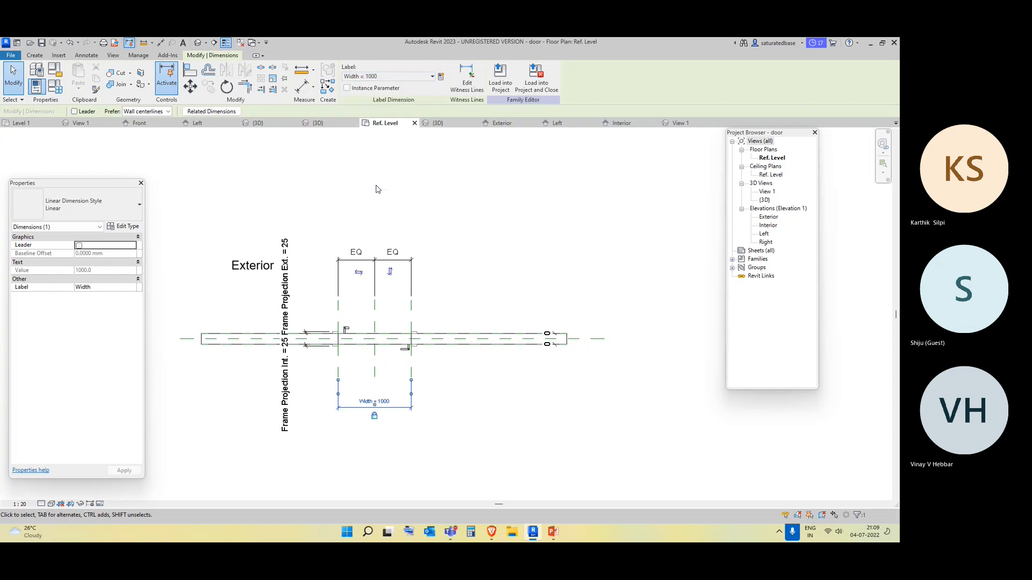
pyautogui.click(441, 77)
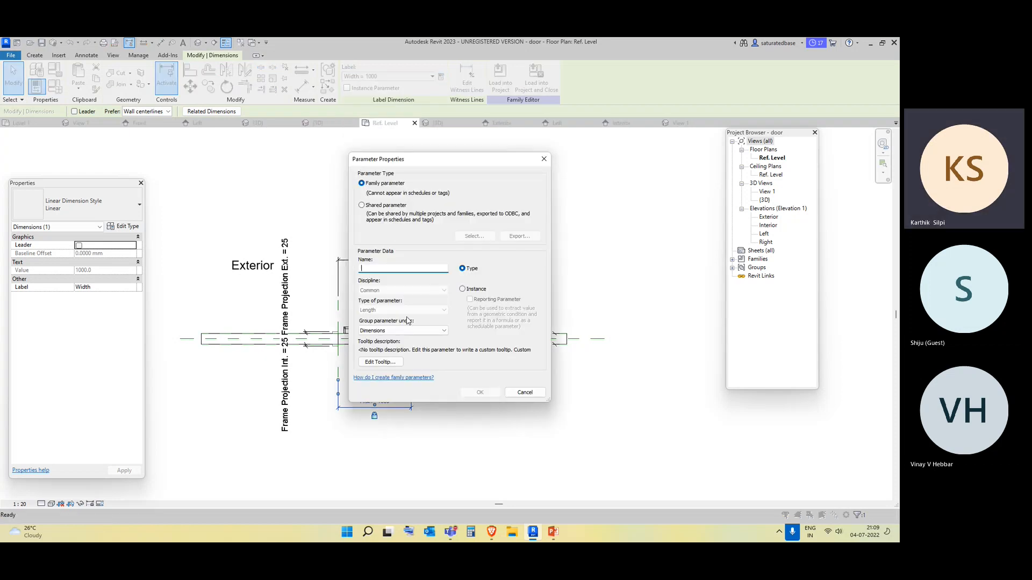
pyautogui.click(544, 160)
# Change the label of the door opening's width dimension from Width to Rough Width
pyautogui.click(457, 470)
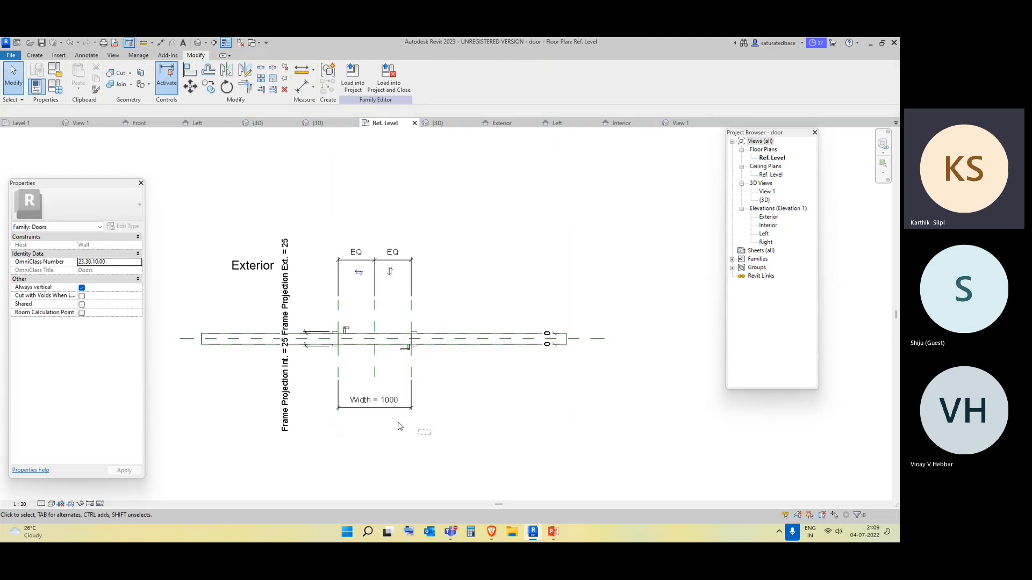
pyautogui.click(396, 416)
pyautogui.click(465, 463)
pyautogui.click(393, 412)
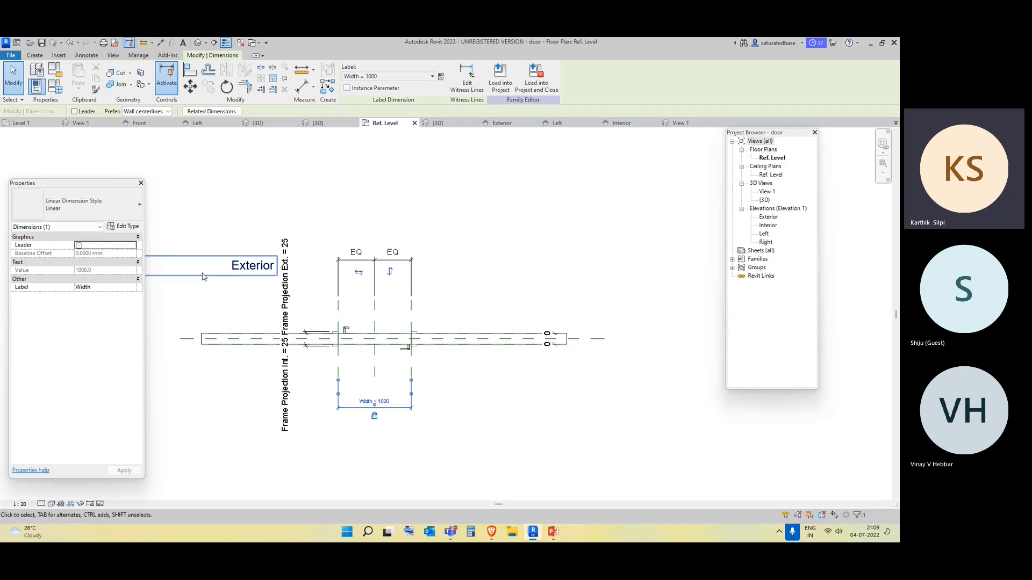
pyautogui.click(106, 288)
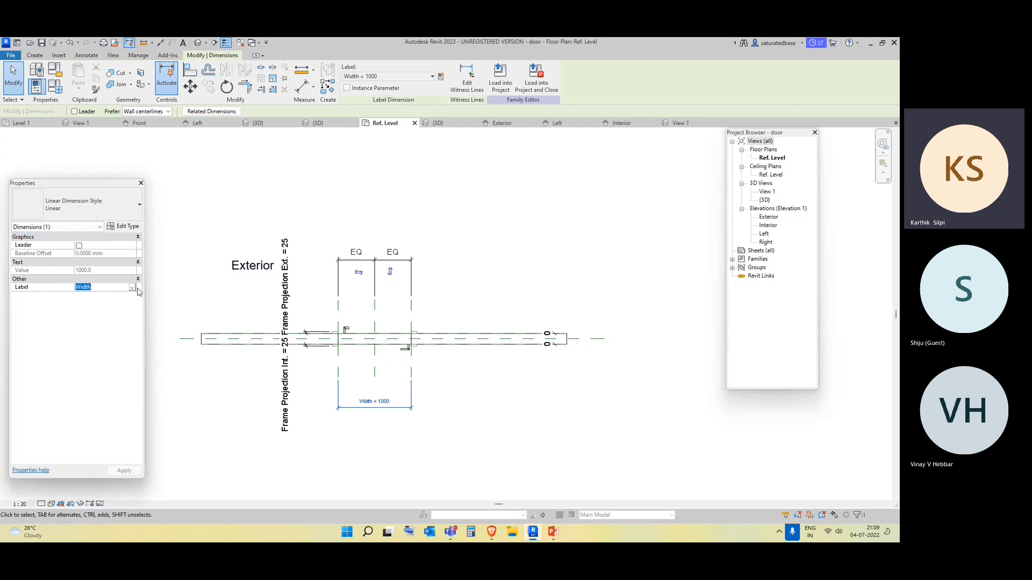
pyautogui.click(132, 288)
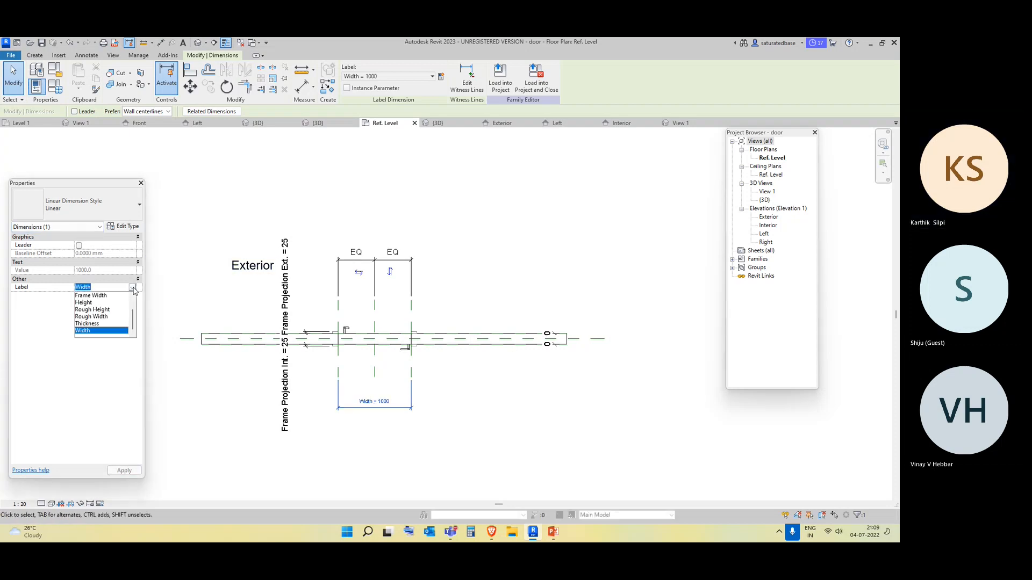
pyautogui.click(91, 317)
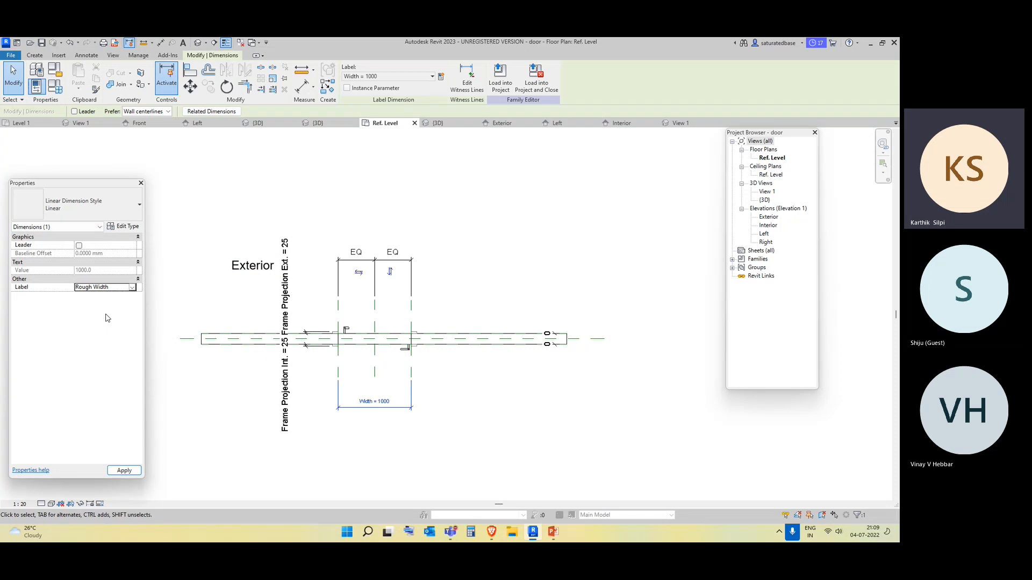
pyautogui.click(377, 201)
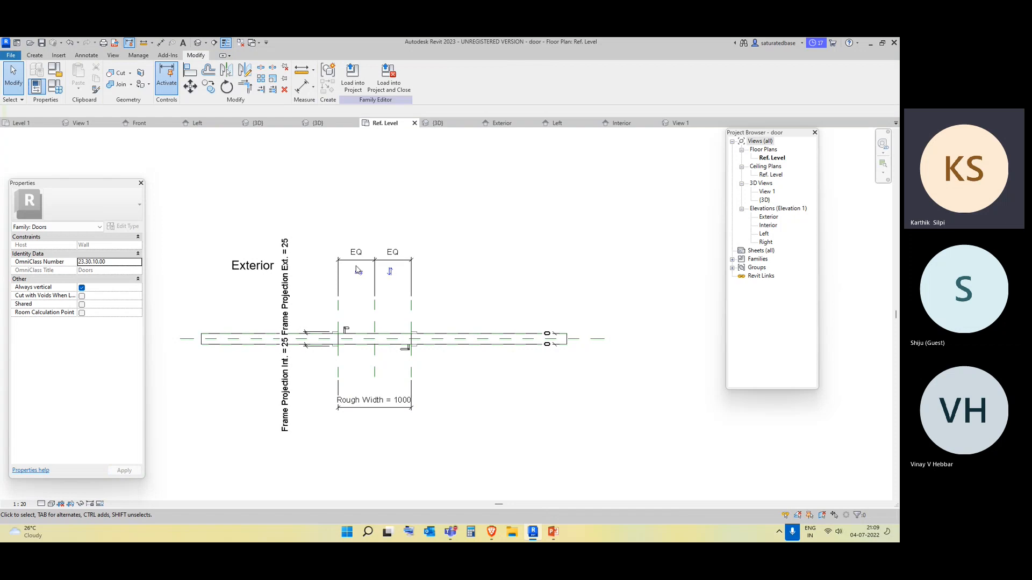
# View the new-parameter settings for the Frame Projection Int. dimension, and close them without creating a parameter
pyautogui.click(286, 369)
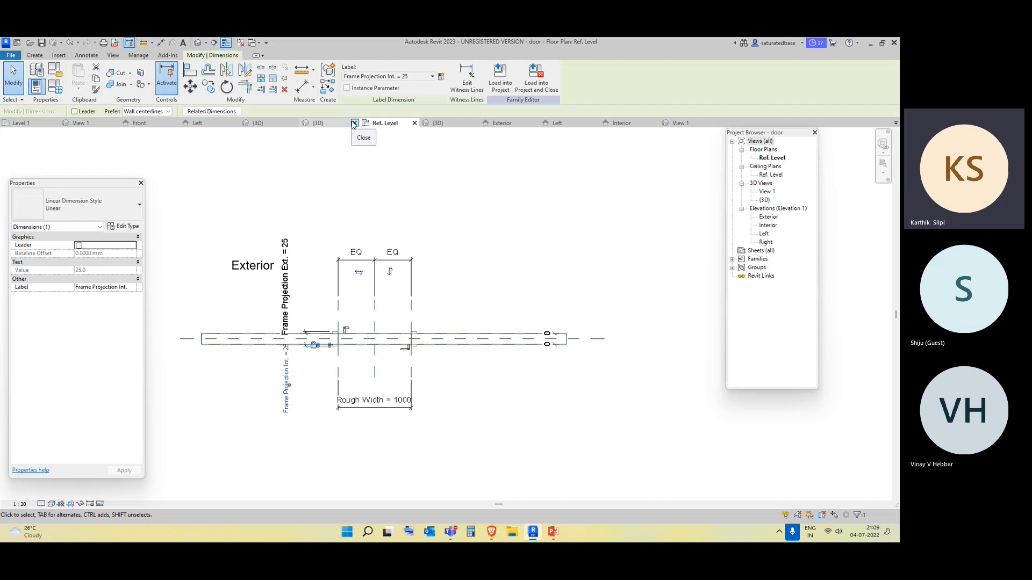
pyautogui.click(440, 77)
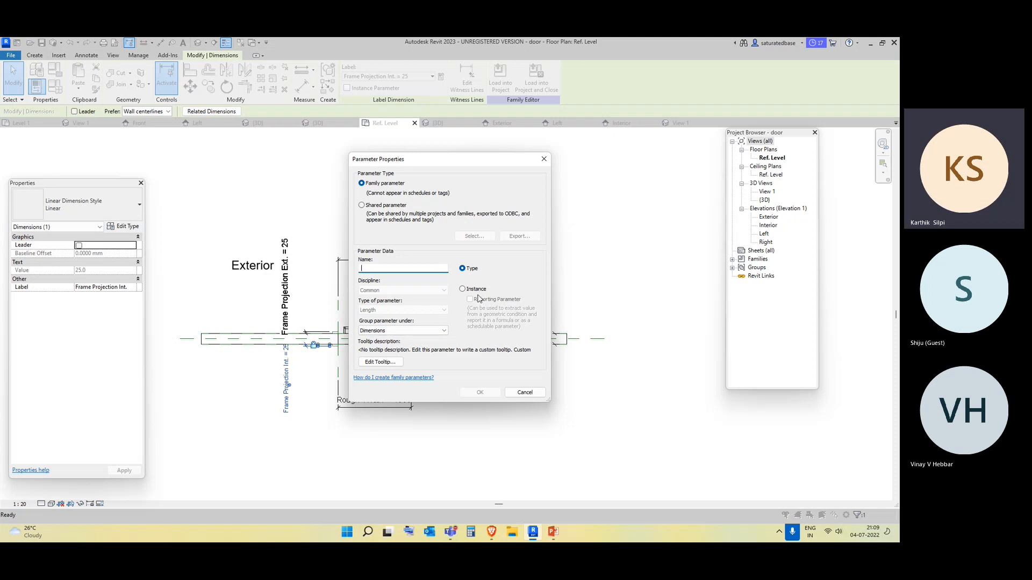
pyautogui.click(544, 158)
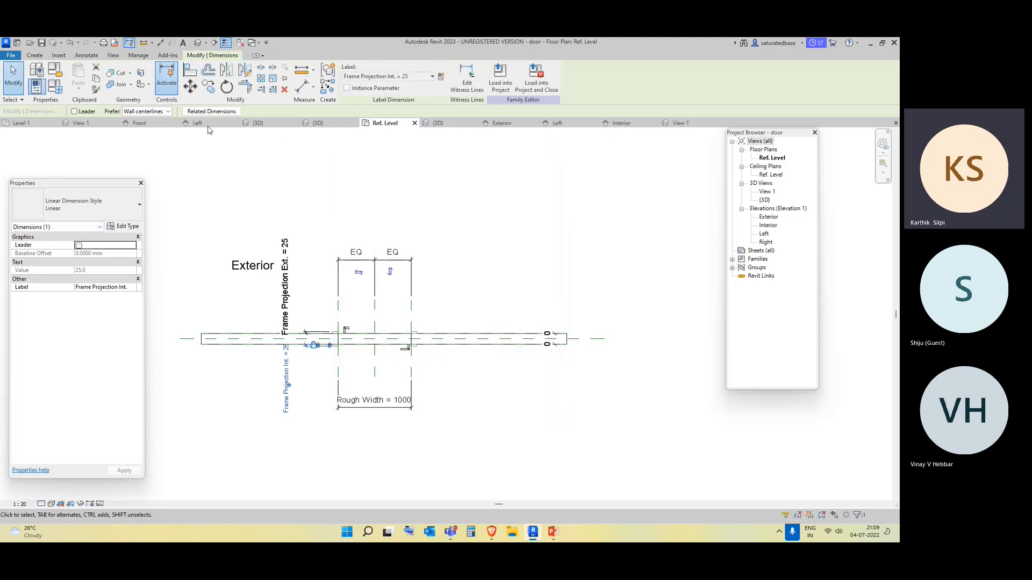
# Place an M_Fixed 0406 x 0610mm window beside the door in Project1's wall, with a sill height of about 581 mm
pyautogui.click(321, 125)
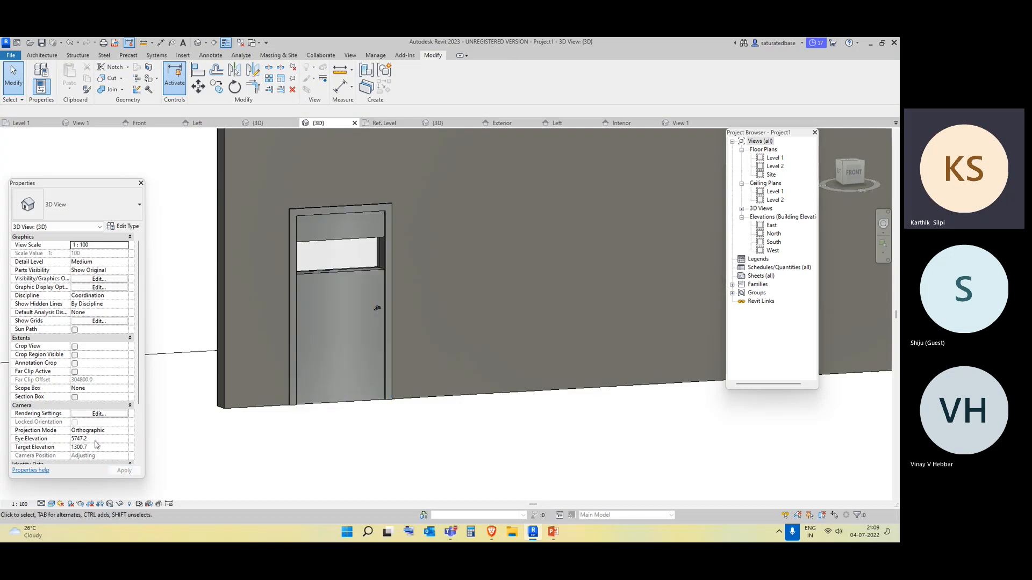
pyautogui.scroll(-3, 104, 421)
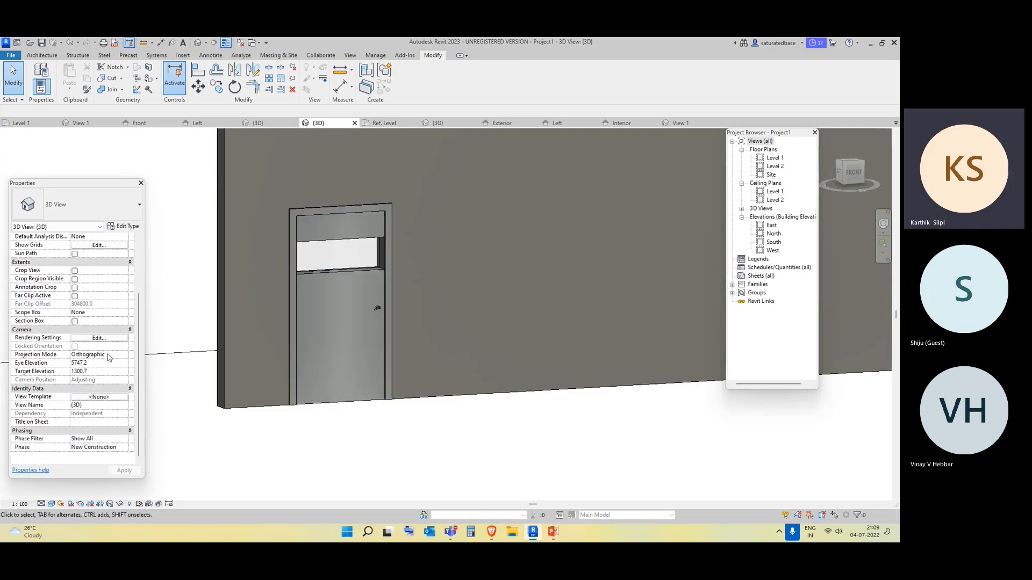
pyautogui.scroll(-3, 251, 383)
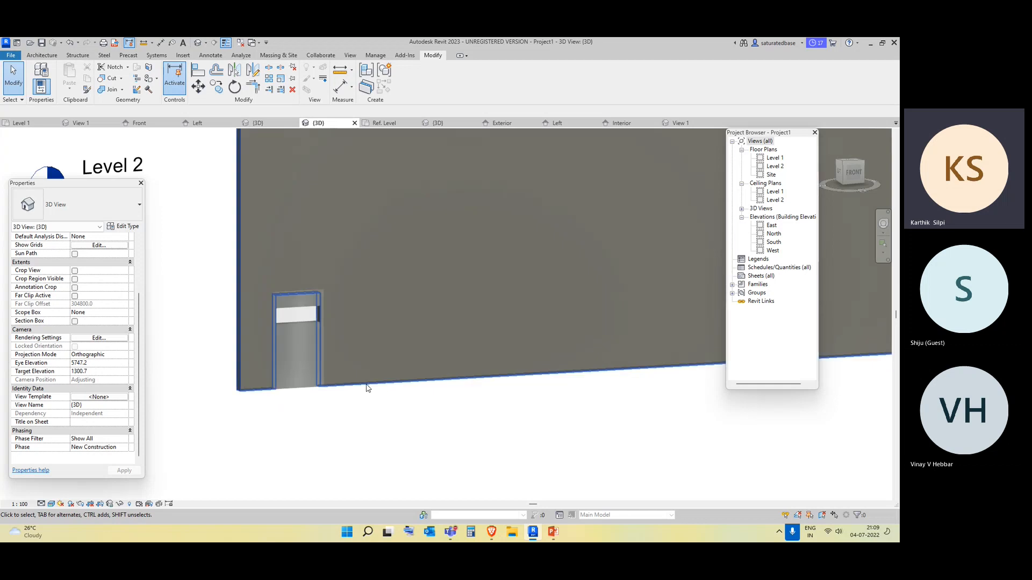
pyautogui.click(42, 55)
pyautogui.click(75, 84)
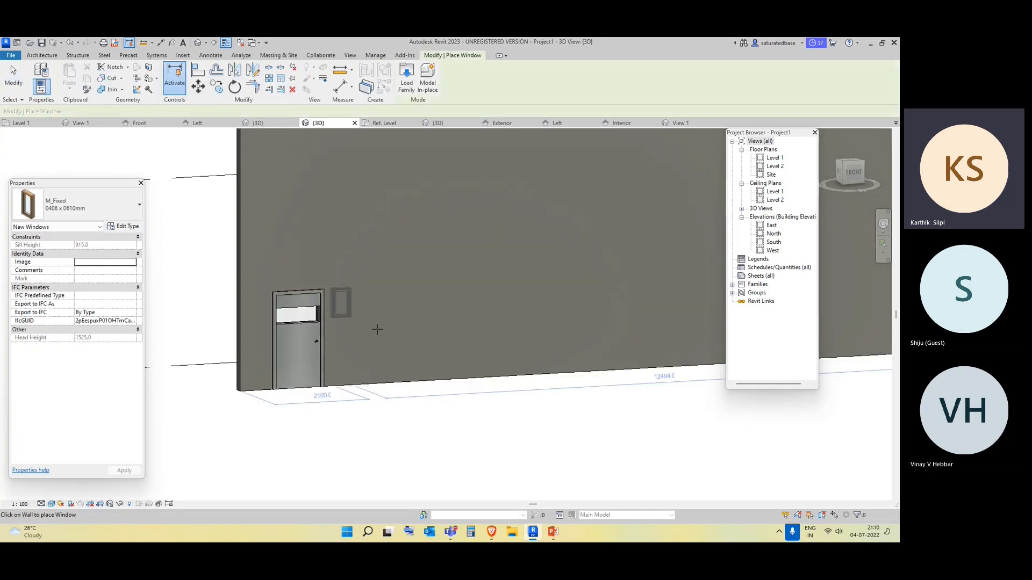
pyautogui.click(436, 343)
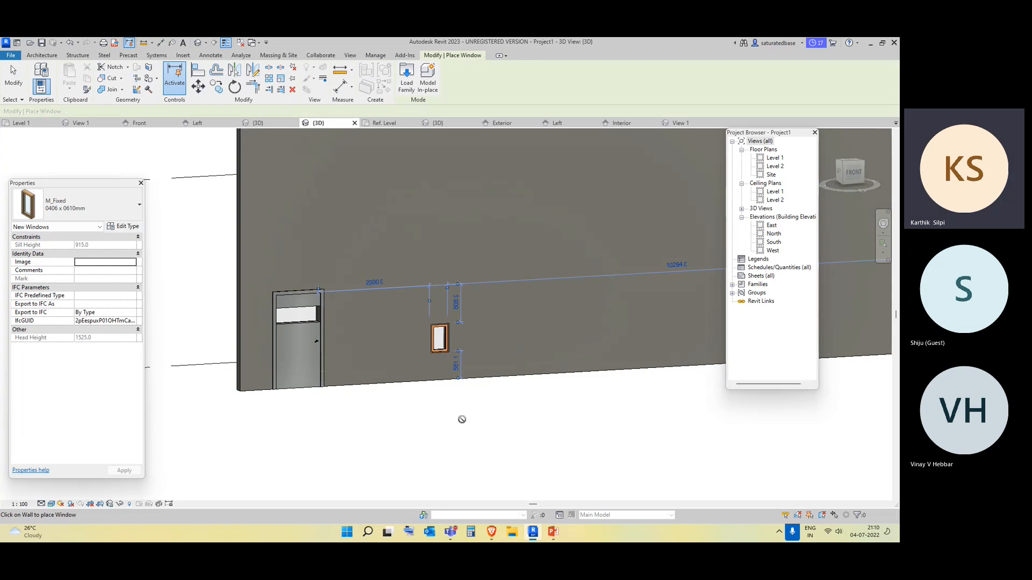
pyautogui.press('Escape')
pyautogui.press('Escape')
# Examine the placed window's instance properties and the type parameters of M_Fixed 0406 x 0610mm, without changing anything
pyautogui.scroll(2, 464, 424)
pyautogui.click(430, 324)
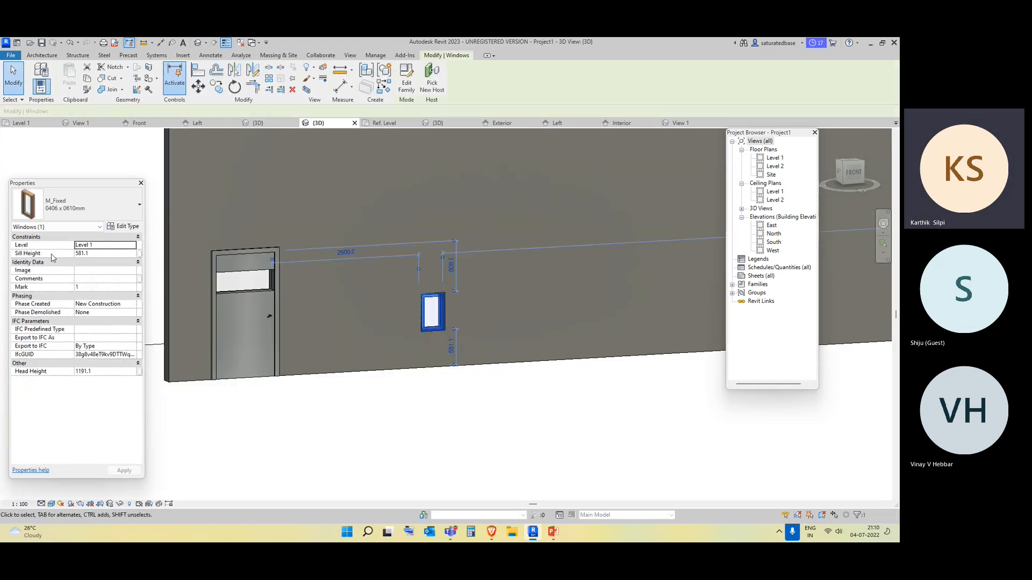
pyautogui.click(128, 227)
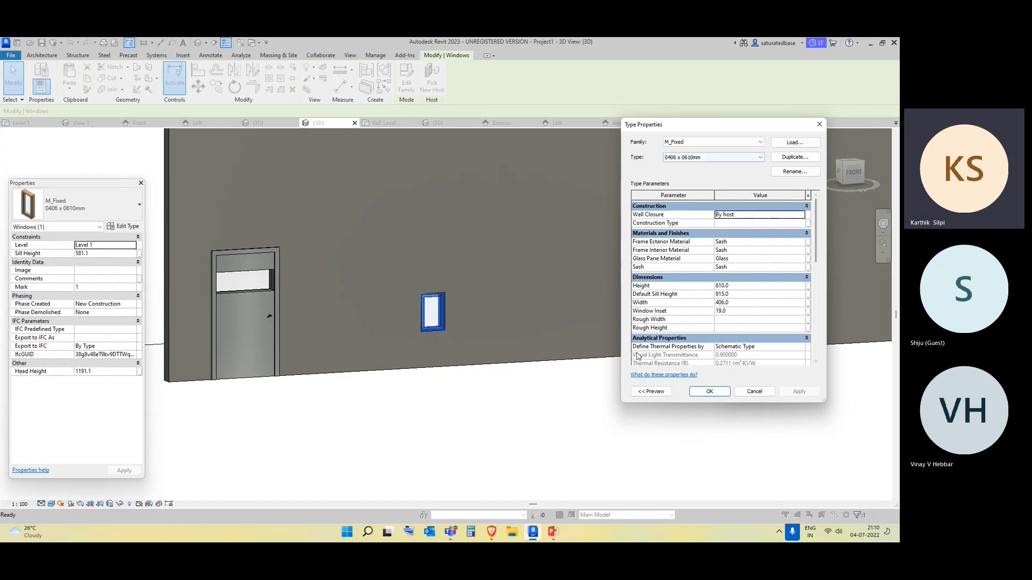
pyautogui.click(819, 124)
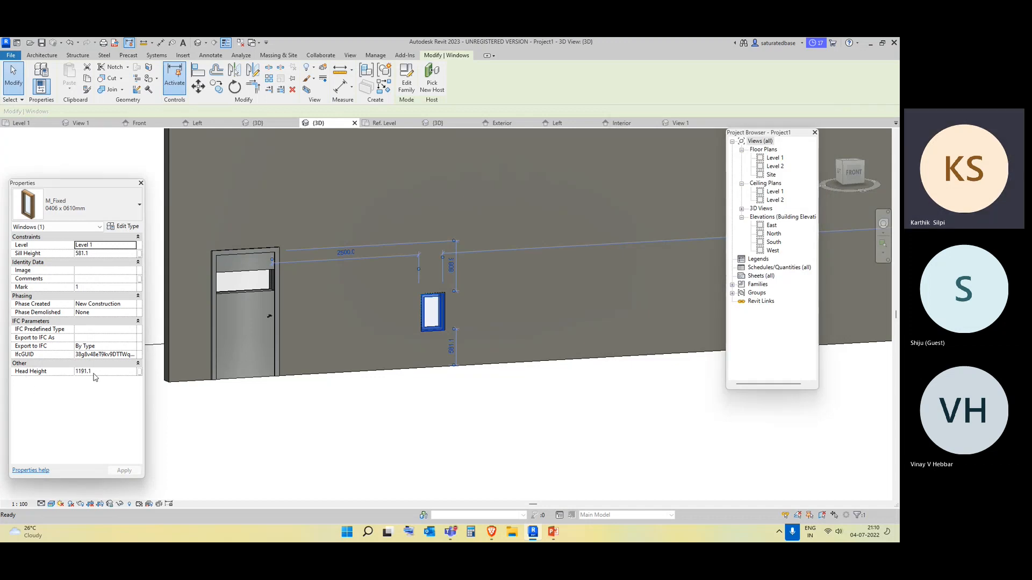
pyautogui.click(124, 226)
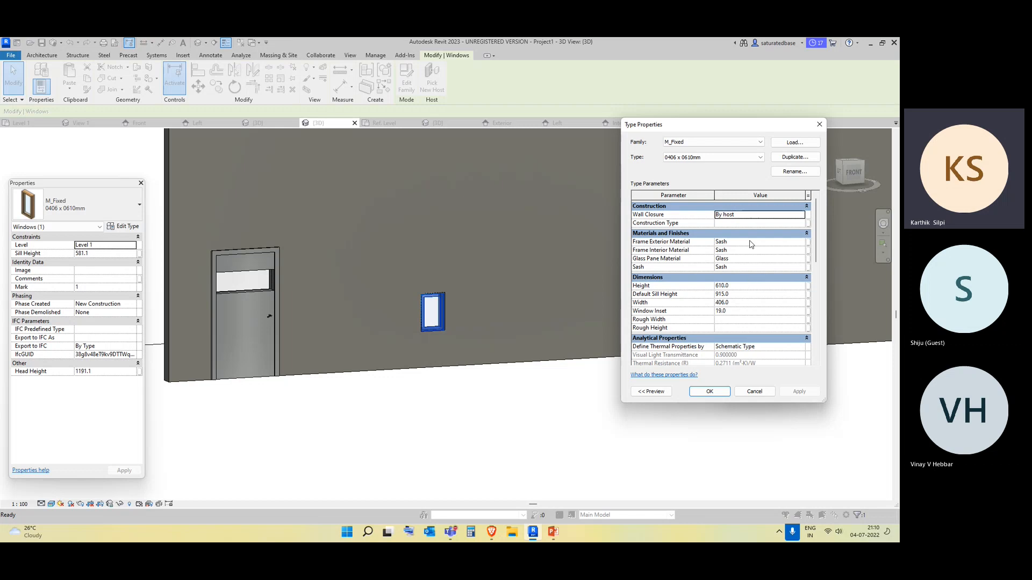
pyautogui.click(819, 124)
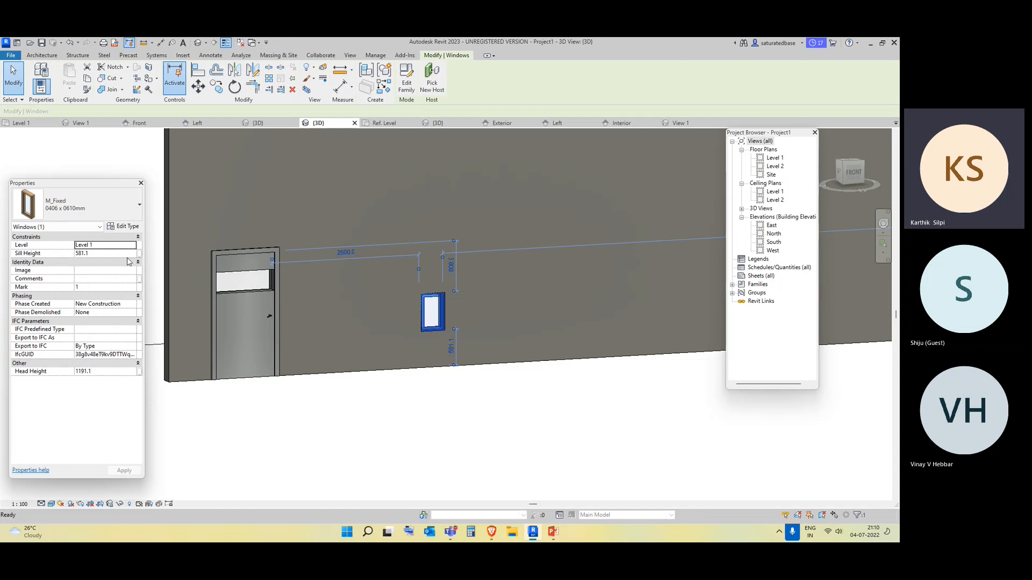
pyautogui.click(264, 433)
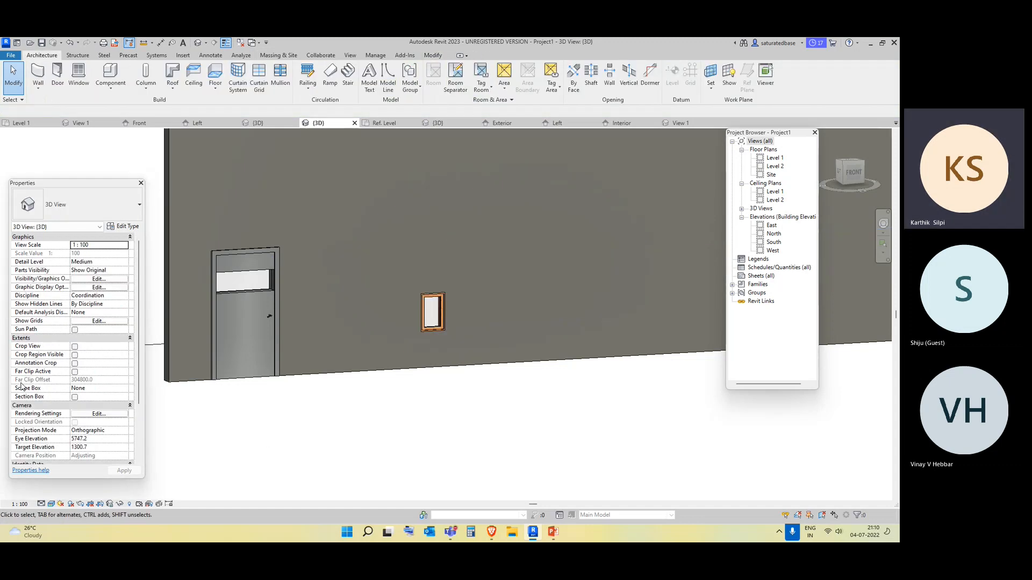
pyautogui.click(442, 331)
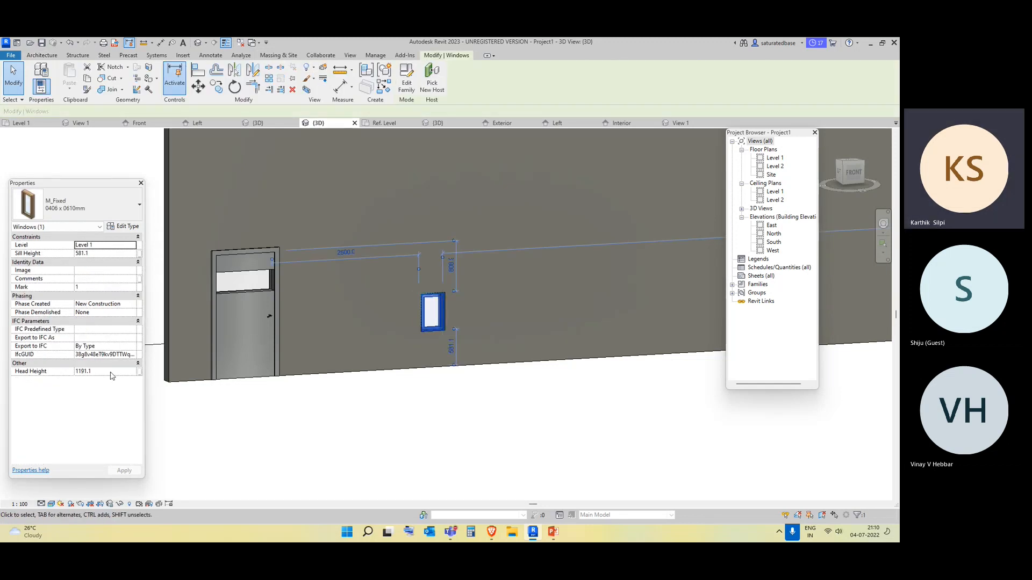
pyautogui.click(128, 226)
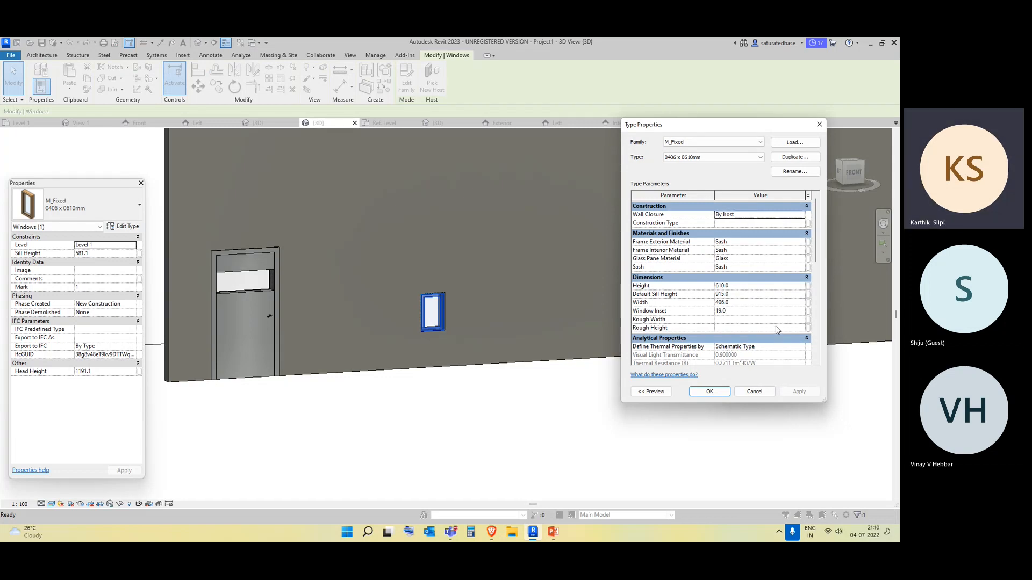
pyautogui.click(820, 126)
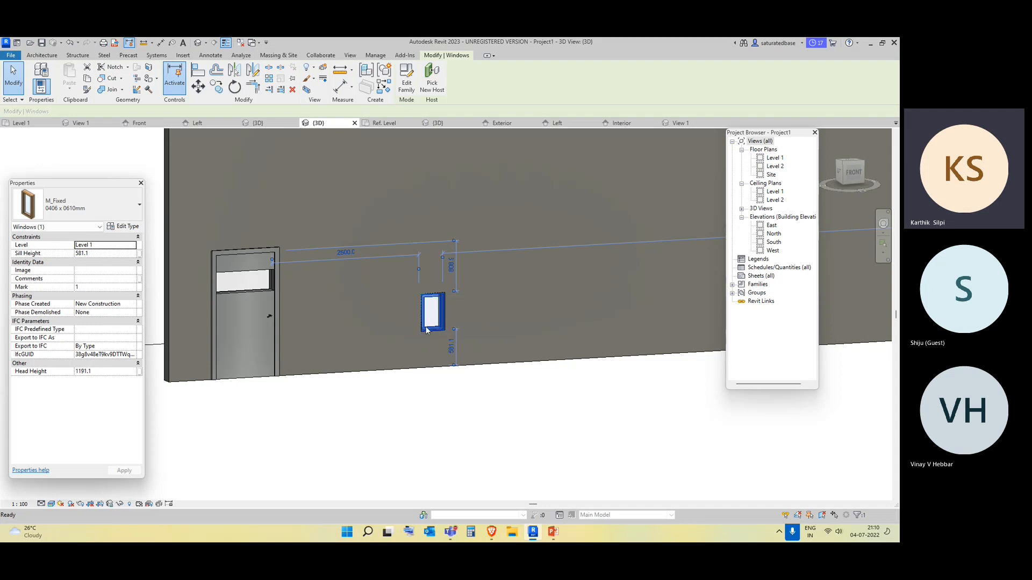
# Review the window types available for the placed window, keeping M_Fixed 0406 x 0610mm
pyautogui.click(86, 205)
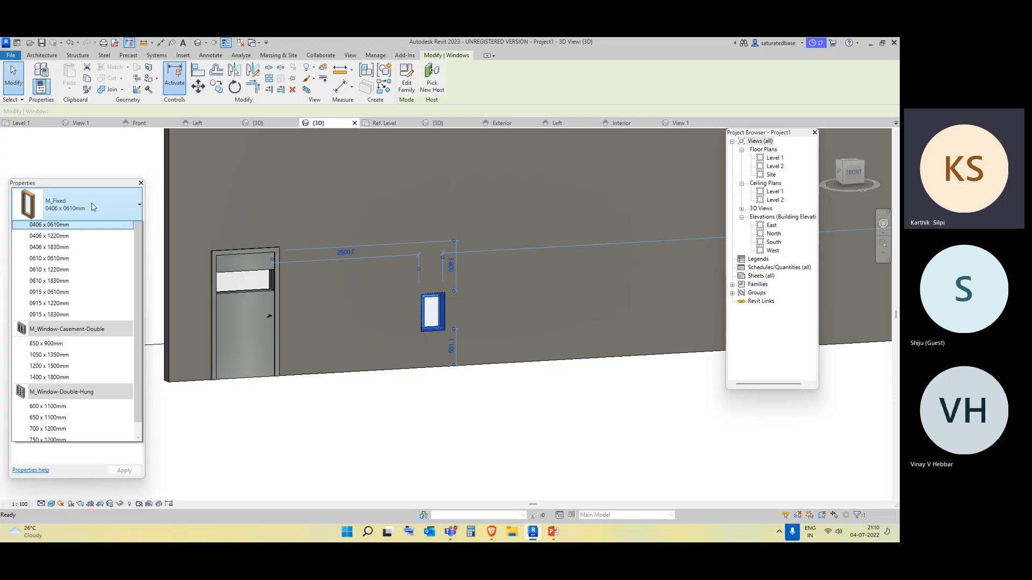
pyautogui.click(60, 257)
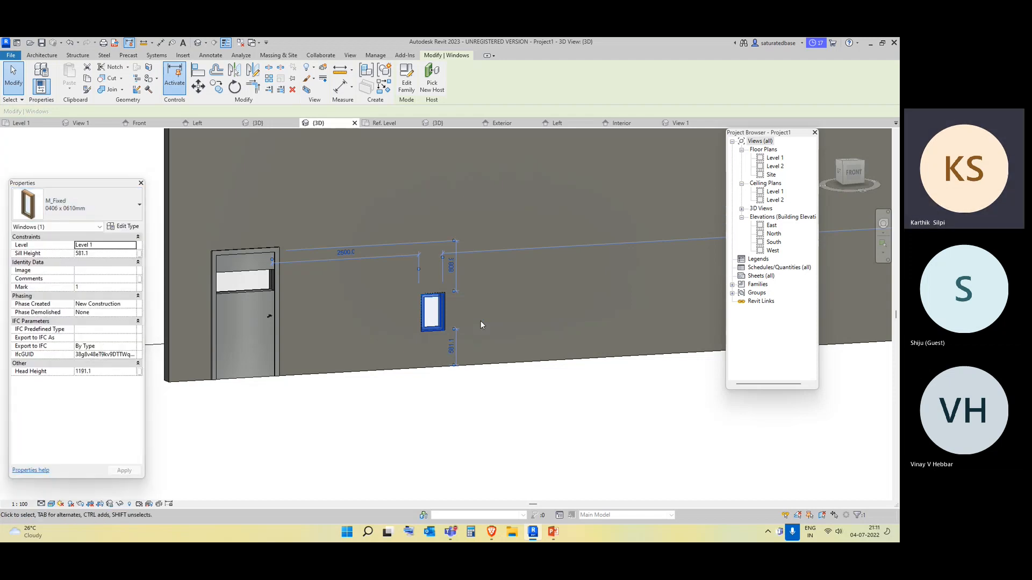
pyautogui.click(88, 218)
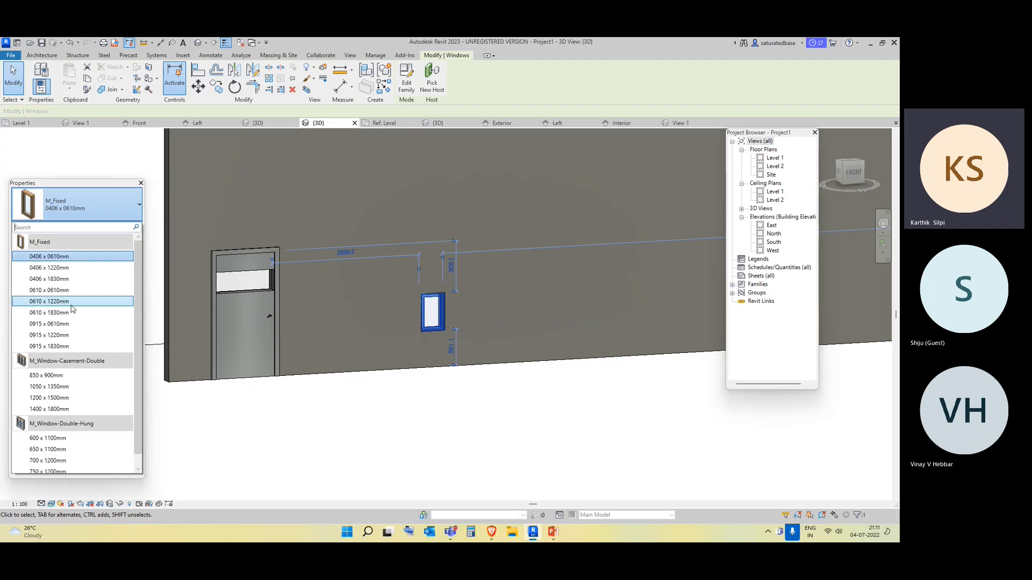
pyautogui.click(59, 256)
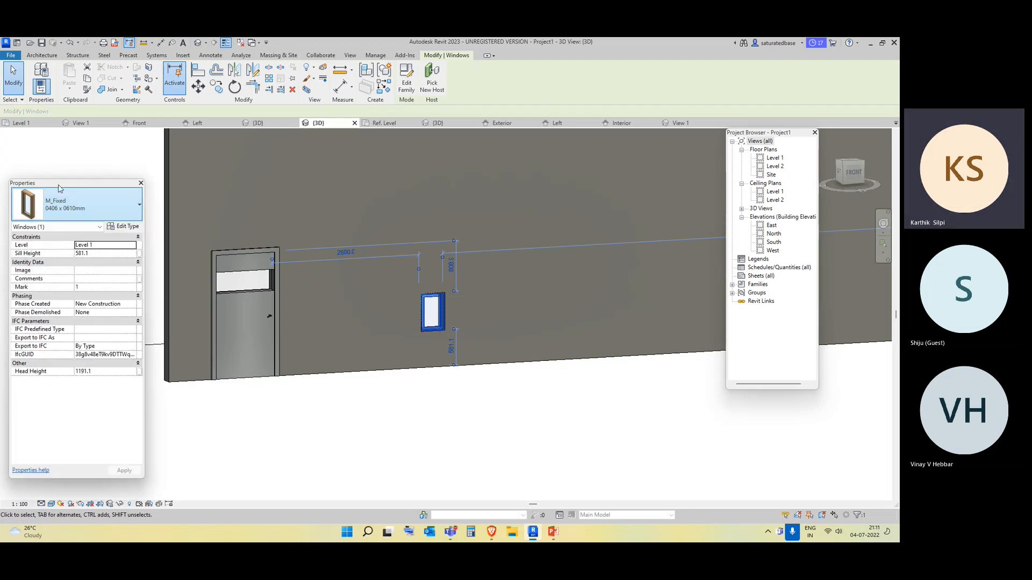
# Place a second M_Fixed 0406 x 0610mm window in the wall, about 2200 mm beyond the first window
pyautogui.click(43, 56)
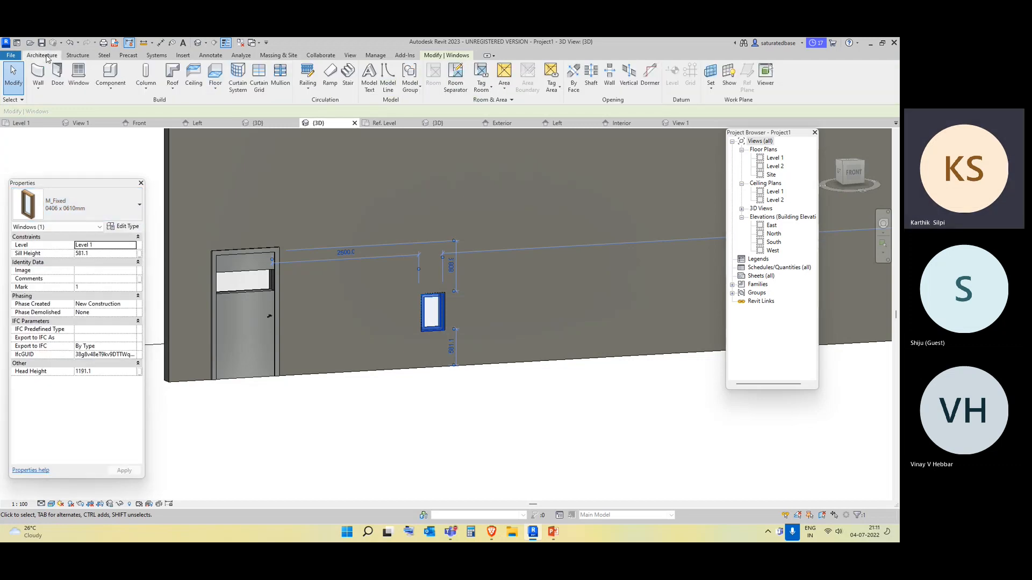
pyautogui.click(79, 73)
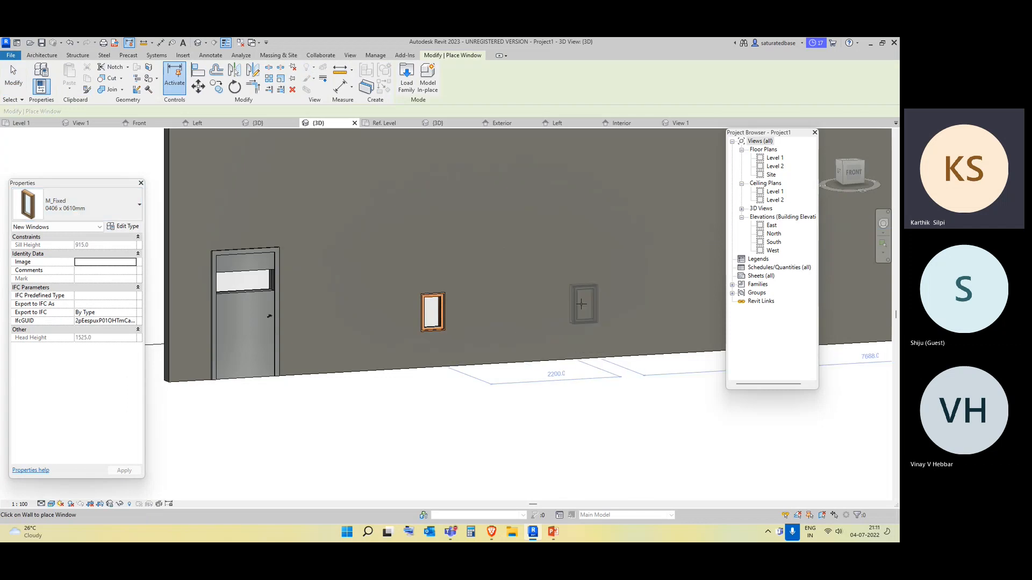
pyautogui.click(582, 304)
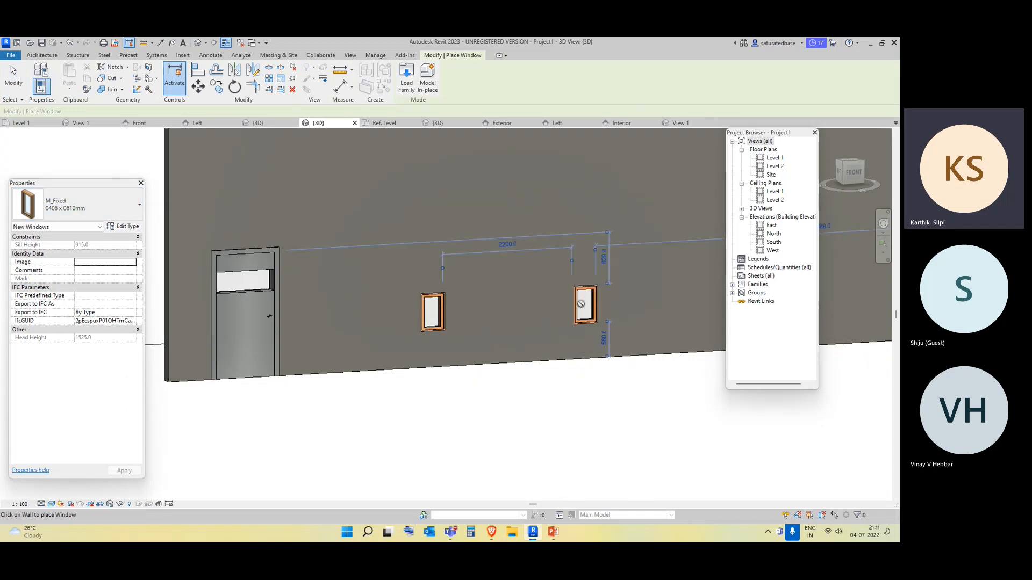
pyautogui.press('Escape')
# Set the head height of the first window, the one nearer the door, to 1200 mm
pyautogui.click(437, 333)
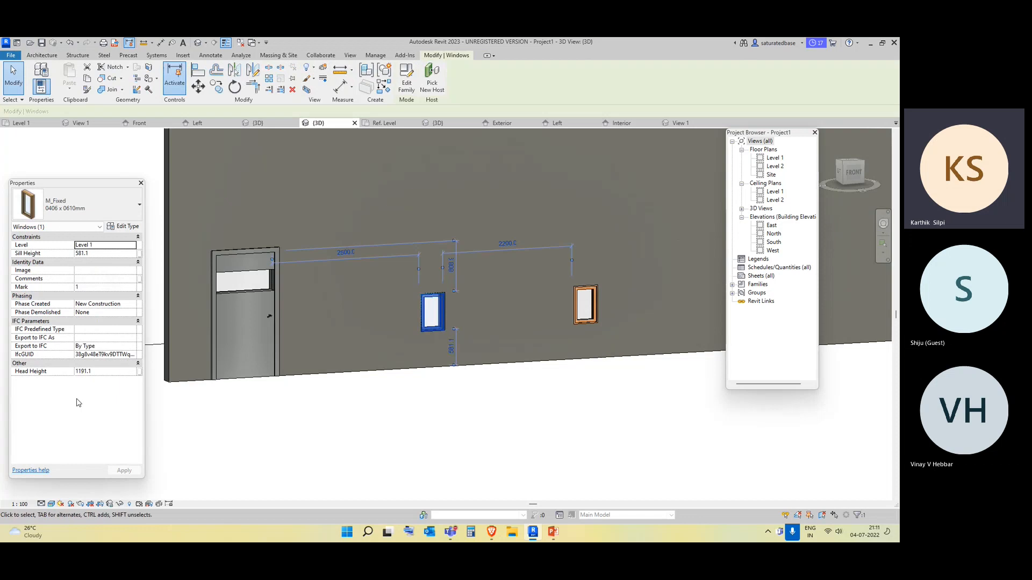
pyautogui.click(117, 372)
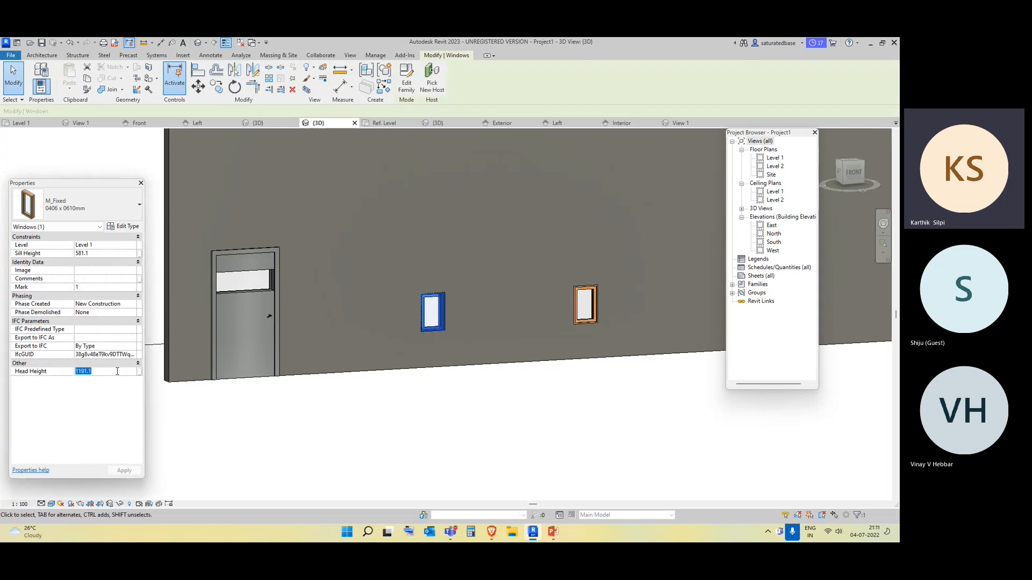
pyautogui.write('1200')
pyautogui.scroll(-6, 430, 451)
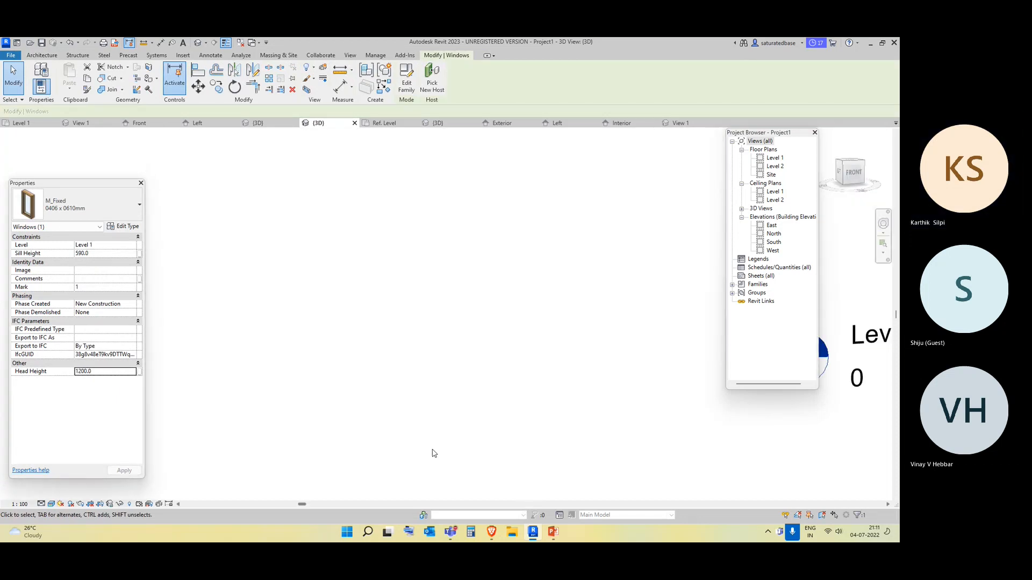
pyautogui.scroll(5, 498, 382)
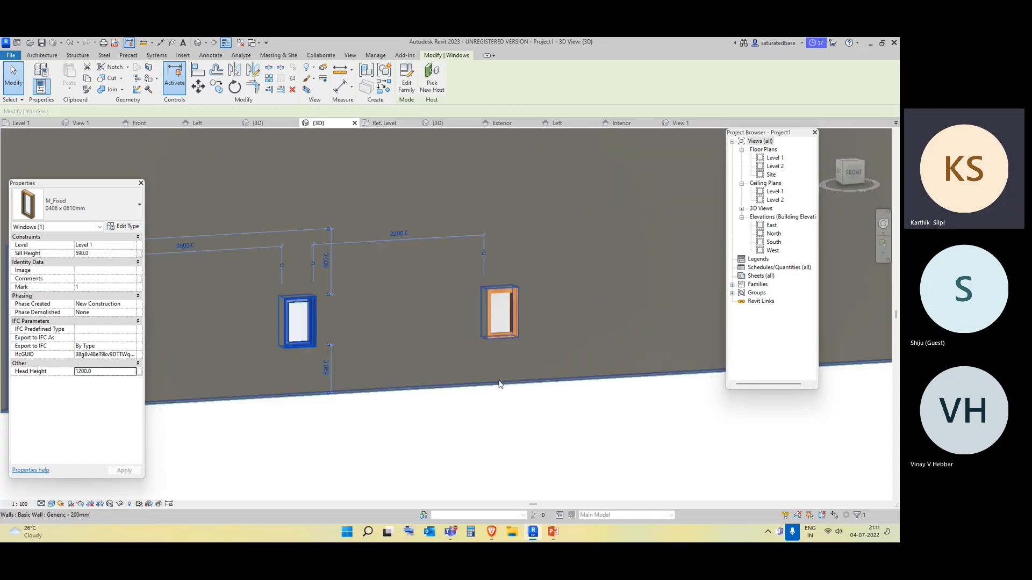
pyautogui.click(494, 449)
# Set the head height of the second window, the one farther from the door, to 1300 mm
pyautogui.click(505, 338)
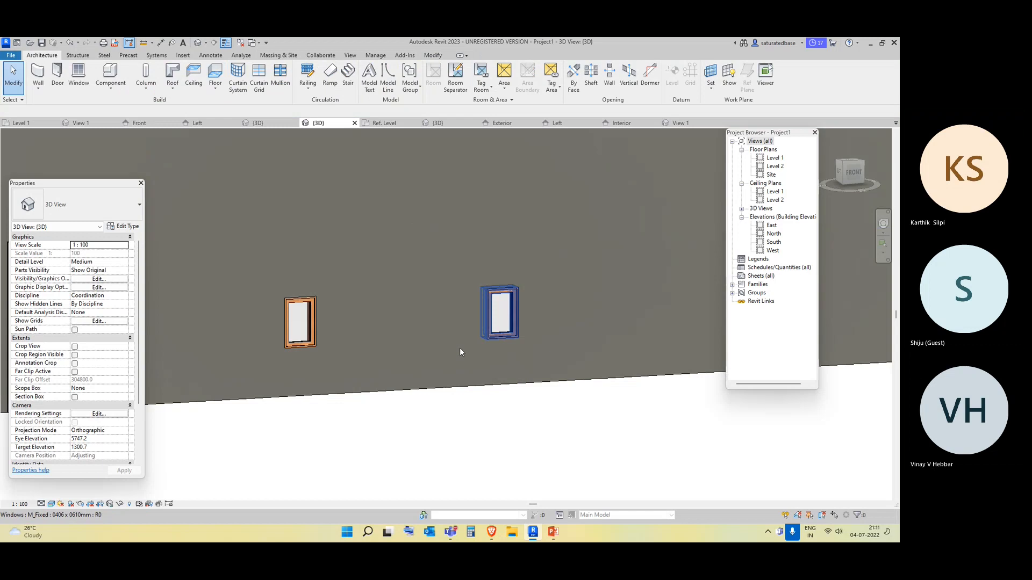
pyautogui.click(484, 337)
pyautogui.click(110, 372)
pyautogui.write('1')
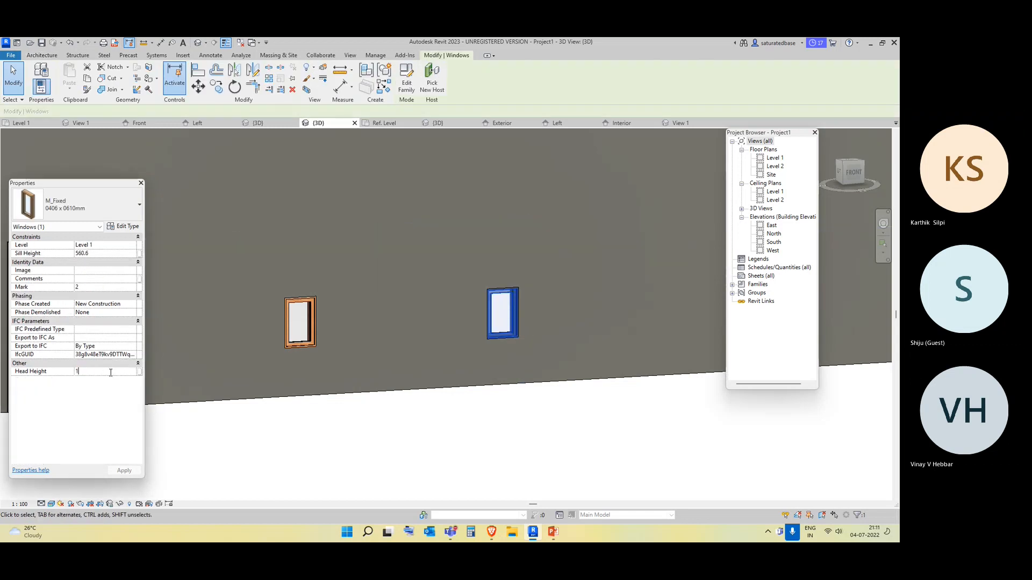
pyautogui.write('300')
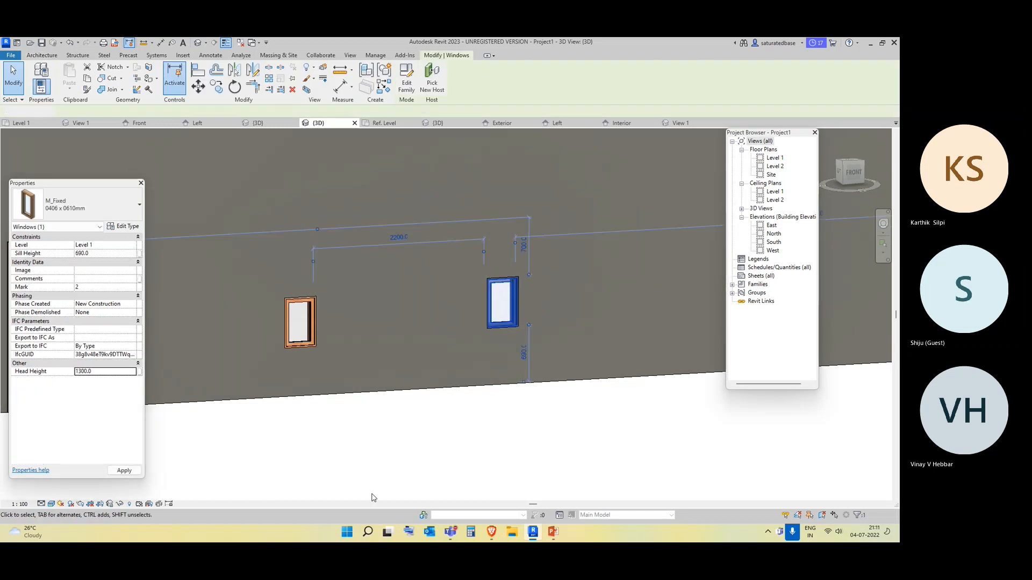
pyautogui.click(370, 490)
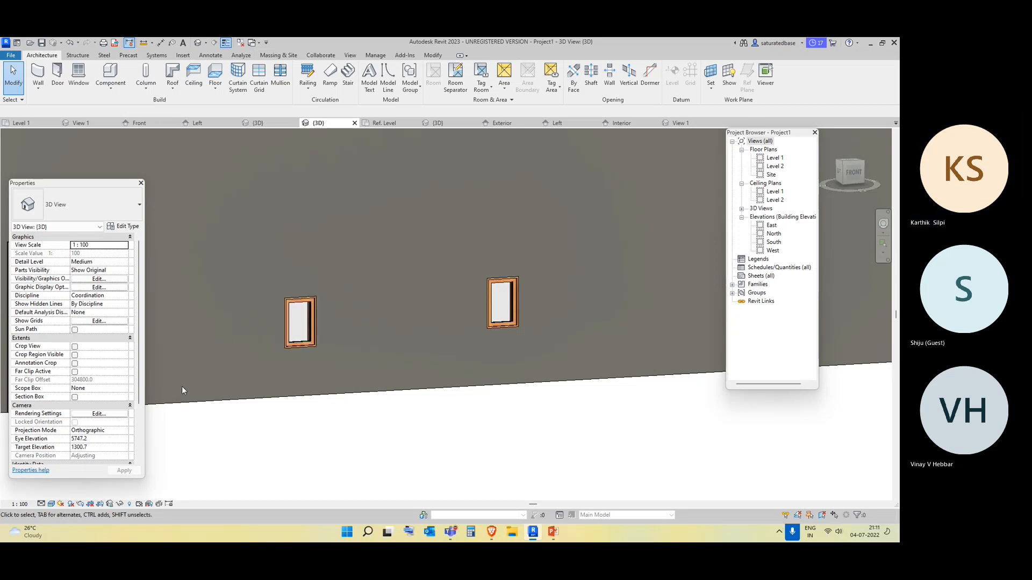
# Review the first window's instance properties and its type parameters, and close them without making changes
pyautogui.click(293, 346)
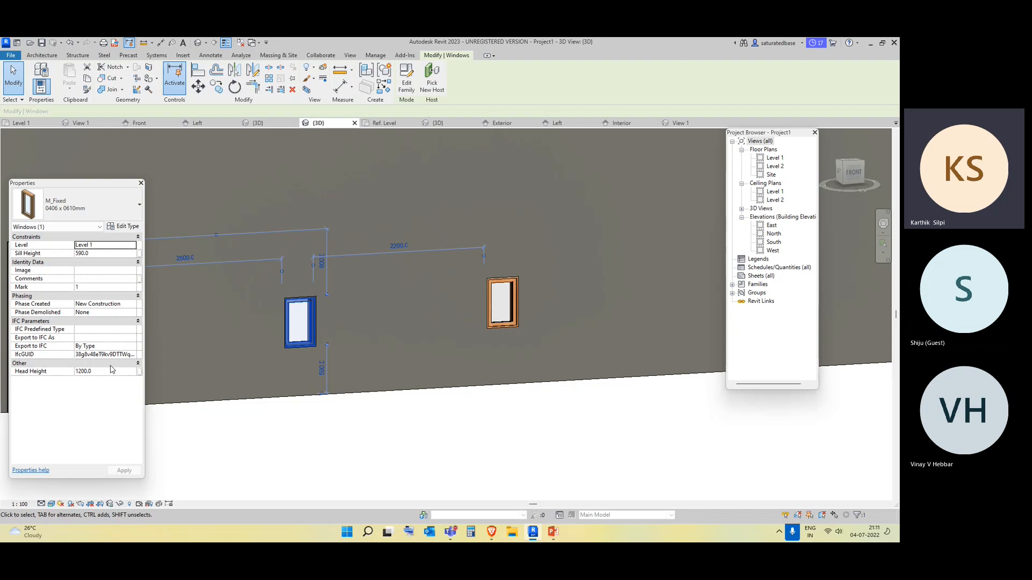
pyautogui.click(284, 420)
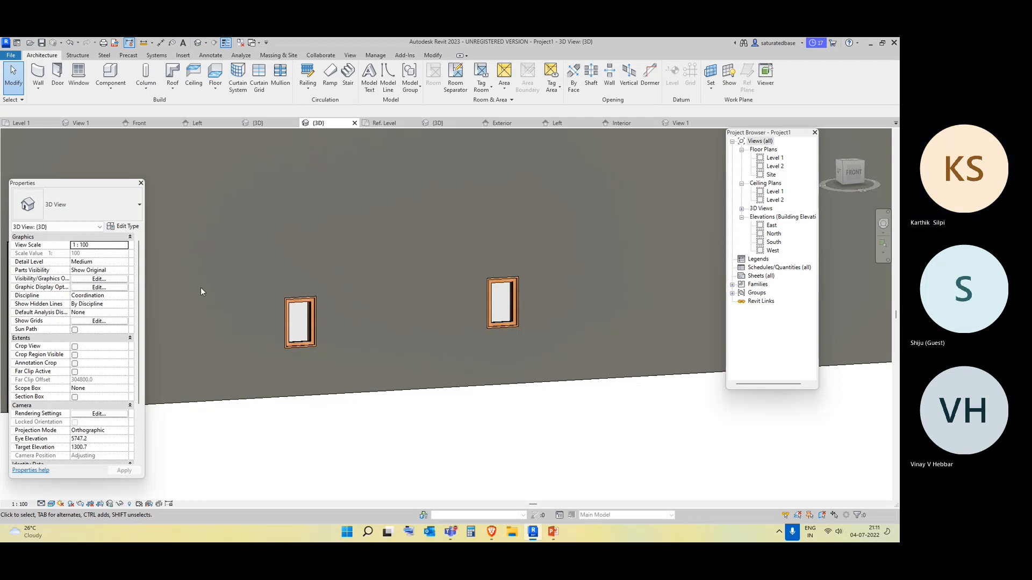
pyautogui.click(297, 321)
pyautogui.click(123, 227)
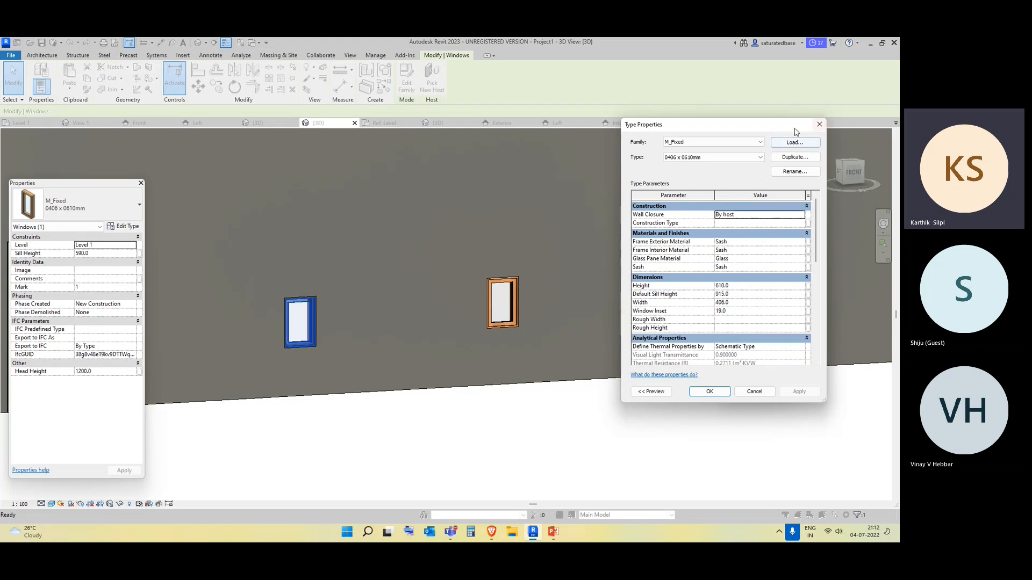
pyautogui.click(816, 127)
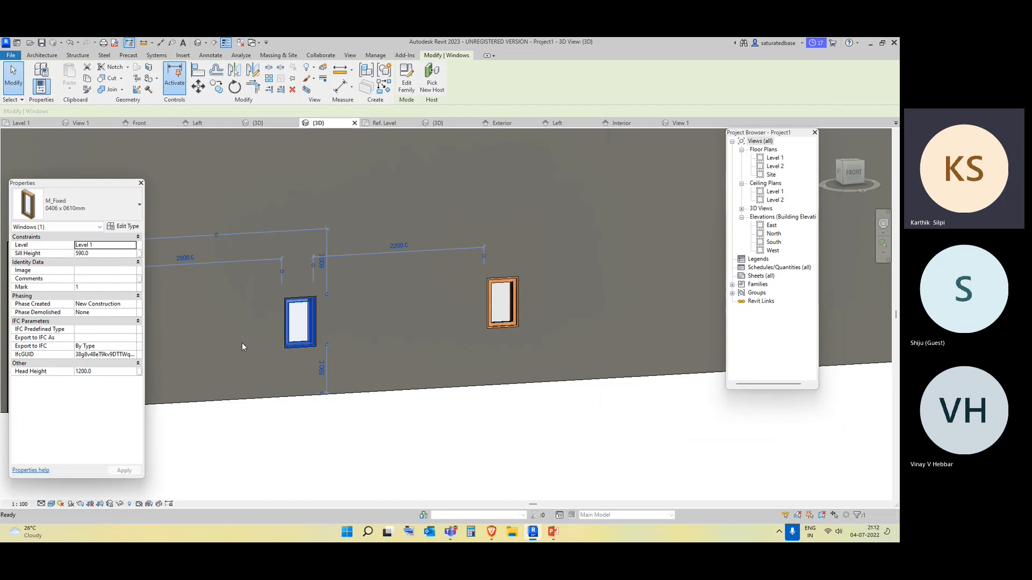
# Set the Height type parameter of the M_Fixed 0406 x 0610mm window to 700 and apply it
pyautogui.click(135, 228)
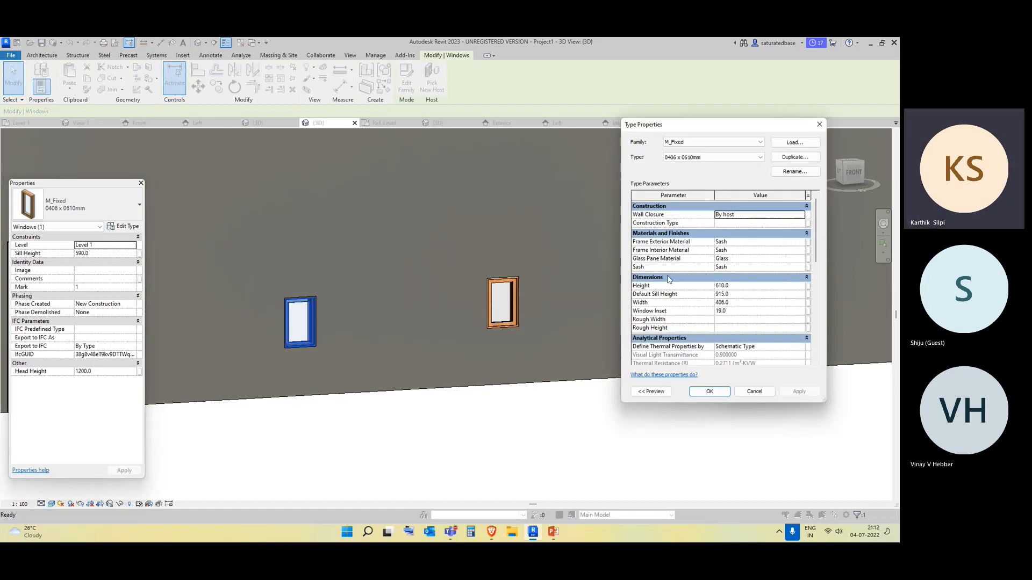
pyautogui.click(736, 286)
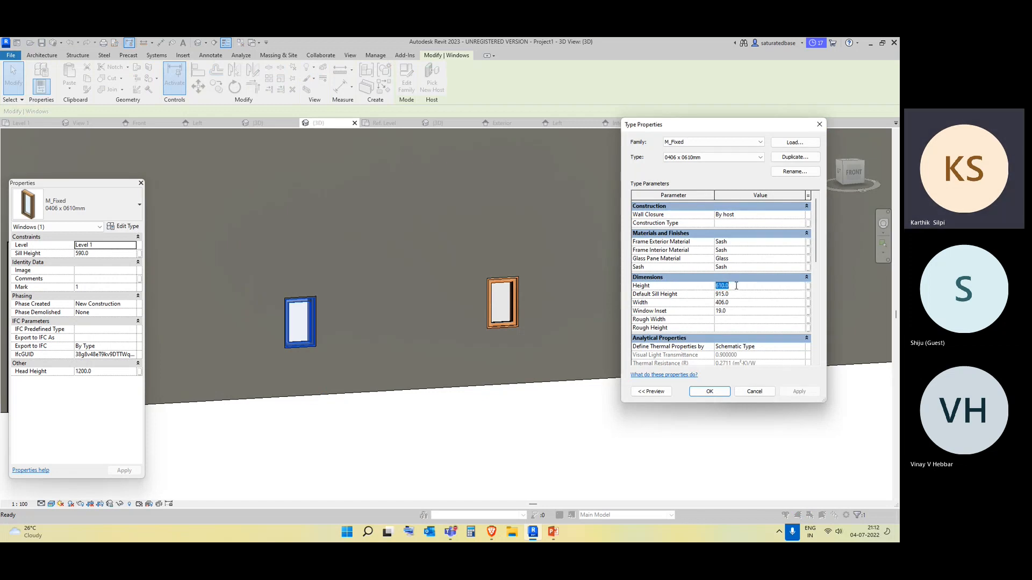
pyautogui.write('700')
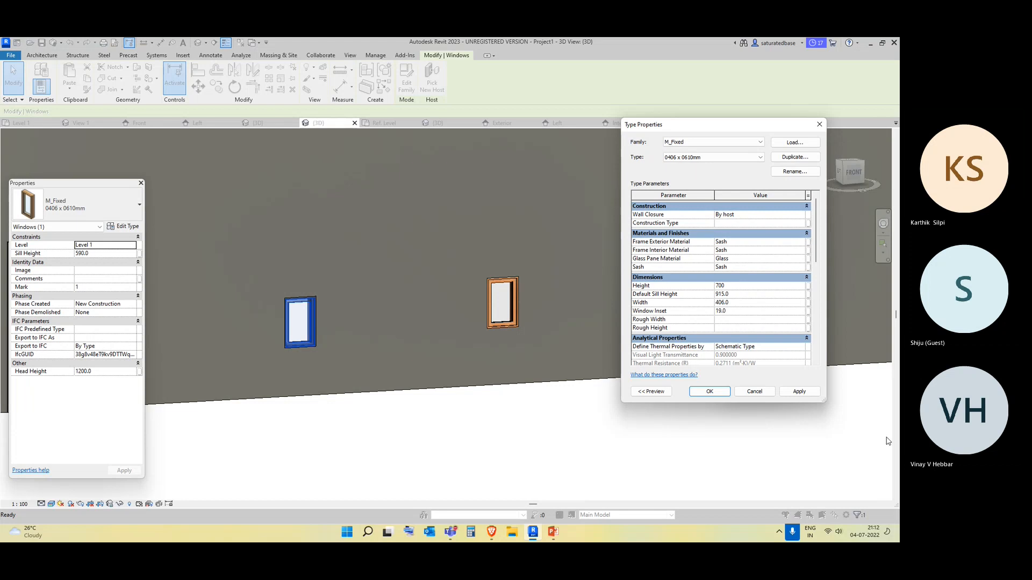
pyautogui.click(799, 392)
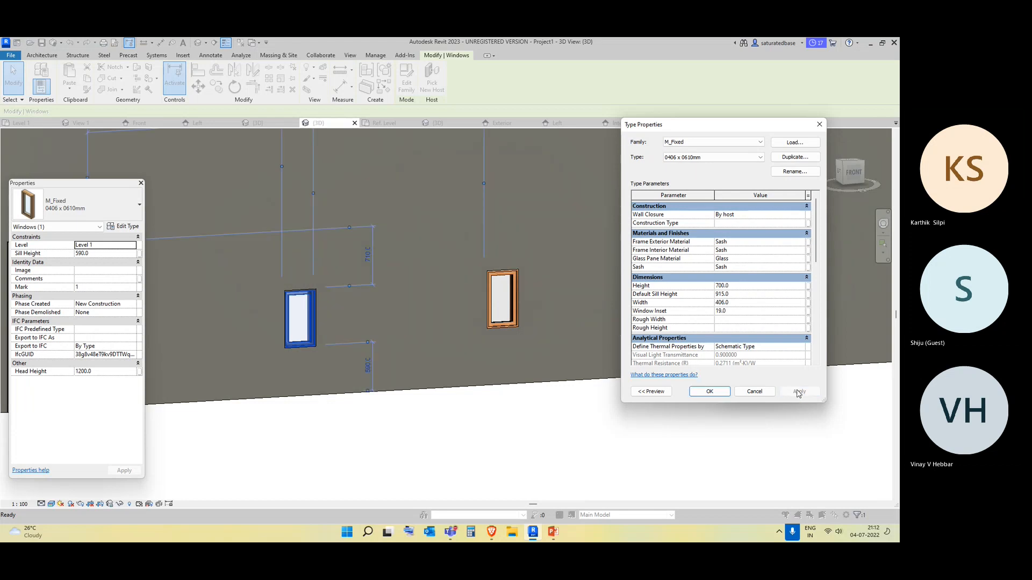
pyautogui.click(709, 391)
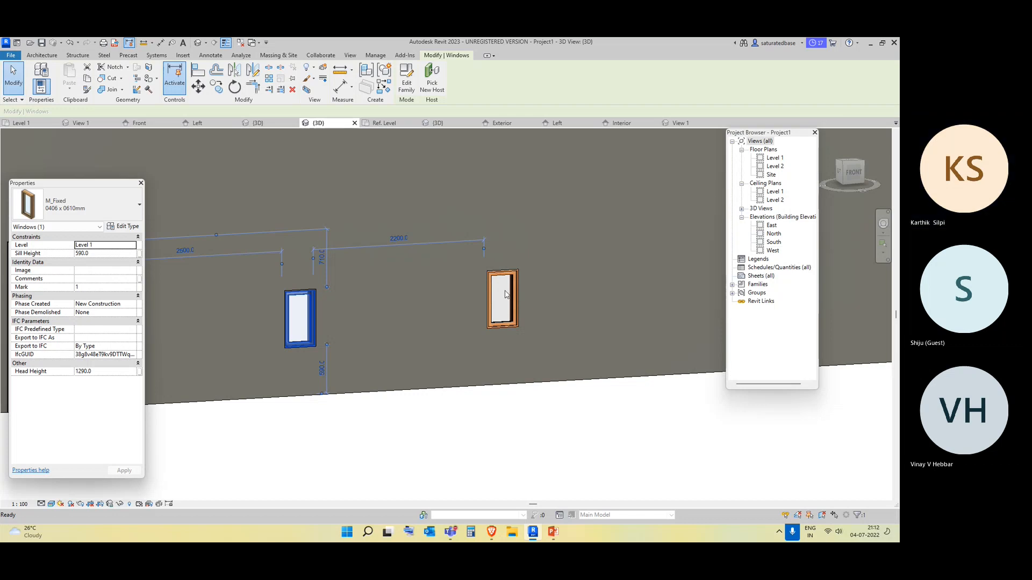
# Set the head height of the first window, the one nearer the door, to 1400 mm
pyautogui.click(281, 477)
pyautogui.click(286, 346)
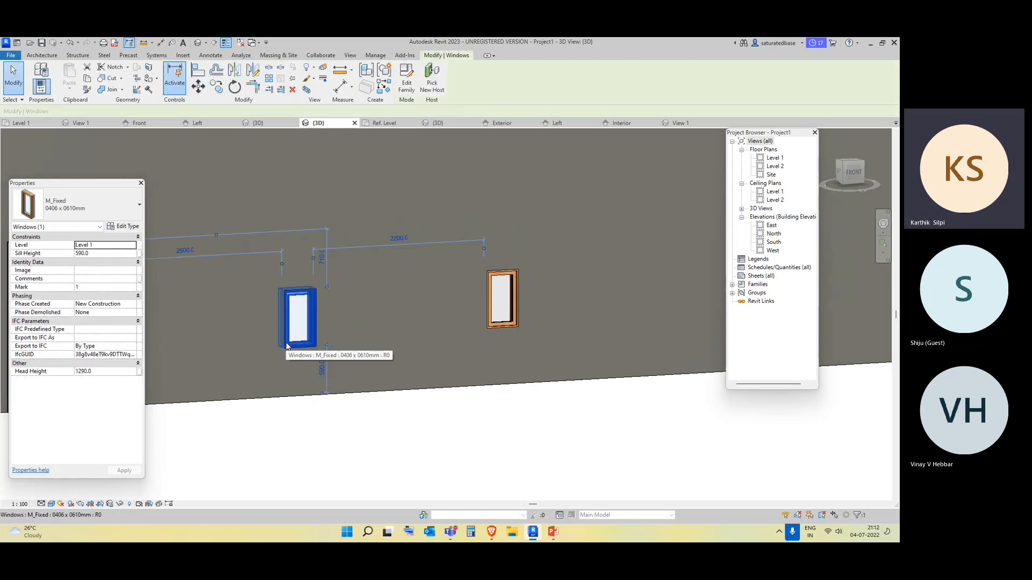
pyautogui.click(104, 372)
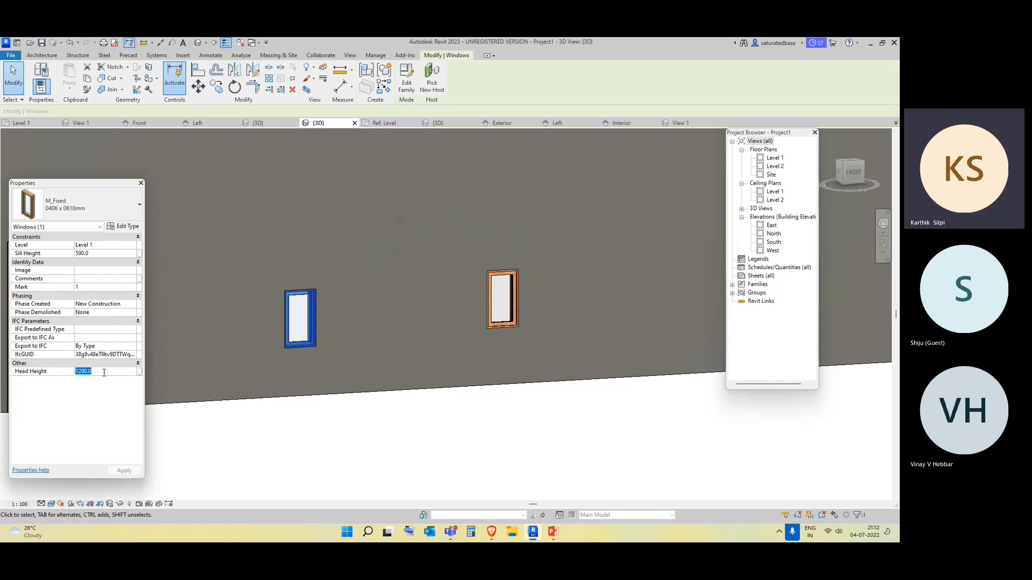
pyautogui.write('4')
pyautogui.write('14')
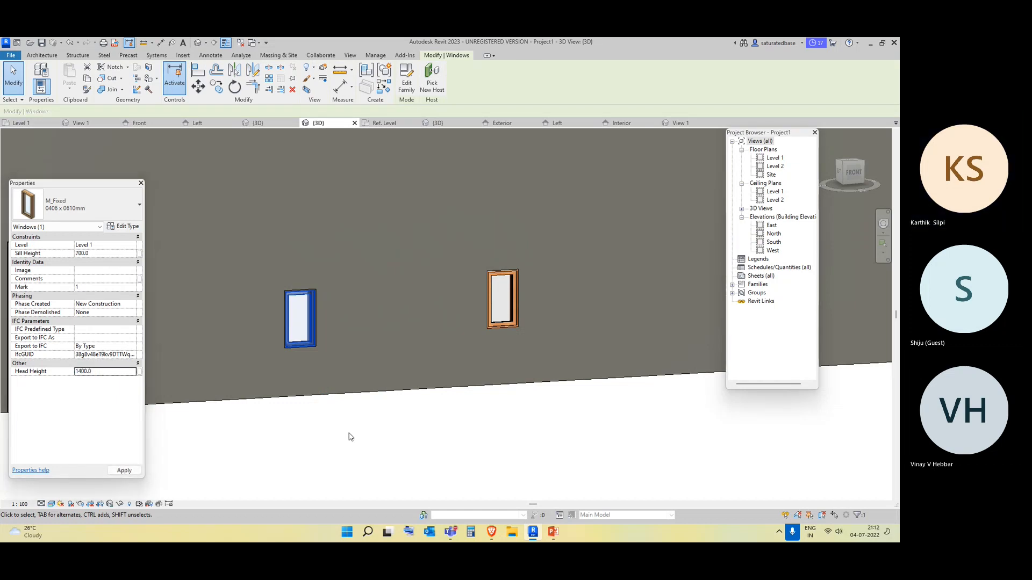
pyautogui.click(349, 434)
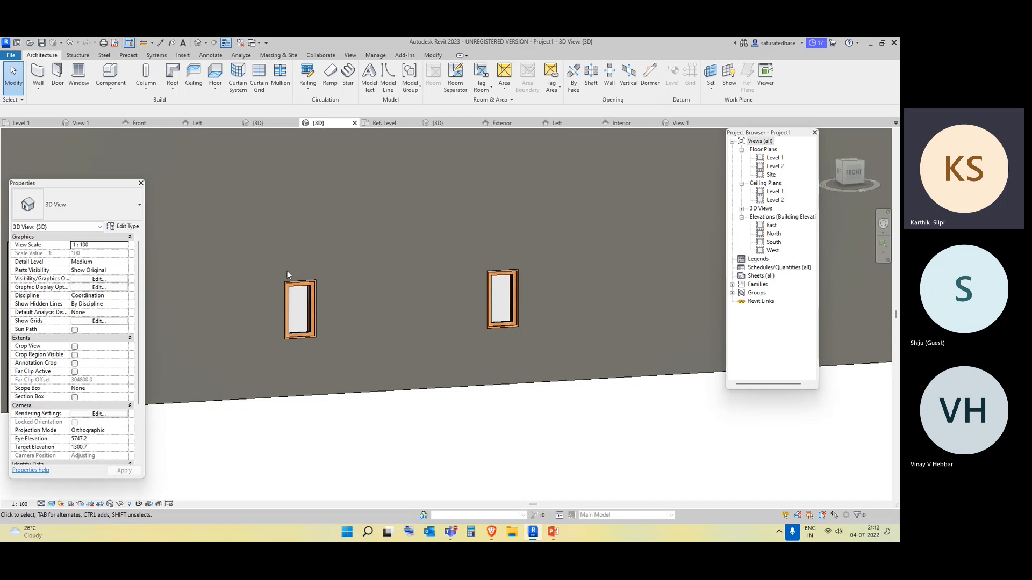
# Compare the first window's updated instance properties with its type parameters, leaving all values unchanged
pyautogui.click(307, 290)
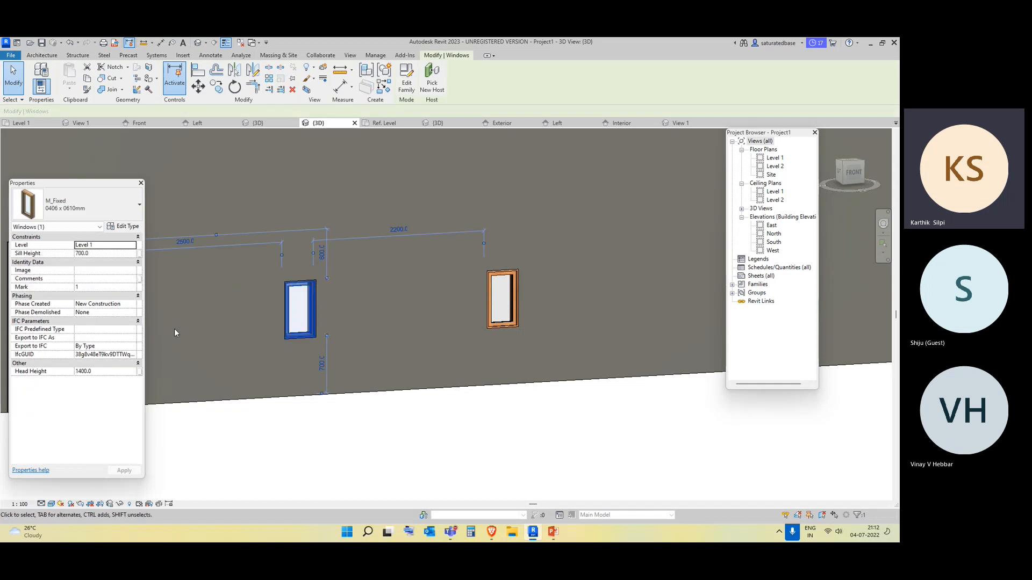
pyautogui.click(289, 432)
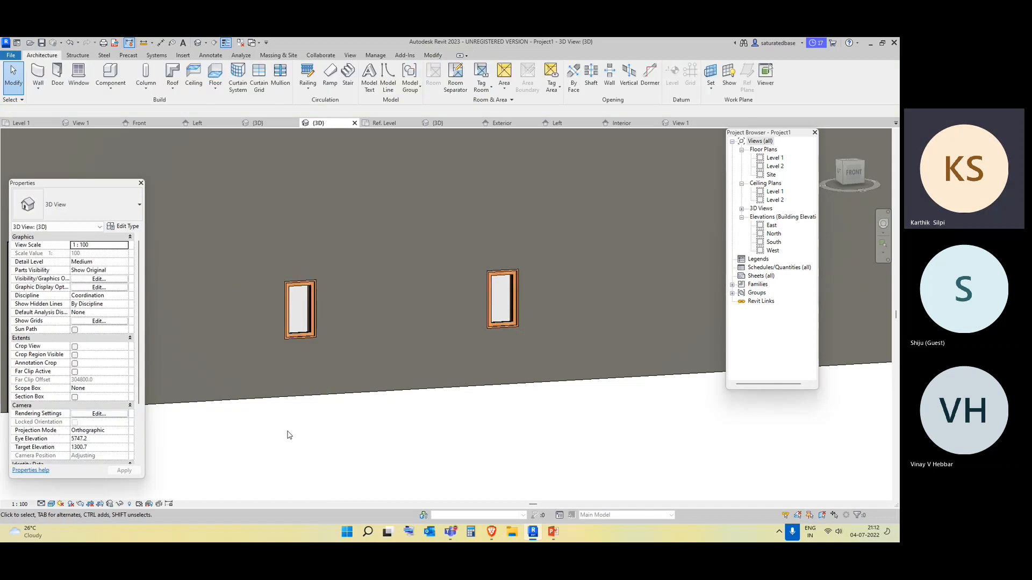
pyautogui.click(314, 335)
pyautogui.click(127, 226)
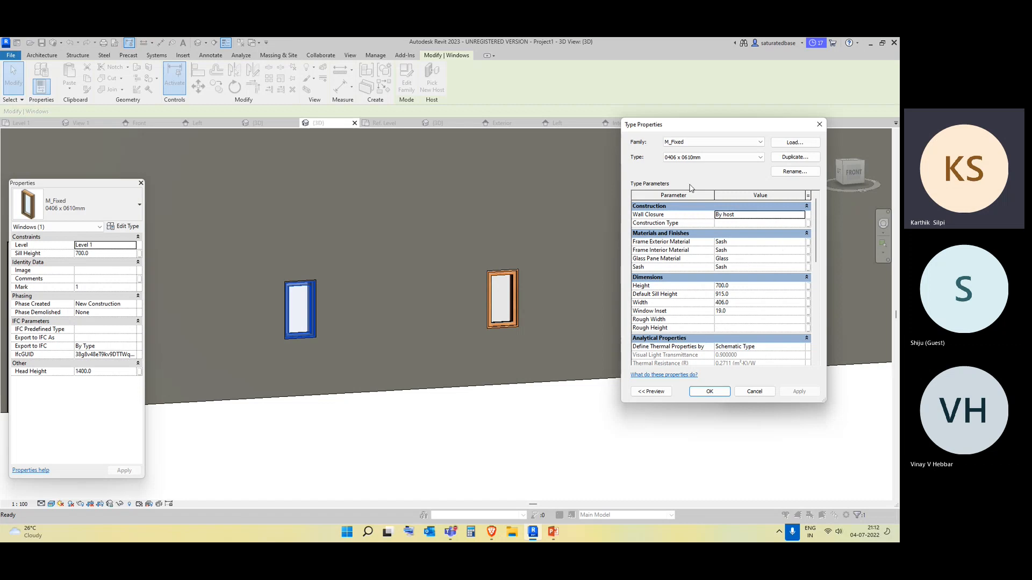
pyautogui.click(695, 157)
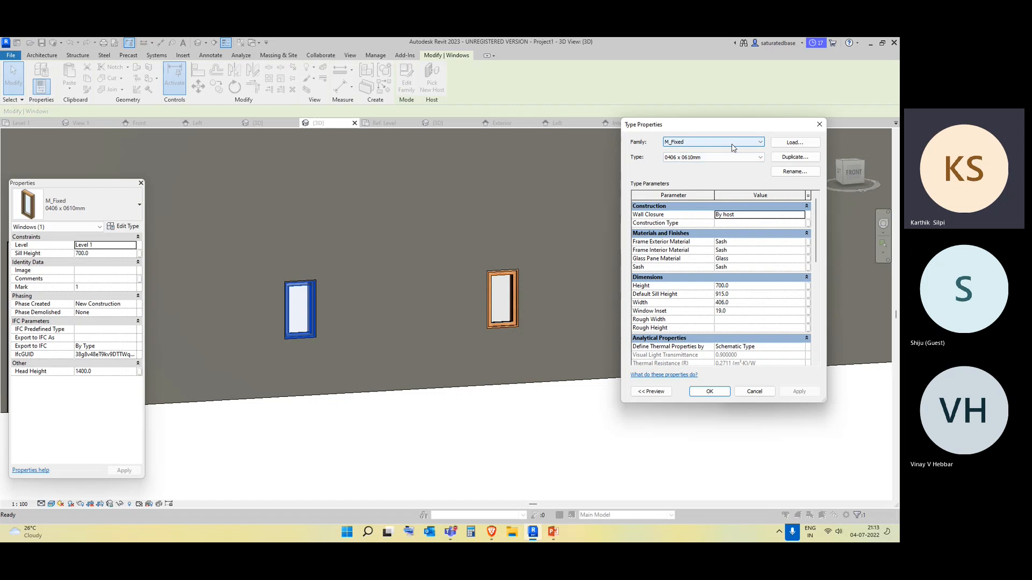
pyautogui.click(820, 125)
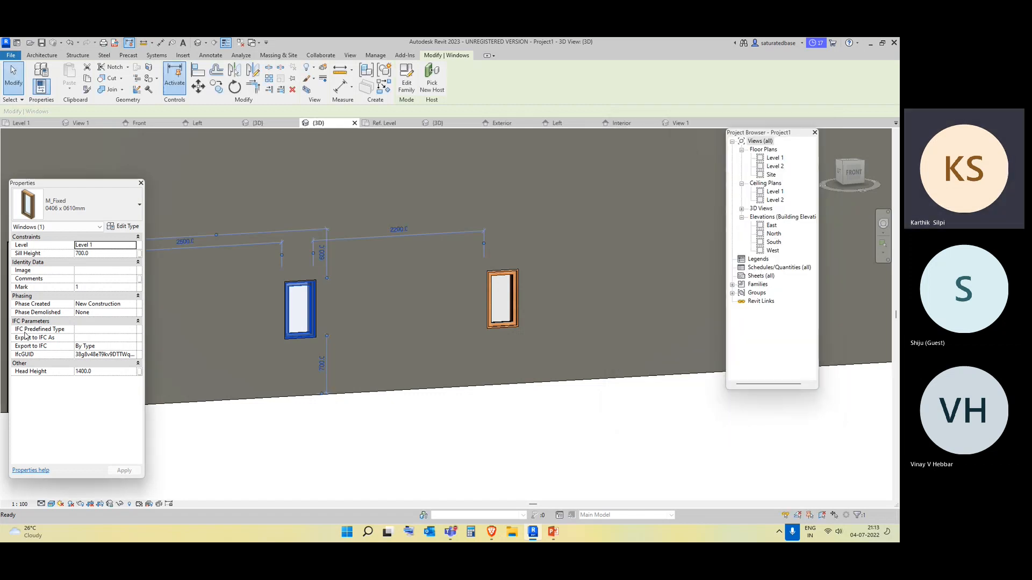
pyautogui.click(271, 433)
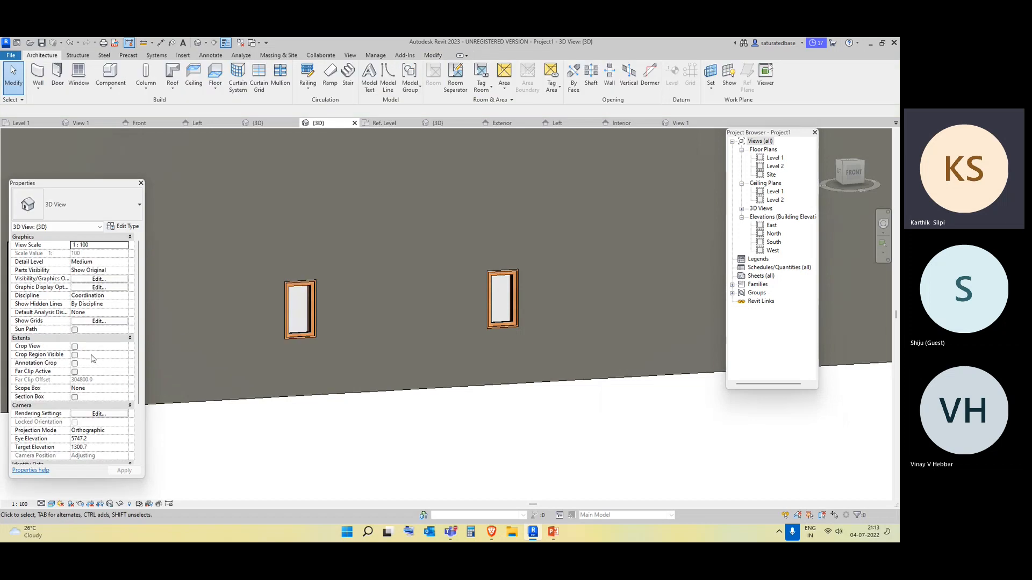
pyautogui.click(290, 336)
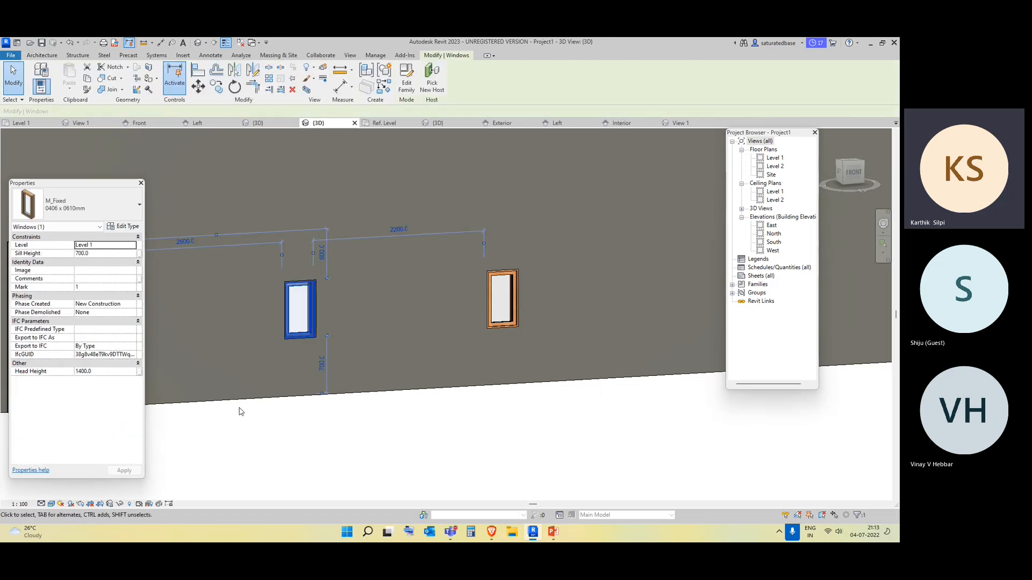
pyautogui.click(324, 451)
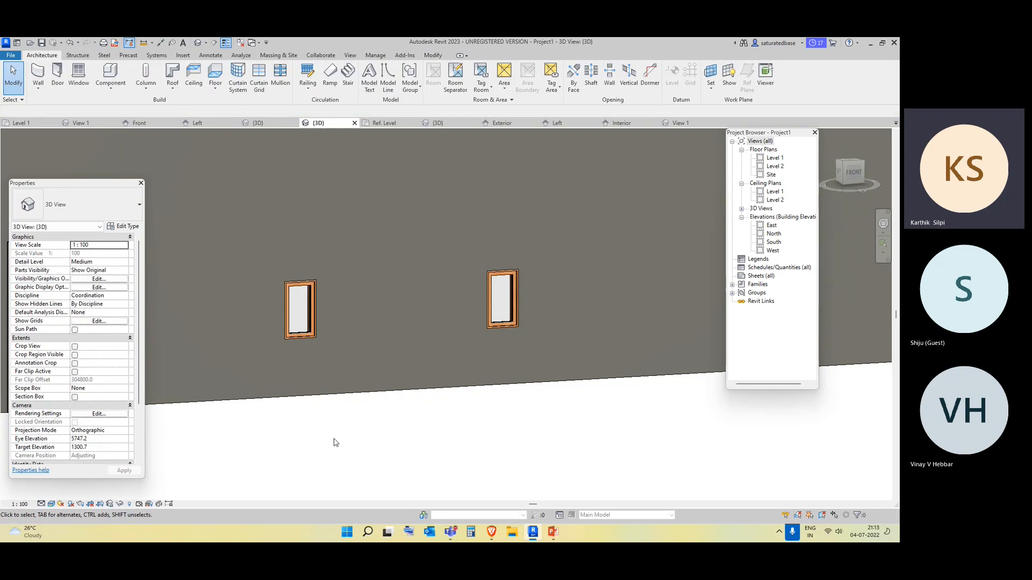
# Examine the placed door's instance properties in the 3D view and deselect the door
pyautogui.scroll(-2, 334, 442)
pyautogui.moveTo(329, 442); pyautogui.dragTo(354, 395, button='middle')
pyautogui.keyDown('shift'); pyautogui.moveTo(263, 423); pyautogui.dragTo(493, 399, button='middle'); pyautogui.keyUp('shift')
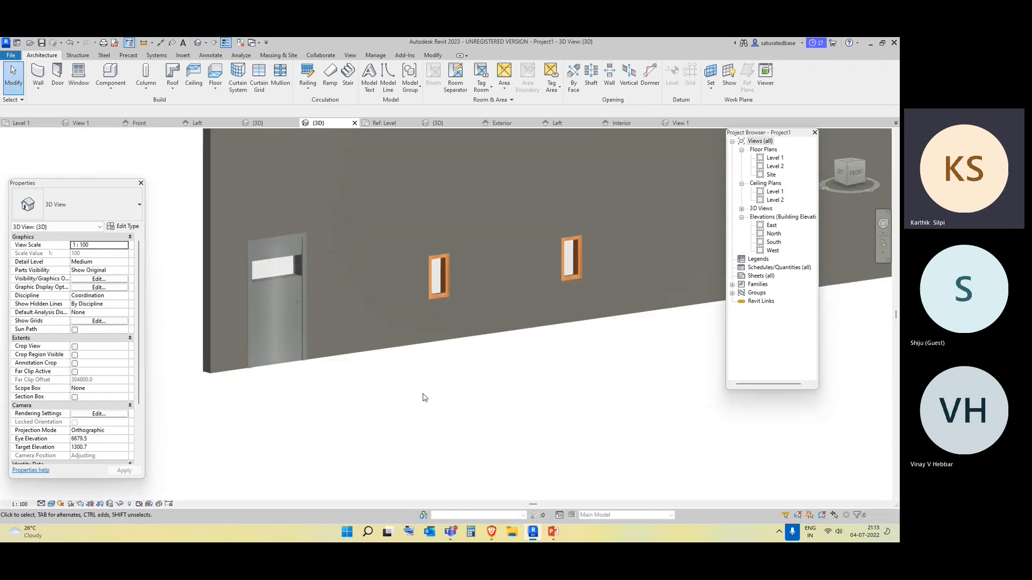
pyautogui.click(275, 367)
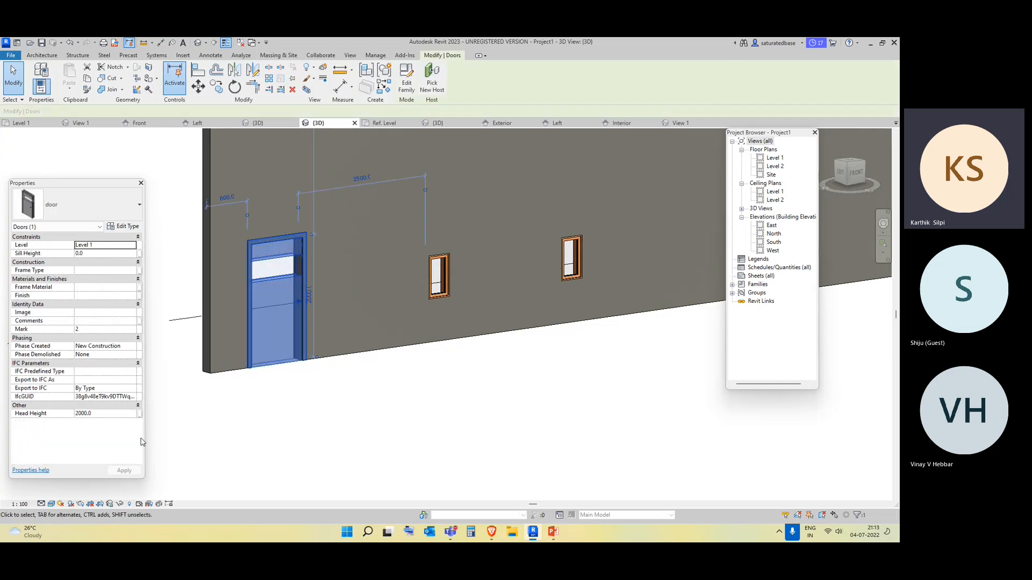
pyautogui.click(400, 461)
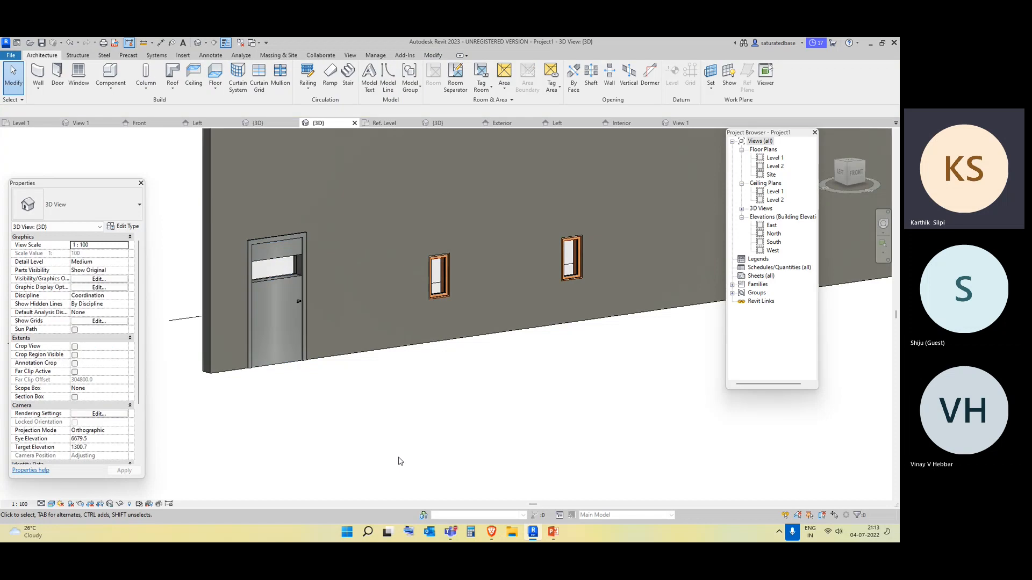
pyautogui.click(262, 366)
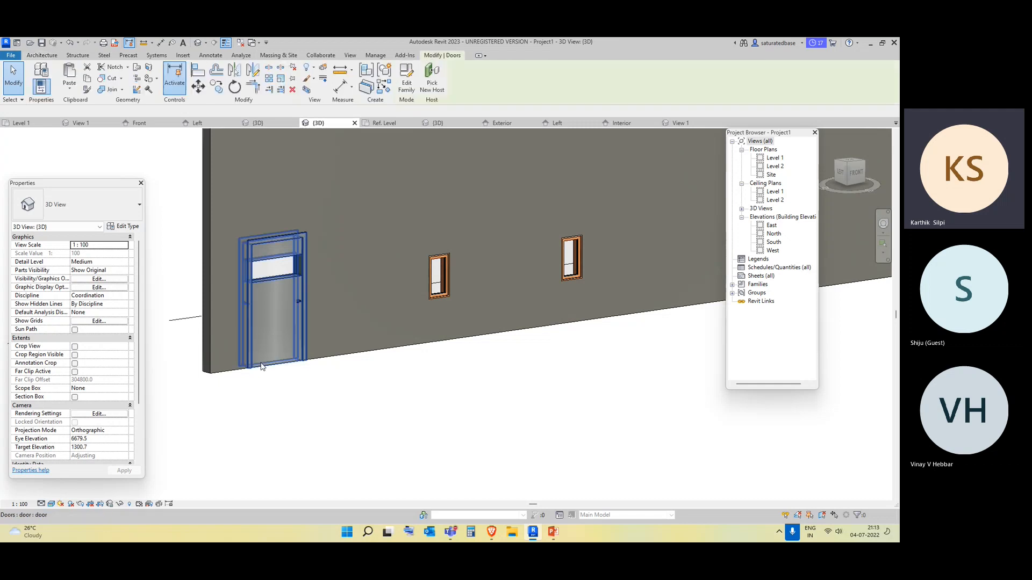
pyautogui.click(324, 429)
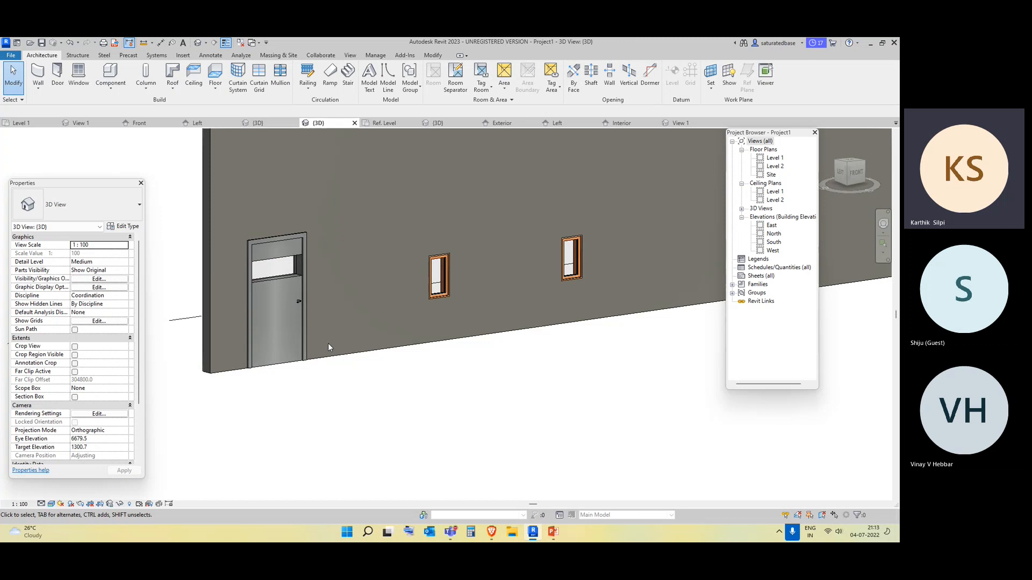
# Delete the wall together with its door and two windows from the Level 1 floor plan
pyautogui.scroll(-6, 328, 344)
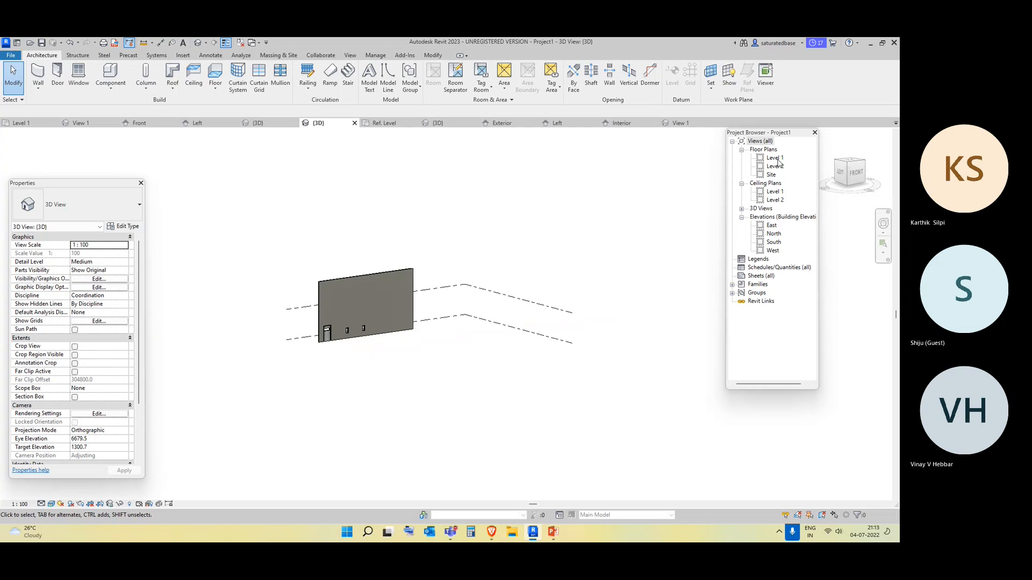
pyautogui.doubleClick(775, 158)
pyautogui.scroll(-3, 389, 361)
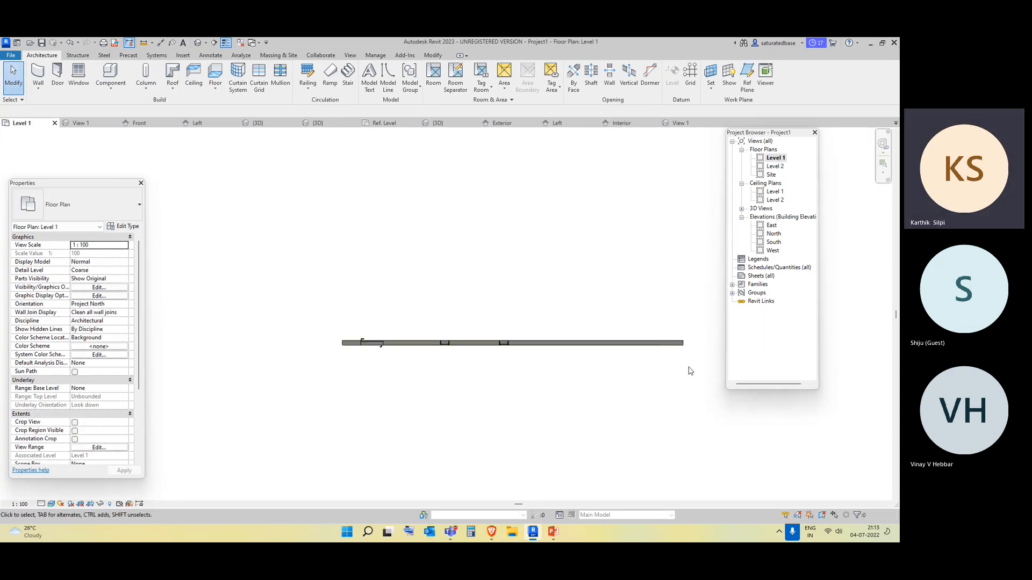
pyautogui.moveTo(687, 367); pyautogui.dragTo(304, 331)
pyautogui.press('Delete')
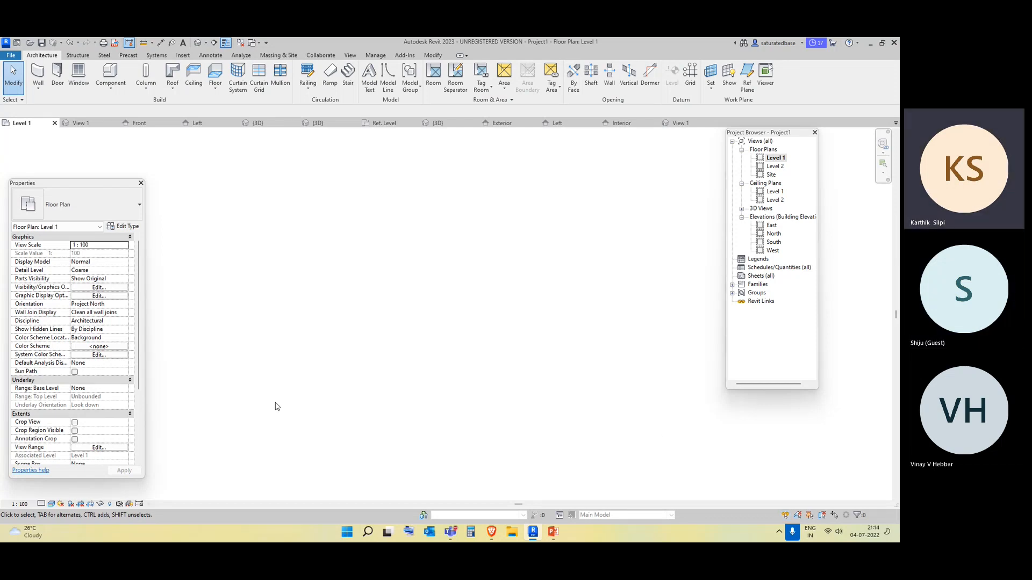
# Close every open view except the Level 1 floor plan, discarding the changes to the door family
pyautogui.click(116, 124)
pyautogui.click(116, 124)
pyautogui.click(116, 124)
pyautogui.click(116, 124)
pyautogui.click(116, 124)
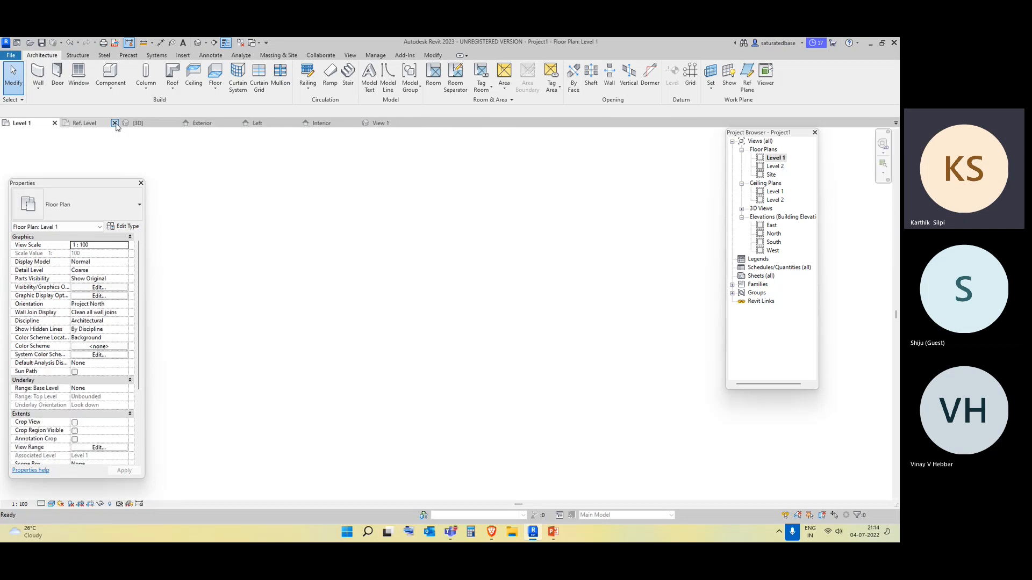
pyautogui.click(115, 123)
pyautogui.click(115, 123)
pyautogui.click(114, 123)
pyautogui.click(114, 123)
pyautogui.click(115, 123)
pyautogui.click(115, 124)
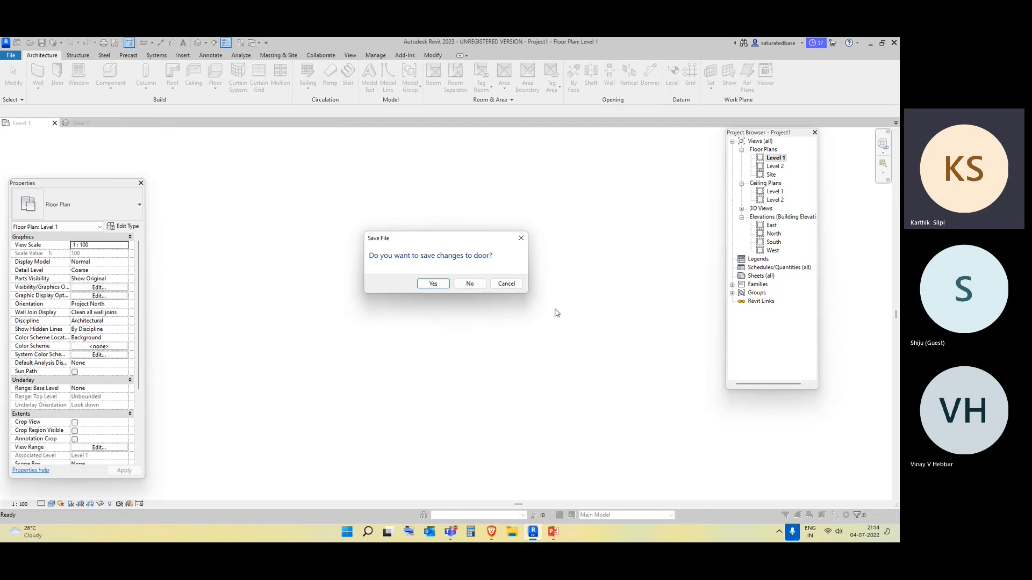
pyautogui.click(471, 284)
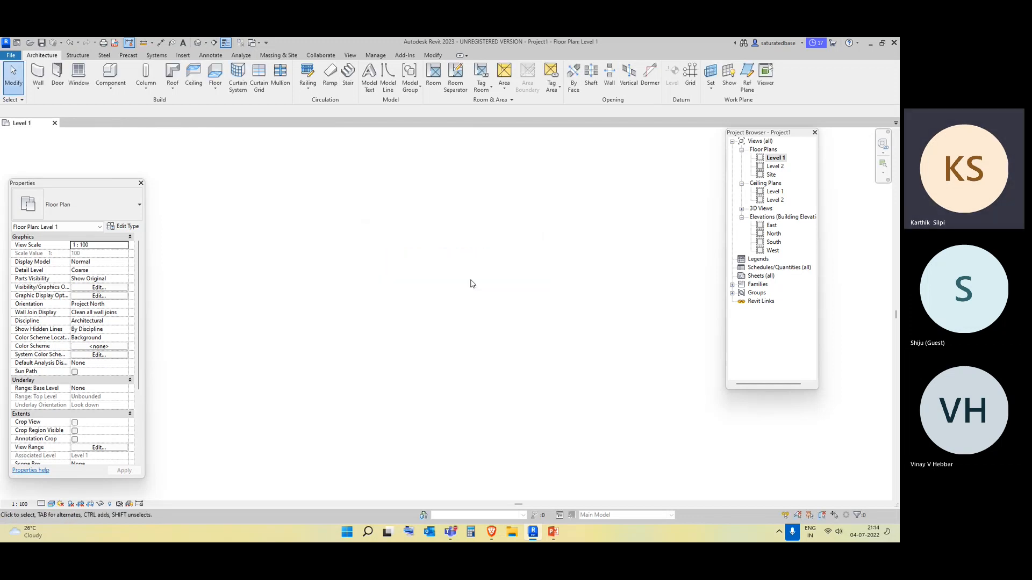
# Check the Session 7 topics in the BIM for Architecture presentation in PowerPoint, and return to the Level 1 plan in Revit
pyautogui.scroll(-4, 470, 281)
pyautogui.moveTo(511, 341); pyautogui.dragTo(451, 304, button='middle')
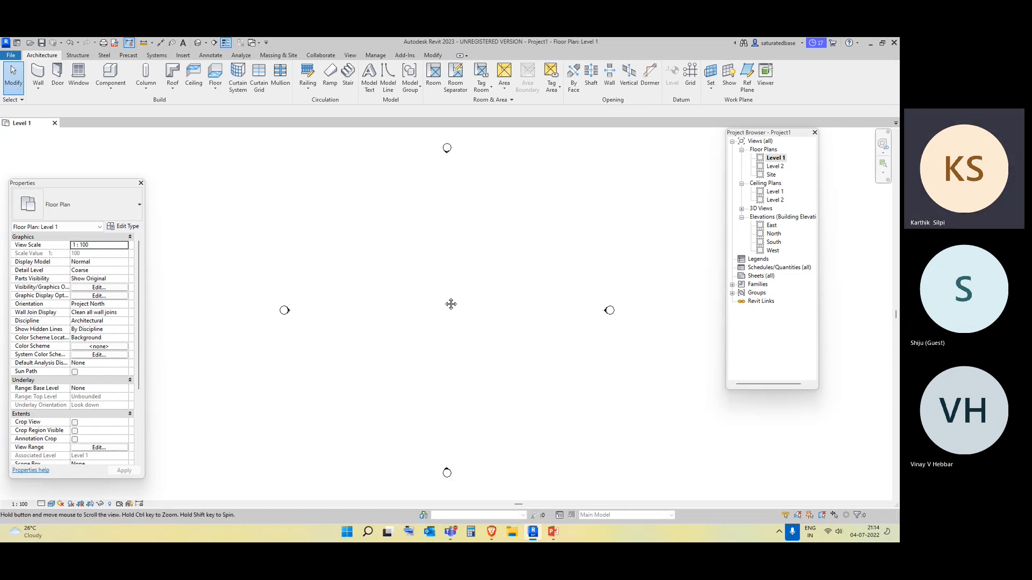
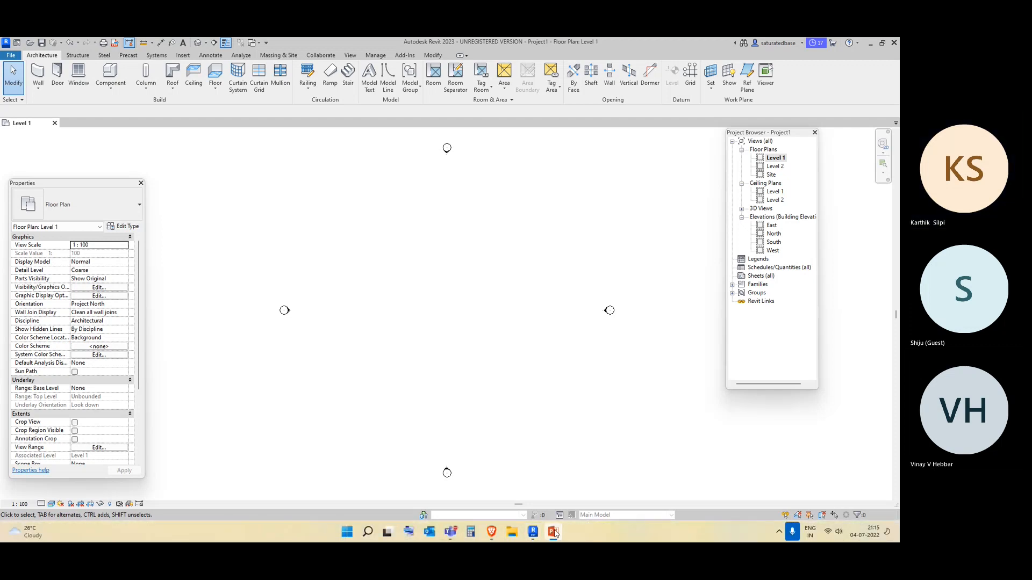
pyautogui.click(554, 532)
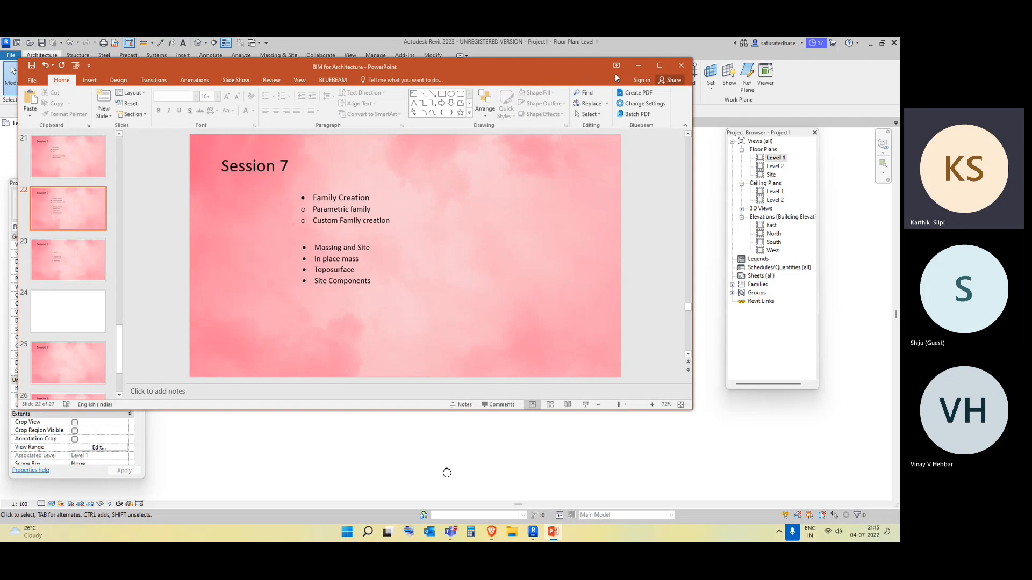
pyautogui.click(639, 66)
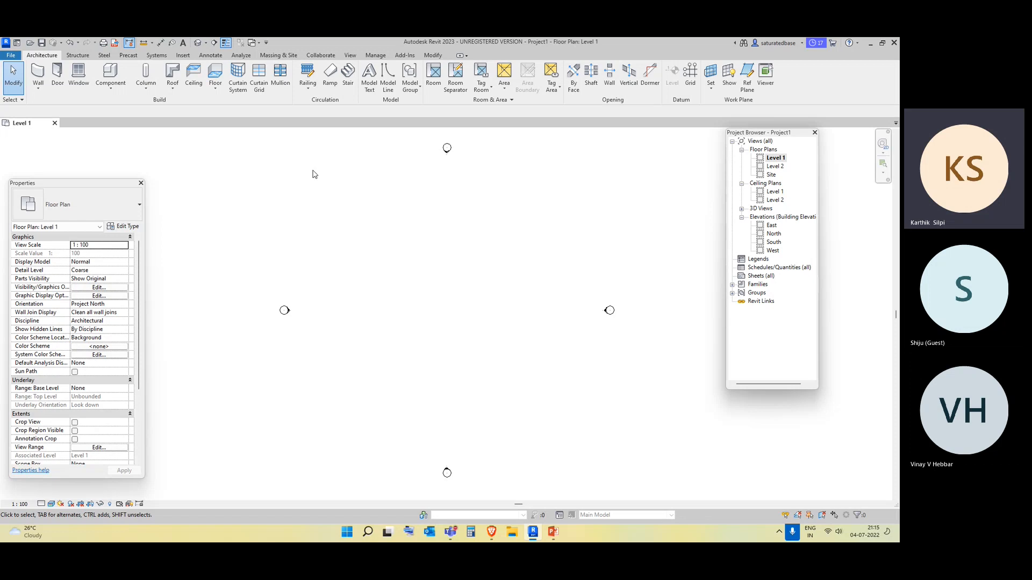
pyautogui.click(38, 87)
pyautogui.click(65, 106)
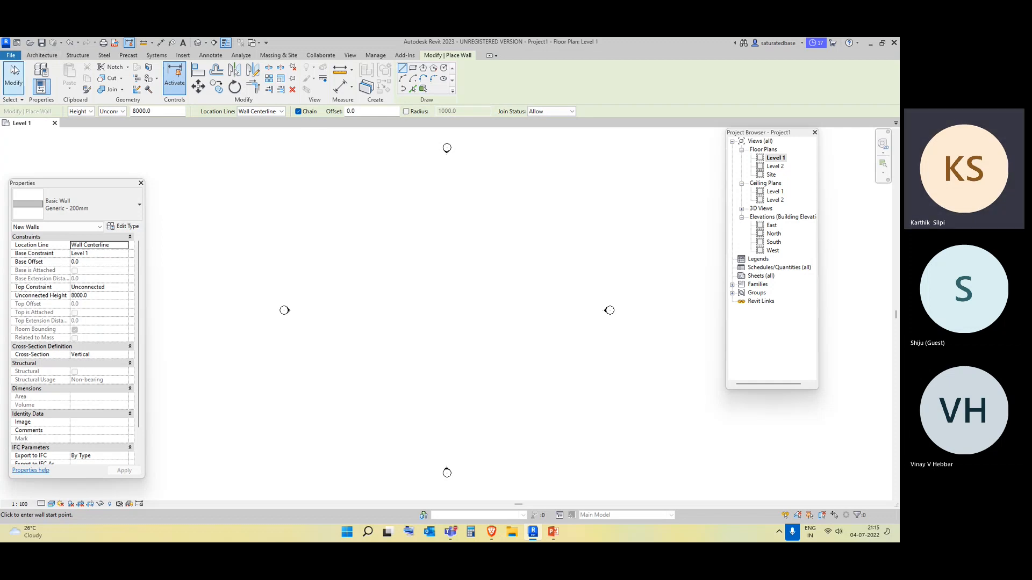
pyautogui.click(14, 71)
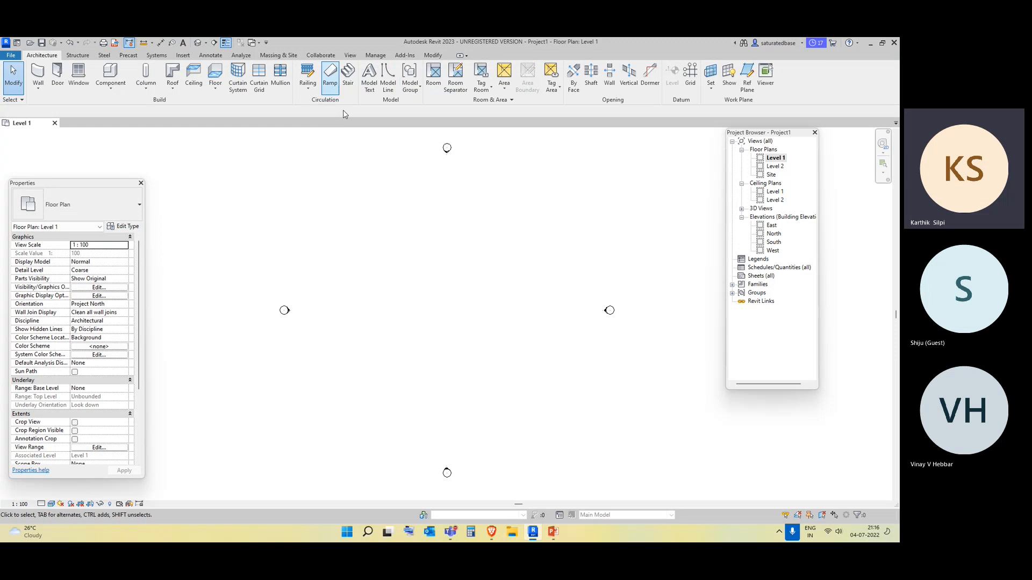
# Review the massing and site tools and the Conceptual Mass template among the new file types
pyautogui.click(280, 55)
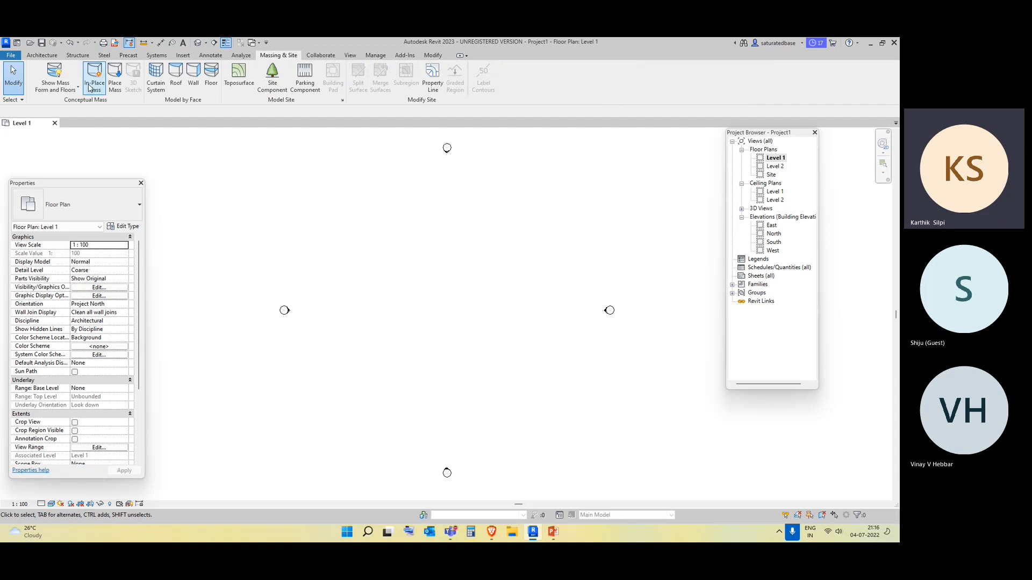
pyautogui.click(13, 56)
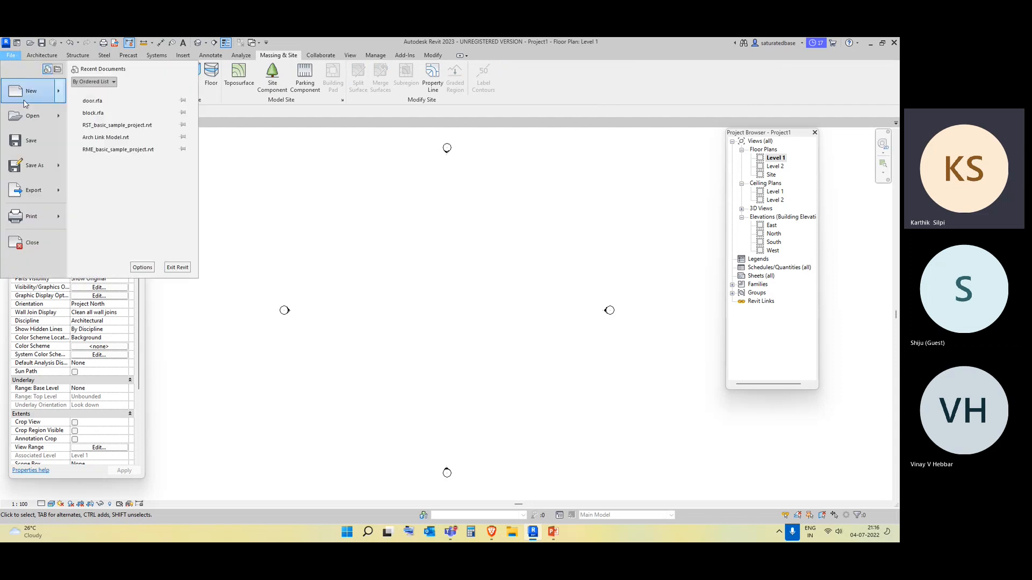
pyautogui.moveTo(63, 99)
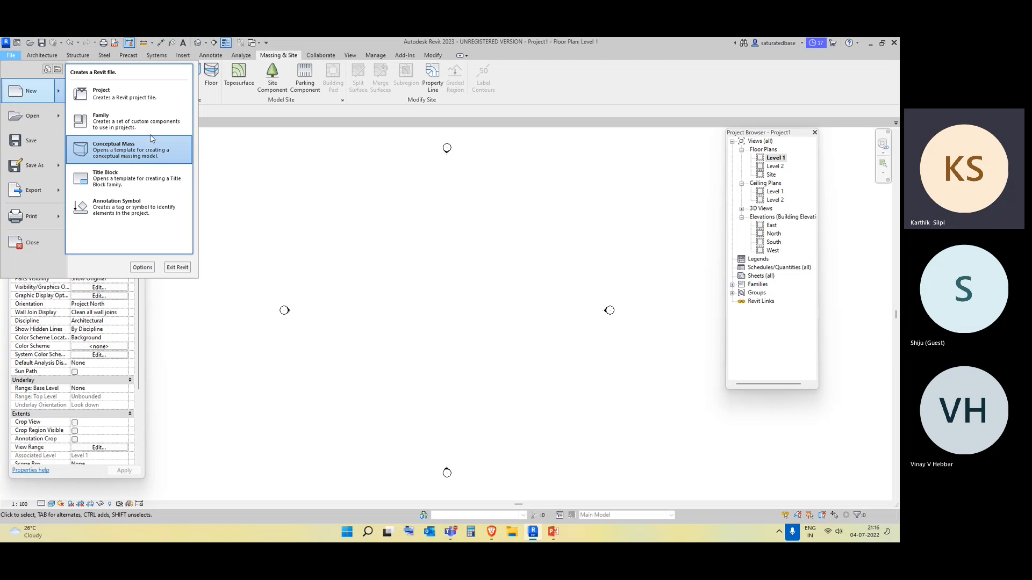
pyautogui.click(559, 106)
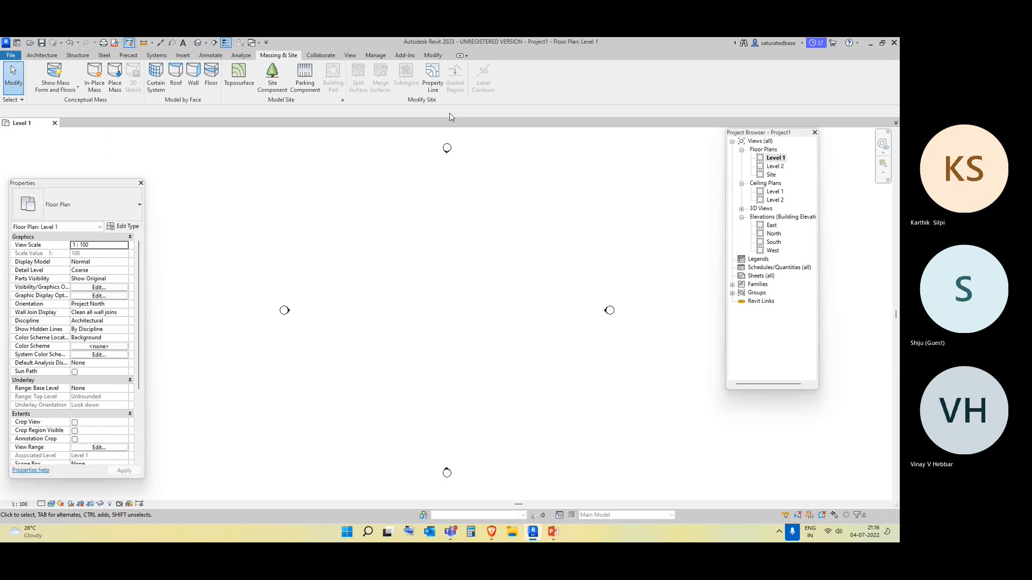
# Create an in-place mass named Mass 1 and sketch a narrow rectangle about 300 by 5000 mm in the Level 1 plan
pyautogui.click(94, 75)
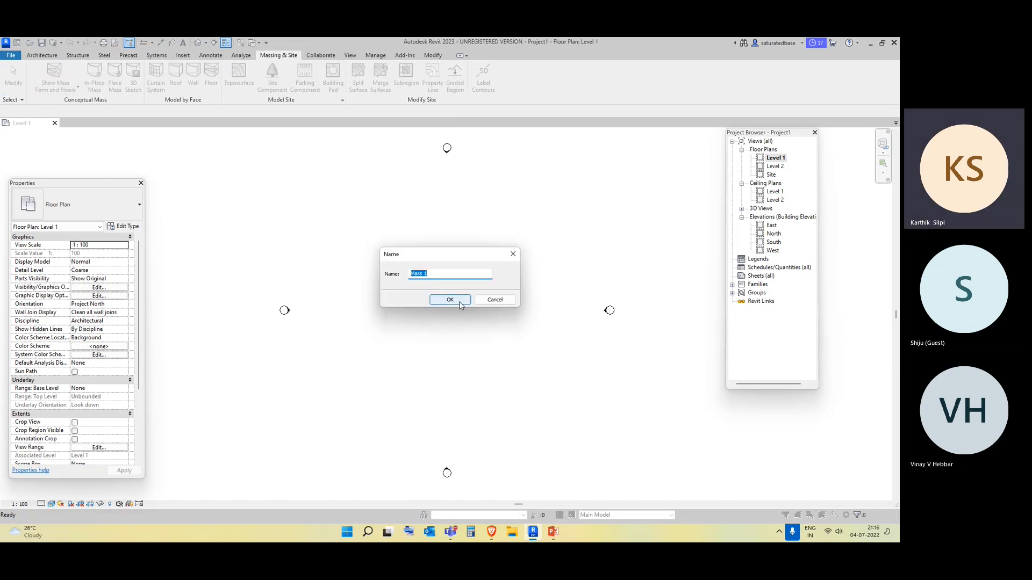
pyautogui.click(450, 299)
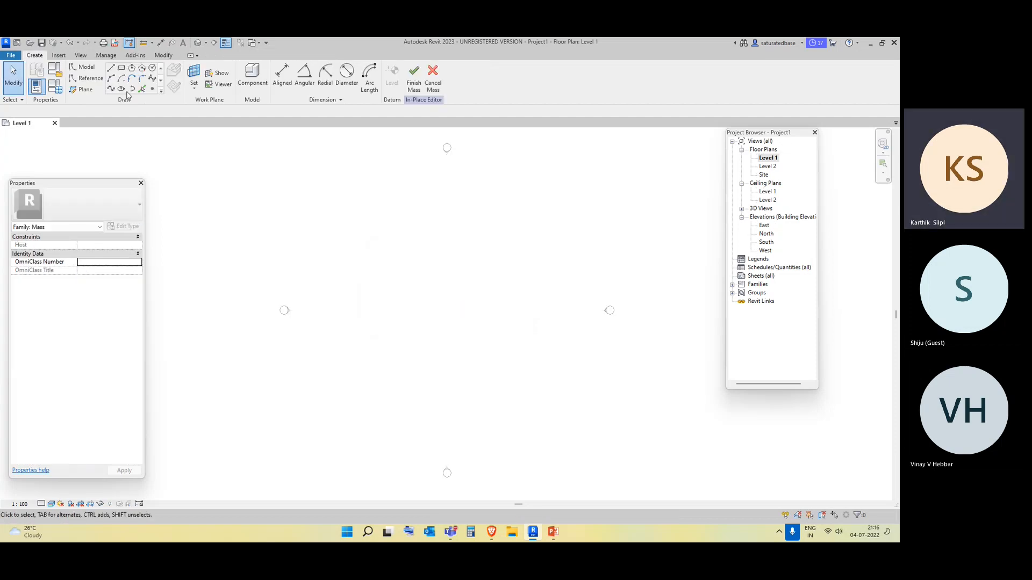
pyautogui.click(125, 68)
pyautogui.click(355, 232)
pyautogui.click(541, 386)
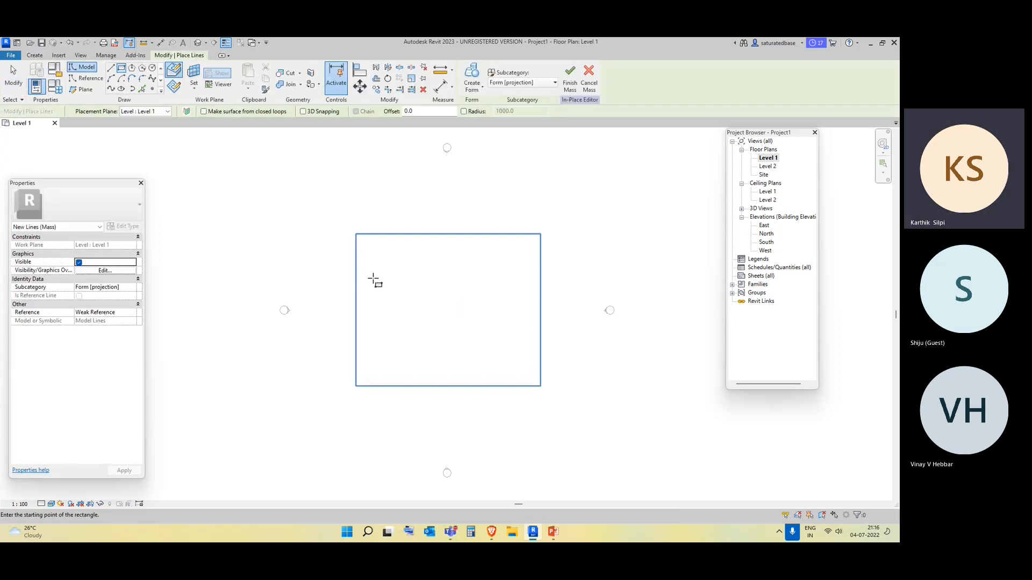
pyautogui.scroll(1, 372, 278)
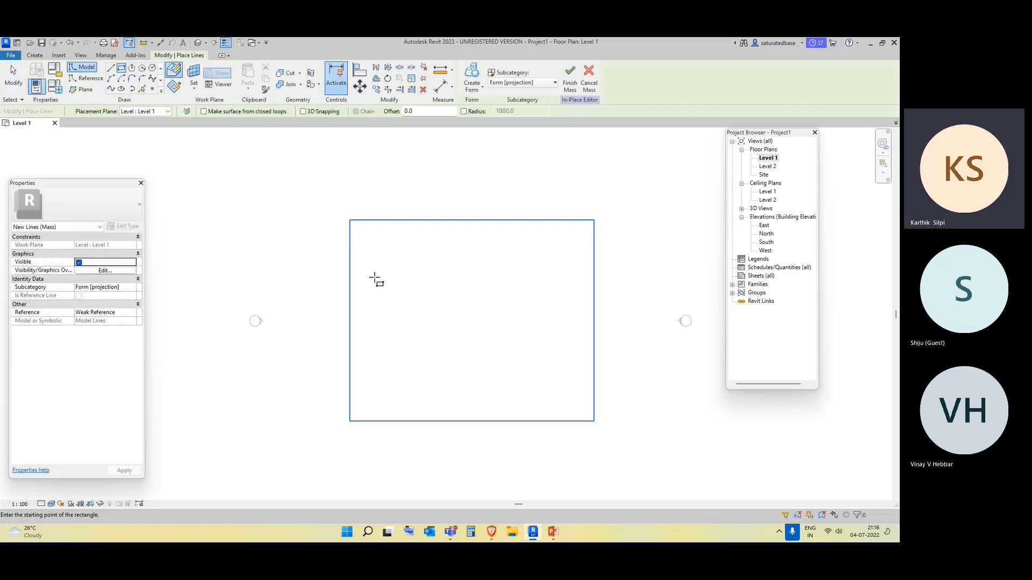
pyautogui.moveTo(412, 294); pyautogui.dragTo(324, 309, button='middle')
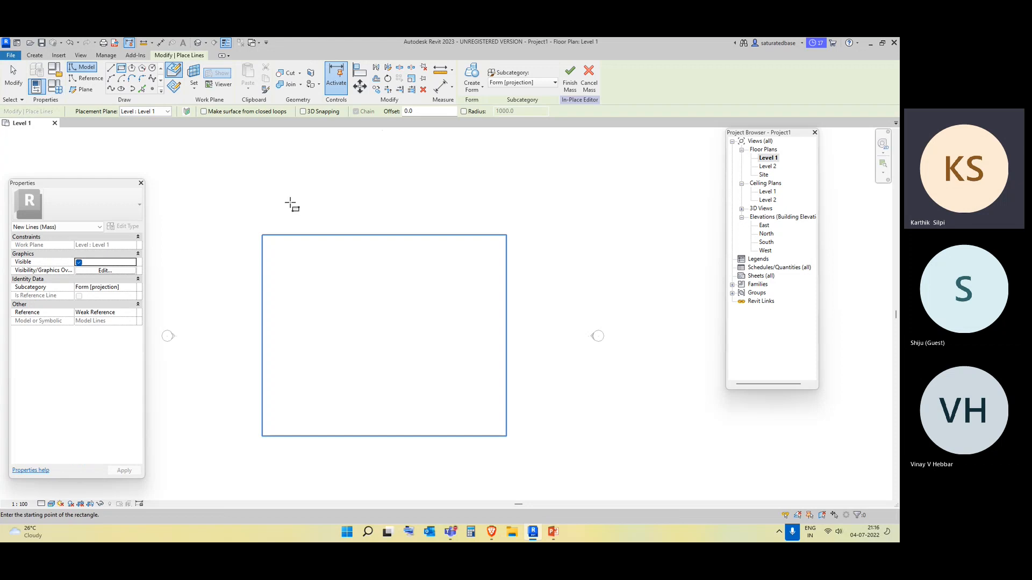
pyautogui.scroll(1, 363, 307)
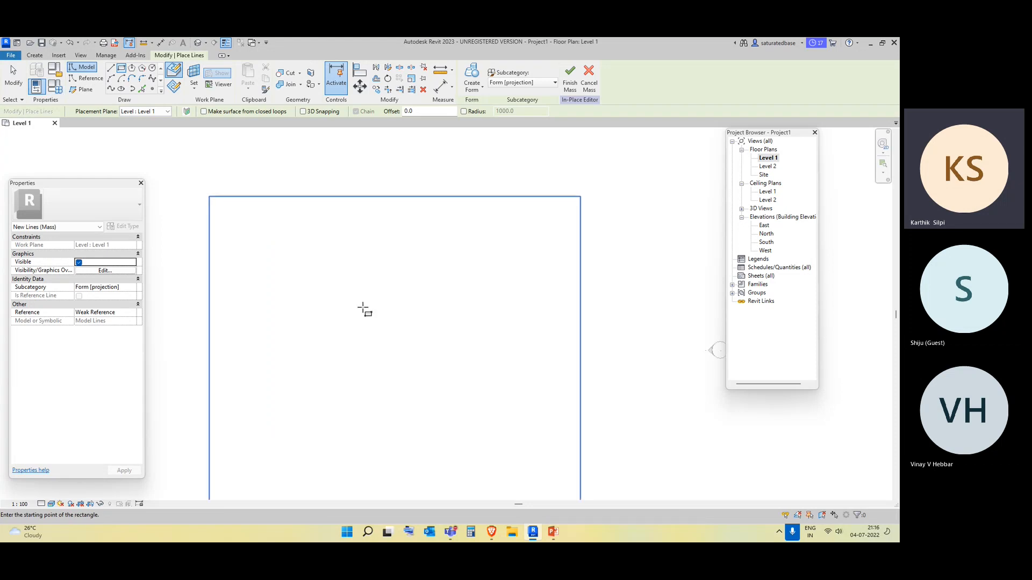
pyautogui.scroll(1, 273, 237)
pyautogui.scroll(2, 269, 237)
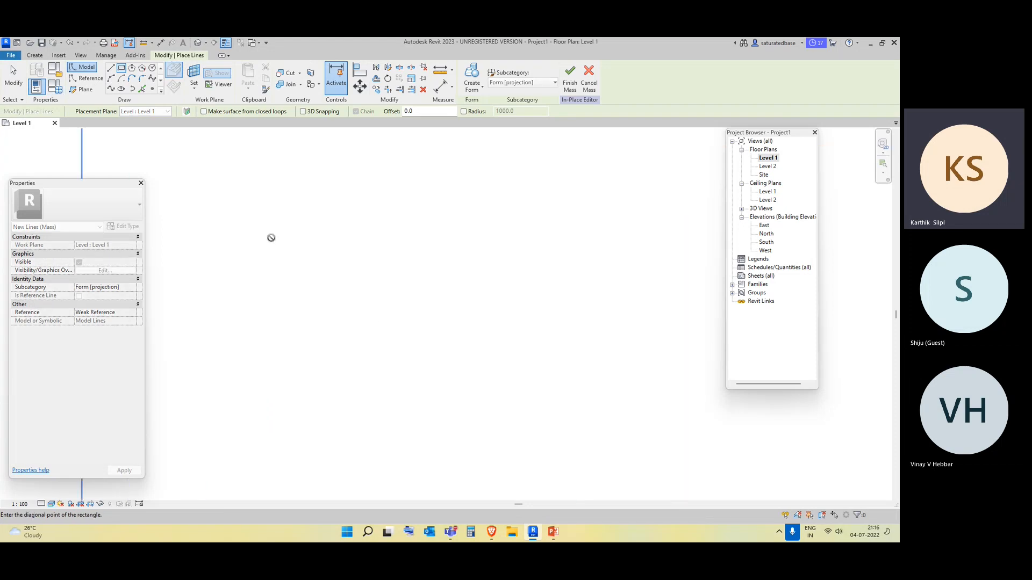
pyautogui.click(270, 220)
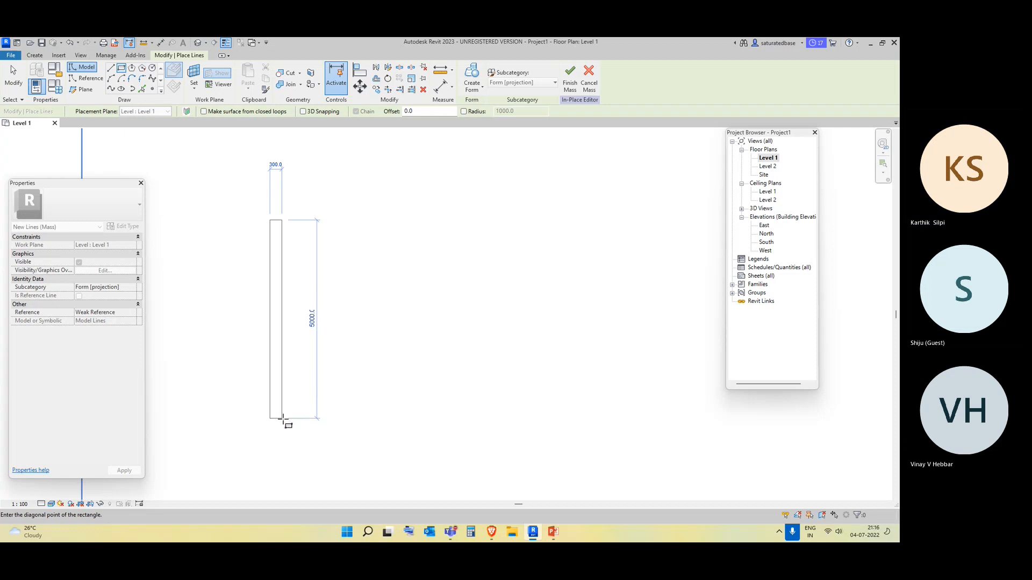
pyautogui.click(282, 418)
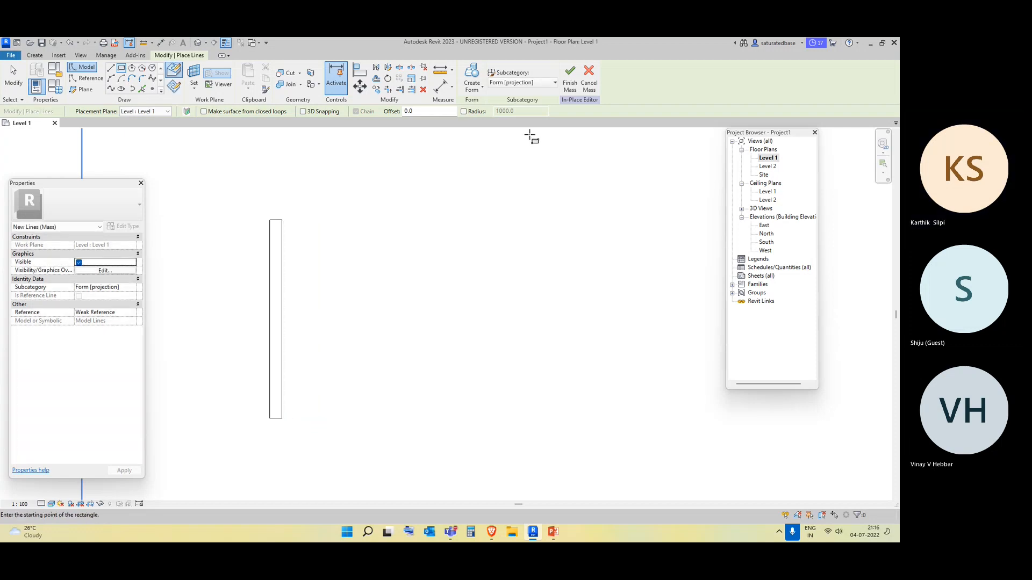
# Check the rectangle's position relative to Level 1 and Level 2 in the East elevation
pyautogui.doubleClick(764, 225)
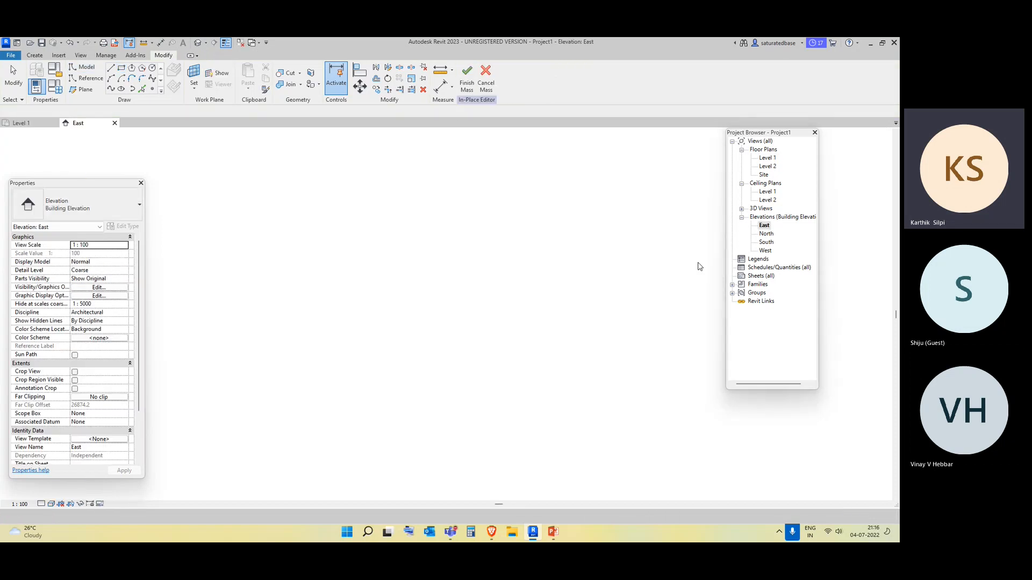
pyautogui.scroll(-5, 421, 352)
pyautogui.scroll(4, 476, 370)
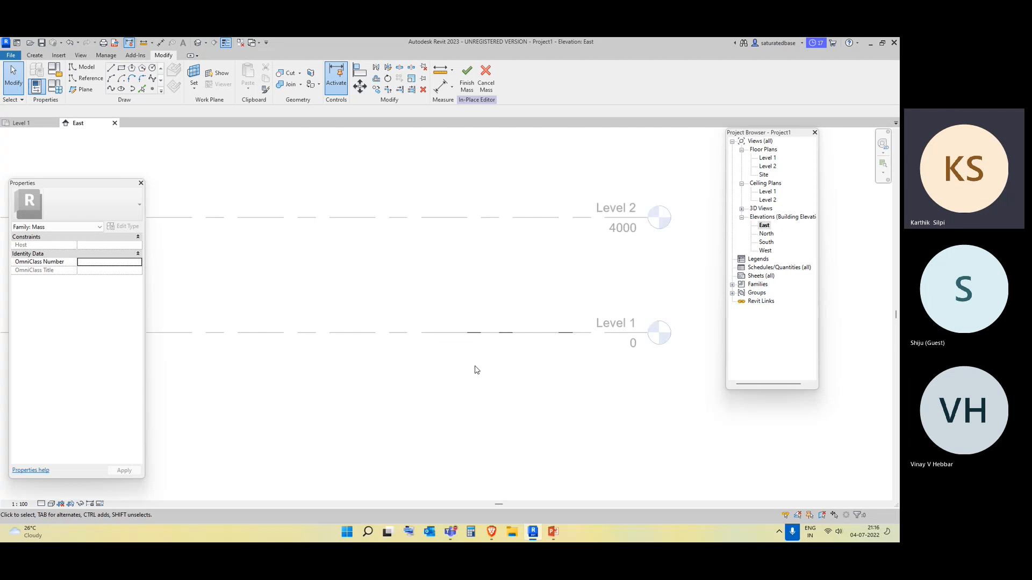
pyautogui.scroll(2, 475, 367)
pyautogui.moveTo(560, 351); pyautogui.dragTo(492, 367, button='middle')
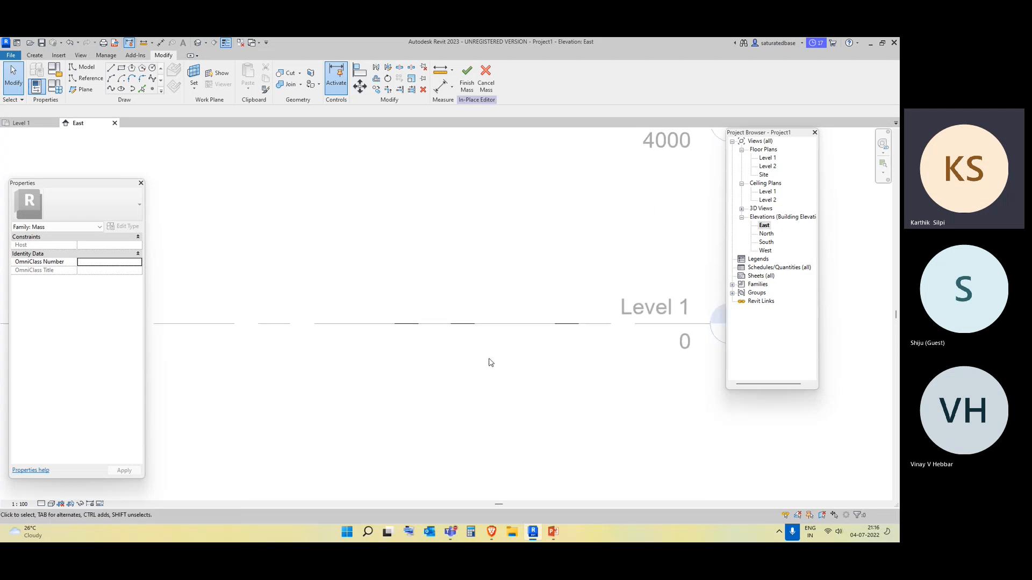
# Create a solid form from the narrow rectangle in the 3D view
pyautogui.click(197, 43)
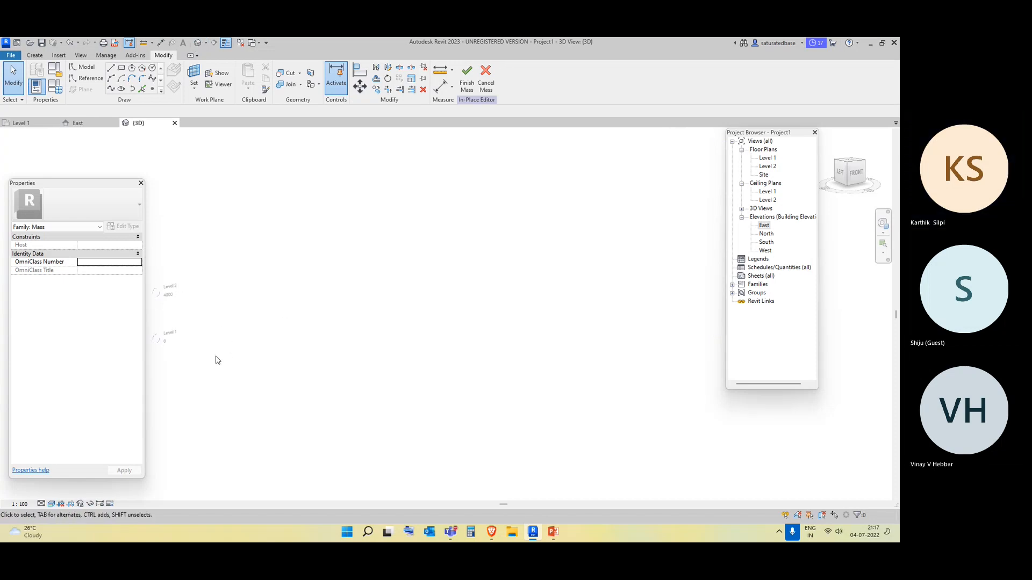
pyautogui.scroll(3, 216, 357)
pyautogui.moveTo(216, 357); pyautogui.dragTo(337, 403, button='middle')
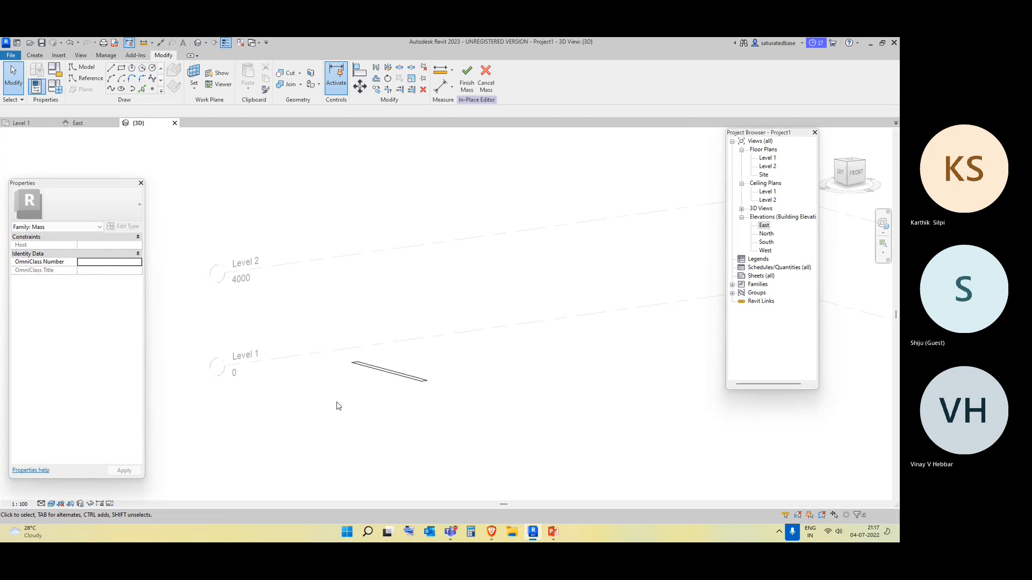
pyautogui.click(387, 371)
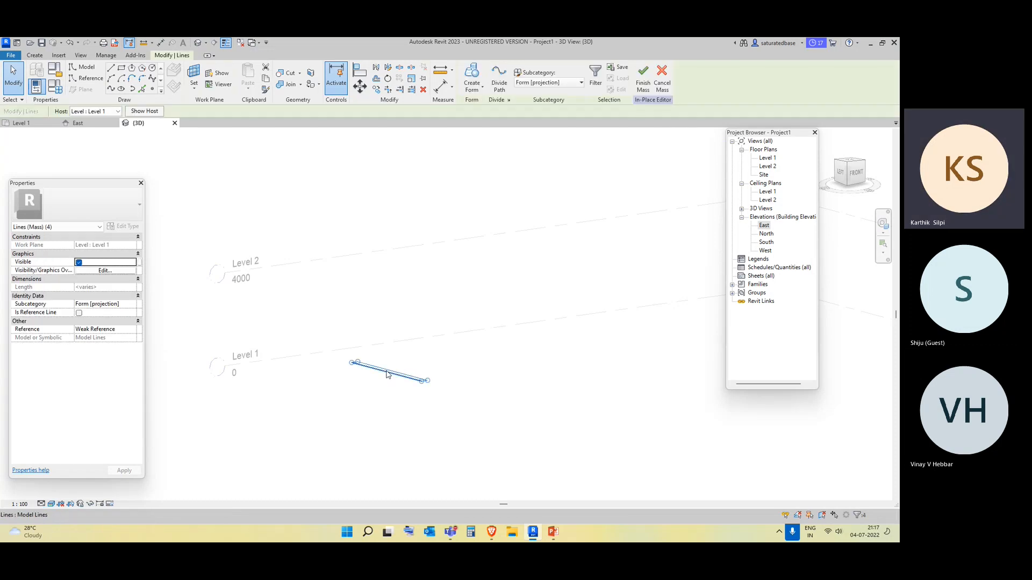
pyautogui.click(473, 90)
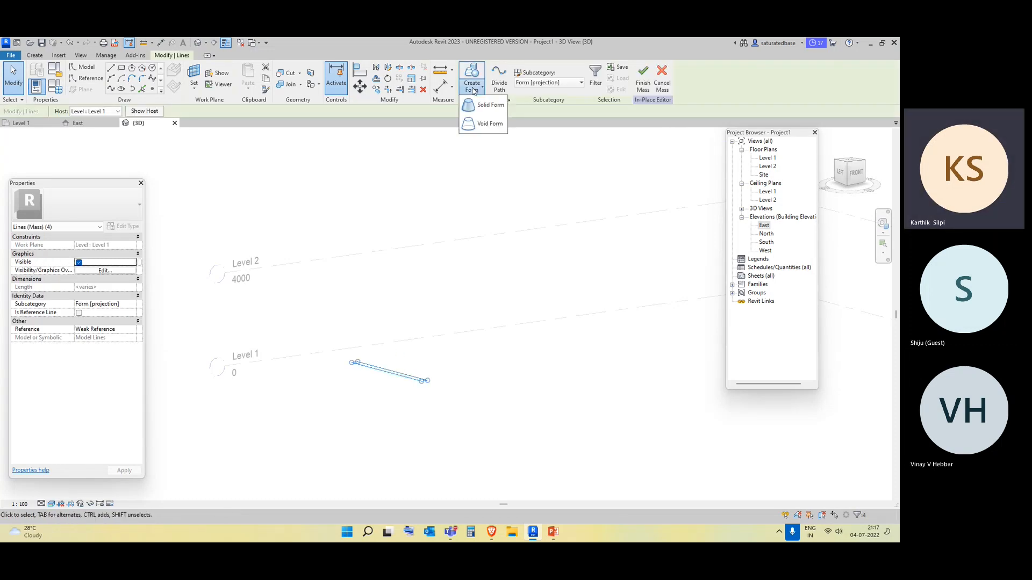
pyautogui.click(486, 106)
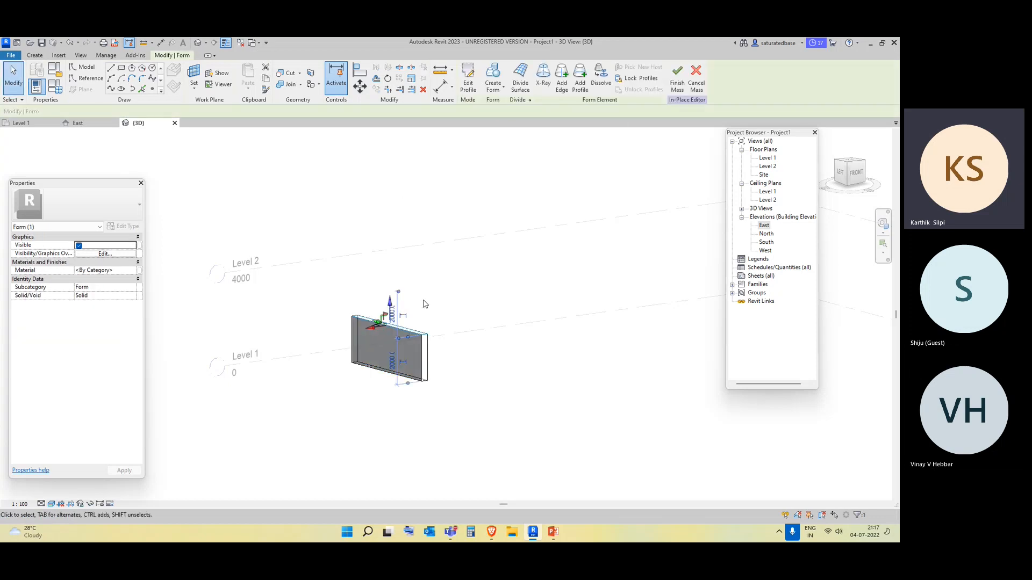
pyautogui.scroll(1, 414, 344)
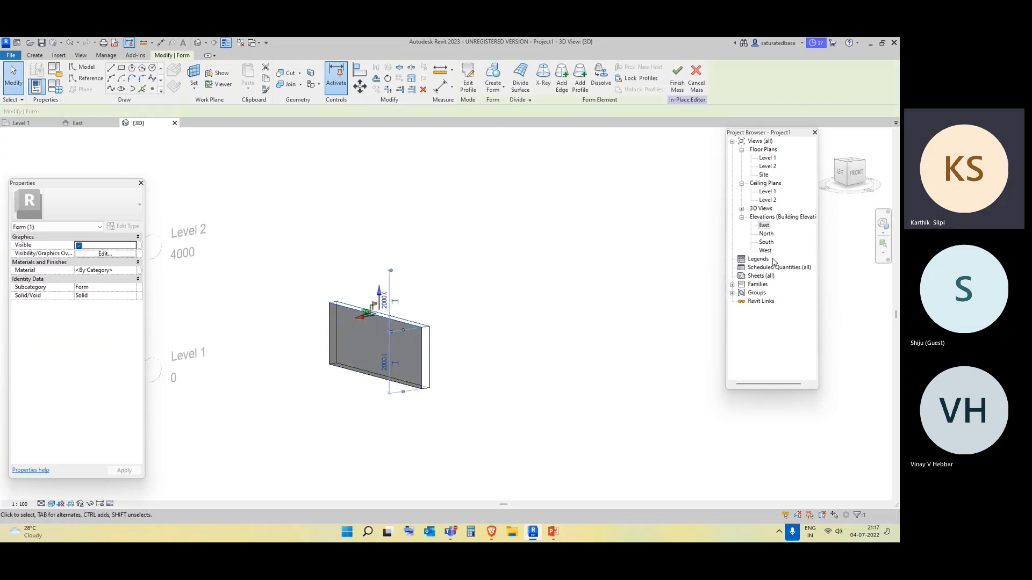
# Slant the solid form in the North elevation by shifting its top face horizontally, keeping the base on Level 1
pyautogui.doubleClick(766, 234)
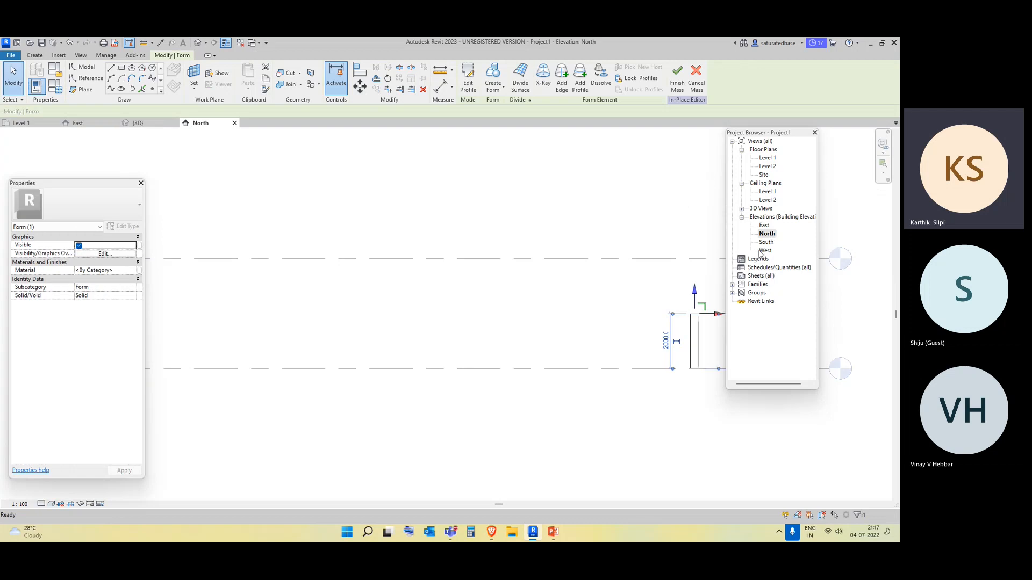
pyautogui.moveTo(679, 396); pyautogui.dragTo(509, 357, button='middle')
pyautogui.scroll(3, 509, 347)
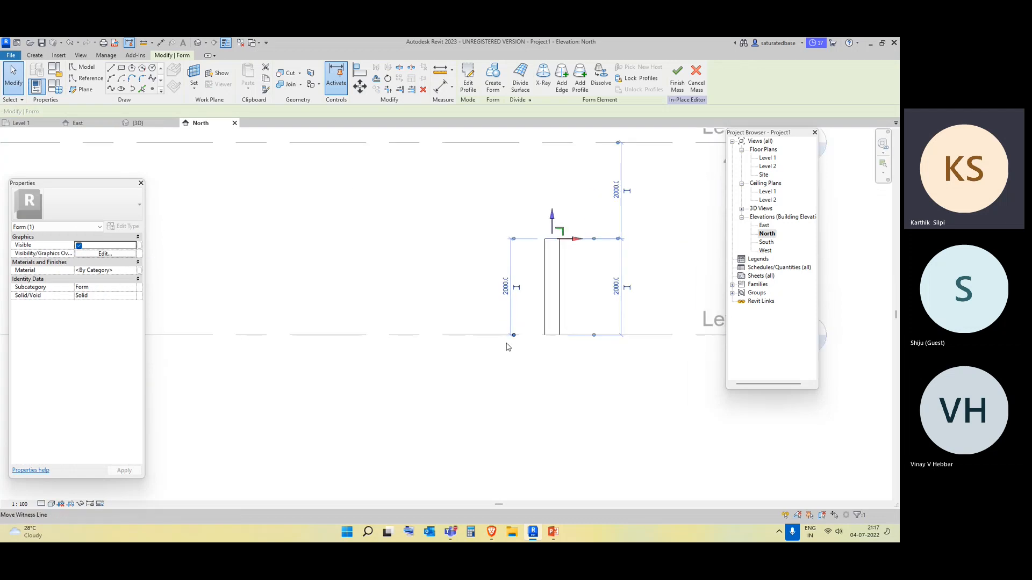
pyautogui.scroll(2, 505, 347)
pyautogui.moveTo(663, 315); pyautogui.dragTo(467, 410, button='middle')
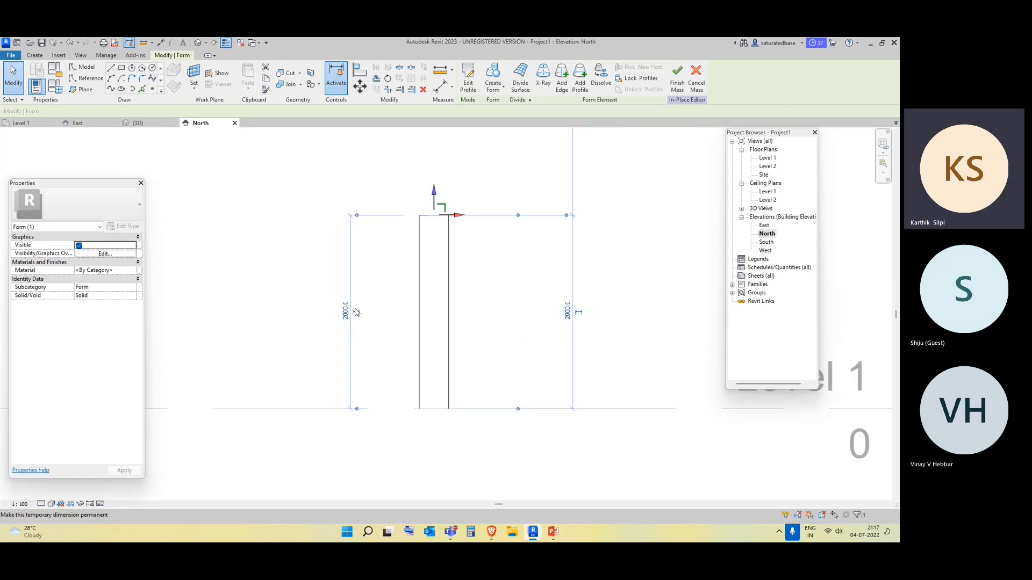
pyautogui.click(346, 311)
pyautogui.moveTo(456, 217); pyautogui.dragTo(546, 226)
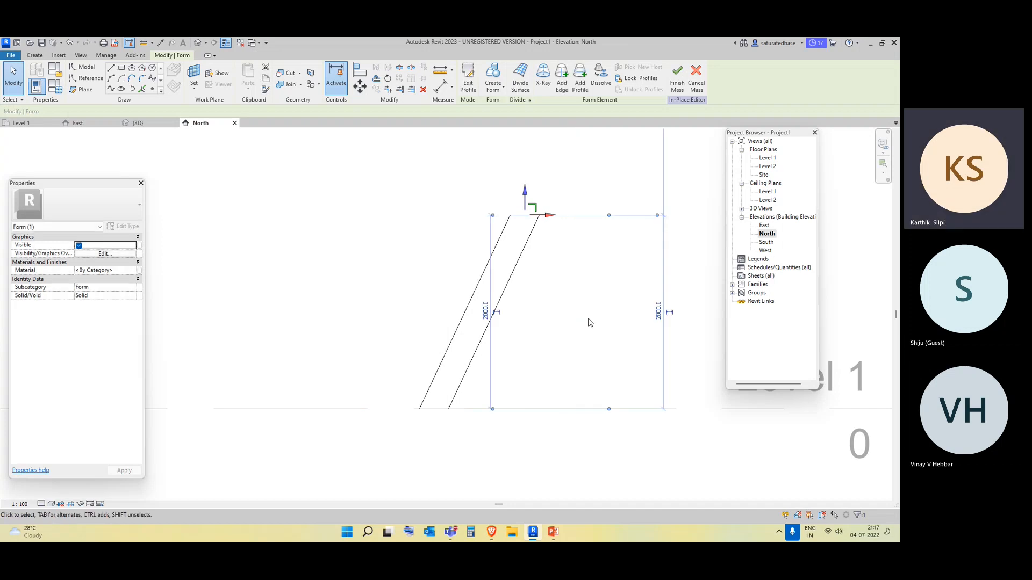
pyautogui.click(693, 360)
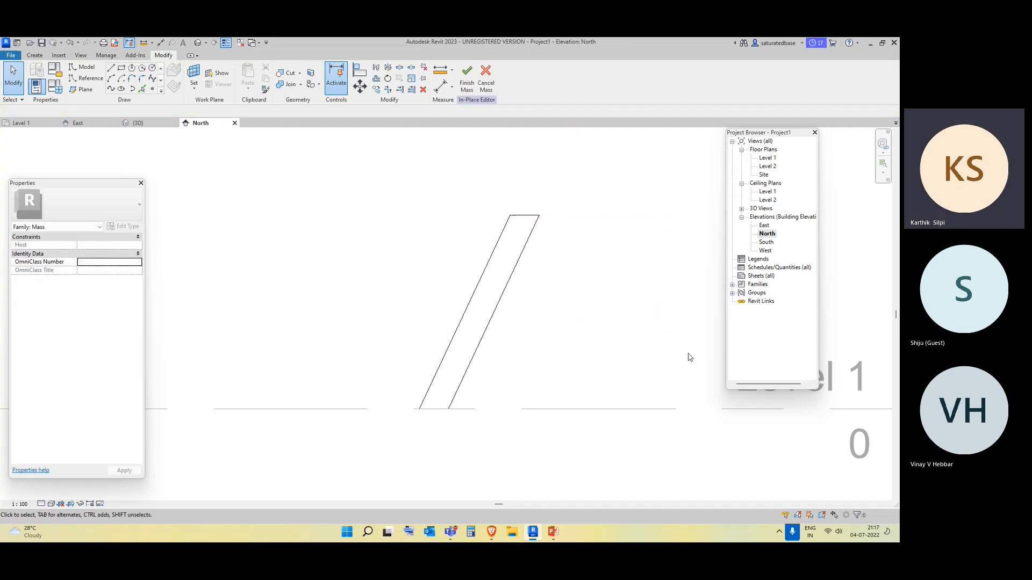
# Finish the in-place mass in the 3D view and inspect the slanted mass and its properties
pyautogui.click(198, 43)
pyautogui.keyDown('shift'); pyautogui.moveTo(506, 468); pyautogui.dragTo(428, 440, button='middle'); pyautogui.keyUp('shift')
pyautogui.click(467, 76)
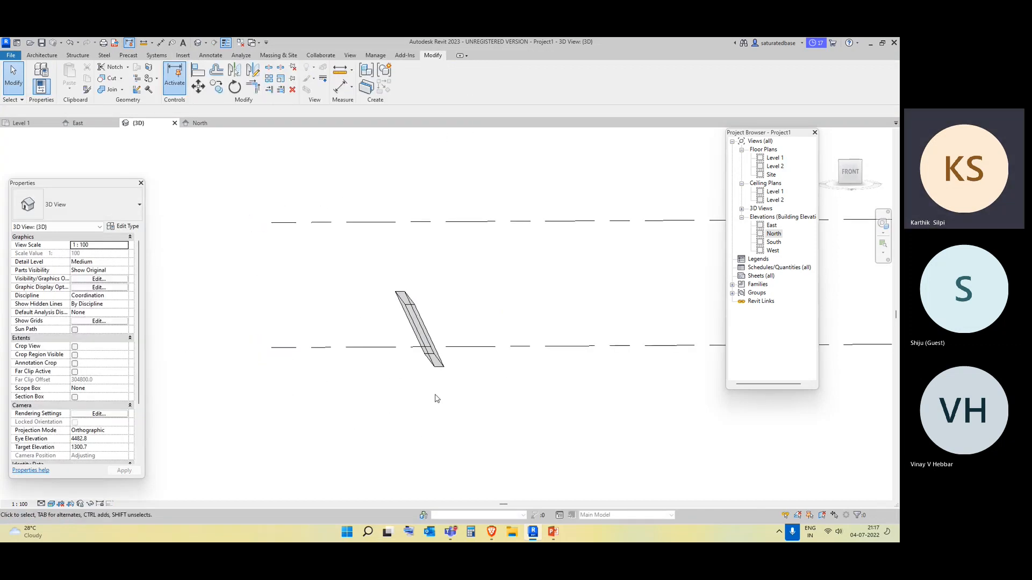
pyautogui.keyDown('shift'); pyautogui.moveTo(433, 342); pyautogui.dragTo(381, 420, button='middle'); pyautogui.keyUp('shift')
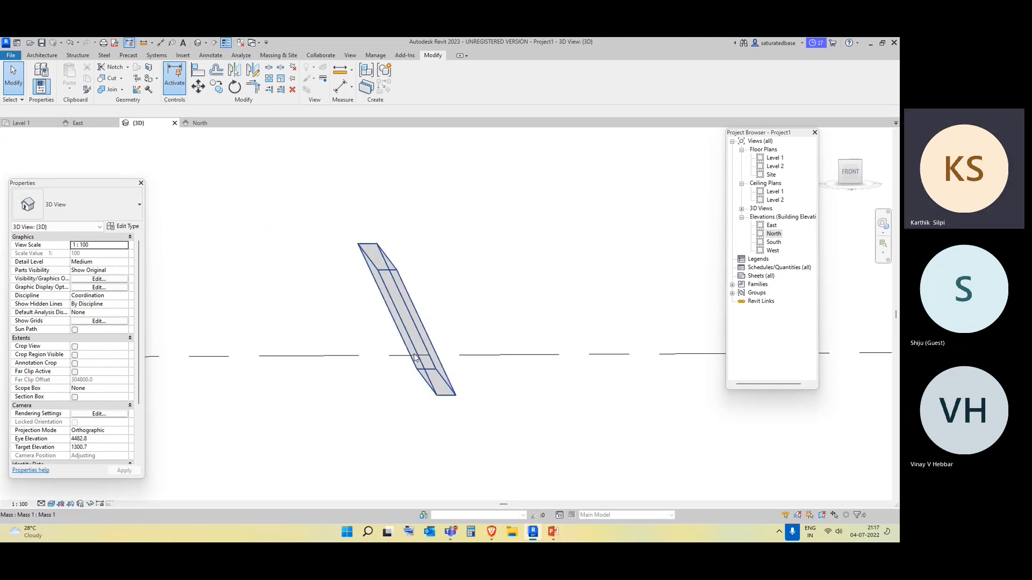
pyautogui.click(410, 319)
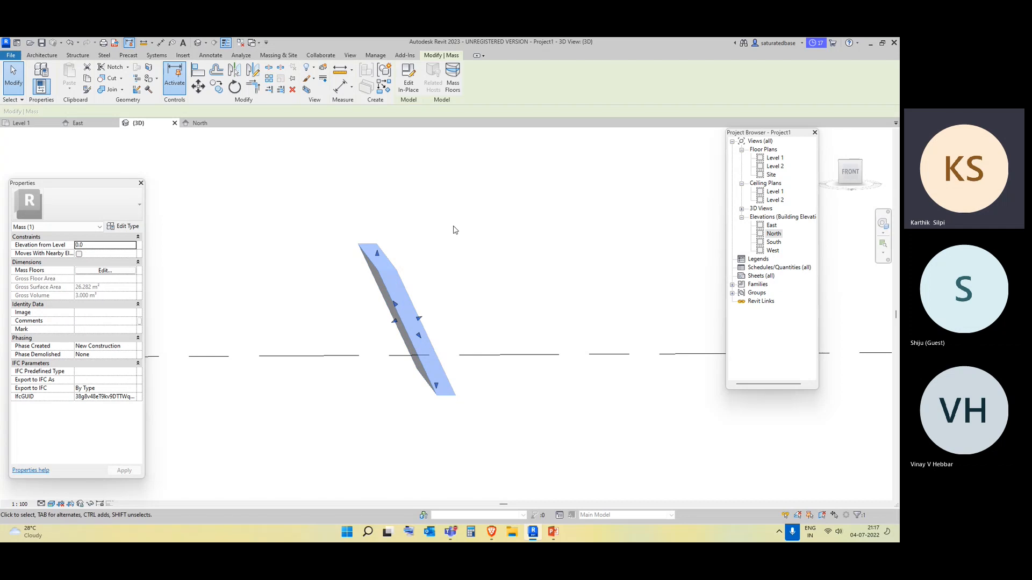
pyautogui.click(418, 261)
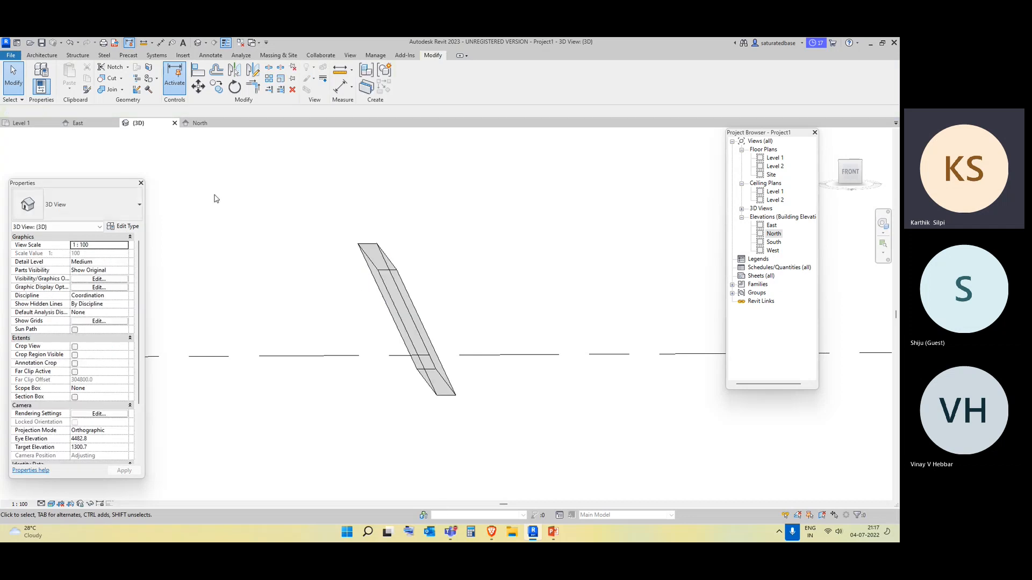
# Apply a Generic - 200mm wall by face to the slanted side of the mass in the 3D view
pyautogui.click(42, 56)
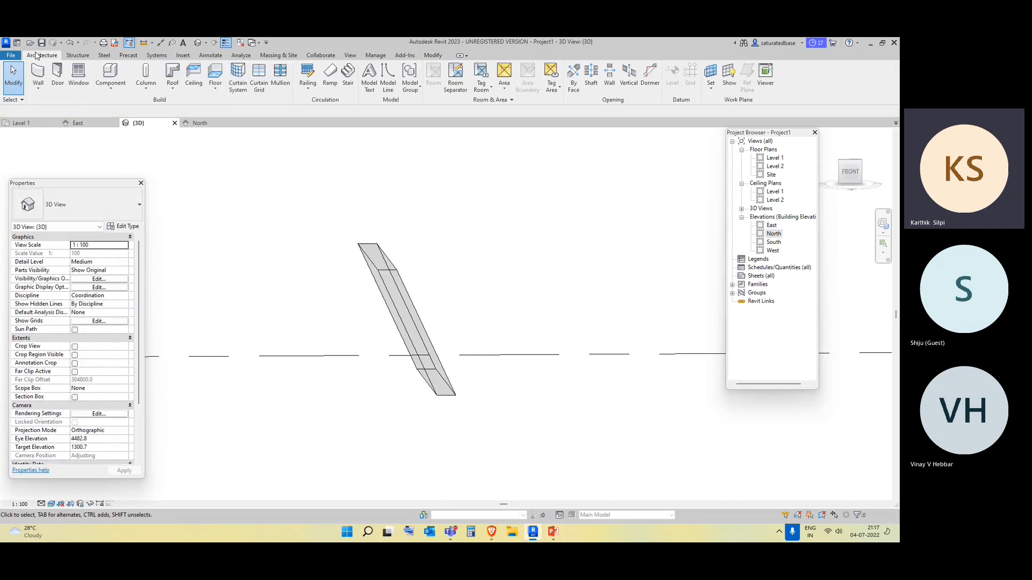
pyautogui.click(42, 92)
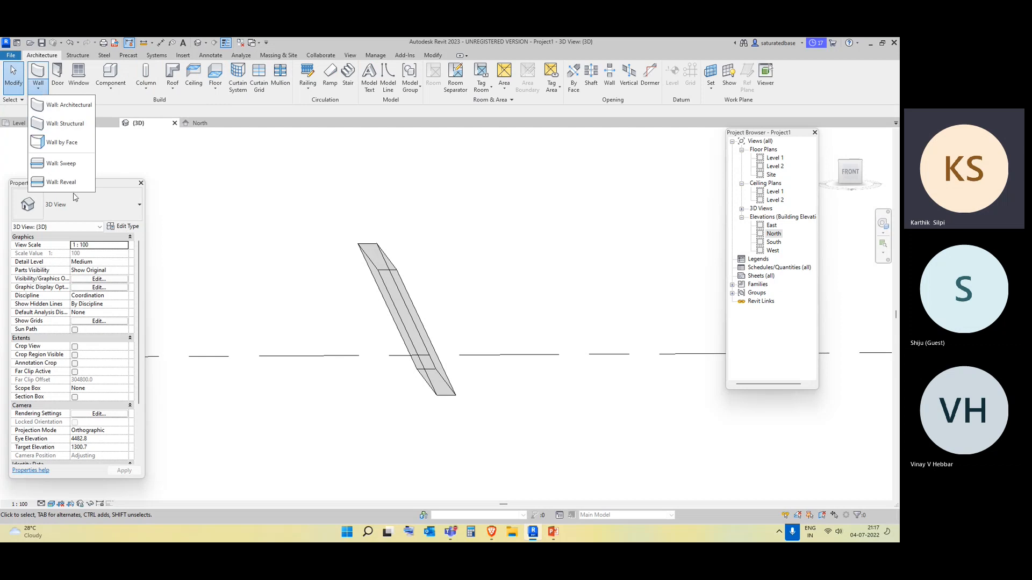
pyautogui.click(63, 144)
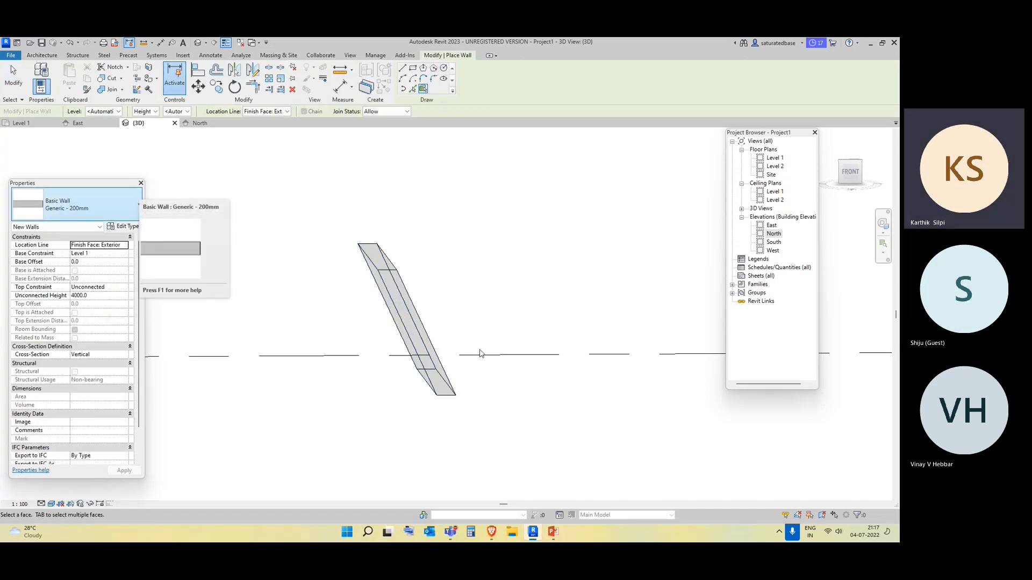
pyautogui.keyDown('shift'); pyautogui.moveTo(478, 352); pyautogui.dragTo(479, 337, button='middle'); pyautogui.keyUp('shift')
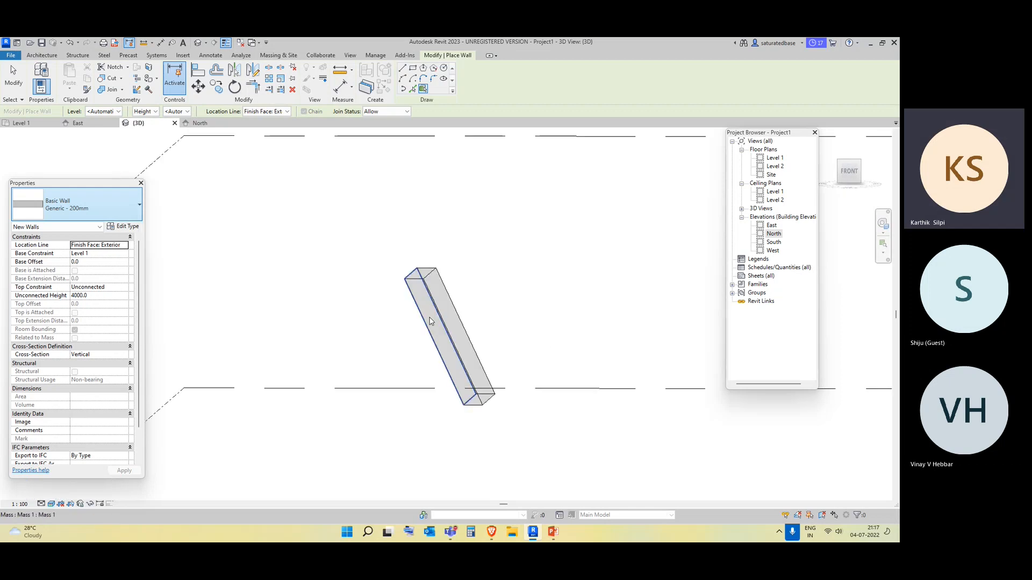
pyautogui.click(427, 277)
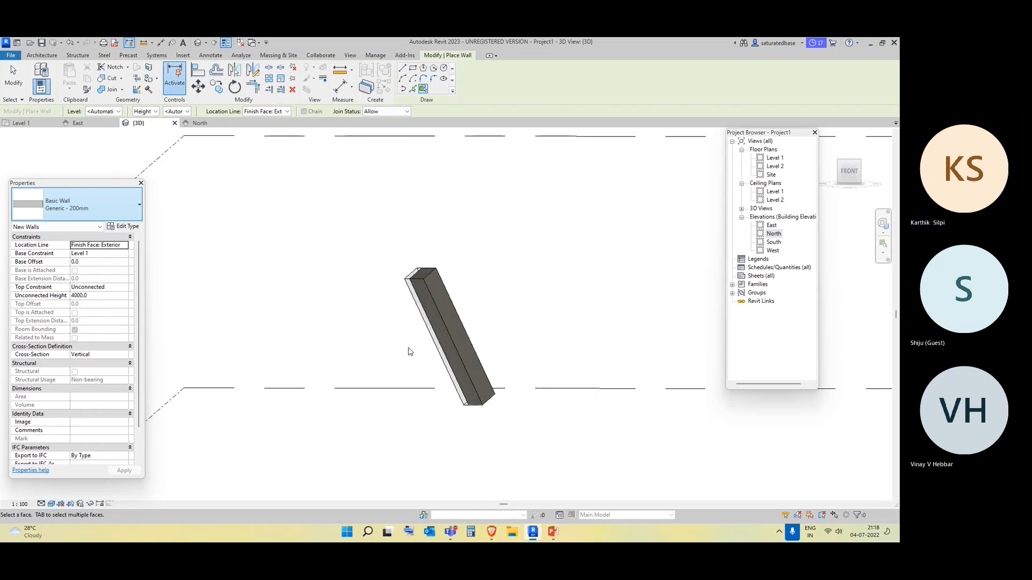
pyautogui.scroll(2, 409, 353)
pyautogui.scroll(1, 408, 352)
pyautogui.moveTo(395, 361); pyautogui.dragTo(327, 417, button='middle')
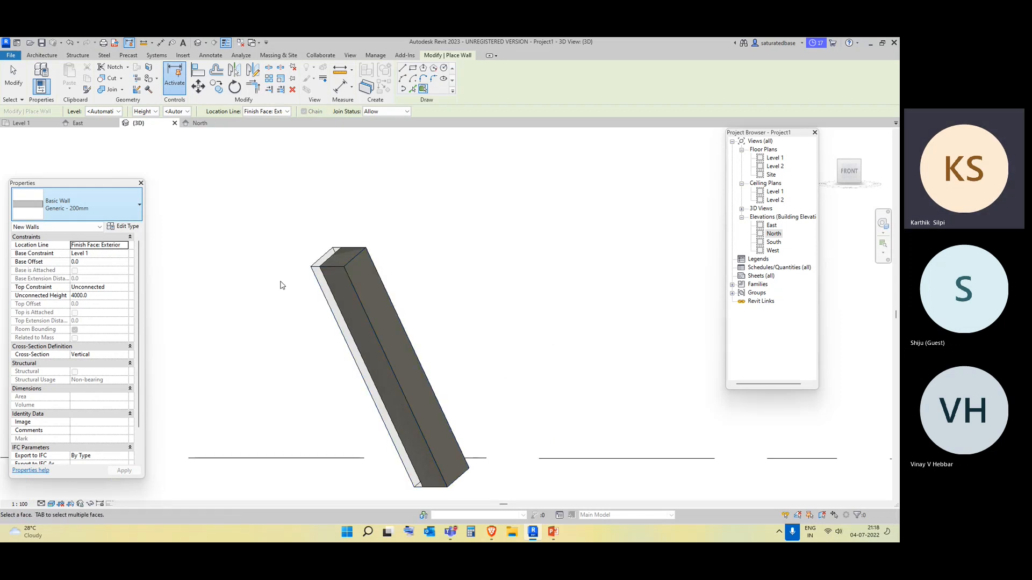
pyautogui.press('Escape')
pyautogui.press('Escape')
pyautogui.moveTo(456, 345); pyautogui.dragTo(311, 212)
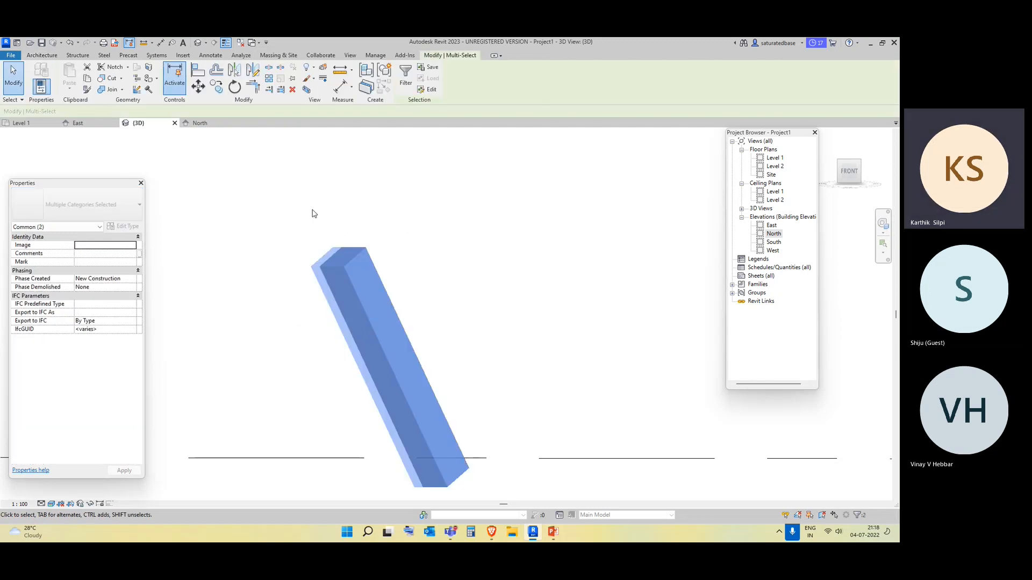
pyautogui.click(405, 78)
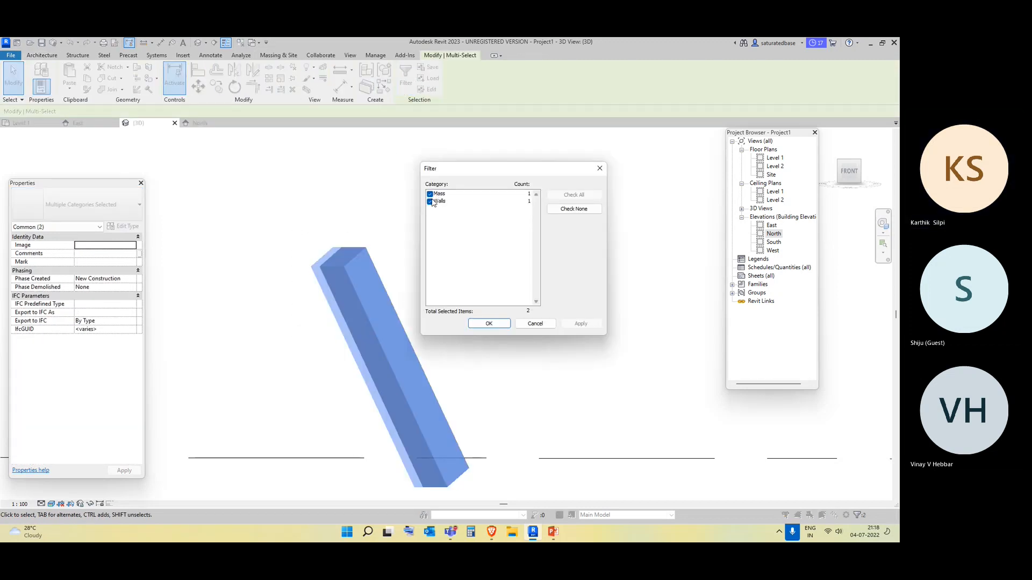
pyautogui.click(430, 202)
pyautogui.click(486, 323)
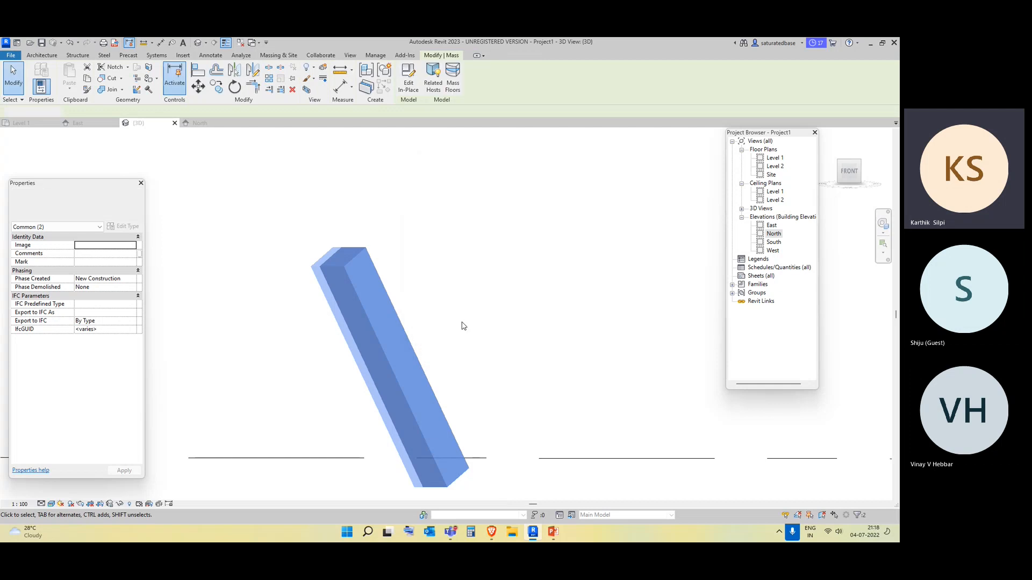
# Filter the mass and wall selection down to Walls and change the slanted wall's type to Generic - 300mm
pyautogui.moveTo(451, 329); pyautogui.dragTo(307, 275)
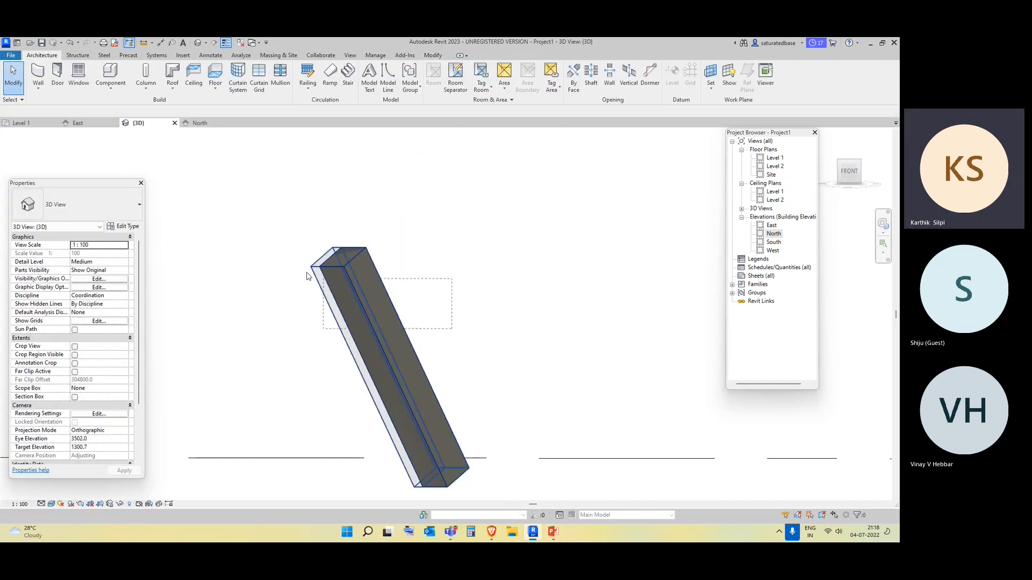
pyautogui.moveTo(245, 238); pyautogui.dragTo(245, 238)
pyautogui.click(405, 78)
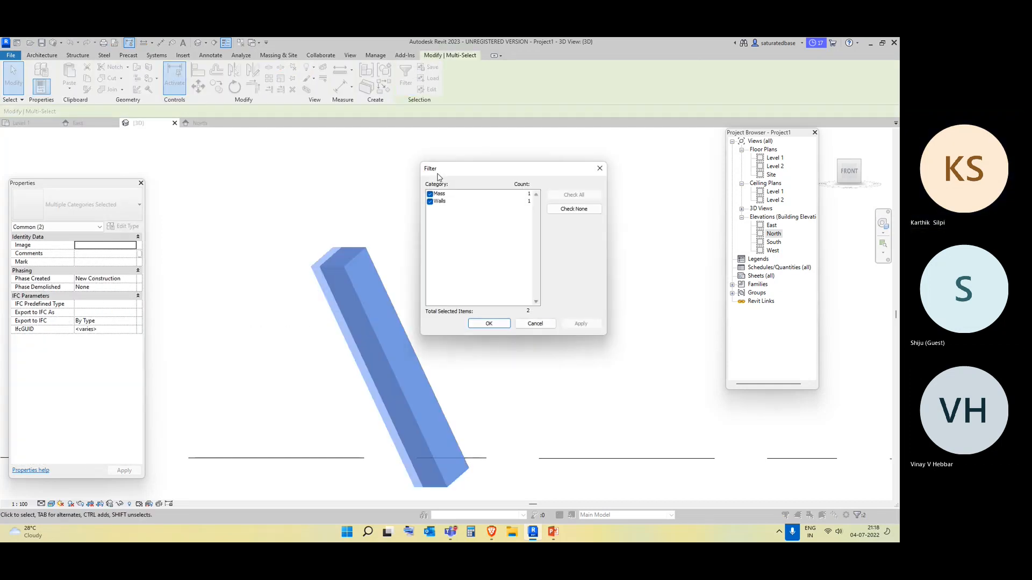
pyautogui.click(430, 194)
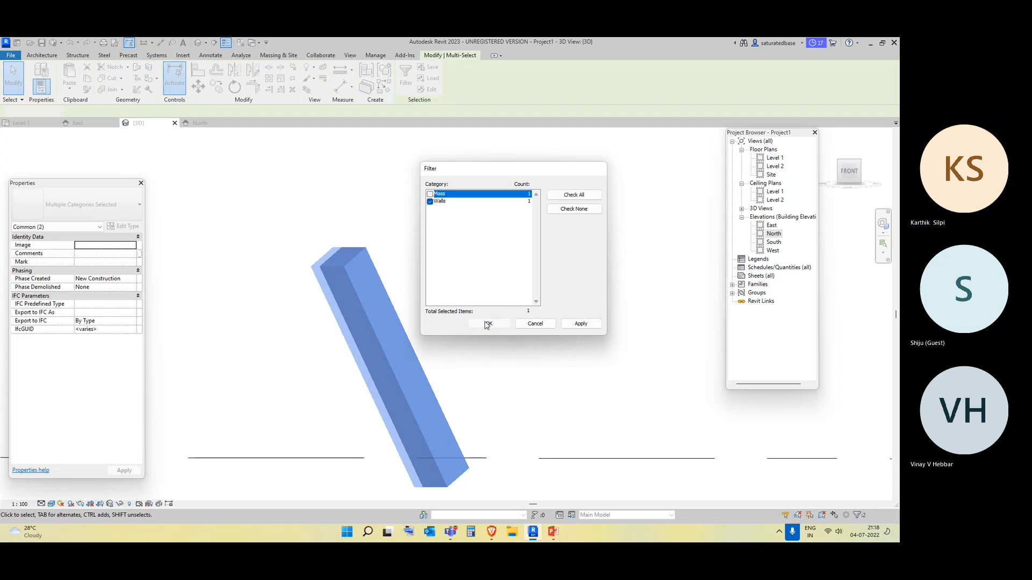
pyautogui.click(488, 323)
pyautogui.click(89, 217)
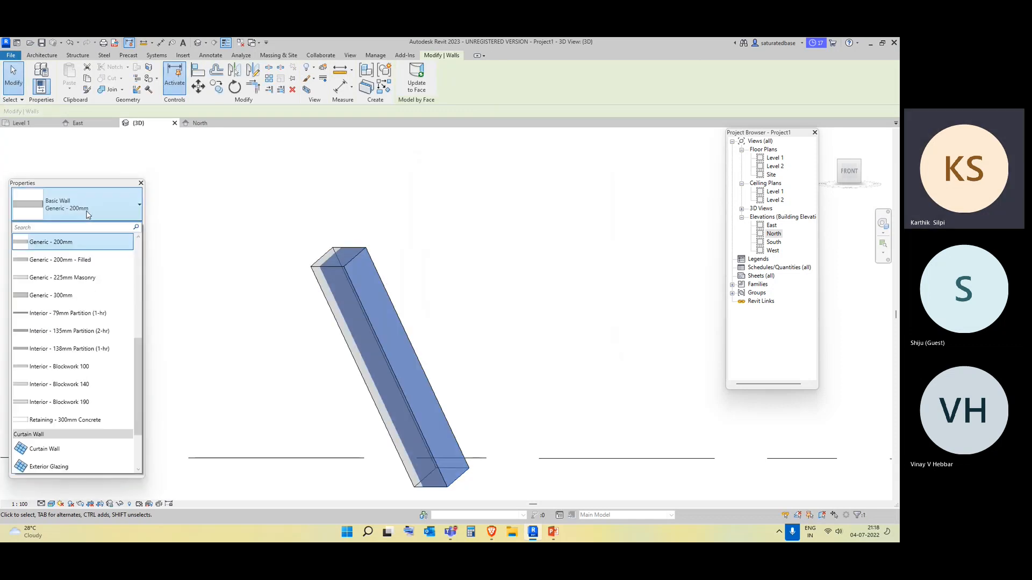
pyautogui.click(89, 296)
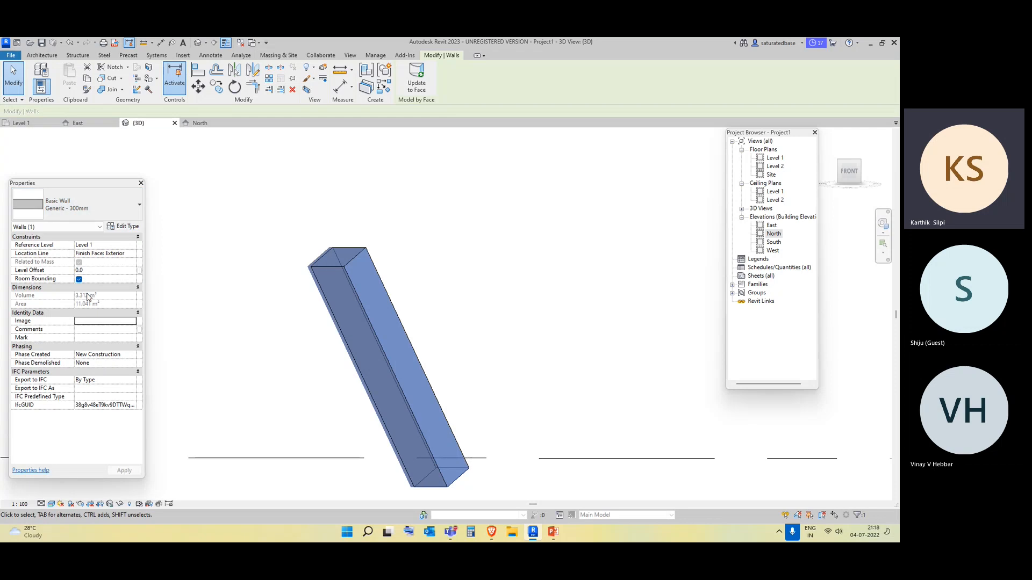
pyautogui.click(472, 243)
# Examine how the wall sits against the slanted mass in the 3D view and the North elevation
pyautogui.keyDown('shift'); pyautogui.moveTo(363, 307); pyautogui.dragTo(454, 295, button='middle'); pyautogui.keyUp('shift')
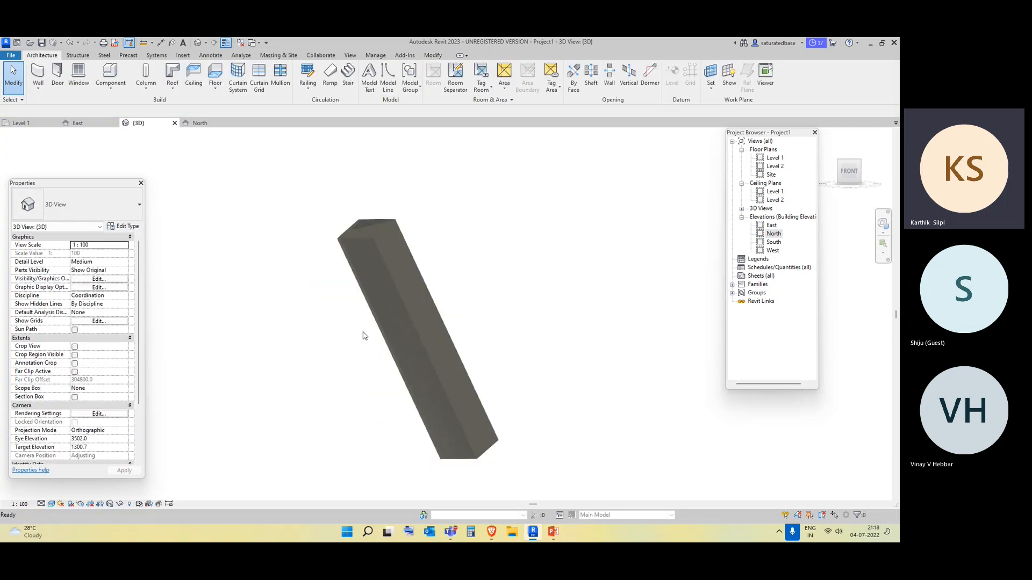
pyautogui.keyDown('shift'); pyautogui.moveTo(362, 335); pyautogui.dragTo(402, 295, button='middle'); pyautogui.keyUp('shift')
pyautogui.doubleClick(775, 234)
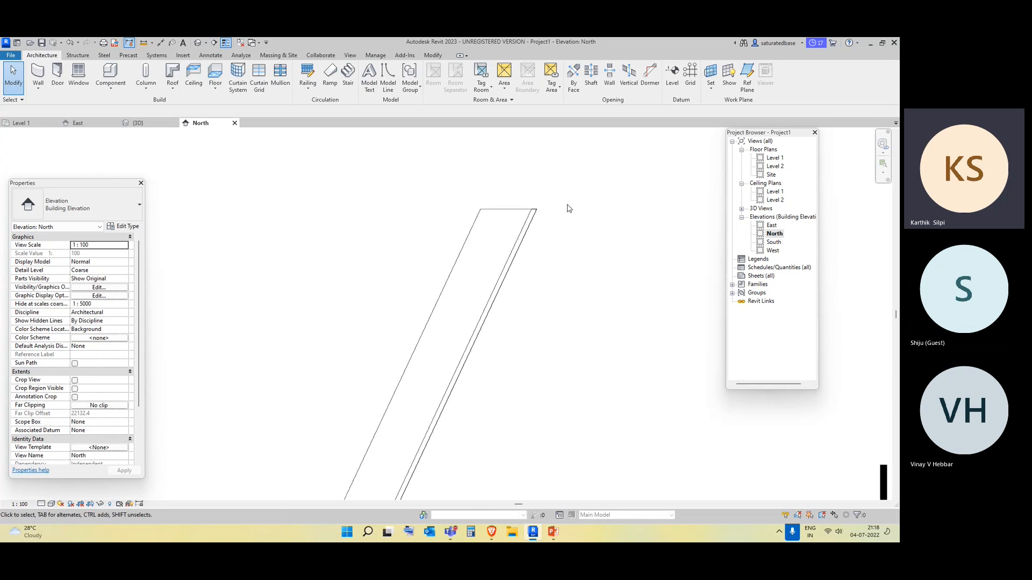
pyautogui.moveTo(569, 209); pyautogui.dragTo(553, 270, button='middle')
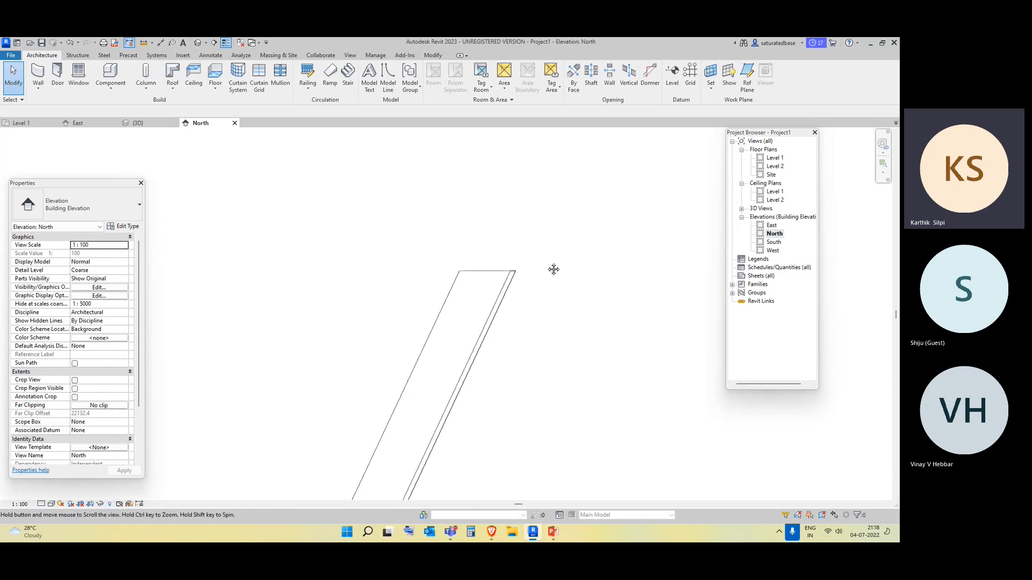
pyautogui.click(198, 45)
pyautogui.keyDown('shift'); pyautogui.moveTo(419, 301); pyautogui.dragTo(326, 248, button='middle'); pyautogui.keyUp('shift')
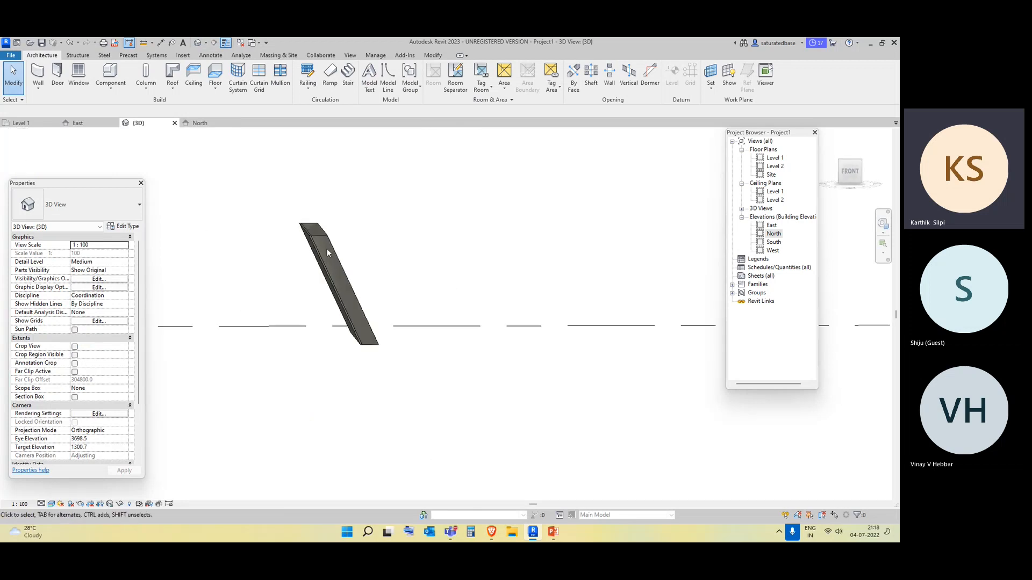
# Filter the mass and wall selection down to Mass and delete the slanted mass
pyautogui.scroll(2, 327, 249)
pyautogui.moveTo(405, 242); pyautogui.dragTo(442, 369, button='middle')
pyautogui.moveTo(418, 384); pyautogui.dragTo(271, 286)
pyautogui.click(405, 78)
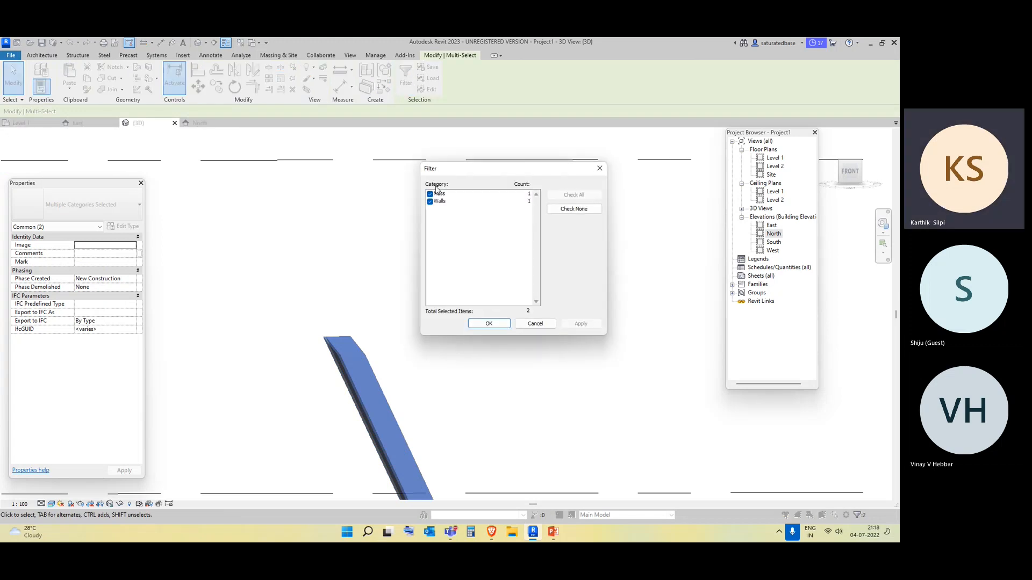
pyautogui.click(430, 201)
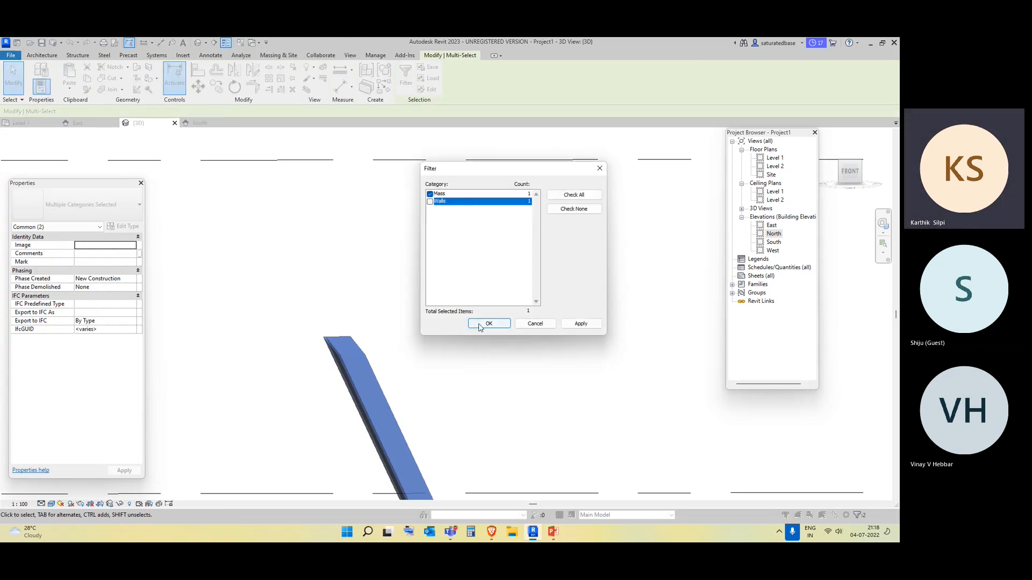
pyautogui.click(488, 323)
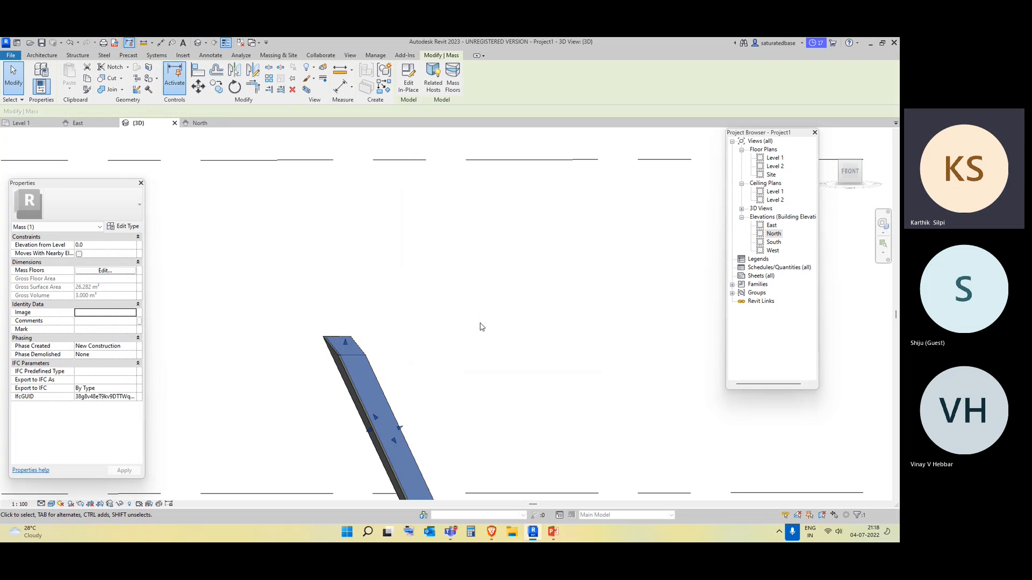
pyautogui.click(480, 326)
pyautogui.keyDown('shift'); pyautogui.moveTo(467, 341); pyautogui.dragTo(391, 391, button='middle'); pyautogui.keyUp('shift')
# Inspect the slanted Generic - 300mm wall from several sides and delete it
pyautogui.click(459, 310)
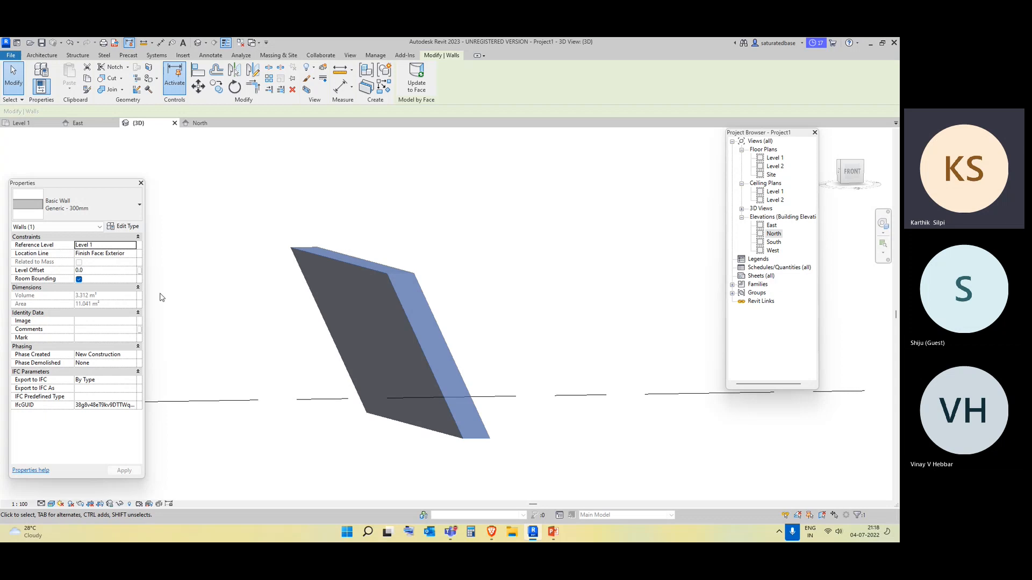
pyautogui.keyDown('shift'); pyautogui.moveTo(286, 337); pyautogui.dragTo(324, 317, button='middle'); pyautogui.keyUp('shift')
pyautogui.click(410, 277)
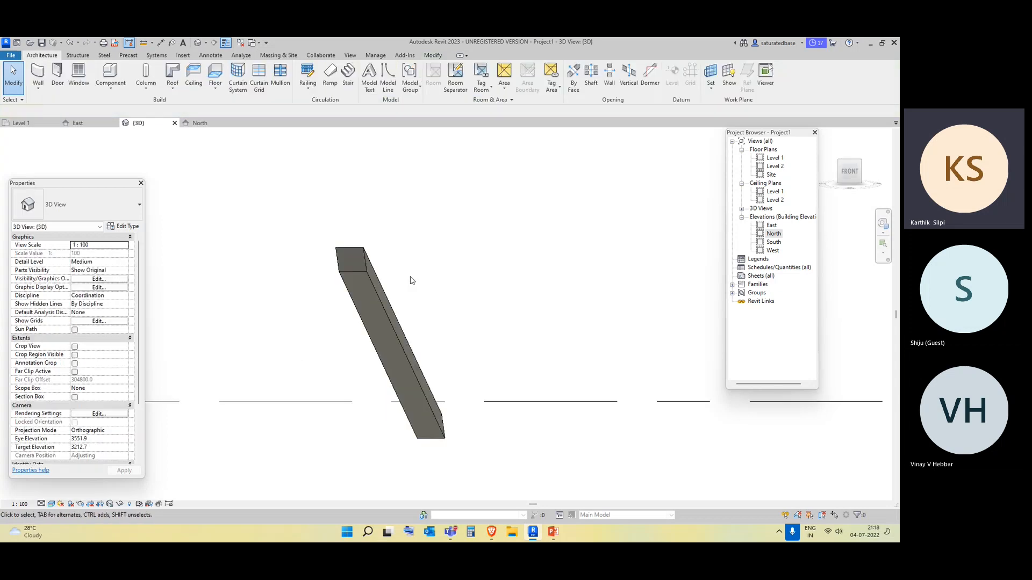
pyautogui.click(366, 275)
pyautogui.click(37, 57)
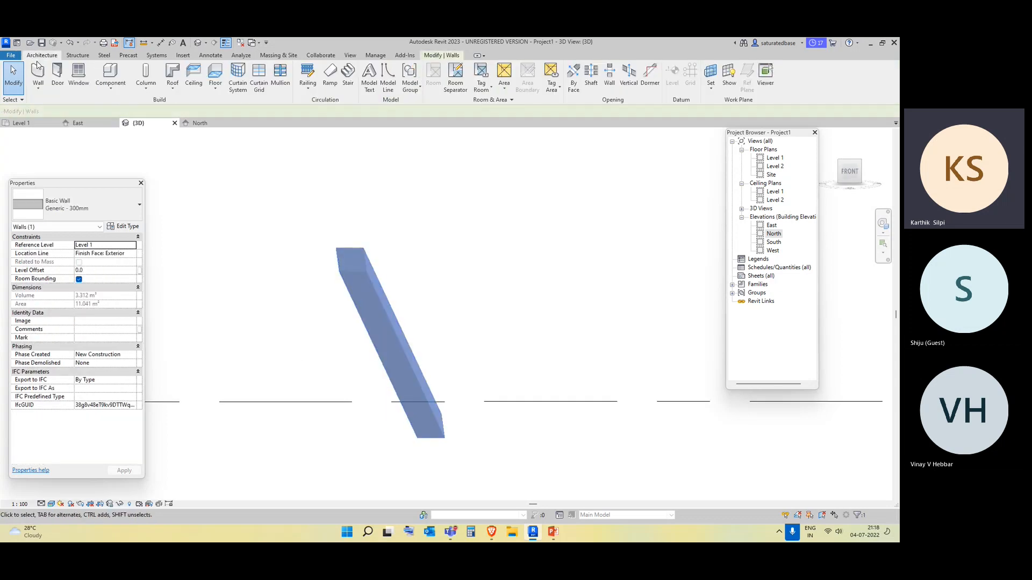
pyautogui.click(317, 222)
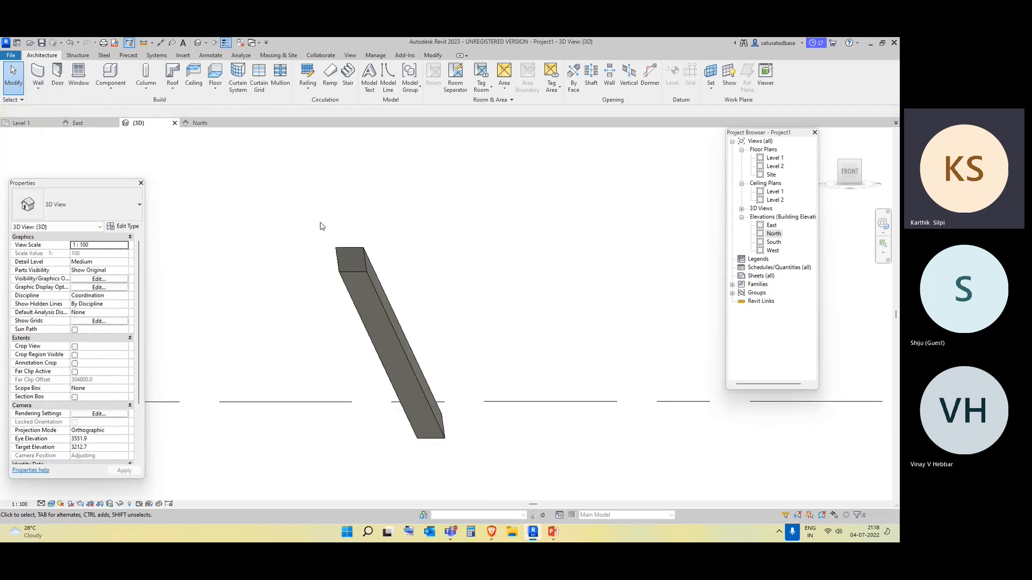
pyautogui.moveTo(475, 350); pyautogui.dragTo(303, 241)
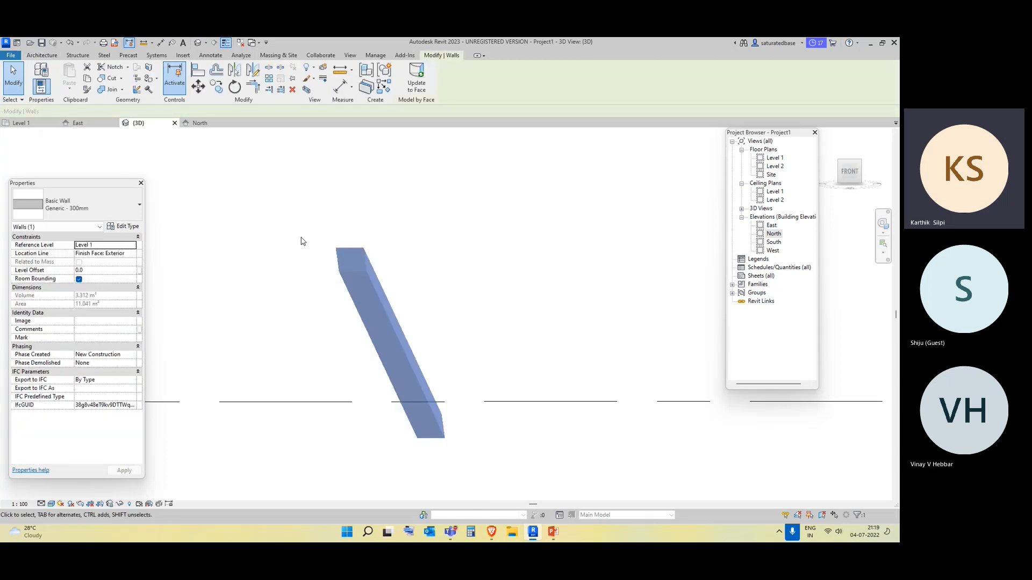
pyautogui.press('Delete')
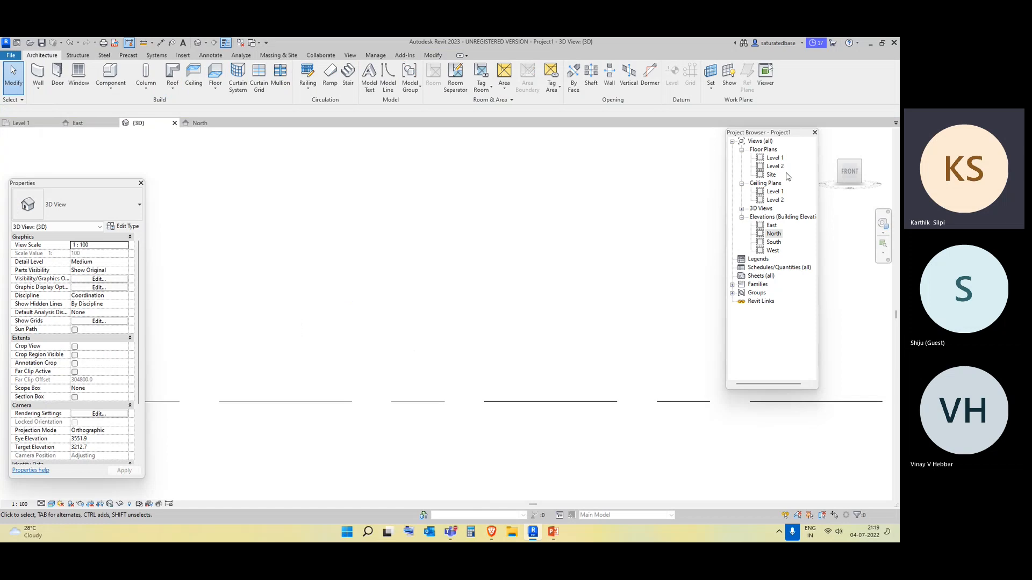
# Start a new in-place mass in the Level 1 floor plan with the default name
pyautogui.doubleClick(774, 158)
pyautogui.scroll(-2, 288, 282)
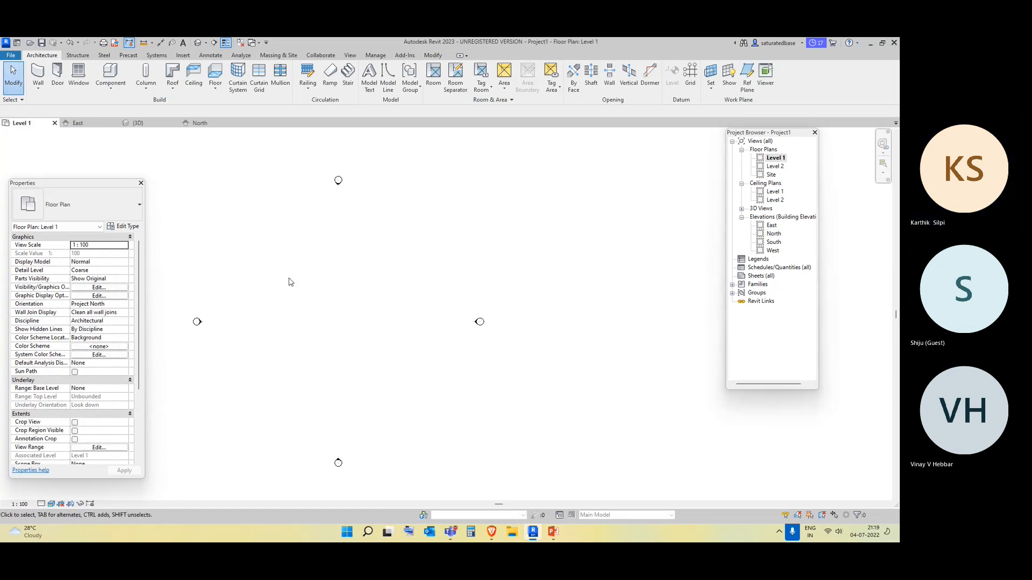
pyautogui.scroll(-1, 363, 309)
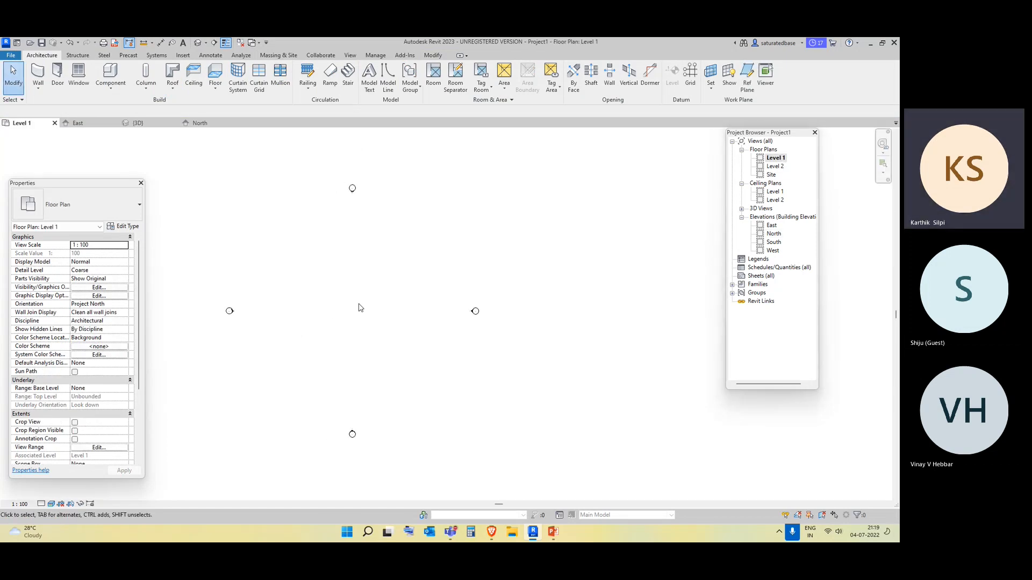
pyautogui.scroll(1, 390, 326)
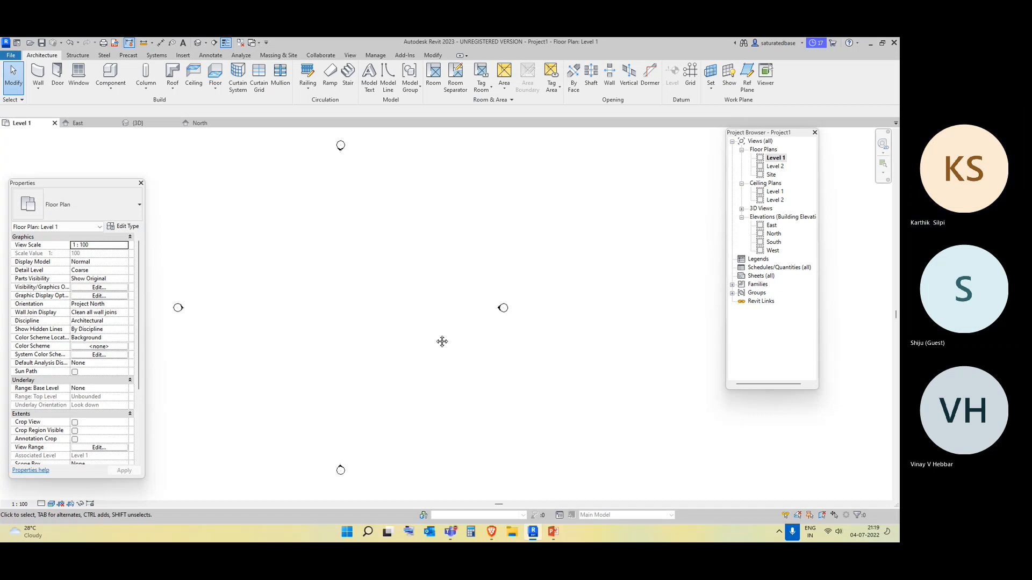
pyautogui.moveTo(442, 342); pyautogui.dragTo(442, 339, button='middle')
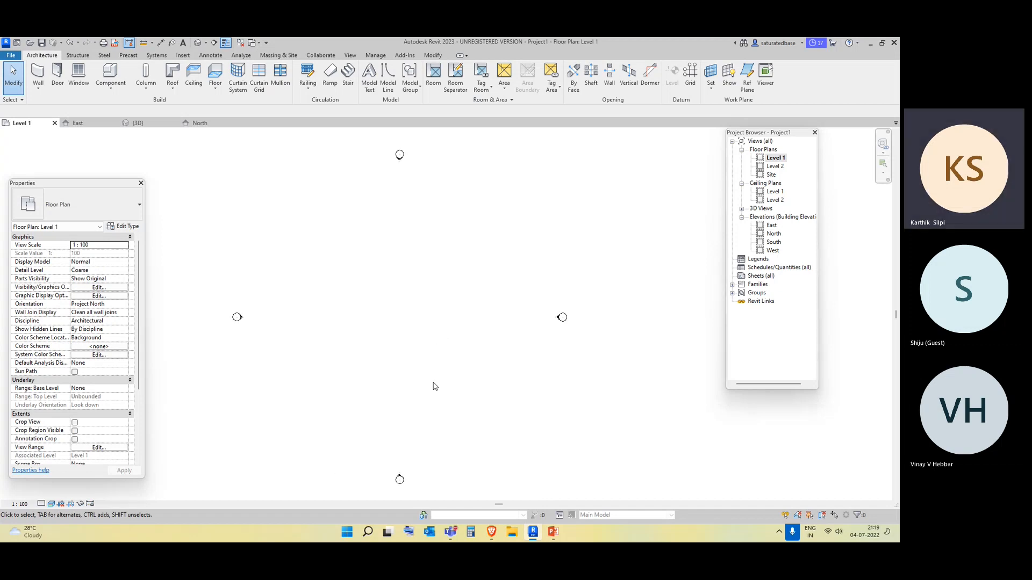
pyautogui.moveTo(440, 394); pyautogui.dragTo(444, 392, button='middle')
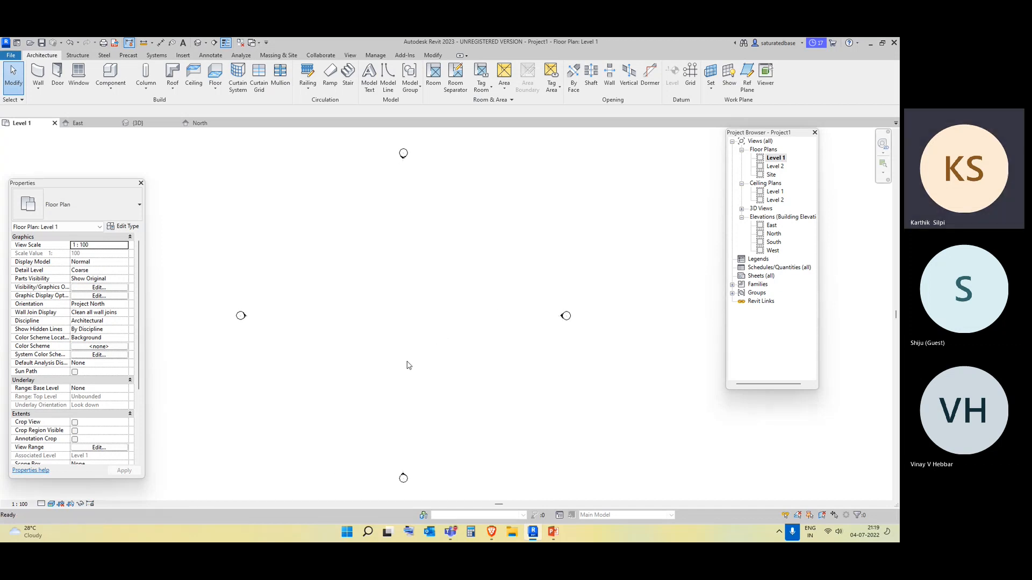
pyautogui.click(285, 55)
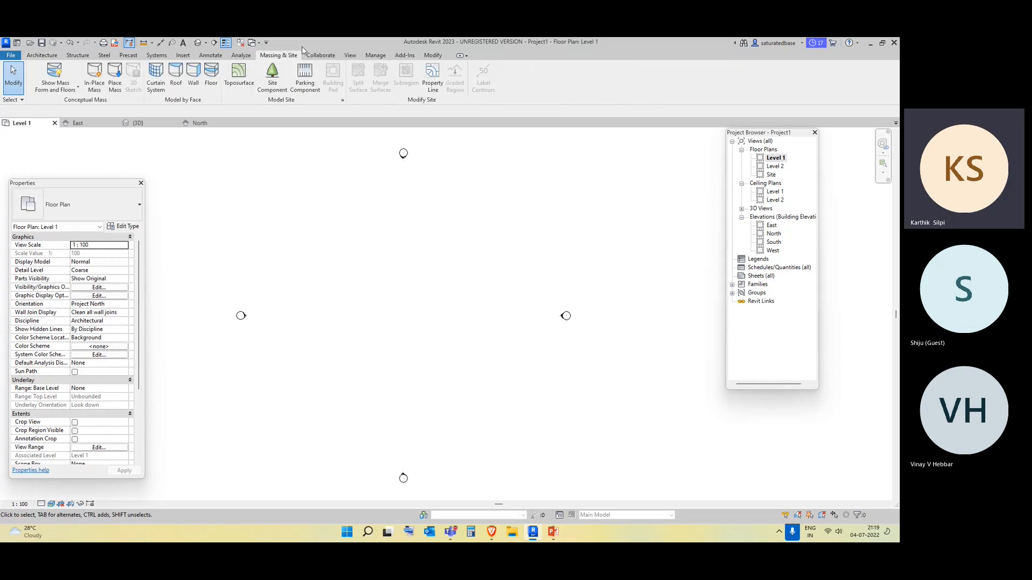
pyautogui.click(95, 75)
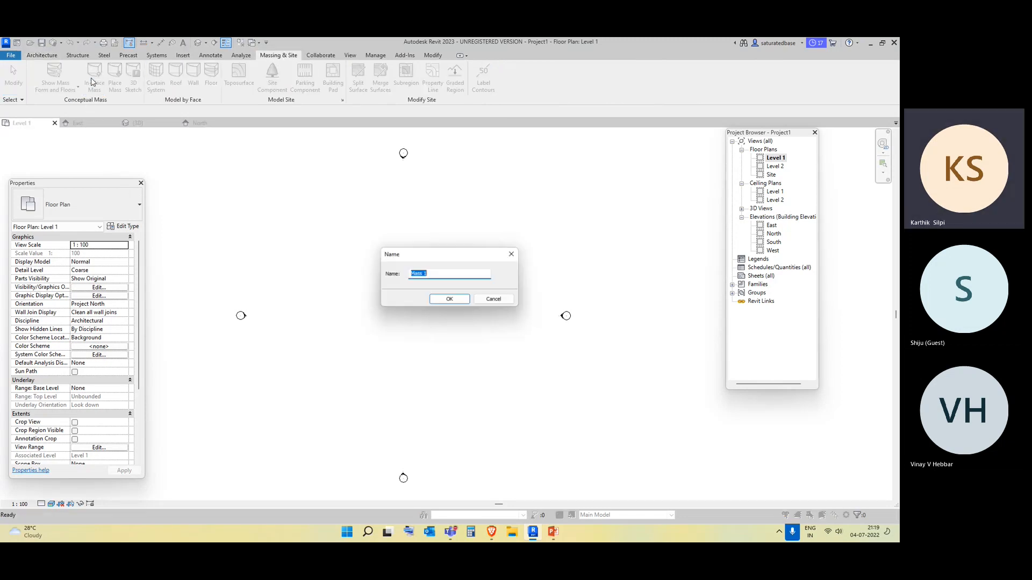
pyautogui.click(459, 302)
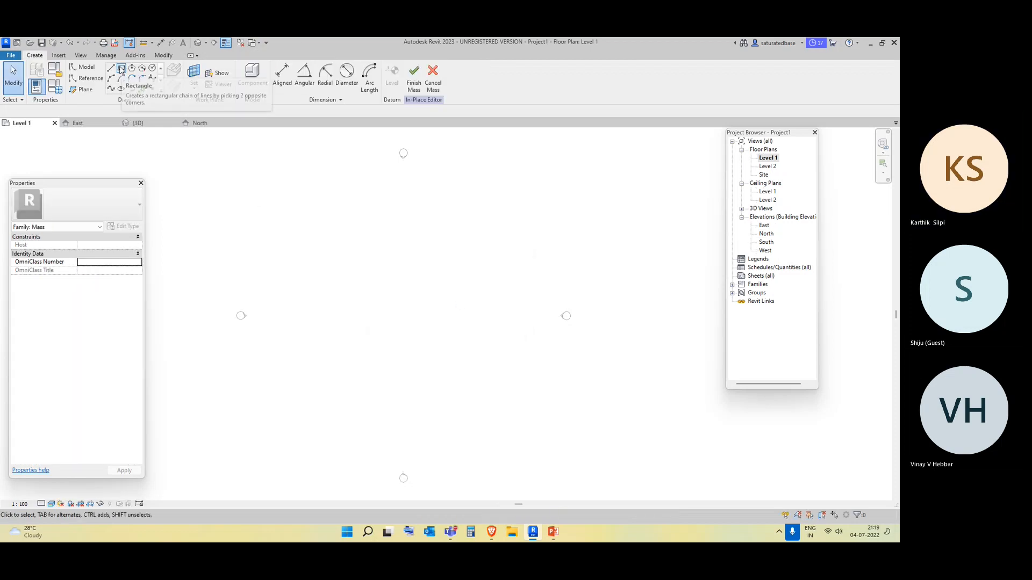
# Sketch a 13000 by 13000 mm square on Level 1 and create a solid form from its lines
pyautogui.click(122, 69)
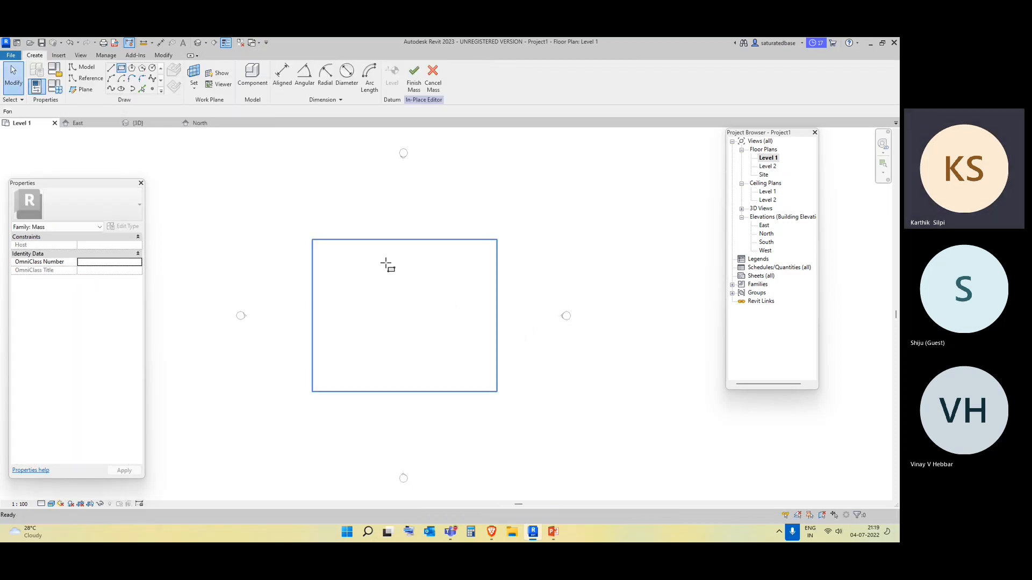
pyautogui.click(344, 258)
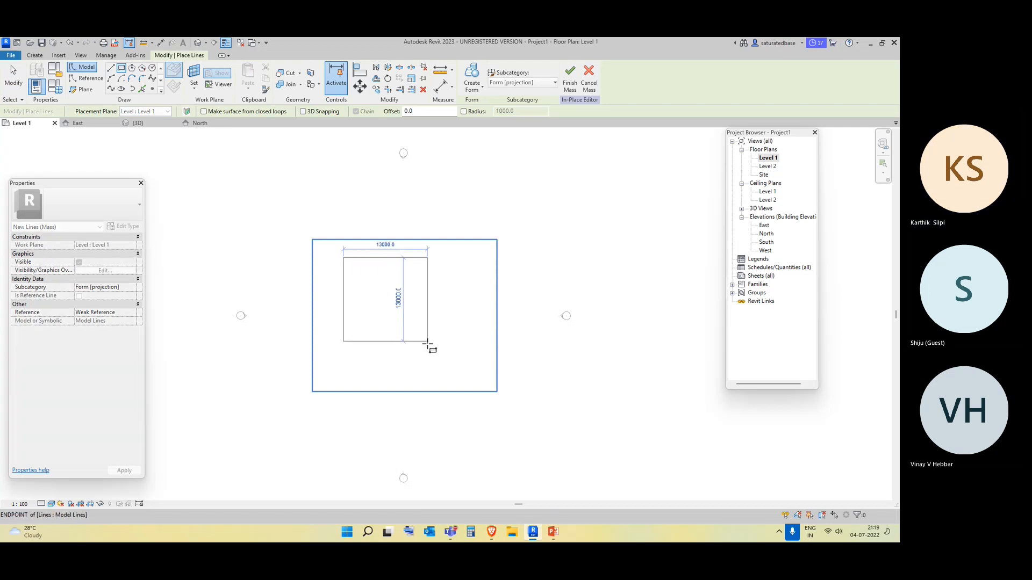
pyautogui.click(428, 343)
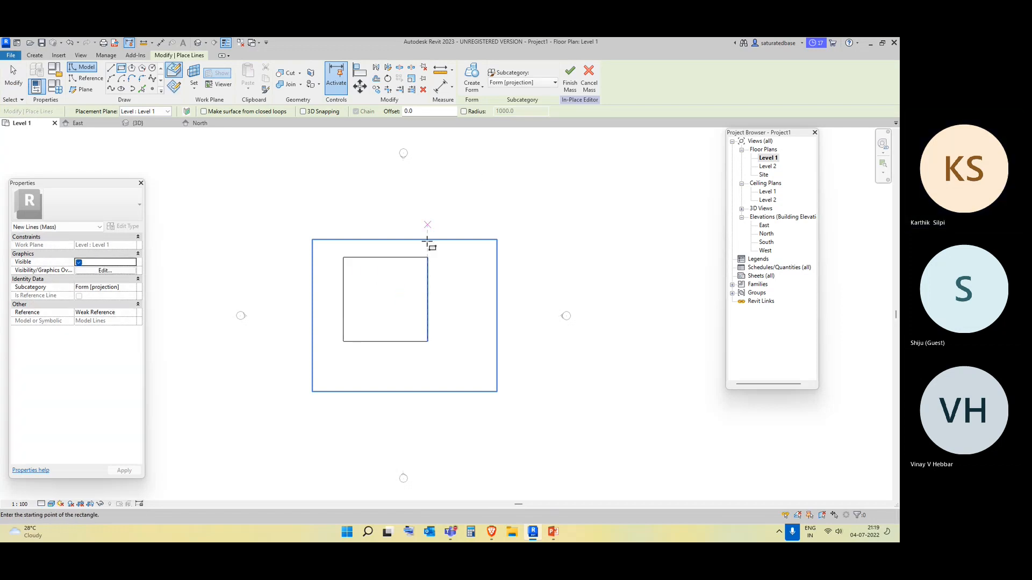
pyautogui.press('Escape')
pyautogui.press('Escape')
pyautogui.click(428, 288)
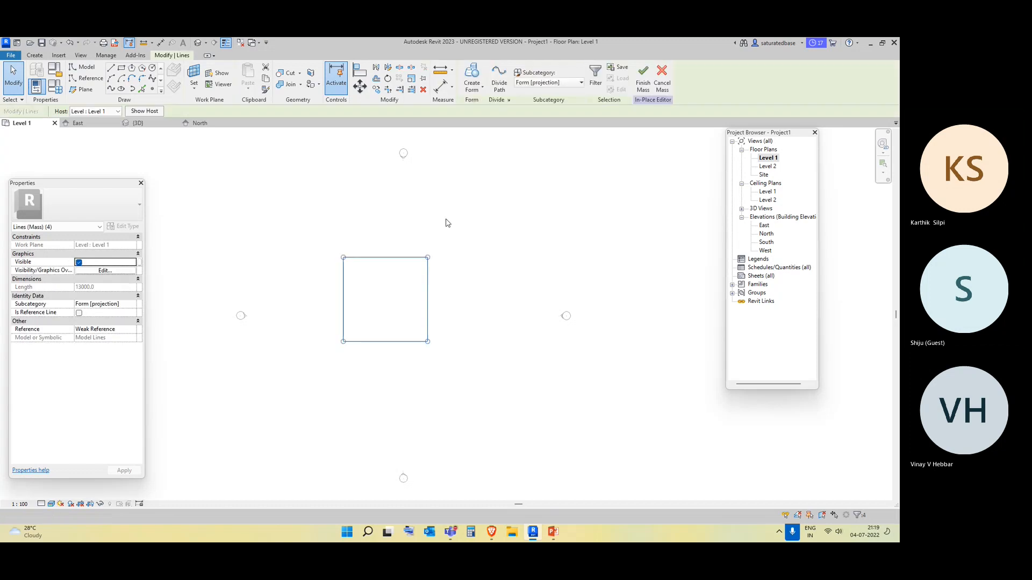
pyautogui.click(472, 76)
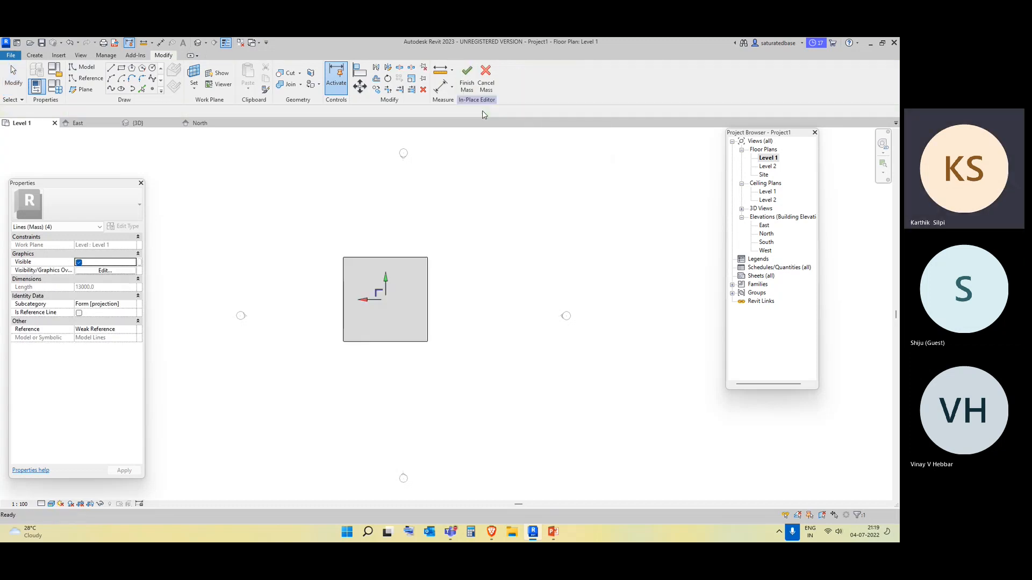
# Shift the form's top face horizontally in the North elevation to slant the form, and check the shape in 3D
pyautogui.doubleClick(766, 233)
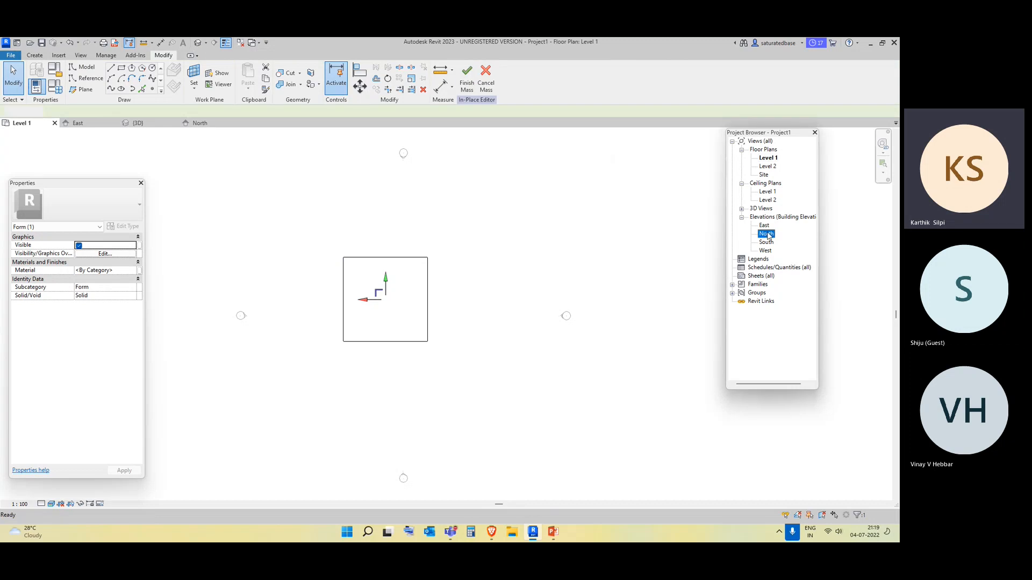
pyautogui.scroll(-3, 465, 366)
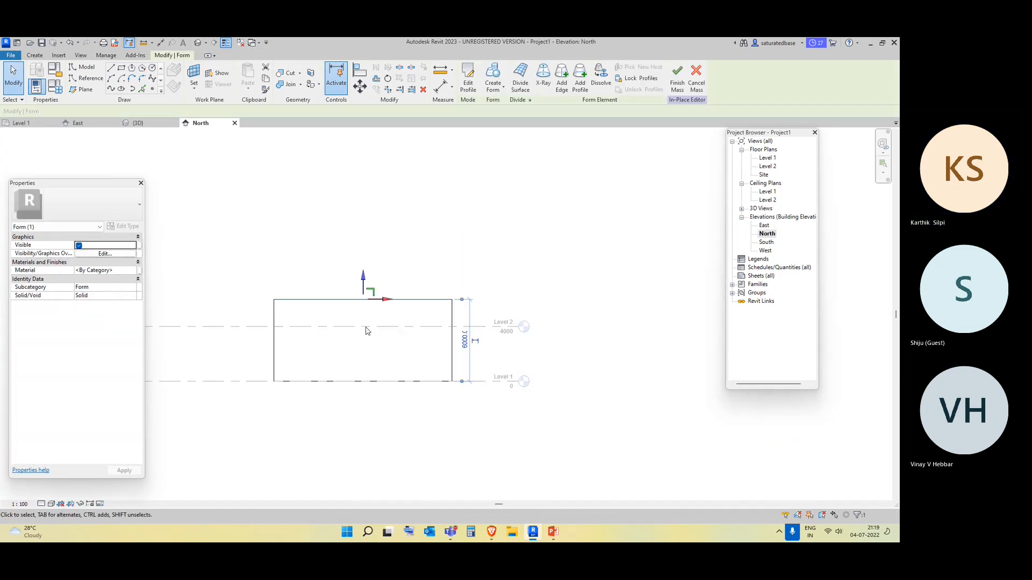
pyautogui.scroll(2, 364, 329)
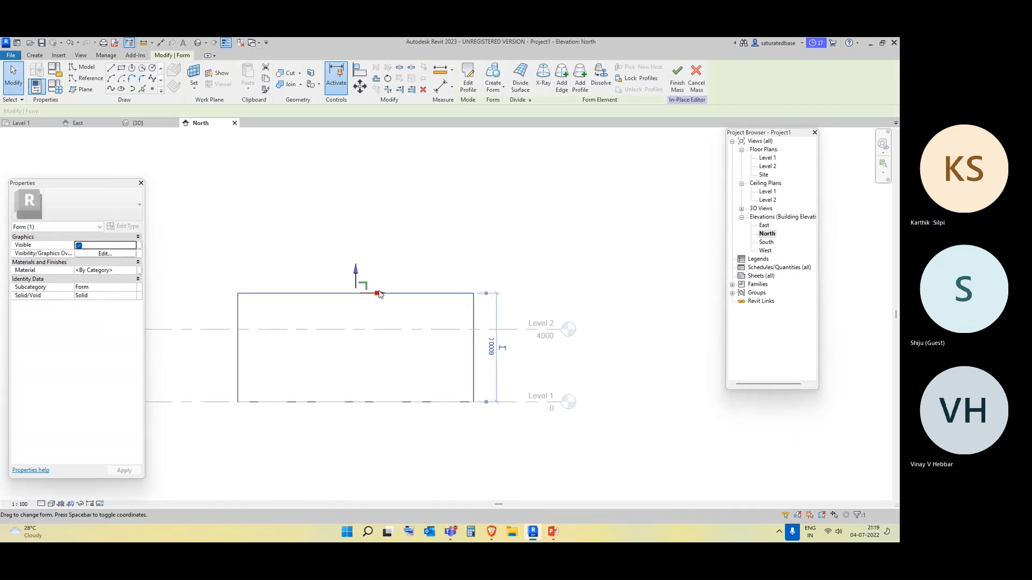
pyautogui.moveTo(379, 293); pyautogui.dragTo(430, 272)
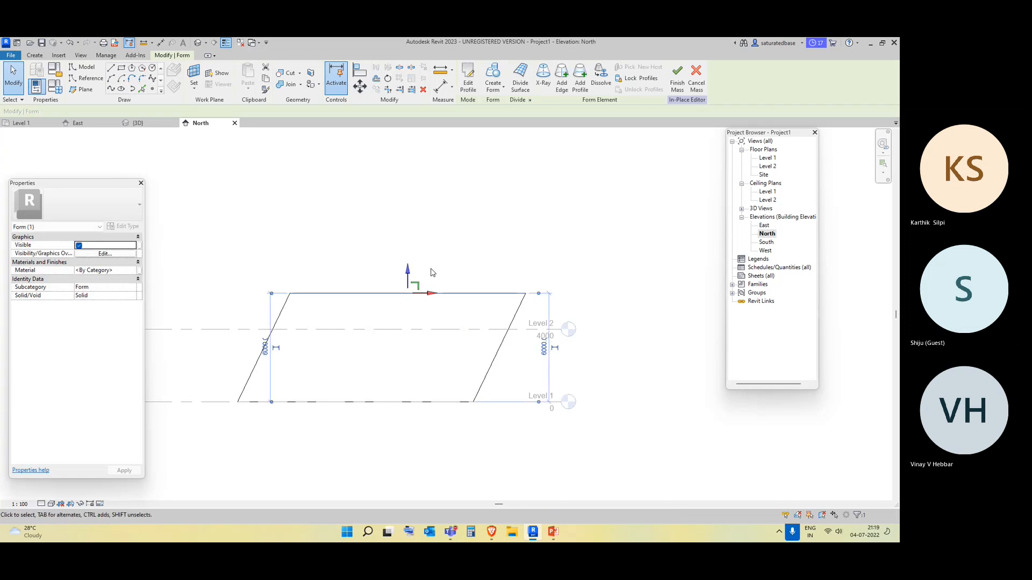
pyautogui.click(197, 44)
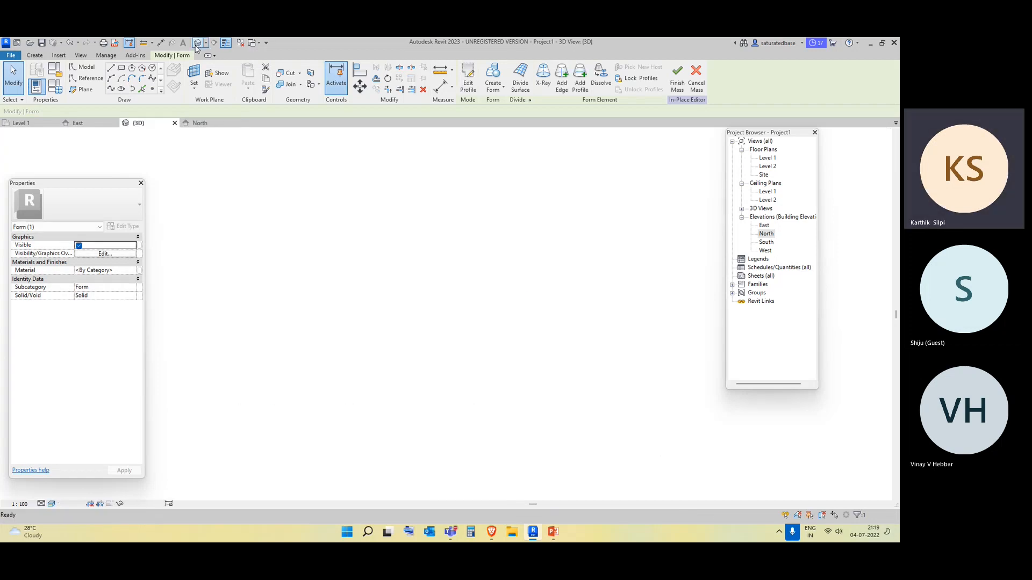
pyautogui.scroll(-5, 417, 334)
pyautogui.moveTo(439, 392); pyautogui.dragTo(423, 430, button='middle')
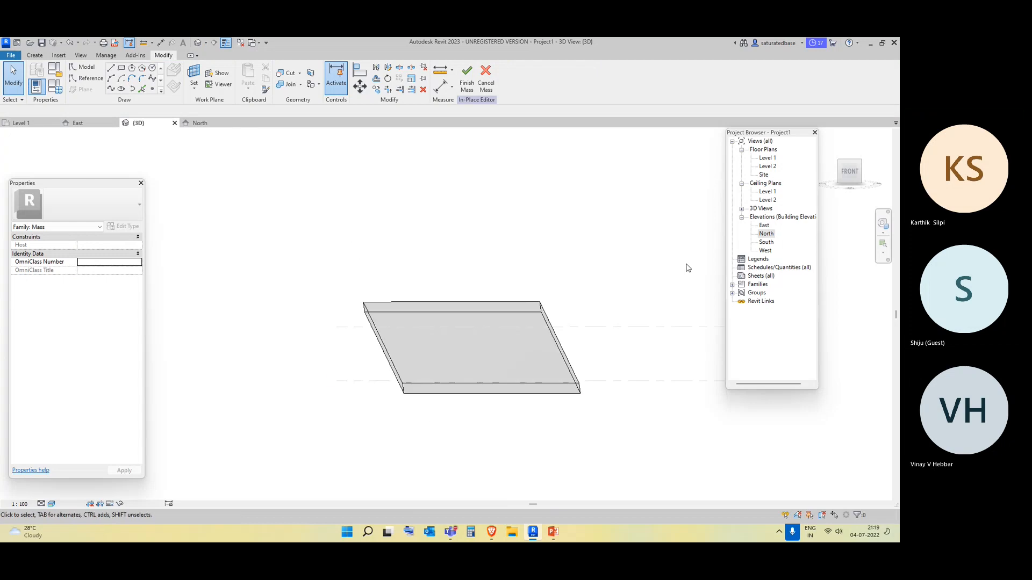
# Raise one top edge of the slanted form to about 9700 mm in the North elevation and view the form in 3D
pyautogui.doubleClick(772, 237)
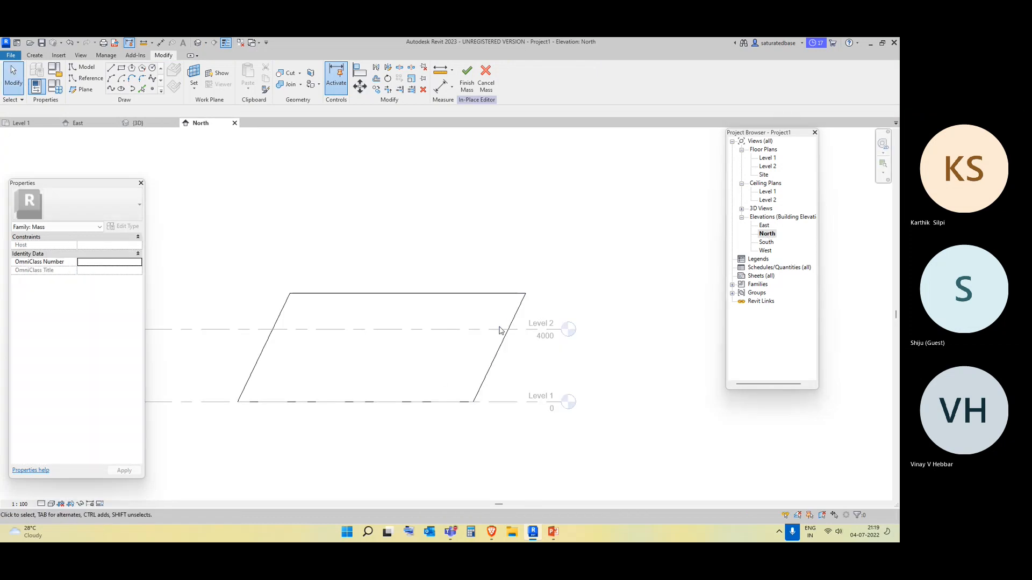
pyautogui.click(436, 294)
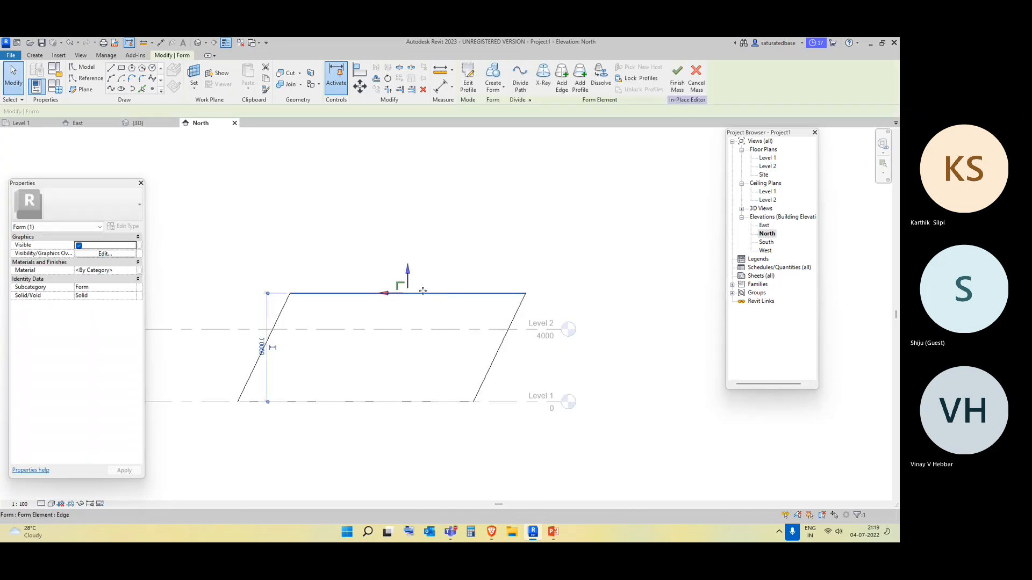
pyautogui.moveTo(403, 267); pyautogui.dragTo(401, 202)
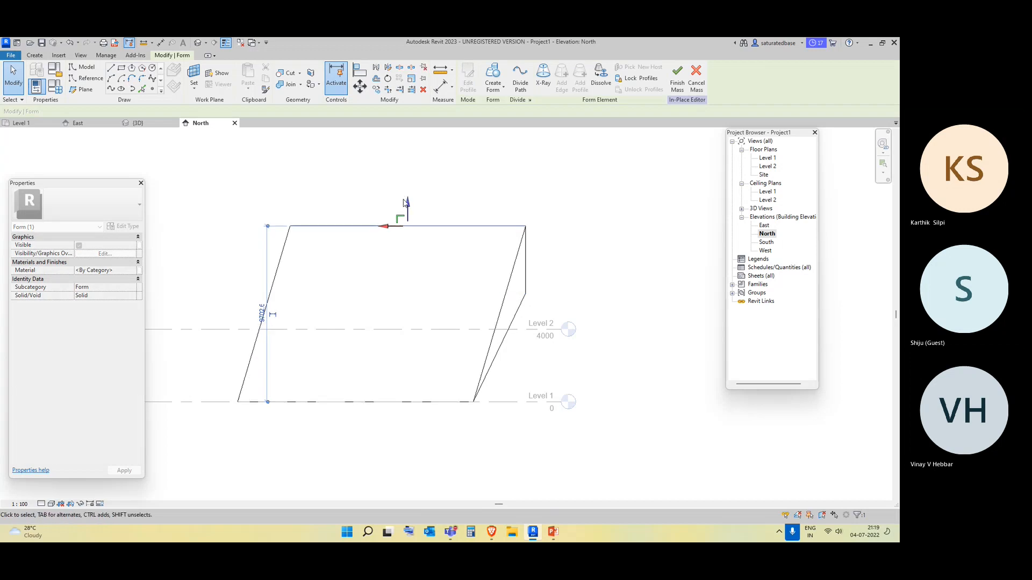
pyautogui.click(198, 43)
pyautogui.moveTo(309, 424)
pyautogui.keyDown('shift'); pyautogui.mouseDown(button='middle')
pyautogui.moveTo(458, 444)
pyautogui.moveTo(626, 435)
pyautogui.moveTo(494, 410)
pyautogui.mouseUp(button='middle'); pyautogui.keyUp('shift')
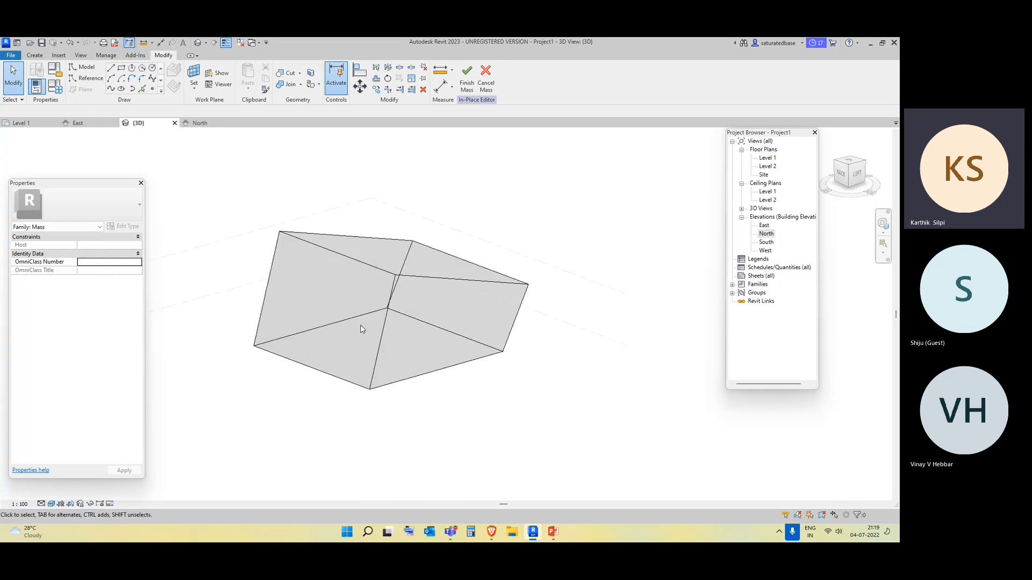
# Move a sloping corner edge of the form slightly upward in the 3D view
pyautogui.click(383, 333)
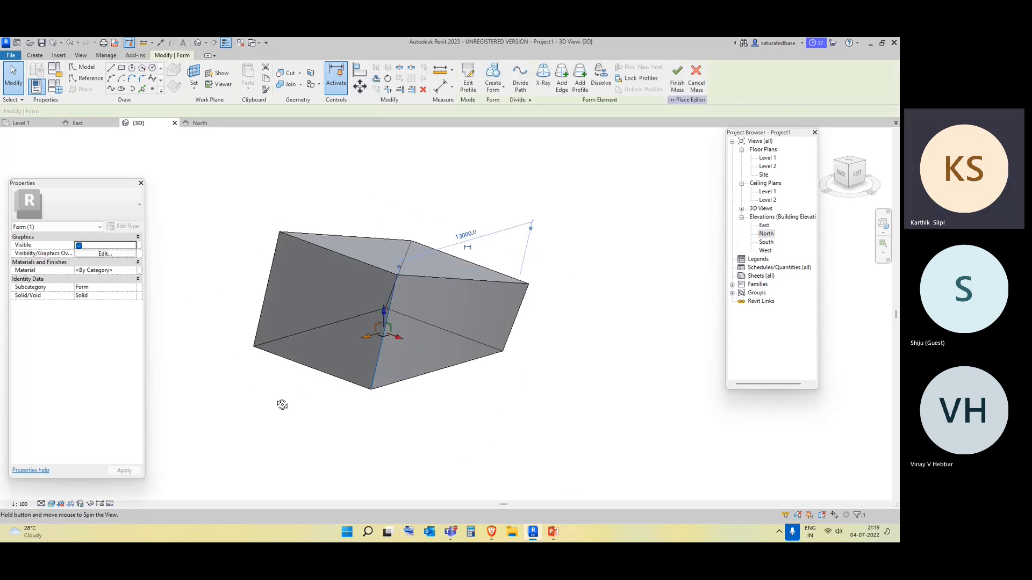
pyautogui.keyDown('shift'); pyautogui.moveTo(281, 405); pyautogui.dragTo(438, 446, button='middle'); pyautogui.keyUp('shift')
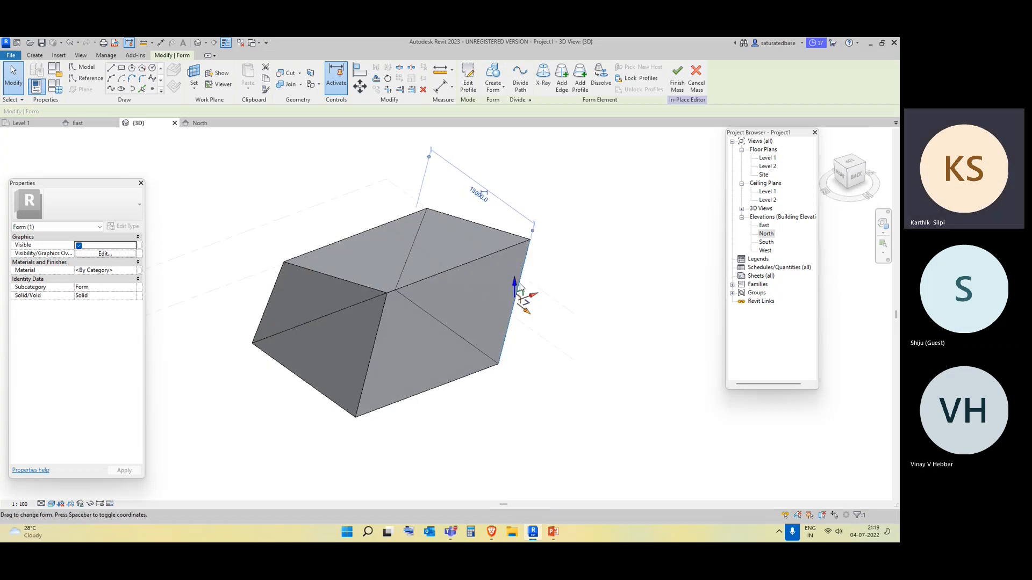
pyautogui.moveTo(516, 289); pyautogui.dragTo(515, 268)
pyautogui.keyDown('shift'); pyautogui.moveTo(563, 433); pyautogui.dragTo(131, 335, button='middle'); pyautogui.keyUp('shift')
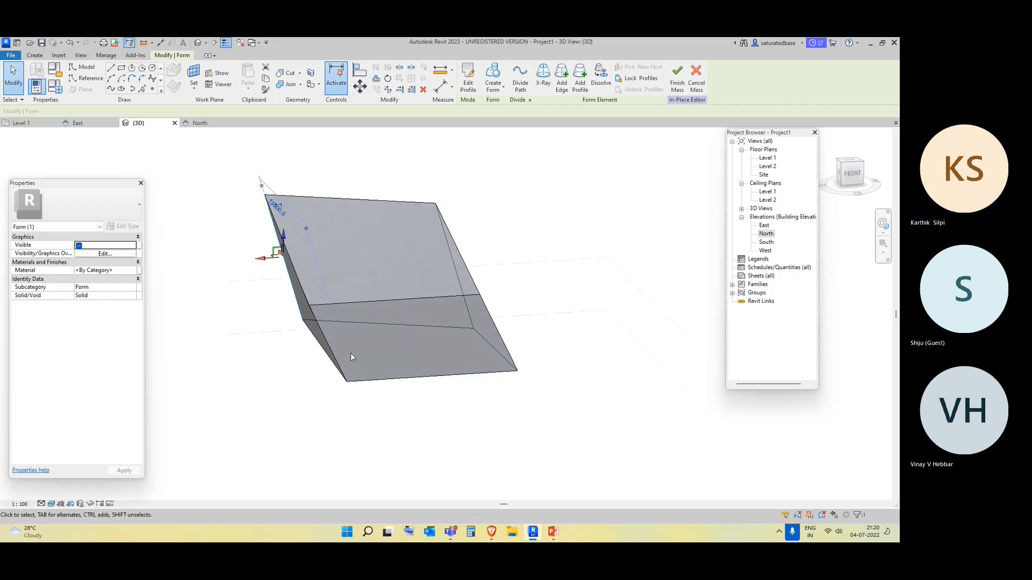
# Move the lower top edge of the form outward to a distance of about 15.4 m and inspect the form
pyautogui.click(382, 302)
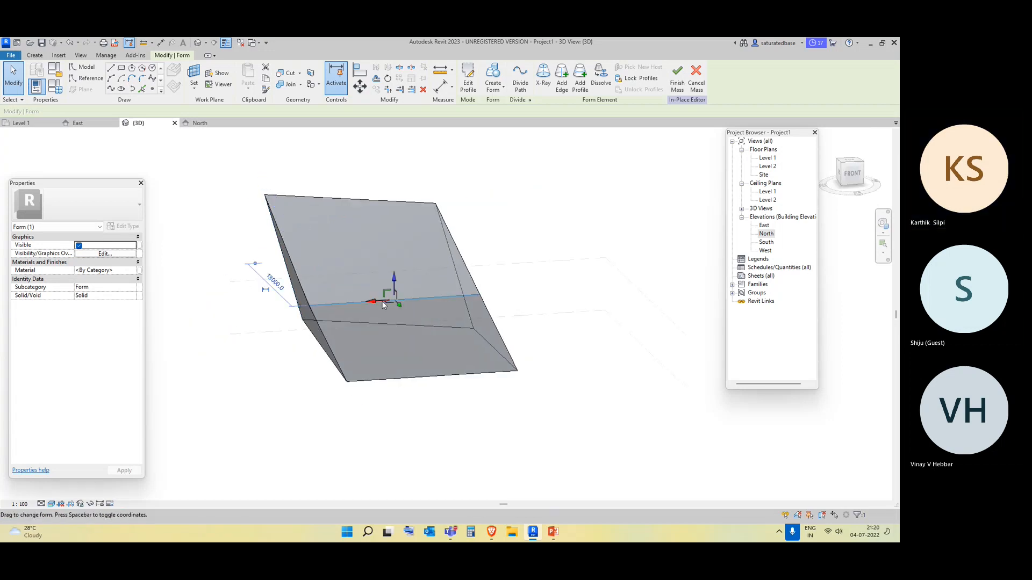
pyautogui.moveTo(400, 307)
pyautogui.mouseDown()
pyautogui.moveTo(408, 314)
pyautogui.moveTo(404, 300)
pyautogui.mouseUp()
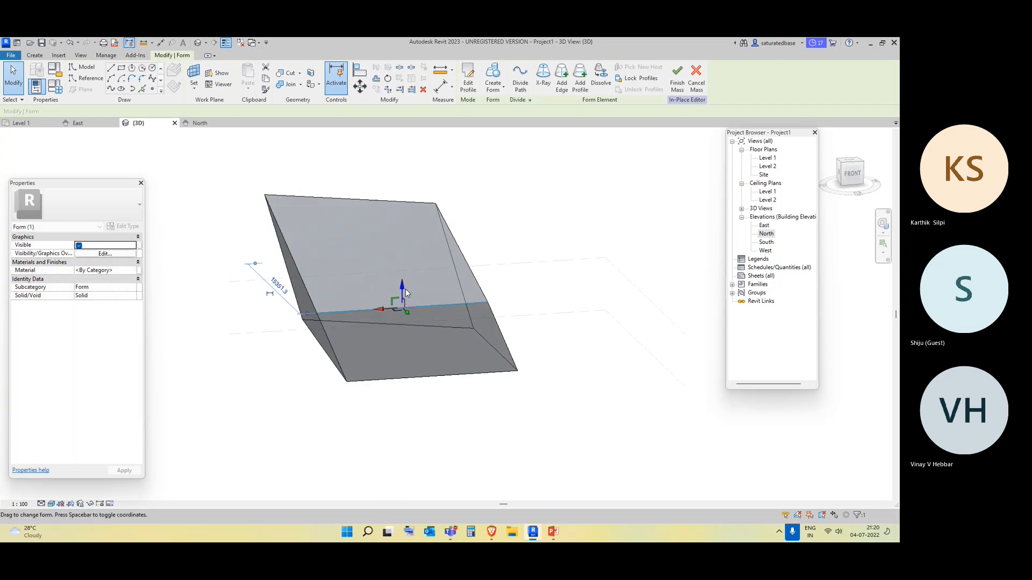
pyautogui.keyDown('shift'); pyautogui.moveTo(545, 443); pyautogui.dragTo(762, 440, button='middle'); pyautogui.keyUp('shift')
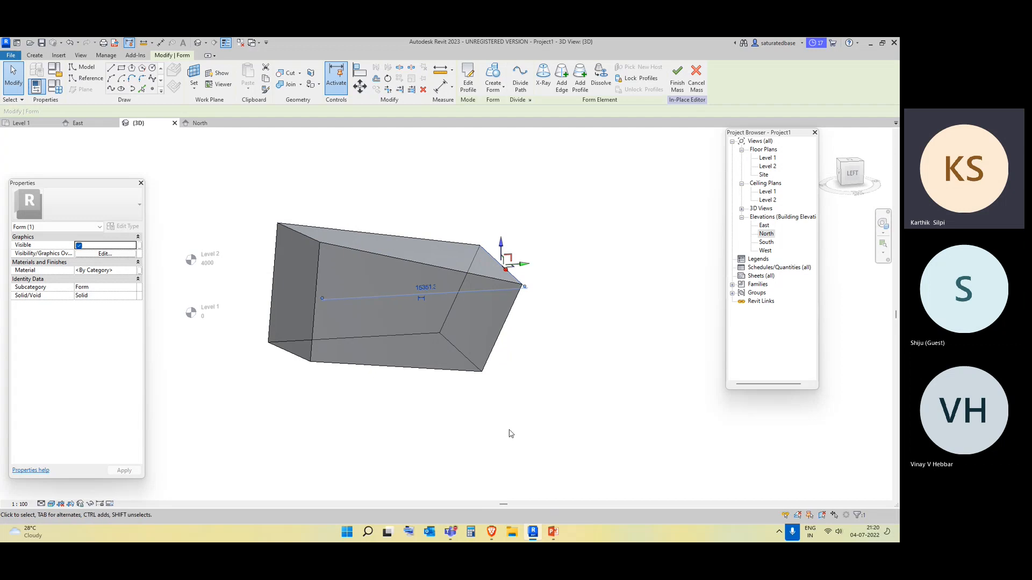
pyautogui.click(482, 436)
pyautogui.moveTo(481, 439)
pyautogui.keyDown('shift'); pyautogui.mouseDown(button='middle')
pyautogui.moveTo(493, 396)
pyautogui.moveTo(484, 302)
pyautogui.moveTo(521, 458)
pyautogui.mouseUp(button='middle'); pyautogui.keyUp('shift')
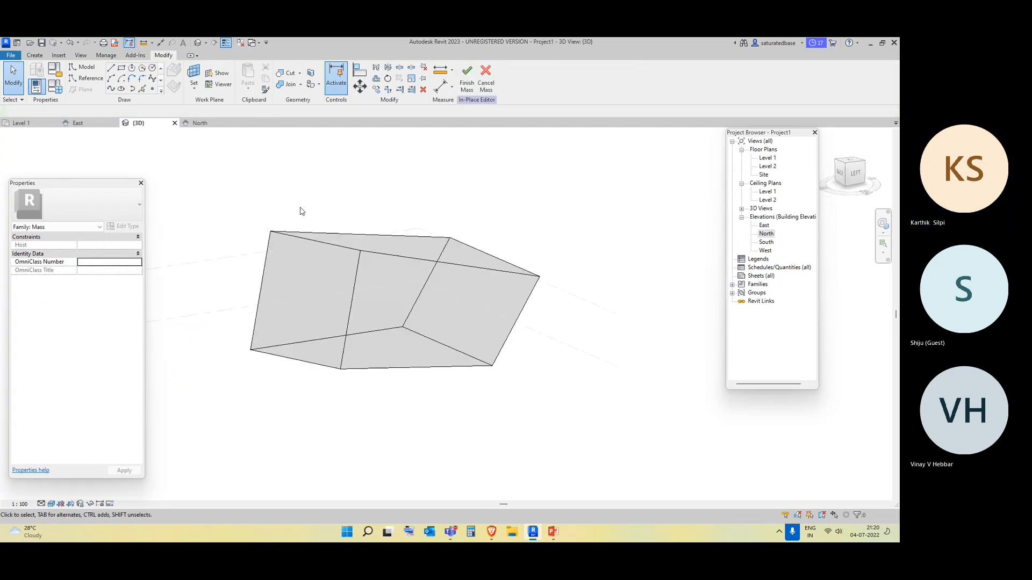
pyautogui.keyDown('shift'); pyautogui.moveTo(415, 292); pyautogui.dragTo(521, 421, button='middle'); pyautogui.keyUp('shift')
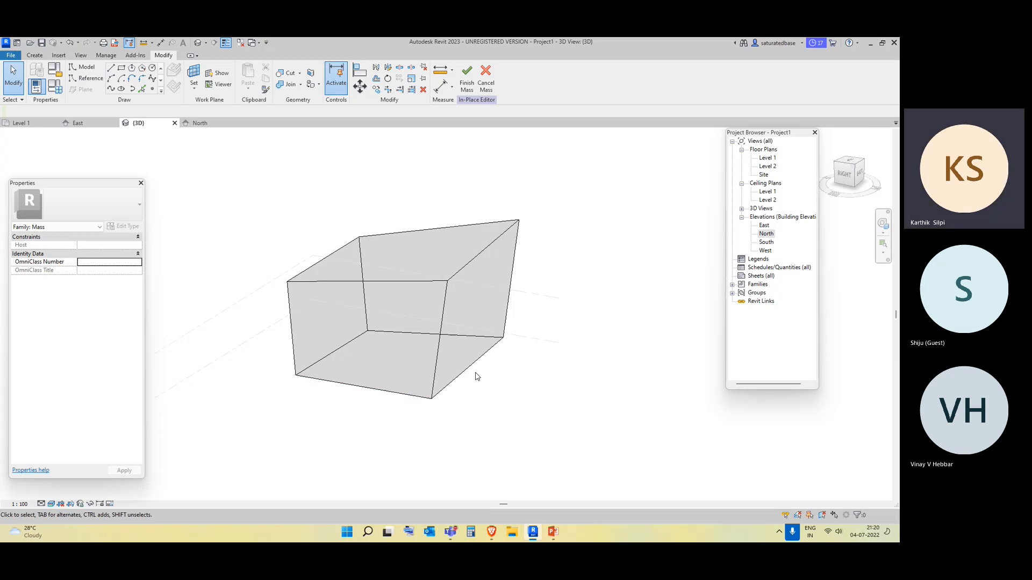
# Try to delete a side face of the form and undo the deletion
pyautogui.click(439, 346)
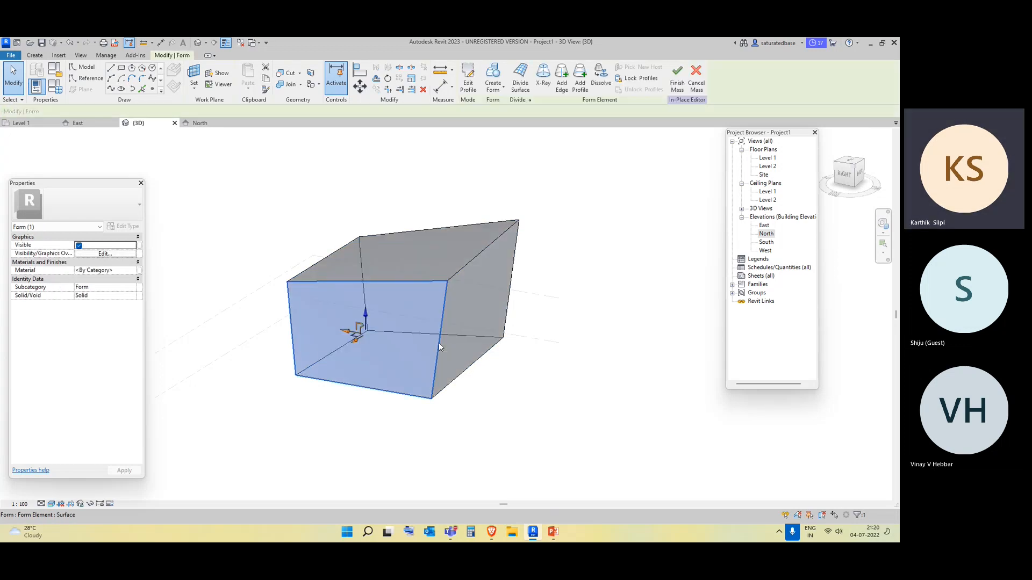
pyautogui.press('Delete')
pyautogui.hotkey('ctrl', 'z')
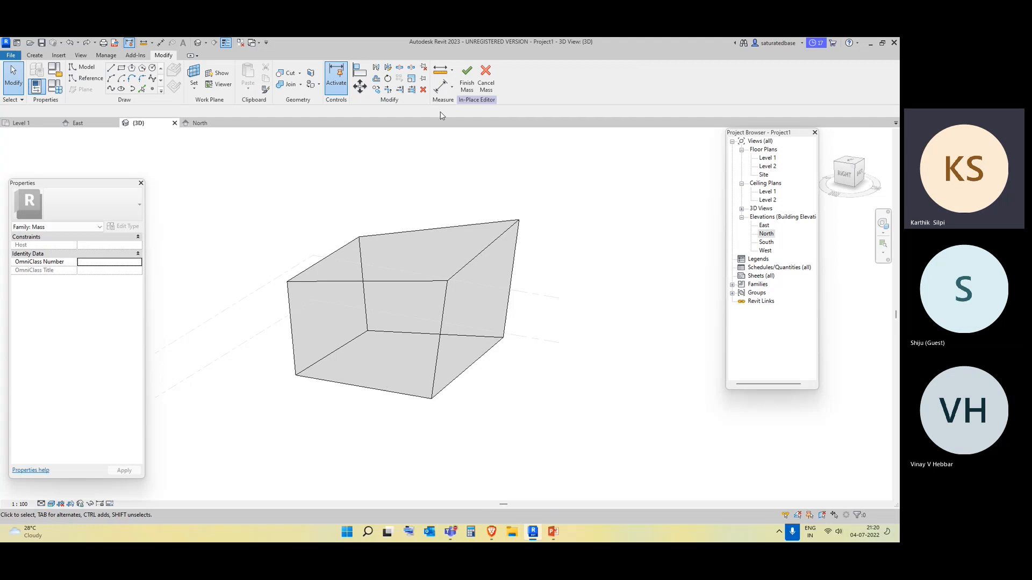
# Finish the in-place mass and inspect it from several sides in the 3D view
pyautogui.click(467, 80)
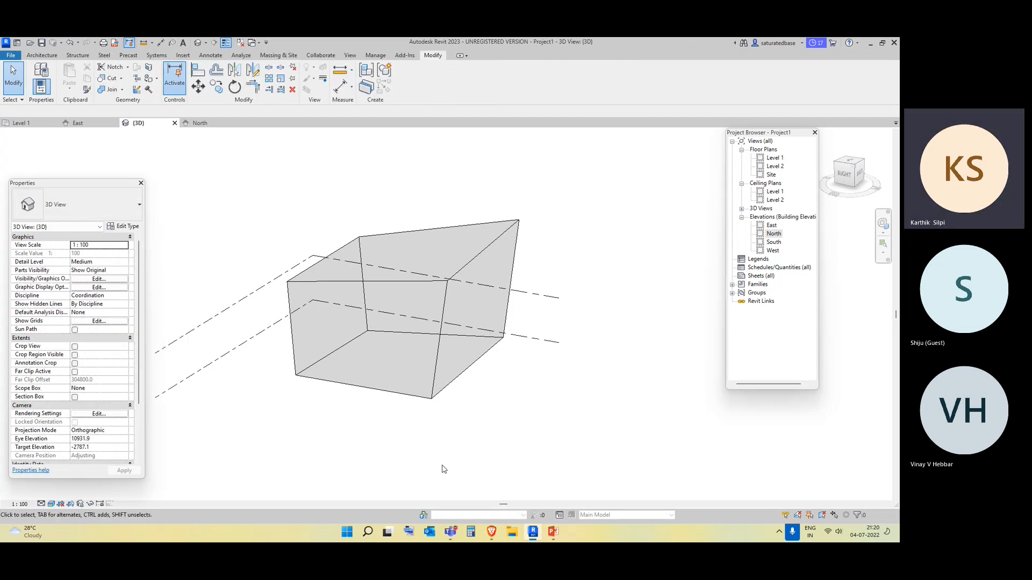
pyautogui.keyDown('shift'); pyautogui.moveTo(444, 469); pyautogui.dragTo(352, 392, button='middle'); pyautogui.keyUp('shift')
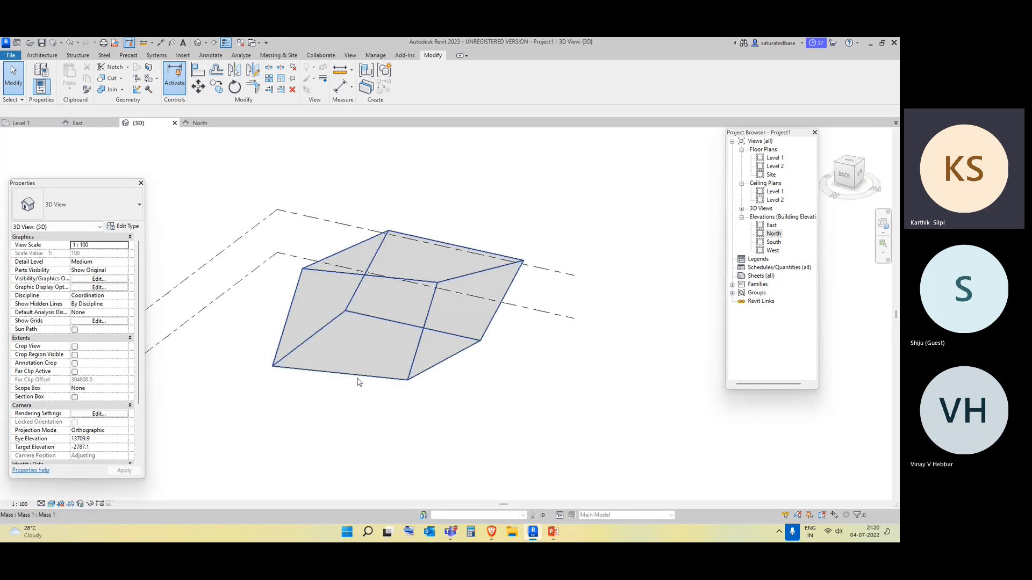
pyautogui.keyDown('shift'); pyautogui.moveTo(299, 433); pyautogui.dragTo(364, 426, button='middle'); pyautogui.keyUp('shift')
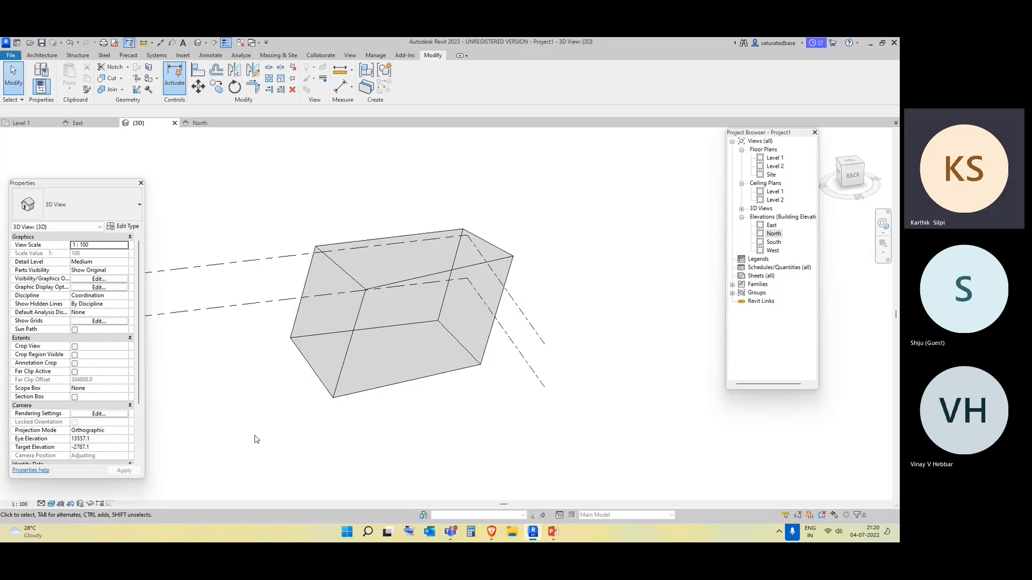
# Start a 1500 x 3000mm Curtain System by Face and select the mass's top face and two side faces
pyautogui.click(39, 56)
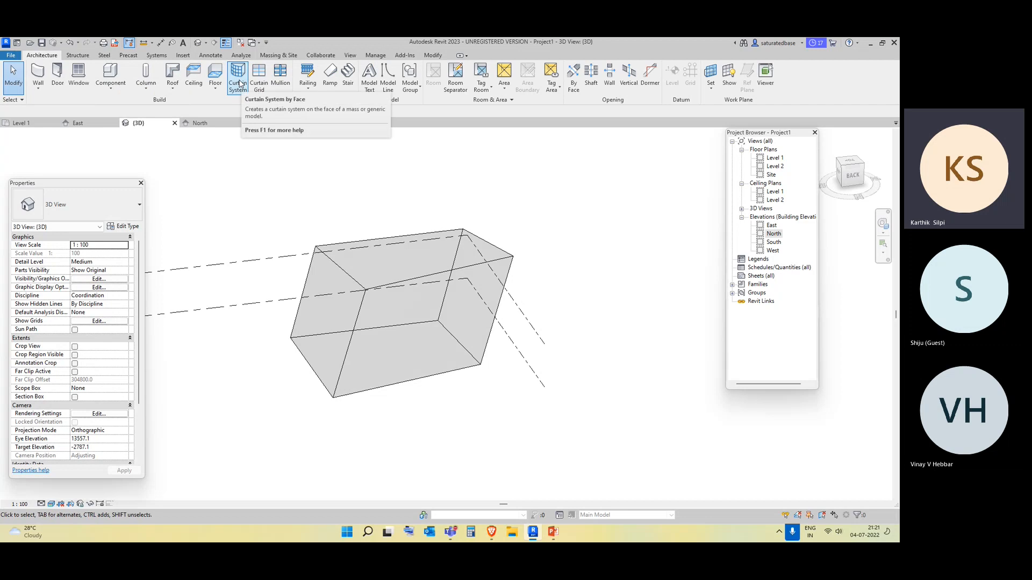
pyautogui.click(279, 55)
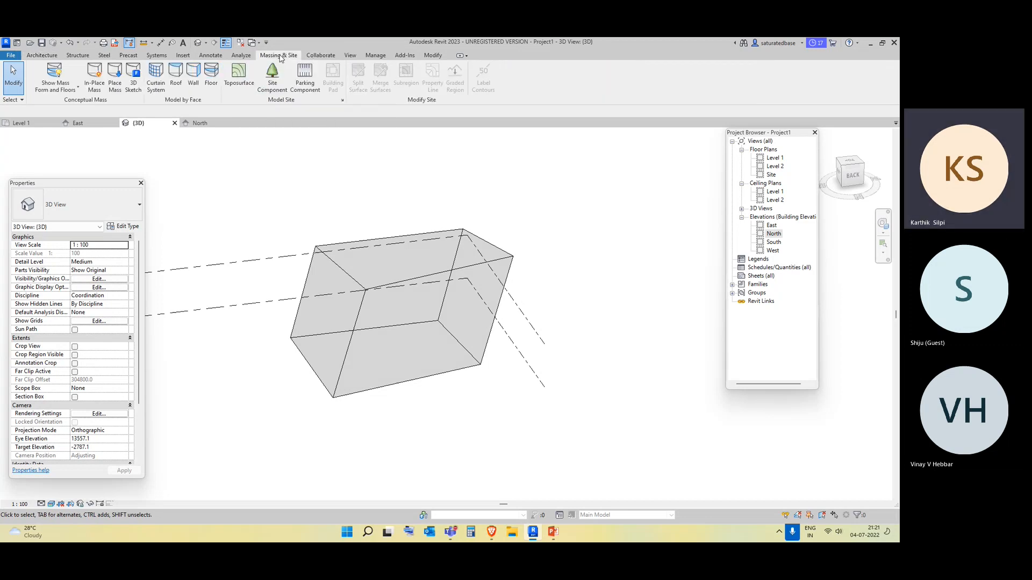
pyautogui.keyDown('shift'); pyautogui.moveTo(457, 405); pyautogui.dragTo(396, 376, button='middle'); pyautogui.keyUp('shift')
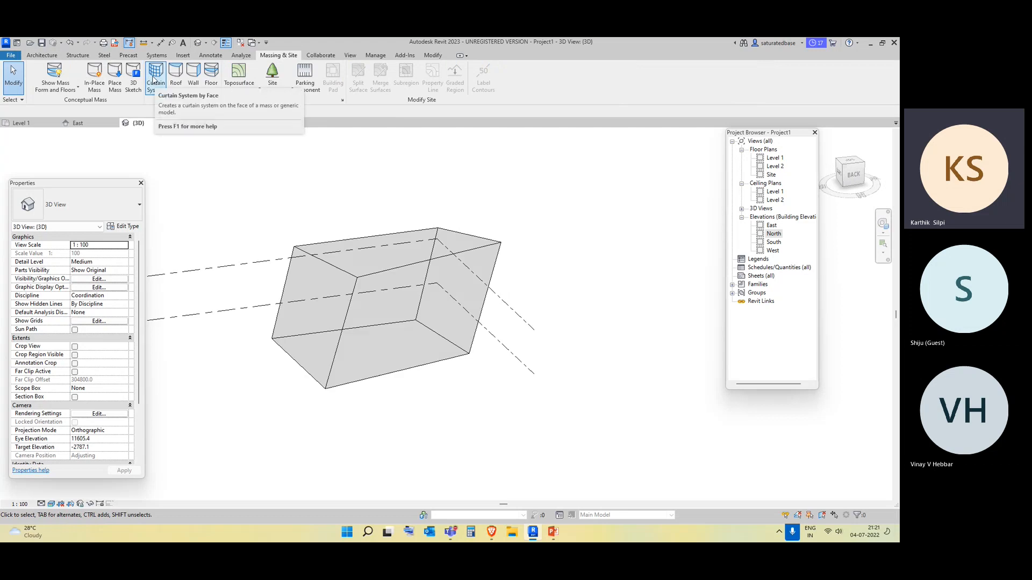
pyautogui.click(154, 80)
pyautogui.keyDown('shift'); pyautogui.moveTo(281, 279); pyautogui.dragTo(241, 369, button='middle'); pyautogui.keyUp('shift')
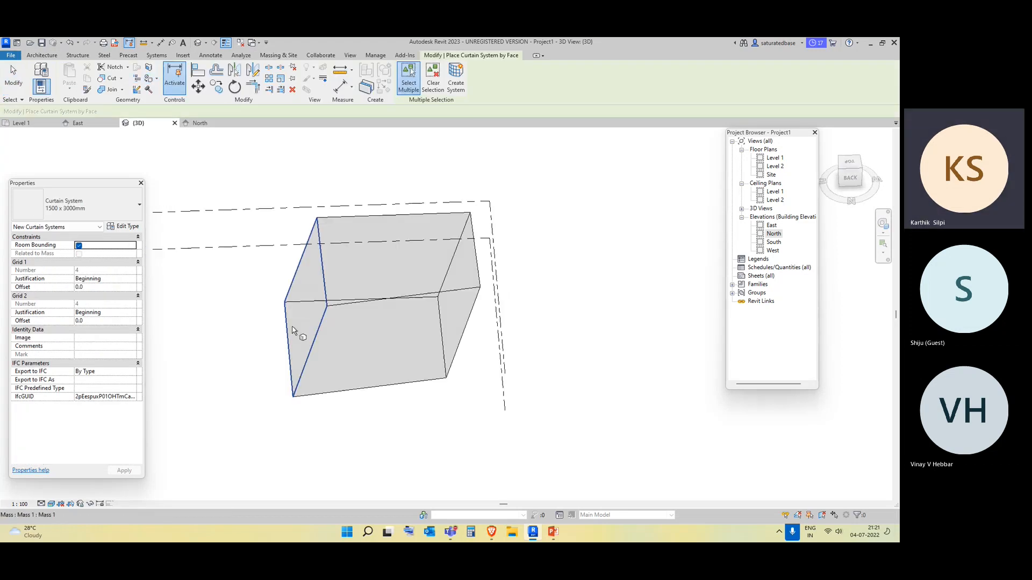
pyautogui.click(339, 307)
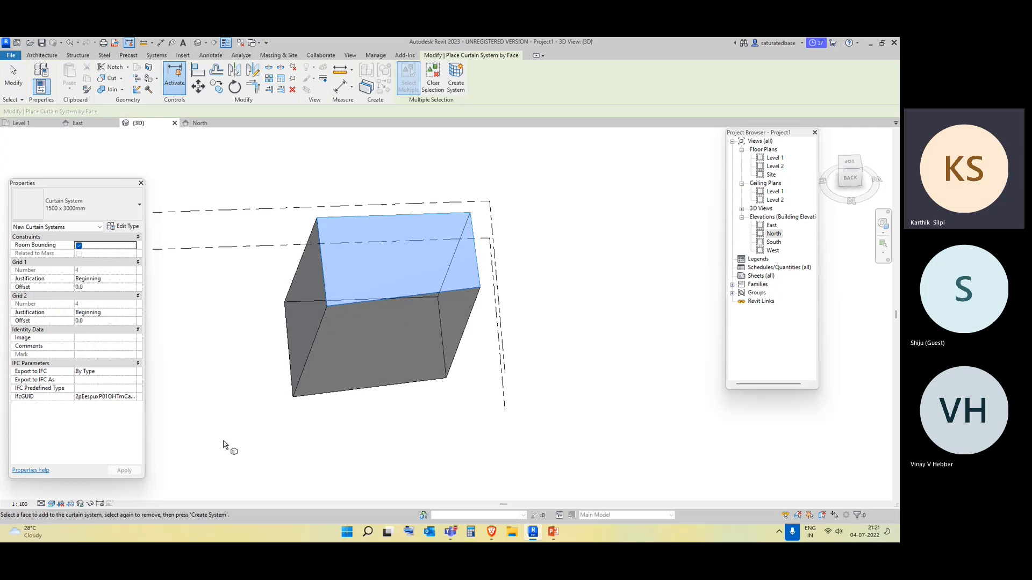
pyautogui.keyDown('shift'); pyautogui.moveTo(250, 443); pyautogui.dragTo(594, 484, button='middle'); pyautogui.keyUp('shift')
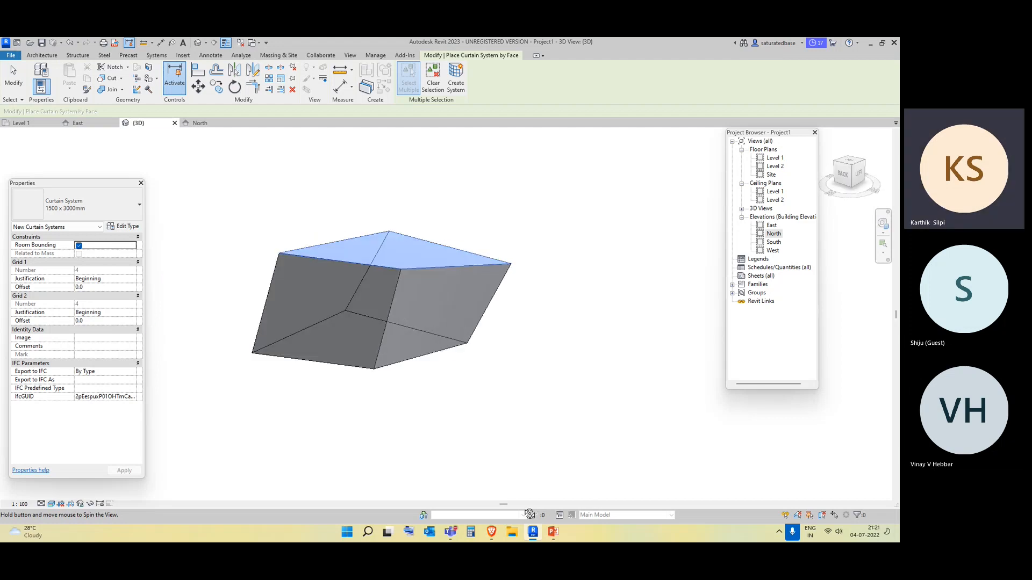
pyautogui.click(392, 319)
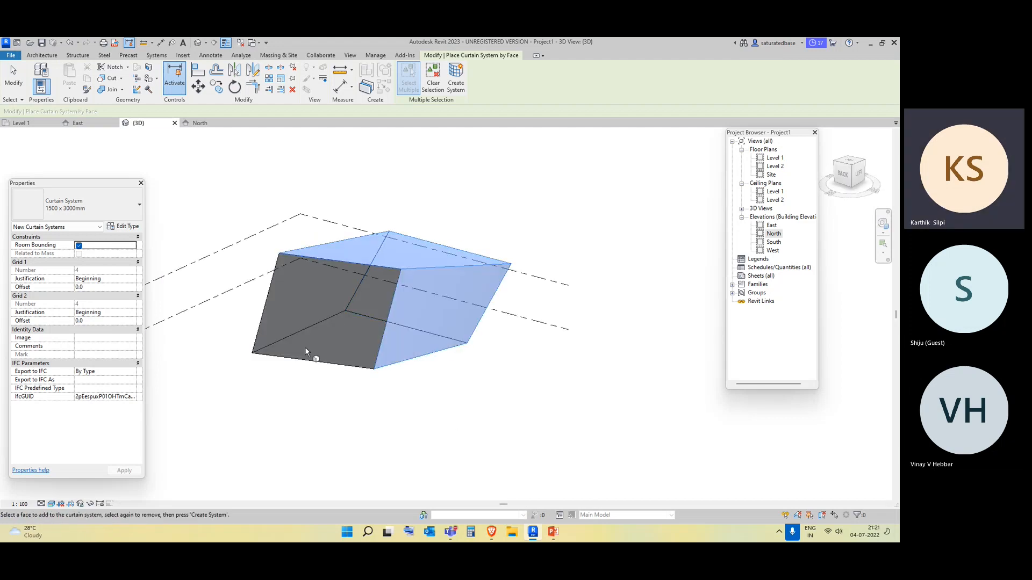
pyautogui.click(260, 315)
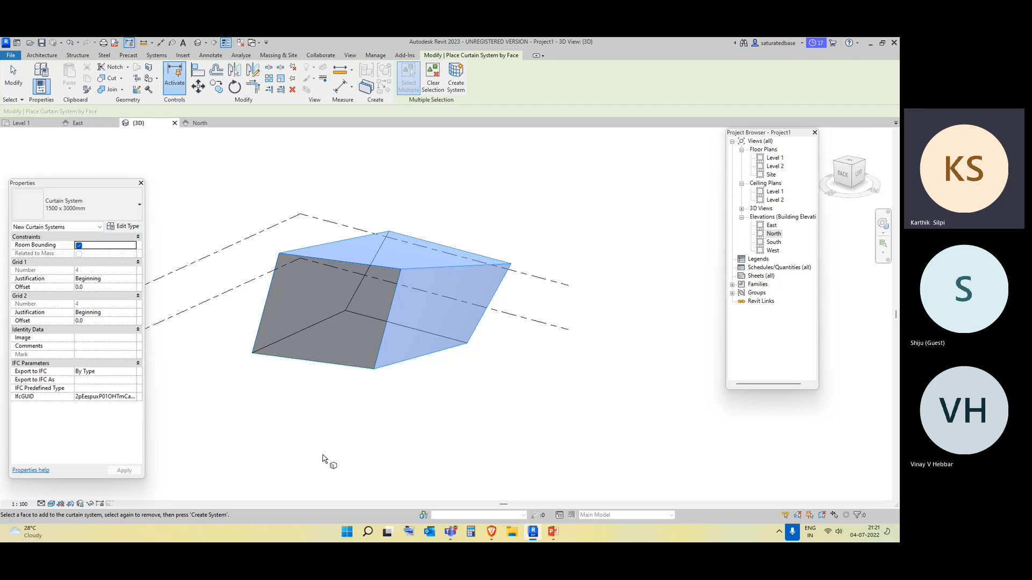
pyautogui.keyDown('shift'); pyautogui.moveTo(322, 458); pyautogui.dragTo(640, 417, button='middle'); pyautogui.keyUp('shift')
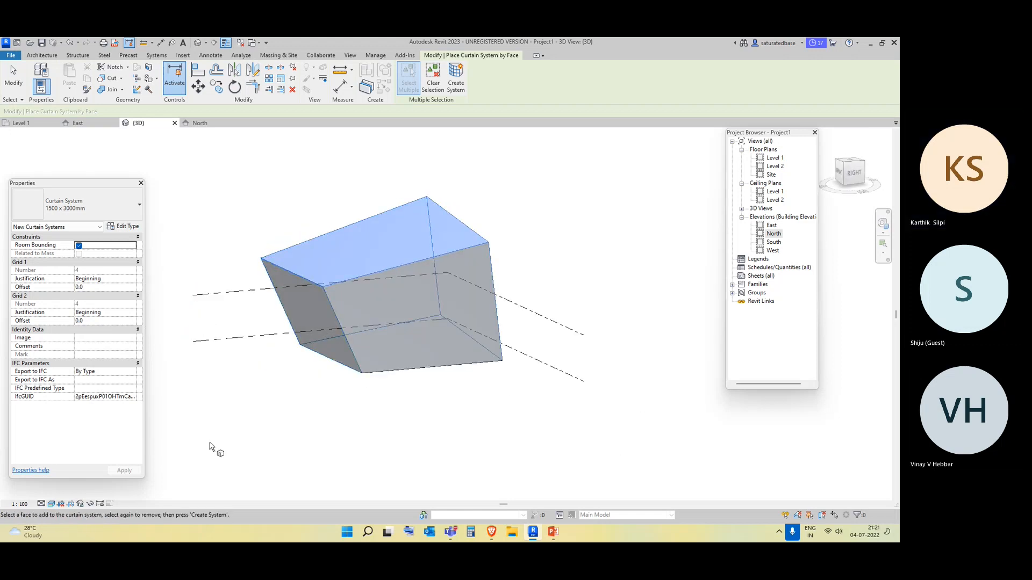
# Add the remaining side face of the mass to the selection and create a 1500 x 3000mm curtain system by face
pyautogui.keyDown('shift'); pyautogui.moveTo(274, 465); pyautogui.dragTo(218, 362, button='middle'); pyautogui.keyUp('shift')
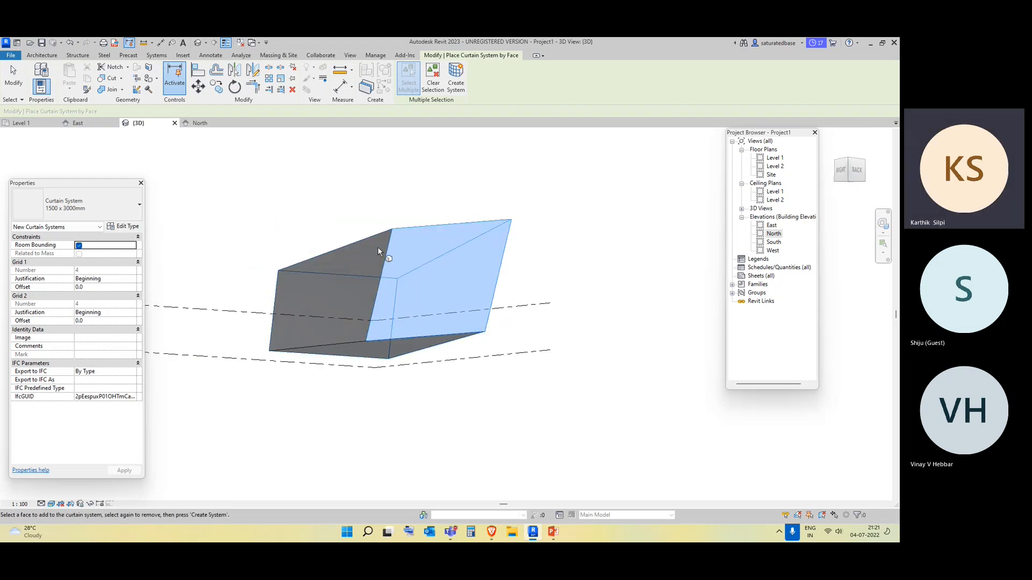
pyautogui.click(319, 341)
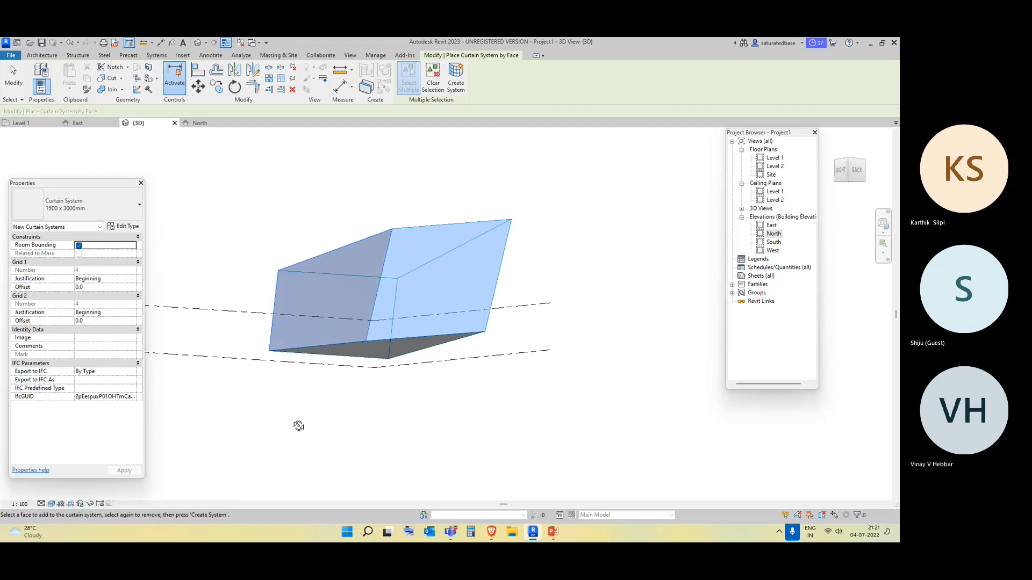
pyautogui.keyDown('shift'); pyautogui.moveTo(295, 423); pyautogui.dragTo(231, 492, button='middle'); pyautogui.keyUp('shift')
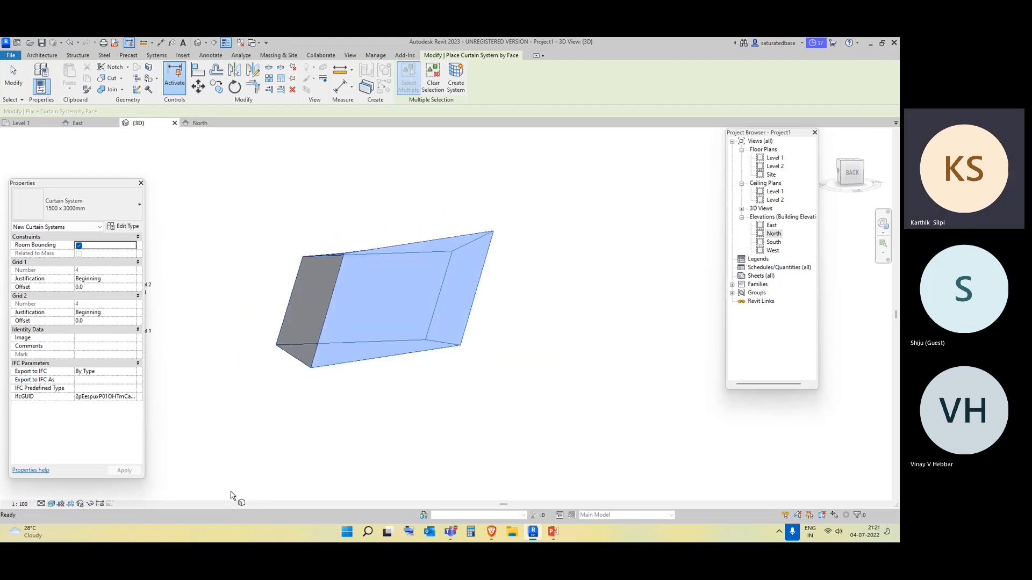
pyautogui.moveTo(516, 254); pyautogui.dragTo(494, 283, button='middle')
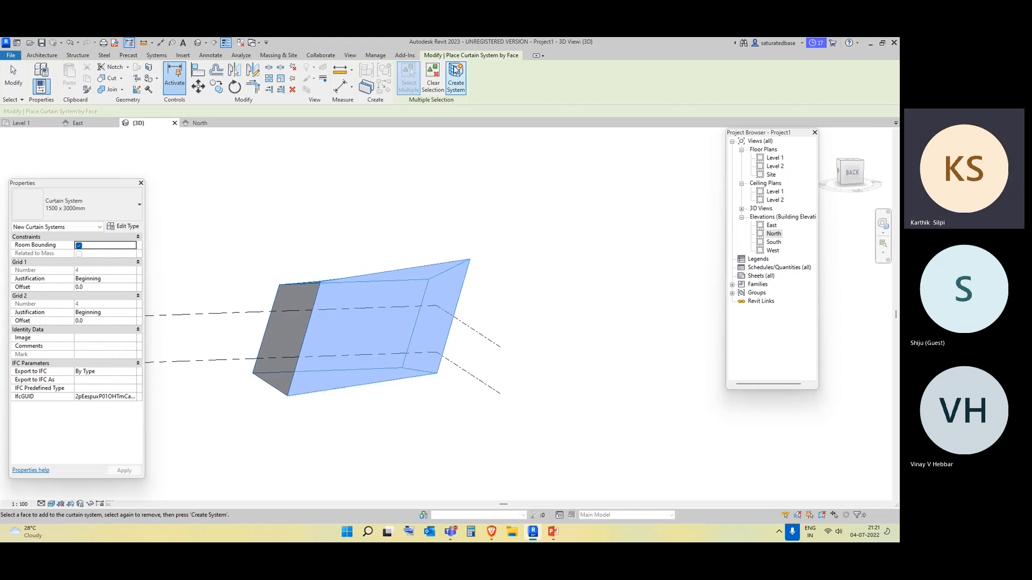
pyautogui.click(456, 70)
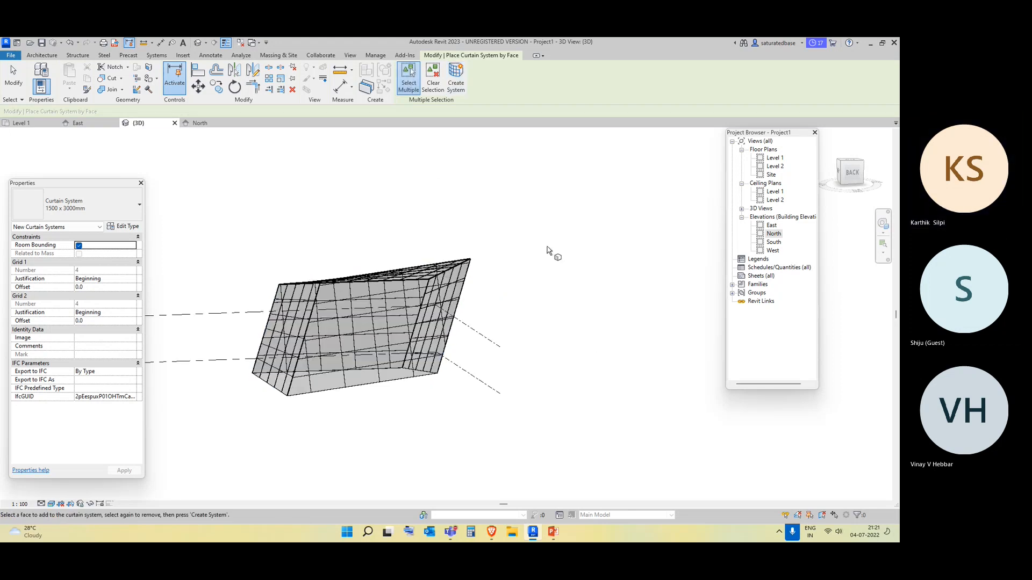
pyautogui.moveTo(547, 251)
pyautogui.keyDown('shift'); pyautogui.mouseDown(button='middle')
pyautogui.moveTo(470, 315)
pyautogui.moveTo(419, 318)
pyautogui.mouseUp(button='middle'); pyautogui.keyUp('shift')
pyautogui.scroll(3, 328, 396)
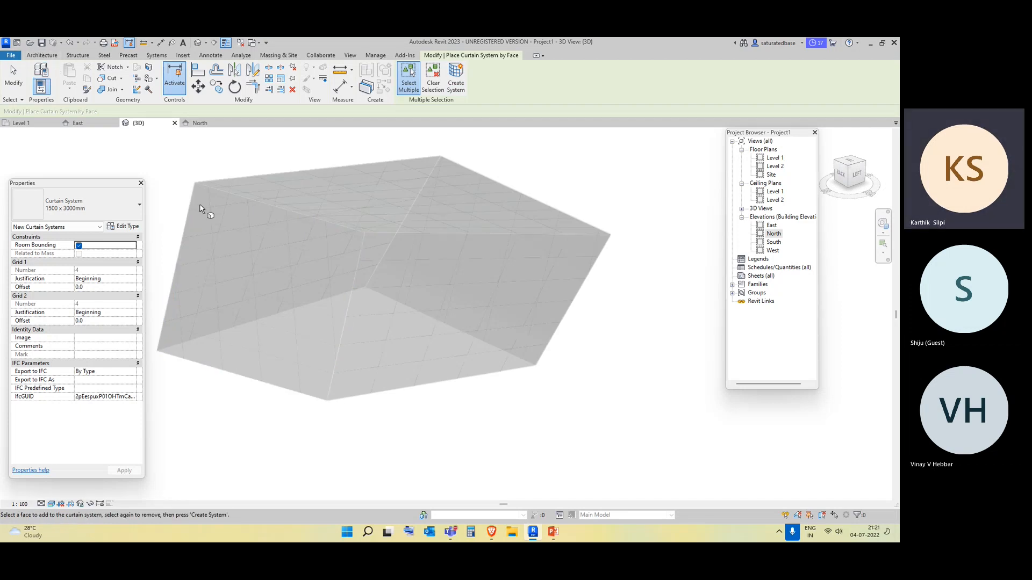
pyautogui.press('Escape')
pyautogui.scroll(5, 178, 231)
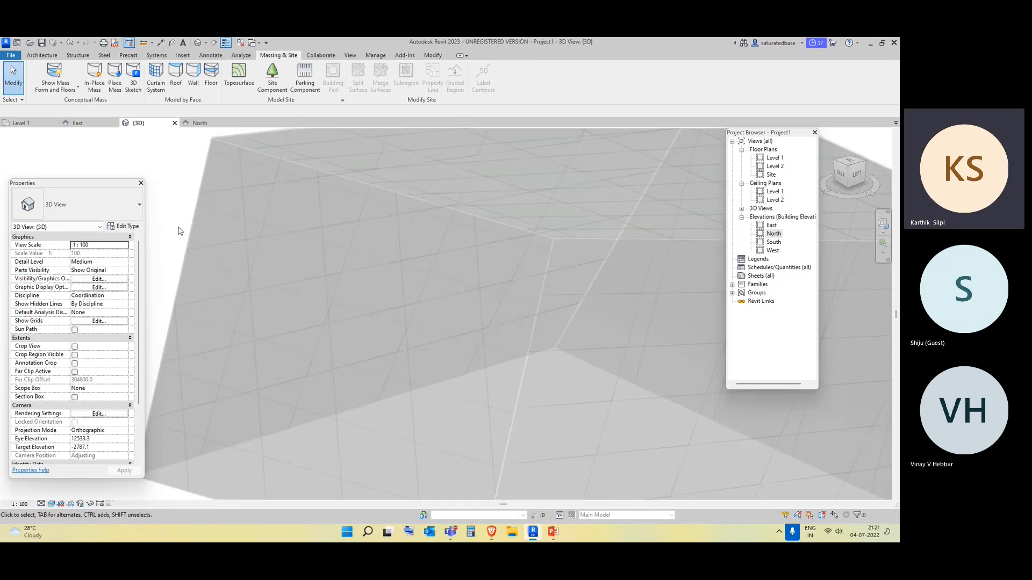
pyautogui.scroll(-5, 182, 222)
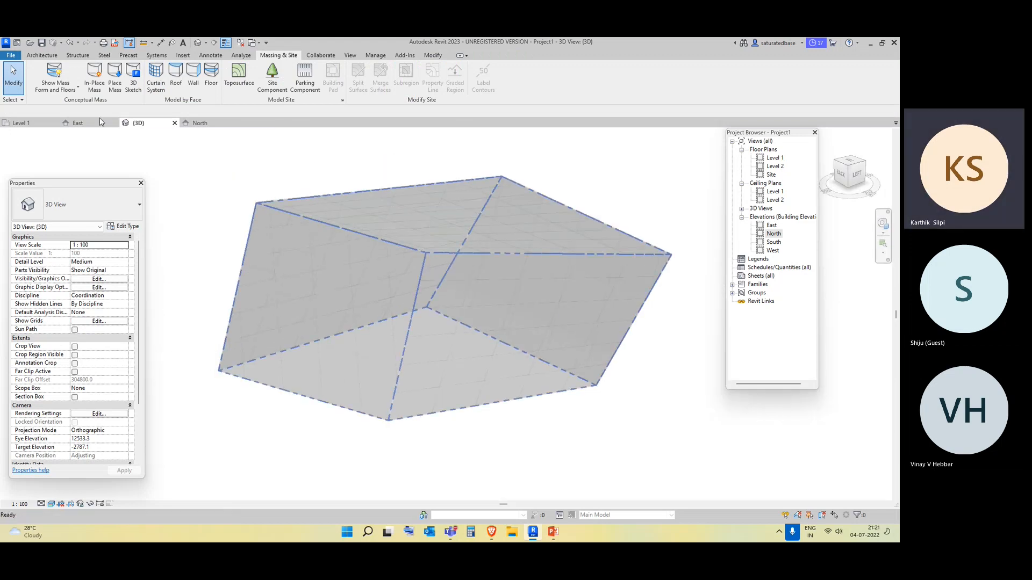
# Place 50 x 150mm rectangular mullions on all grid lines of two adjacent side faces of the curtain system
pyautogui.click(42, 56)
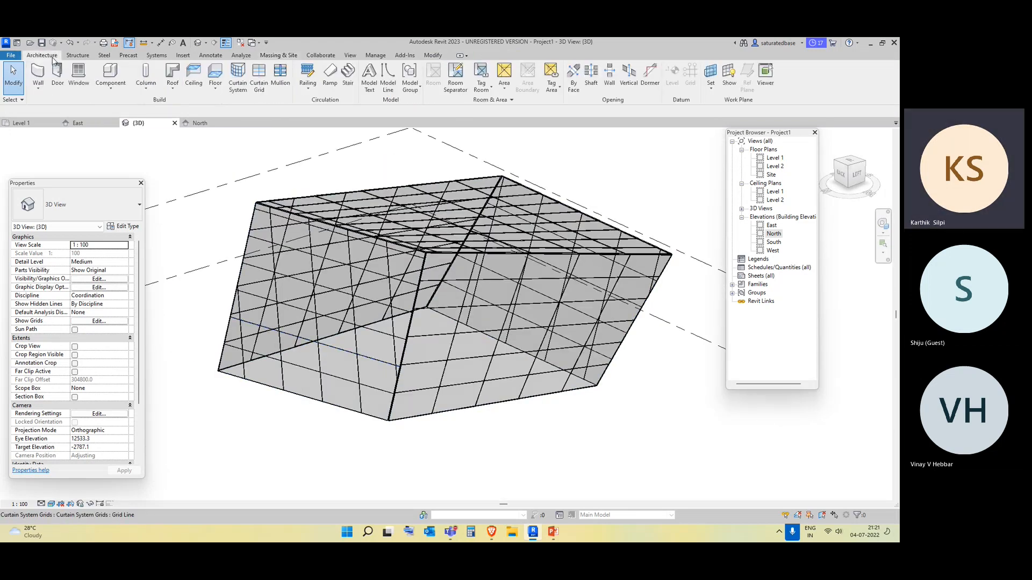
pyautogui.click(279, 75)
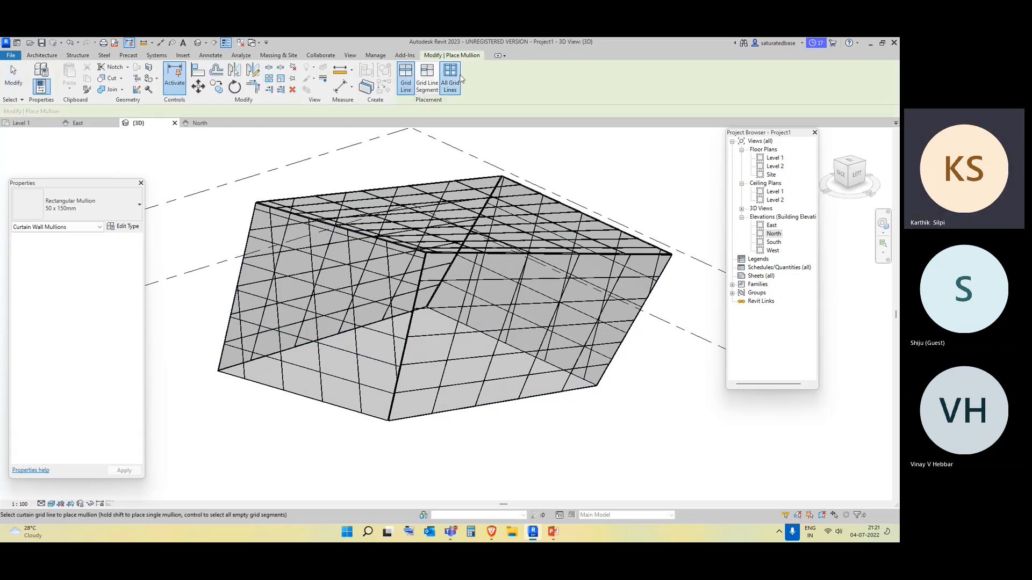
pyautogui.click(454, 94)
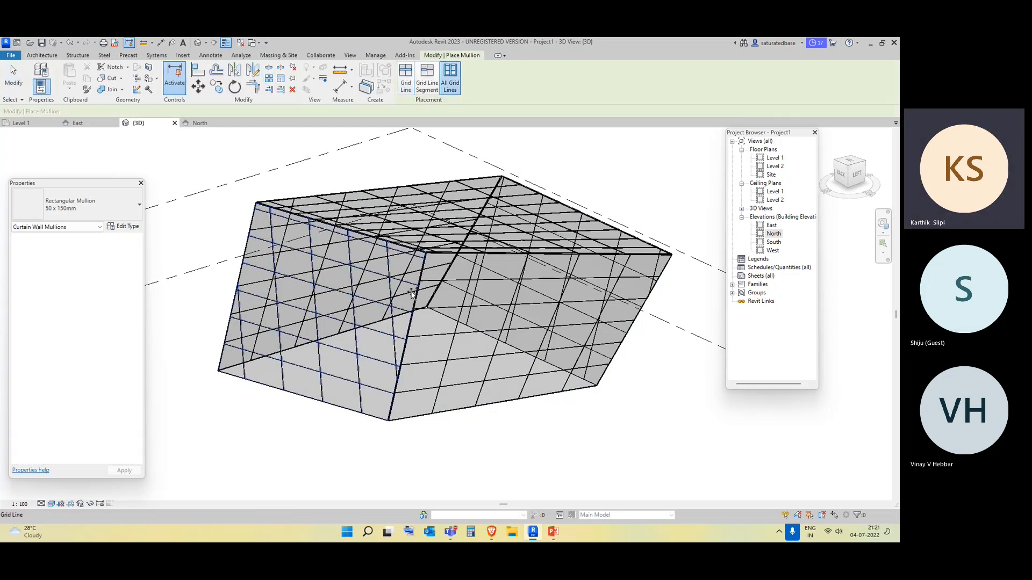
pyautogui.click(381, 424)
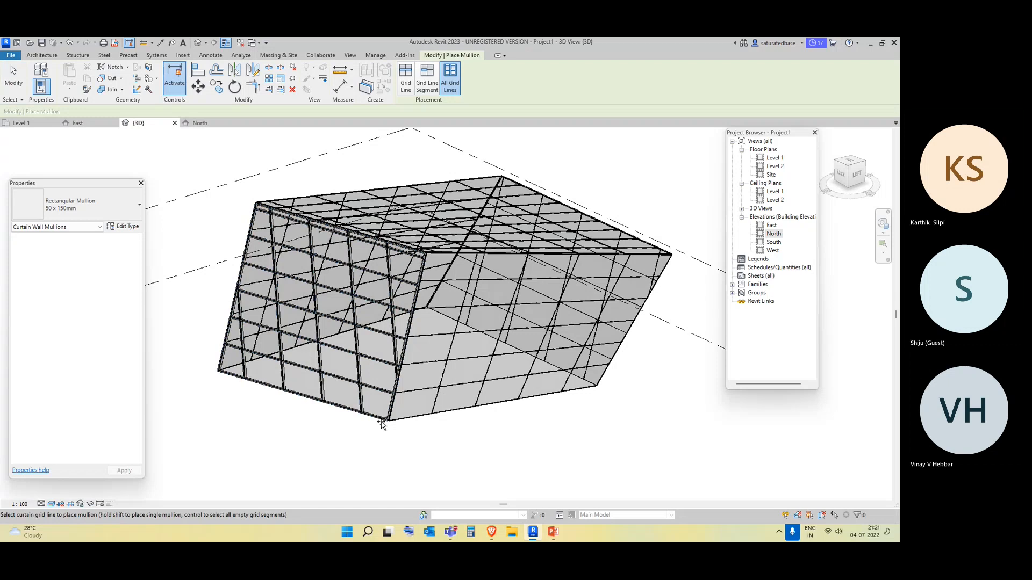
pyautogui.click(418, 423)
pyautogui.press('shift')
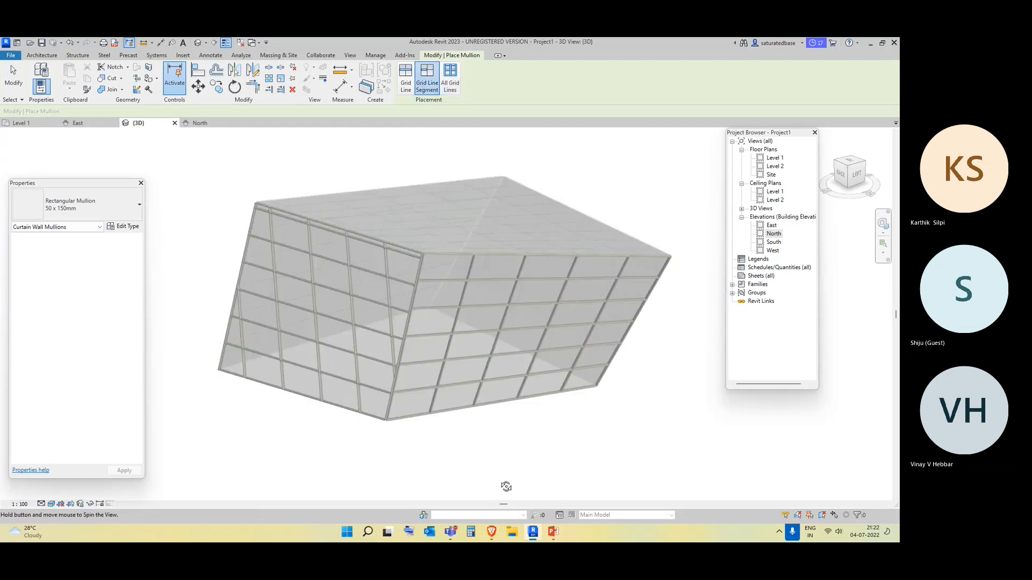
# Place 50 x 150mm rectangular mullions on all grid lines of the curtain system's top and remaining side faces
pyautogui.keyDown('shift'); pyautogui.moveTo(506, 487); pyautogui.dragTo(371, 483, button='middle'); pyautogui.keyUp('shift')
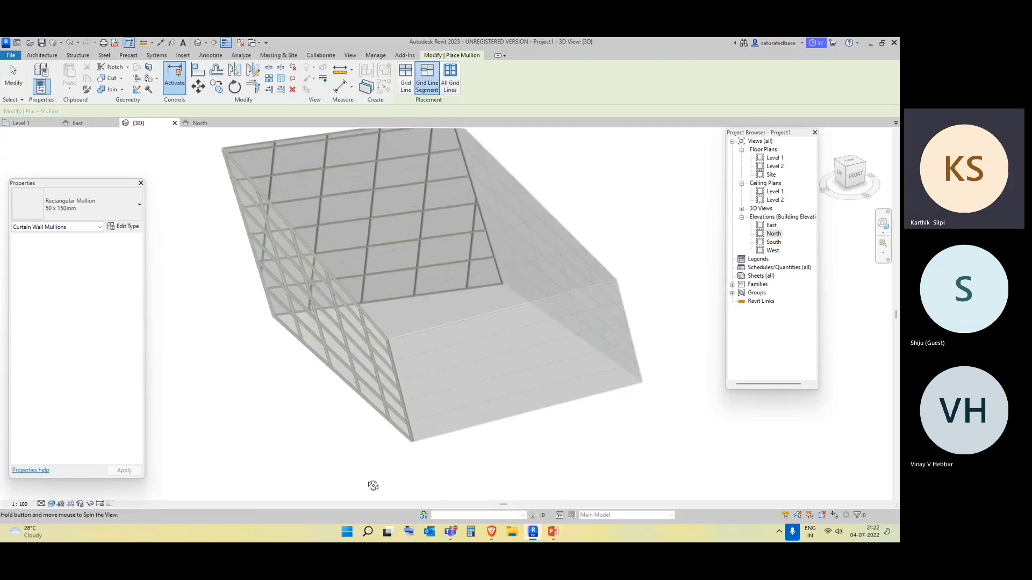
pyautogui.click(441, 328)
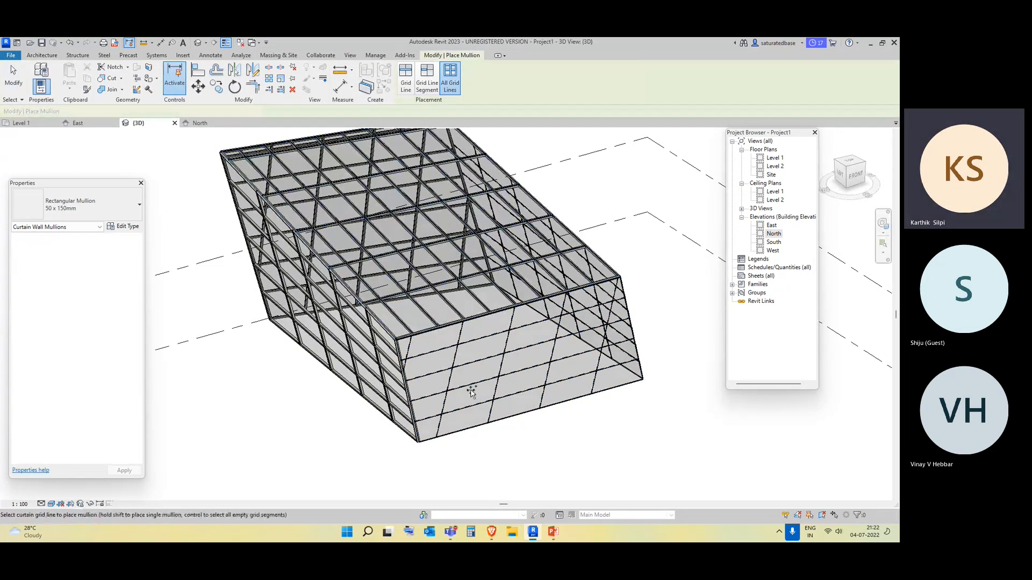
pyautogui.click(488, 422)
pyautogui.keyDown('shift'); pyautogui.moveTo(532, 442); pyautogui.dragTo(346, 414, button='middle'); pyautogui.keyUp('shift')
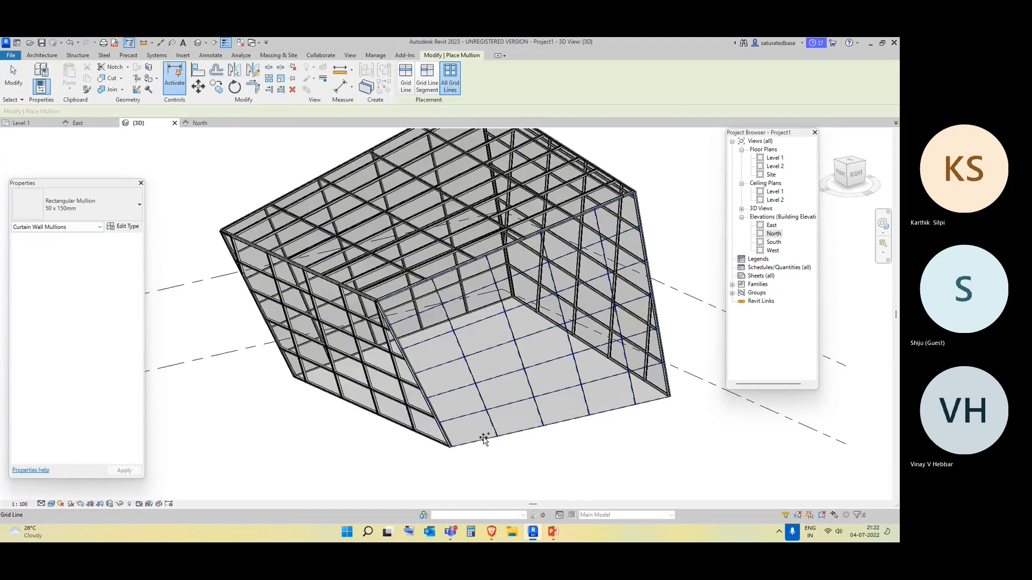
pyautogui.scroll(2, 484, 439)
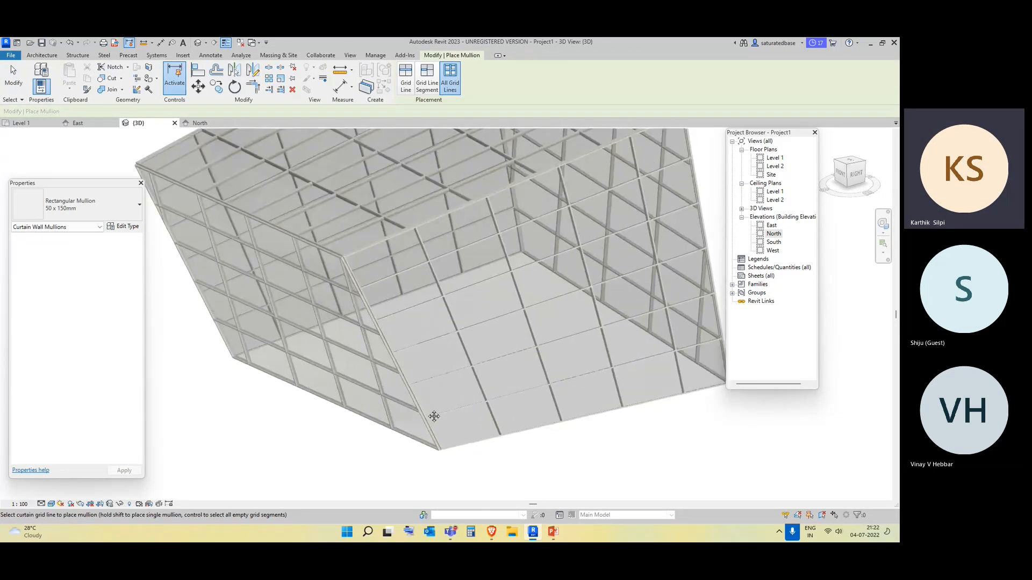
pyautogui.keyDown('shift'); pyautogui.moveTo(434, 417); pyautogui.dragTo(488, 289, button='middle'); pyautogui.keyUp('shift')
pyautogui.scroll(-5, 349, 370)
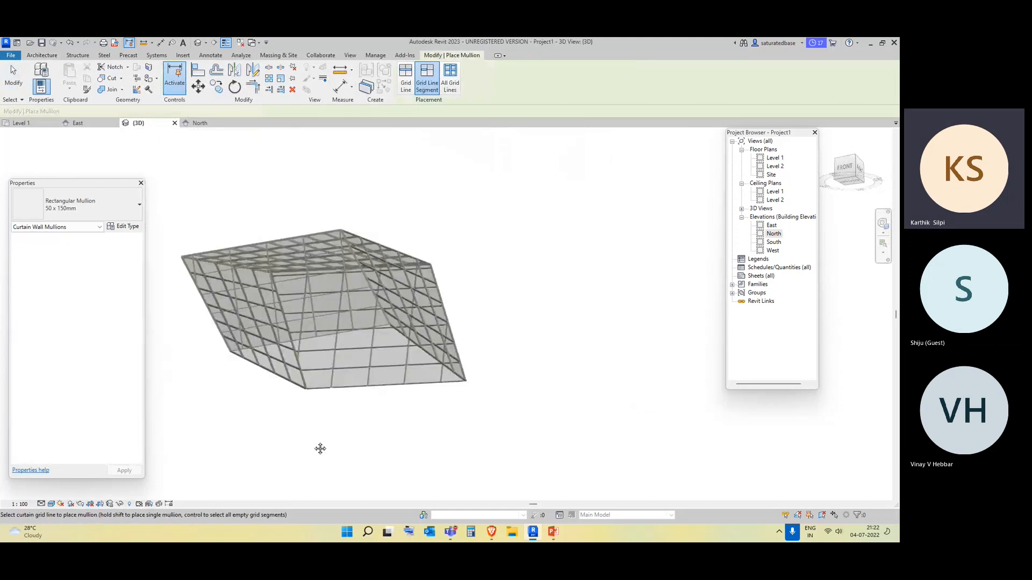
pyautogui.click(16, 79)
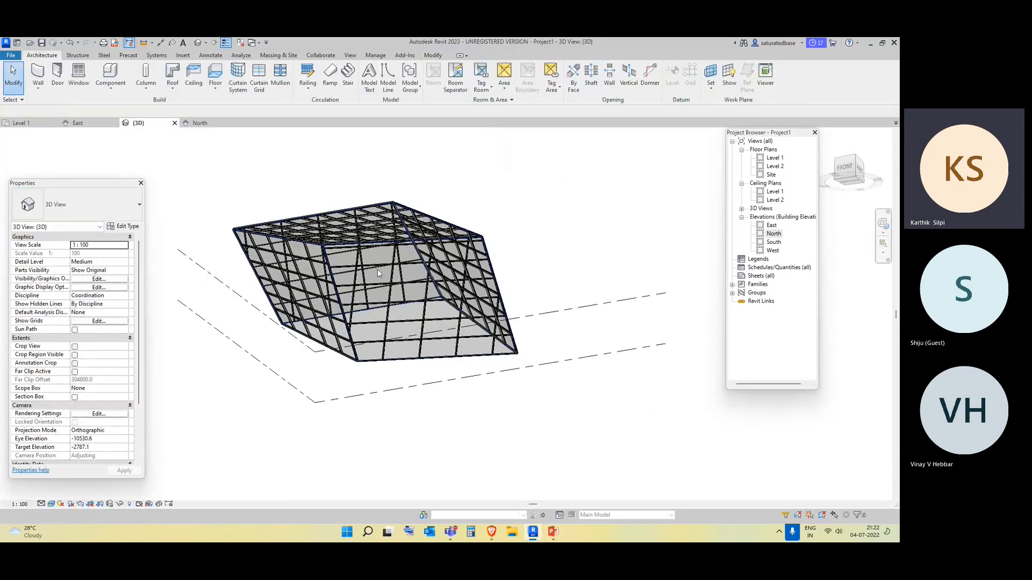
pyautogui.keyDown('shift'); pyautogui.moveTo(377, 251); pyautogui.dragTo(317, 349, button='middle'); pyautogui.keyUp('shift')
pyautogui.keyDown('shift'); pyautogui.moveTo(313, 313); pyautogui.dragTo(479, 257, button='middle'); pyautogui.keyUp('shift')
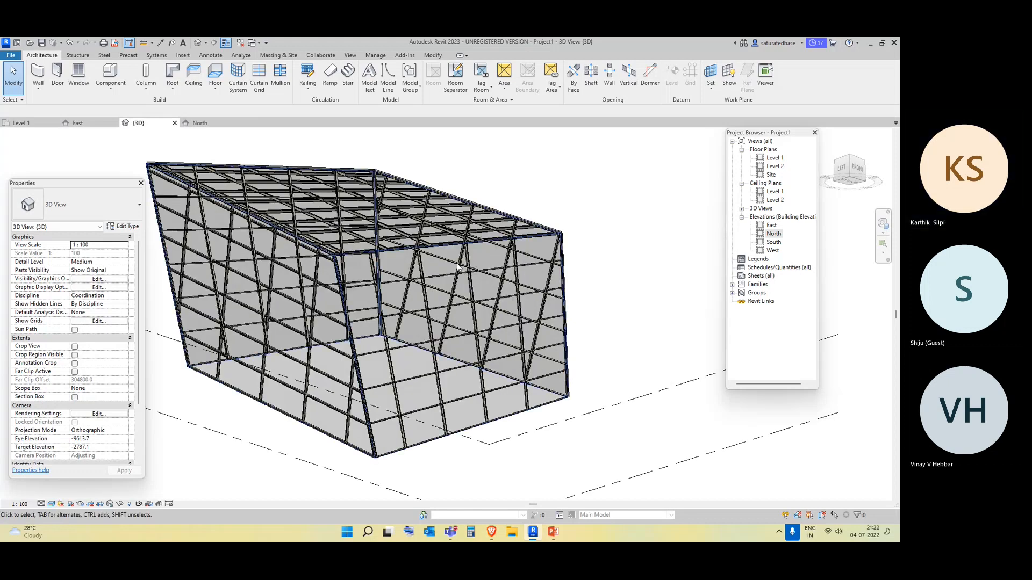
pyautogui.keyDown('shift'); pyautogui.moveTo(282, 396); pyautogui.dragTo(211, 366, button='middle'); pyautogui.keyUp('shift')
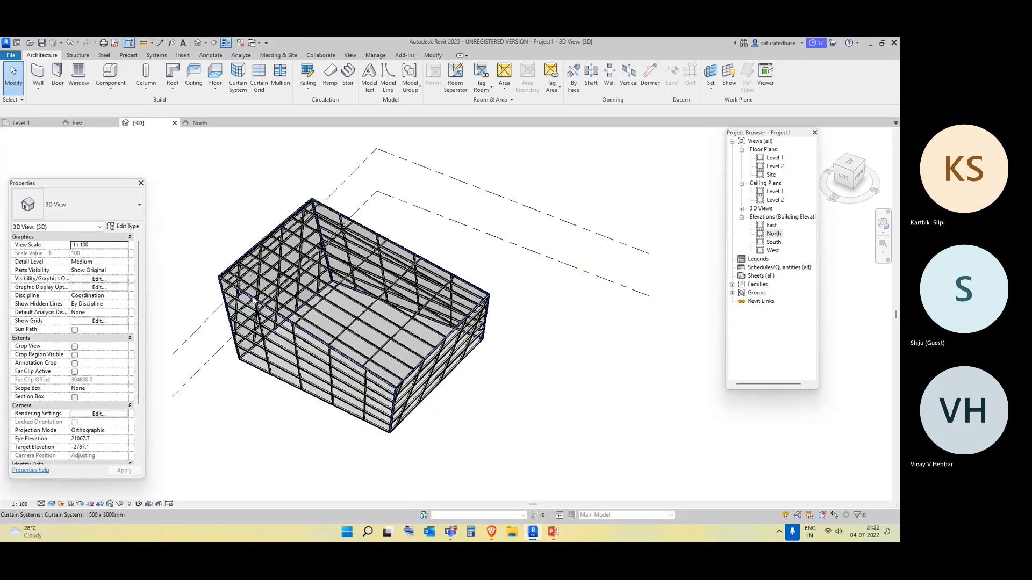
pyautogui.click(172, 88)
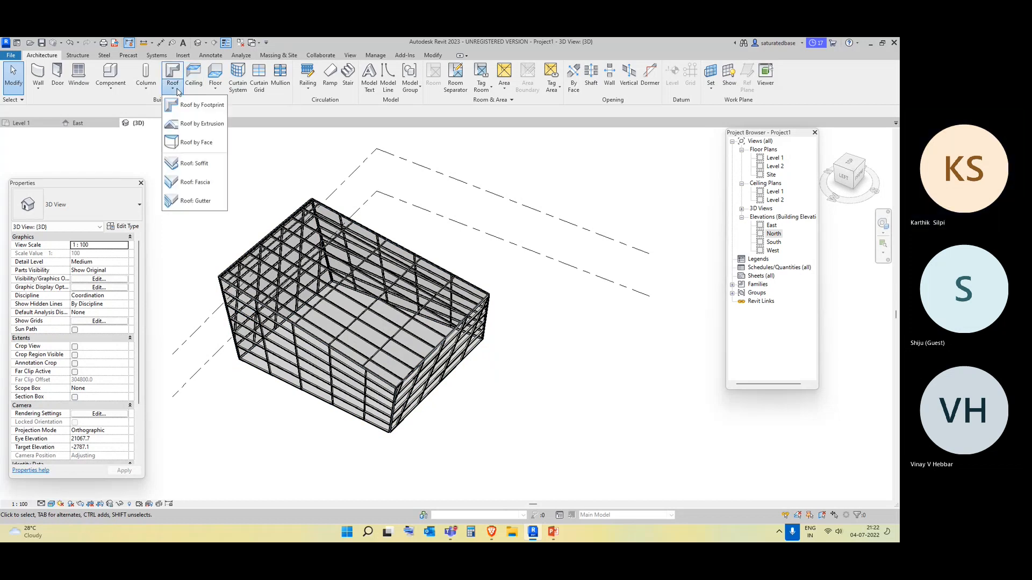
pyautogui.click(204, 144)
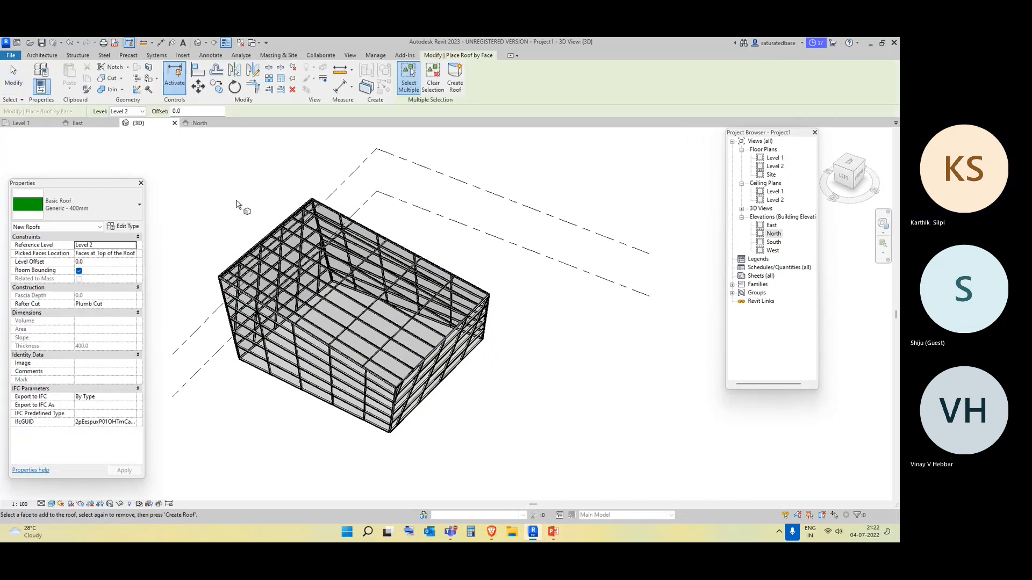
pyautogui.click(392, 386)
pyautogui.keyDown('shift'); pyautogui.moveTo(267, 400); pyautogui.dragTo(213, 326, button='middle'); pyautogui.keyUp('shift')
pyautogui.keyDown('shift'); pyautogui.moveTo(354, 192); pyautogui.dragTo(425, 158, button='middle'); pyautogui.keyUp('shift')
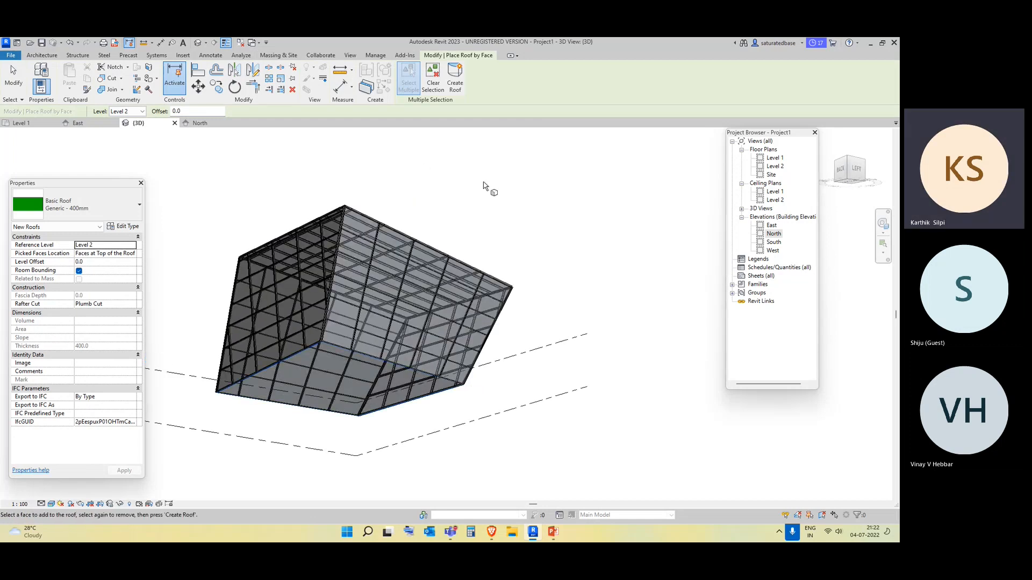
pyautogui.keyDown('shift'); pyautogui.moveTo(488, 188); pyautogui.dragTo(531, 375, button='middle'); pyautogui.keyUp('shift')
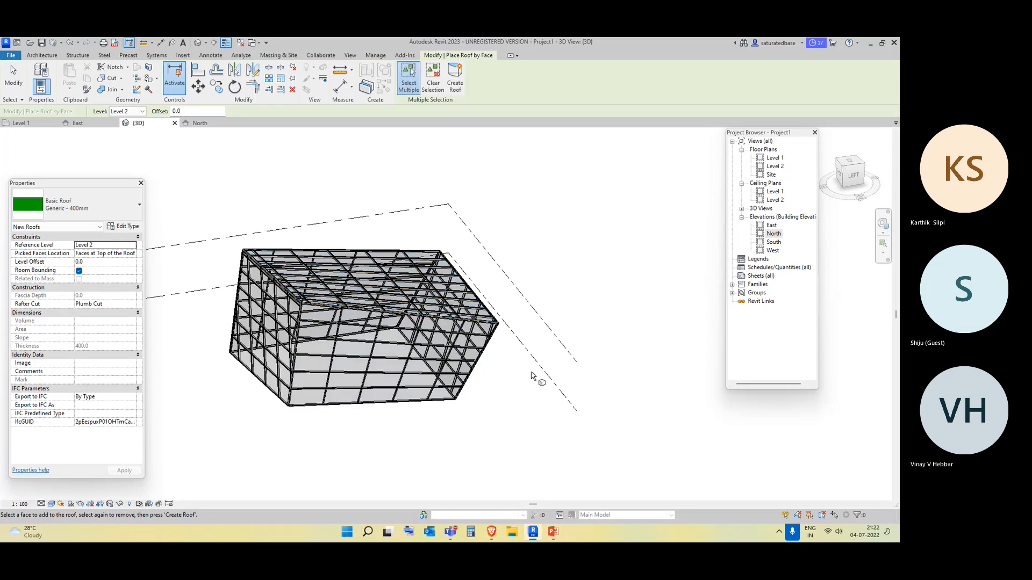
pyautogui.press('Escape')
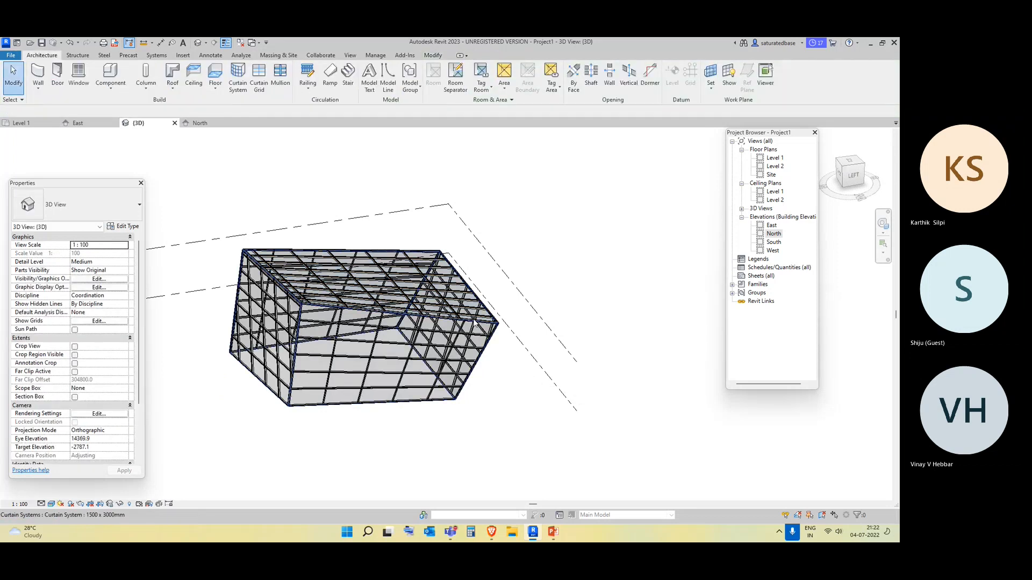
pyautogui.click(475, 321)
pyautogui.click(391, 453)
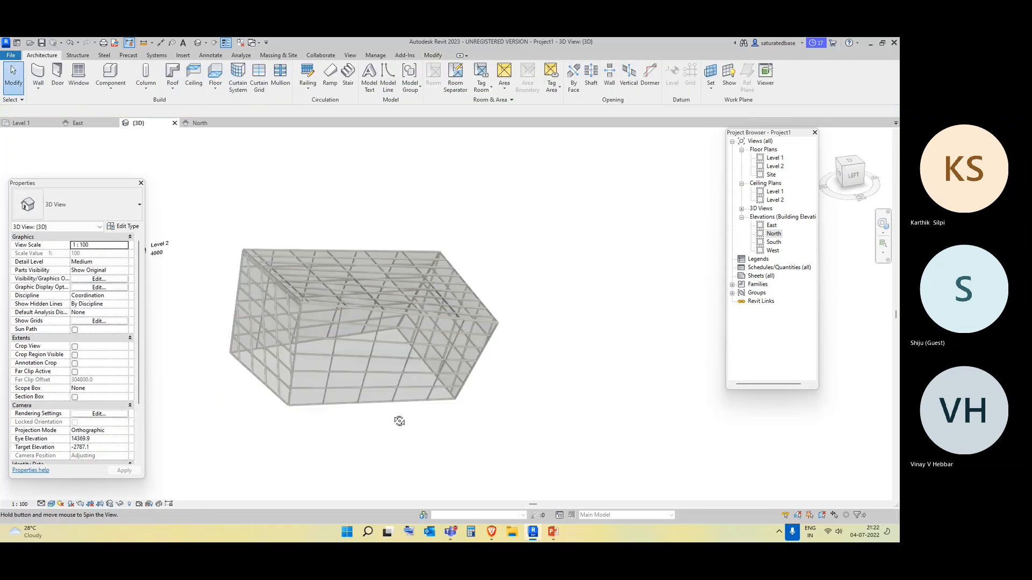
# Hide the Levels annotation category in the 3D view through the Visibility/Graphic Overrides
pyautogui.keyDown('shift'); pyautogui.moveTo(400, 421); pyautogui.dragTo(435, 234, button='middle'); pyautogui.keyUp('shift')
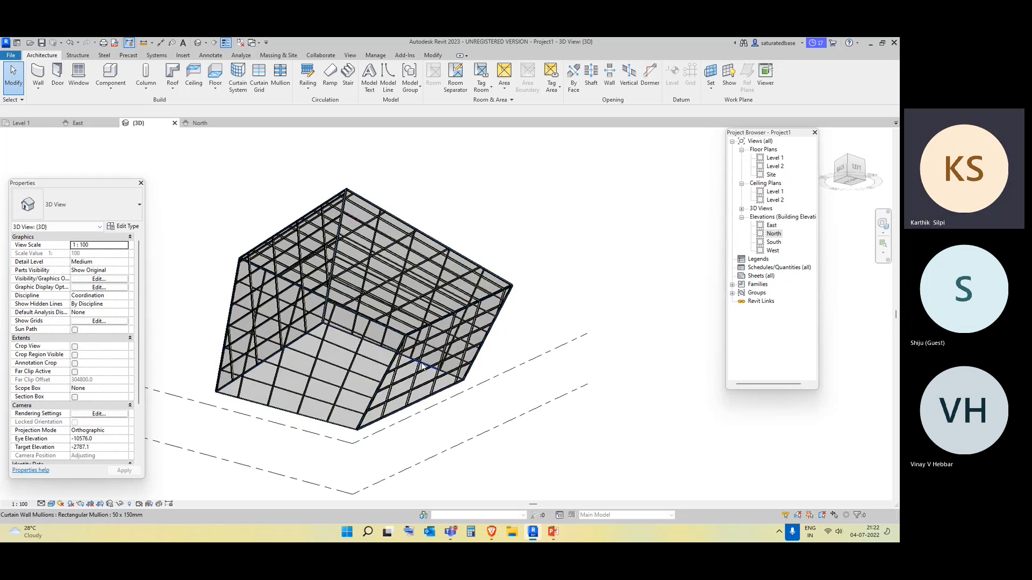
pyautogui.scroll(-2, 394, 281)
pyautogui.keyDown('shift'); pyautogui.moveTo(449, 208); pyautogui.dragTo(437, 408, button='middle'); pyautogui.keyUp('shift')
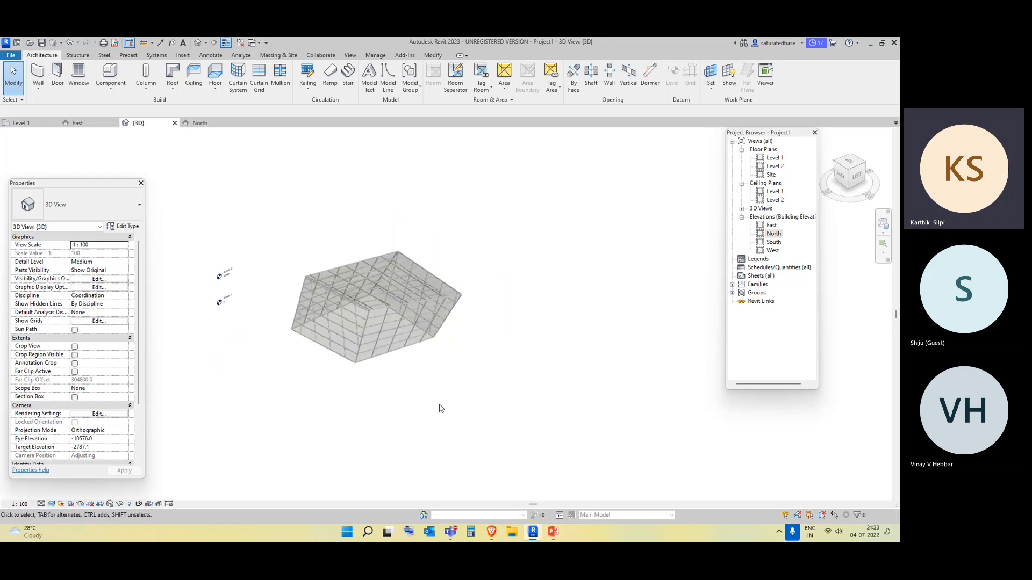
pyautogui.moveTo(349, 397)
pyautogui.mouseDown(button='middle')
pyautogui.moveTo(501, 428)
pyautogui.moveTo(363, 407)
pyautogui.mouseUp(button='middle')
pyautogui.press('v')
pyautogui.press('g')
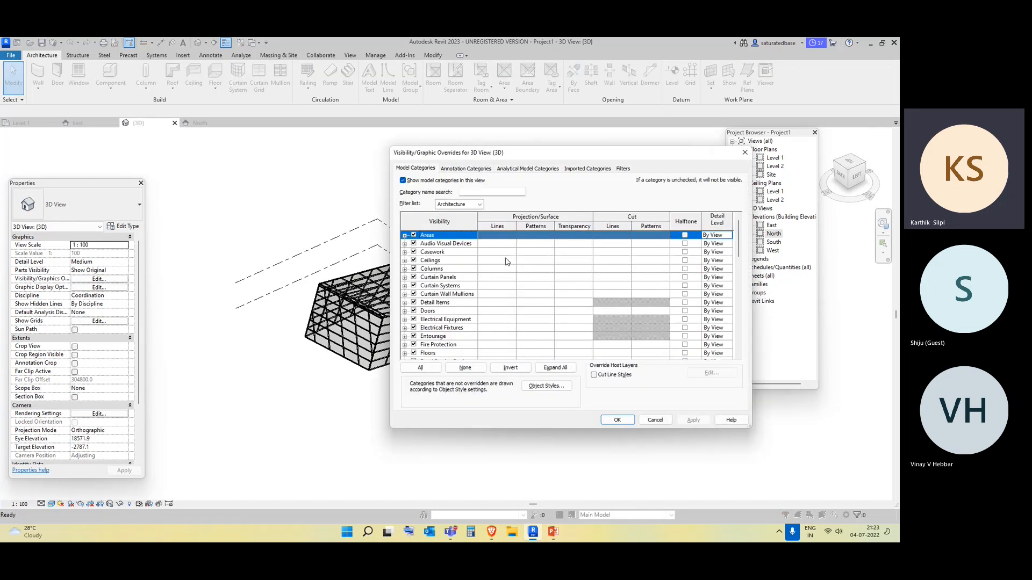
pyautogui.click(468, 169)
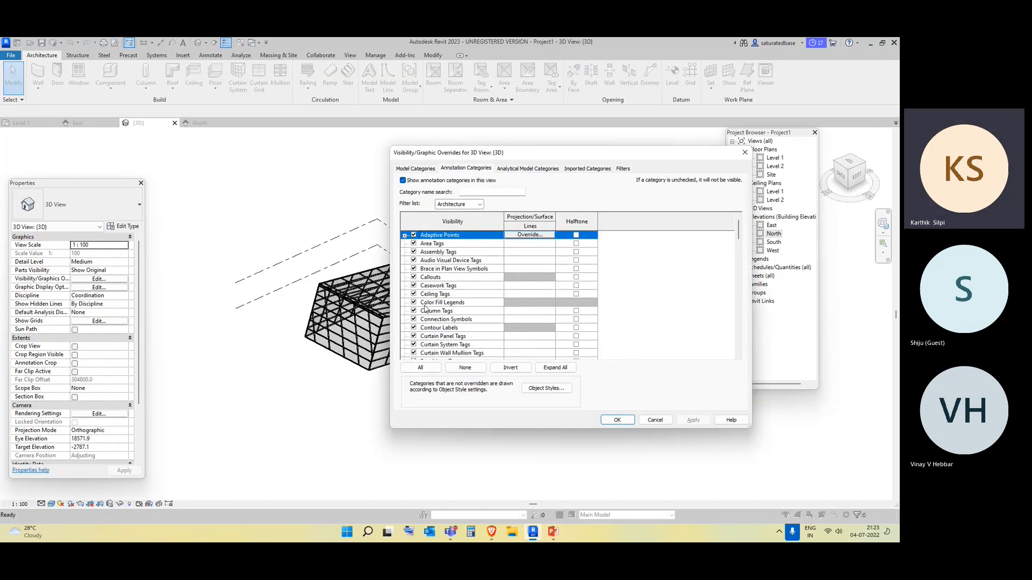
pyautogui.scroll(-10, 424, 308)
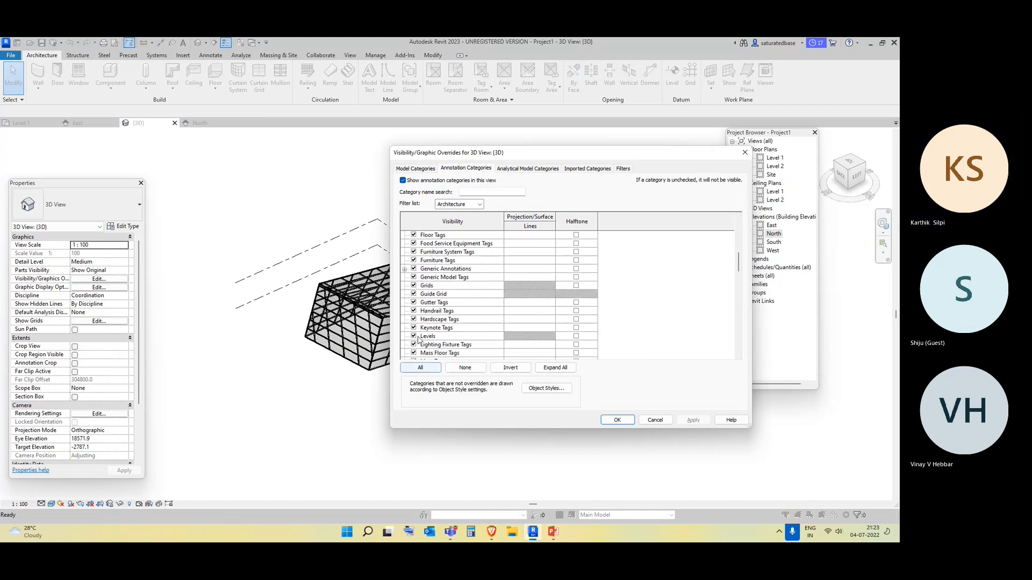
pyautogui.click(415, 336)
pyautogui.click(617, 420)
# Select the whole model, filter the selection down to the Mass category only, and delete the mass
pyautogui.moveTo(656, 486); pyautogui.dragTo(294, 217)
pyautogui.click(446, 78)
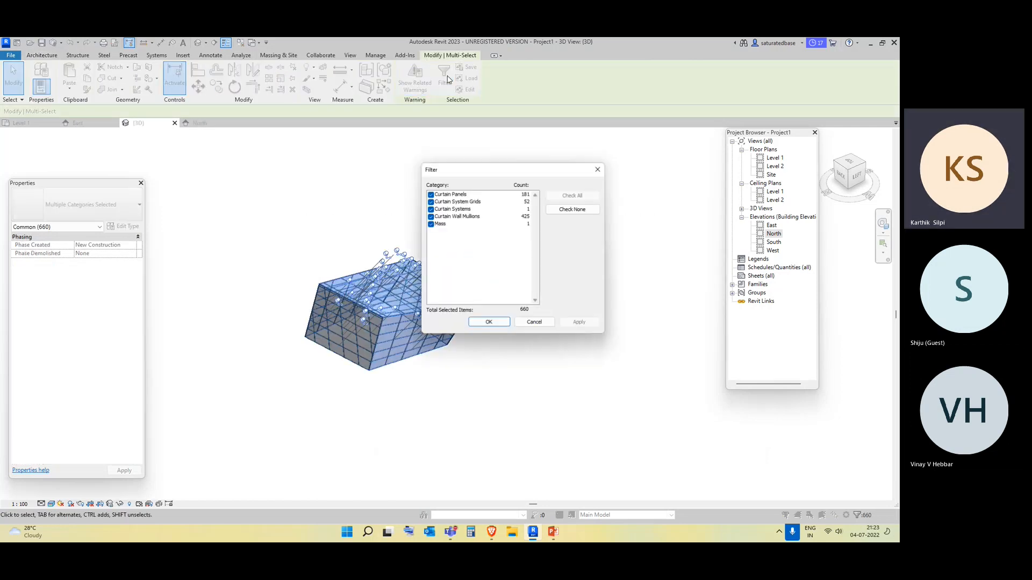
pyautogui.click(430, 224)
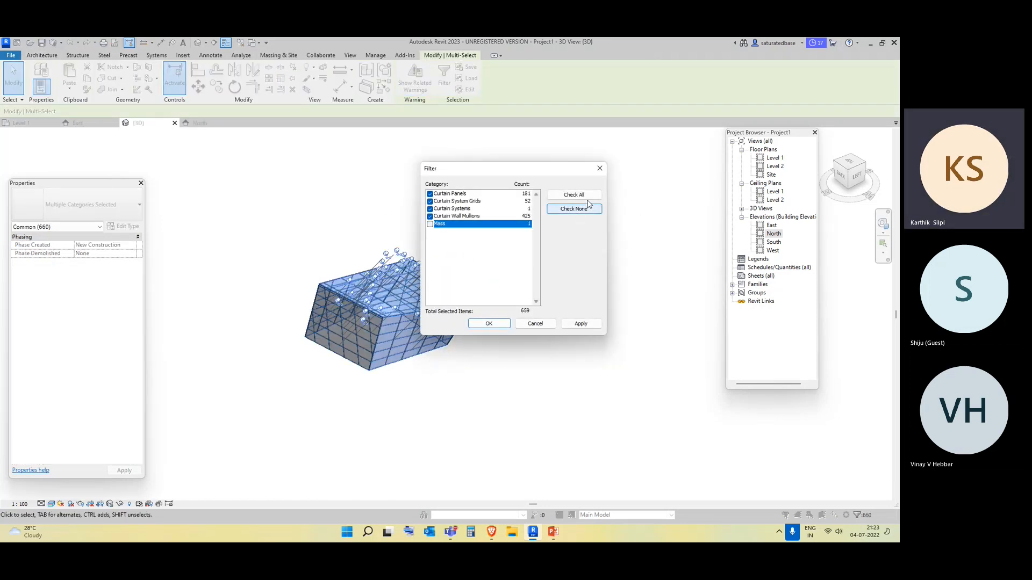
pyautogui.click(569, 196)
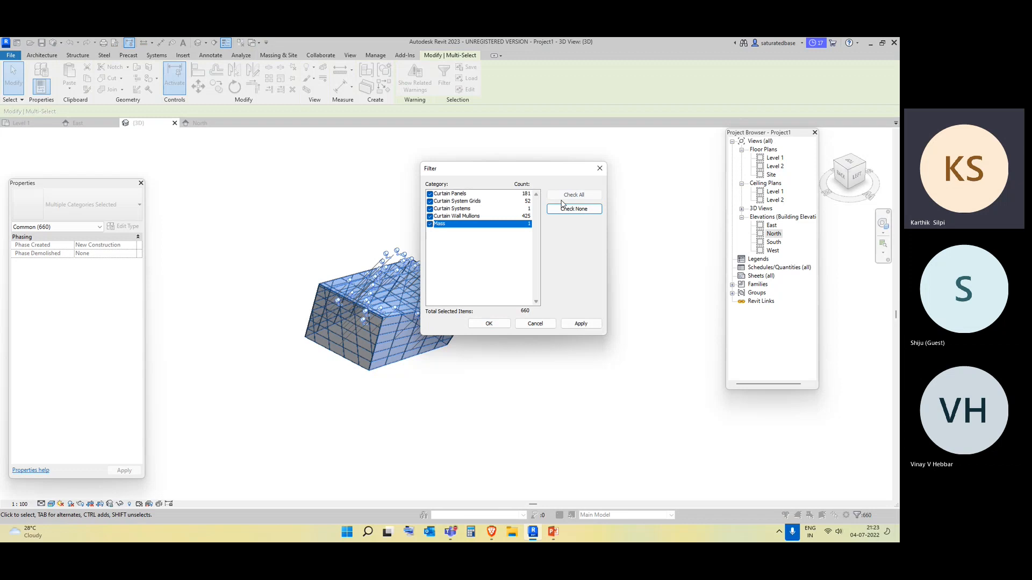
pyautogui.click(430, 224)
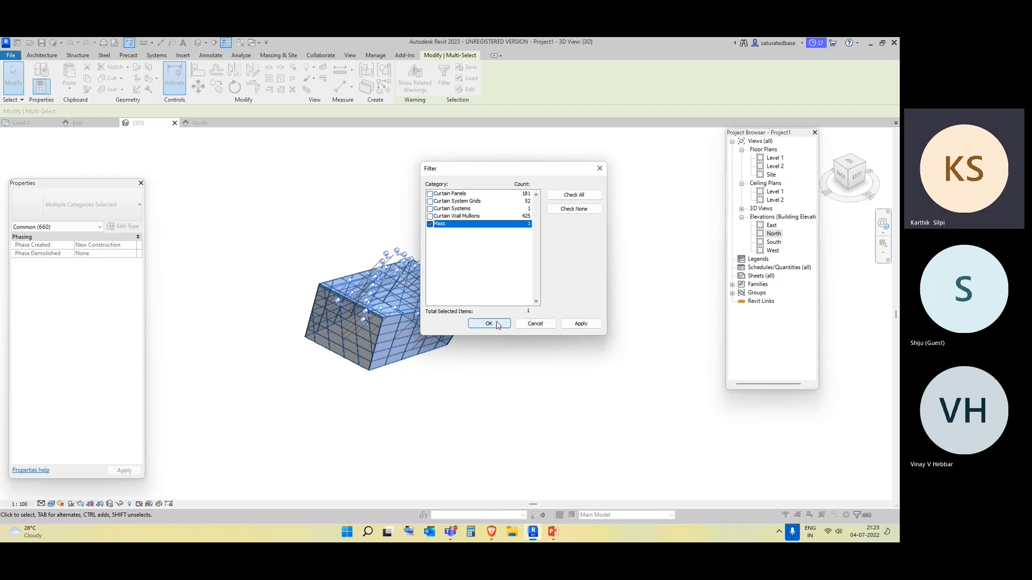
pyautogui.click(580, 324)
pyautogui.click(488, 323)
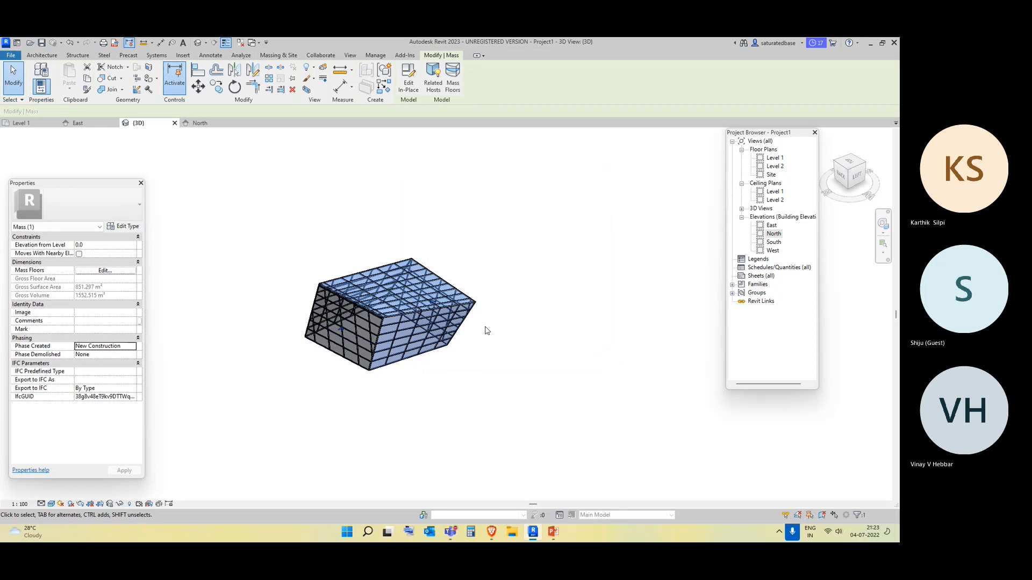
pyautogui.press('Escape')
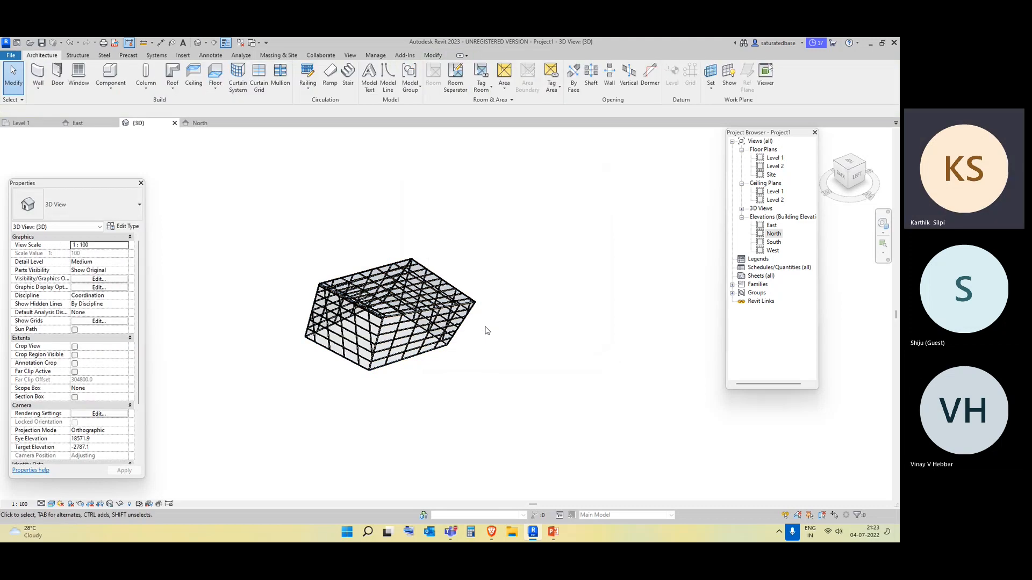
# Examine the curtain system's underside in 3D and its base at Level 1 in the North elevation
pyautogui.keyDown('shift'); pyautogui.moveTo(505, 387); pyautogui.dragTo(457, 283, button='middle'); pyautogui.keyUp('shift')
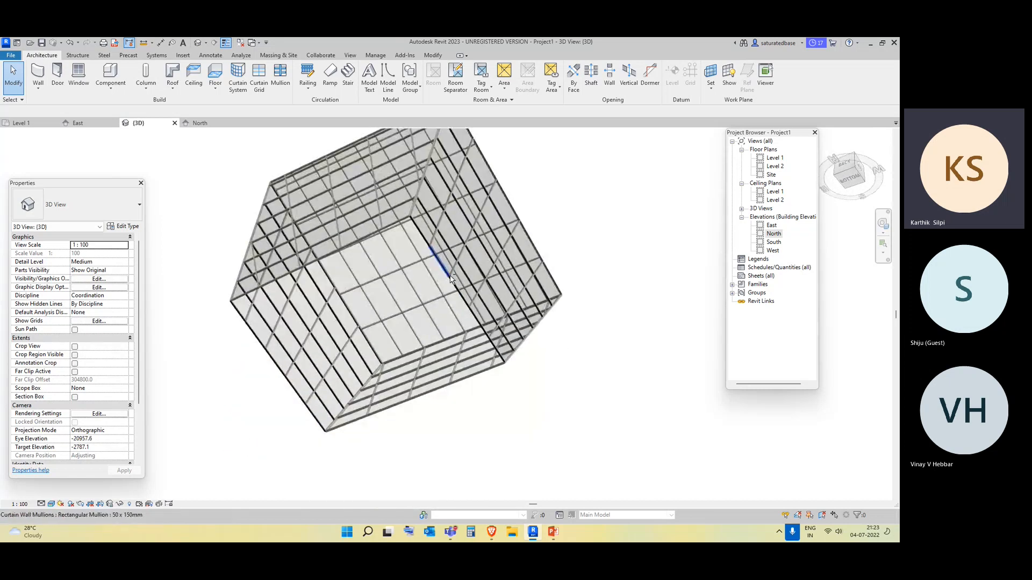
pyautogui.doubleClick(774, 234)
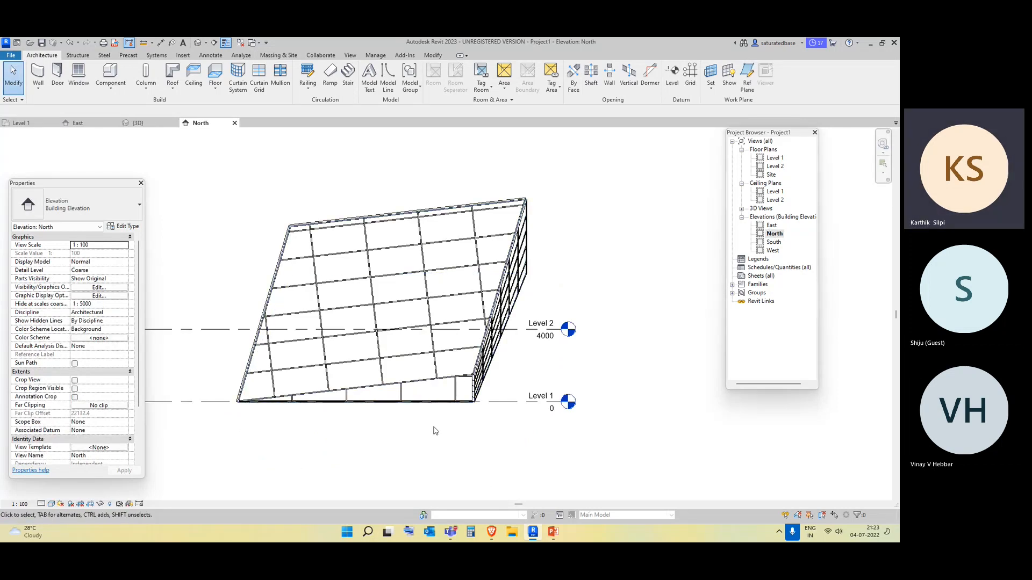
pyautogui.scroll(3, 435, 430)
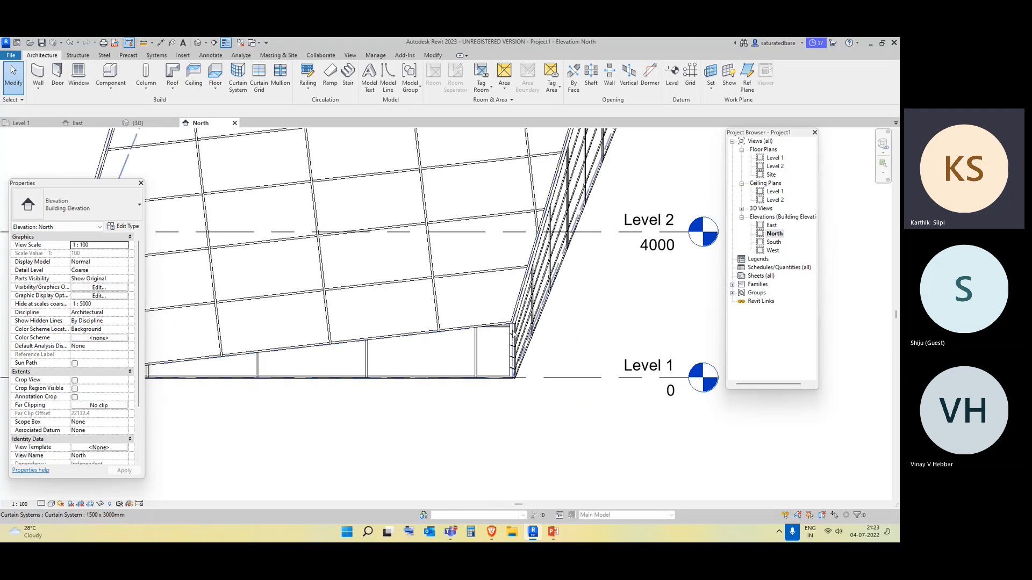
pyautogui.scroll(-2, 514, 330)
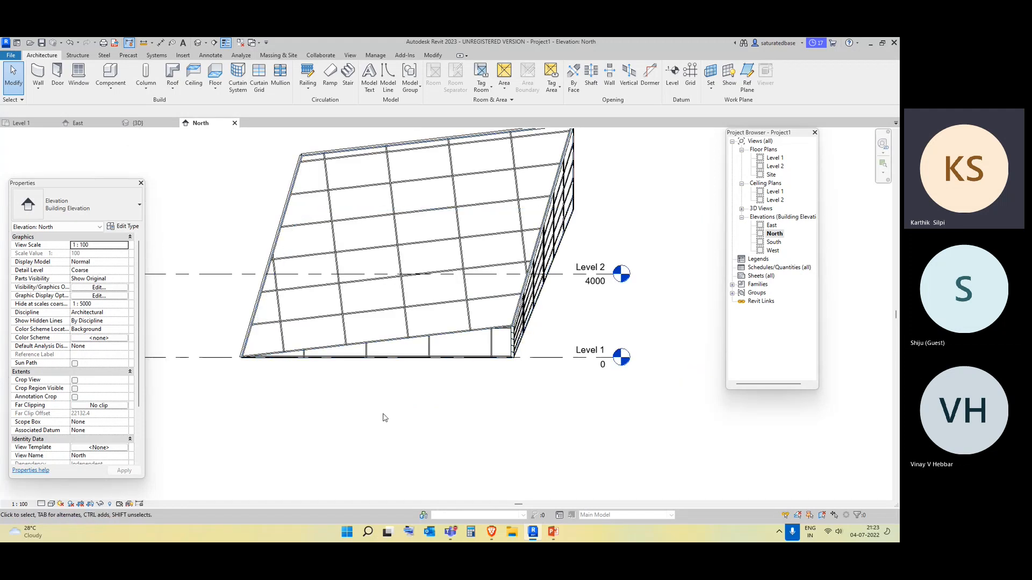
# Create a rectangular Generic 150mm floor of about 245 m² on Level 1, enclosing the curtain system's footprint, and view it in 3D
pyautogui.doubleClick(774, 159)
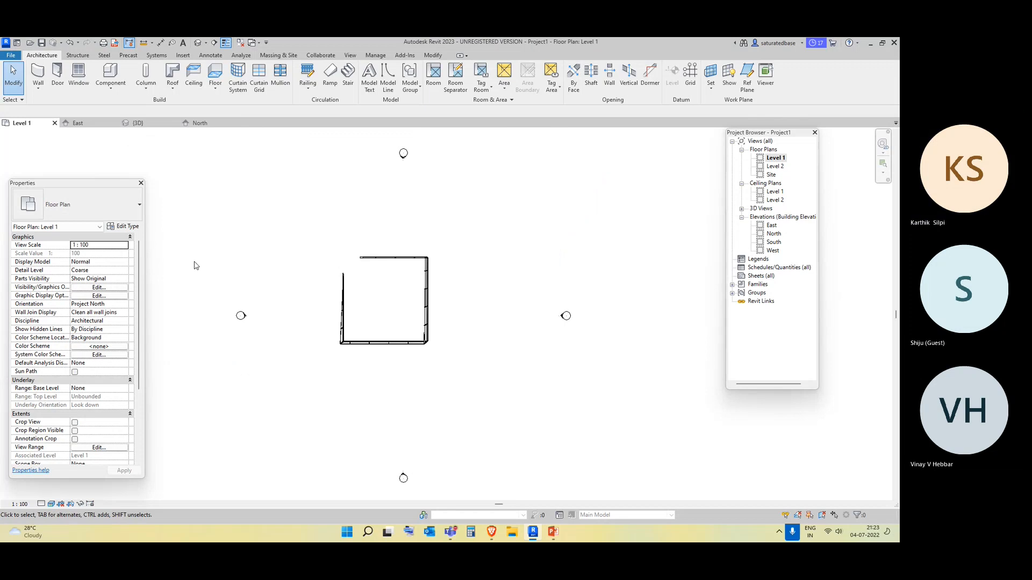
pyautogui.click(216, 87)
pyautogui.click(236, 100)
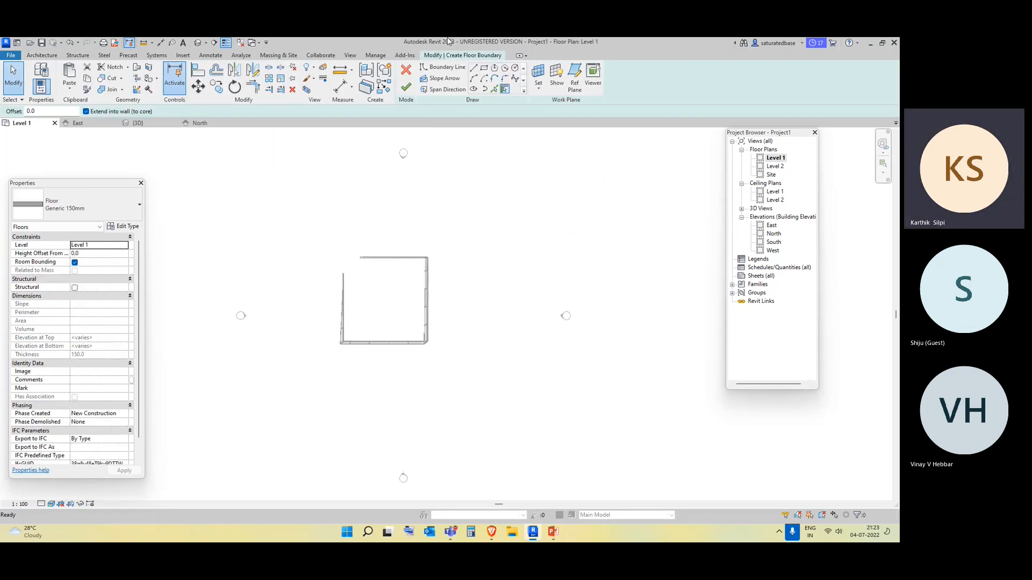
pyautogui.click(484, 68)
pyautogui.scroll(3, 333, 294)
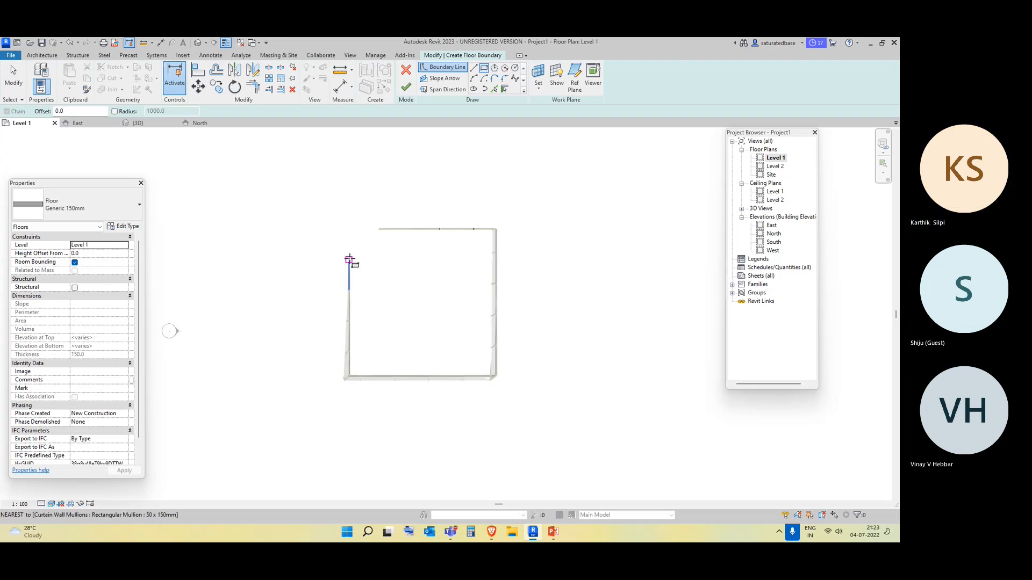
pyautogui.click(334, 218)
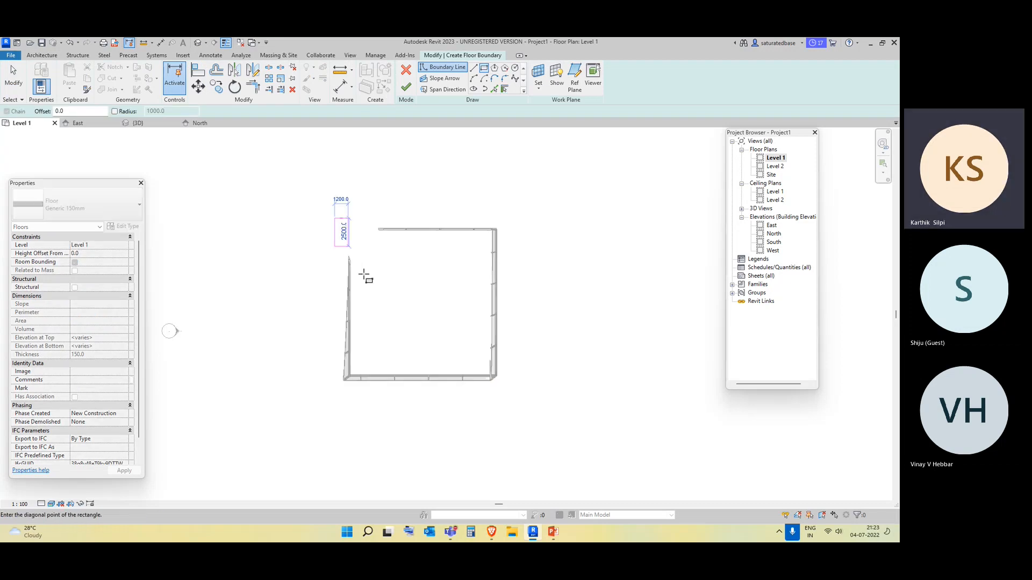
pyautogui.click(511, 396)
pyautogui.click(409, 89)
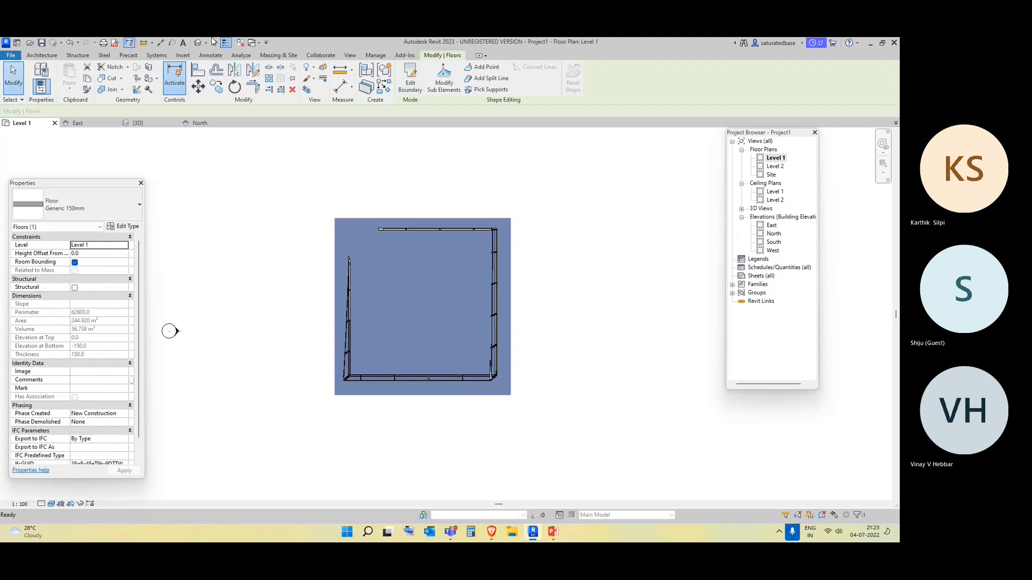
pyautogui.click(197, 43)
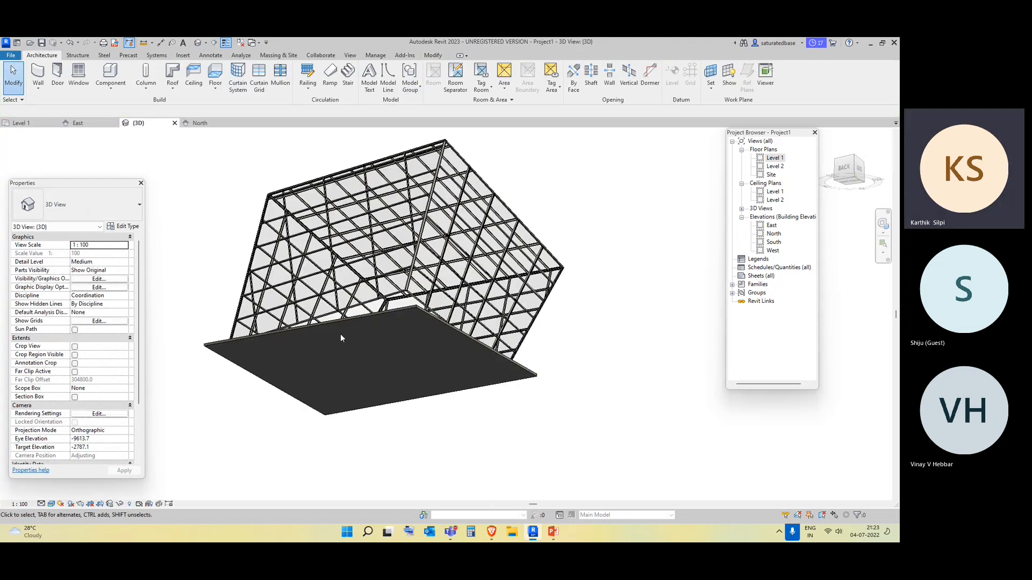
pyautogui.keyDown('shift'); pyautogui.moveTo(340, 334); pyautogui.dragTo(331, 471, button='middle'); pyautogui.keyUp('shift')
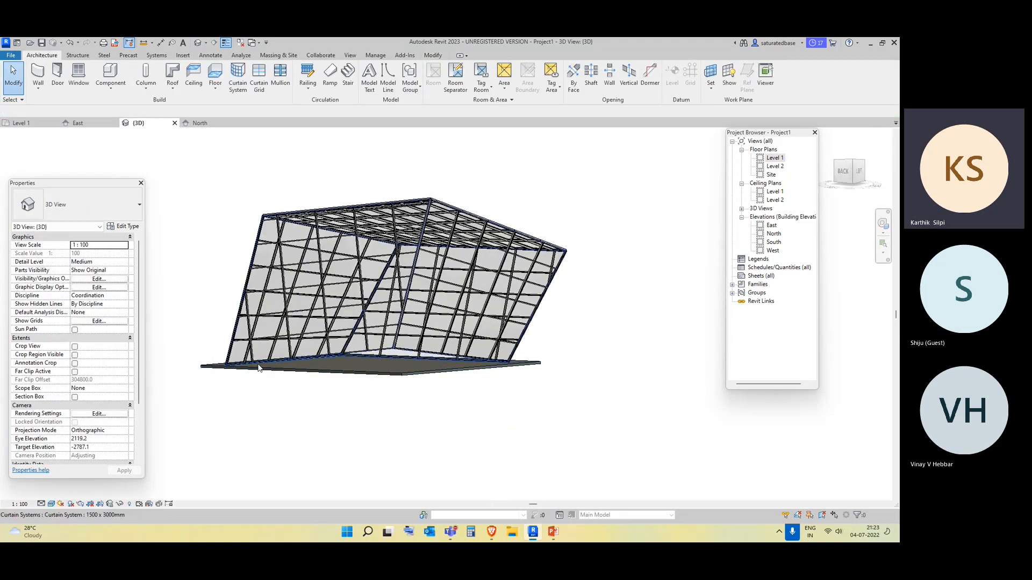
pyautogui.keyDown('shift'); pyautogui.moveTo(534, 401); pyautogui.dragTo(496, 403, button='middle'); pyautogui.keyUp('shift')
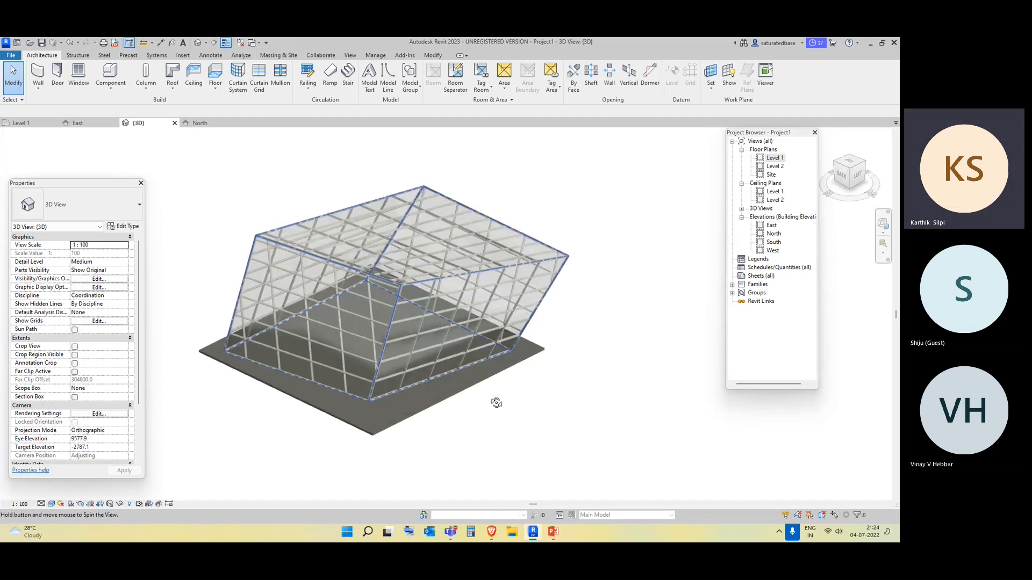
# Examine the curtain system's type properties, including the mullion types available as Grid 1 interior type, and leave them unchanged
pyautogui.click(407, 364)
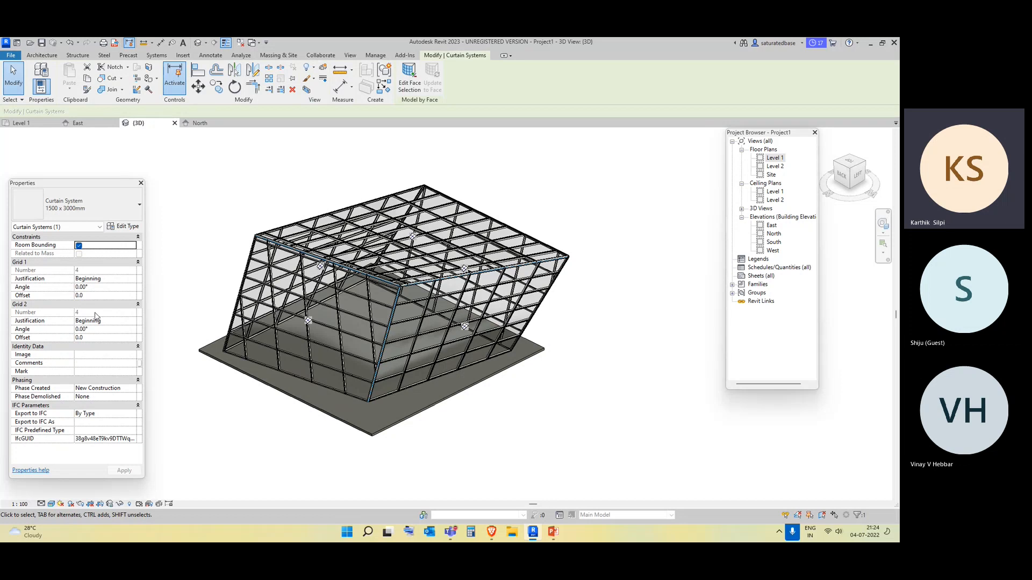
pyautogui.click(131, 229)
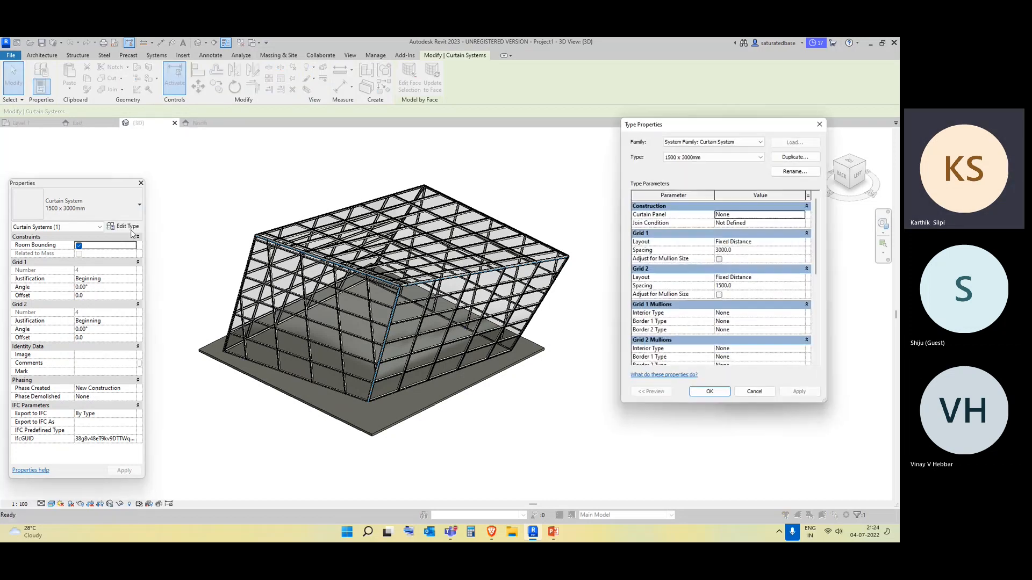
pyautogui.scroll(-5, 646, 278)
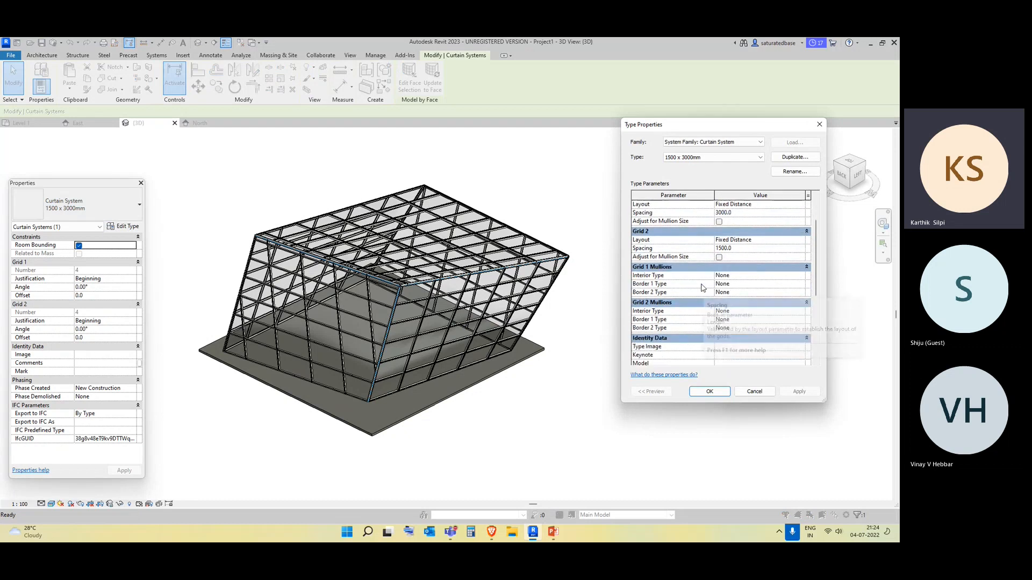
pyautogui.scroll(2, 702, 305)
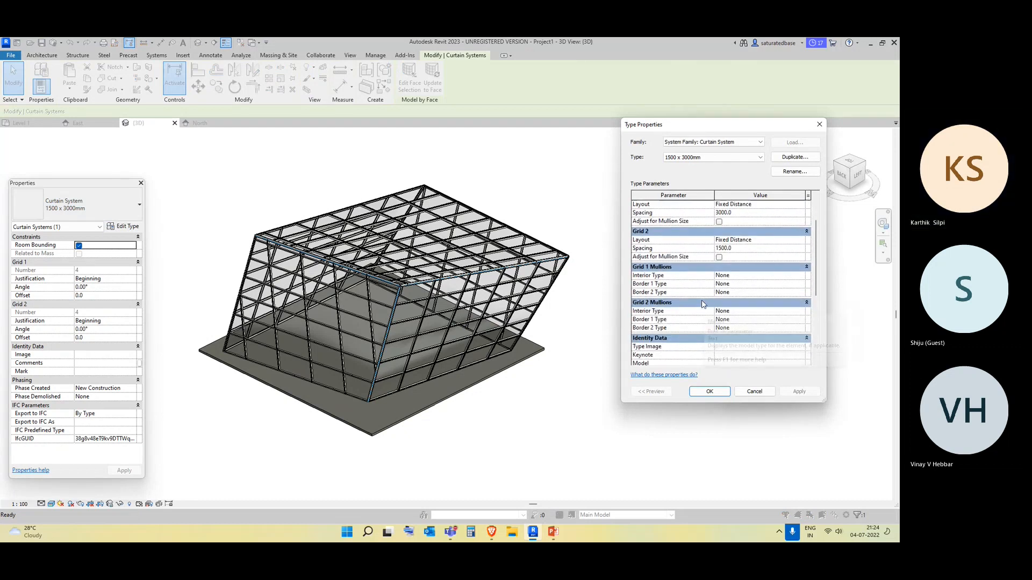
pyautogui.scroll(-3, 701, 301)
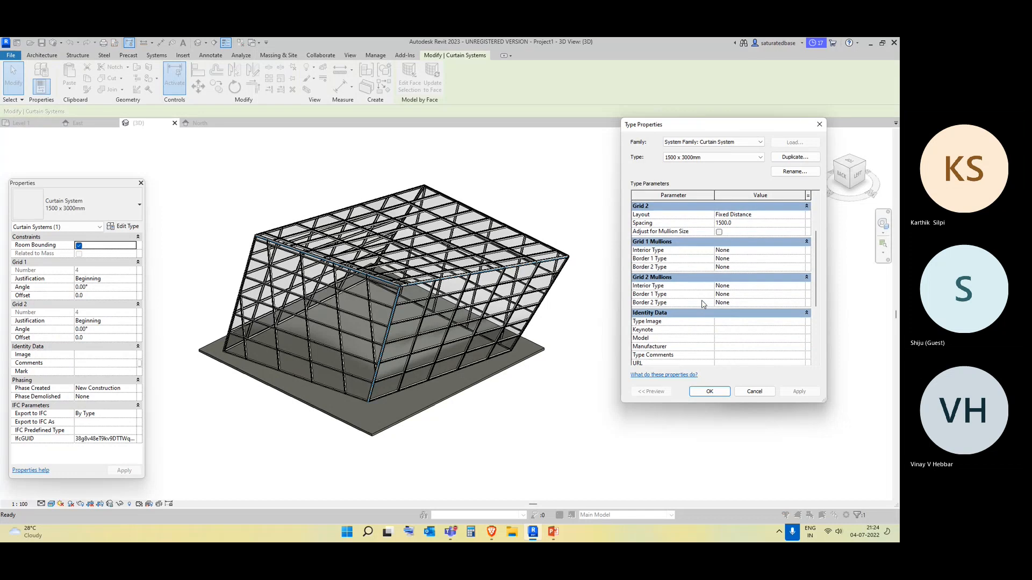
pyautogui.click(762, 215)
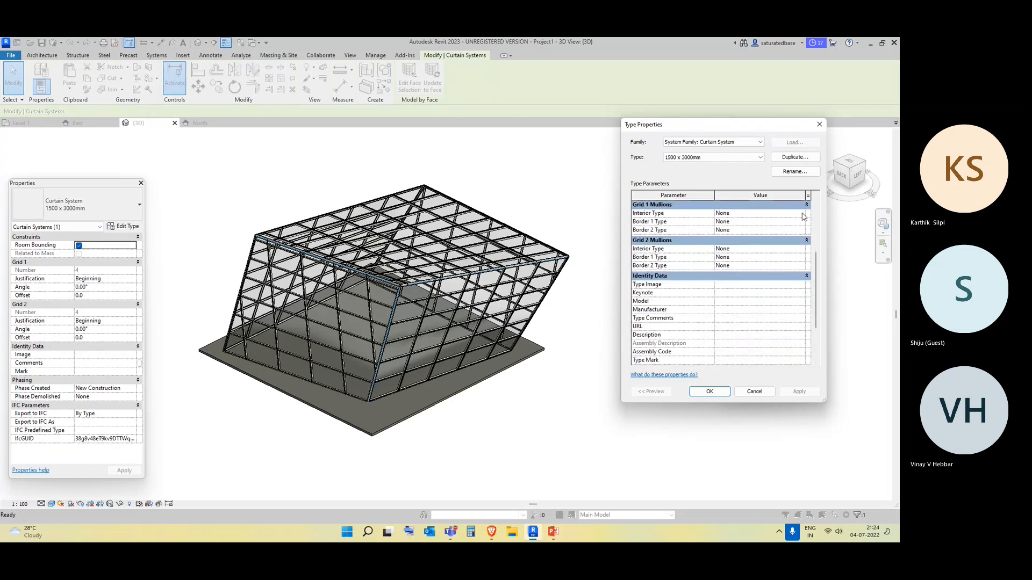
pyautogui.click(801, 213)
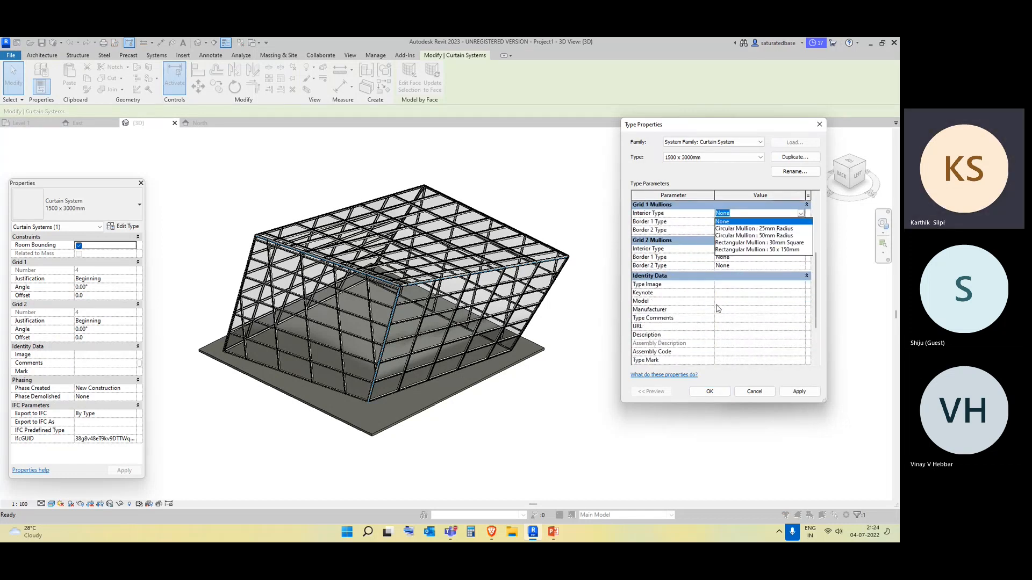
pyautogui.scroll(4, 694, 277)
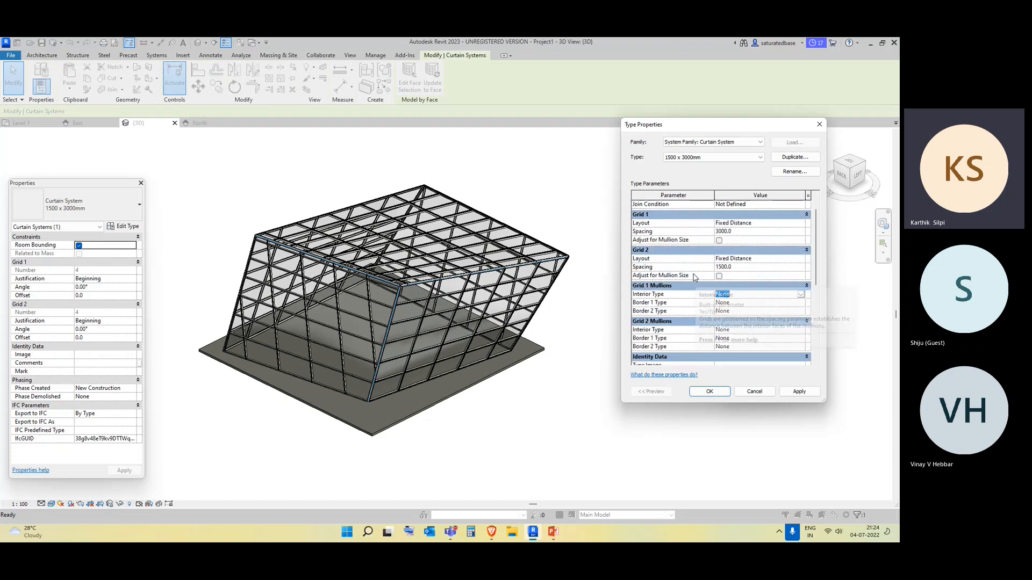
pyautogui.scroll(2, 693, 277)
pyautogui.click(818, 125)
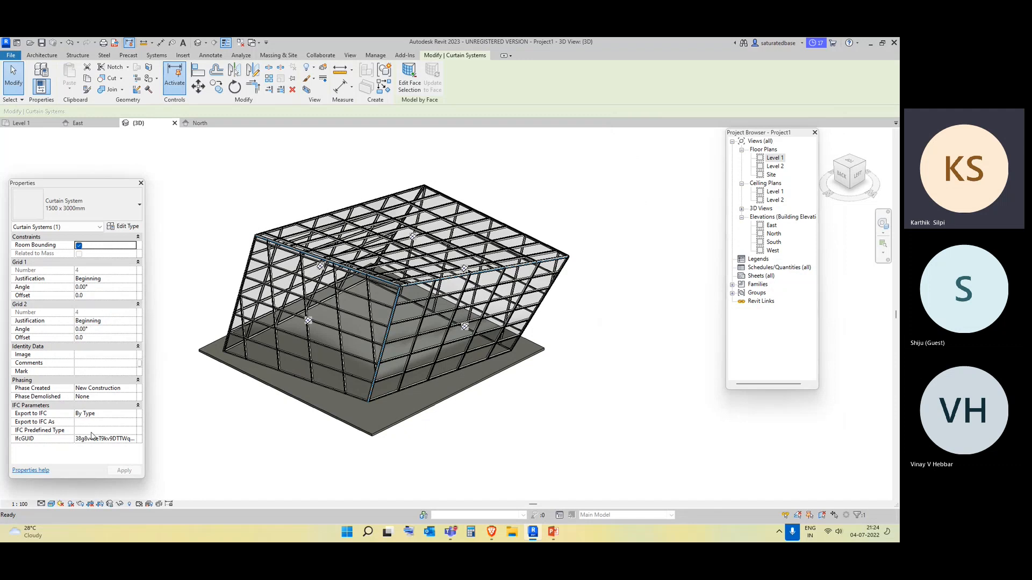
# Review the Grid 1 layout options in the curtain system's type properties and the list of available curtain system types
pyautogui.click(132, 226)
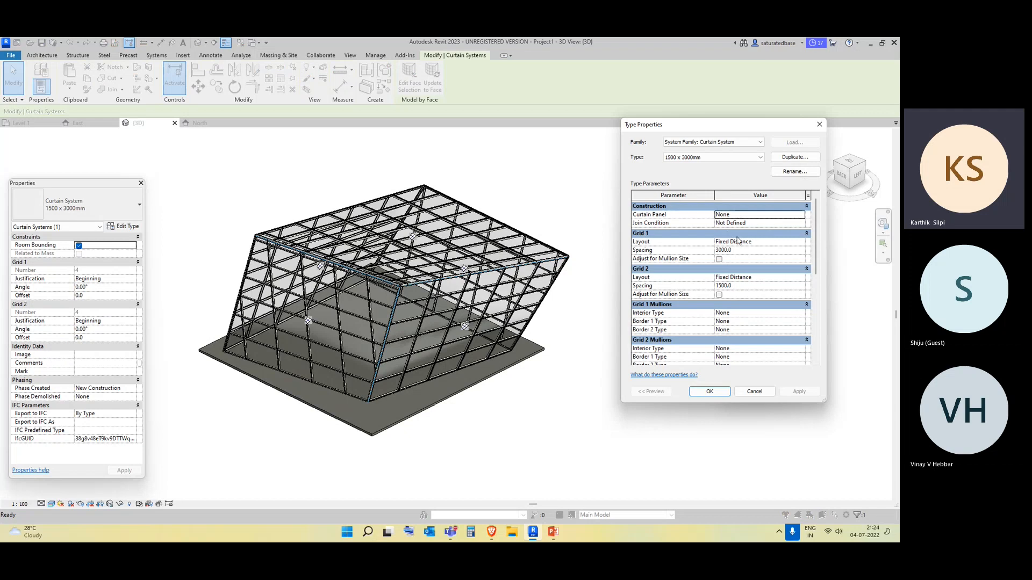
pyautogui.click(765, 246)
pyautogui.click(801, 245)
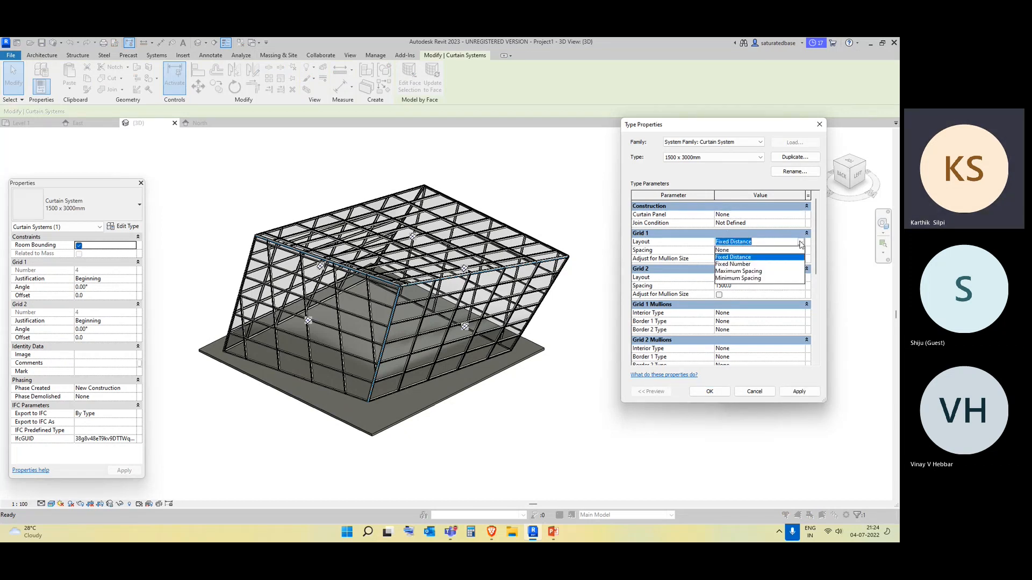
pyautogui.click(720, 257)
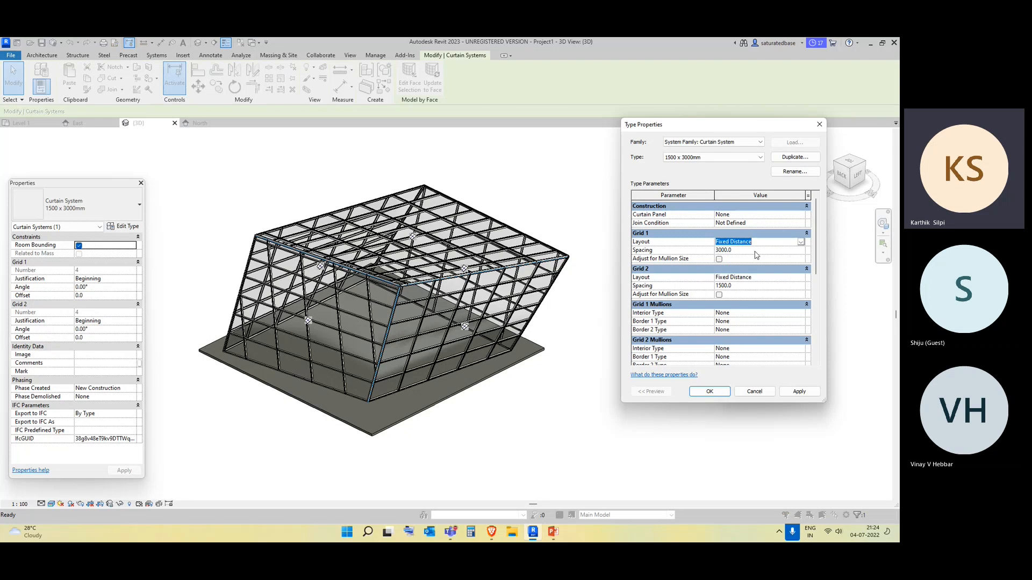
pyautogui.scroll(-1, 750, 279)
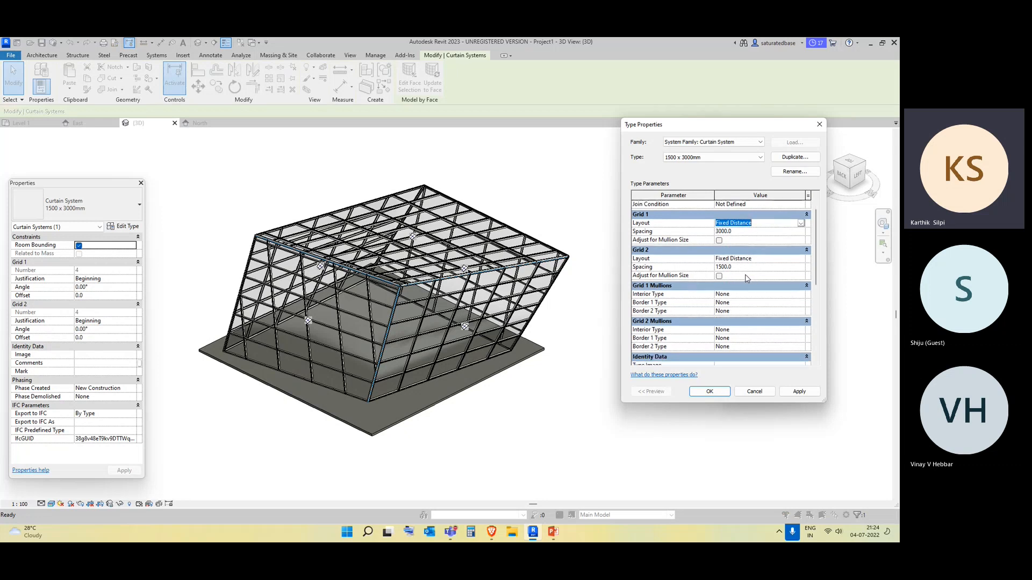
pyautogui.scroll(-4, 738, 283)
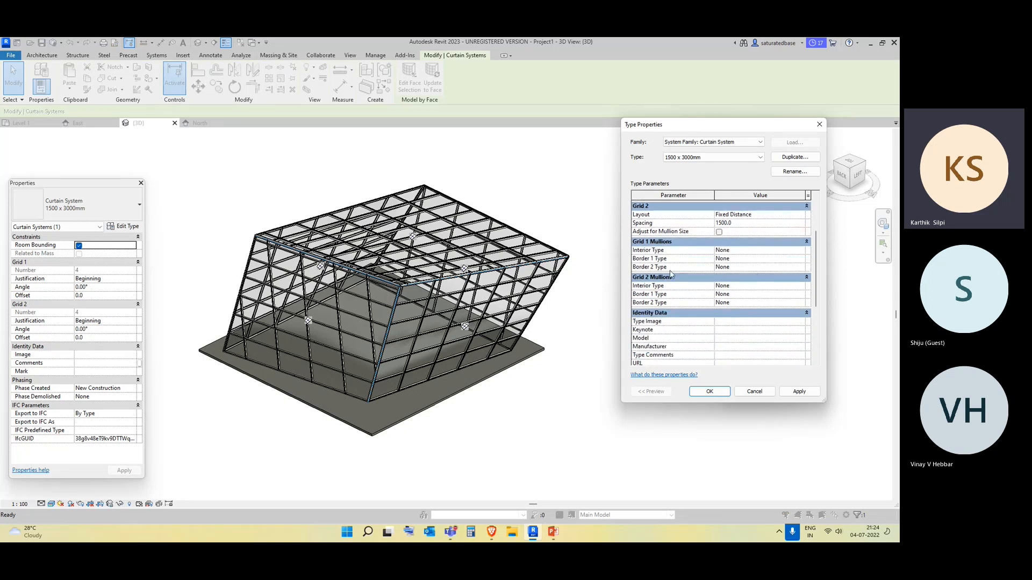
pyautogui.scroll(-2, 729, 256)
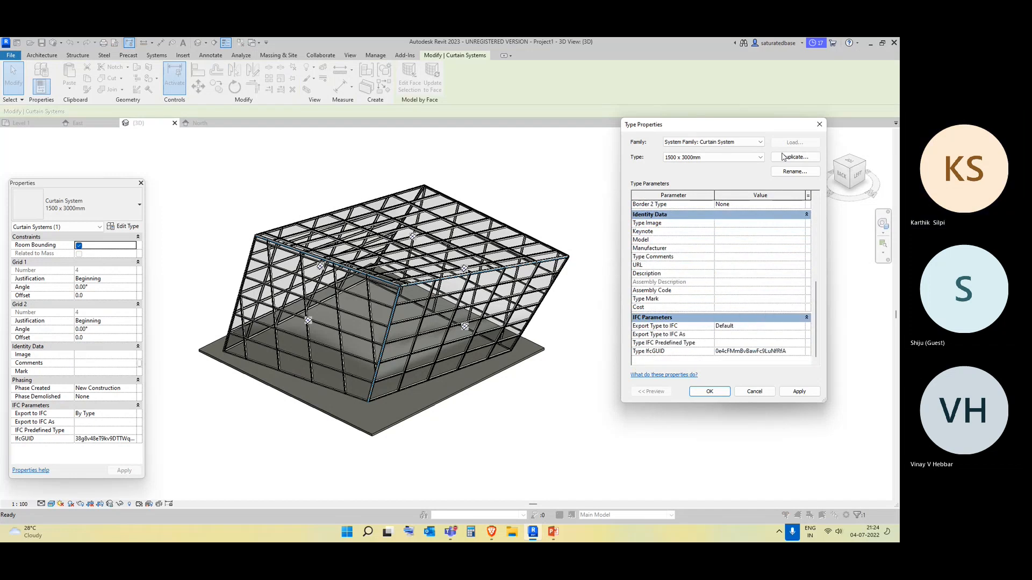
pyautogui.click(819, 125)
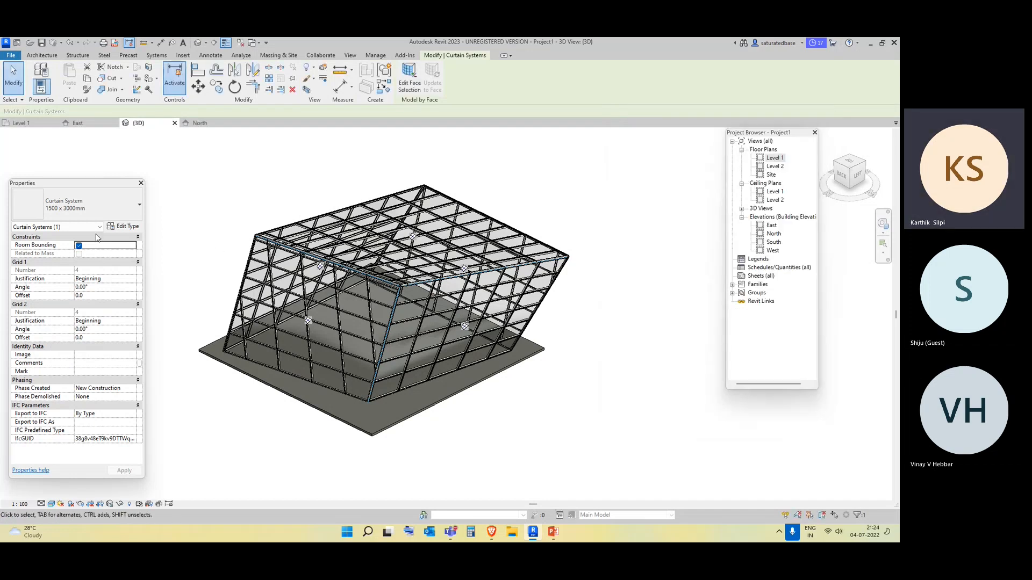
pyautogui.click(104, 200)
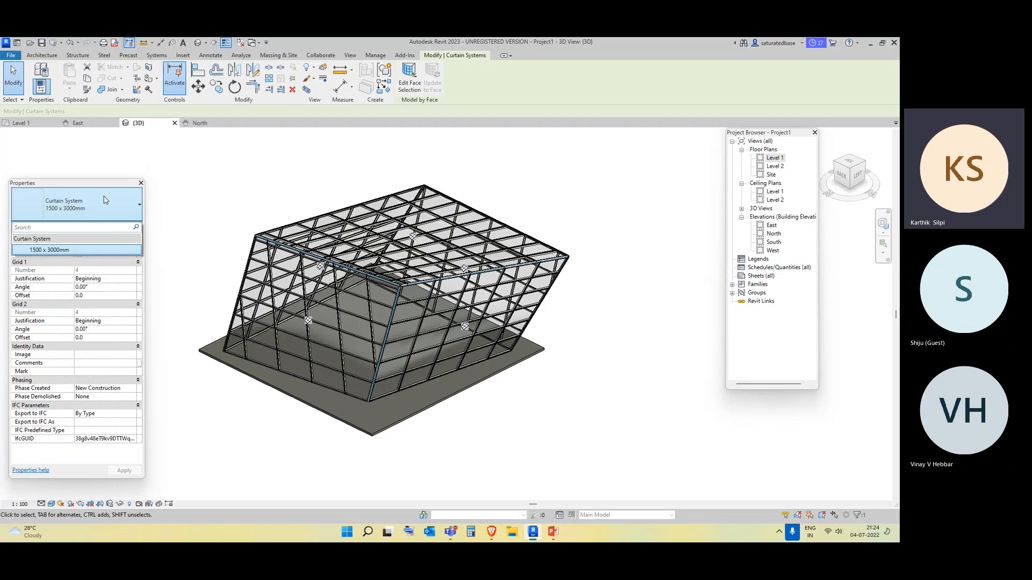
# Leave the curtain system type unchanged, deselect the system and open the Level 1 floor plan
pyautogui.click(104, 200)
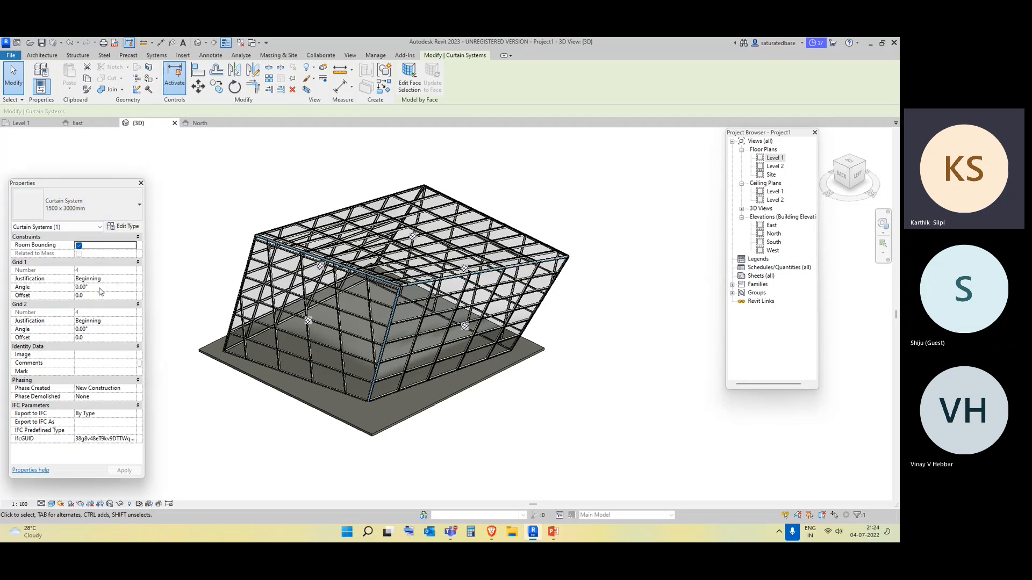
pyautogui.click(266, 471)
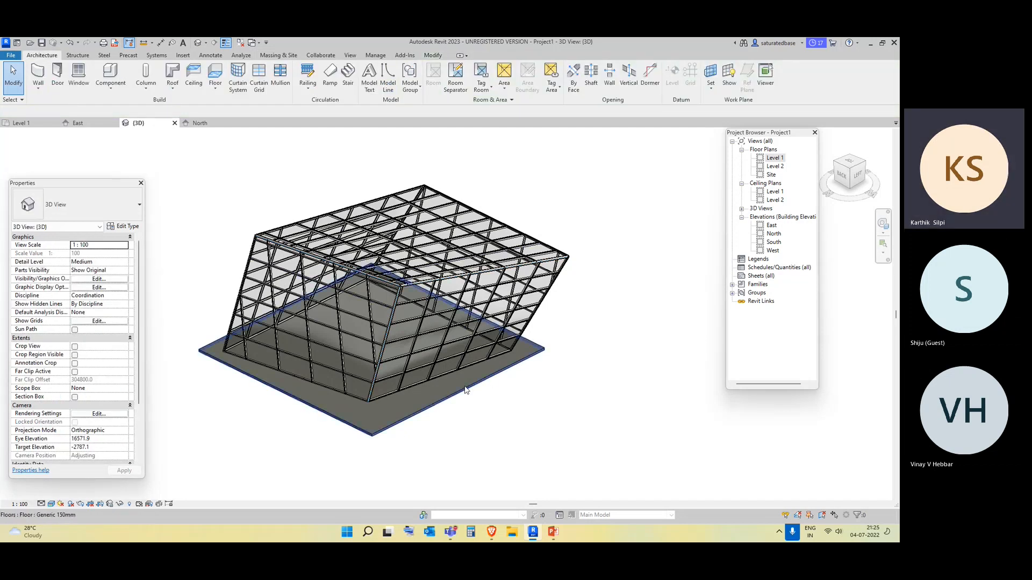
pyautogui.keyDown('shift'); pyautogui.moveTo(465, 390); pyautogui.dragTo(340, 310, button='middle'); pyautogui.keyUp('shift')
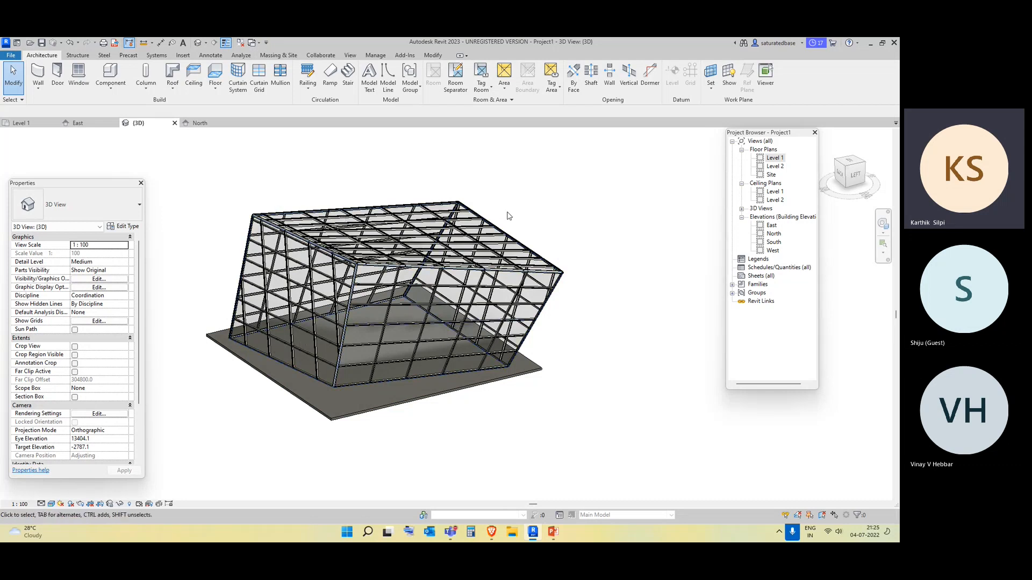
pyautogui.doubleClick(774, 158)
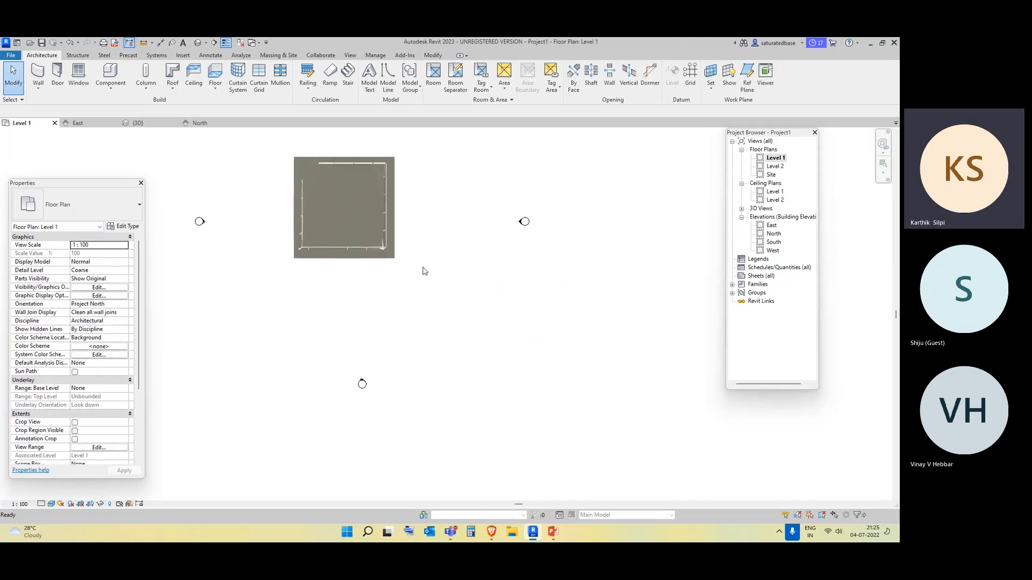
pyautogui.click(276, 55)
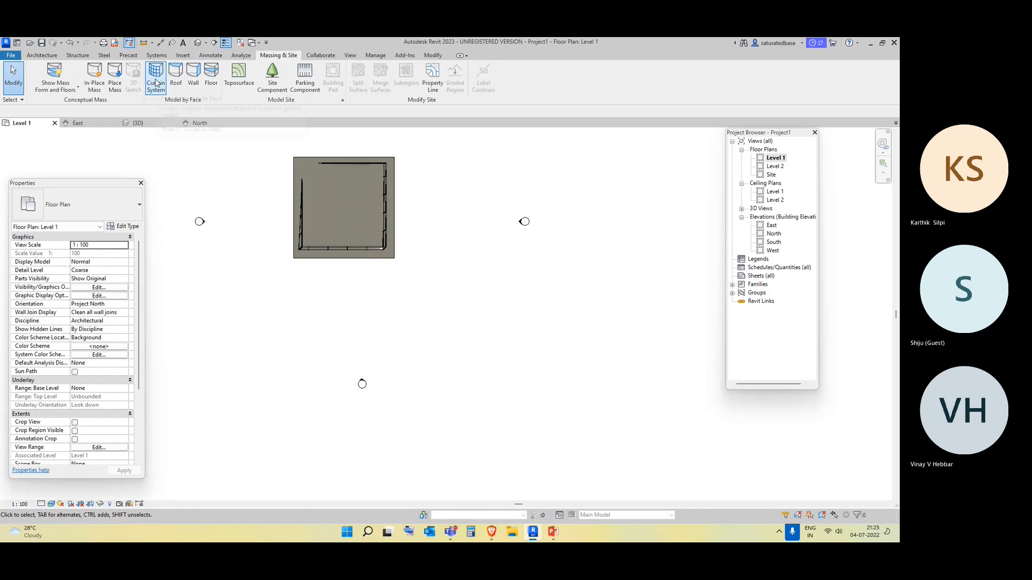
pyautogui.click(94, 78)
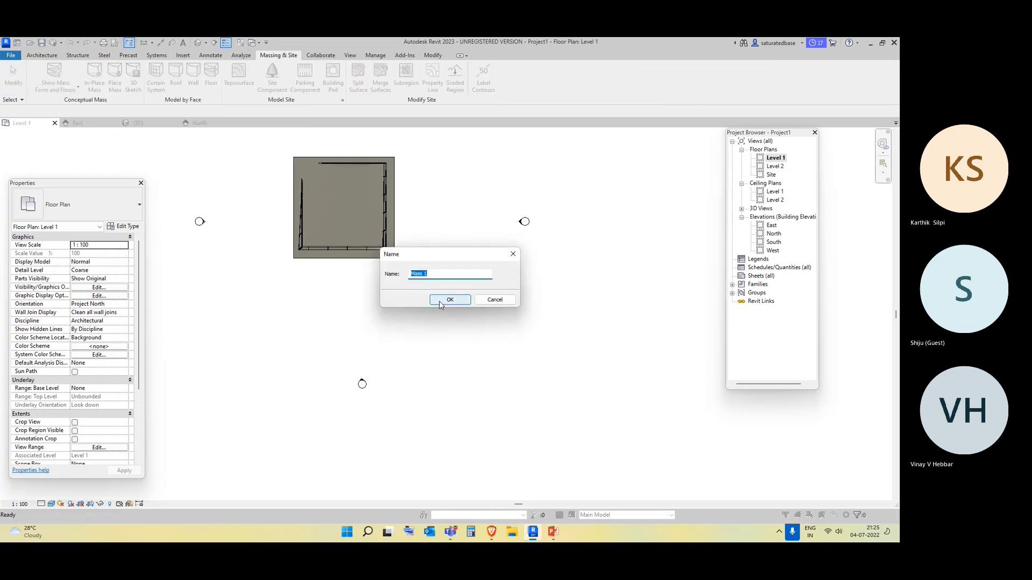
pyautogui.click(440, 300)
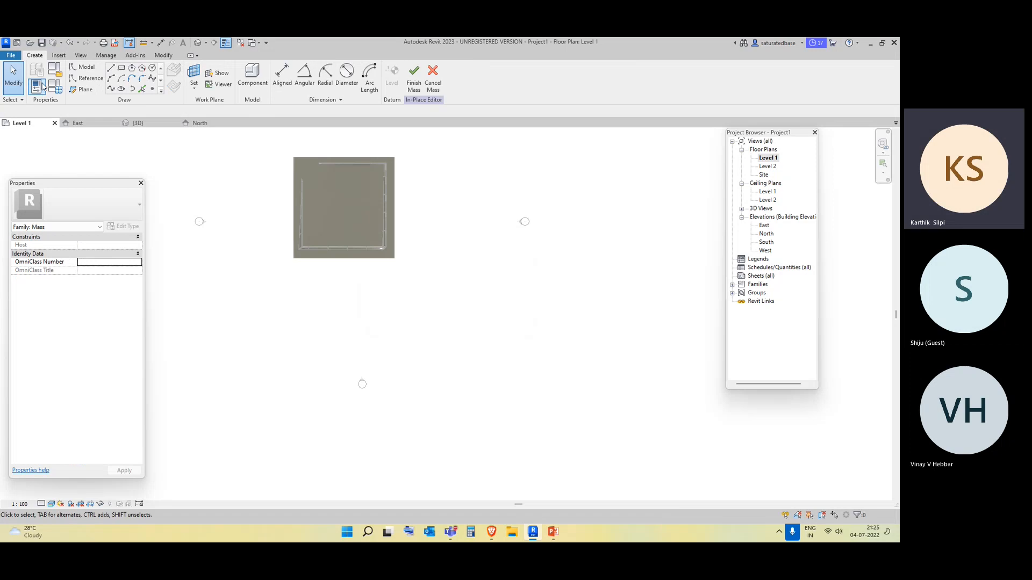
pyautogui.click(122, 67)
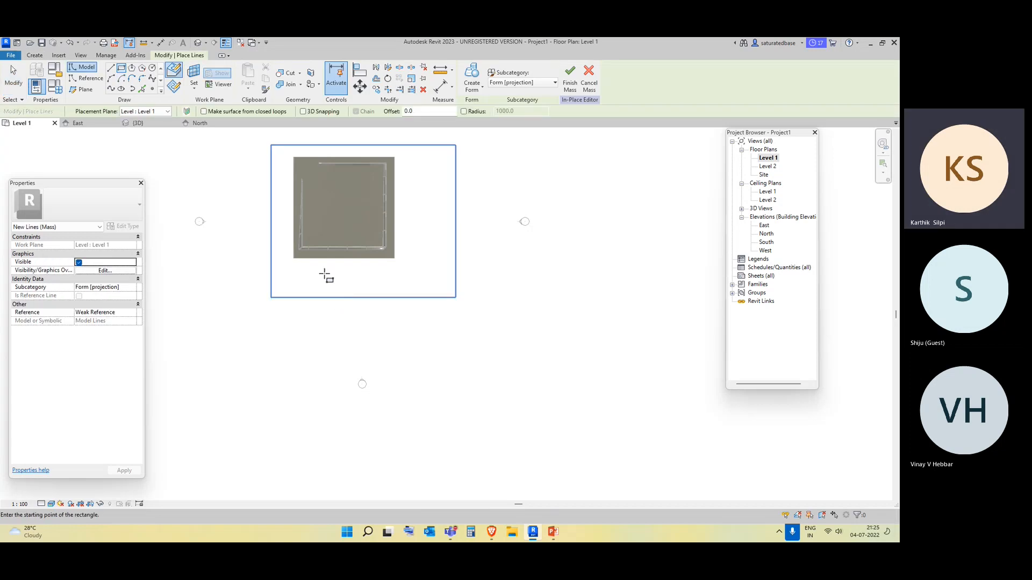
pyautogui.click(322, 273)
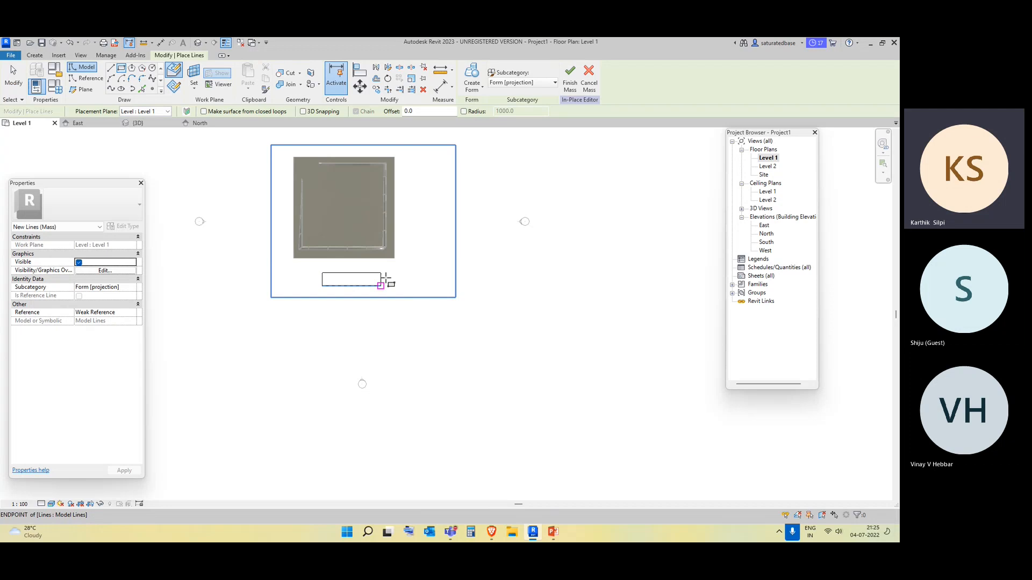
pyautogui.click(386, 278)
pyautogui.press('Escape')
pyautogui.press('Escape')
pyautogui.click(376, 287)
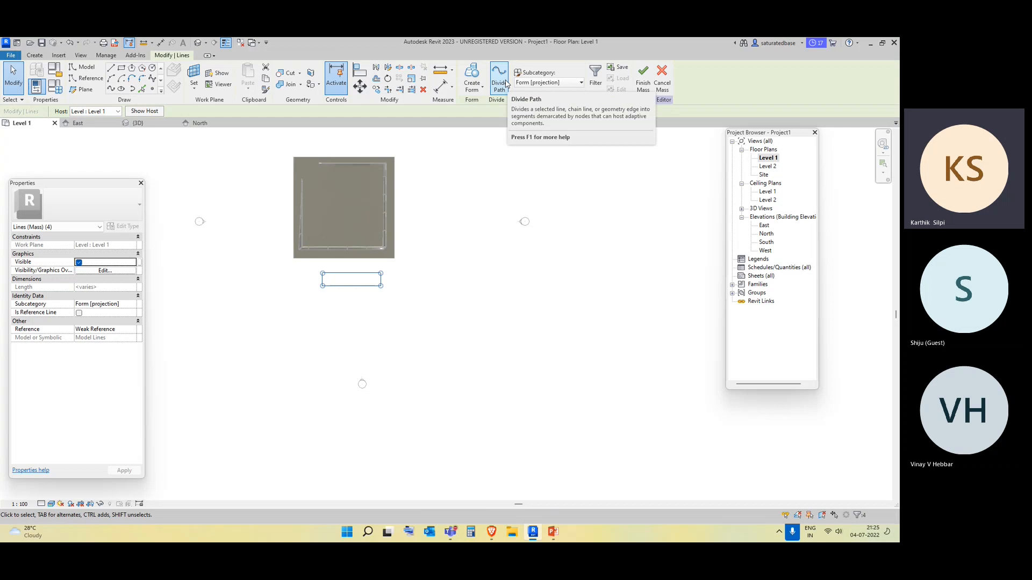
pyautogui.click(470, 87)
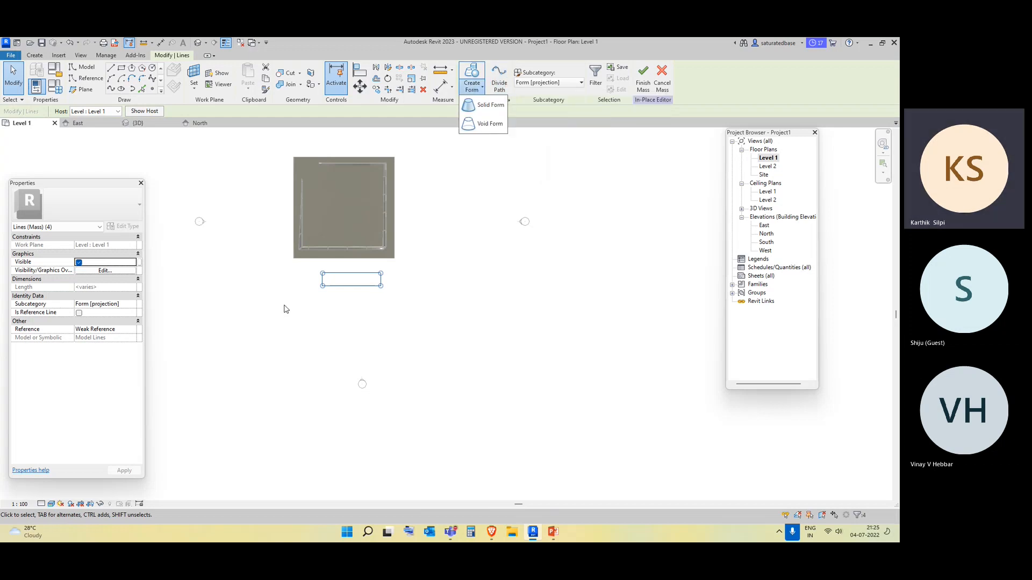
pyautogui.click(479, 107)
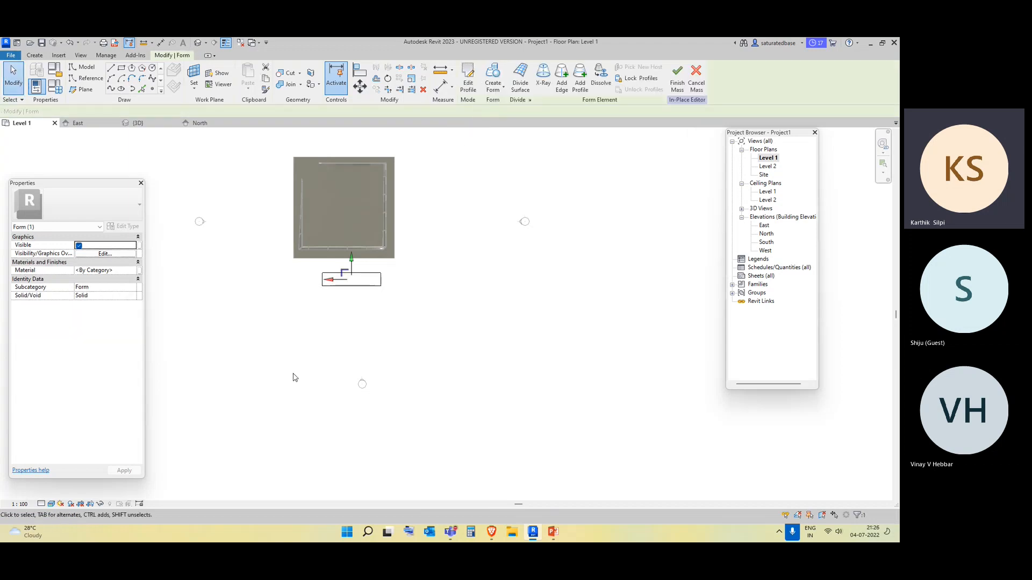
pyautogui.click(300, 341)
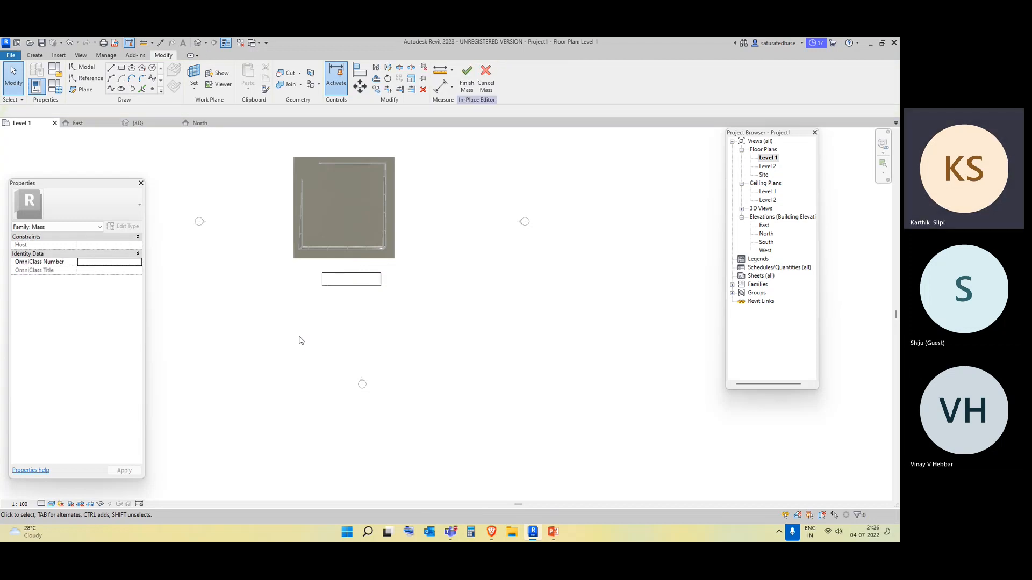
pyautogui.click(478, 85)
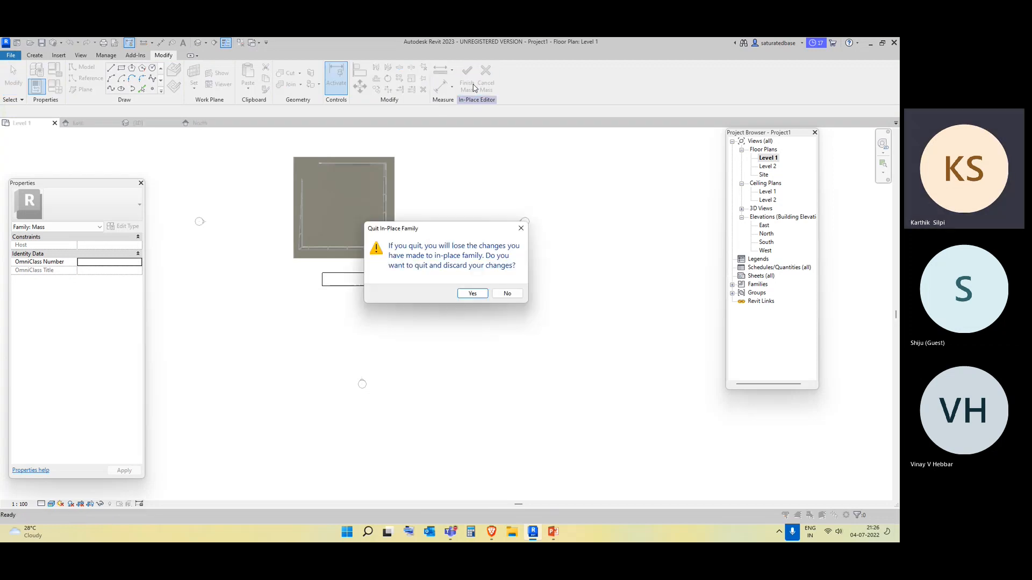
pyautogui.click(472, 293)
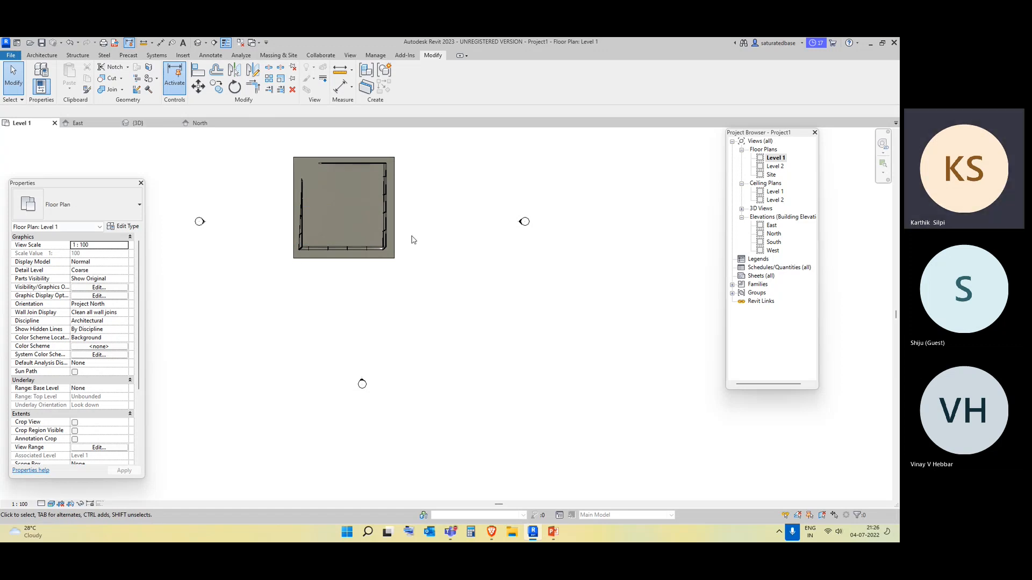
pyautogui.moveTo(413, 240); pyautogui.dragTo(438, 343, button='middle')
pyautogui.moveTo(438, 343); pyautogui.dragTo(267, 177)
pyautogui.click(511, 322)
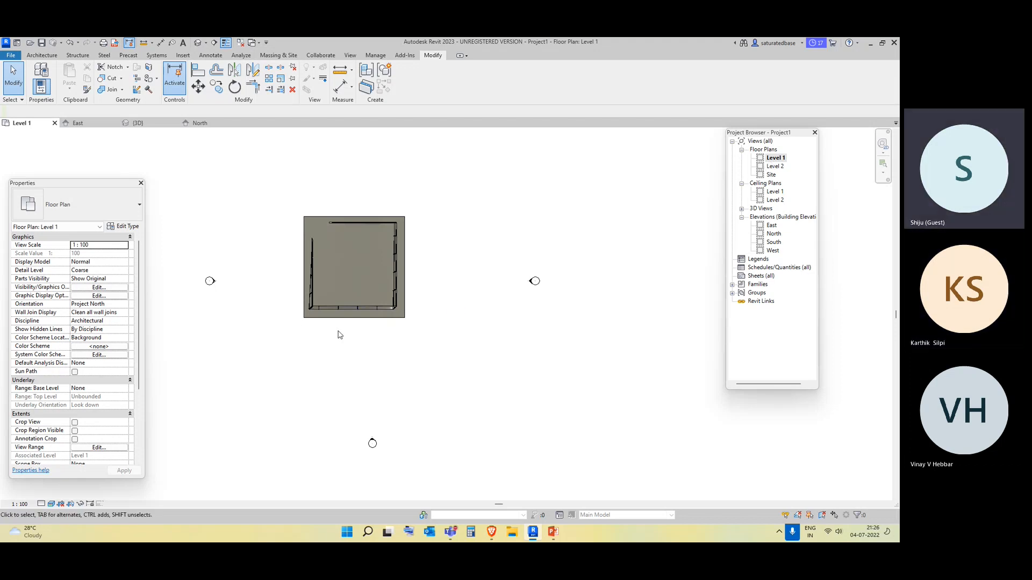
pyautogui.scroll(3, 338, 334)
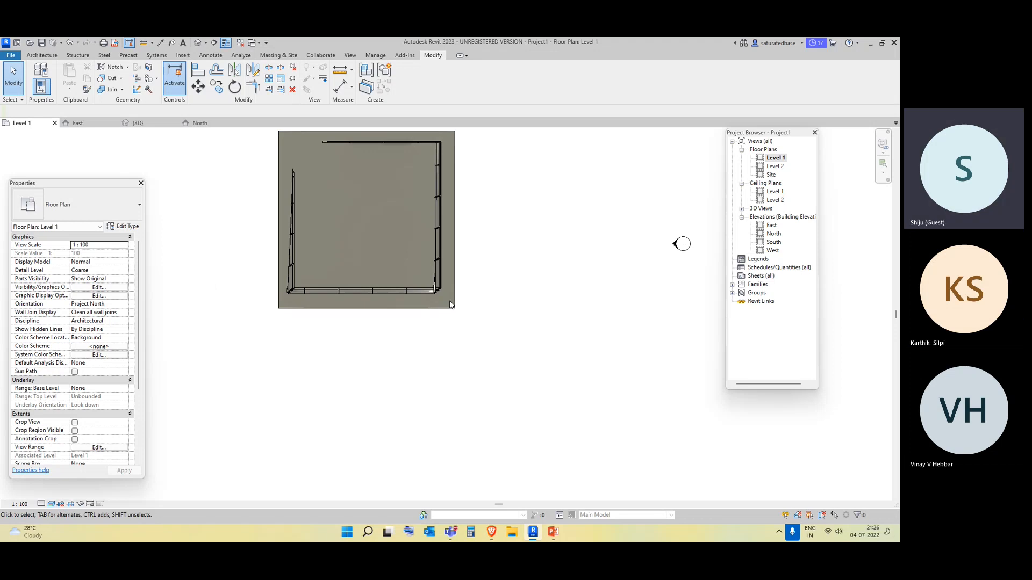
pyautogui.moveTo(524, 298); pyautogui.dragTo(436, 344, button='middle')
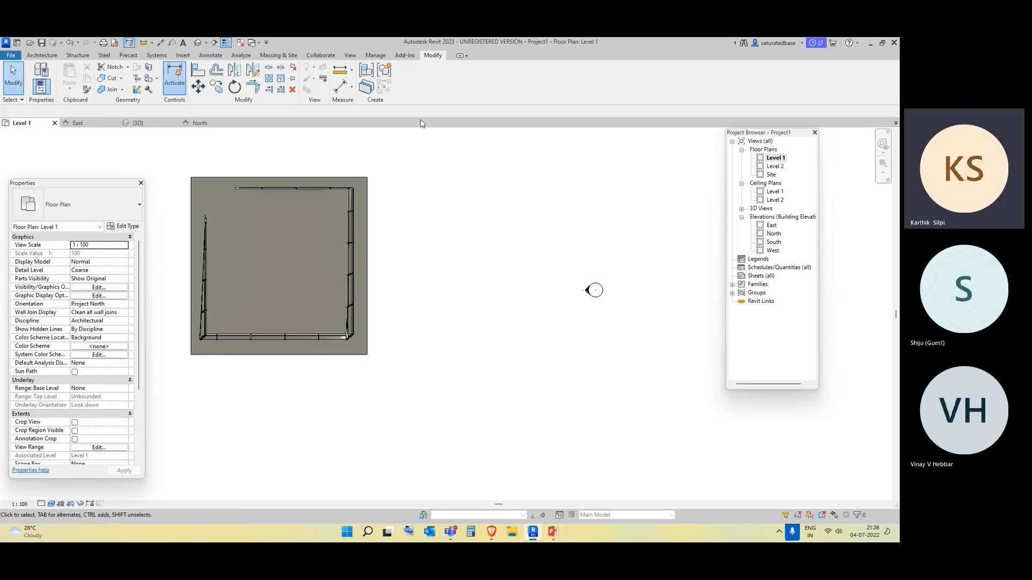
pyautogui.click(51, 55)
pyautogui.click(37, 88)
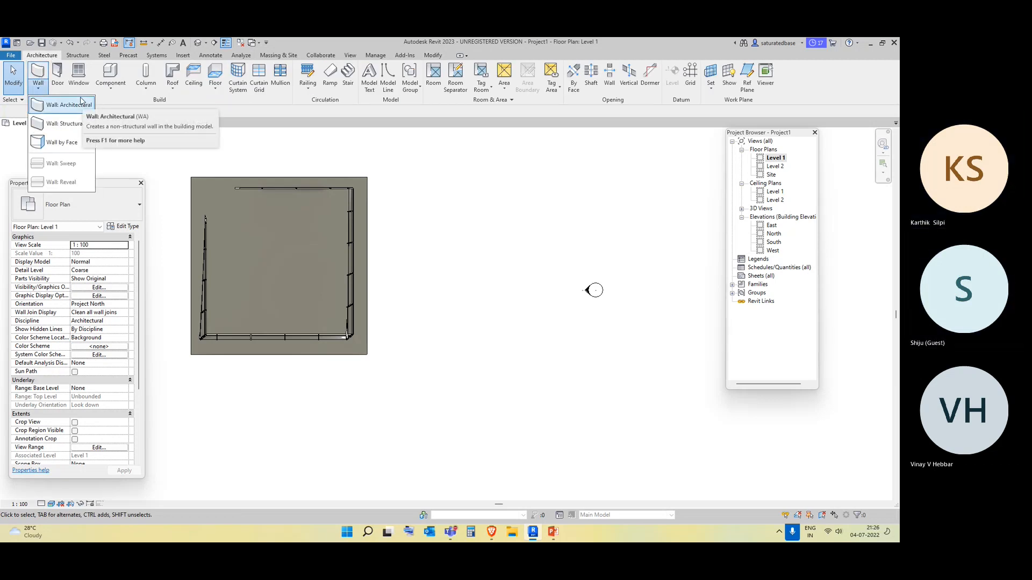
pyautogui.click(400, 393)
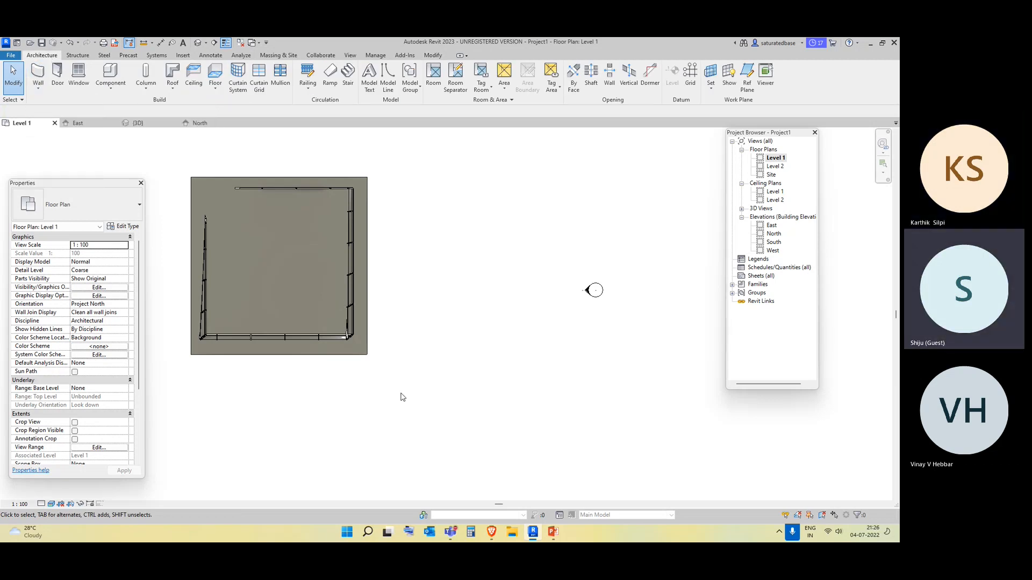
# Start an in-place mass with the suggested name and sketch a rectangle about 200 by 5500 mm just east of the floor on Level 1
pyautogui.click(262, 55)
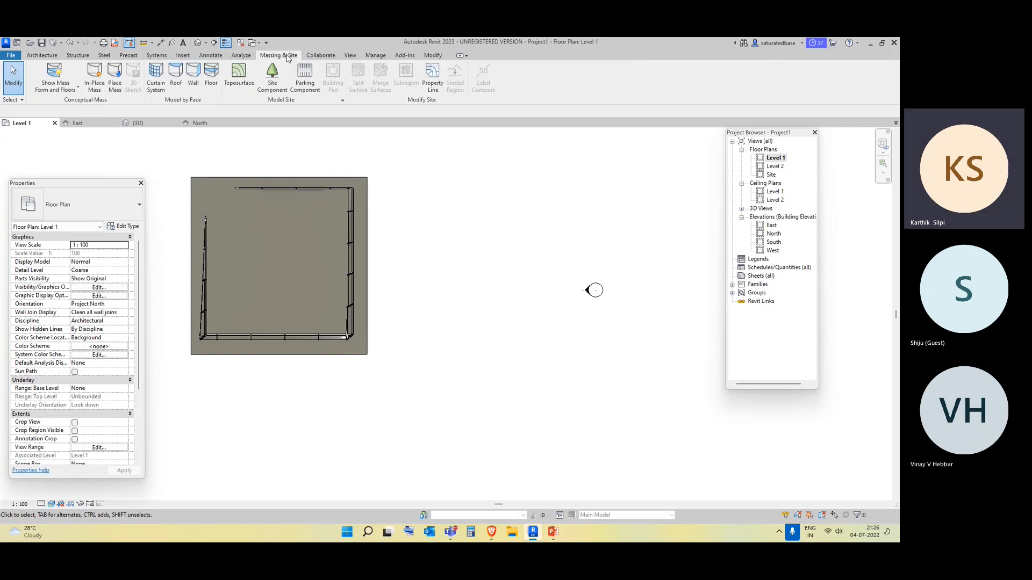
pyautogui.click(95, 81)
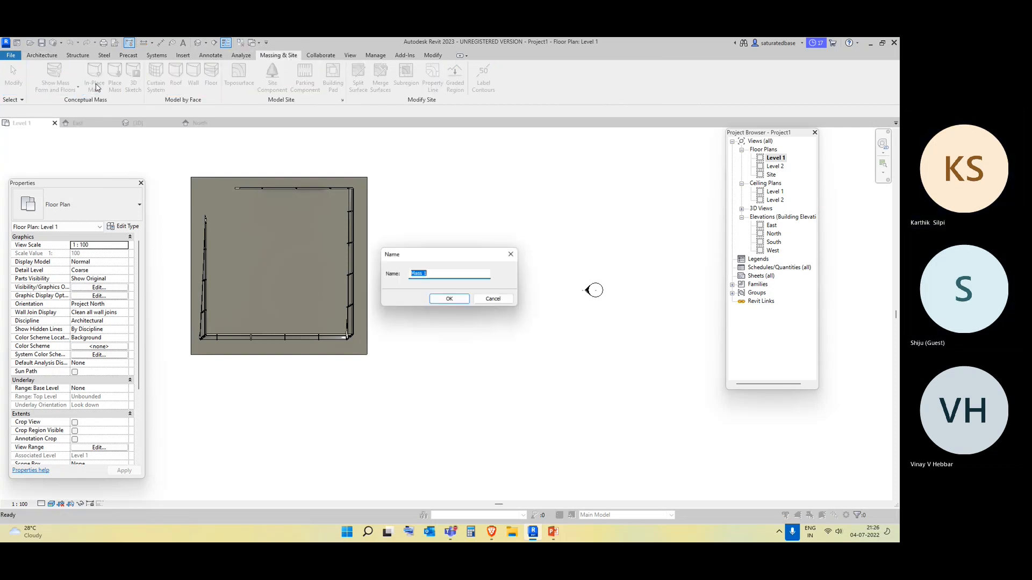
pyautogui.click(450, 300)
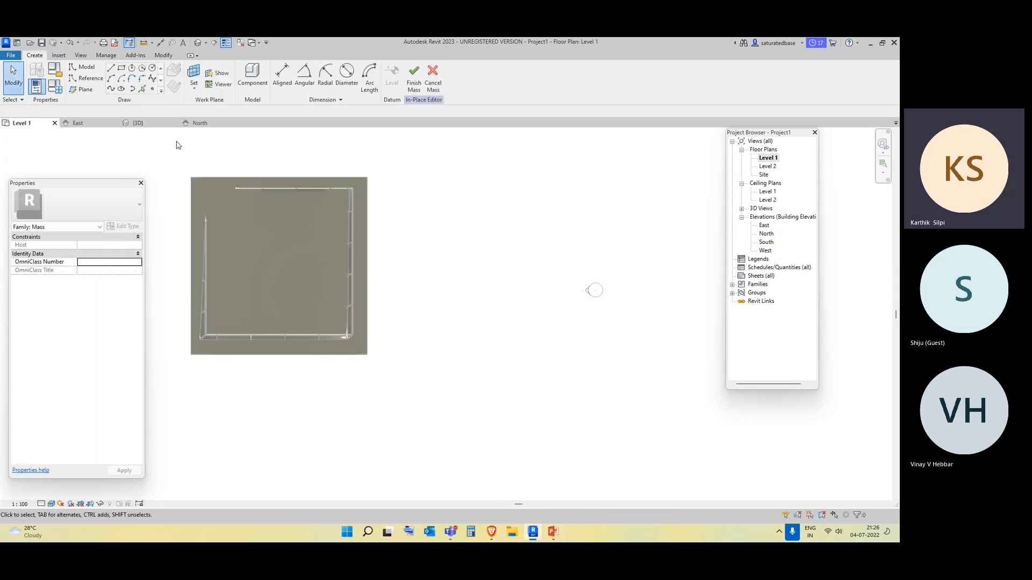
pyautogui.click(122, 67)
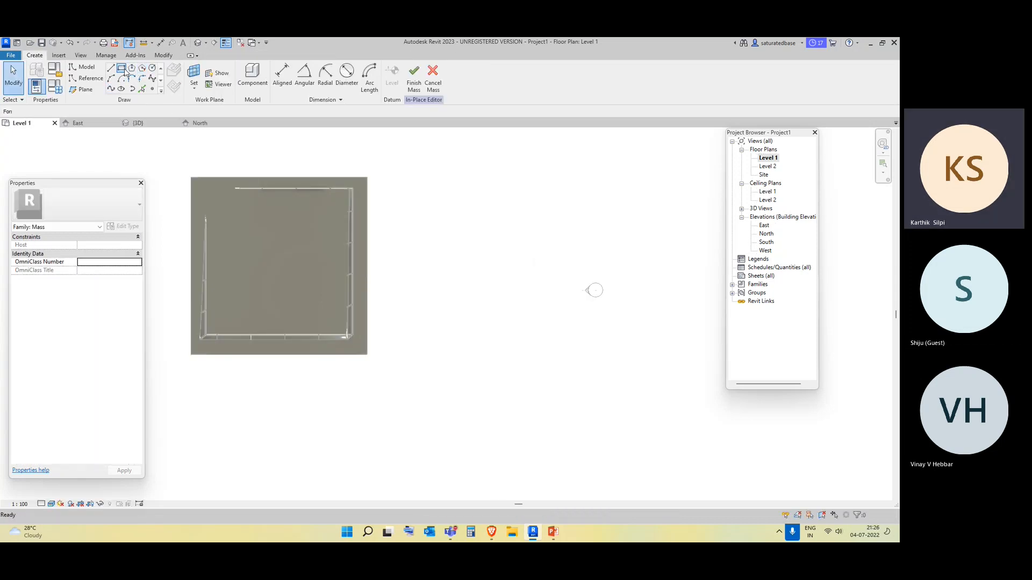
pyautogui.scroll(2, 385, 307)
pyautogui.click(380, 233)
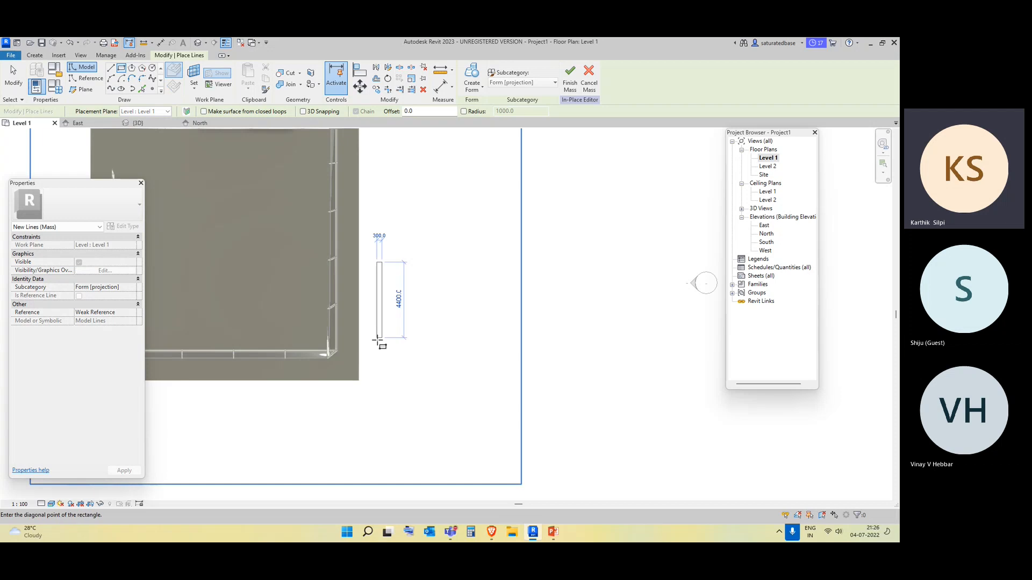
pyautogui.scroll(2, 386, 358)
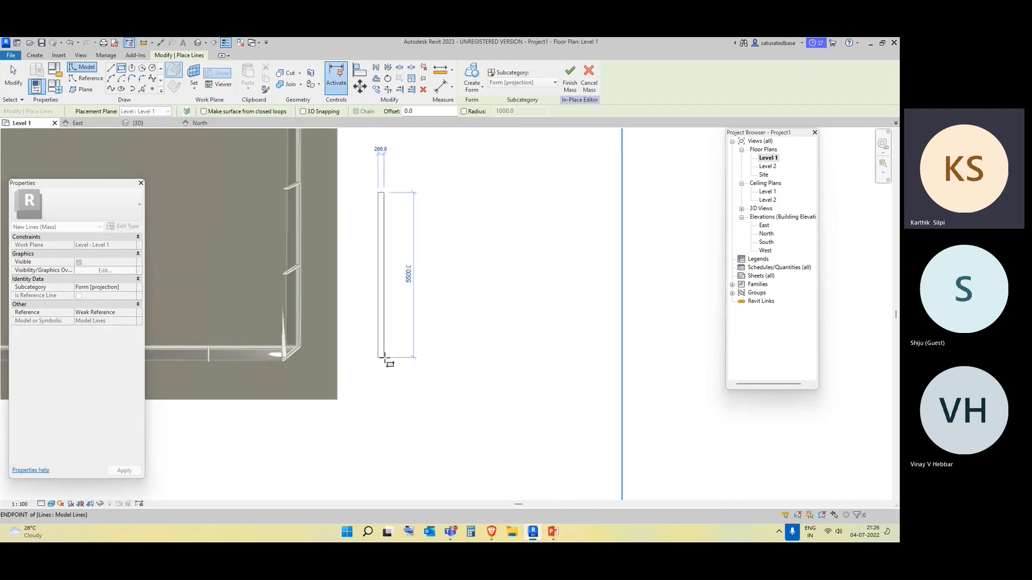
pyautogui.click(385, 358)
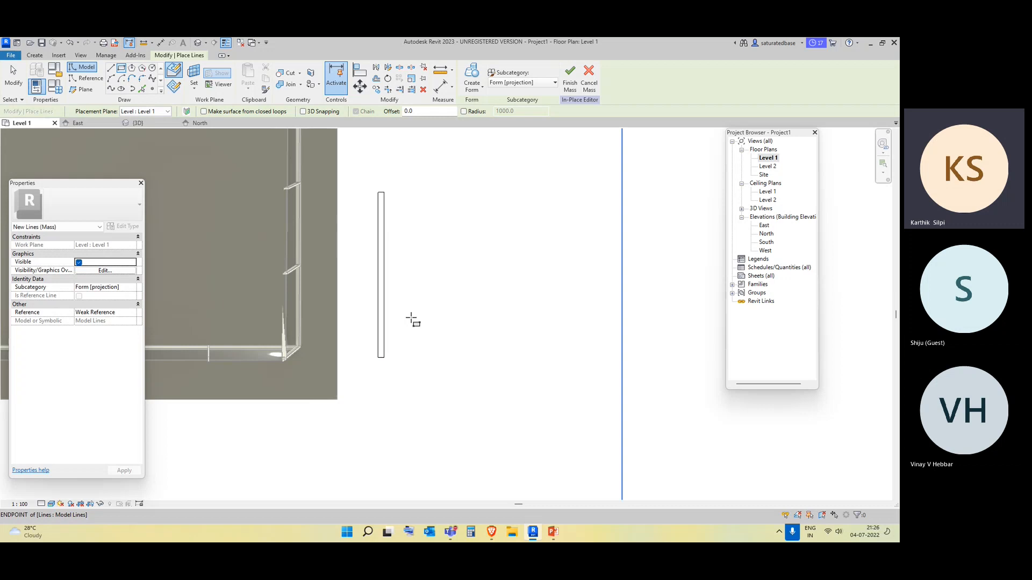
# Look over the model in the North and South elevations and in 3D, and return to the Level 1 plan
pyautogui.doubleClick(766, 235)
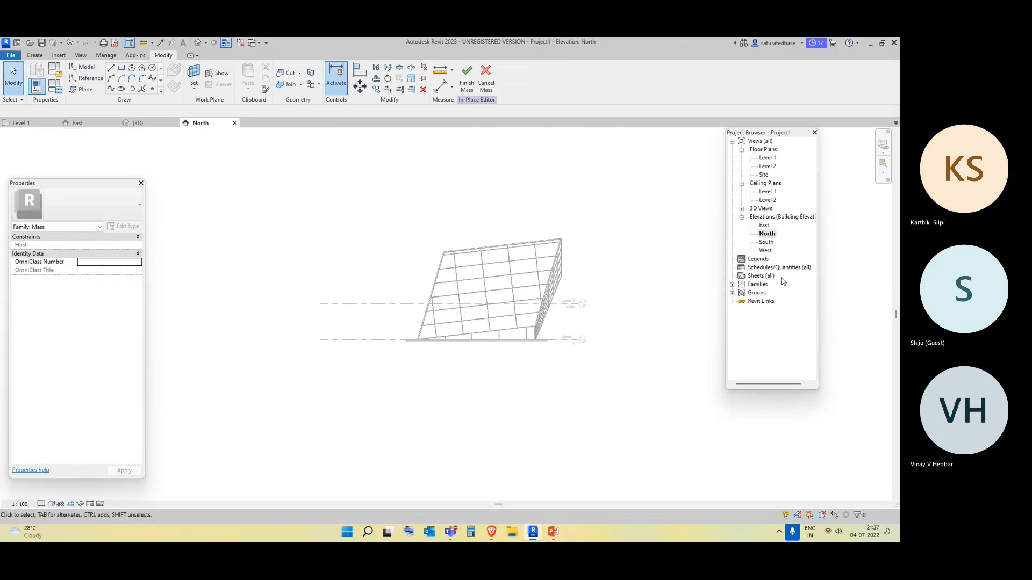
pyautogui.doubleClick(766, 242)
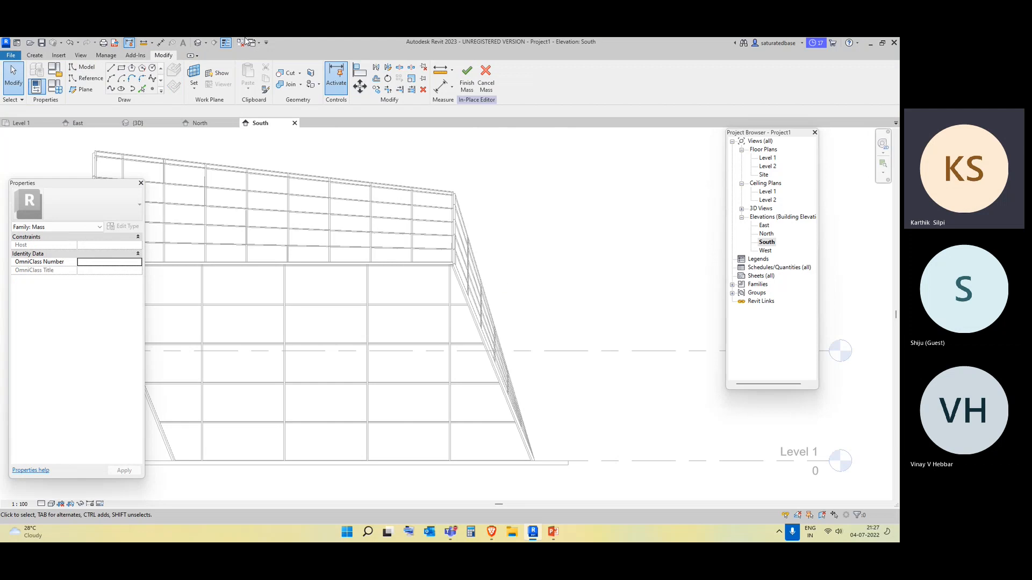
pyautogui.click(198, 43)
pyautogui.scroll(-3, 417, 325)
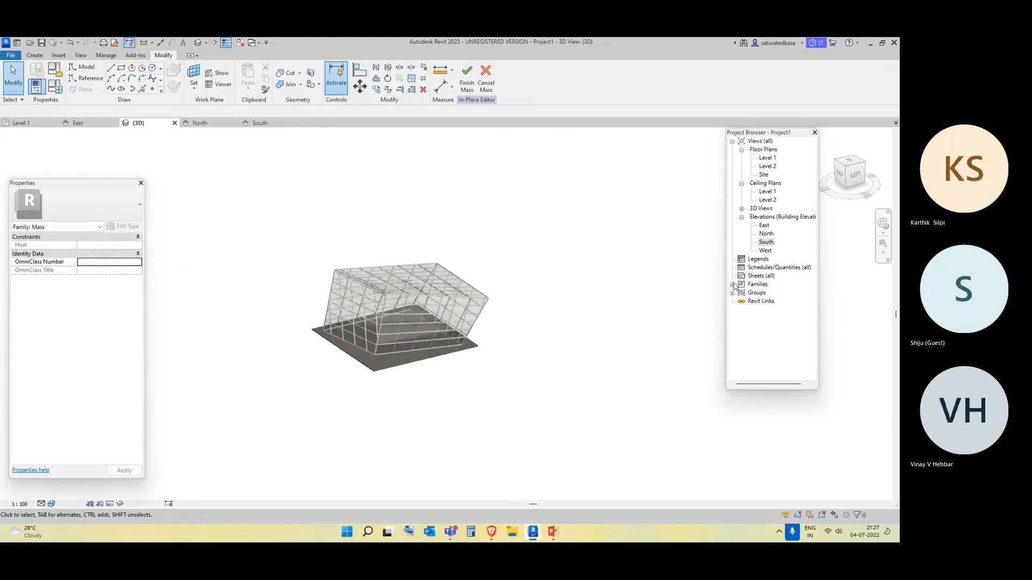
pyautogui.doubleClick(767, 158)
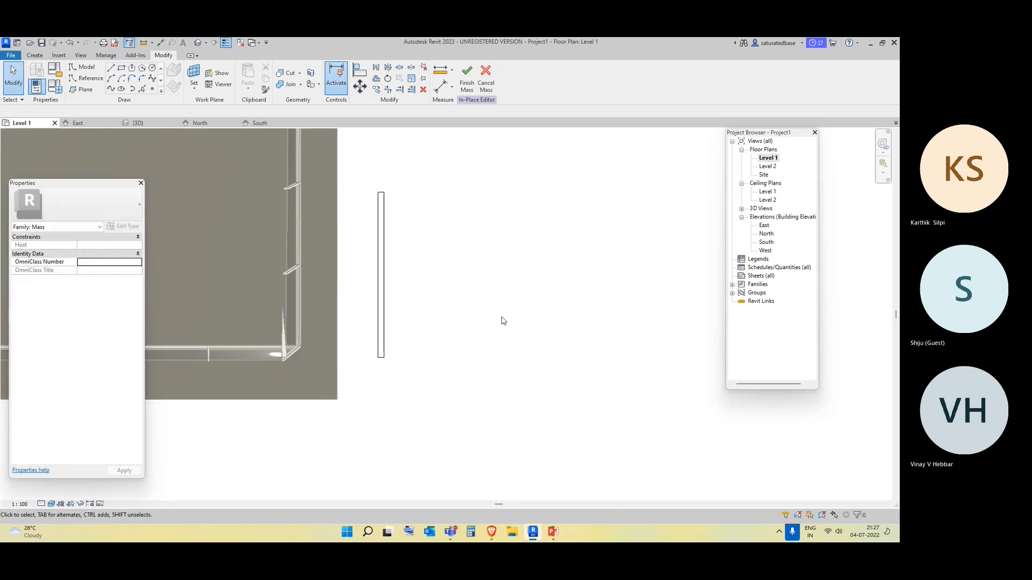
# Create a solid form from the narrow rectangle beside the floor and inspect it in 3D
pyautogui.click(380, 298)
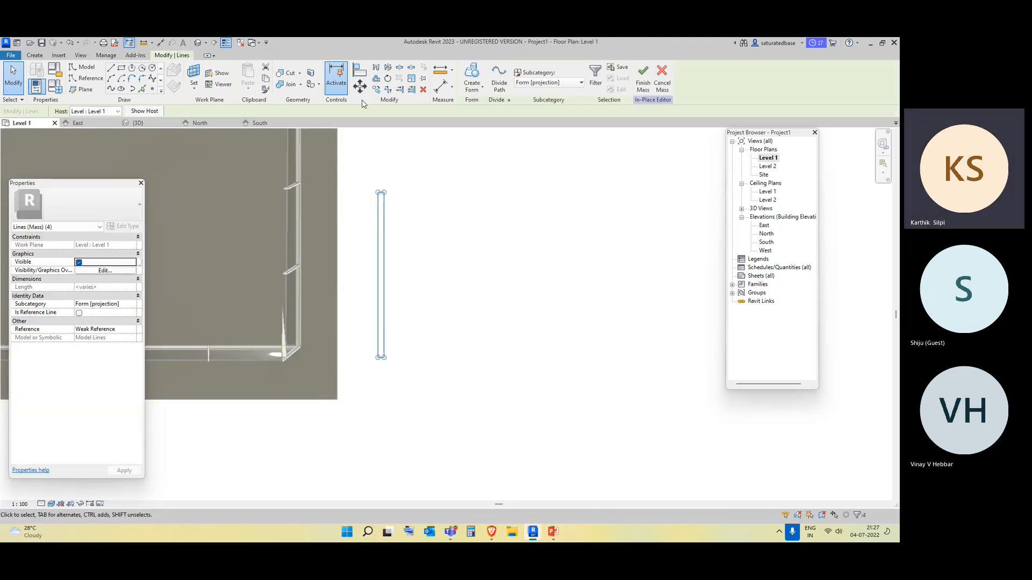
pyautogui.click(471, 86)
pyautogui.click(484, 105)
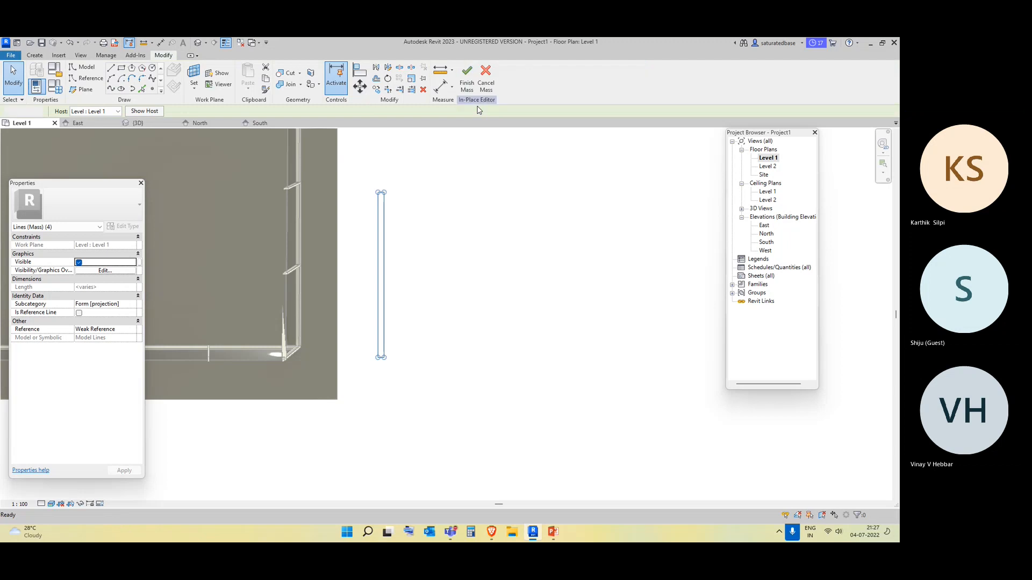
pyautogui.click(197, 42)
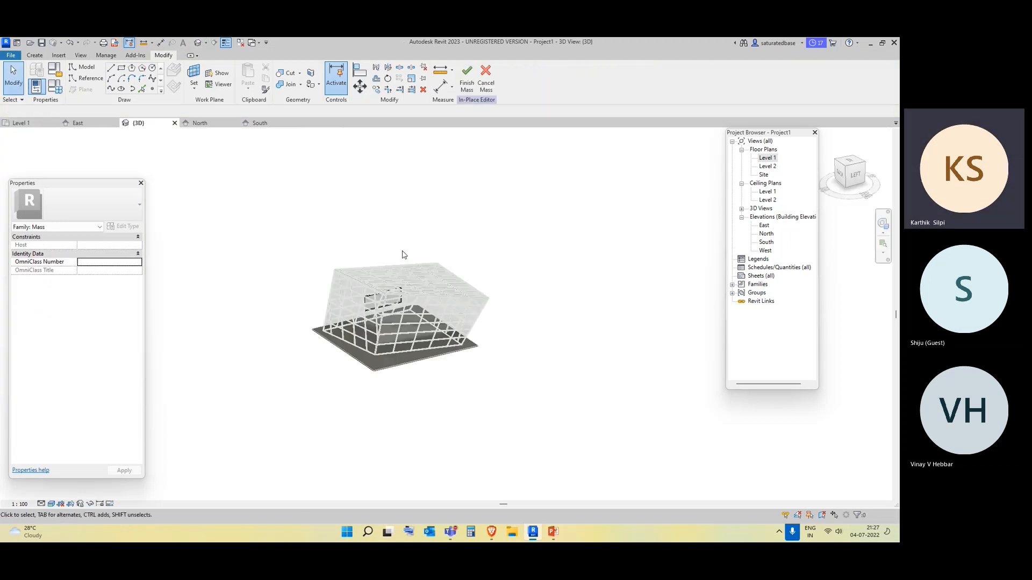
pyautogui.keyDown('shift'); pyautogui.moveTo(518, 354); pyautogui.dragTo(504, 387, button='middle'); pyautogui.keyUp('shift')
pyautogui.scroll(5, 500, 381)
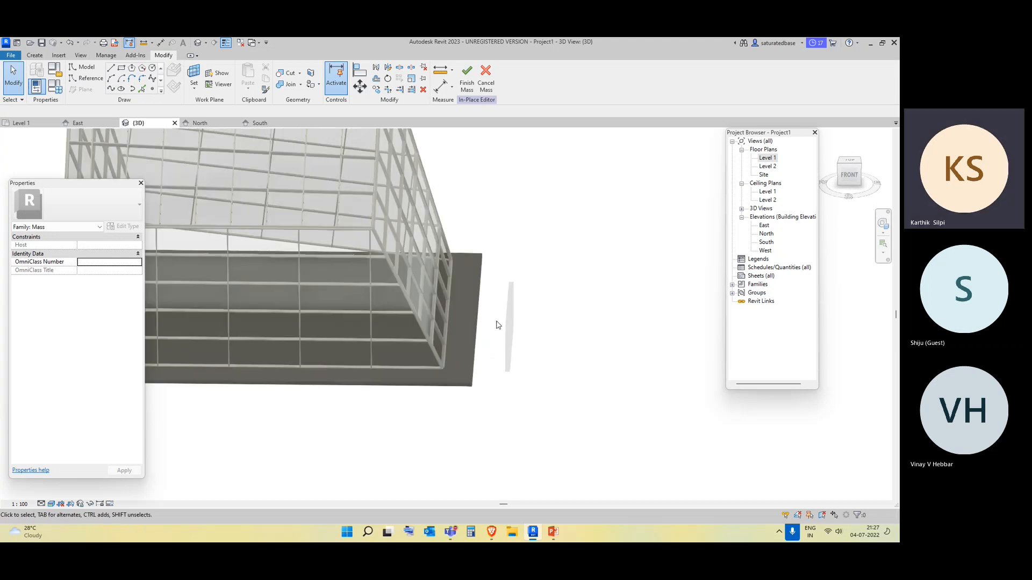
# Shift the outer top edge of the thin mass outward, away from the curtain-clad building, so its outer face slopes
pyautogui.click(512, 320)
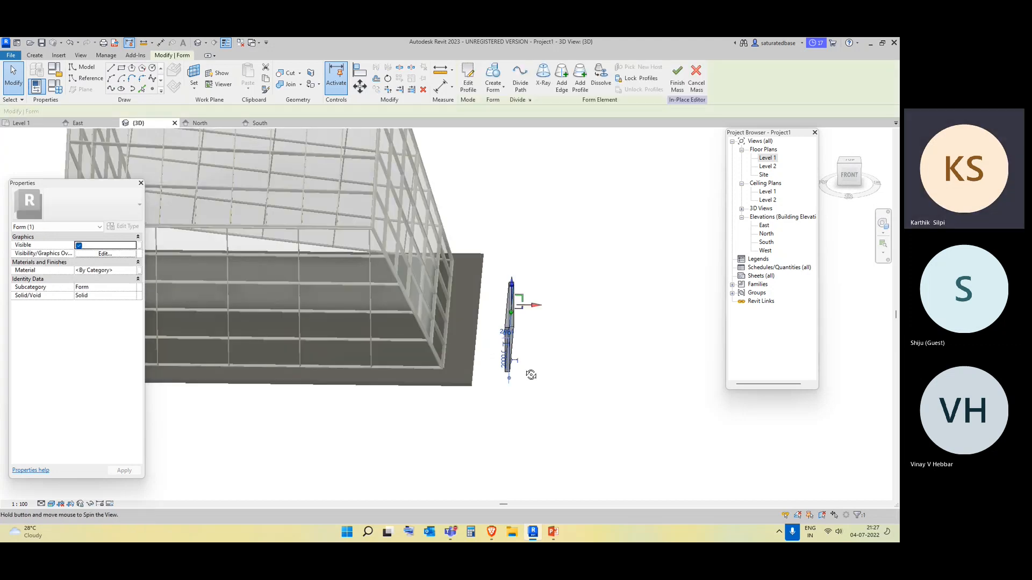
pyautogui.keyDown('shift'); pyautogui.moveTo(529, 373); pyautogui.dragTo(534, 305, button='middle'); pyautogui.keyUp('shift')
pyautogui.moveTo(533, 305); pyautogui.dragTo(556, 304)
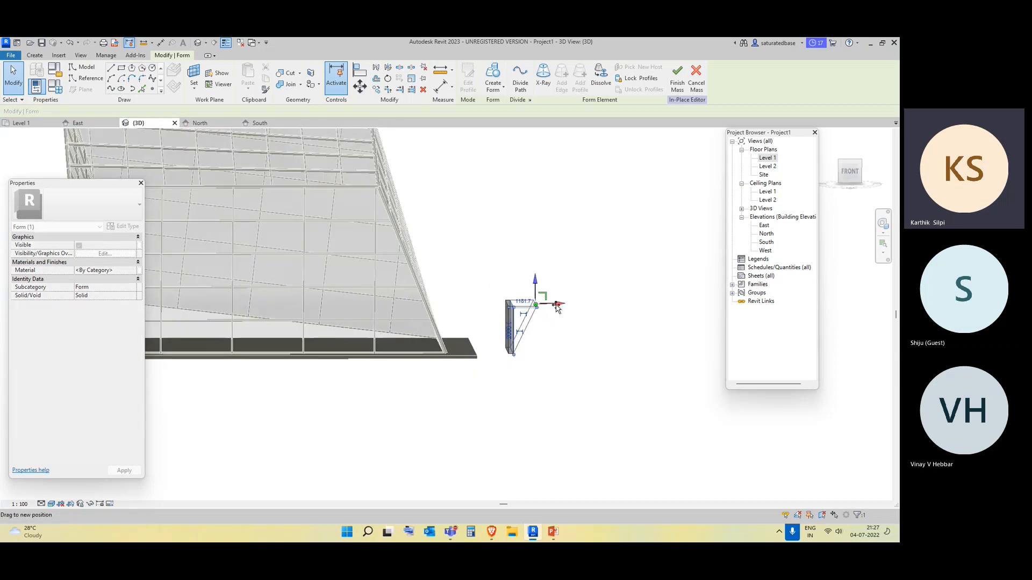
pyautogui.click(570, 379)
pyautogui.keyDown('shift'); pyautogui.moveTo(570, 379); pyautogui.dragTo(504, 387, button='middle'); pyautogui.keyUp('shift')
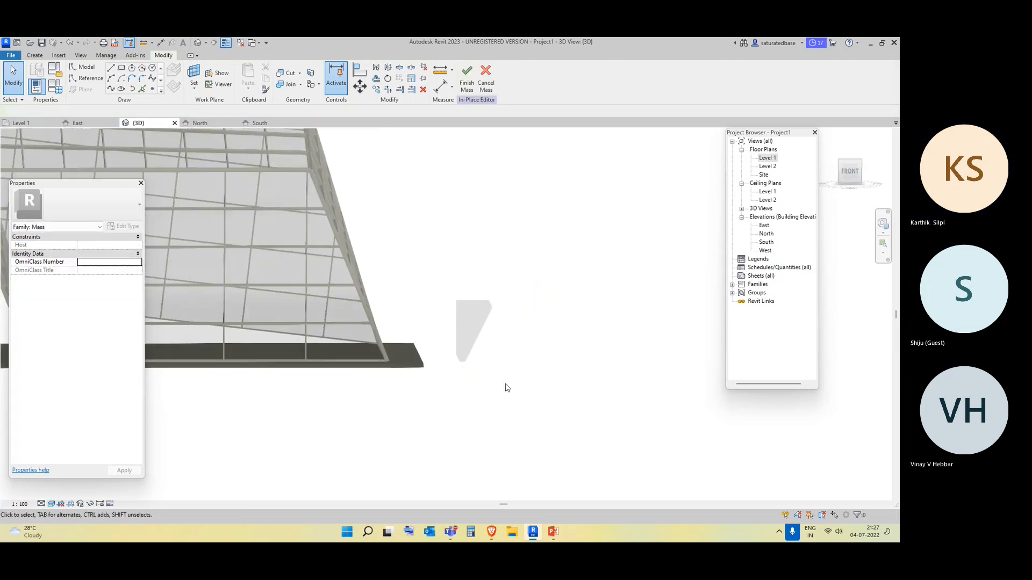
# Shift the thin mass's inner top edge outward as well, so the form leans as a slab with parallel sloped faces
pyautogui.scroll(2, 497, 366)
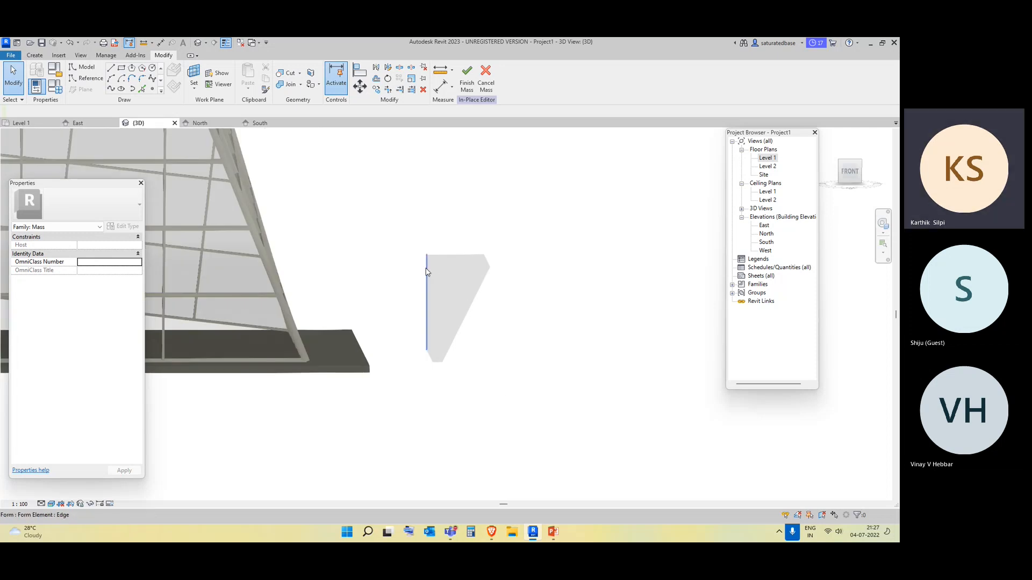
pyautogui.click(426, 272)
pyautogui.click(514, 364)
pyautogui.keyDown('shift'); pyautogui.moveTo(553, 328); pyautogui.dragTo(554, 362, button='middle'); pyautogui.keyUp('shift')
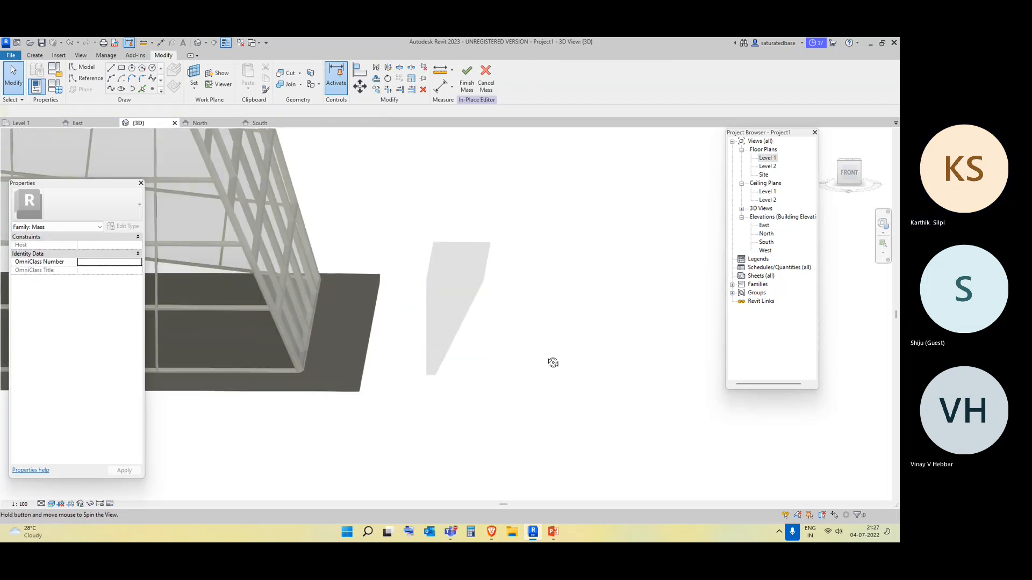
pyautogui.click(430, 271)
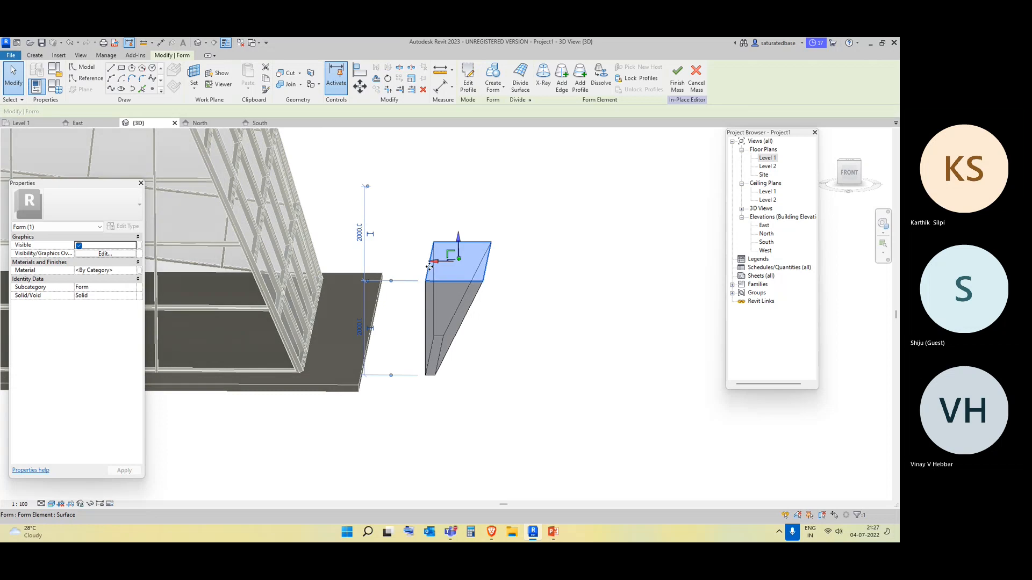
pyautogui.click(511, 418)
pyautogui.keyDown('shift'); pyautogui.moveTo(511, 417); pyautogui.dragTo(524, 371, button='middle'); pyautogui.keyUp('shift')
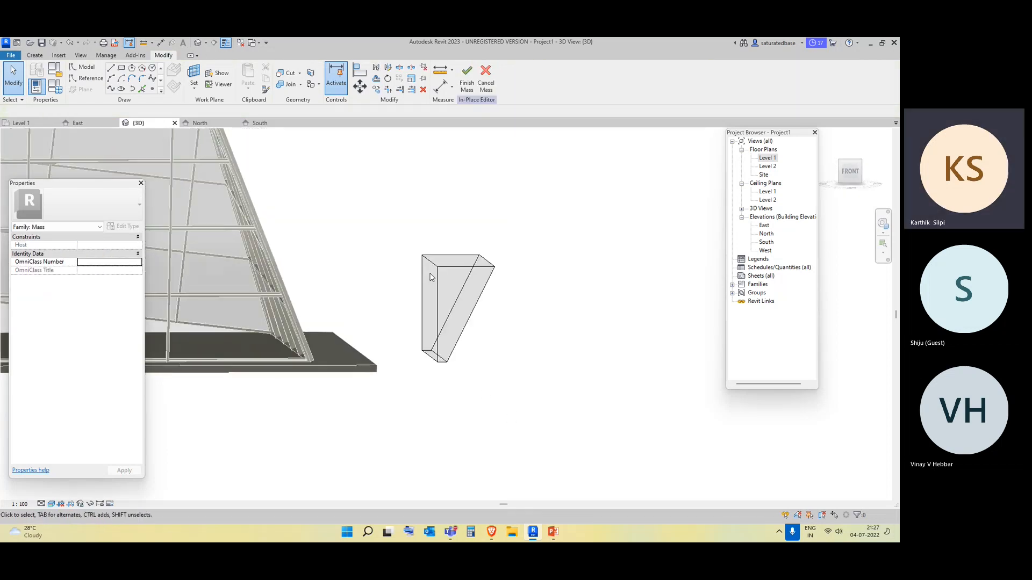
pyautogui.click(432, 267)
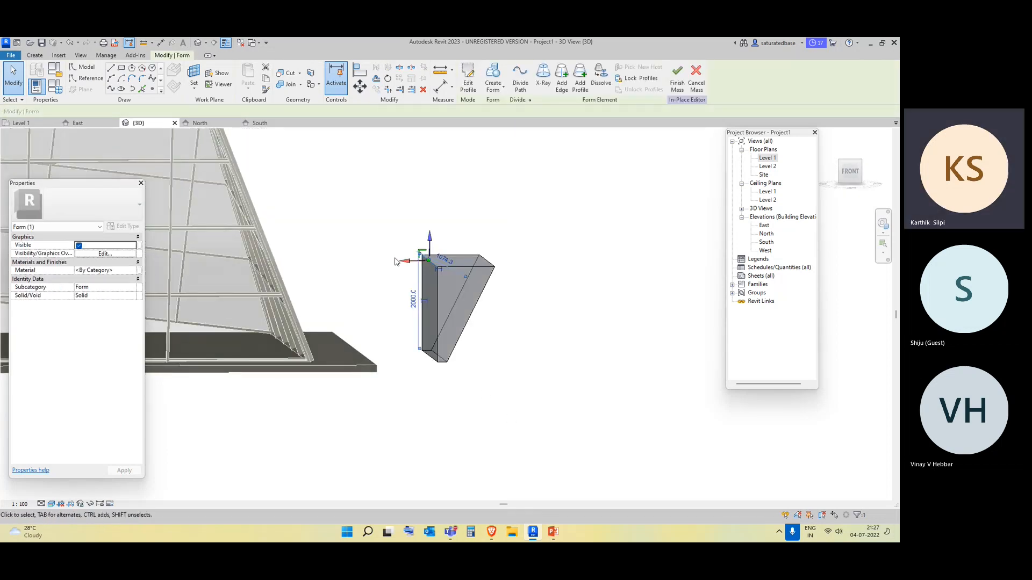
pyautogui.moveTo(436, 266); pyautogui.dragTo(471, 265)
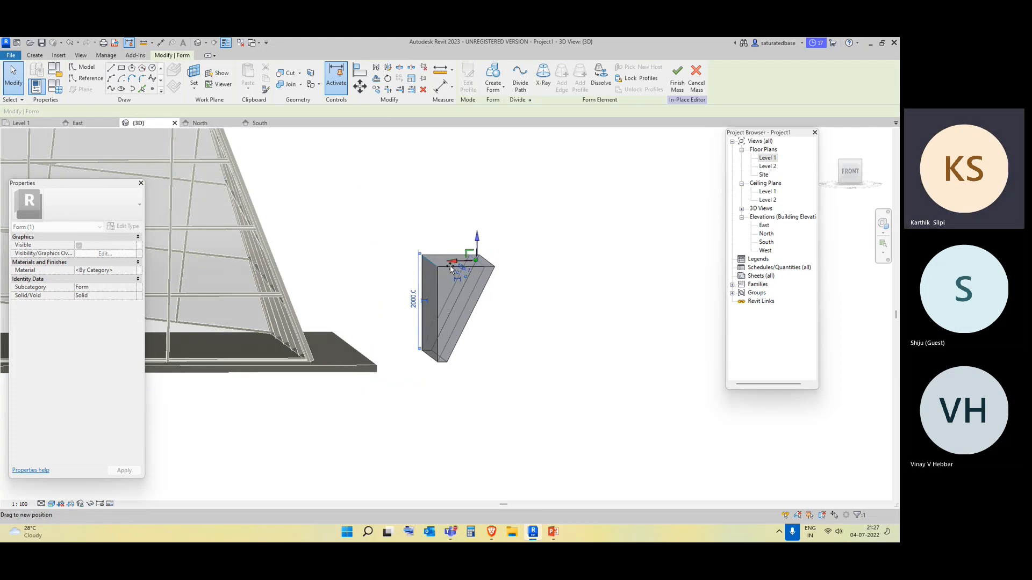
pyautogui.click(510, 316)
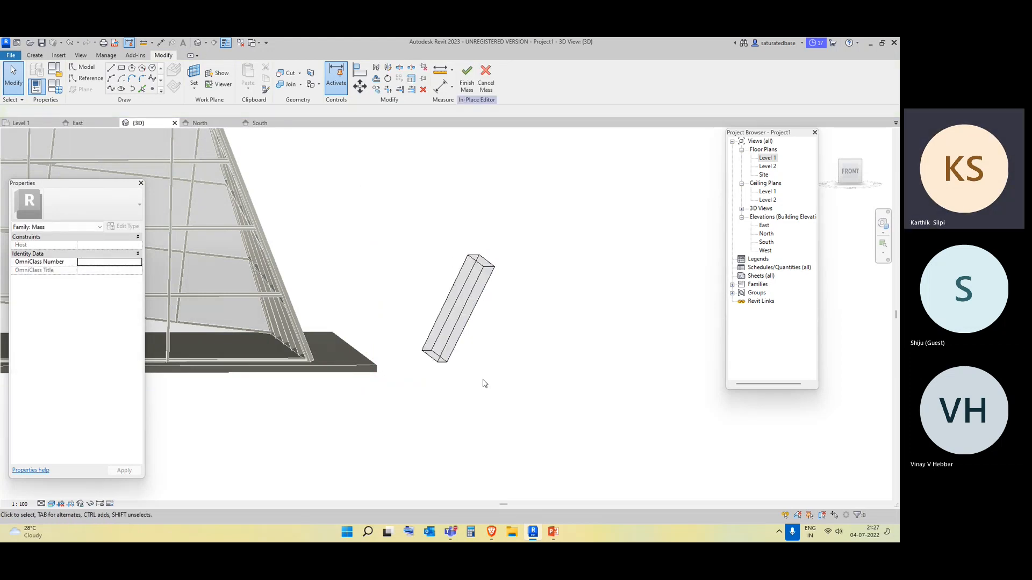
# Inspect the leaning form, finish the in-place mass, and check it as a single selectable object
pyautogui.keyDown('shift'); pyautogui.moveTo(483, 382); pyautogui.dragTo(548, 398, button='middle'); pyautogui.keyUp('shift')
pyautogui.keyDown('shift'); pyautogui.moveTo(514, 400); pyautogui.dragTo(554, 385, button='middle'); pyautogui.keyUp('shift')
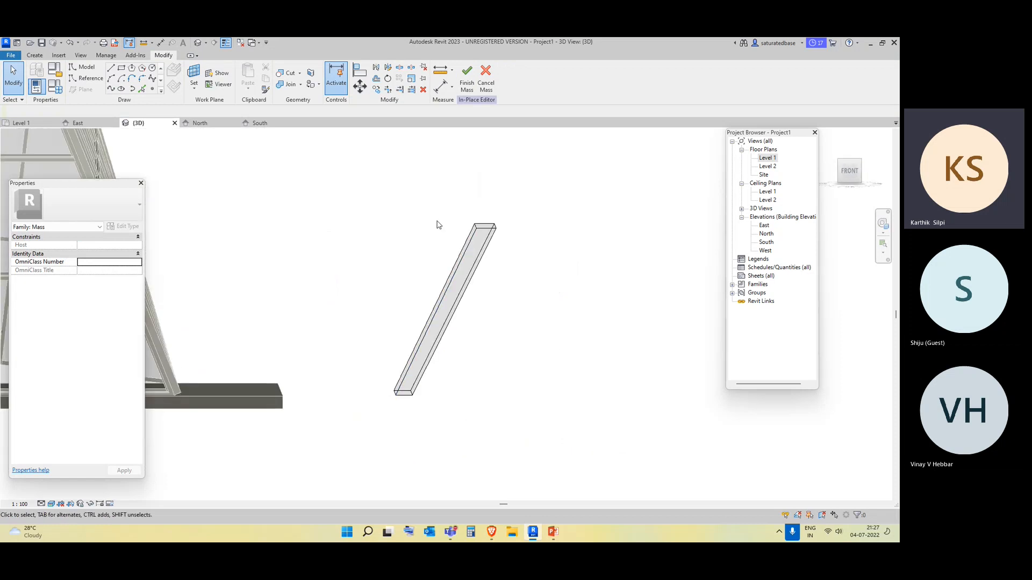
pyautogui.moveTo(538, 431)
pyautogui.keyDown('shift'); pyautogui.mouseDown(button='middle')
pyautogui.moveTo(546, 420)
pyautogui.moveTo(532, 443)
pyautogui.mouseUp(button='middle'); pyautogui.keyUp('shift')
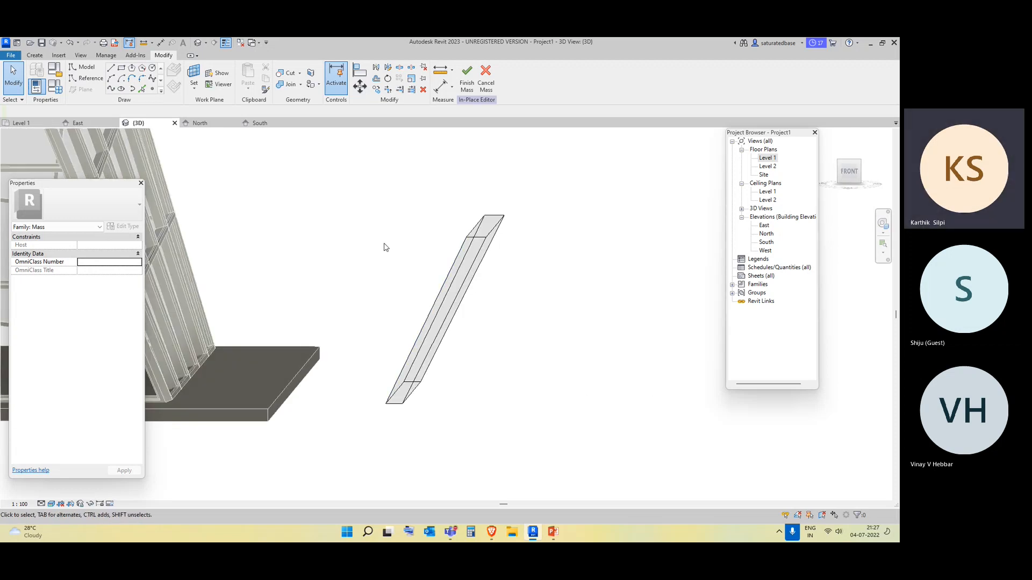
pyautogui.click(465, 82)
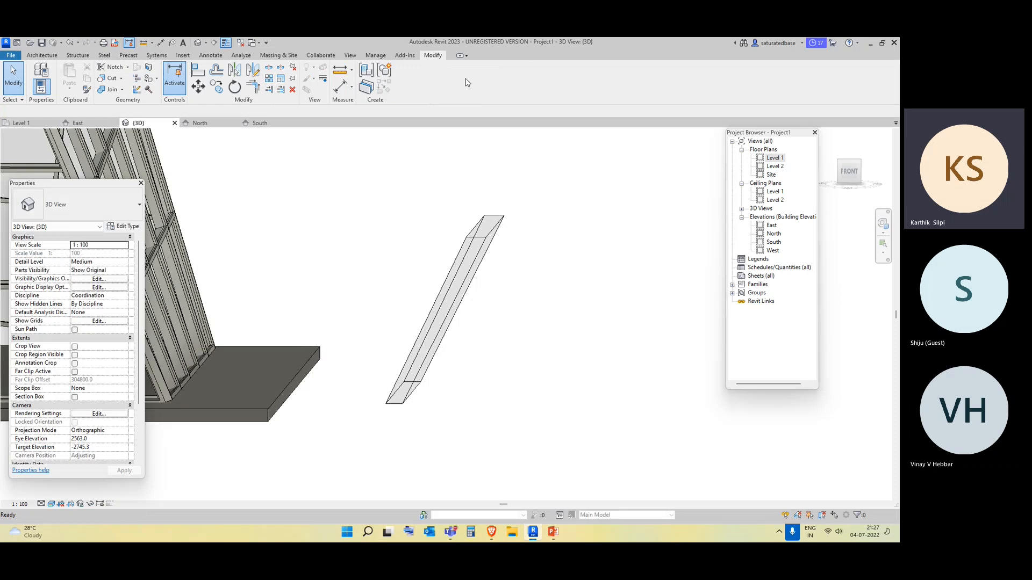
pyautogui.click(459, 313)
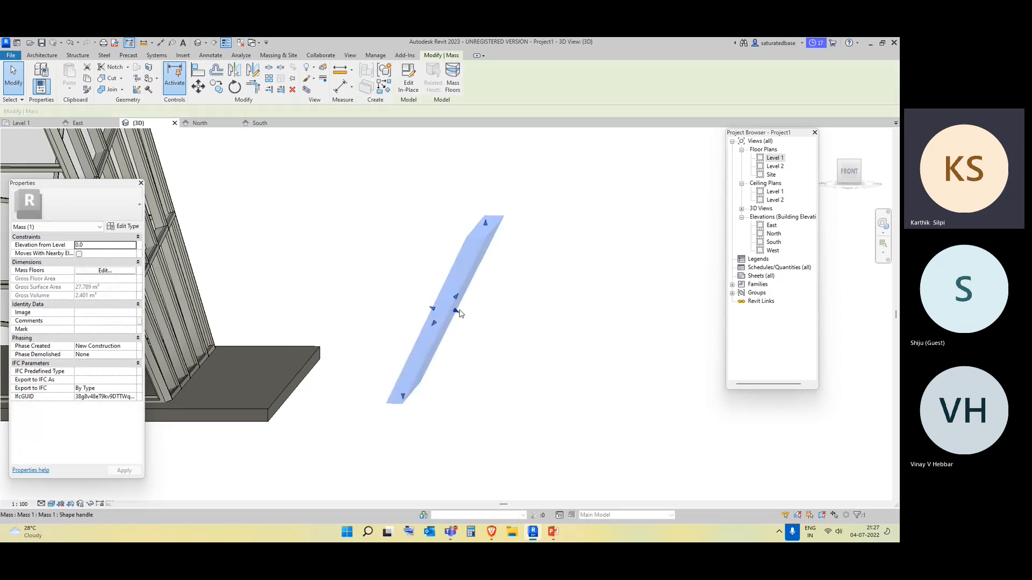
pyautogui.click(499, 379)
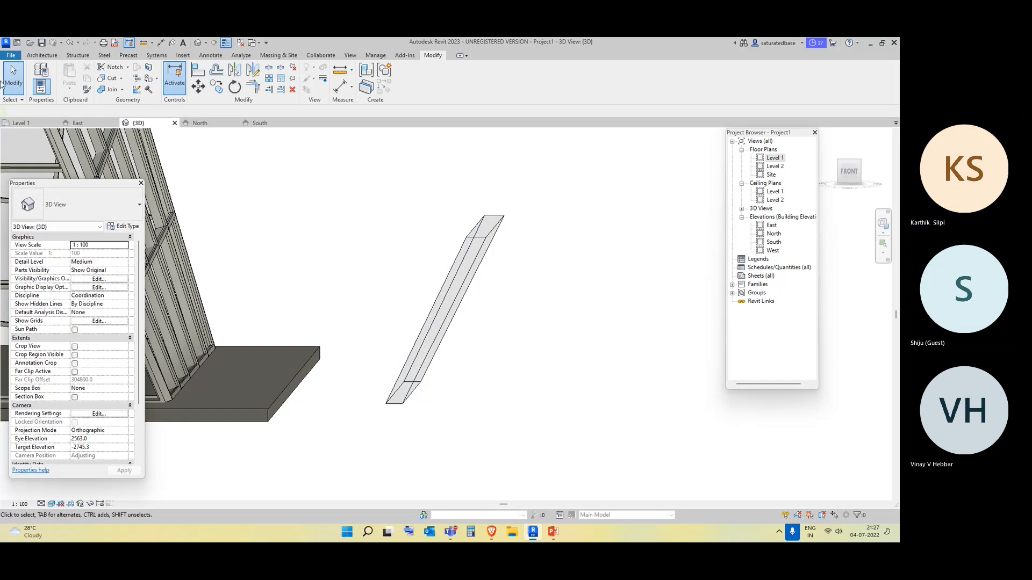
# Place a Generic - 200mm wall by face on the leaning mass's sloped face that looks toward the building
pyautogui.click(42, 56)
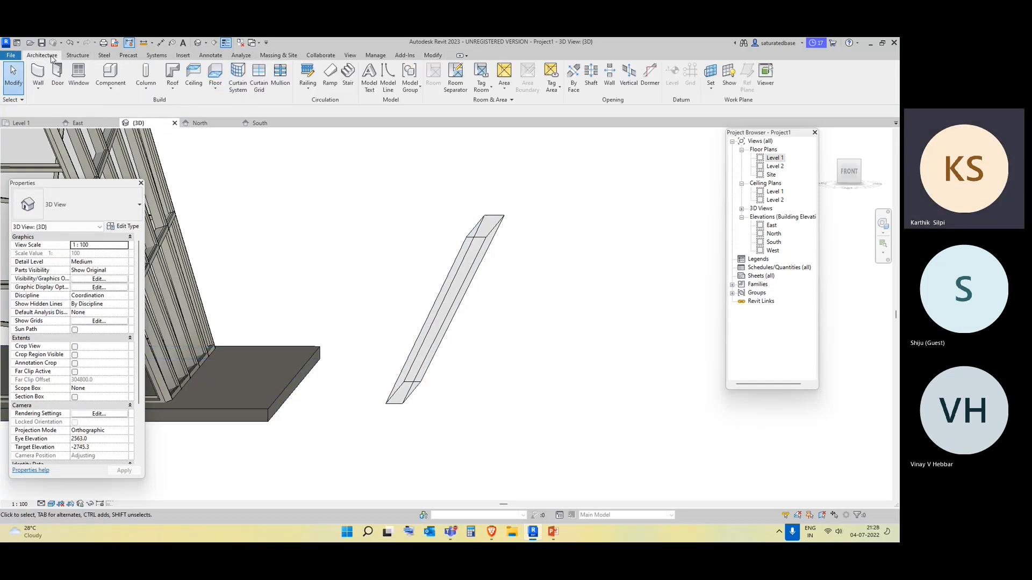
pyautogui.click(39, 85)
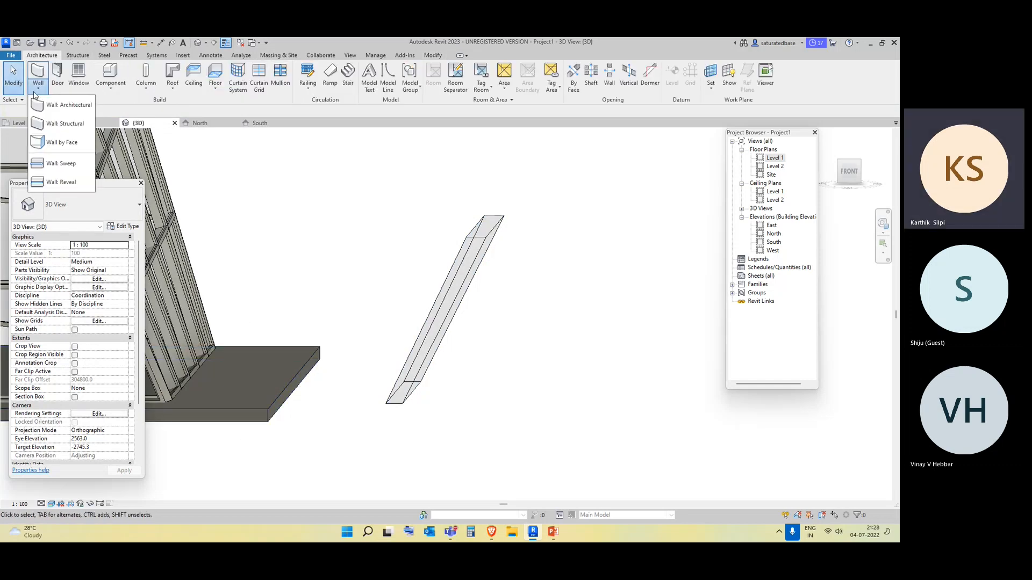
pyautogui.click(53, 144)
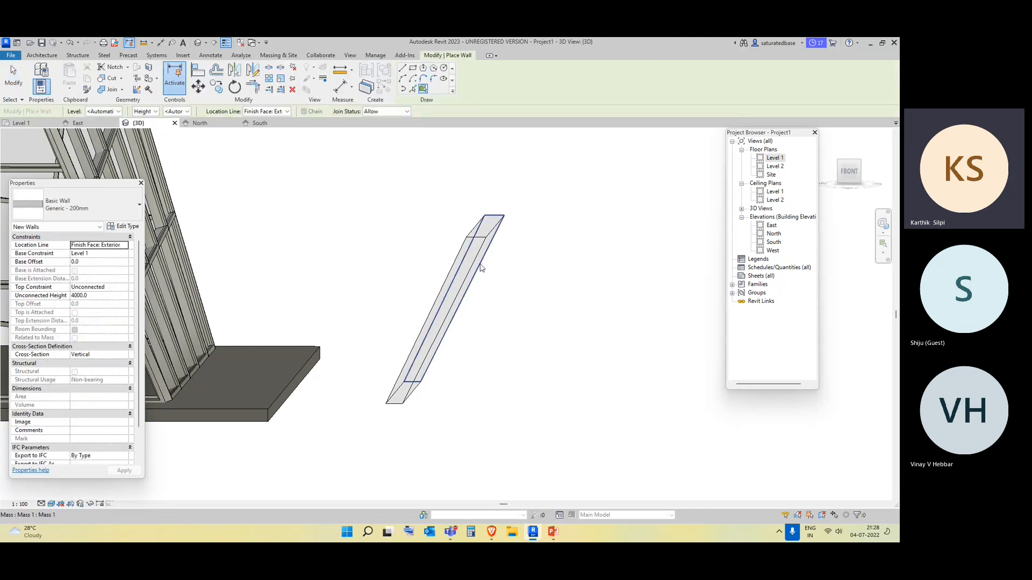
pyautogui.keyDown('shift'); pyautogui.moveTo(477, 391); pyautogui.dragTo(384, 431, button='middle'); pyautogui.keyUp('shift')
pyautogui.keyDown('shift'); pyautogui.moveTo(421, 472); pyautogui.dragTo(453, 470, button='middle'); pyautogui.keyUp('shift')
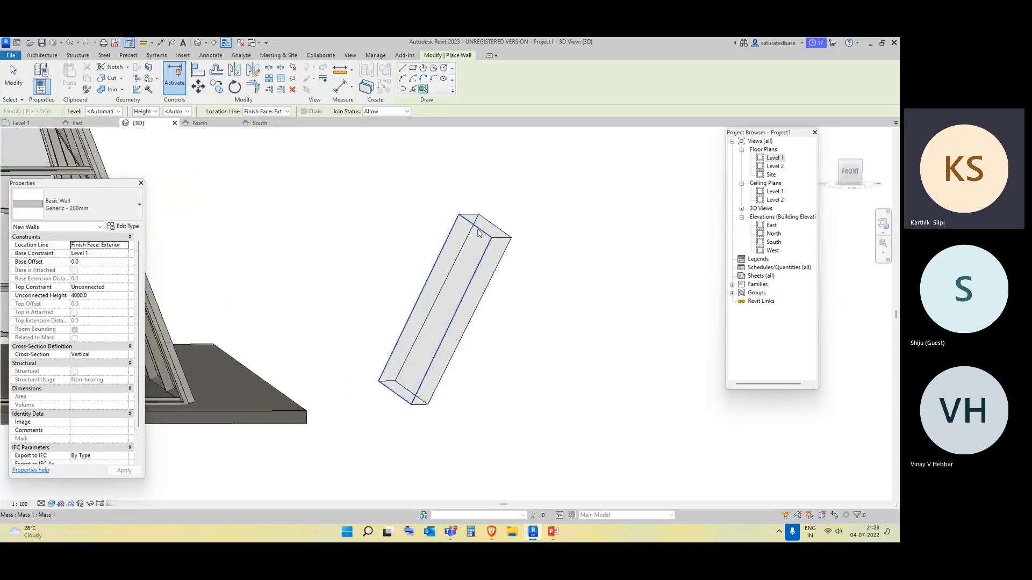
pyautogui.keyDown('shift'); pyautogui.moveTo(553, 426); pyautogui.dragTo(507, 438, button='middle'); pyautogui.keyUp('shift')
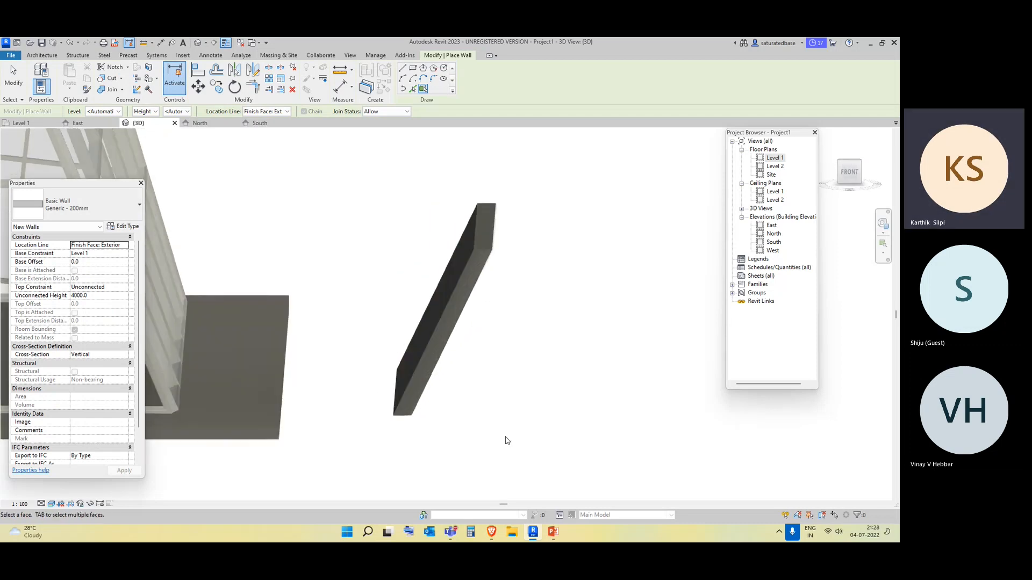
pyautogui.press('Escape')
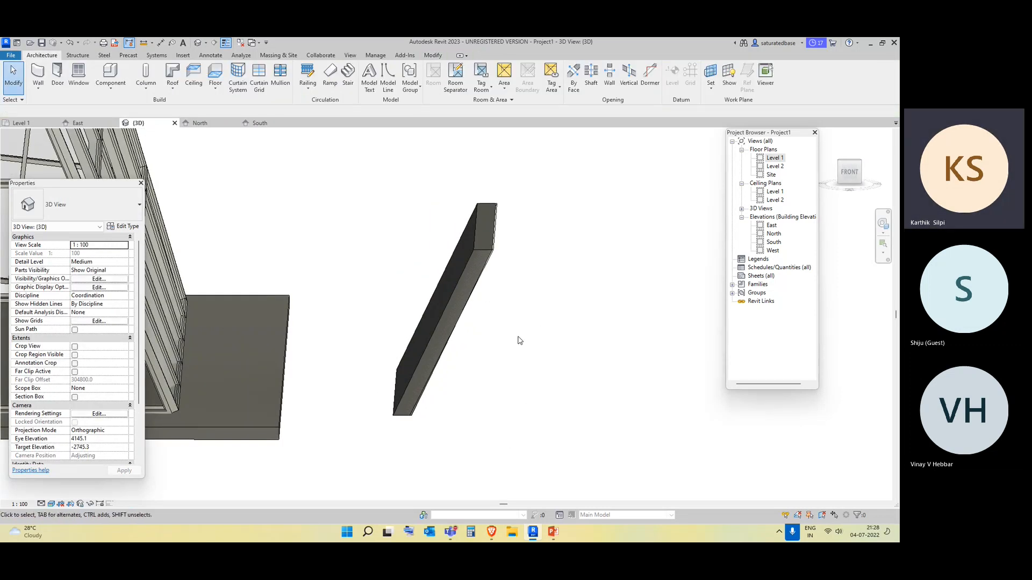
# Select the sloped wall and its mass together, filter the selection down to the mass, and clear it
pyautogui.moveTo(550, 348); pyautogui.dragTo(421, 191)
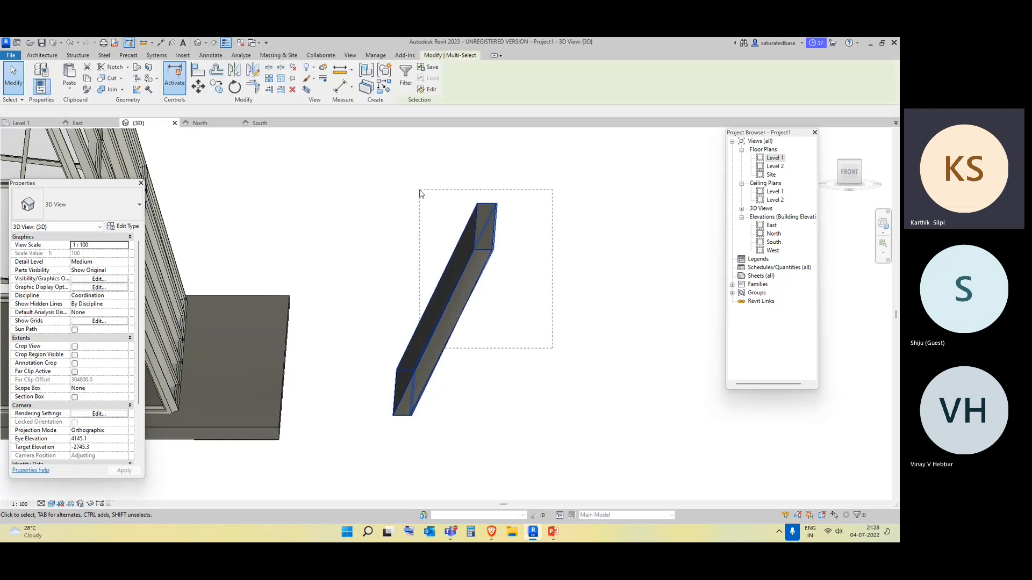
pyautogui.click(406, 75)
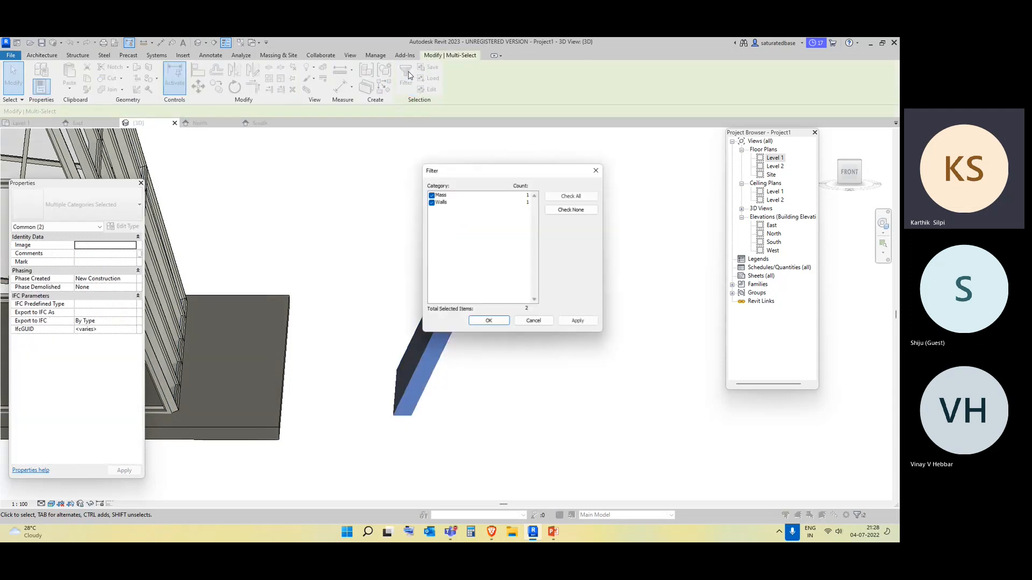
pyautogui.click(430, 201)
pyautogui.click(489, 323)
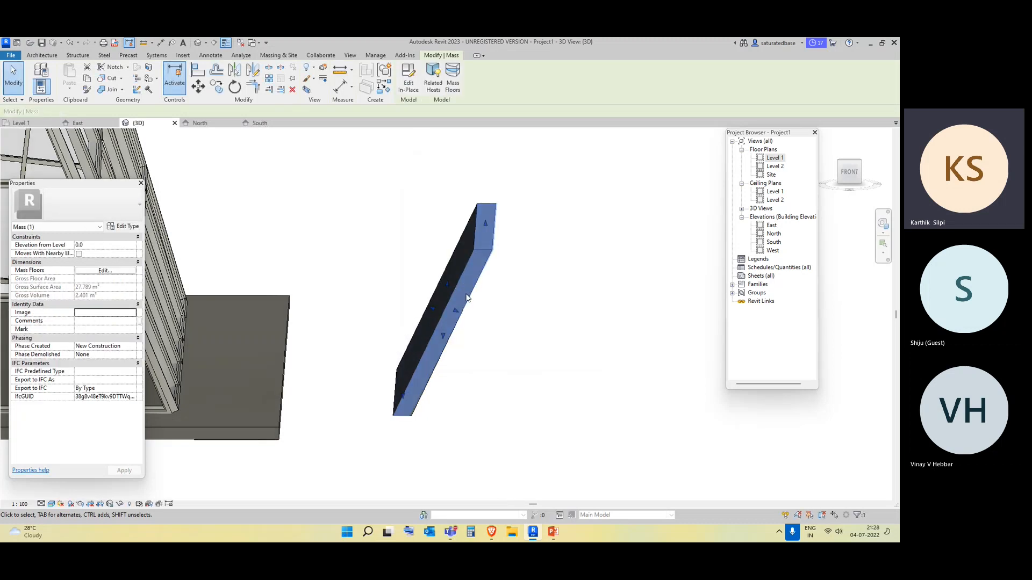
pyautogui.press('Escape')
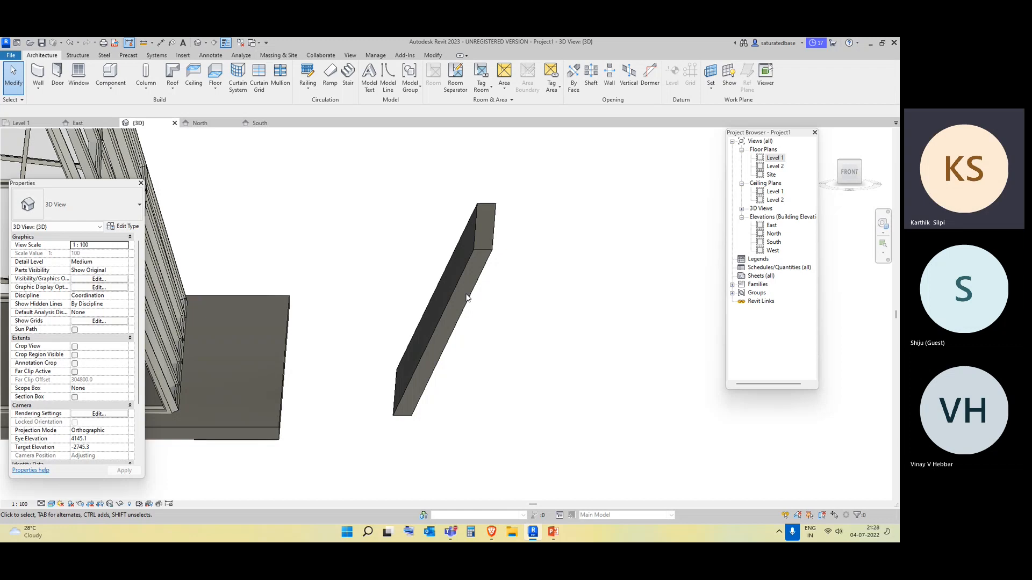
# Select the sloped wall to check its properties, and examine its faces and ends up close in 3D
pyautogui.click(436, 358)
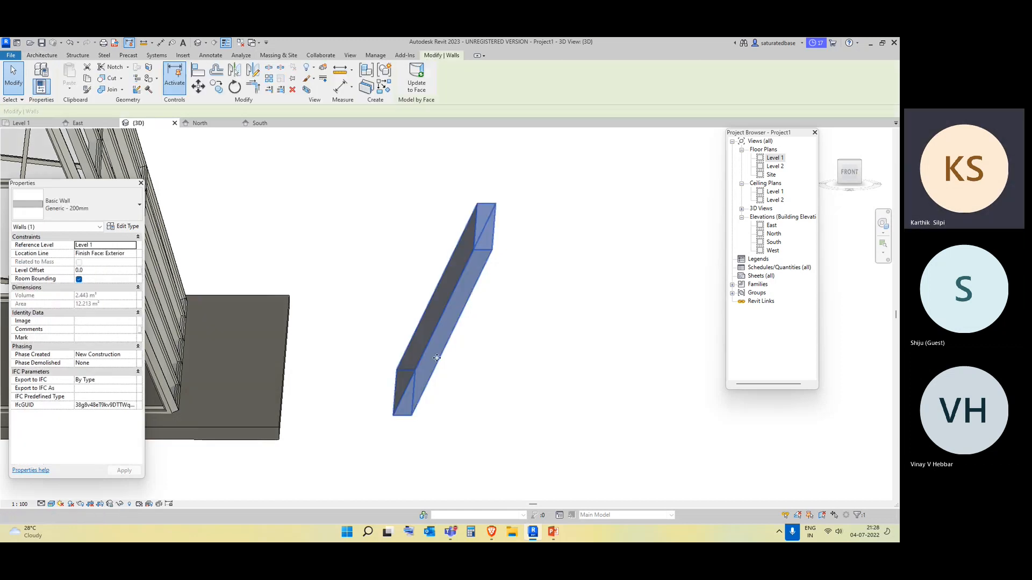
pyautogui.keyDown('shift'); pyautogui.moveTo(436, 357); pyautogui.dragTo(518, 350, button='middle'); pyautogui.keyUp('shift')
pyautogui.press('Escape')
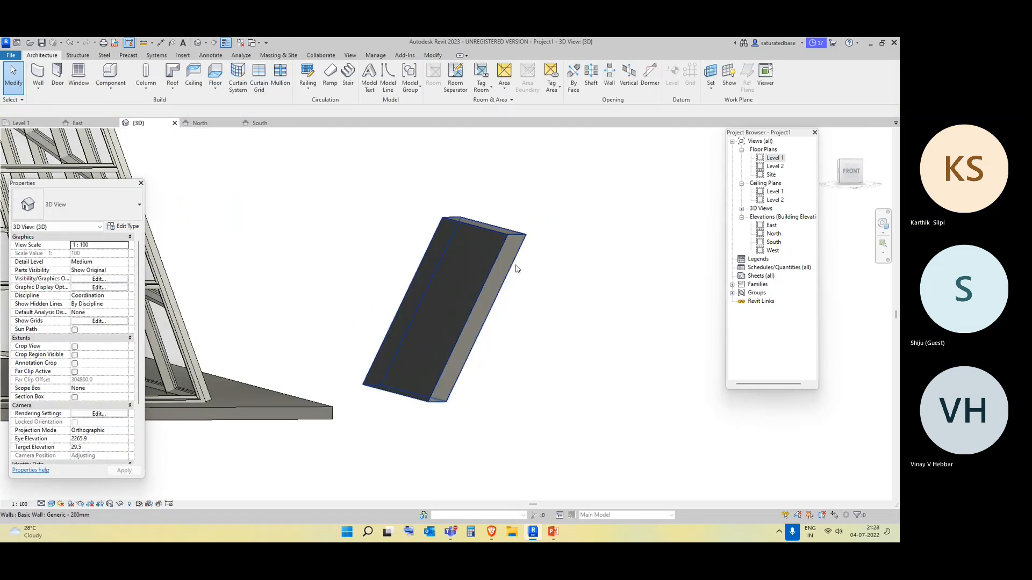
pyautogui.scroll(3, 507, 233)
pyautogui.keyDown('shift'); pyautogui.moveTo(527, 244); pyautogui.dragTo(434, 265, button='middle'); pyautogui.keyUp('shift')
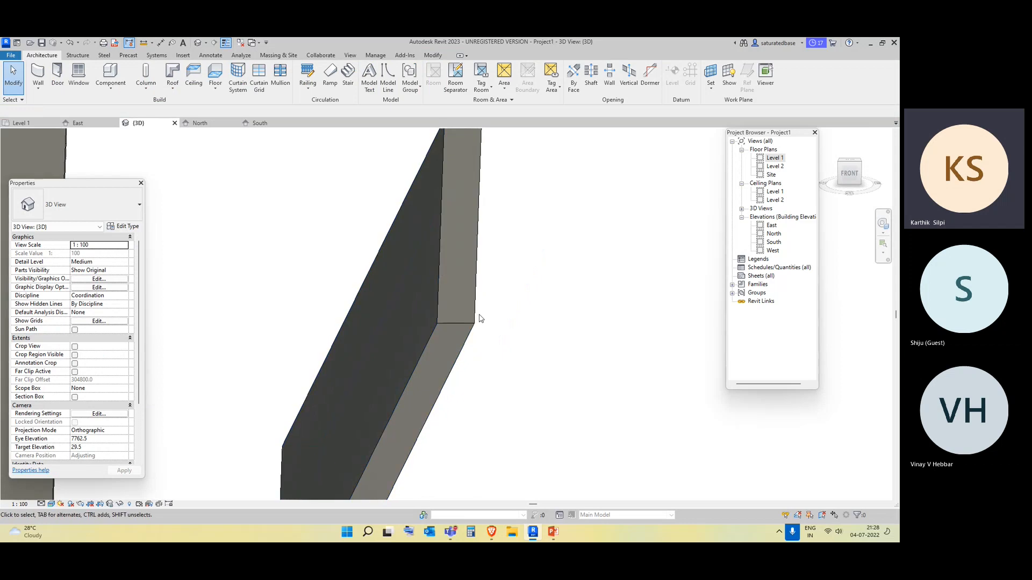
pyautogui.keyDown('shift'); pyautogui.moveTo(506, 389); pyautogui.dragTo(387, 338, button='middle'); pyautogui.keyUp('shift')
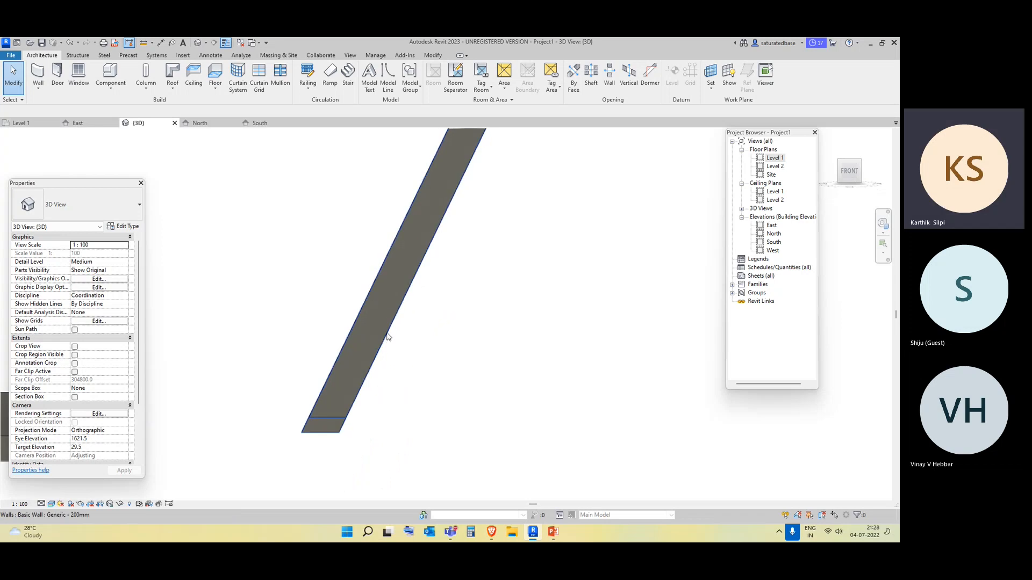
# Change the sloped wall's type to Generic - 225mm Masonry
pyautogui.click(387, 339)
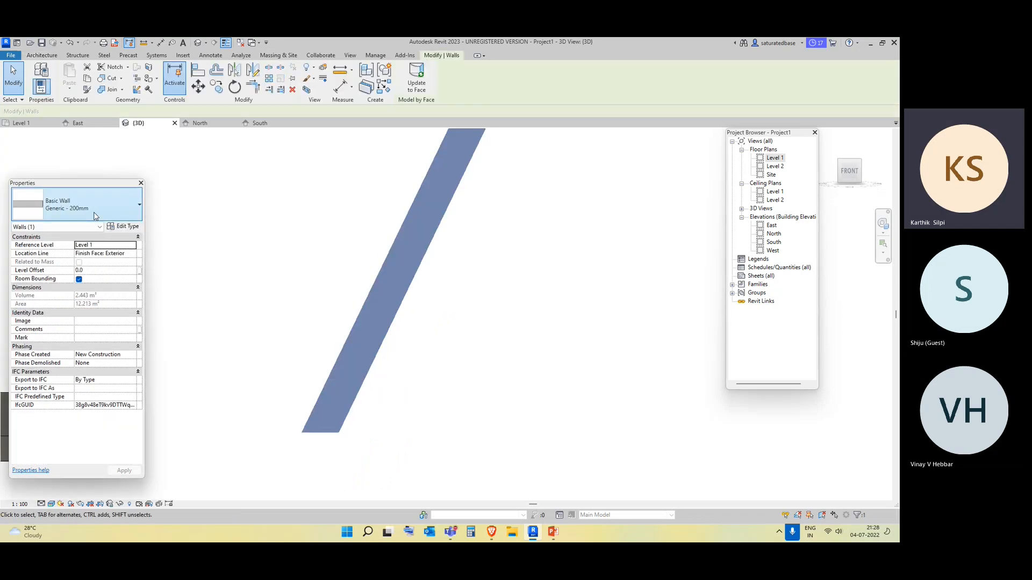
pyautogui.click(94, 215)
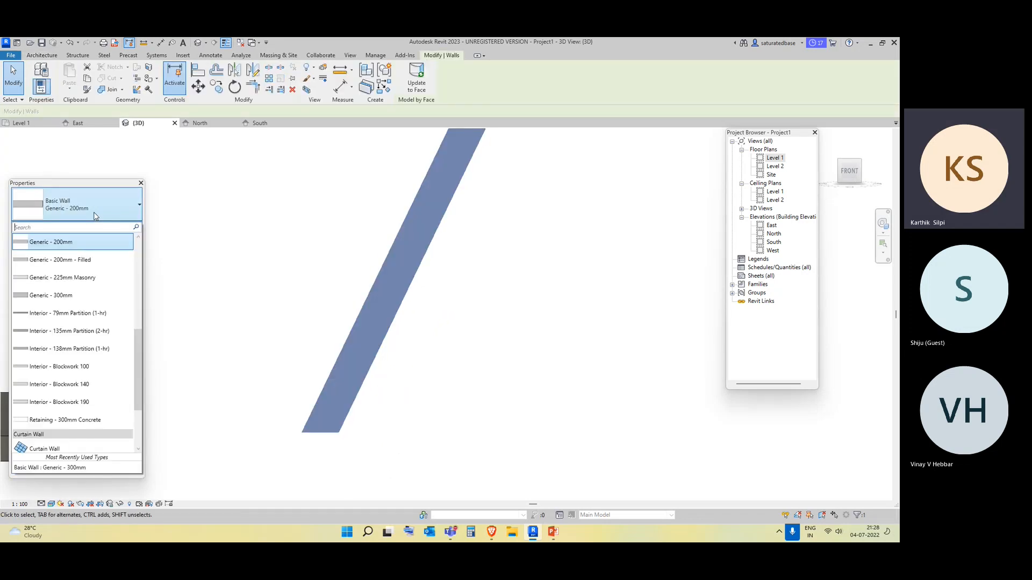
pyautogui.click(81, 277)
pyautogui.click(514, 371)
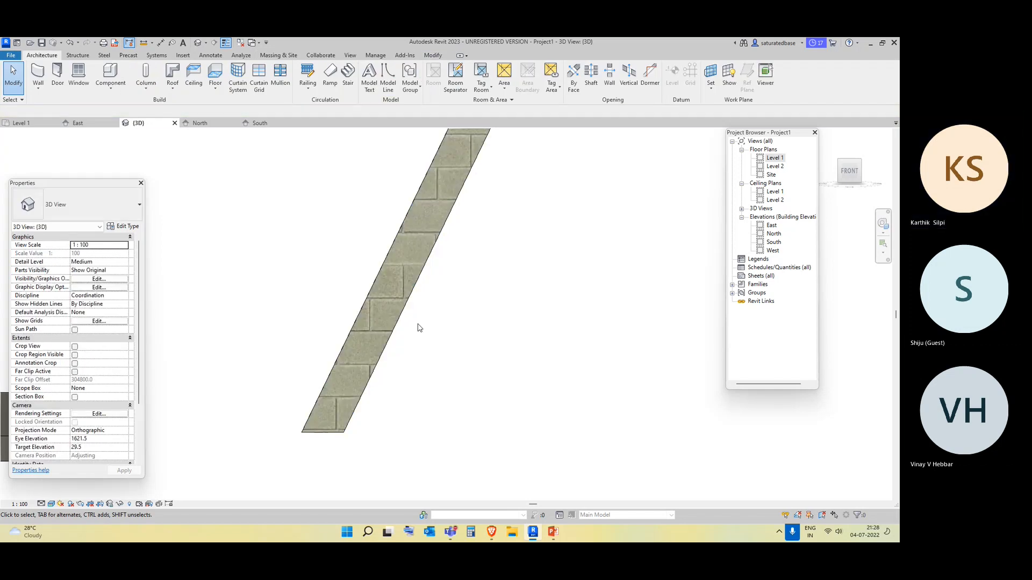
# Change the sloped wall's type to Generic - 300mm and deselect it
pyautogui.click(399, 311)
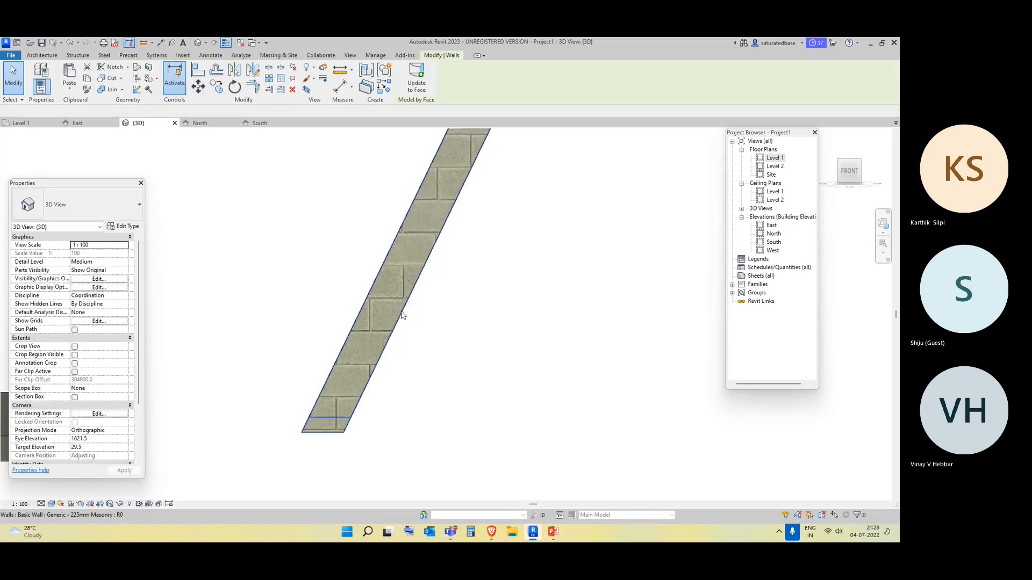
pyautogui.click(116, 202)
pyautogui.click(79, 258)
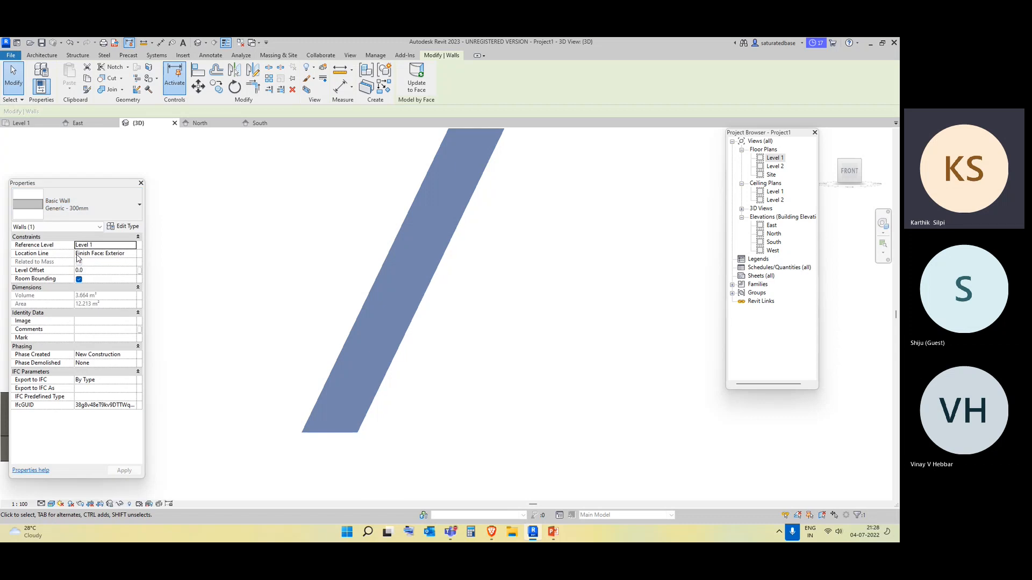
pyautogui.click(511, 311)
pyautogui.scroll(-3, 511, 311)
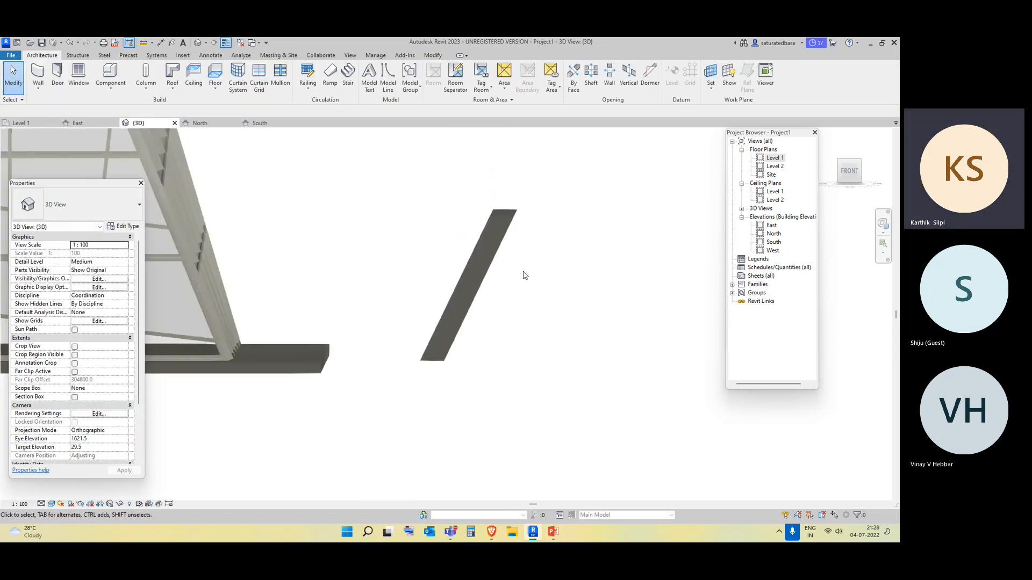
# Delete the Generic - 300mm sloped wall beside the curtain system structure in the 3D view
pyautogui.keyDown('shift'); pyautogui.moveTo(525, 276); pyautogui.dragTo(489, 403, button='middle'); pyautogui.keyUp('shift')
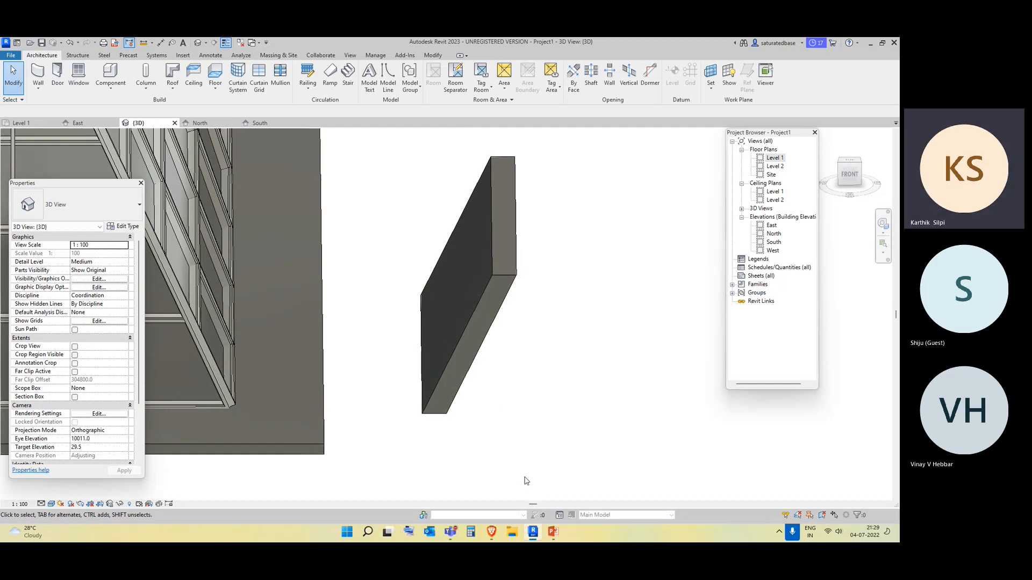
pyautogui.click(817, 504)
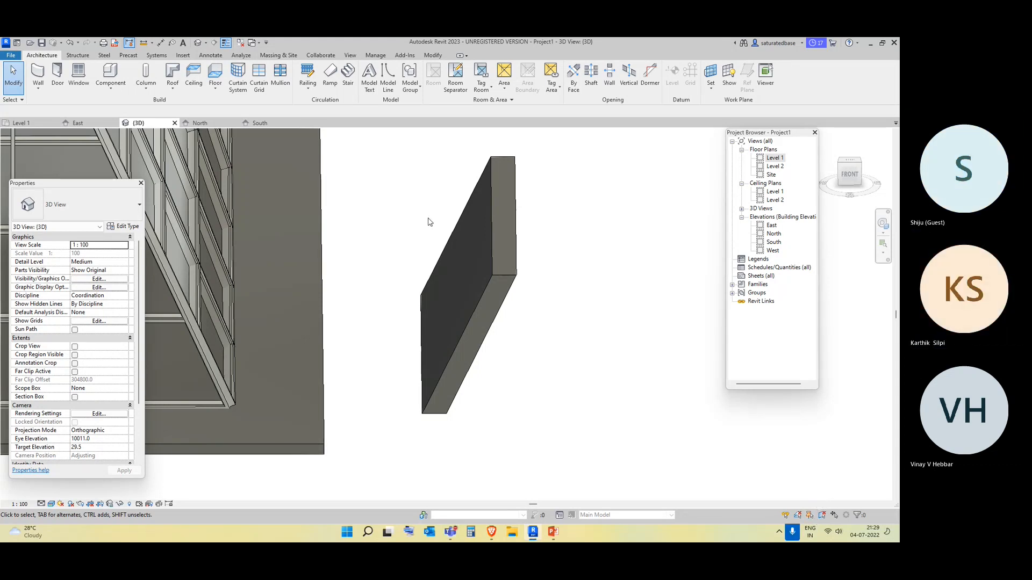
pyautogui.click(485, 344)
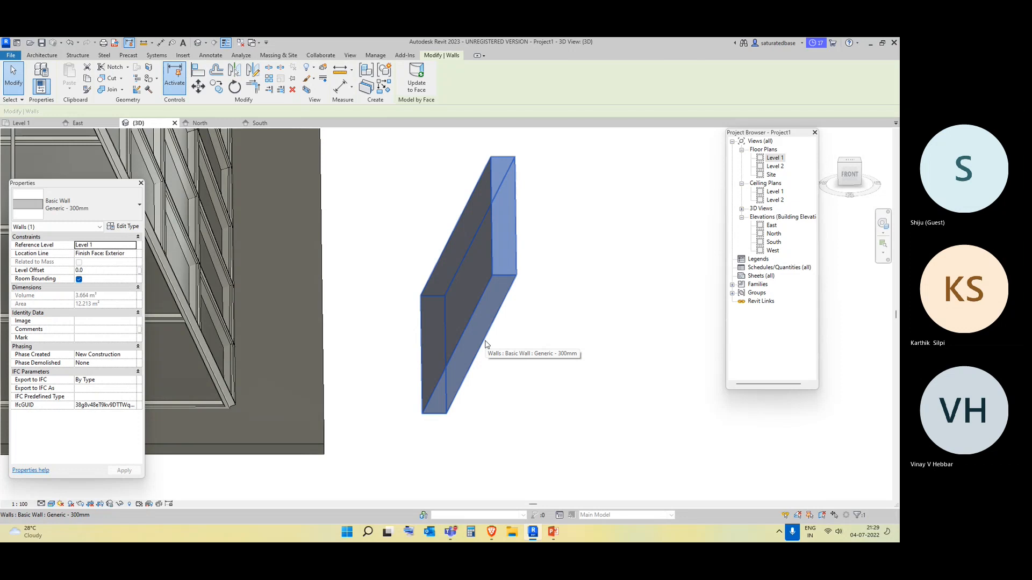
pyautogui.press('Delete')
# Select the remaining curtain system structure and base floor together and delete them to empty the model
pyautogui.keyDown('shift'); pyautogui.moveTo(549, 270); pyautogui.dragTo(562, 374, button='middle'); pyautogui.keyUp('shift')
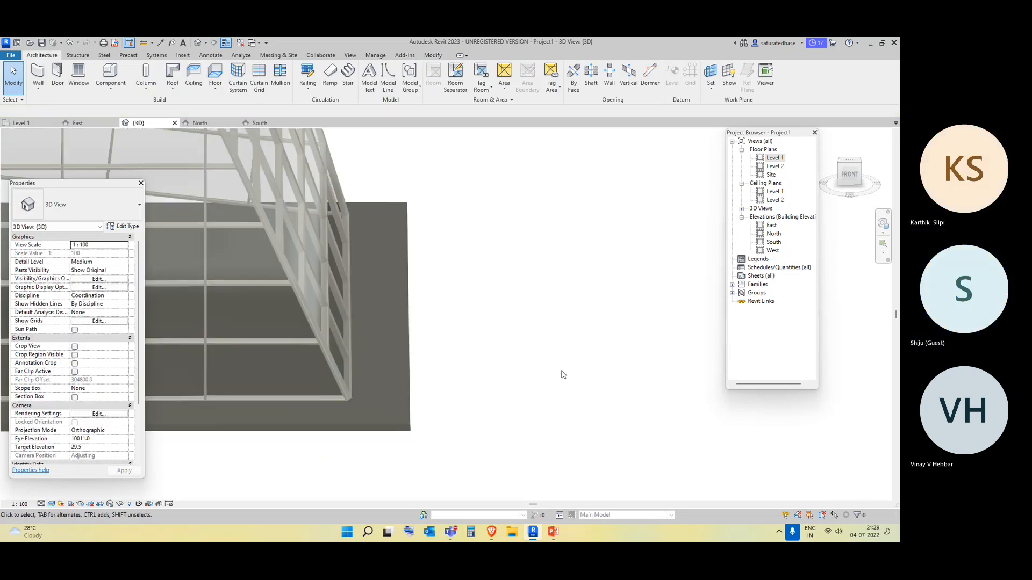
pyautogui.scroll(-6, 540, 353)
pyautogui.moveTo(549, 391); pyautogui.dragTo(358, 229)
pyautogui.press('Delete')
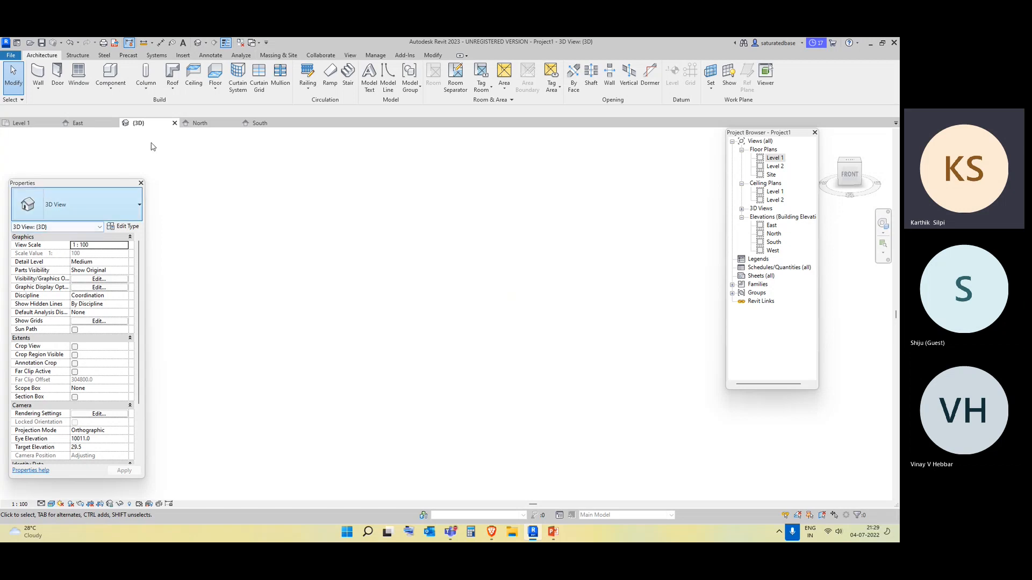
# Bring up the massing and site tools and open the Level 1 floor plan
pyautogui.click(260, 56)
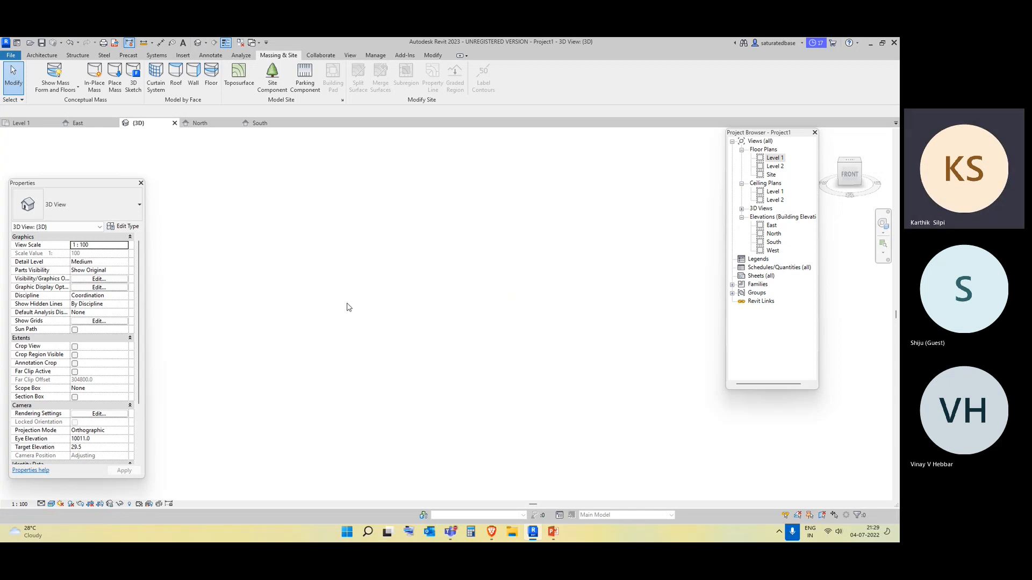
pyautogui.click(768, 158)
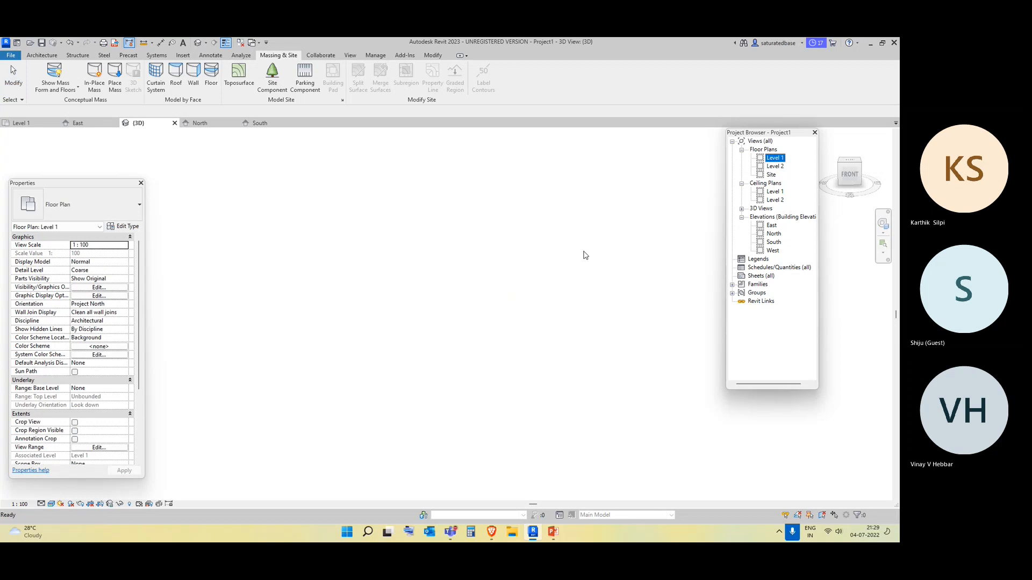
pyautogui.doubleClick(780, 158)
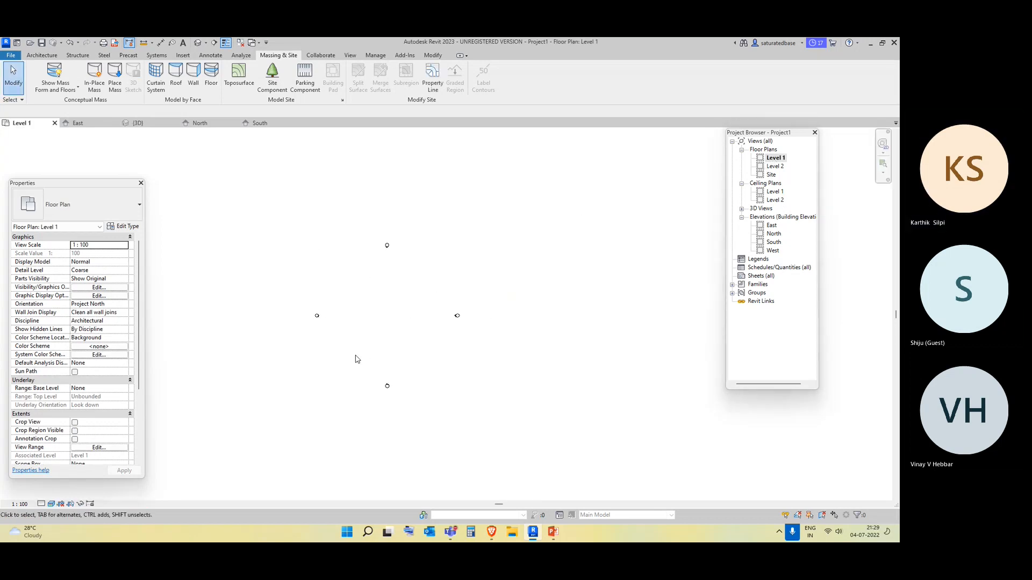
# Open the sample project Arch Link Model.rvt from the Revit Samples folder
pyautogui.click(11, 55)
pyautogui.moveTo(58, 117)
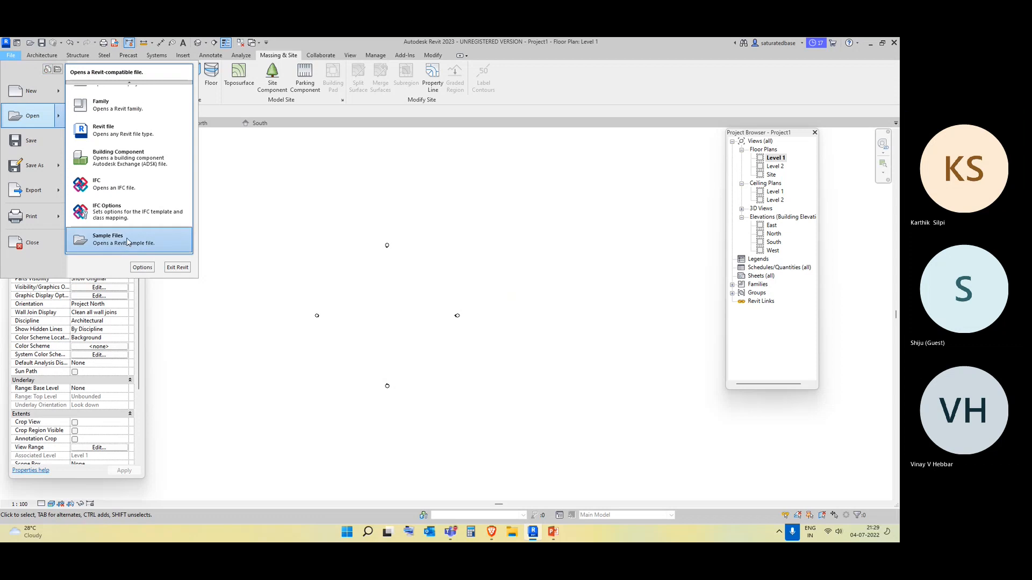
pyautogui.click(128, 244)
pyautogui.click(377, 213)
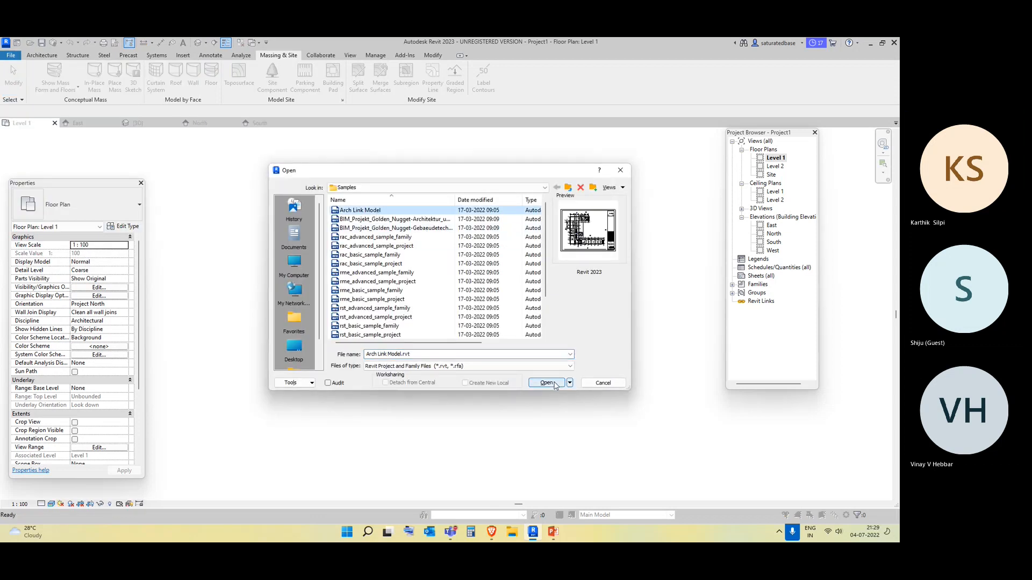
pyautogui.click(549, 383)
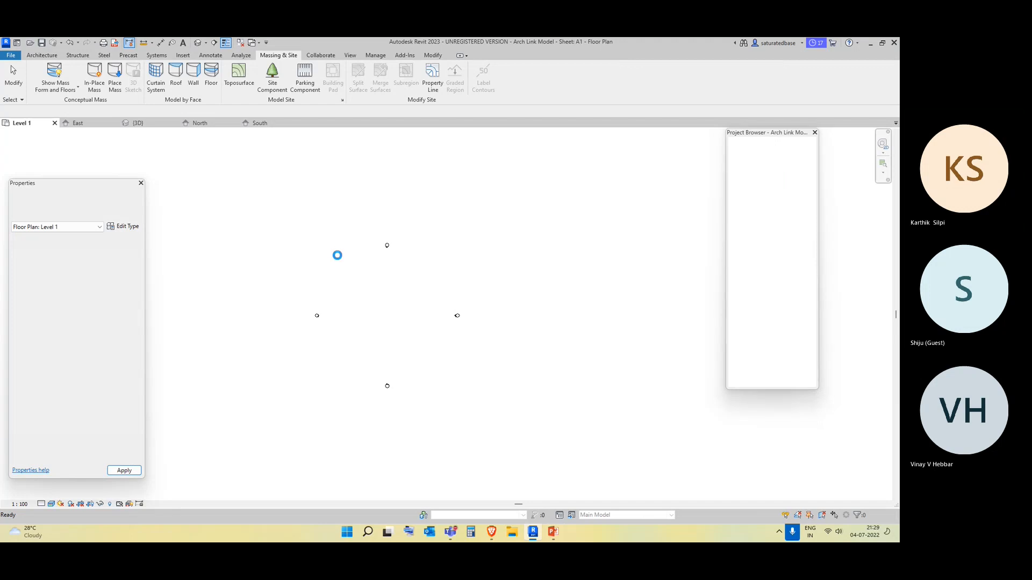
# Open the sample project's default 3D view and examine its terrain, contours, roads and building from several angles
pyautogui.click(197, 46)
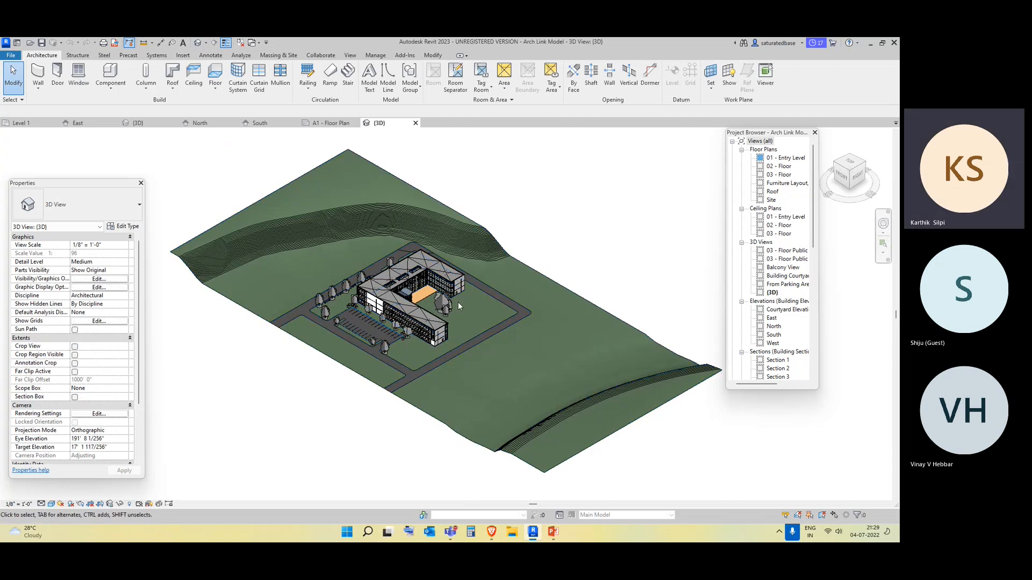
pyautogui.scroll(1, 458, 302)
pyautogui.scroll(1, 409, 285)
pyautogui.moveTo(409, 284); pyautogui.dragTo(530, 314, button='middle')
pyautogui.keyDown('shift'); pyautogui.moveTo(428, 313); pyautogui.dragTo(449, 402, button='middle'); pyautogui.keyUp('shift')
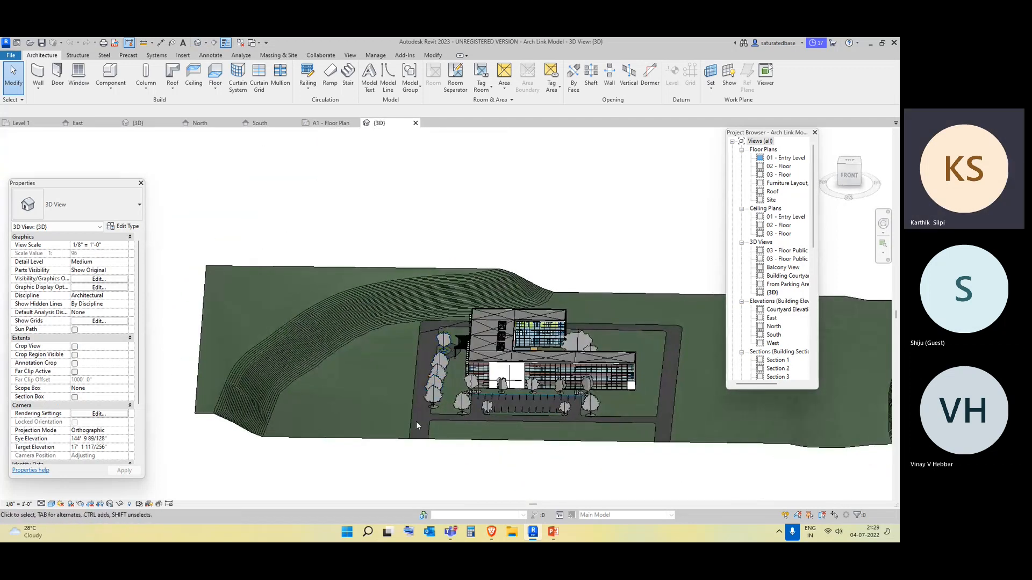
pyautogui.scroll(1, 430, 303)
pyautogui.scroll(1, 370, 424)
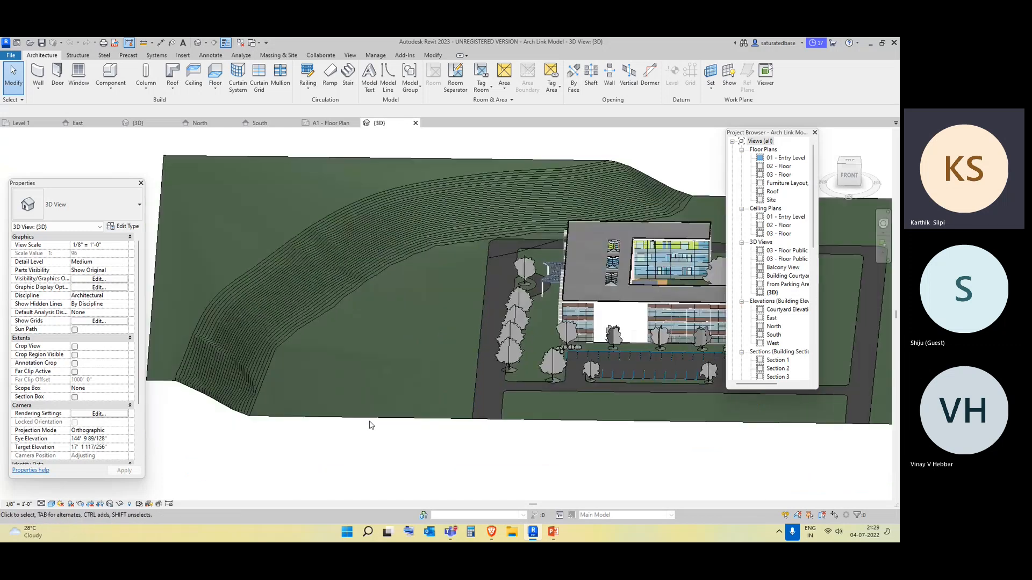
pyautogui.keyDown('shift'); pyautogui.moveTo(370, 424); pyautogui.dragTo(317, 392, button='middle'); pyautogui.keyUp('shift')
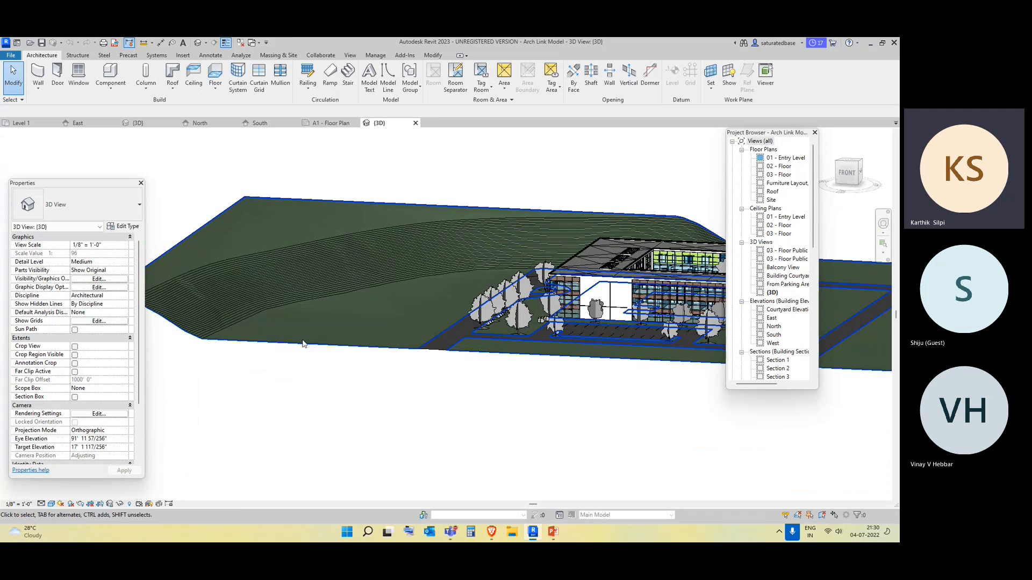
# Return to Project1 and open its Site floor plan around the project base point
pyautogui.click(24, 124)
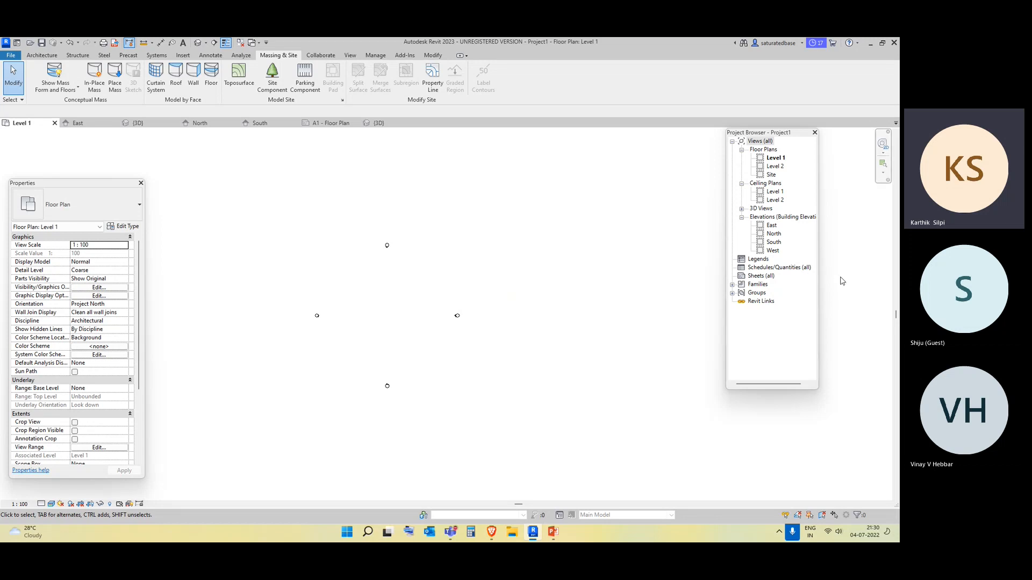
pyautogui.doubleClick(771, 175)
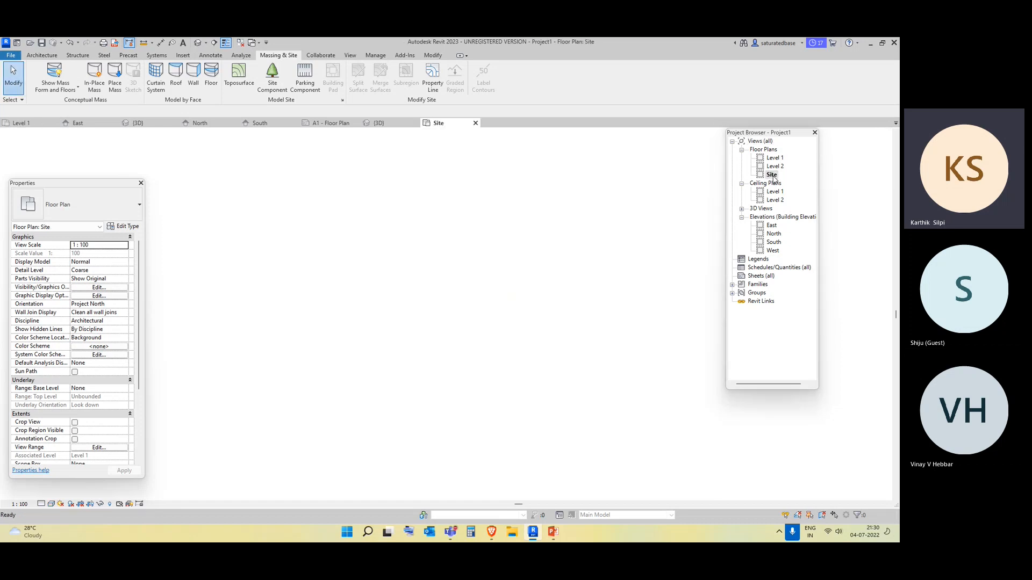
pyautogui.scroll(5, 389, 325)
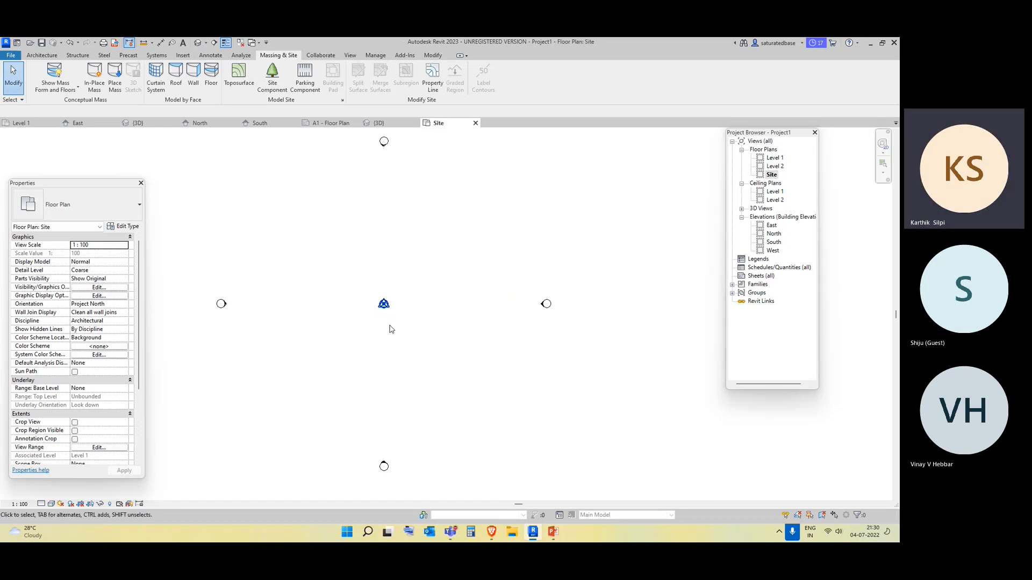
# Select the project base point to check its coordinates, and clear the selection
pyautogui.click(383, 302)
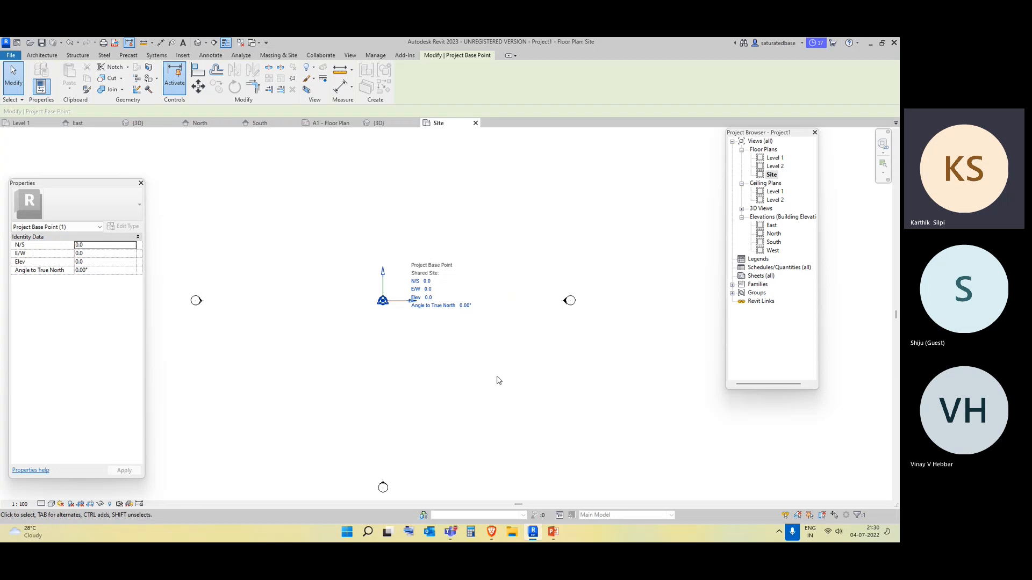
pyautogui.press('Escape')
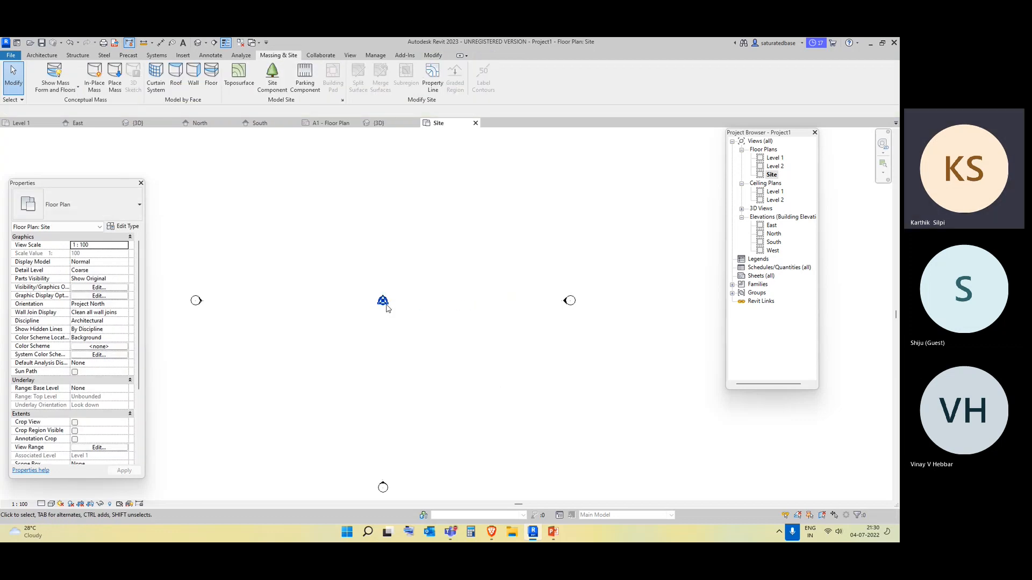
pyautogui.scroll(2, 383, 299)
# Move the project base point to N/S -2870.6, E/W 1636.9, inspect the survey point separately, and undo the move
pyautogui.click(385, 311)
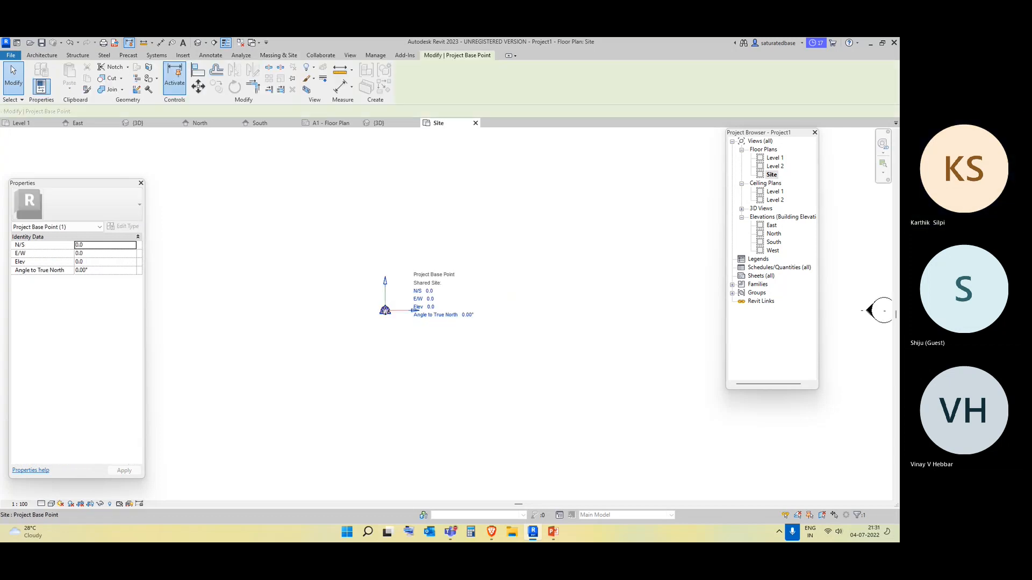
pyautogui.moveTo(385, 312); pyautogui.dragTo(414, 361)
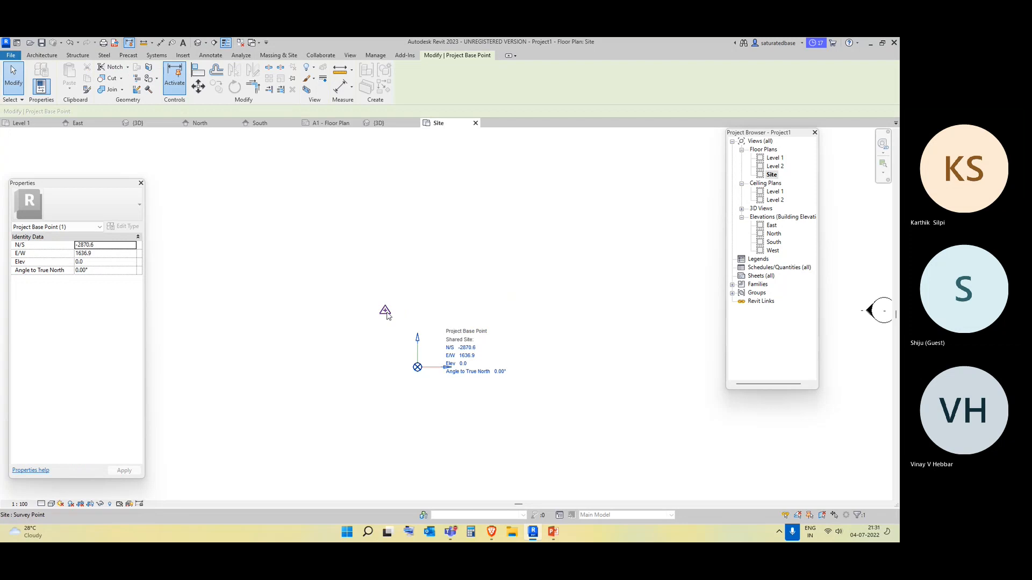
pyautogui.click(385, 310)
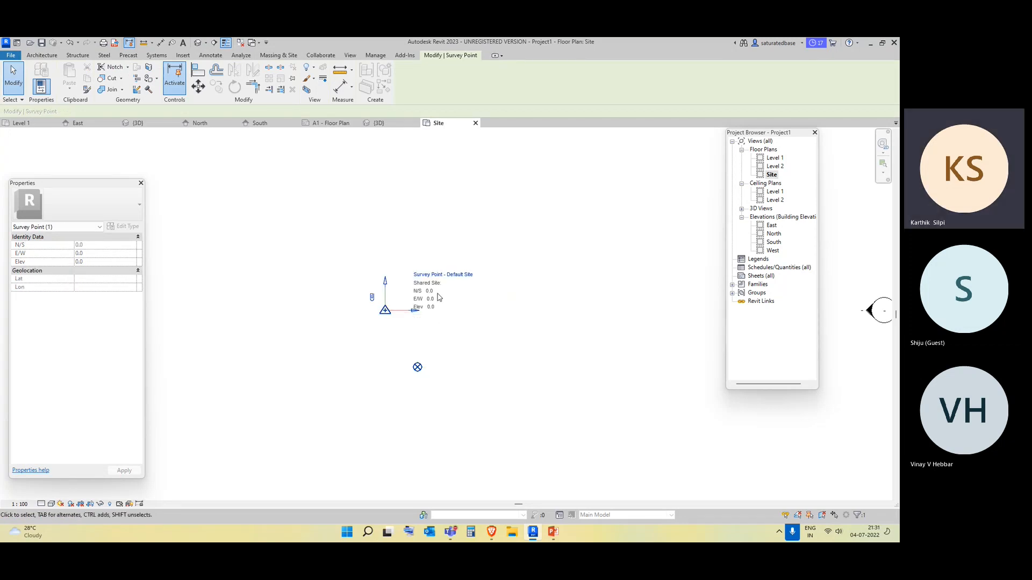
pyautogui.click(417, 369)
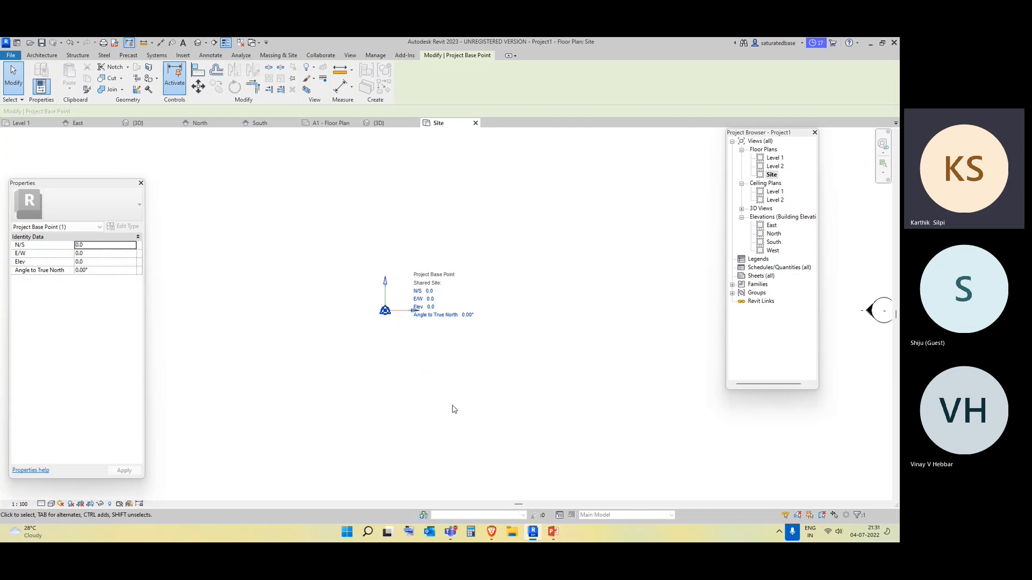
pyautogui.click(428, 371)
pyautogui.click(390, 315)
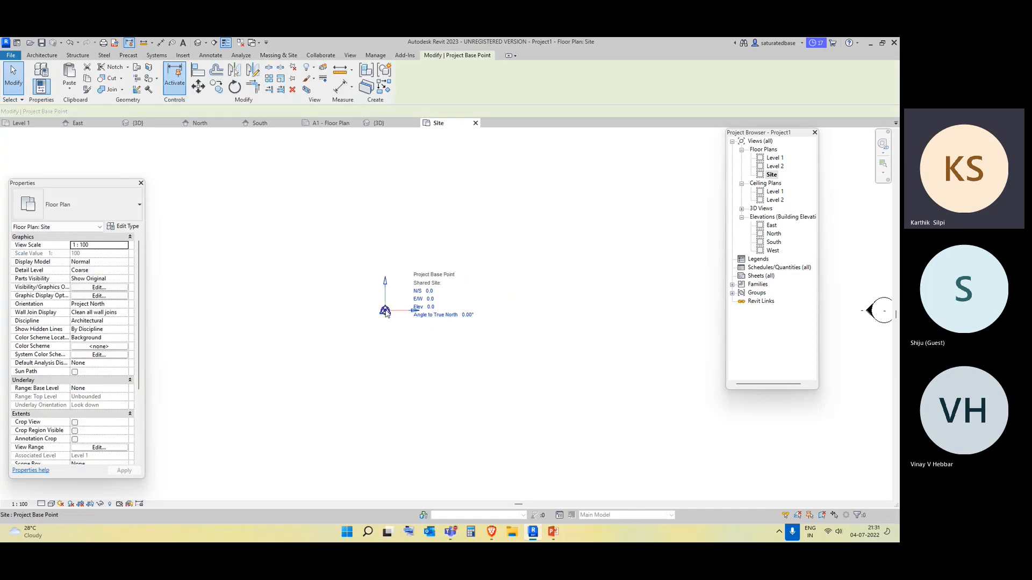
pyautogui.click(466, 380)
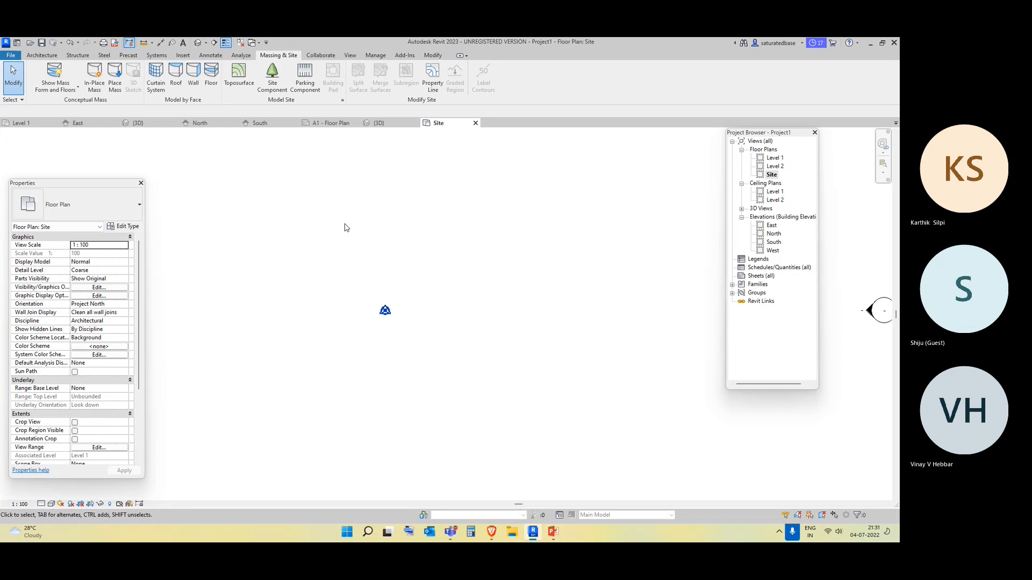
# Review the identity, IFC and other fields in the Project Information settings and close them without changes
pyautogui.click(375, 57)
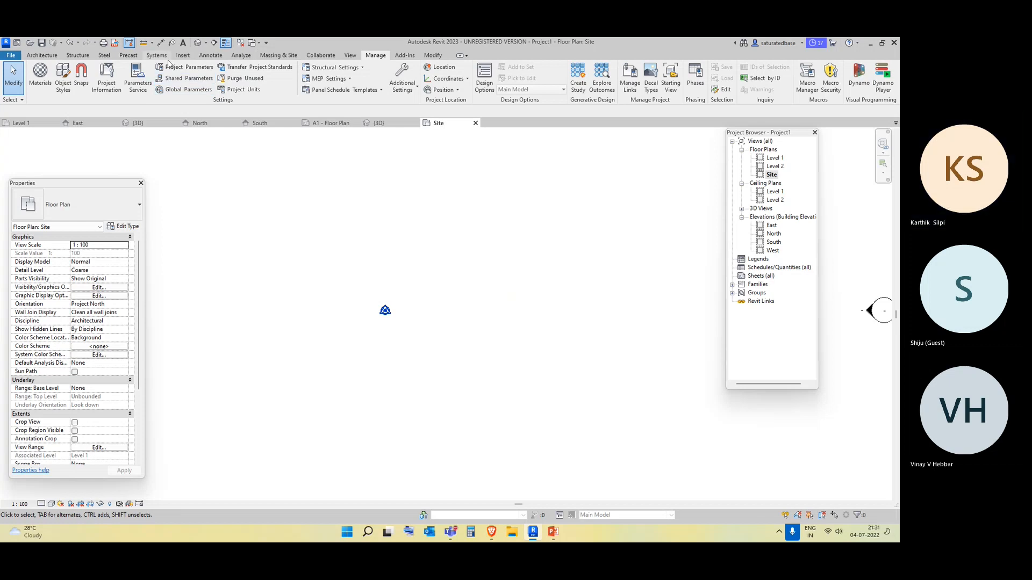
pyautogui.click(109, 83)
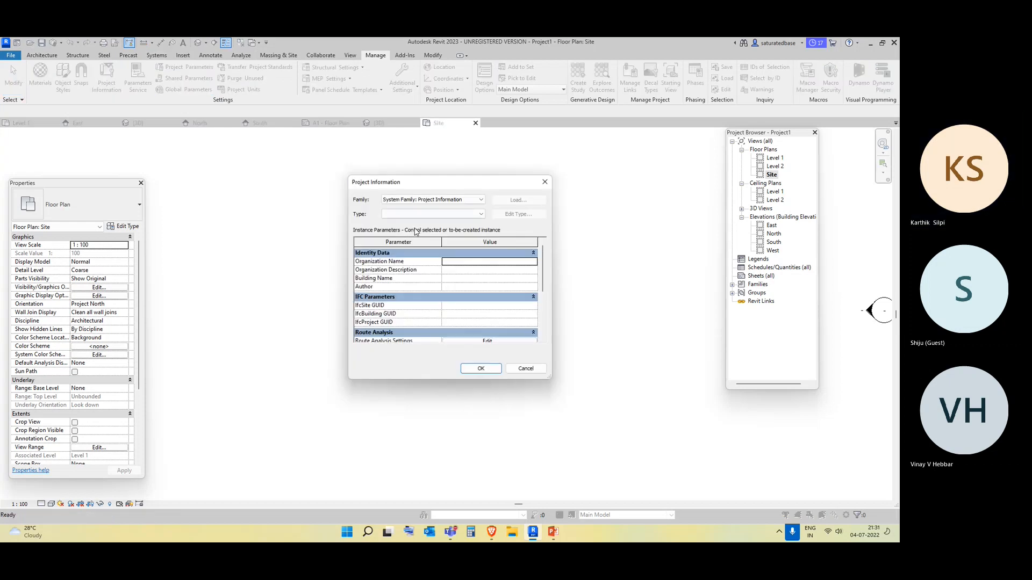
pyautogui.click(451, 261)
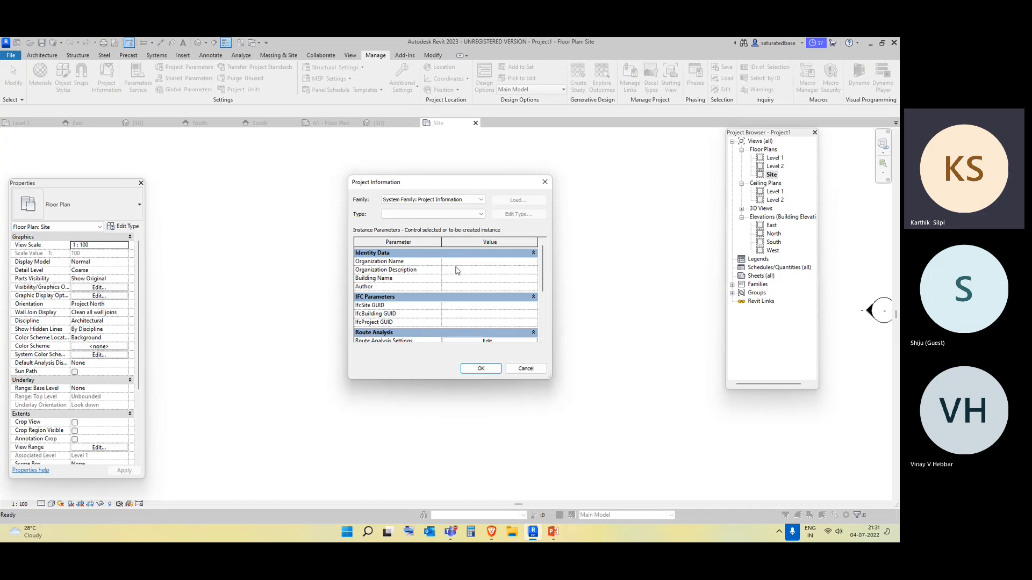
pyautogui.scroll(-3, 471, 256)
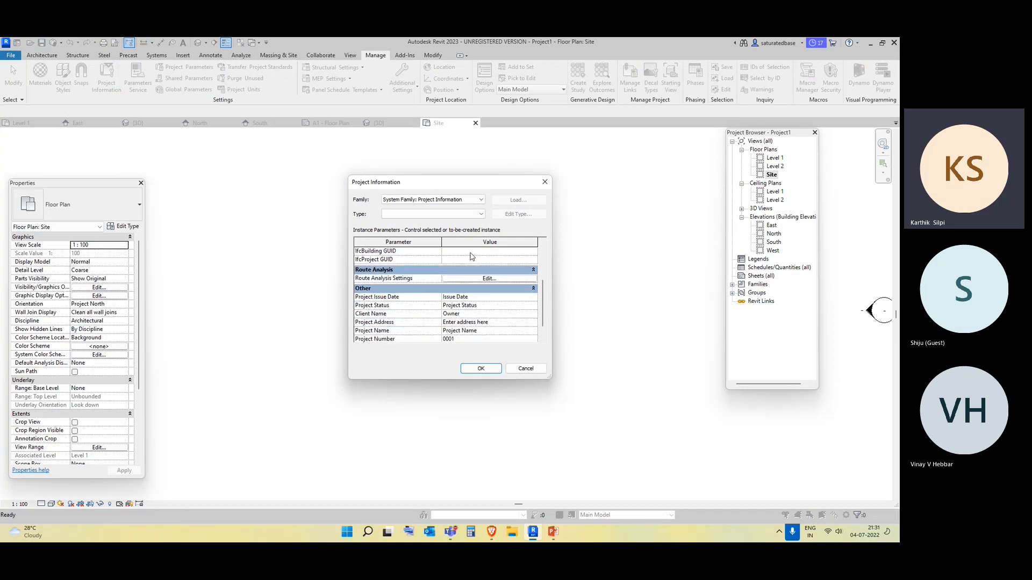
pyautogui.scroll(-1, 471, 256)
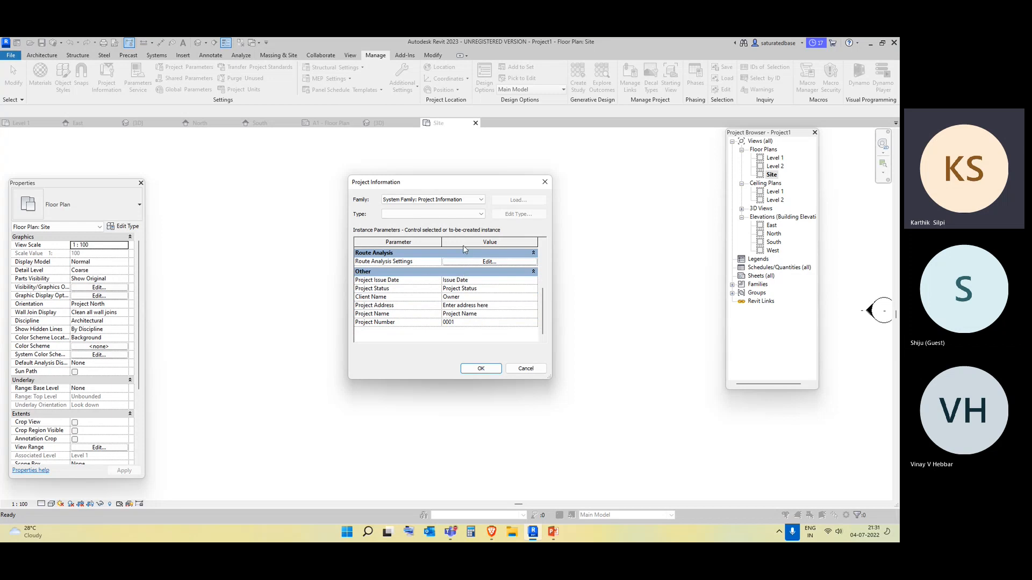
pyautogui.click(546, 185)
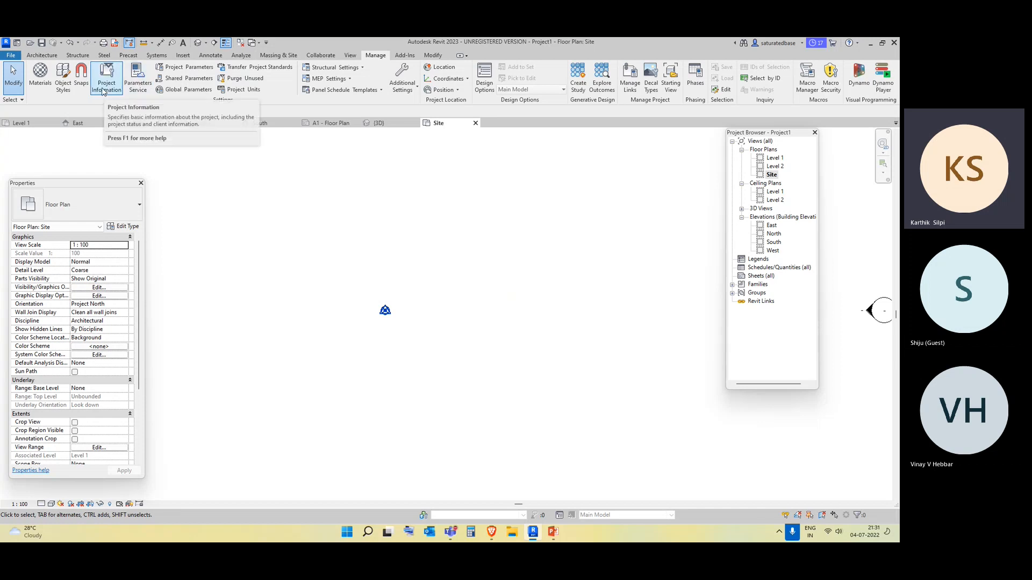
# Review the project's global parameters and the Location and Site settings, closing both without changes
pyautogui.click(184, 90)
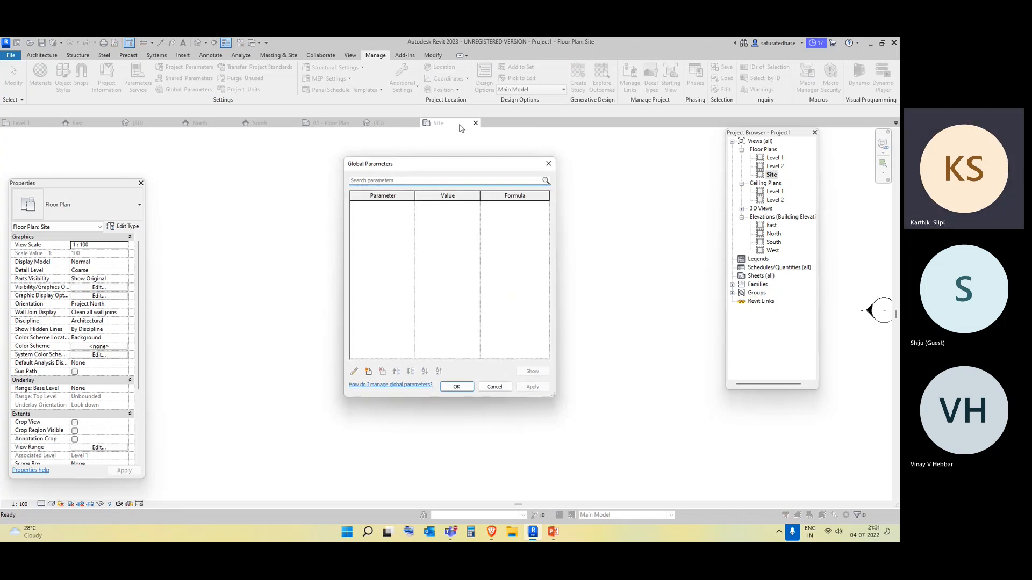
pyautogui.click(548, 164)
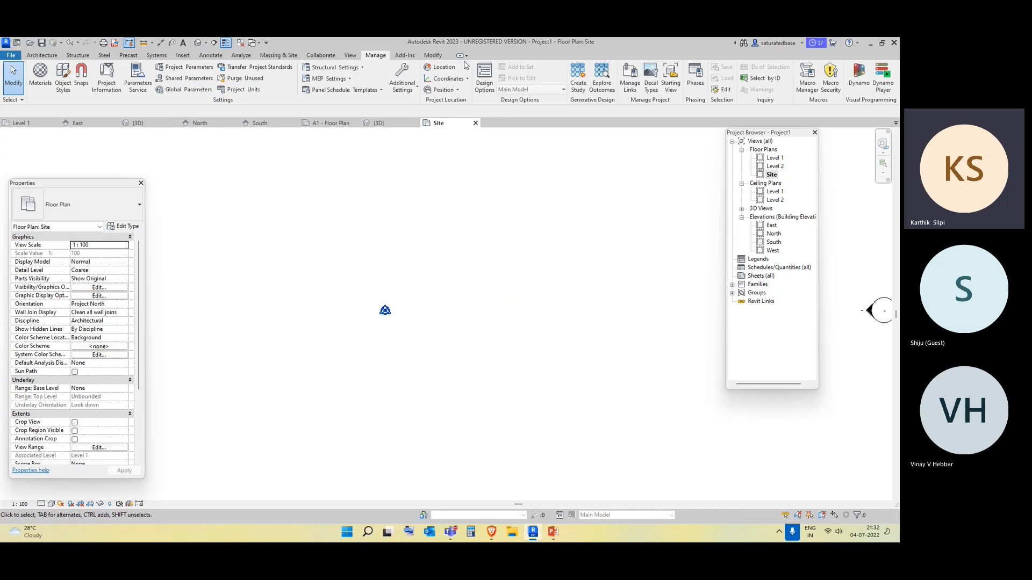
pyautogui.click(447, 69)
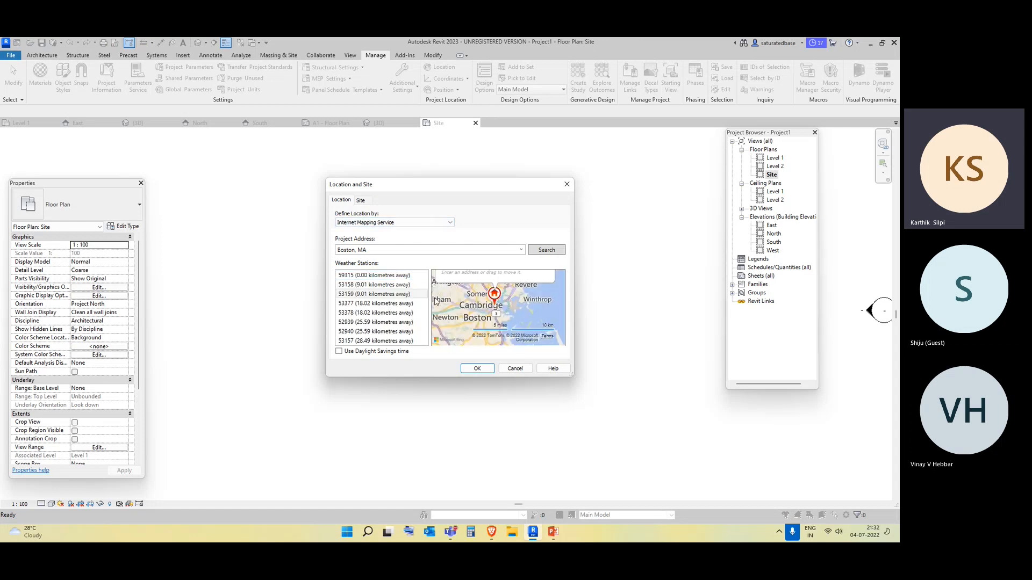
pyautogui.click(565, 187)
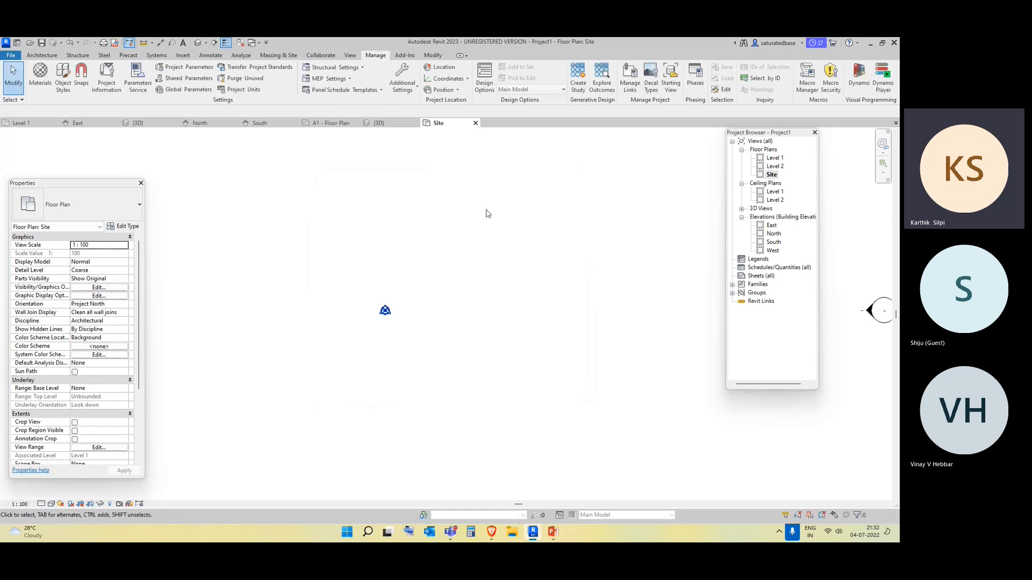
# Examine the project position options for relocating, mirroring and rotating north in the Site and Level 1 floor plans, without applying any
pyautogui.click(462, 79)
pyautogui.click(463, 80)
pyautogui.click(457, 90)
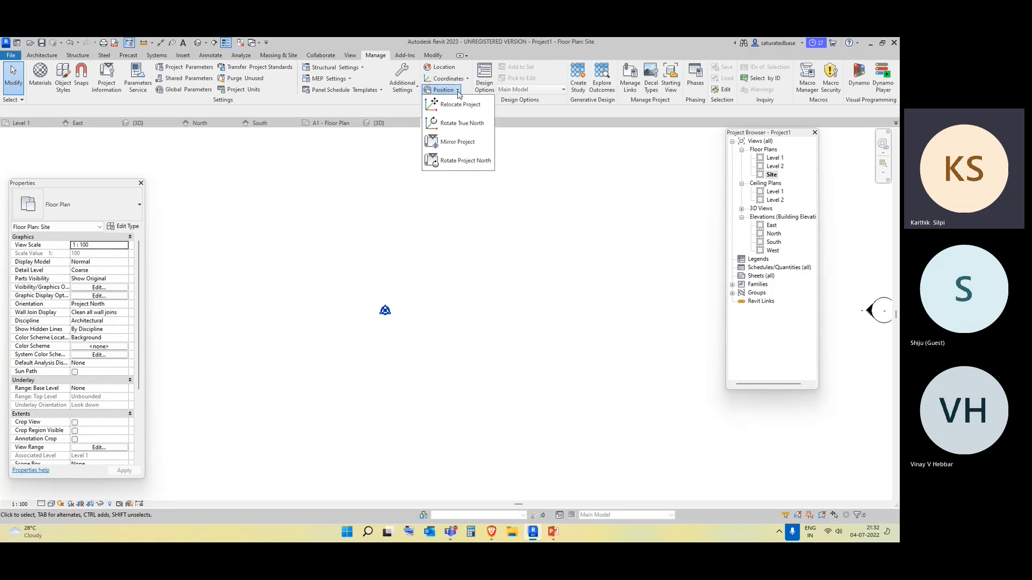
pyautogui.click(457, 91)
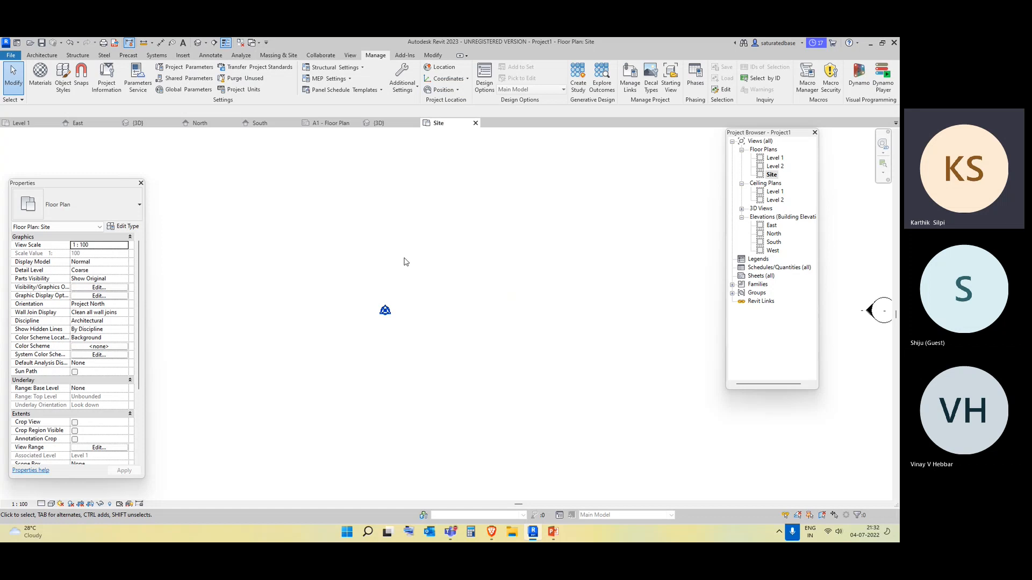
pyautogui.scroll(-2, 406, 262)
pyautogui.click(456, 90)
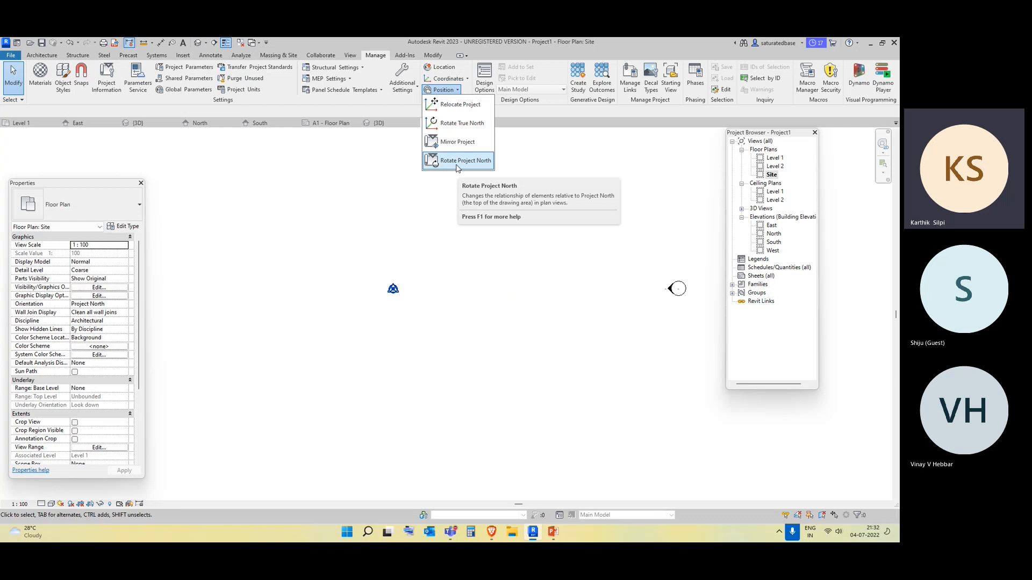
pyautogui.click(442, 246)
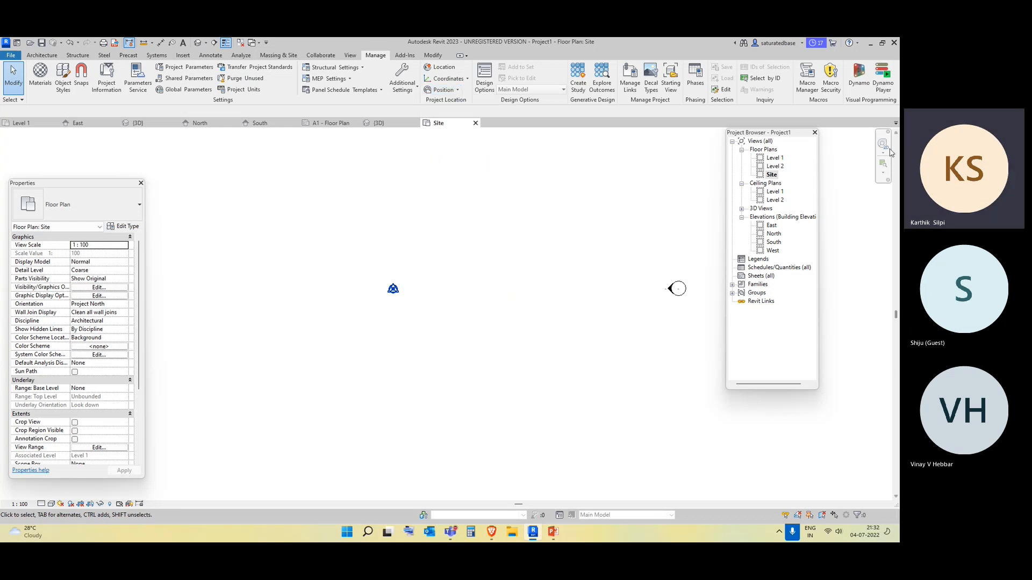
pyautogui.doubleClick(774, 158)
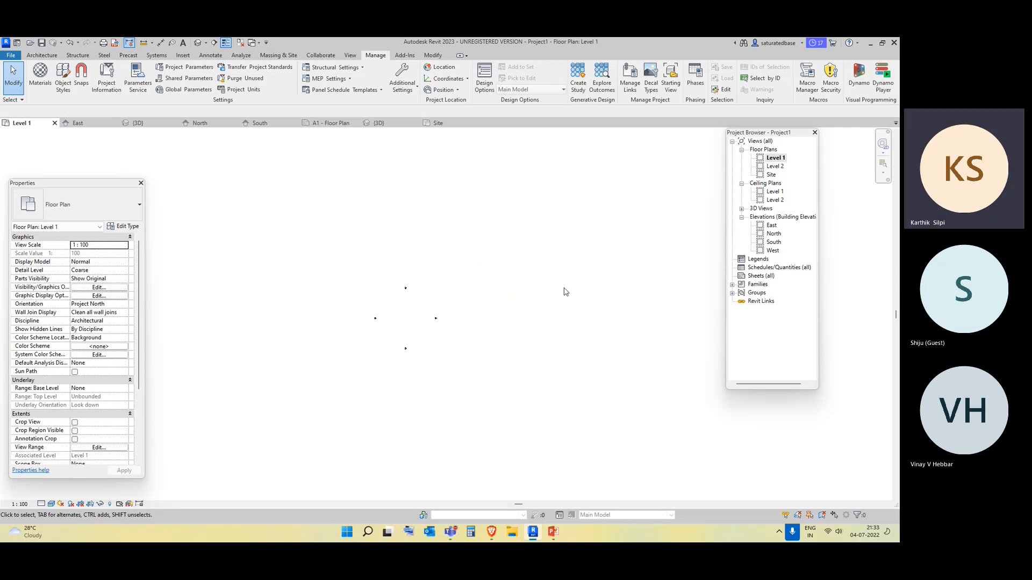
pyautogui.click(454, 91)
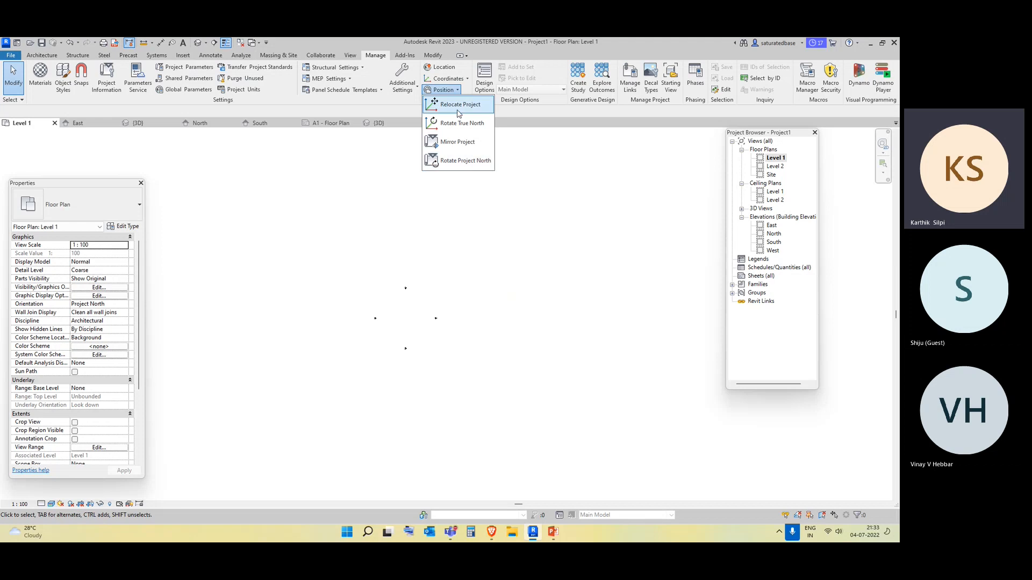
pyautogui.click(490, 221)
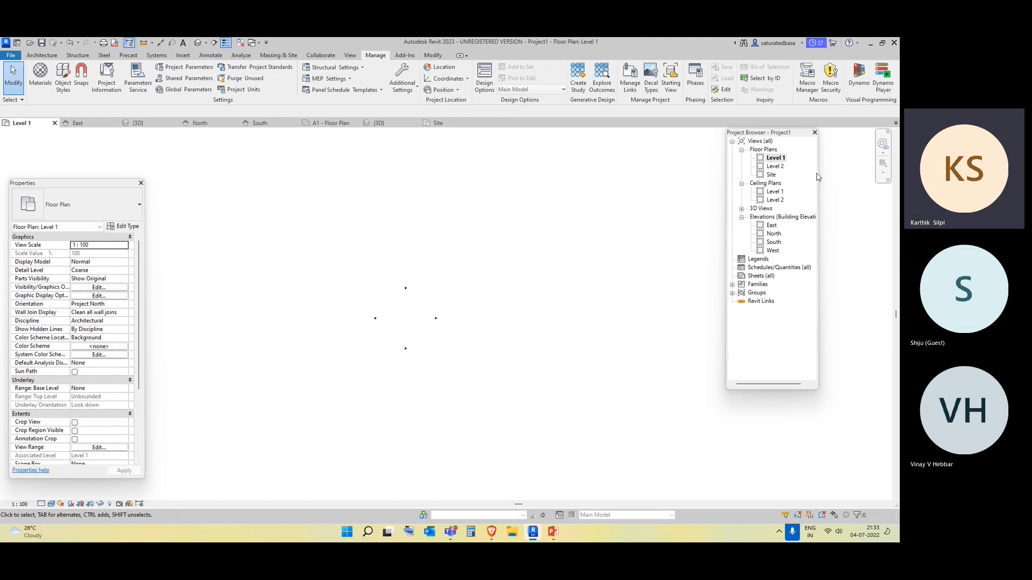
# Reopen the Site floor plan and start a new toposurface around the project base point
pyautogui.doubleClick(771, 175)
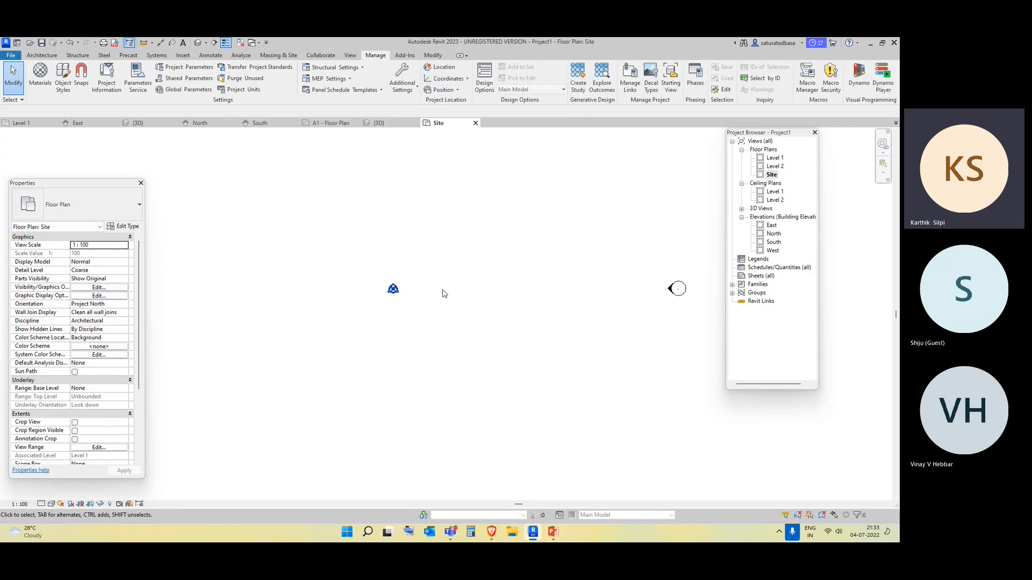
pyautogui.scroll(-2, 444, 294)
pyautogui.click(293, 56)
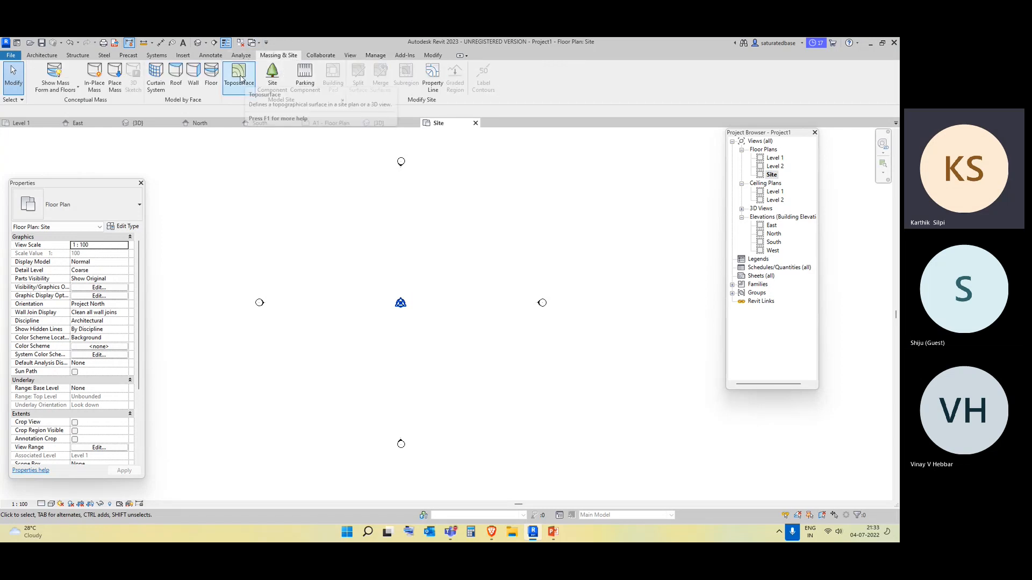
pyautogui.click(240, 79)
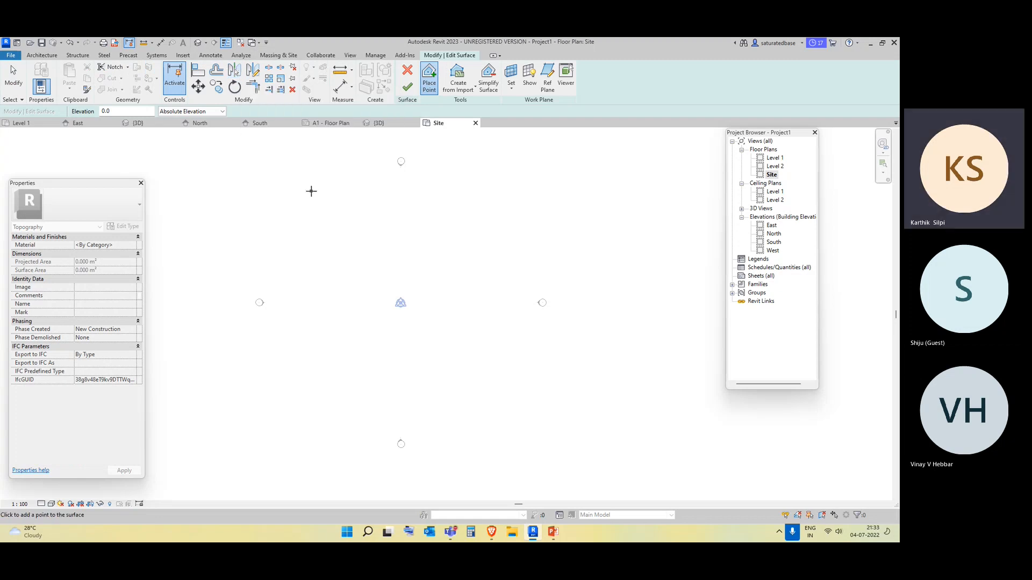
# Try creating the surface from an import instance, then browse for a CSV points file and cancel
pyautogui.click(466, 92)
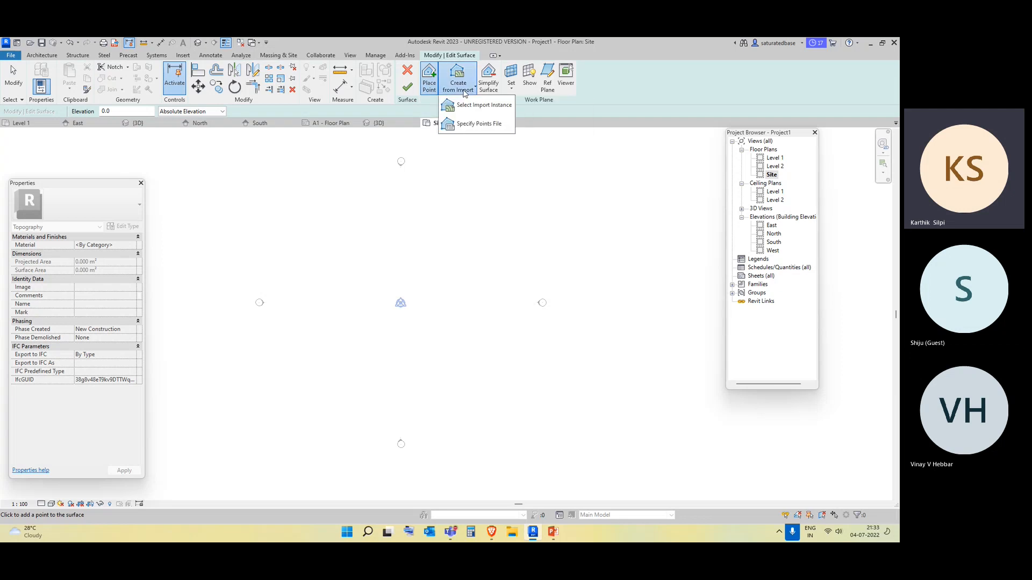
pyautogui.click(459, 107)
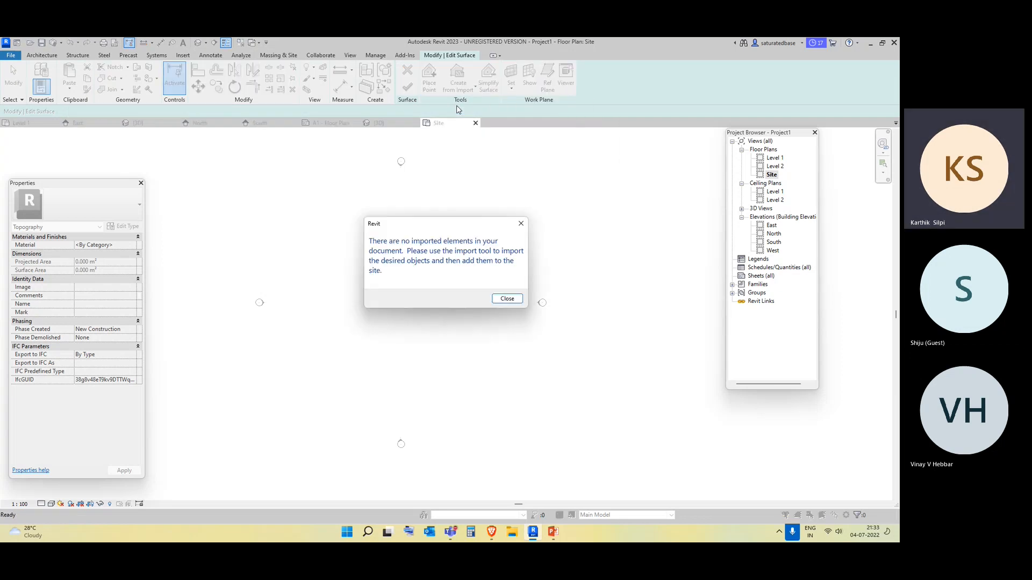
pyautogui.click(504, 299)
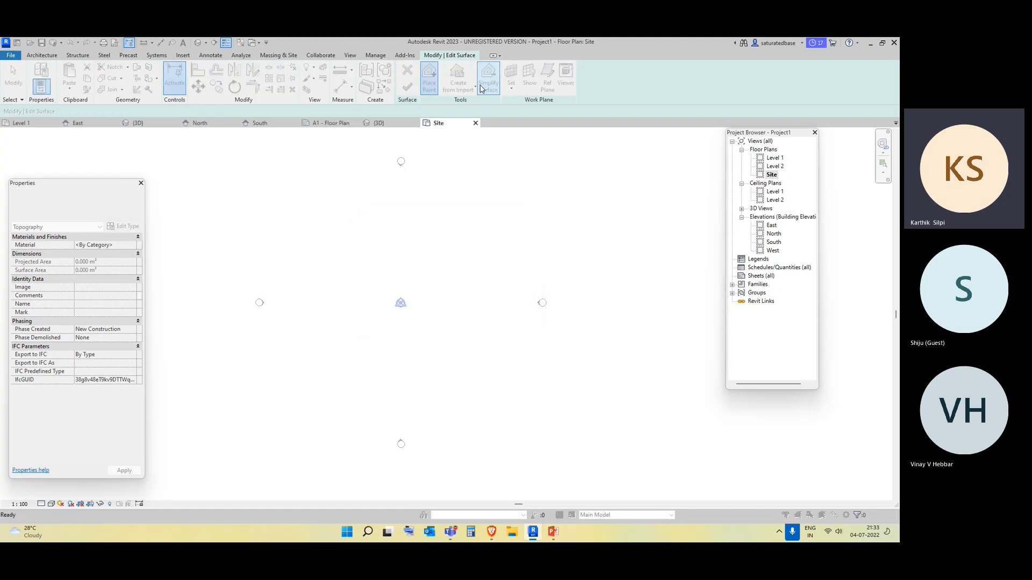
pyautogui.click(484, 85)
pyautogui.click(502, 258)
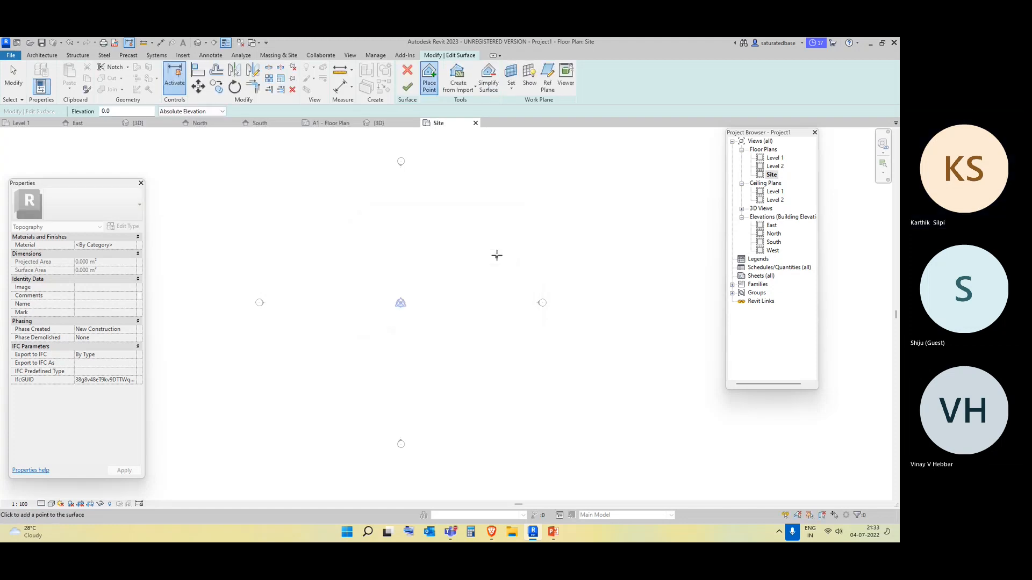
pyautogui.click(458, 81)
pyautogui.click(465, 127)
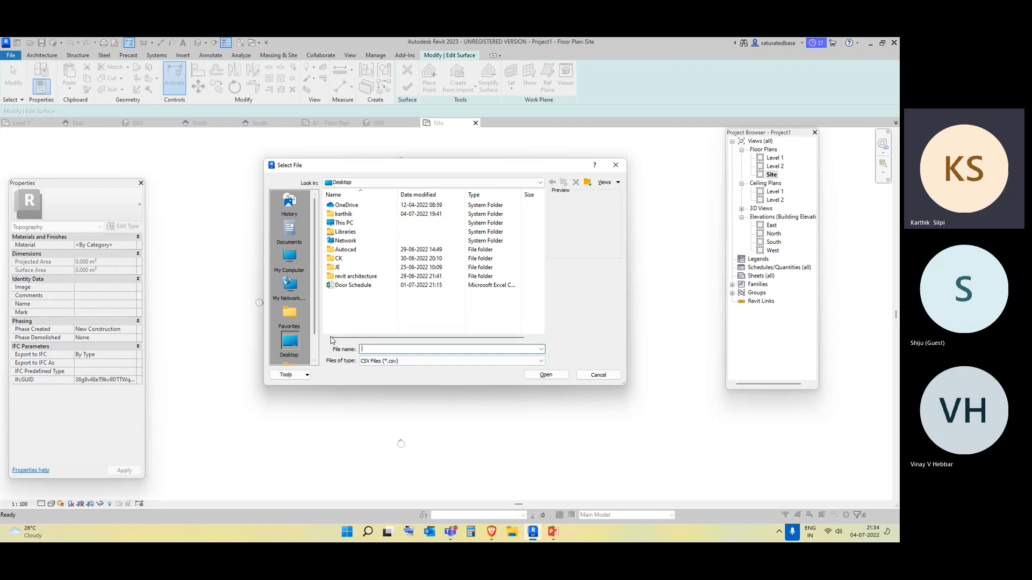
pyautogui.click(616, 167)
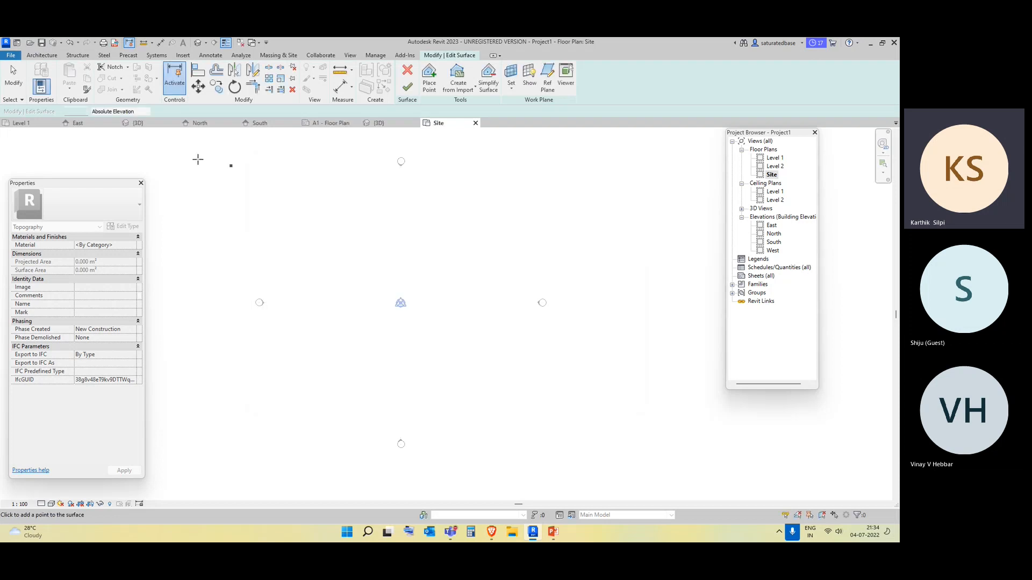
# Look at the contoured terrain in the Arch Link Model's 3D view and return to Project1's Site plan
pyautogui.click(376, 123)
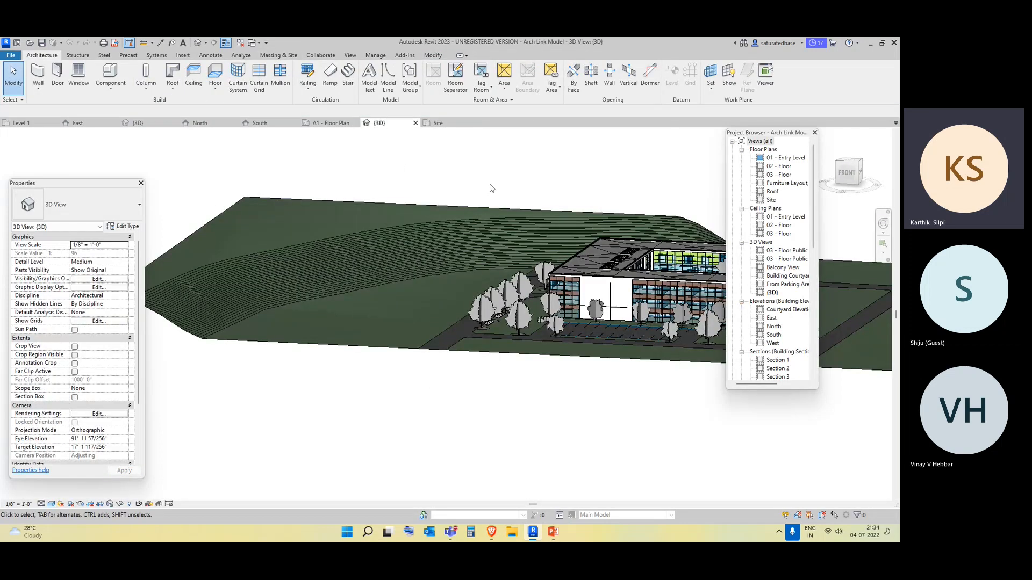
pyautogui.click(442, 123)
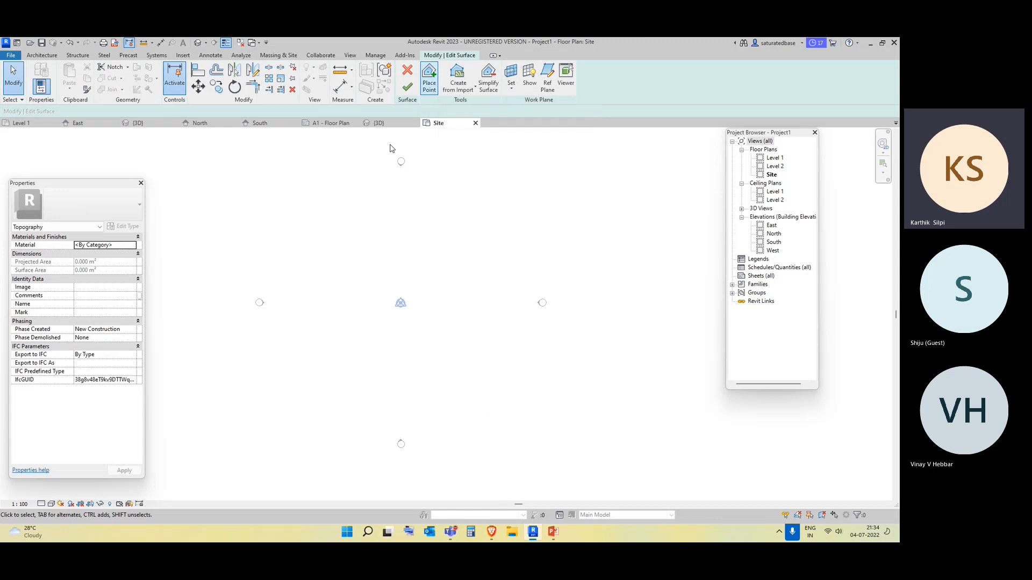
# Place seven toposurface points at absolute elevation -4000 to form the outer terrain boundary around the project base point
pyautogui.click(428, 82)
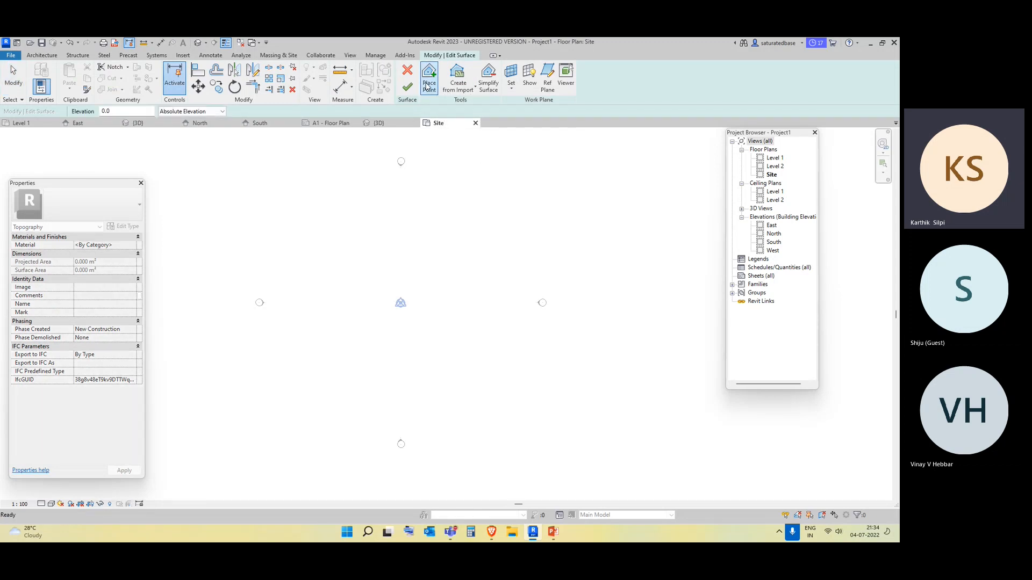
pyautogui.click(113, 110)
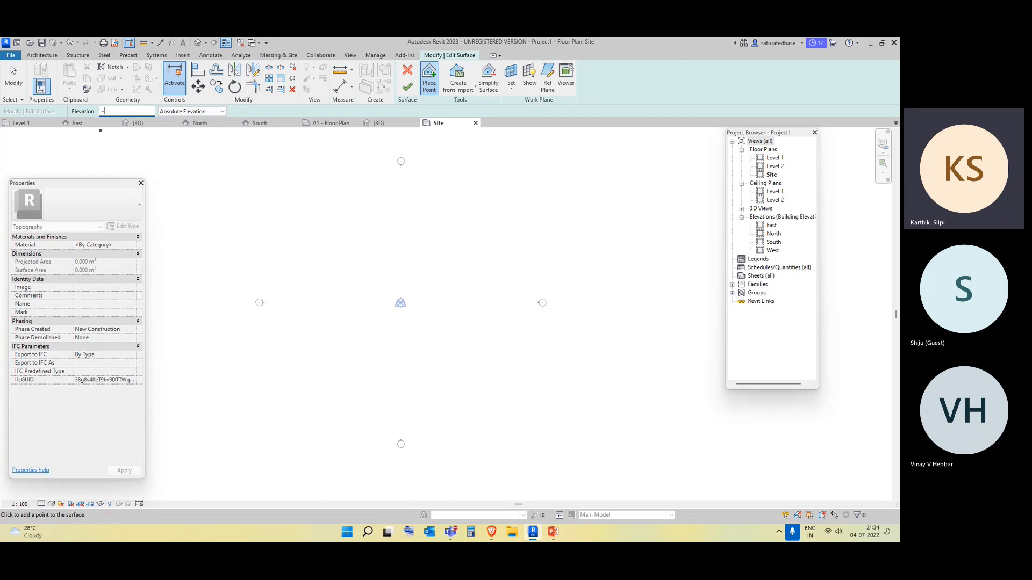
pyautogui.write('-4000')
pyautogui.click(281, 259)
pyautogui.click(345, 220)
pyautogui.click(478, 196)
pyautogui.click(508, 333)
pyautogui.click(515, 413)
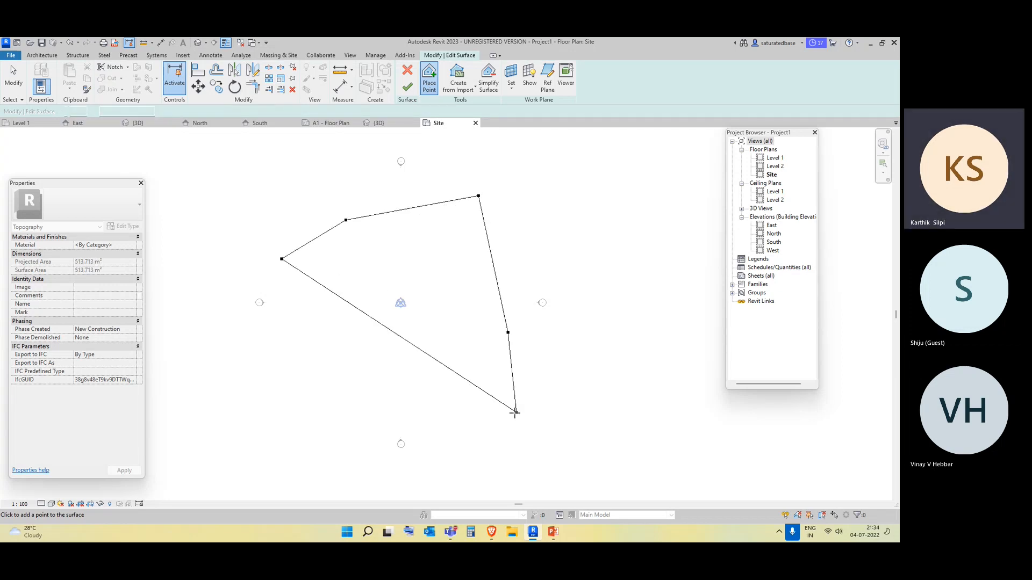
pyautogui.click(357, 403)
pyautogui.click(307, 417)
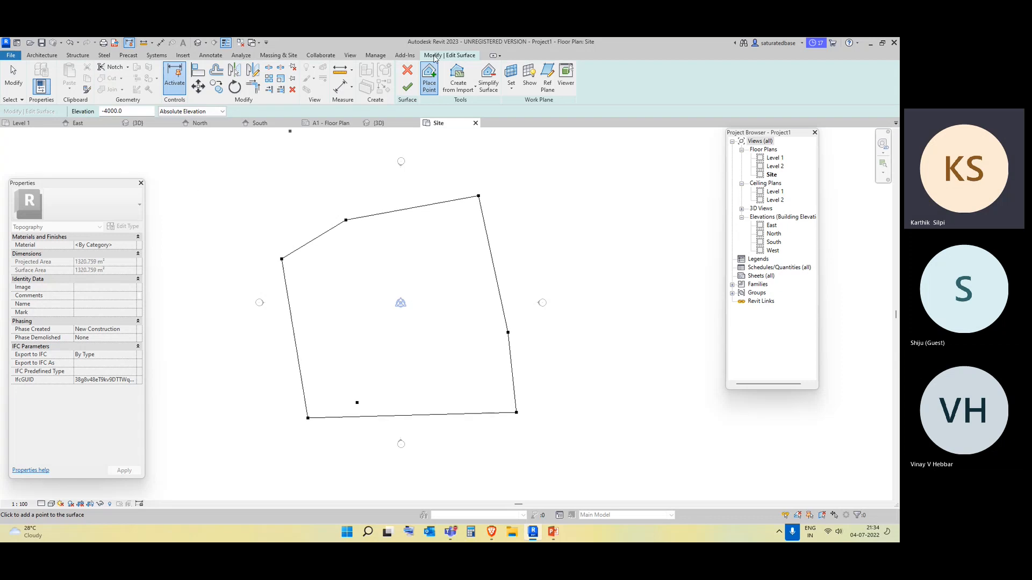
# Place a ring of surface points at absolute elevation -3000 just inside the outer terrain boundary
pyautogui.doubleClick(115, 110)
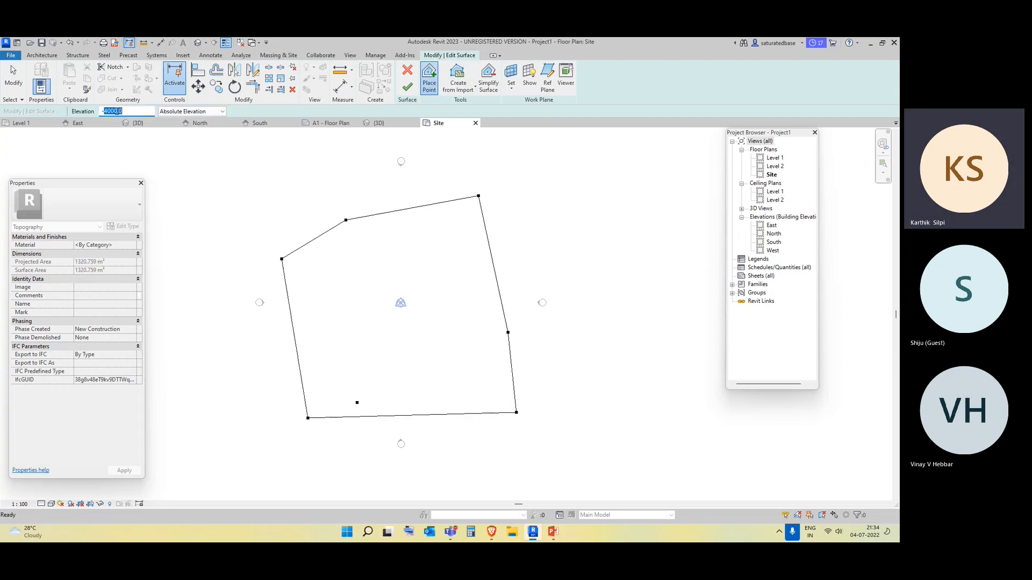
pyautogui.write('-')
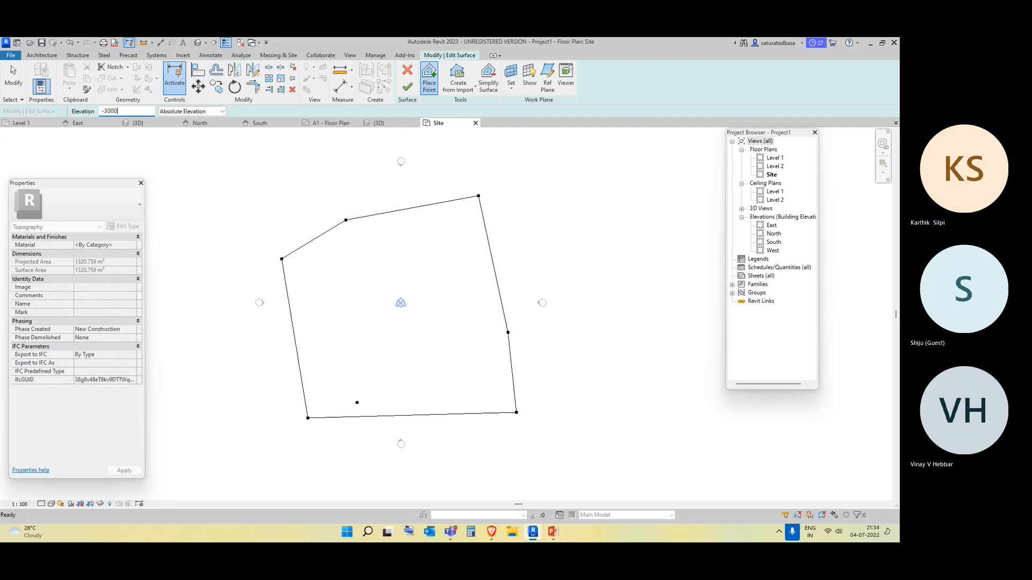
pyautogui.click(325, 269)
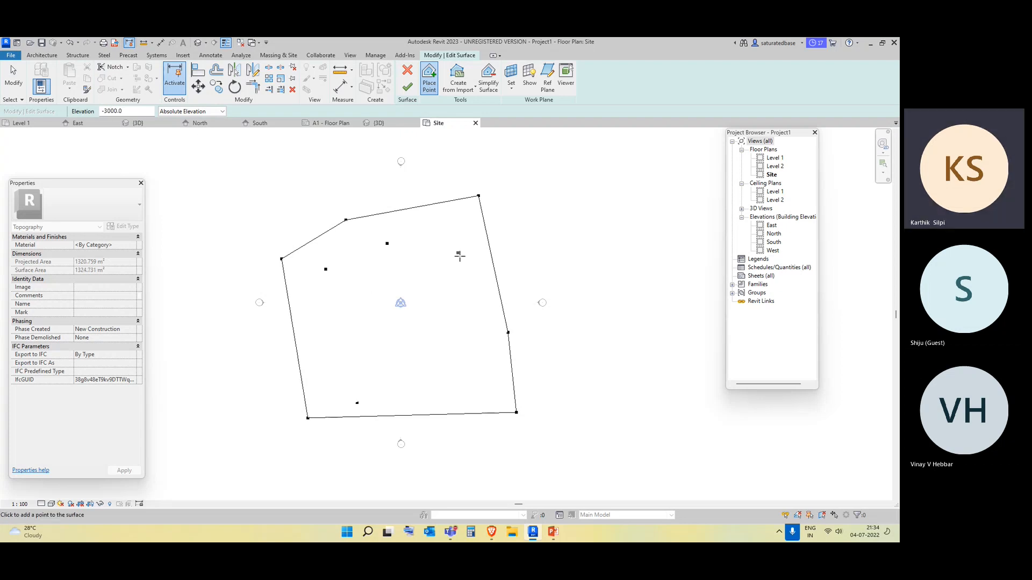
pyautogui.click(484, 399)
pyautogui.click(364, 382)
pyautogui.click(305, 302)
pyautogui.click(314, 290)
# Place a ring of surface points at absolute elevation -2000 inside the -3000 points
pyautogui.doubleClick(129, 111)
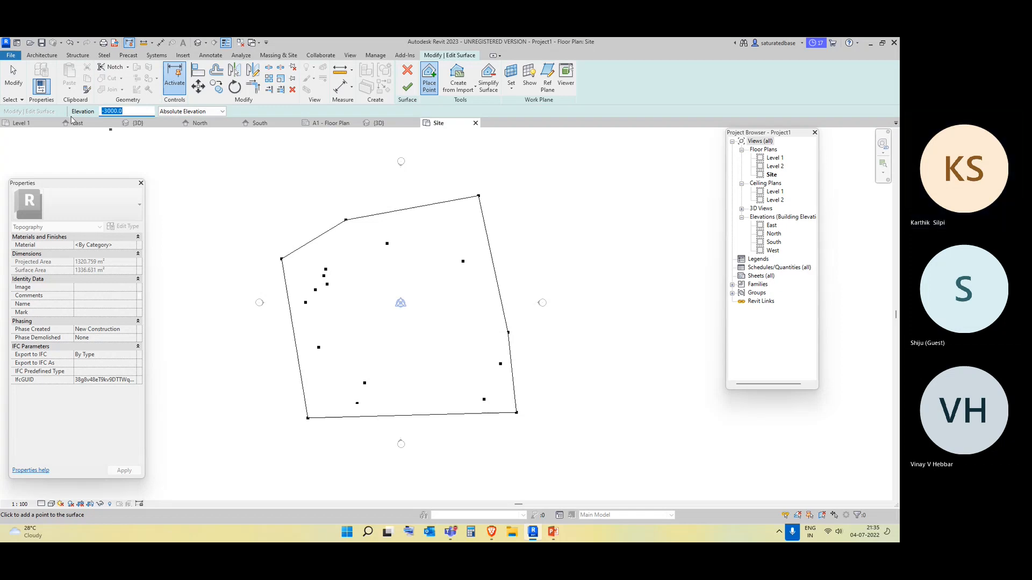
pyautogui.write('-2000')
pyautogui.click(363, 276)
pyautogui.click(431, 278)
pyautogui.click(449, 338)
pyautogui.click(445, 380)
pyautogui.click(378, 364)
pyautogui.click(367, 303)
pyautogui.click(349, 267)
# Place a ring of surface points at absolute elevation -1000 closer to the project base point
pyautogui.doubleClick(113, 111)
pyautogui.write('-')
pyautogui.click(374, 286)
pyautogui.click(414, 261)
pyautogui.click(436, 241)
pyautogui.click(441, 306)
pyautogui.click(433, 353)
pyautogui.click(389, 344)
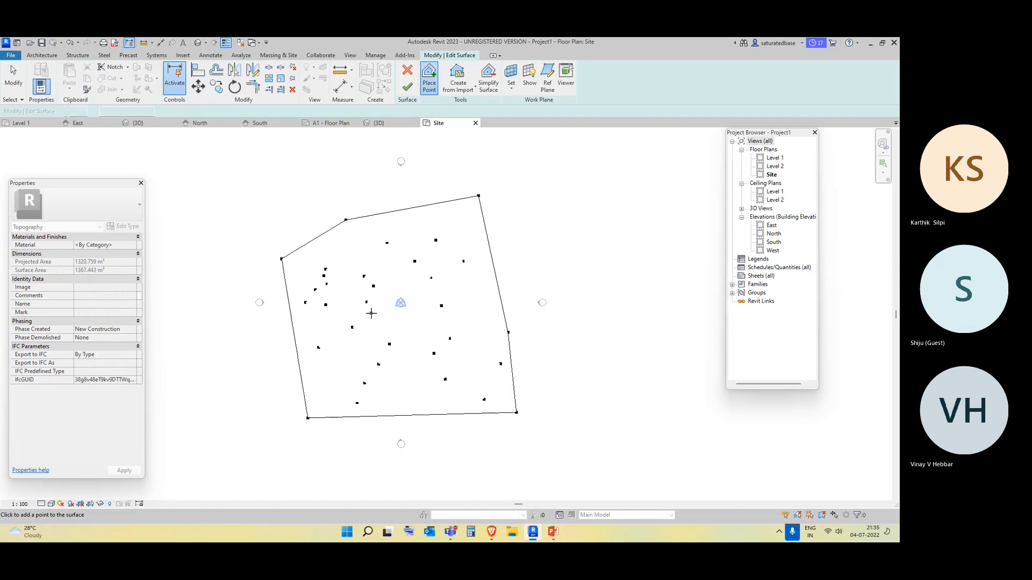
pyautogui.click(371, 312)
# Place five surface points at absolute elevation 0 immediately around the project base point
pyautogui.click(128, 111)
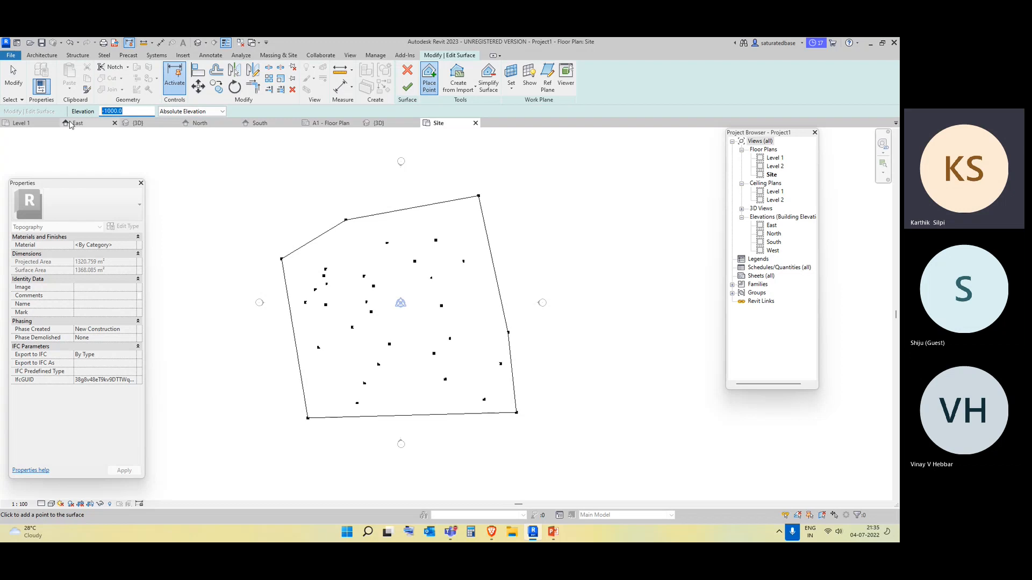
pyautogui.write('0')
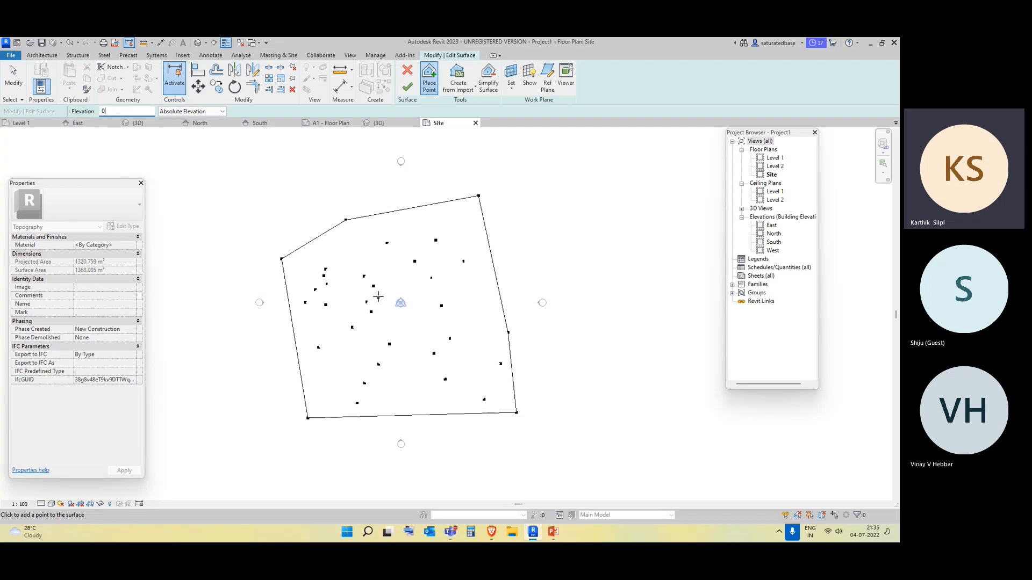
pyautogui.click(379, 295)
pyautogui.click(385, 326)
pyautogui.click(414, 322)
pyautogui.click(420, 280)
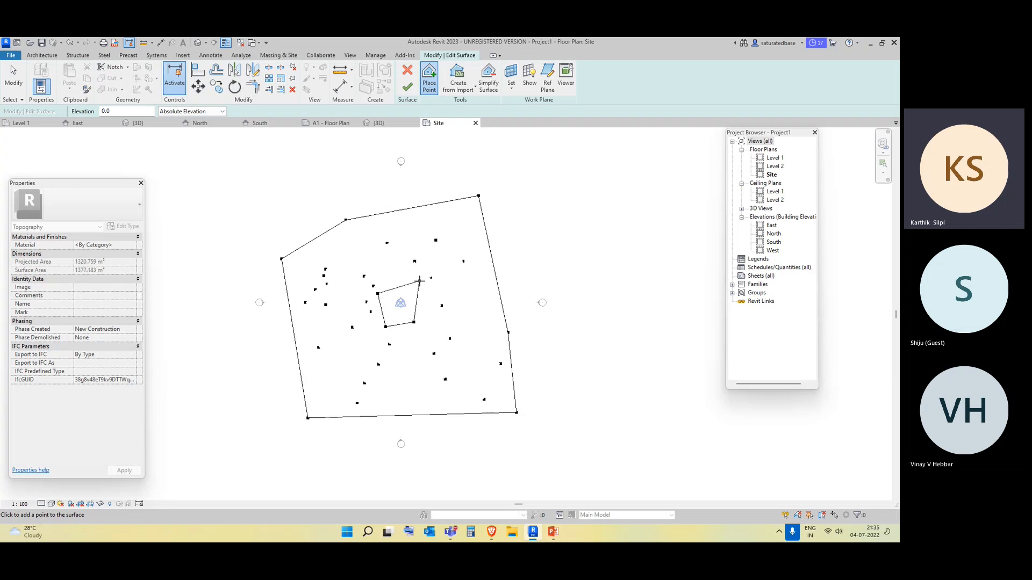
pyautogui.click(428, 318)
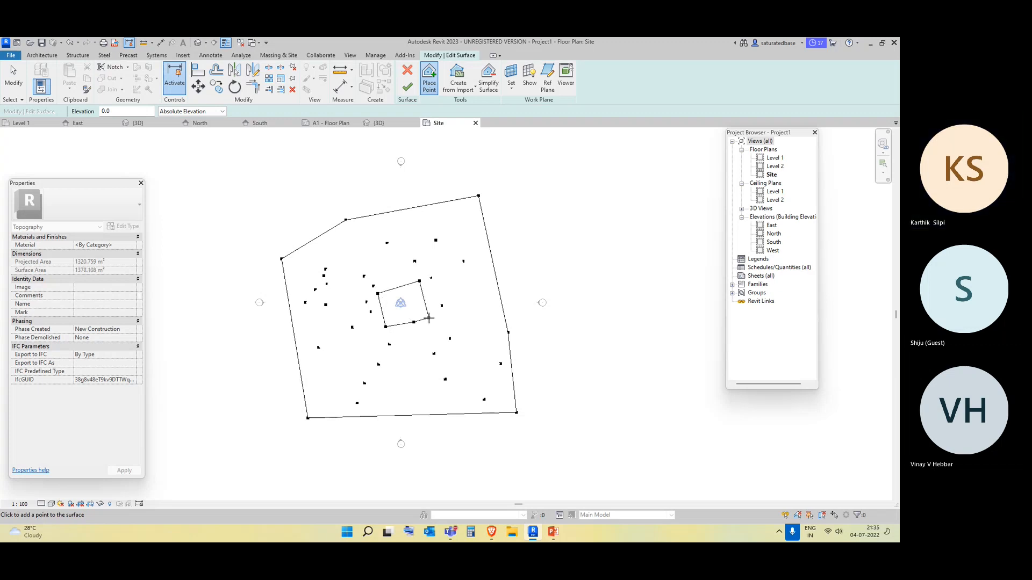
# Place five surface points at absolute elevation 200 inside the elevation 0 points, around the project base point
pyautogui.click(121, 112)
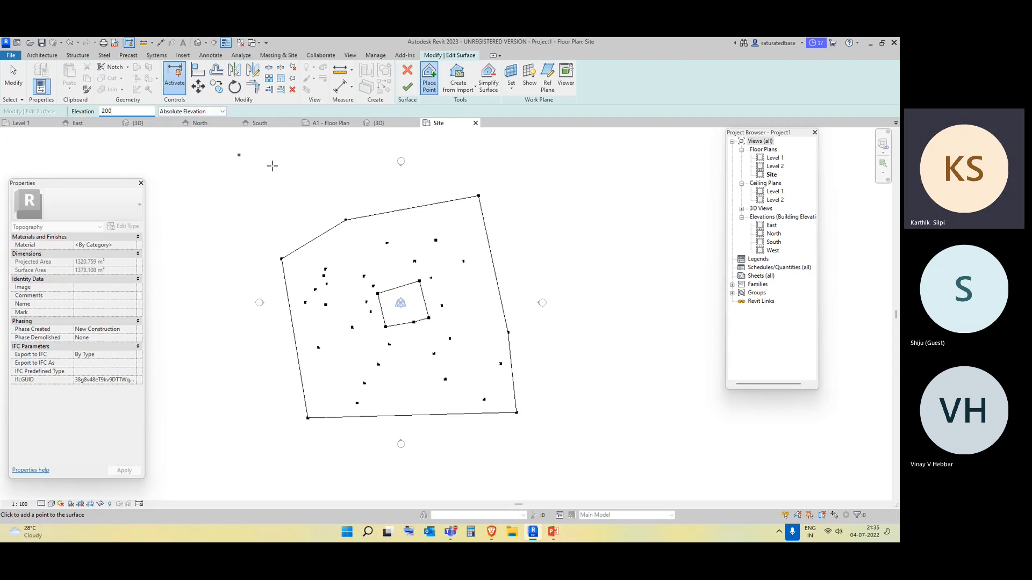
pyautogui.scroll(2, 398, 335)
pyautogui.click(381, 273)
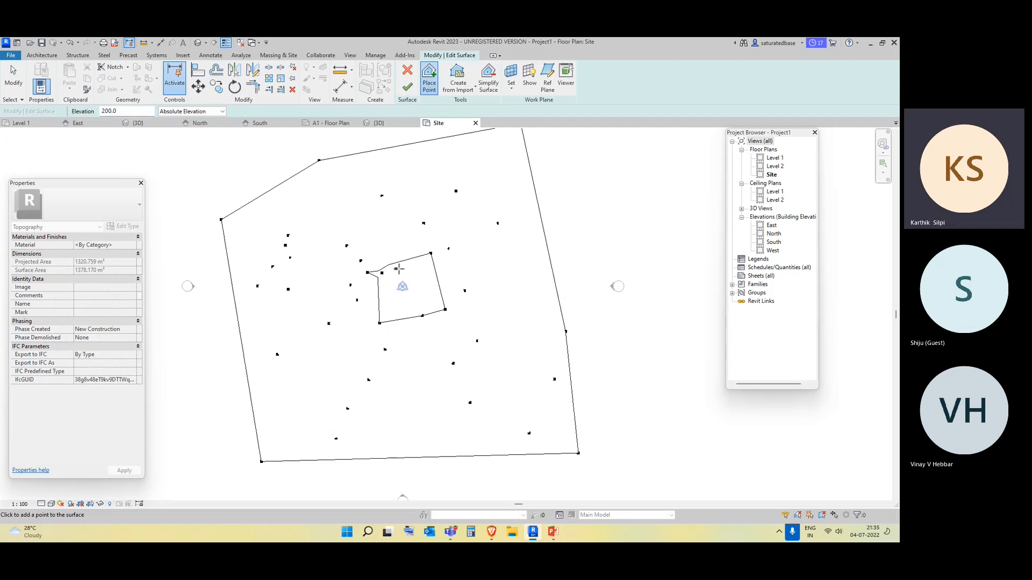
pyautogui.click(407, 267)
pyautogui.click(423, 279)
pyautogui.click(417, 302)
pyautogui.click(394, 304)
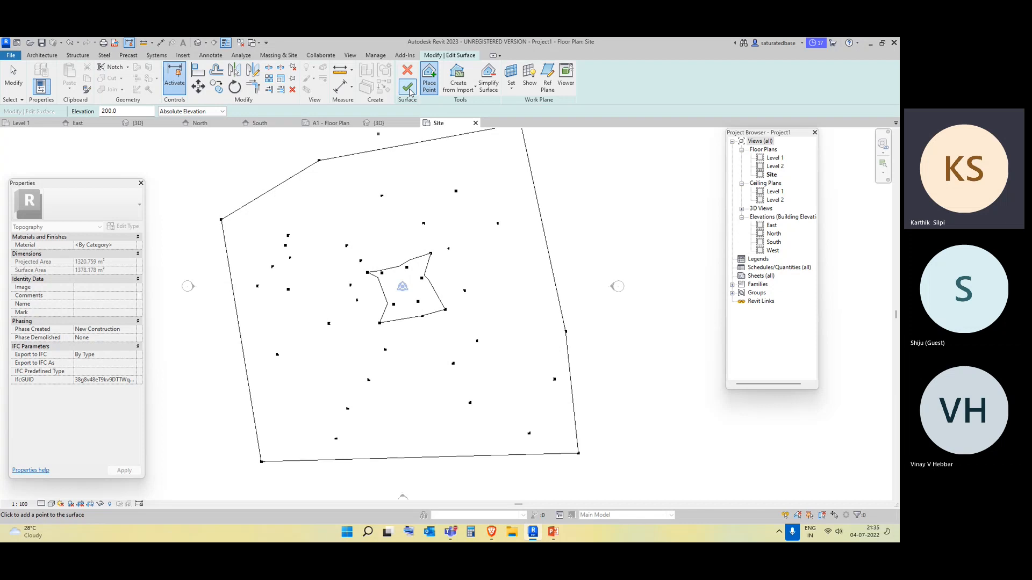
# Finish the toposurface edit and show the terrain in the default 3D view from its front-left side
pyautogui.click(407, 88)
pyautogui.click(198, 44)
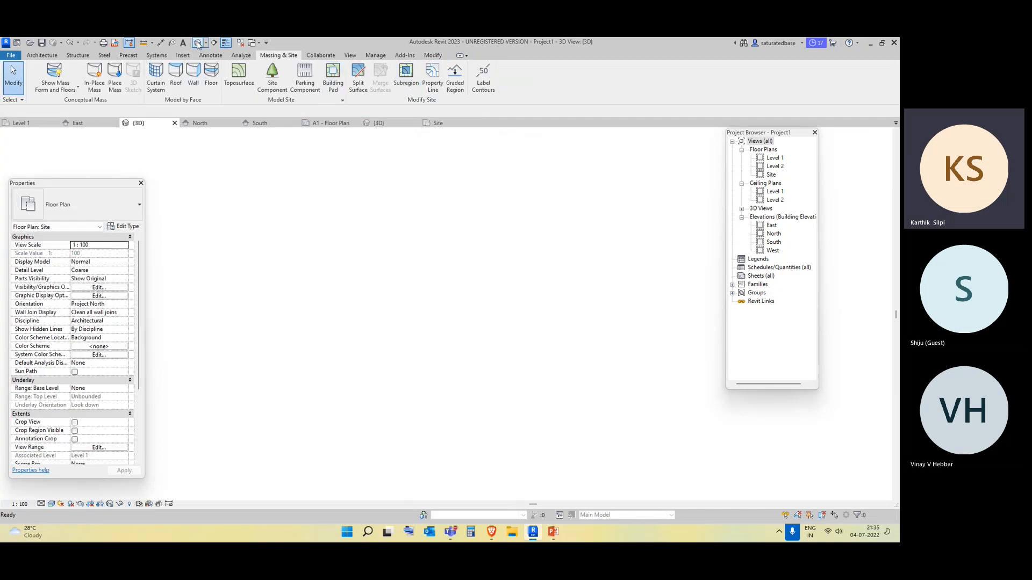
pyautogui.scroll(-3, 401, 209)
pyautogui.scroll(1, 385, 248)
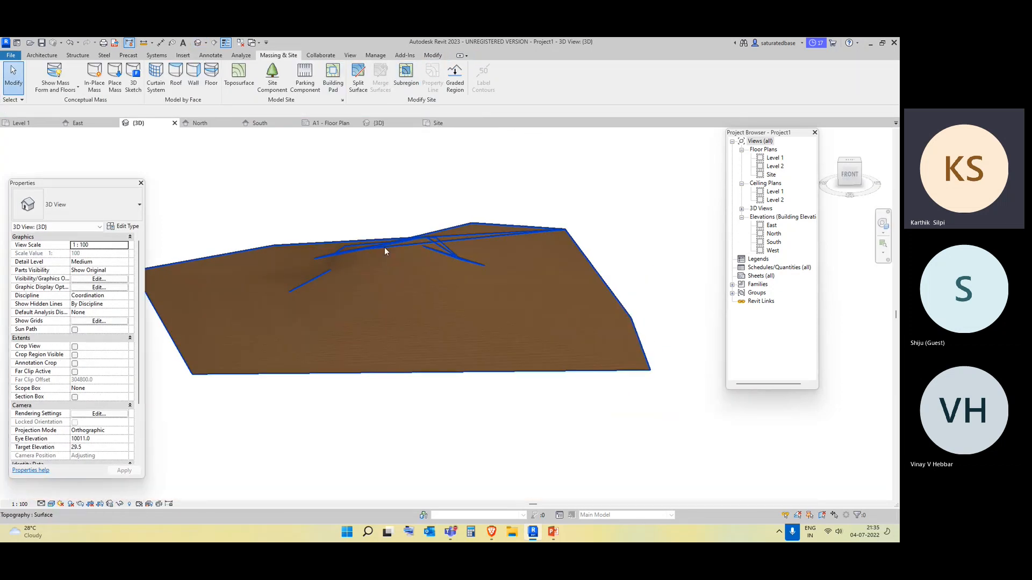
pyautogui.keyDown('shift'); pyautogui.moveTo(384, 251); pyautogui.dragTo(483, 322, button='middle'); pyautogui.keyUp('shift')
# Assign the Earth material to the toposurface and inspect its surface pattern up close
pyautogui.click(447, 381)
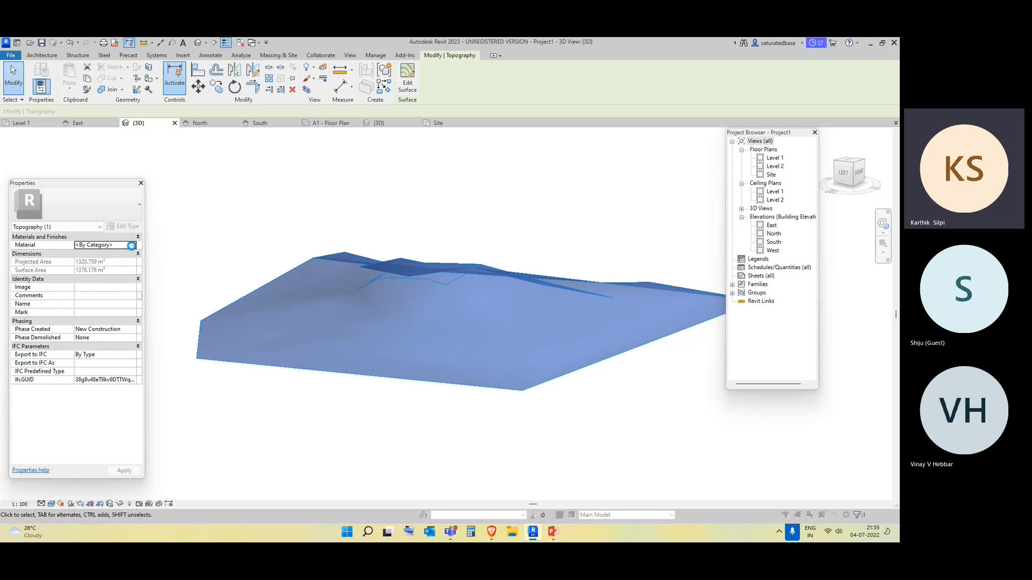
pyautogui.click(133, 245)
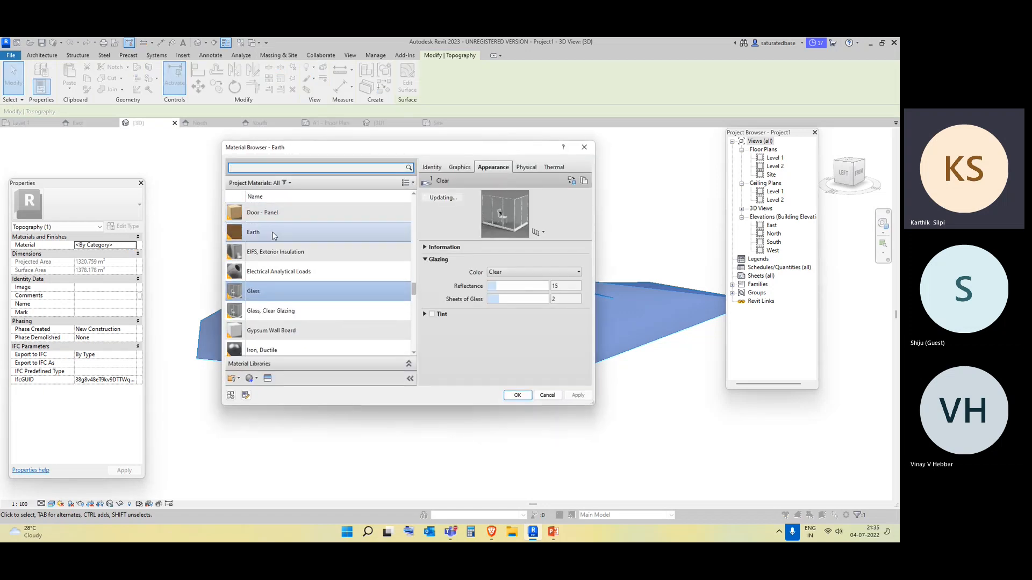
pyautogui.click(517, 395)
pyautogui.click(471, 437)
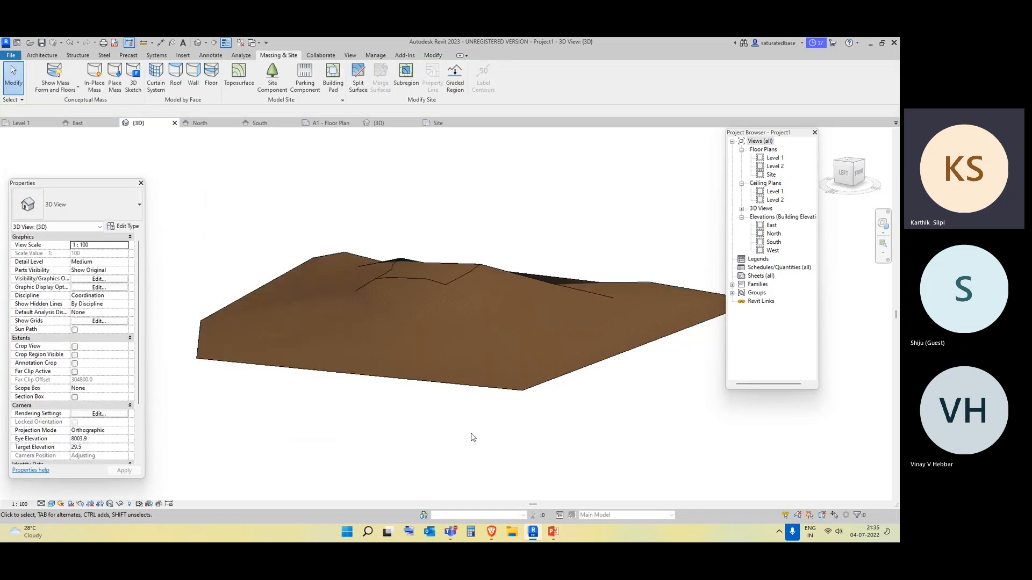
pyautogui.scroll(5, 426, 392)
pyautogui.scroll(-2, 414, 268)
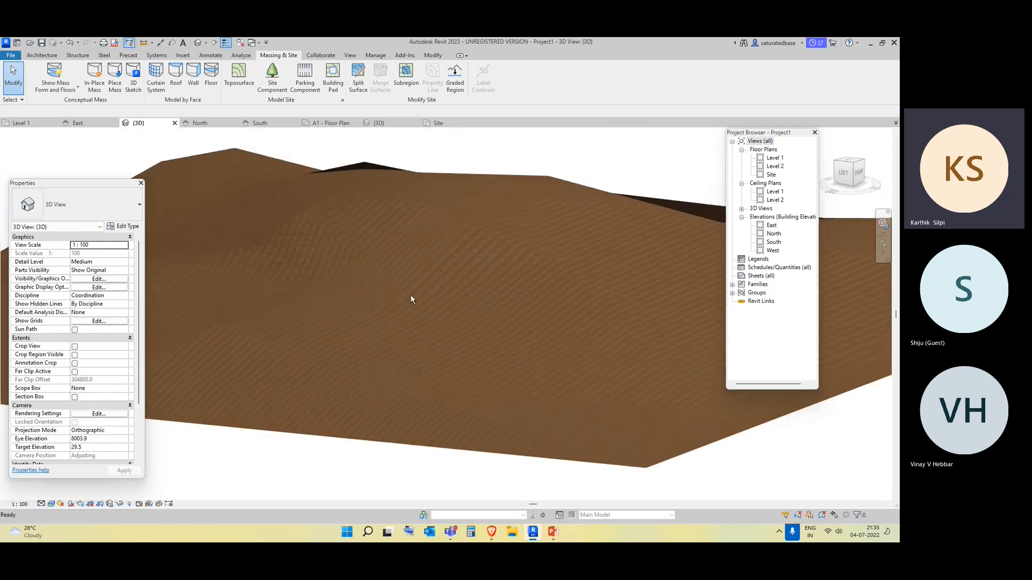
pyautogui.scroll(-3, 411, 299)
# Look through the project materials available for the toposurface
pyautogui.click(319, 471)
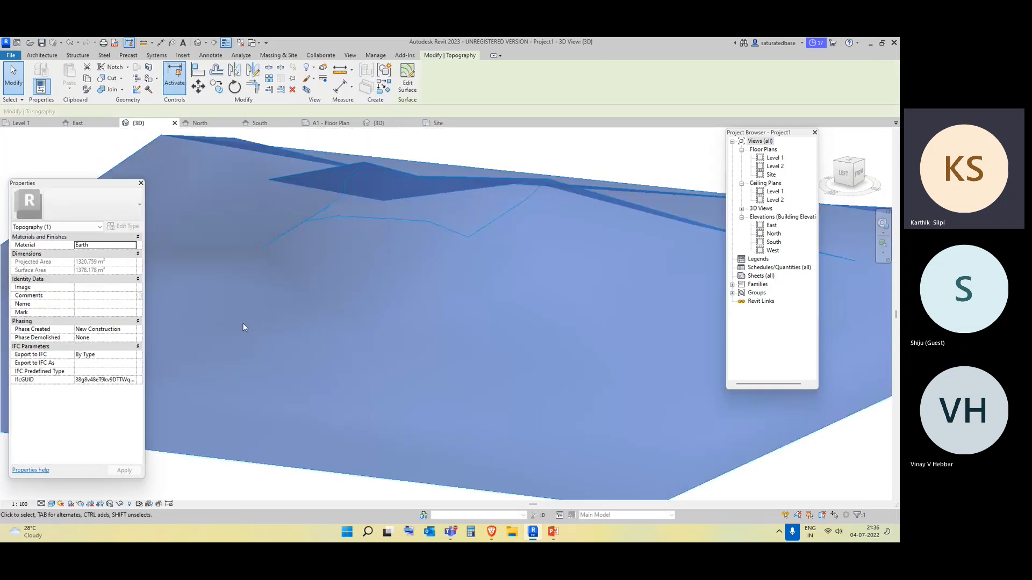
pyautogui.click(131, 246)
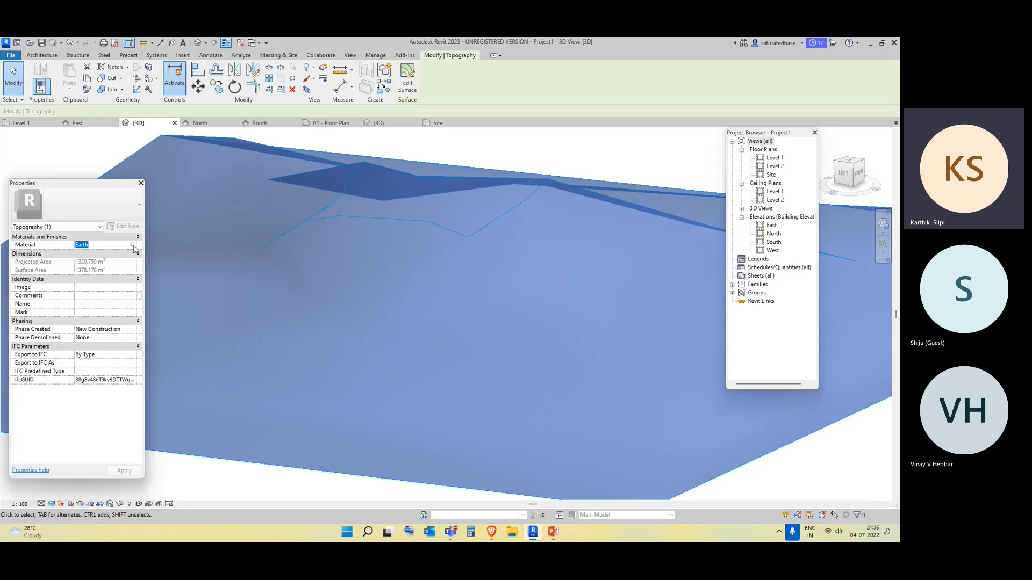
pyautogui.click(134, 248)
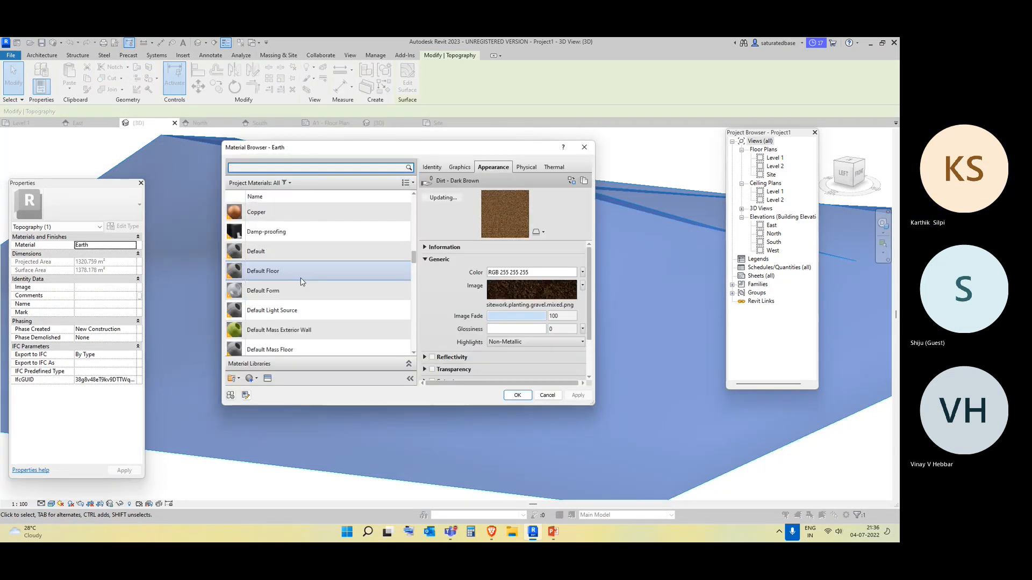
pyautogui.scroll(-5, 301, 281)
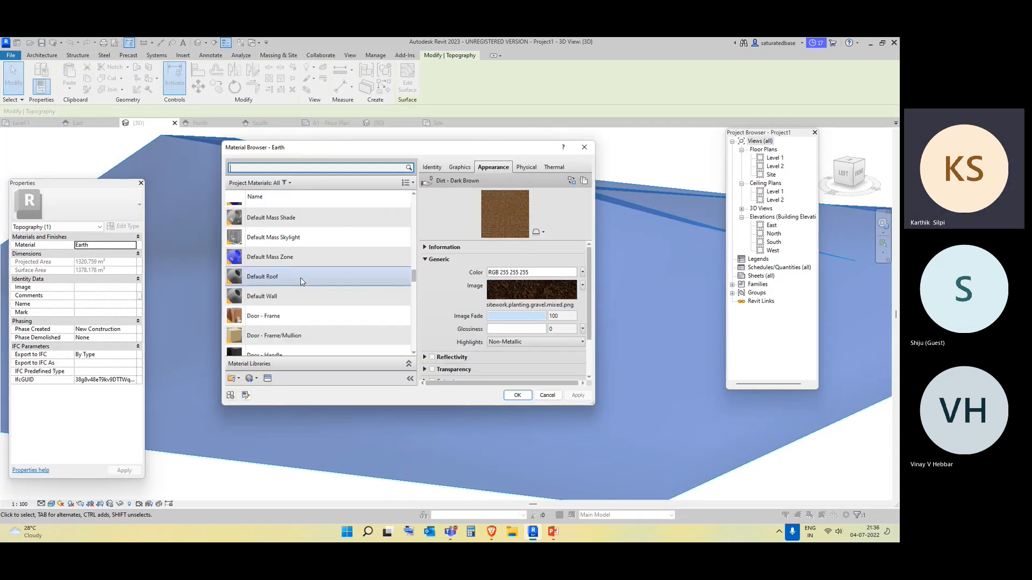
pyautogui.scroll(10, 301, 281)
pyautogui.click(509, 395)
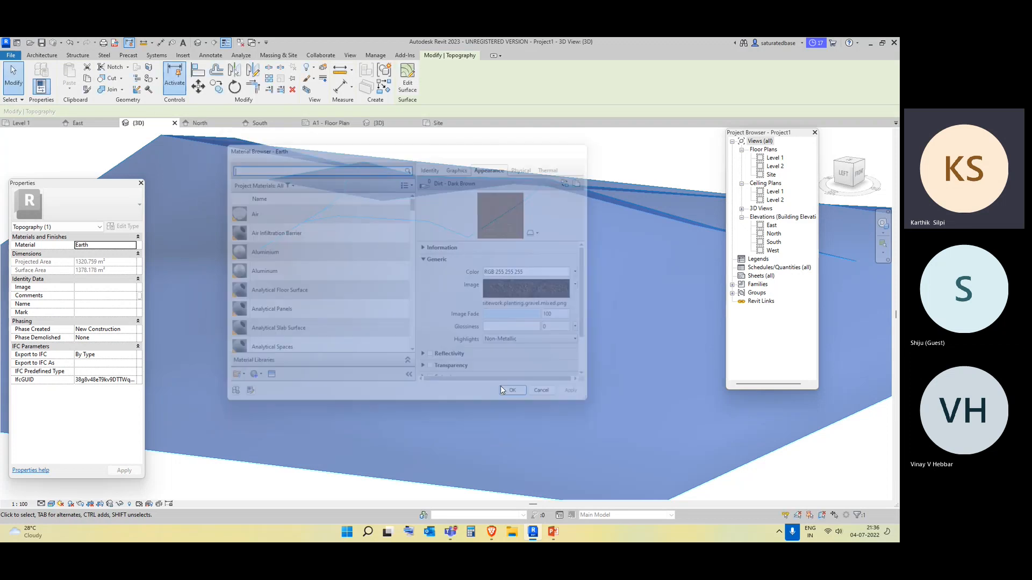
# Switch to the Brave browser and run a Google image search for GRASS
pyautogui.click(492, 532)
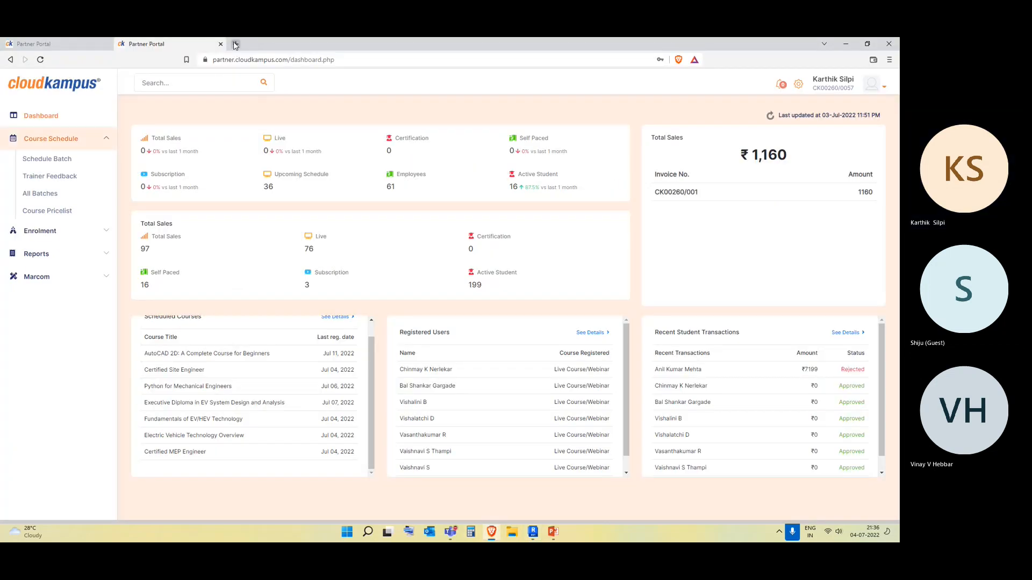
pyautogui.click(234, 45)
pyautogui.write('GRASS\\')
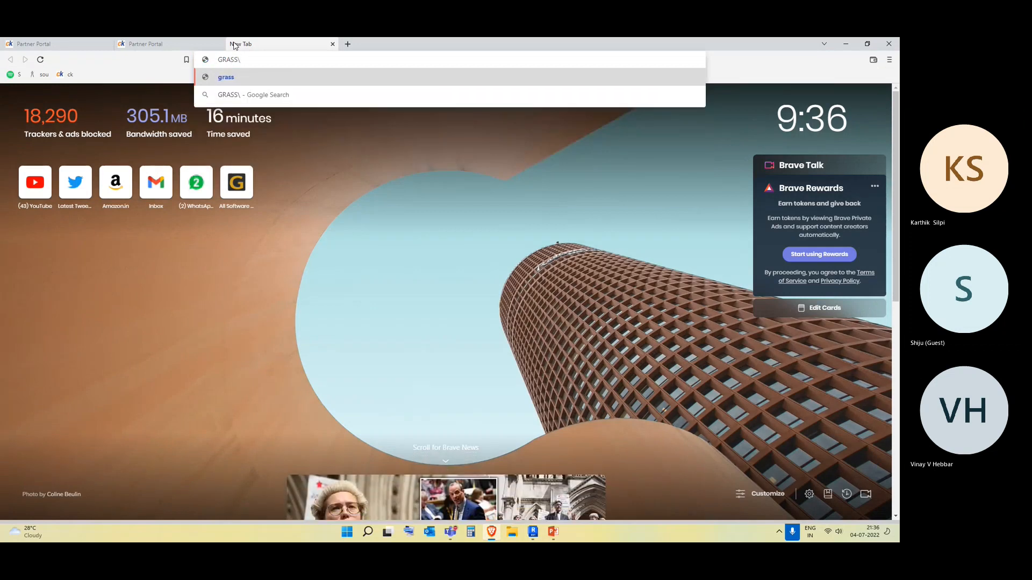
pyautogui.press('BackSpace')
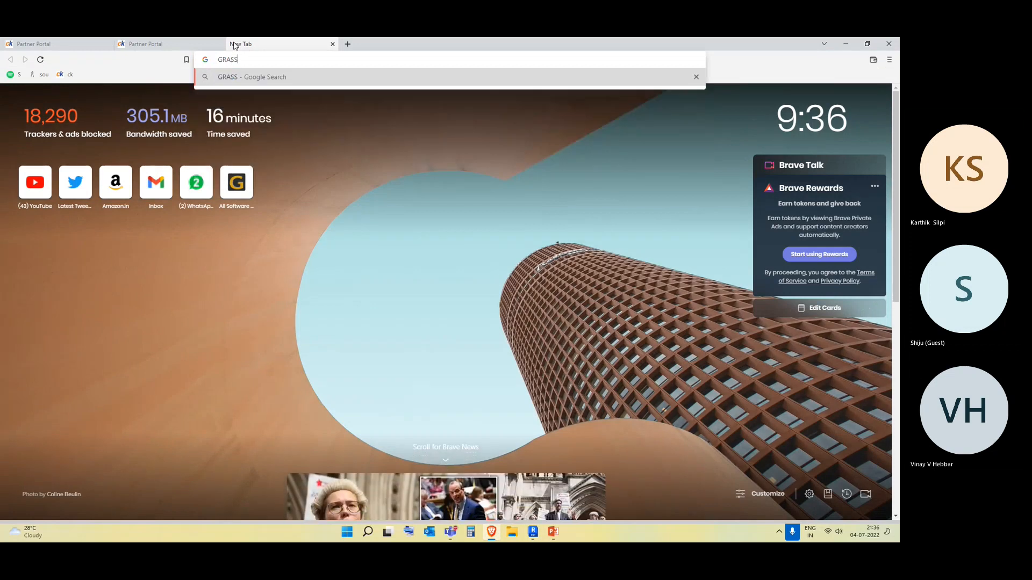
pyautogui.press('Return')
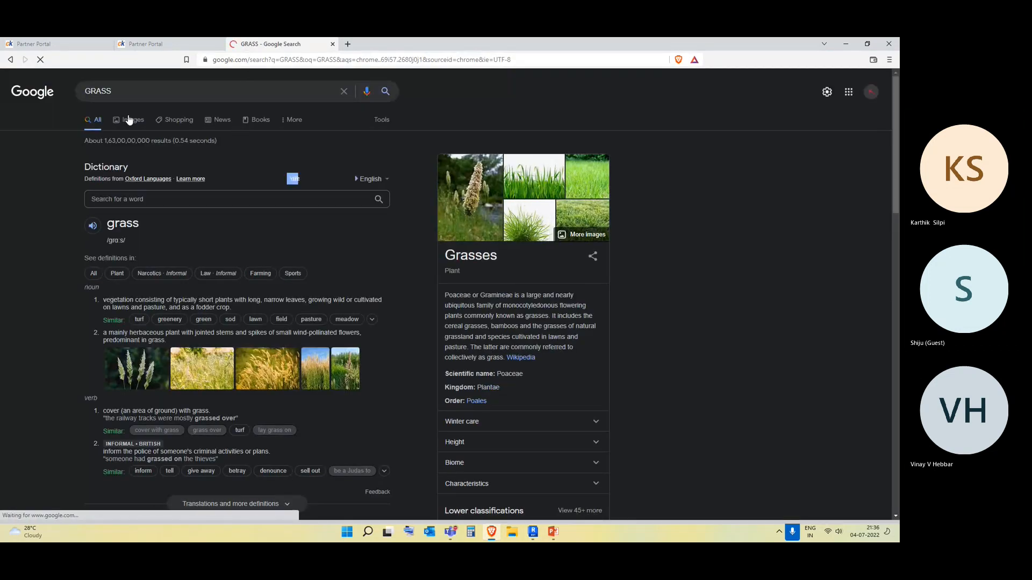
pyautogui.click(129, 119)
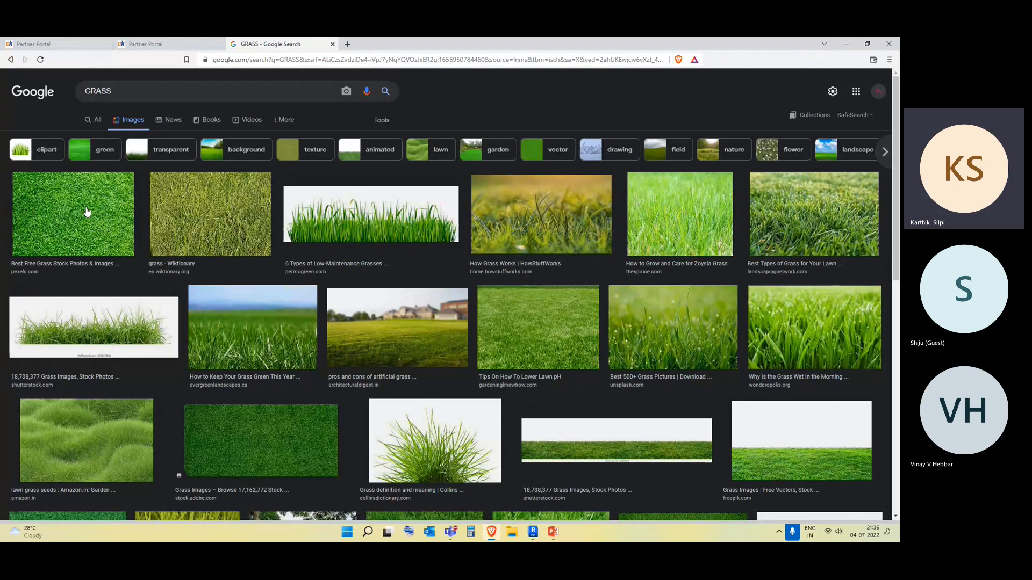
# Open the dense green lawn image from stock.adobe.com in its own tab and save it to the Desktop as a JPEG
pyautogui.scroll(-6, 87, 211)
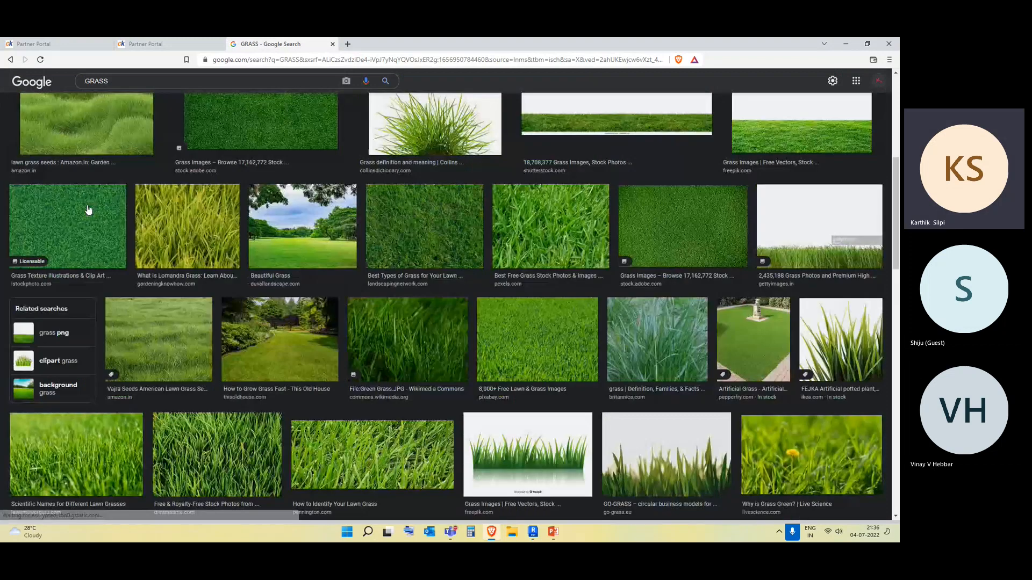
pyautogui.rightClick(659, 213)
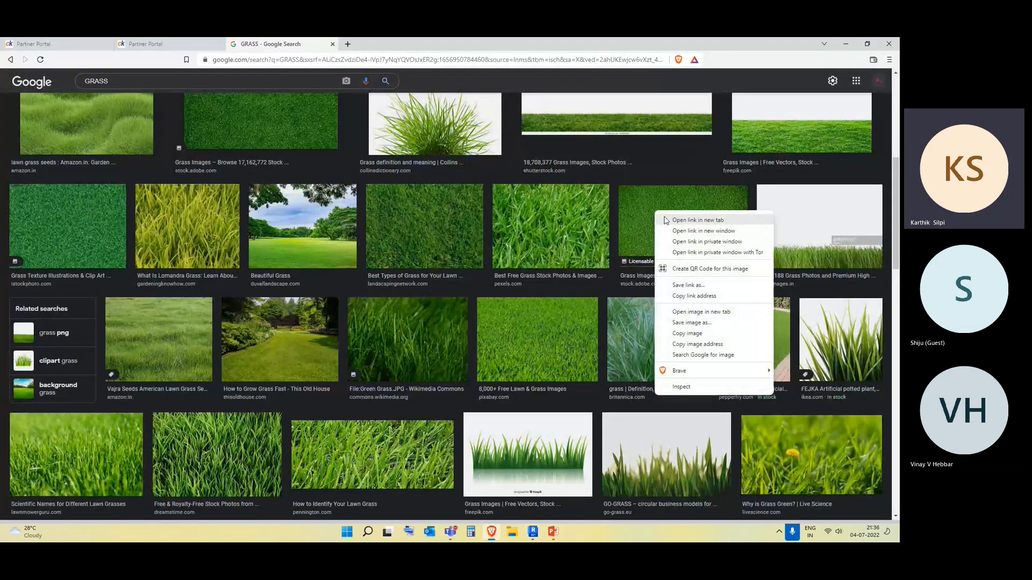
pyautogui.click(694, 215)
pyautogui.click(398, 44)
pyautogui.rightClick(432, 202)
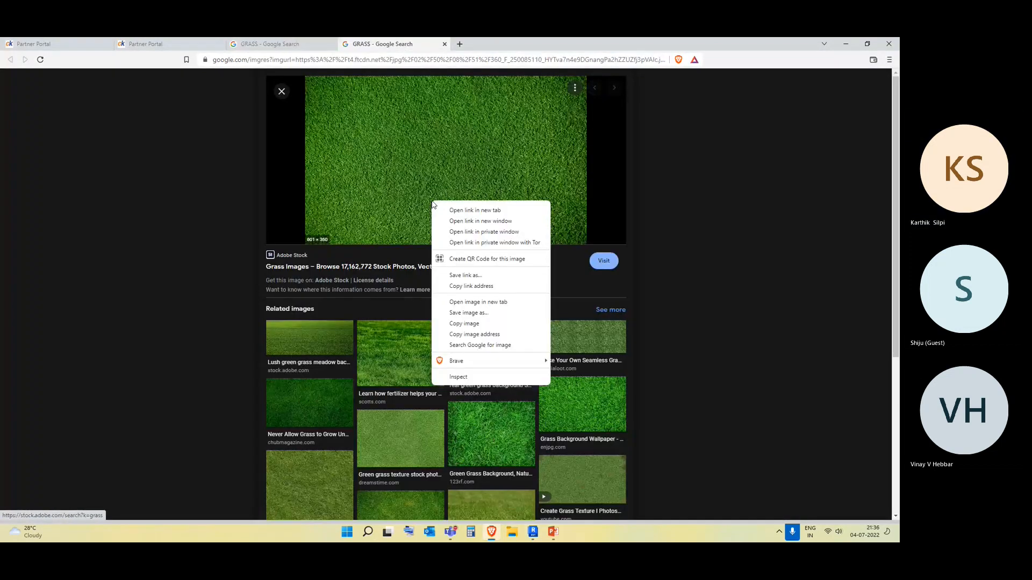
pyautogui.click(487, 314)
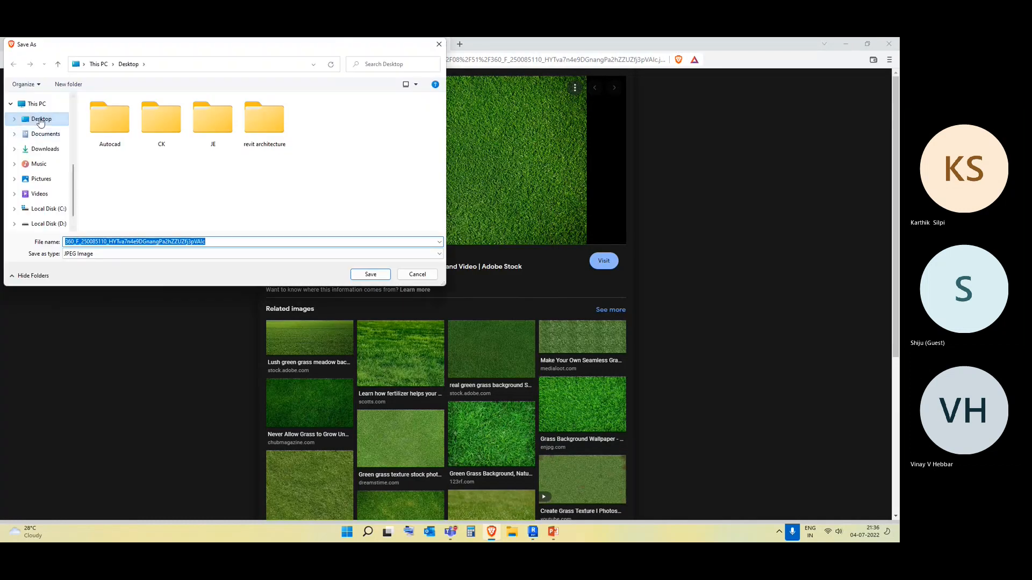
pyautogui.click(370, 274)
# Switch back to Revit and create a new material named GRASS from the toposurface's material settings
pyautogui.hotkey('alt', 'Tab')
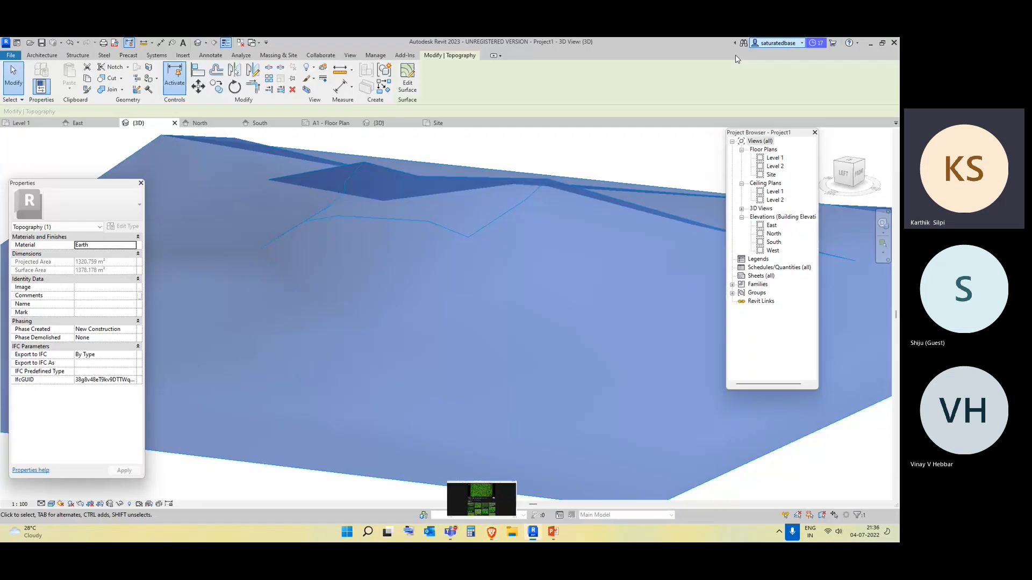
pyautogui.click(180, 470)
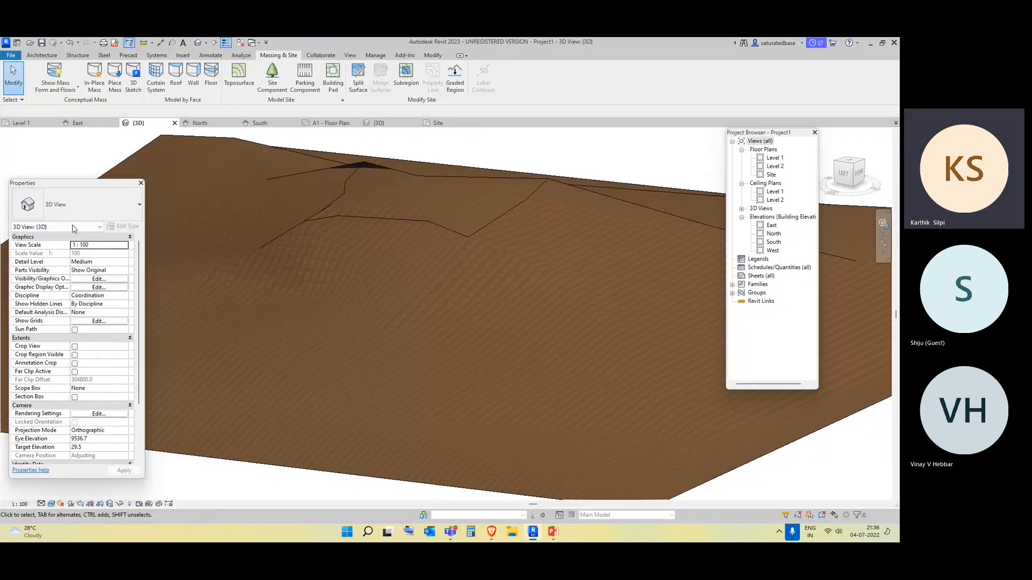
pyautogui.click(251, 461)
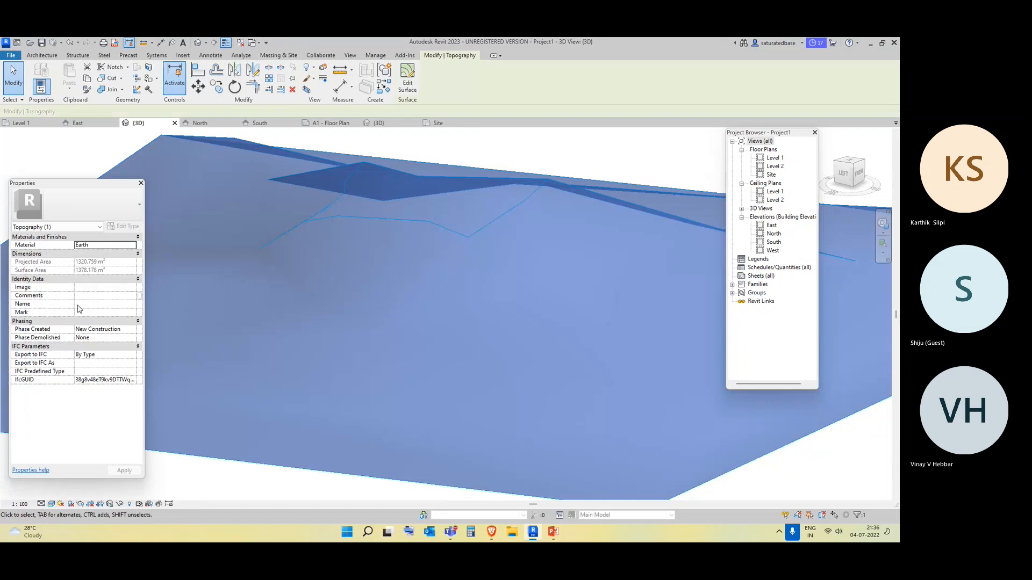
pyautogui.click(134, 245)
pyautogui.click(250, 378)
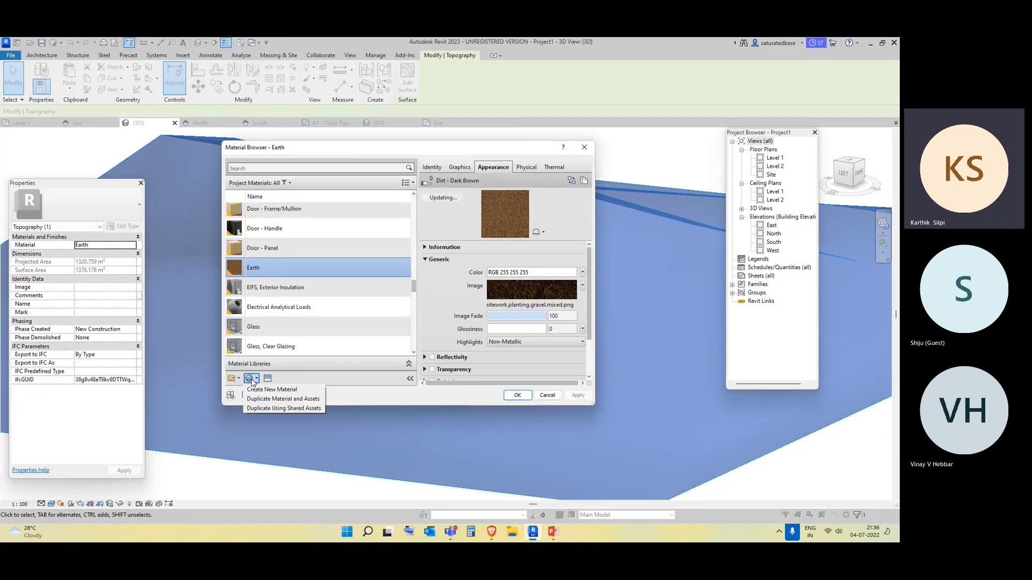
pyautogui.click(272, 389)
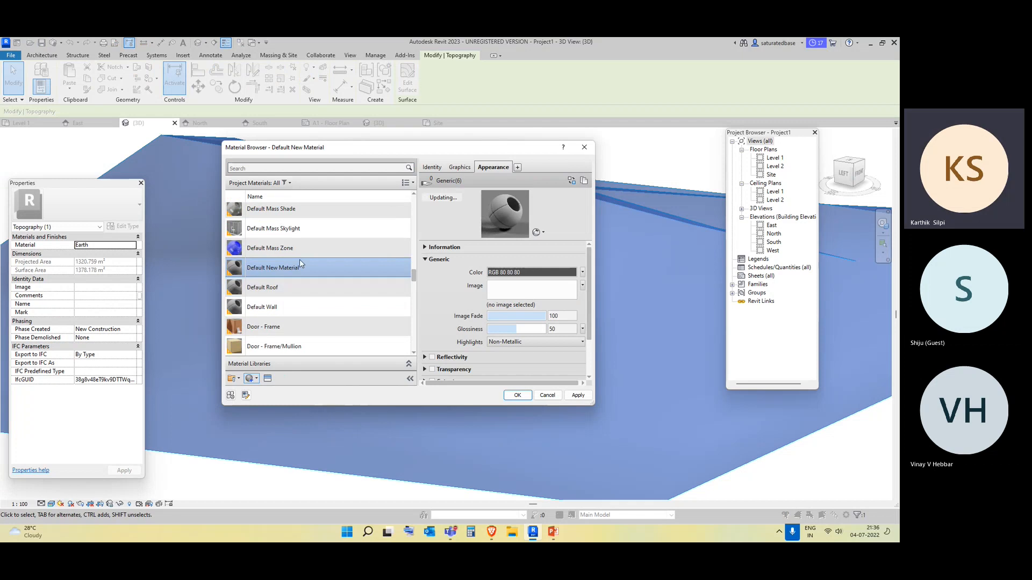
pyautogui.rightClick(299, 263)
pyautogui.click(340, 298)
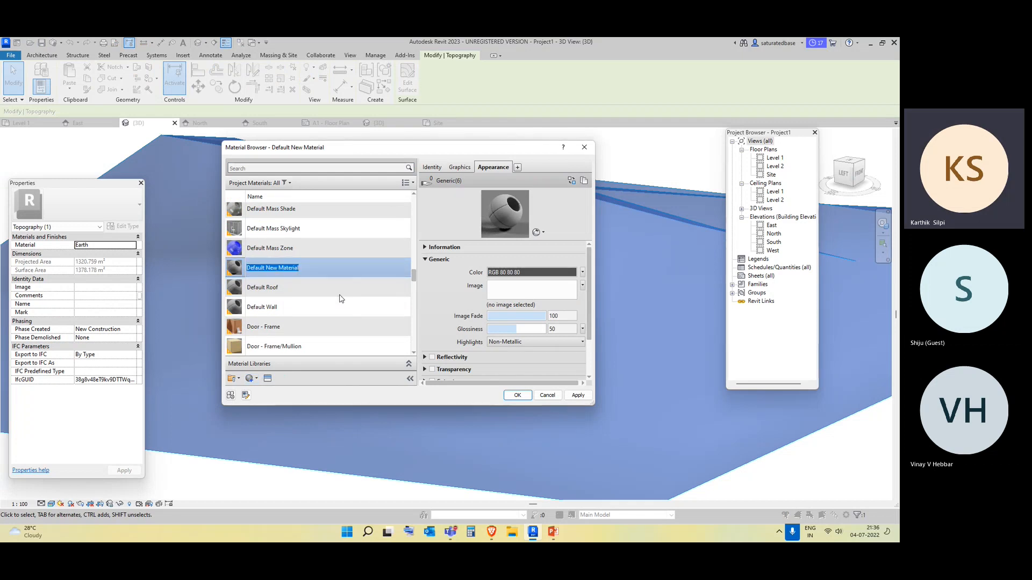
pyautogui.write('GRASS')
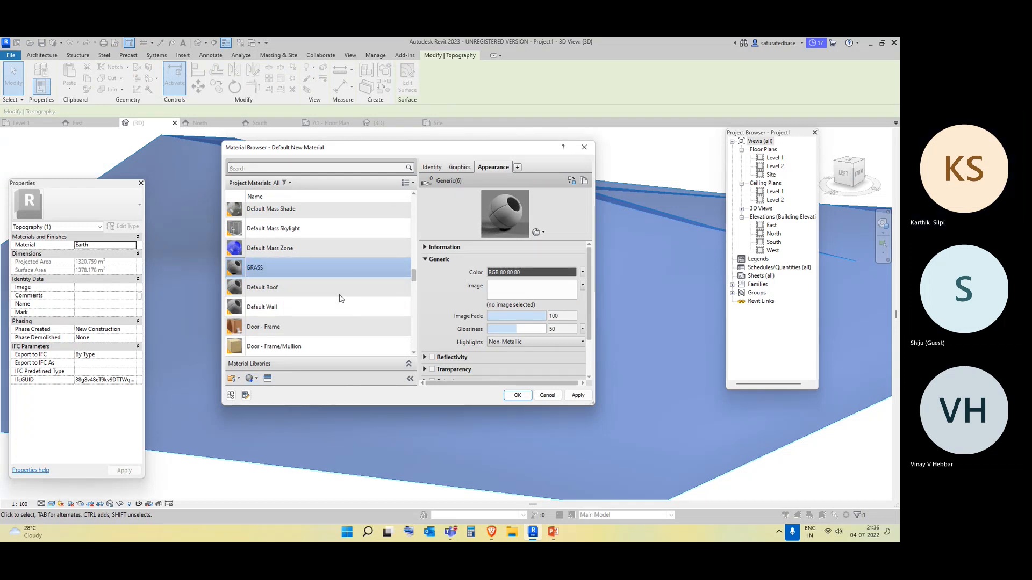
# Load the grass JPG saved on the Desktop as the GRASS material's appearance image and apply the material to the toposurface
pyautogui.click(512, 291)
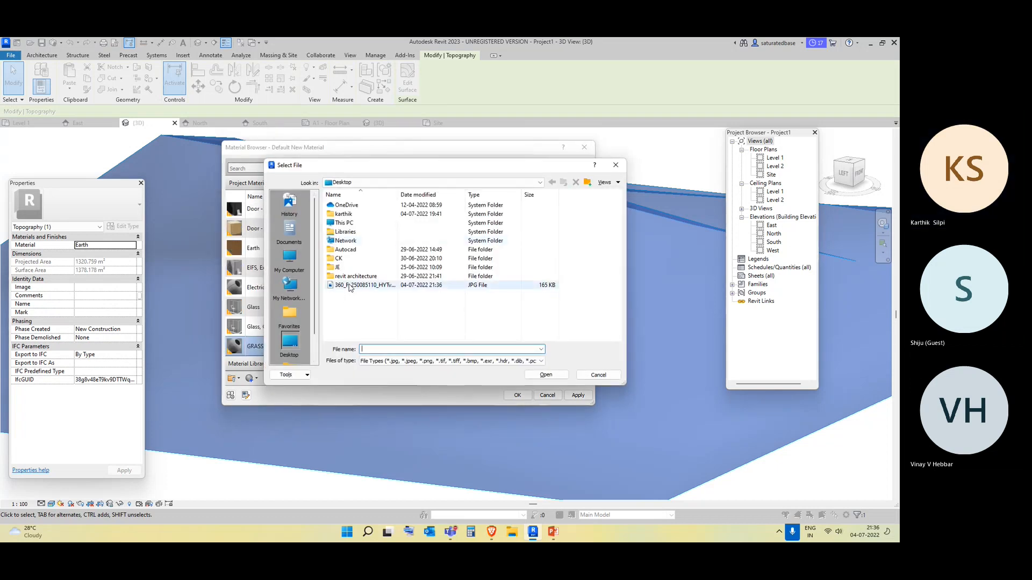
pyautogui.click(349, 285)
pyautogui.click(547, 375)
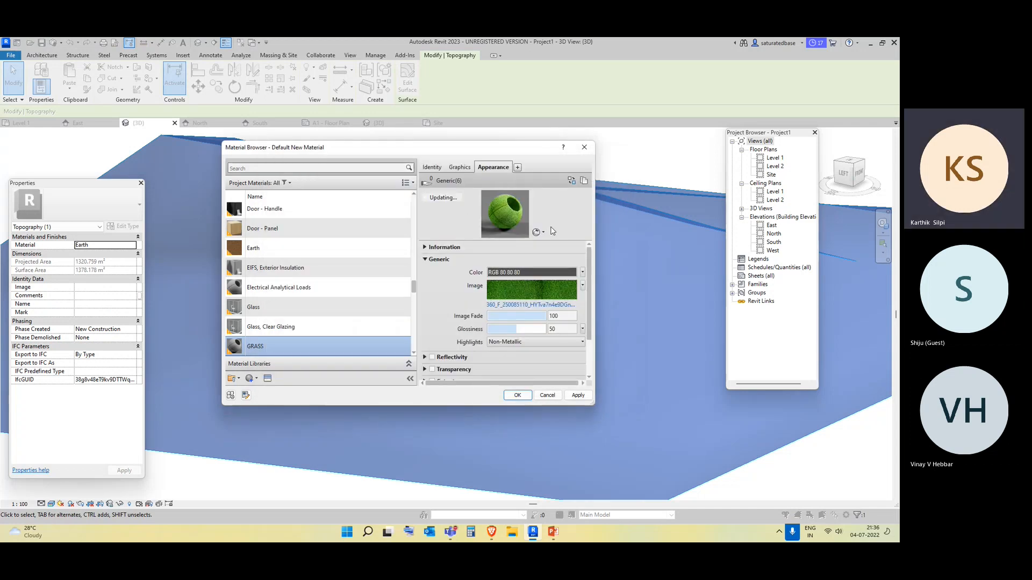
pyautogui.click(586, 397)
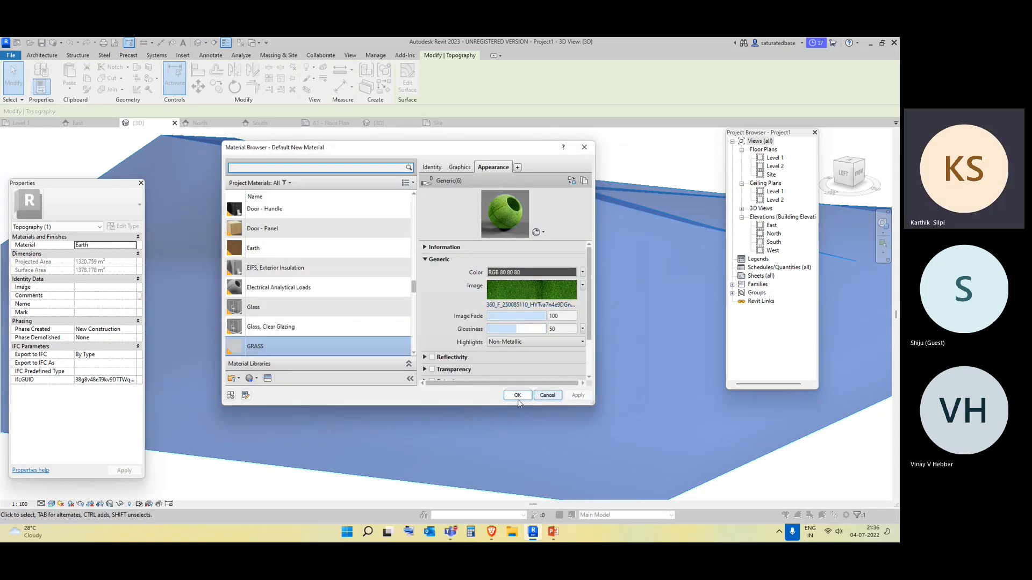
pyautogui.click(518, 397)
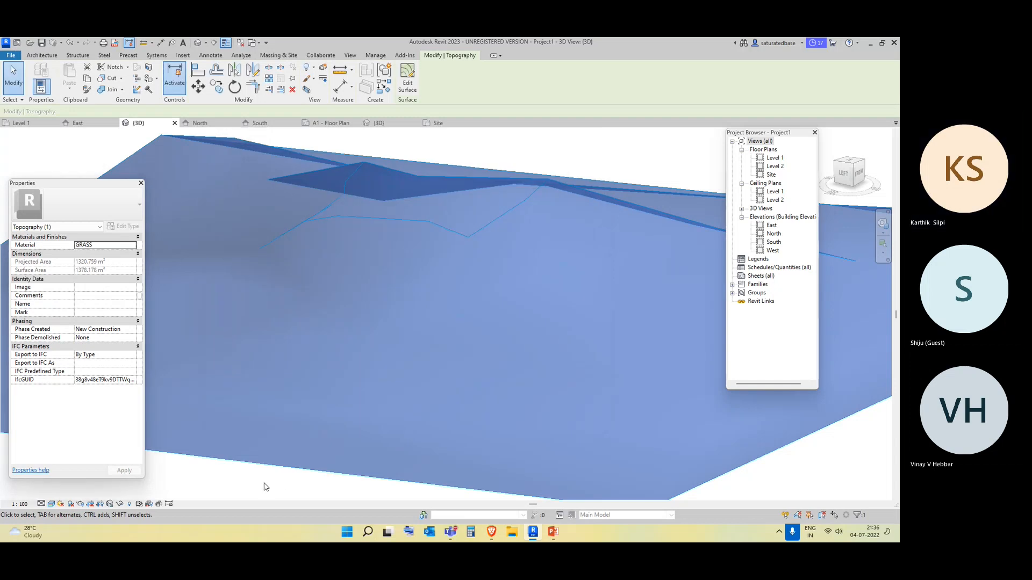
pyautogui.click(244, 475)
pyautogui.scroll(5, 363, 262)
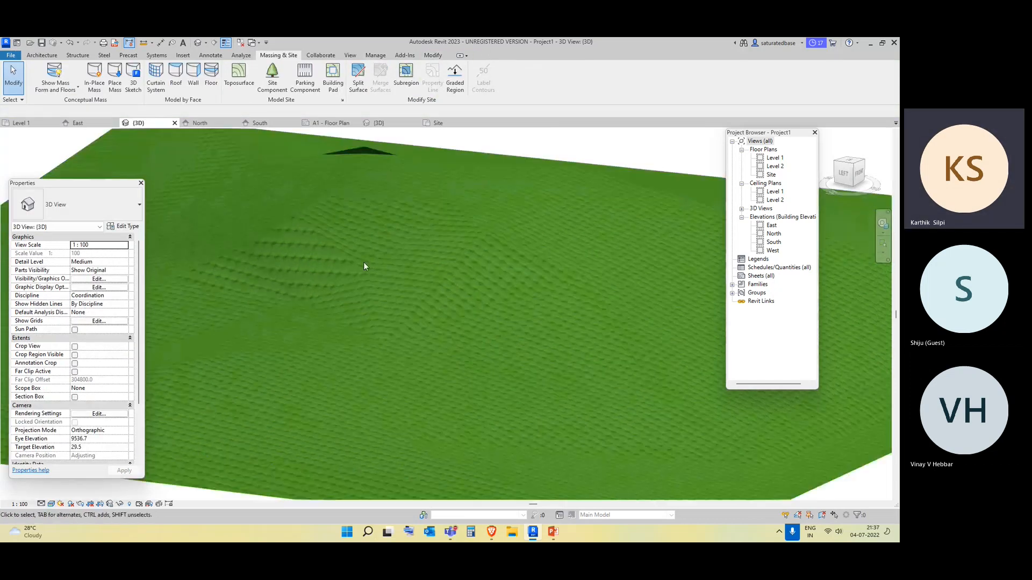
# Check the grass texture on the toposurface in 3D from several angles and open the Site floor plan
pyautogui.scroll(3, 363, 262)
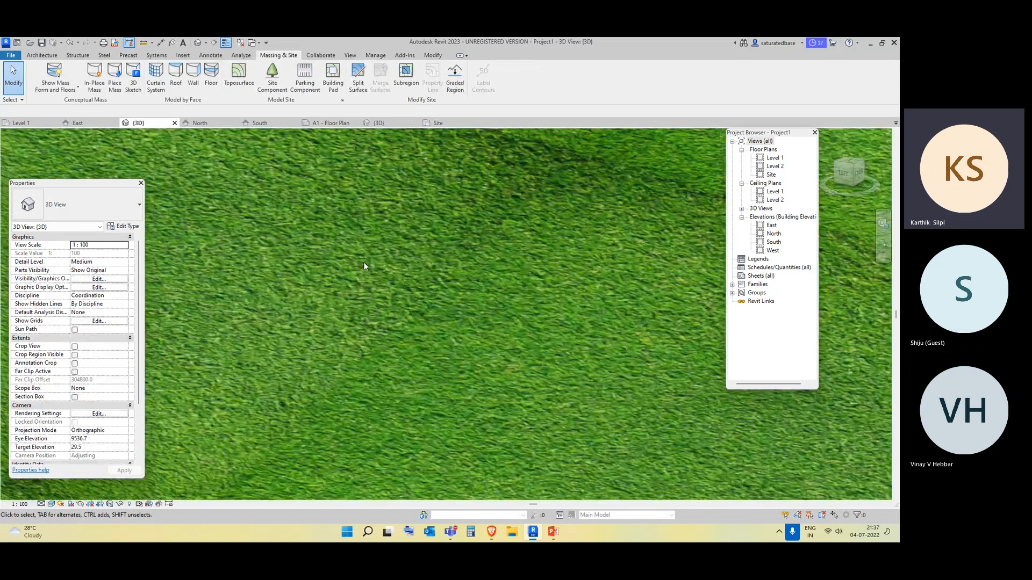
pyautogui.scroll(-8, 364, 266)
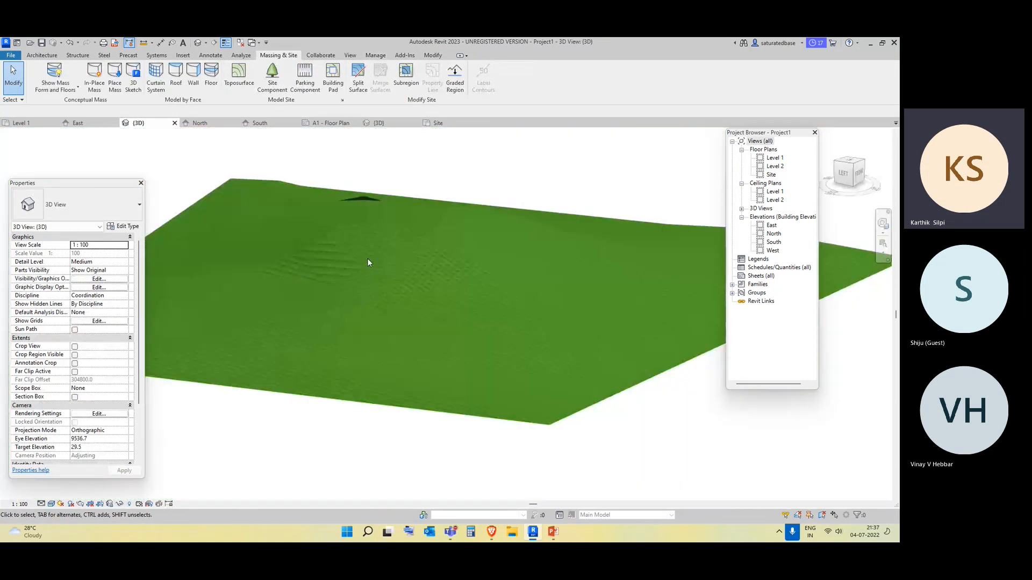
pyautogui.keyDown('shift'); pyautogui.moveTo(389, 273); pyautogui.dragTo(394, 423, button='middle'); pyautogui.keyUp('shift')
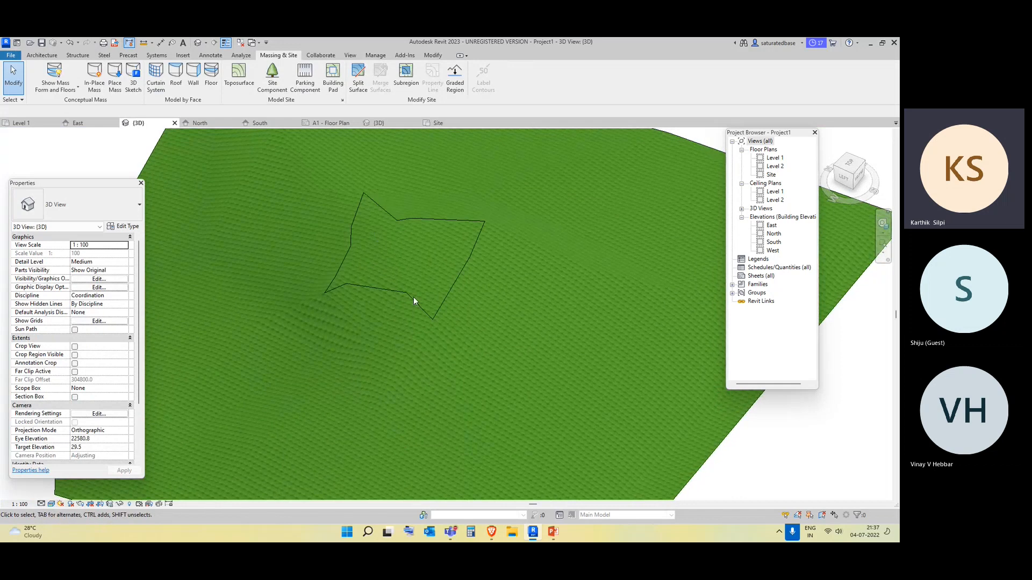
pyautogui.moveTo(414, 299)
pyautogui.keyDown('shift'); pyautogui.mouseDown(button='middle')
pyautogui.moveTo(414, 156)
pyautogui.moveTo(420, 334)
pyautogui.moveTo(399, 298)
pyautogui.mouseUp(button='middle'); pyautogui.keyUp('shift')
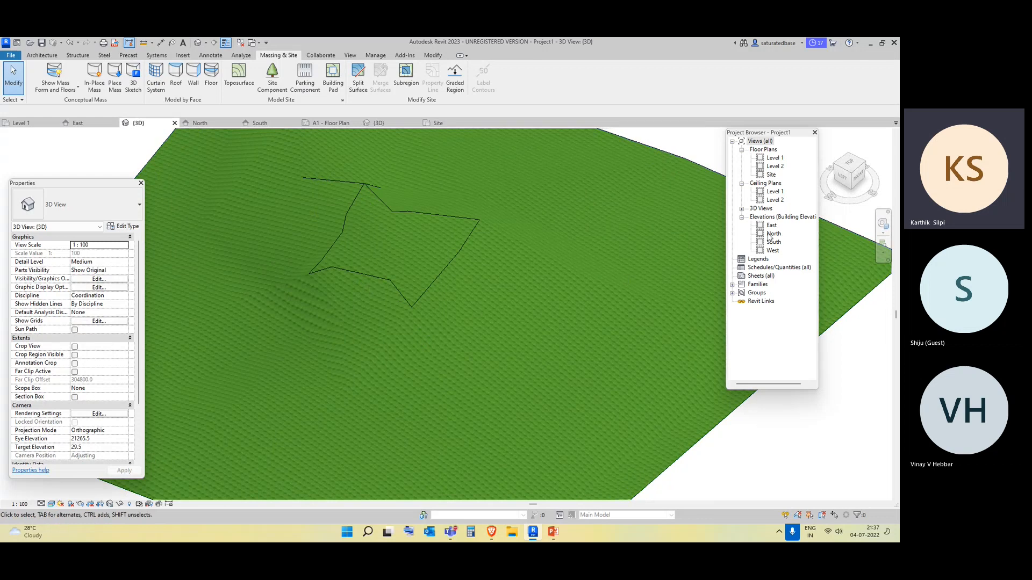
pyautogui.doubleClick(771, 174)
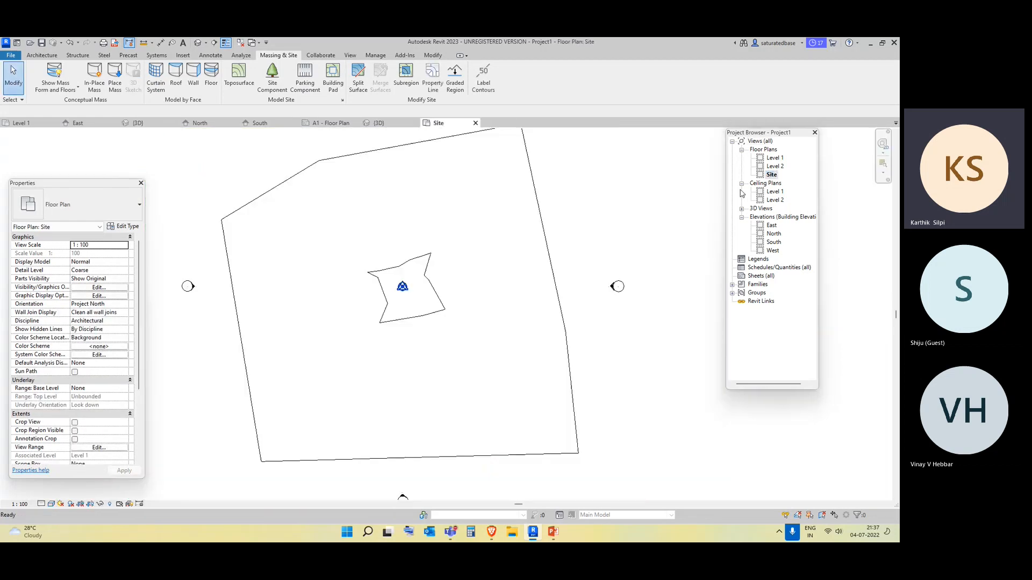
pyautogui.click(542, 212)
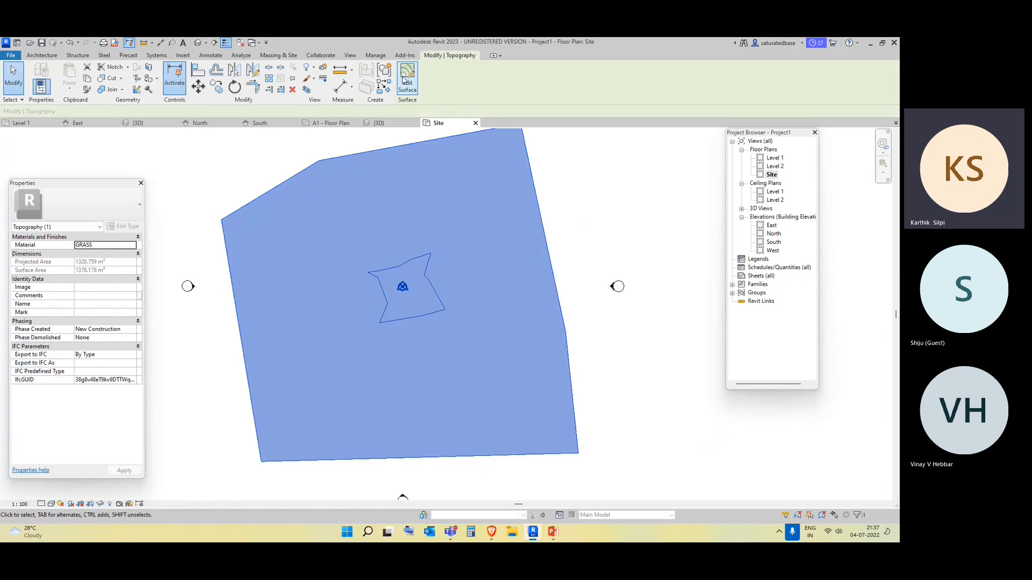
pyautogui.click(404, 79)
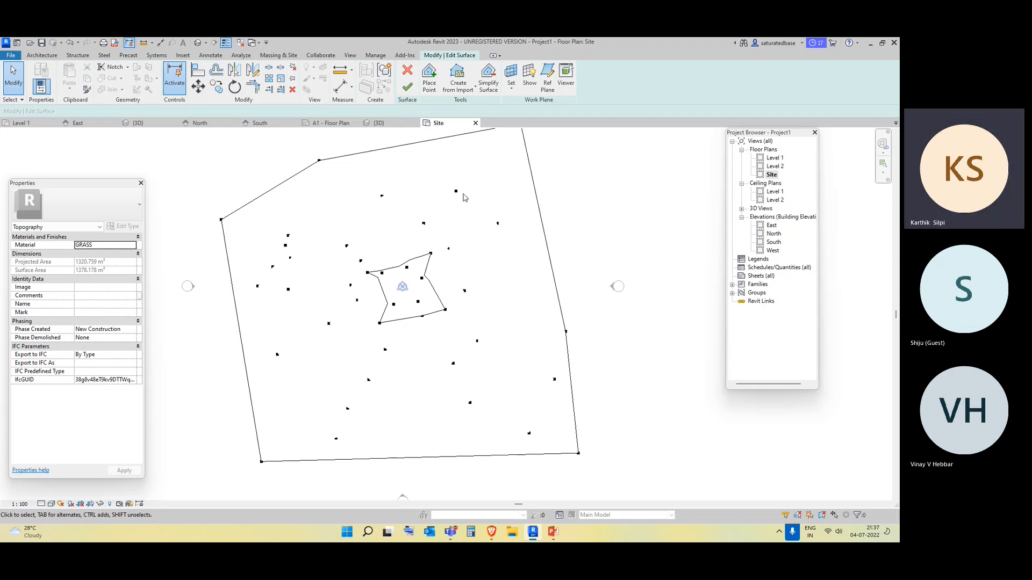
pyautogui.click(407, 86)
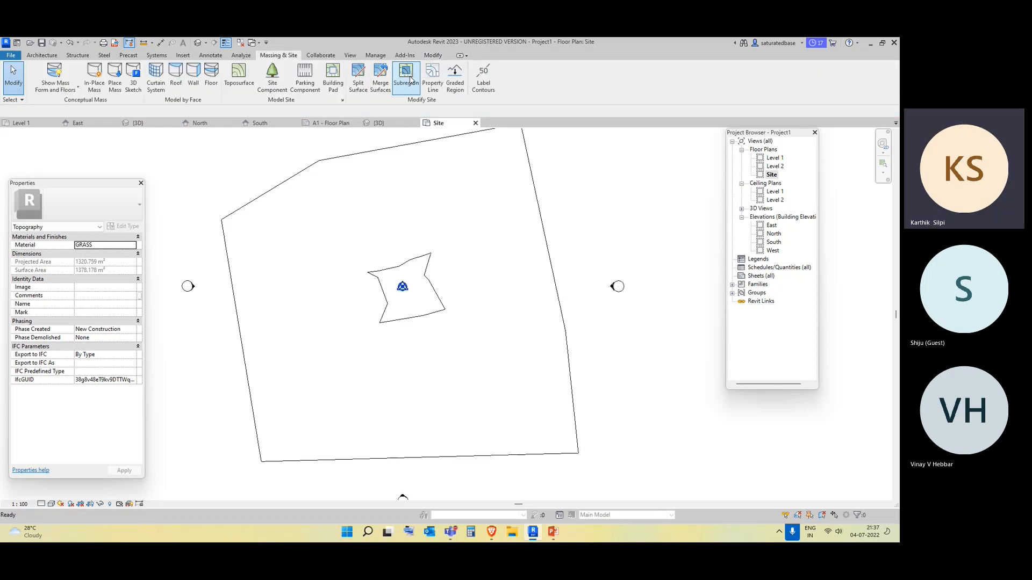
# Split the toposurface with a closed four-sided boundary of about 116 m² around the central stepped area
pyautogui.click(355, 86)
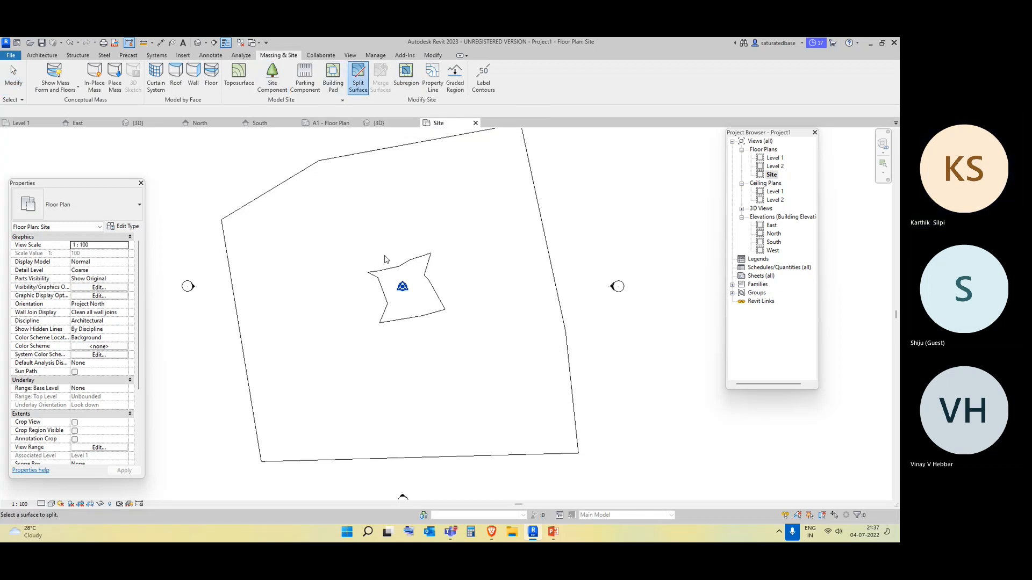
pyautogui.click(389, 268)
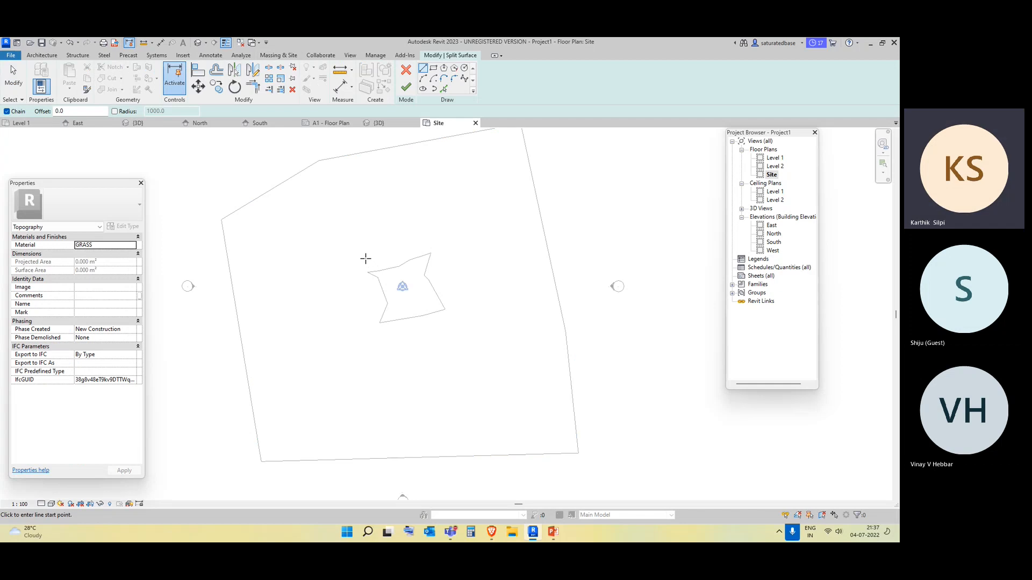
pyautogui.click(366, 259)
pyautogui.click(376, 349)
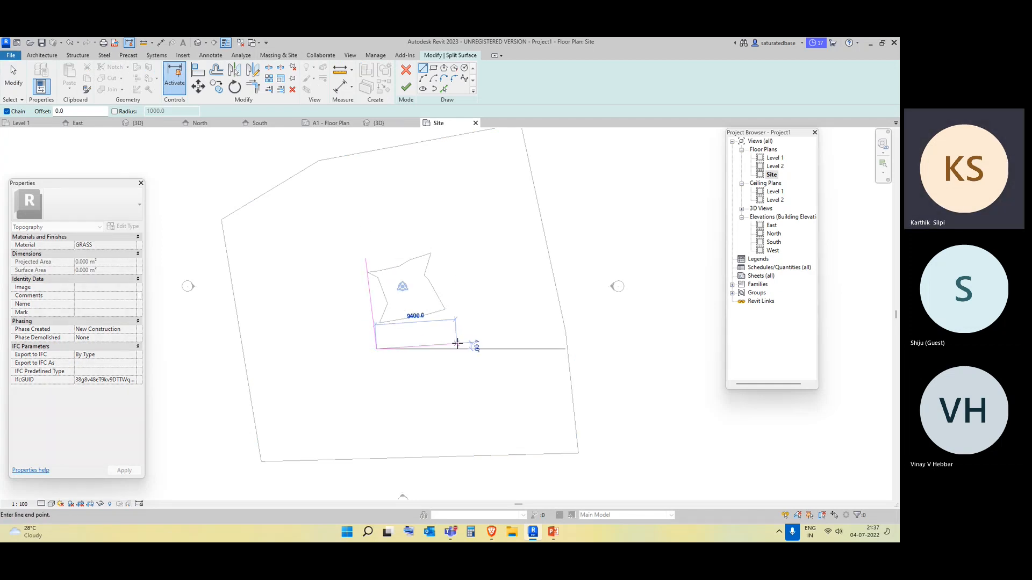
pyautogui.click(466, 330)
pyautogui.click(457, 240)
pyautogui.click(365, 259)
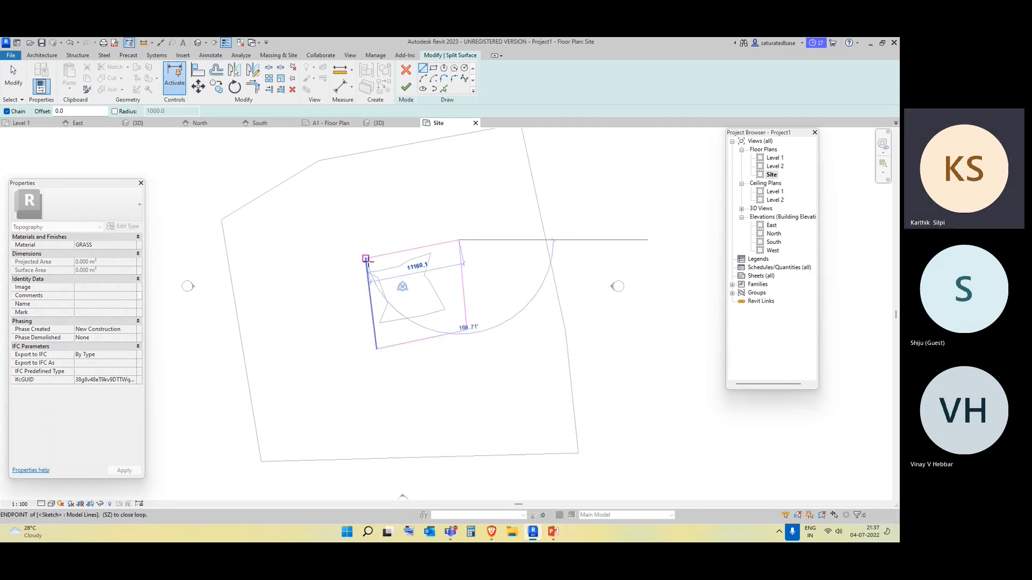
pyautogui.click(405, 89)
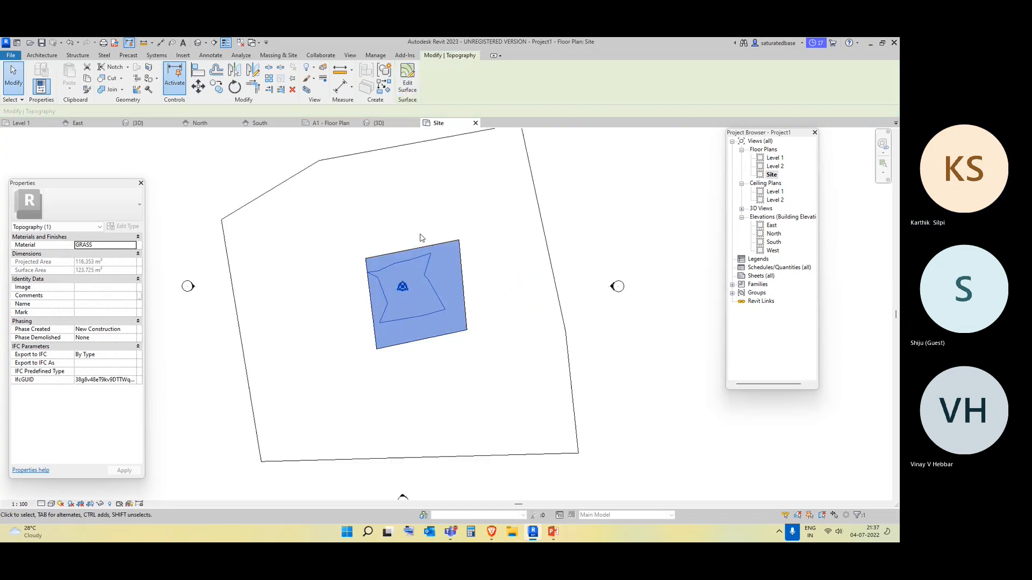
# Assign the Earth material to the split central surface in the 3D view
pyautogui.click(197, 44)
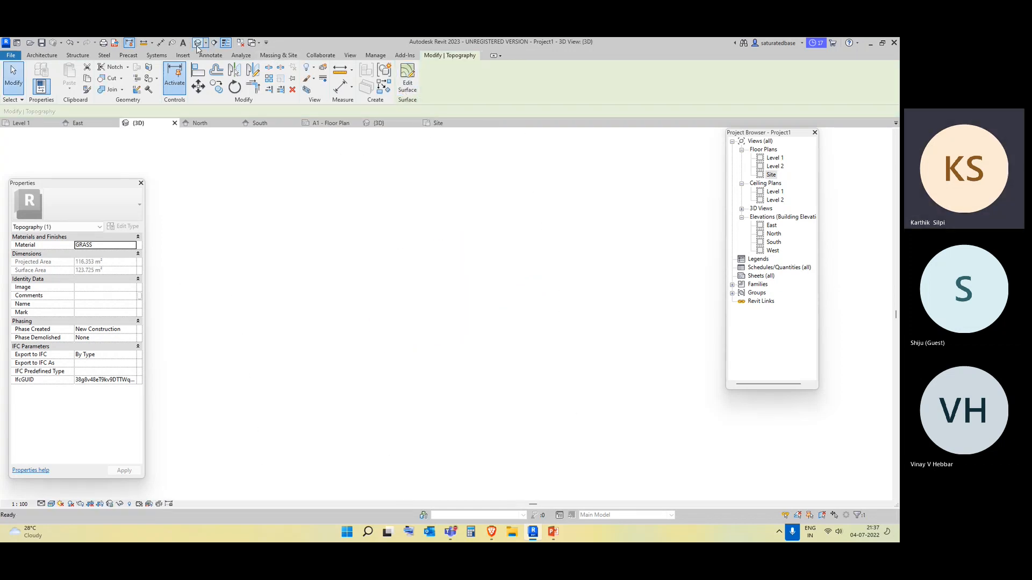
pyautogui.click(414, 330)
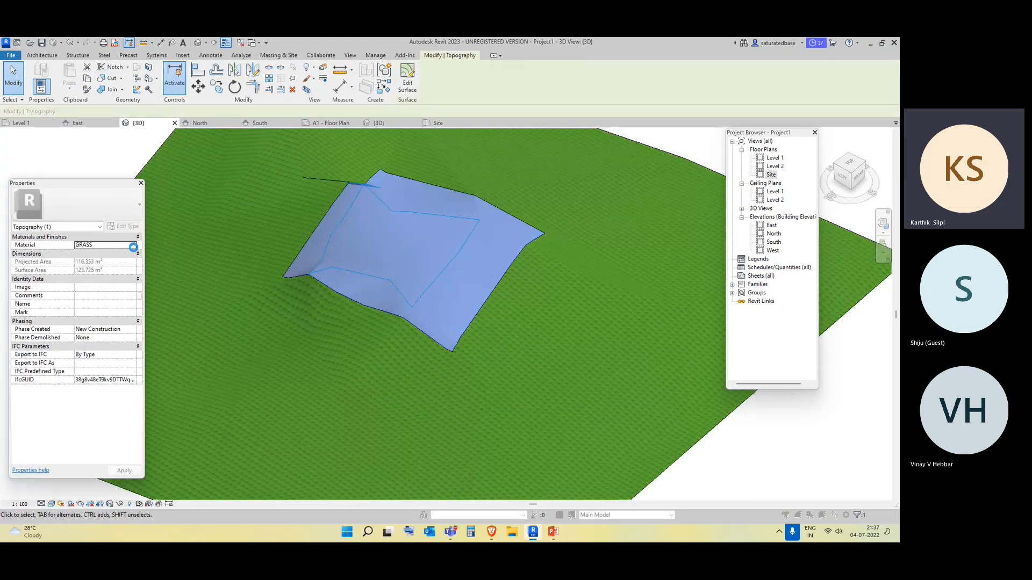
pyautogui.click(135, 246)
pyautogui.scroll(5, 280, 312)
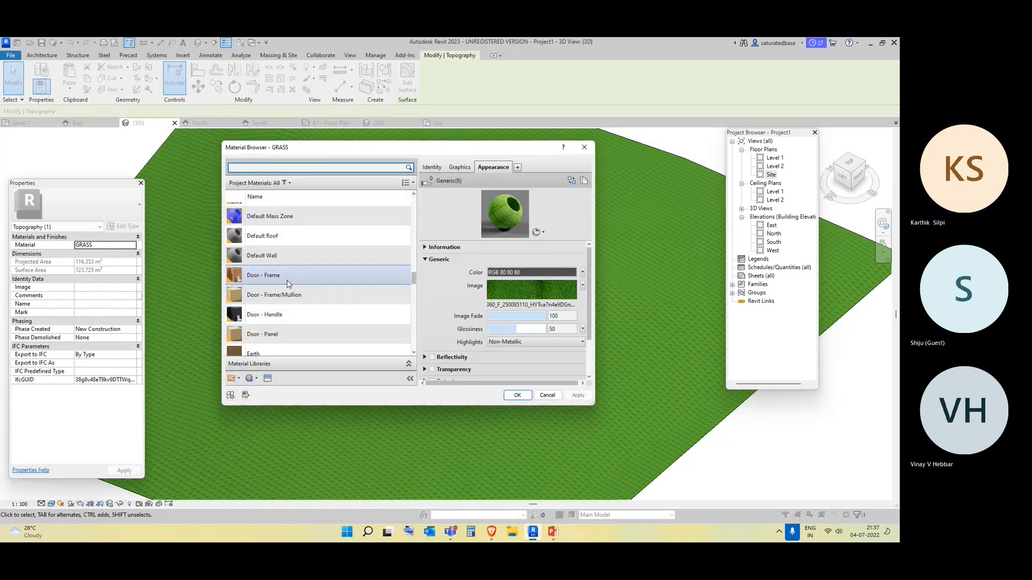
pyautogui.scroll(-3, 281, 312)
pyautogui.scroll(1, 282, 312)
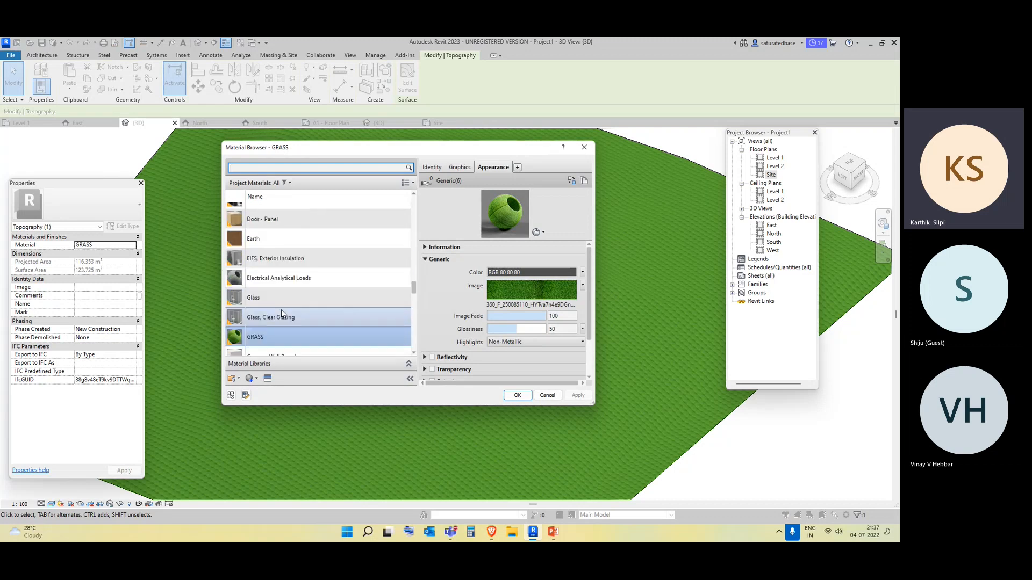
pyautogui.click(280, 239)
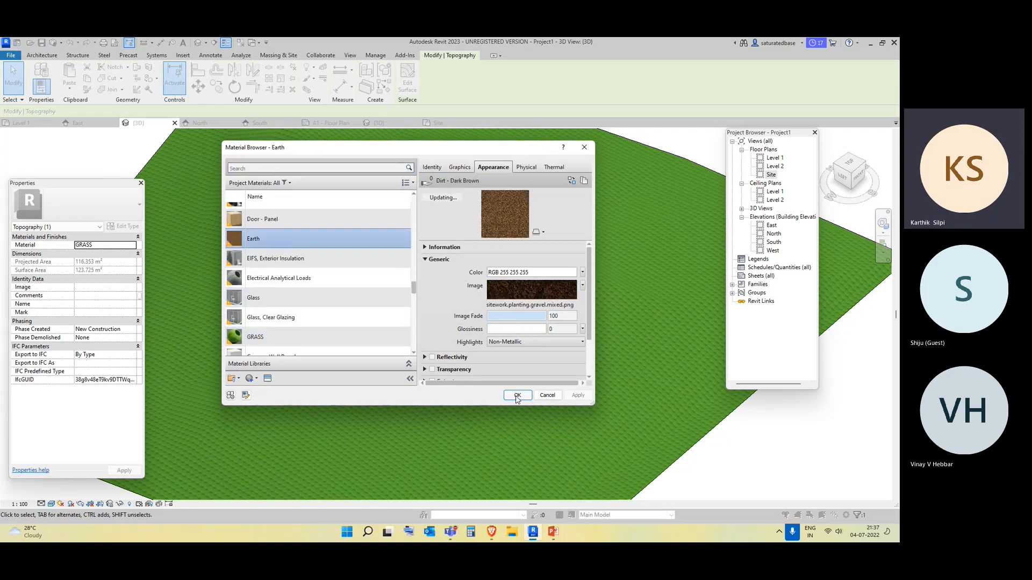
pyautogui.click(517, 397)
pyautogui.click(711, 450)
# Examine the Earth patch against the surrounding grass terrain in 3D, close up and from a distance
pyautogui.scroll(-2, 581, 420)
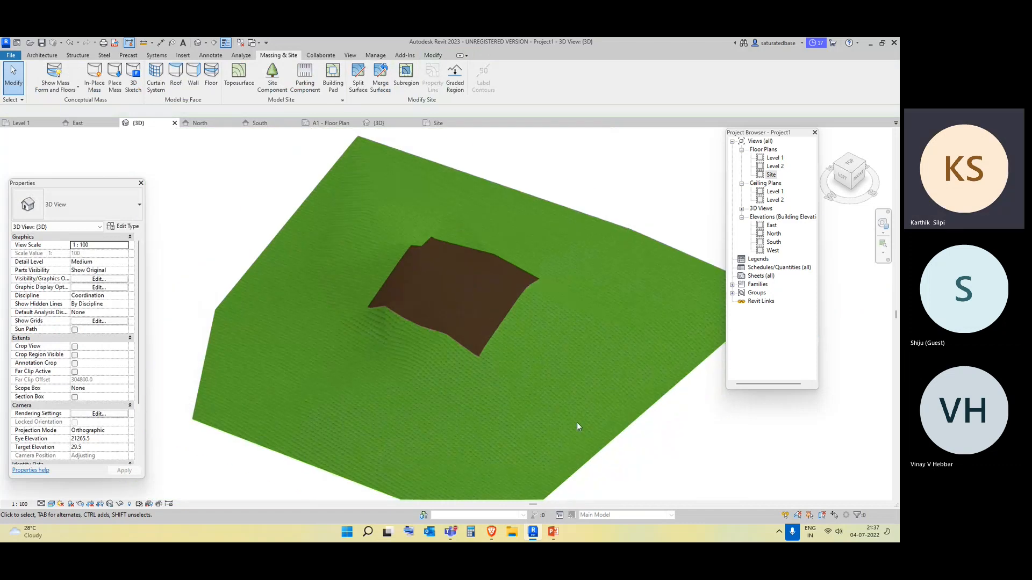
pyautogui.moveTo(576, 422); pyautogui.dragTo(543, 399, button='middle')
pyautogui.scroll(3, 418, 305)
pyautogui.scroll(6, 272, 204)
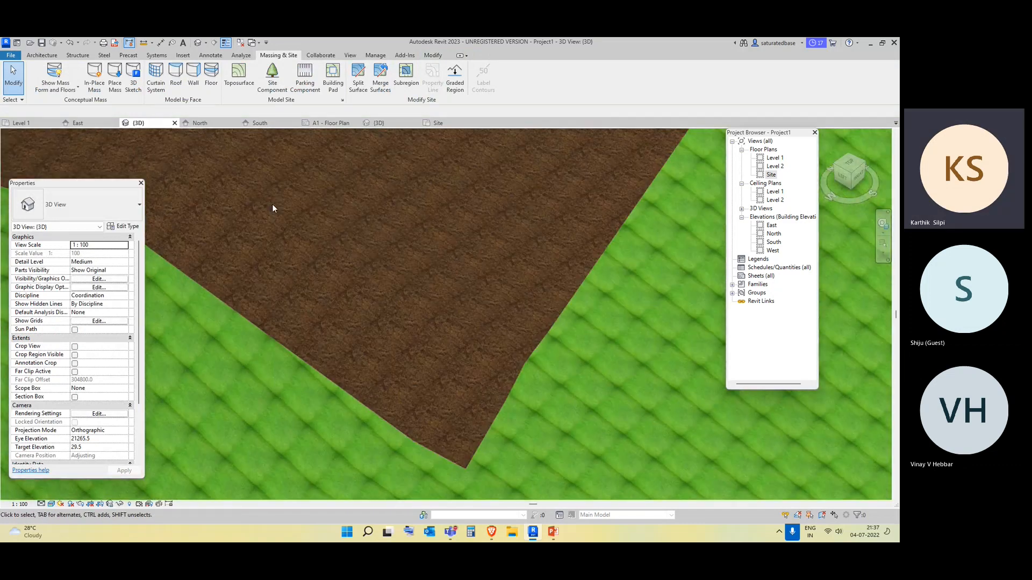
pyautogui.scroll(-5, 272, 204)
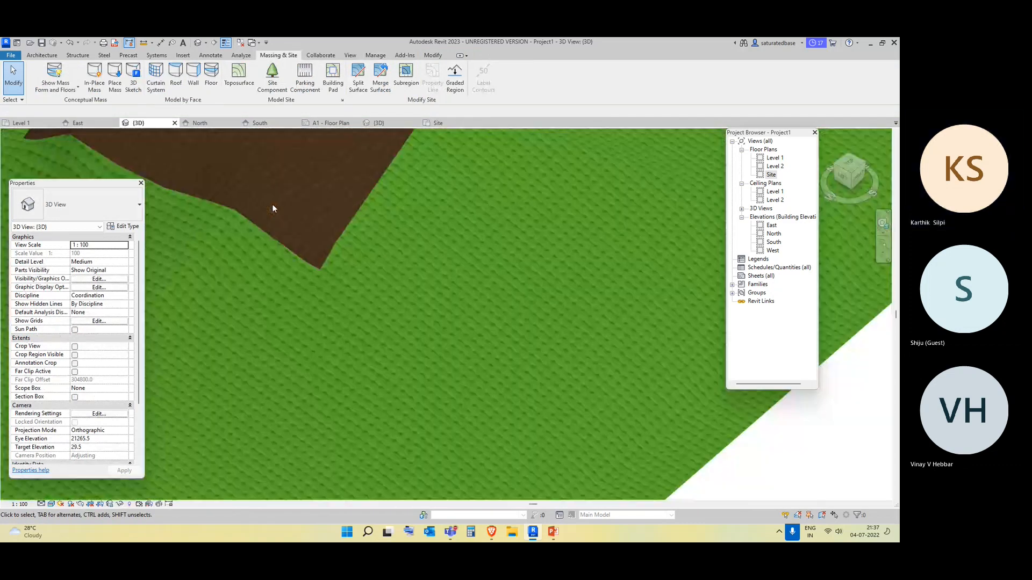
pyautogui.moveTo(272, 207); pyautogui.dragTo(463, 422, button='middle')
pyautogui.moveTo(528, 321)
pyautogui.keyDown('shift'); pyautogui.mouseDown(button='middle')
pyautogui.moveTo(495, 339)
pyautogui.moveTo(511, 332)
pyautogui.mouseUp(button='middle'); pyautogui.keyUp('shift')
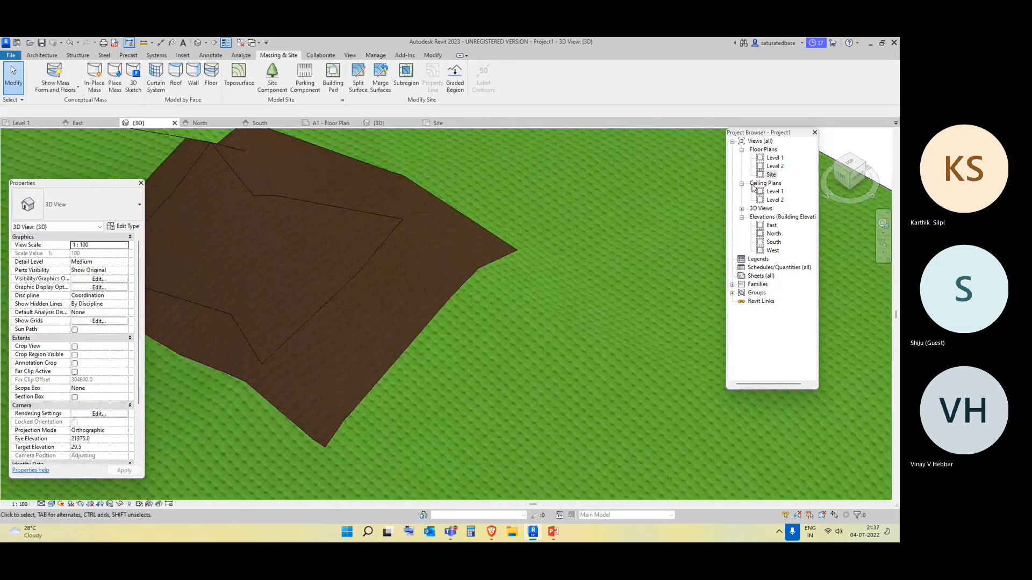
# Return to the Site floor plan, dismiss the save reminder, and start a building pad on Level 1
pyautogui.doubleClick(771, 174)
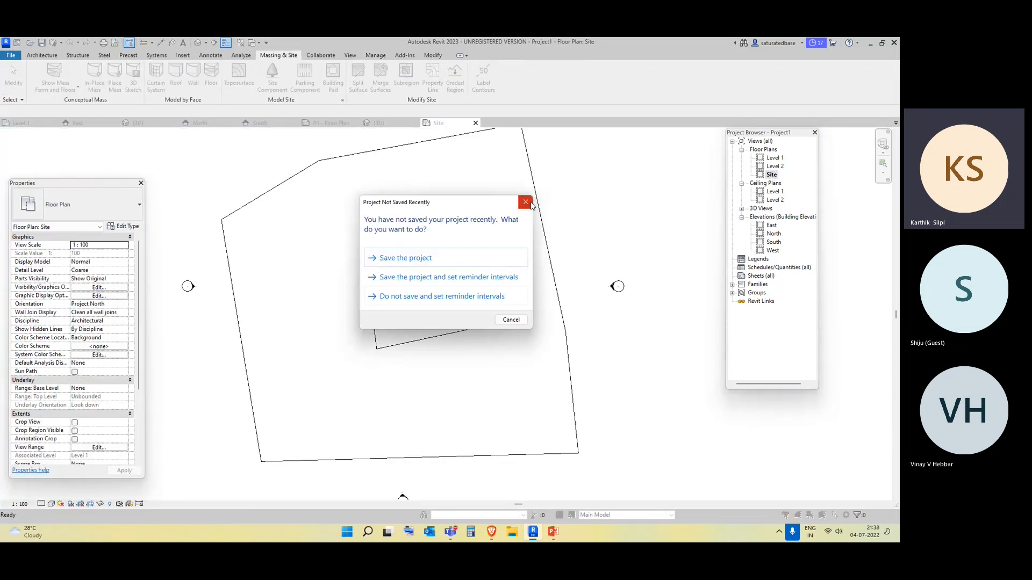
pyautogui.click(526, 202)
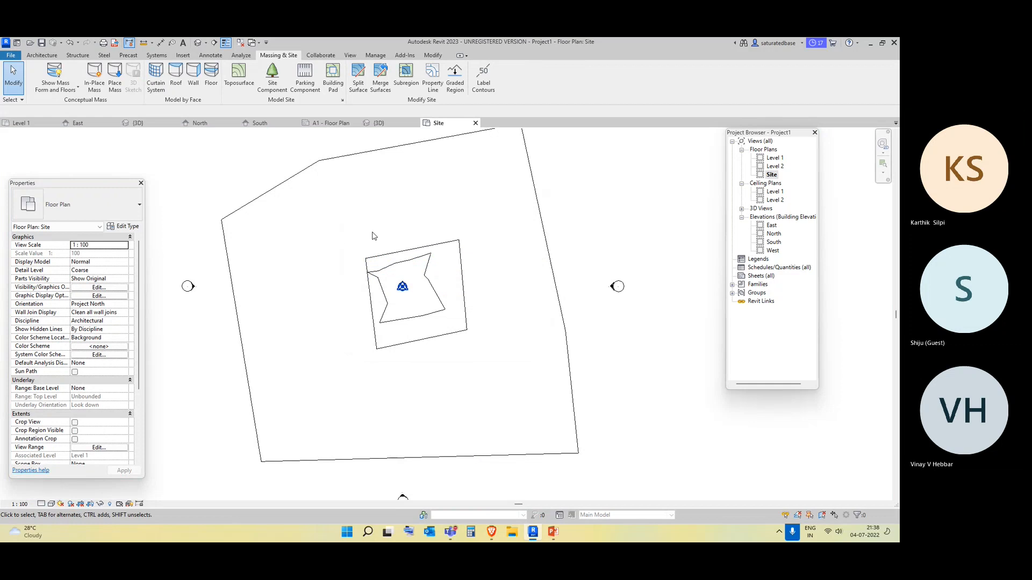
pyautogui.click(335, 86)
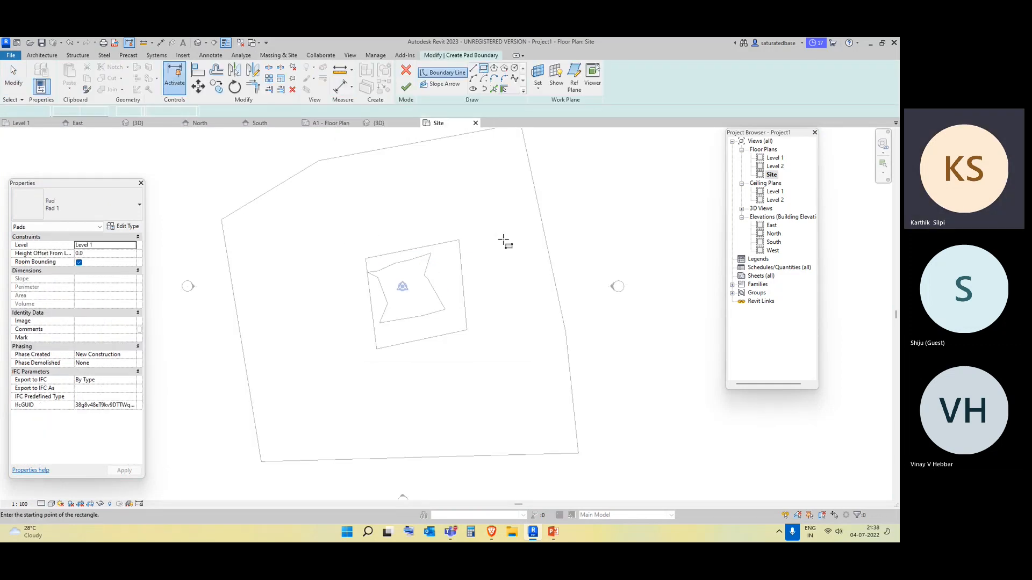
# Try to create the pad from a rectangle about 6000 by 6200 mm crossing the Earth surface's edge, and delete that rectangle
pyautogui.scroll(3, 423, 304)
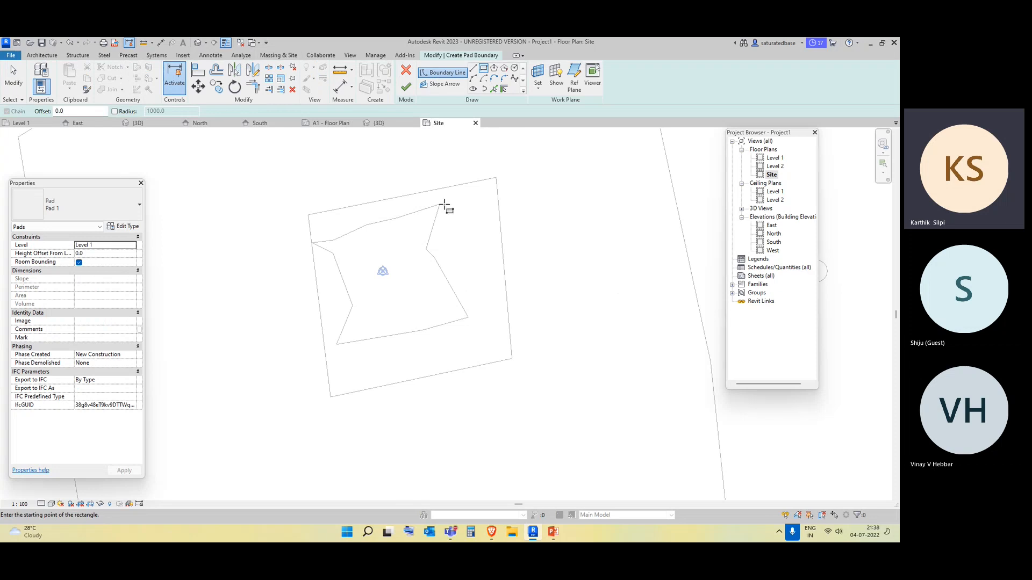
pyautogui.click(401, 196)
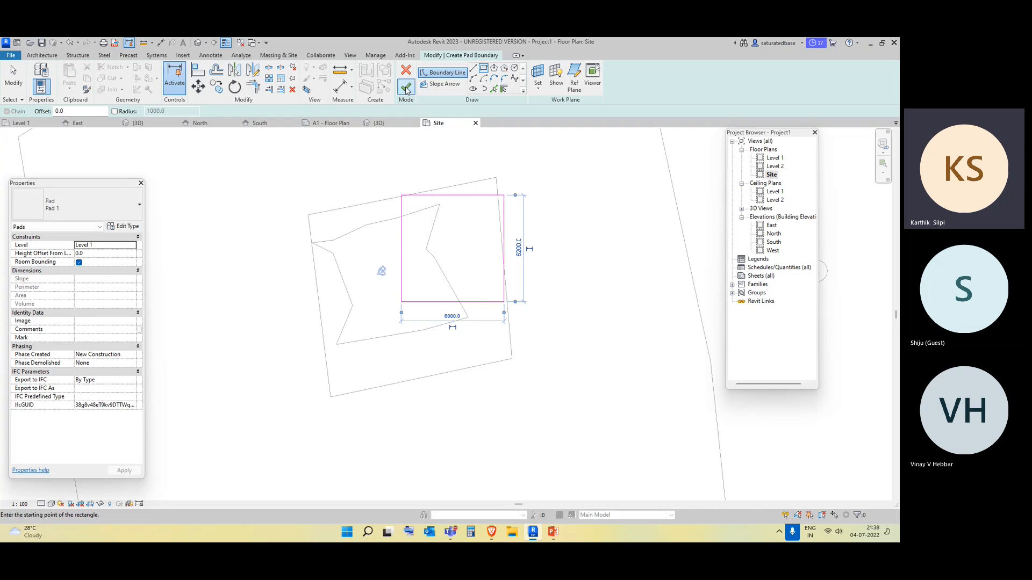
pyautogui.click(406, 88)
pyautogui.moveTo(722, 433); pyautogui.dragTo(659, 294)
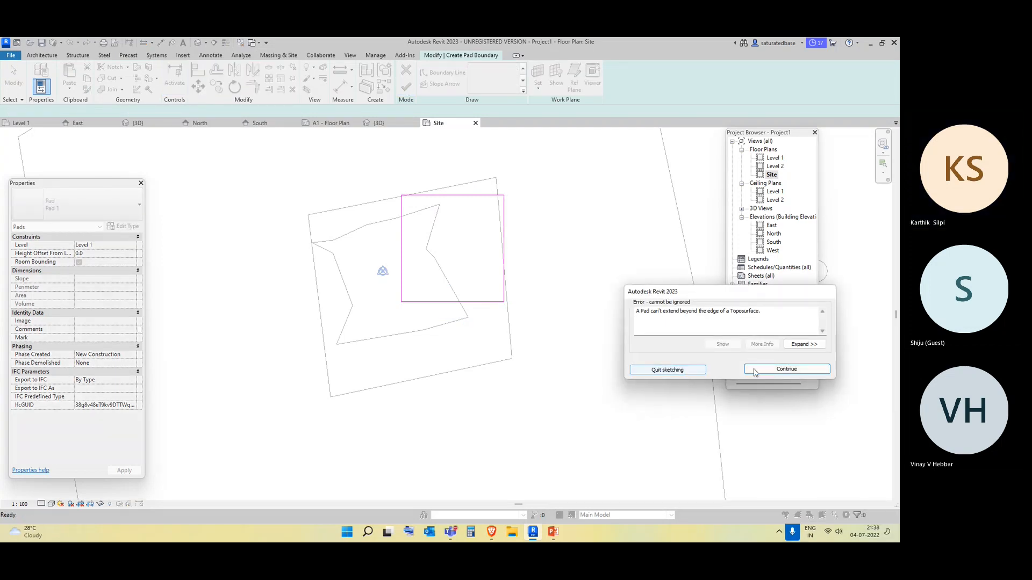
pyautogui.click(775, 371)
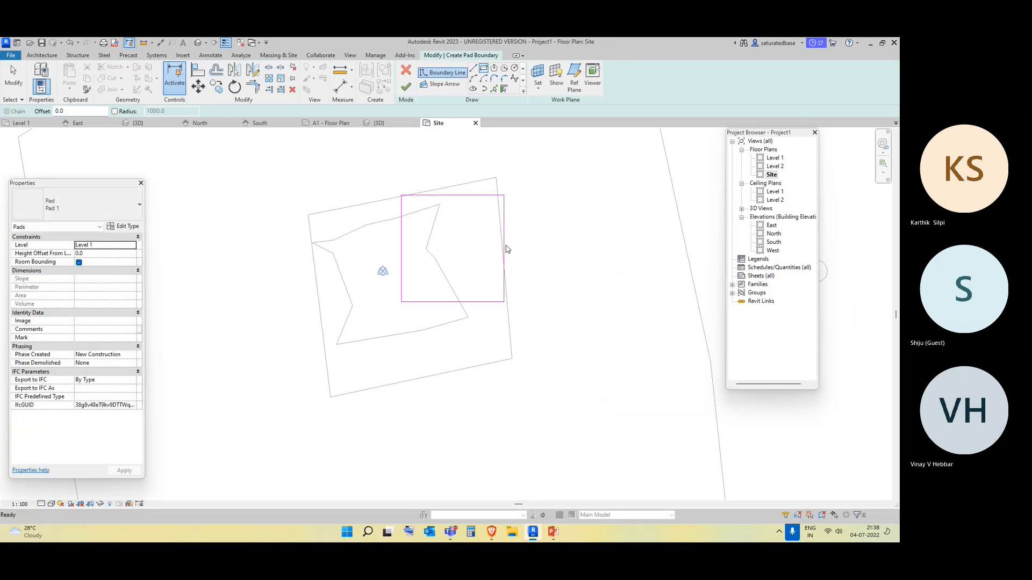
pyautogui.press('Escape')
pyautogui.click(505, 295)
pyautogui.press('Delete')
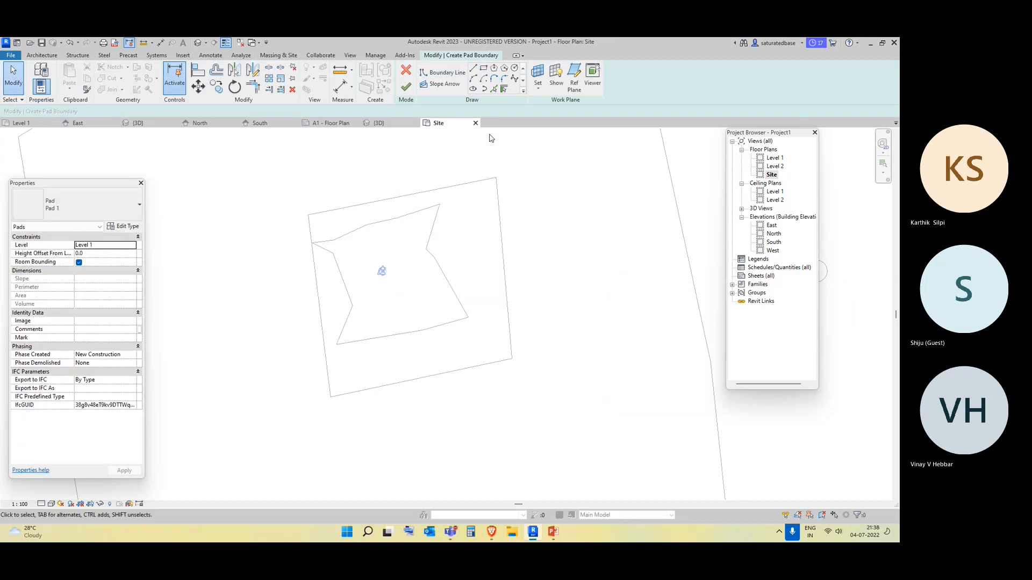
# Create the building pad from a rectangular boundary of about 18.4 m² lying fully inside the Earth surface
pyautogui.click(483, 67)
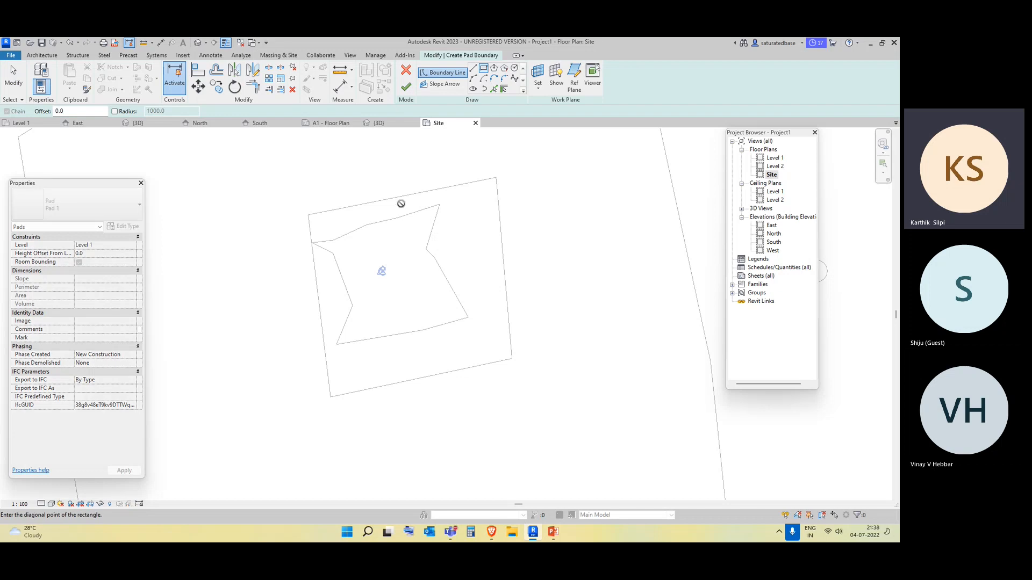
pyautogui.click(469, 282)
pyautogui.click(405, 91)
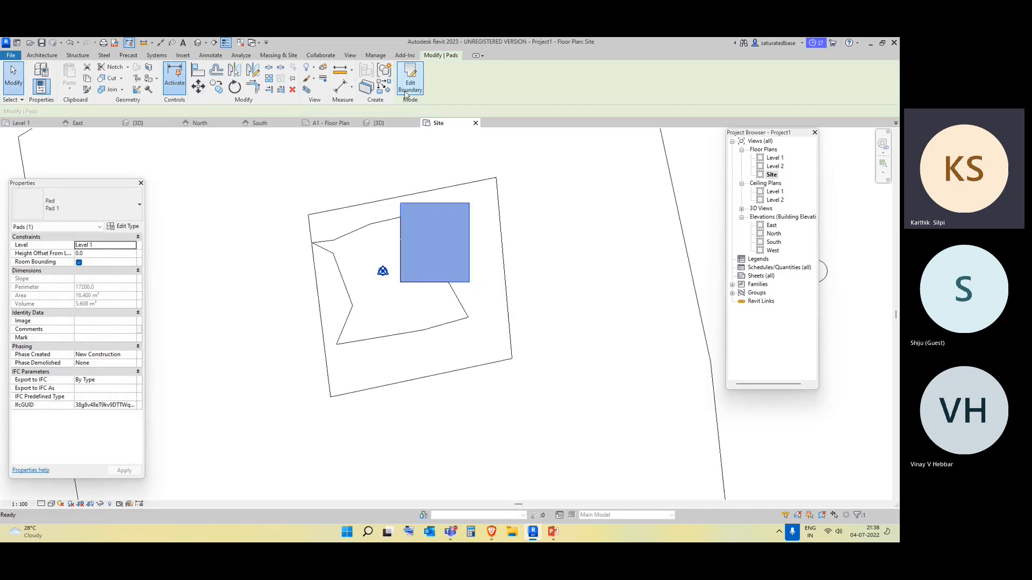
# Examine in the 3D view how the building pad sits in the Earth surface
pyautogui.click(197, 43)
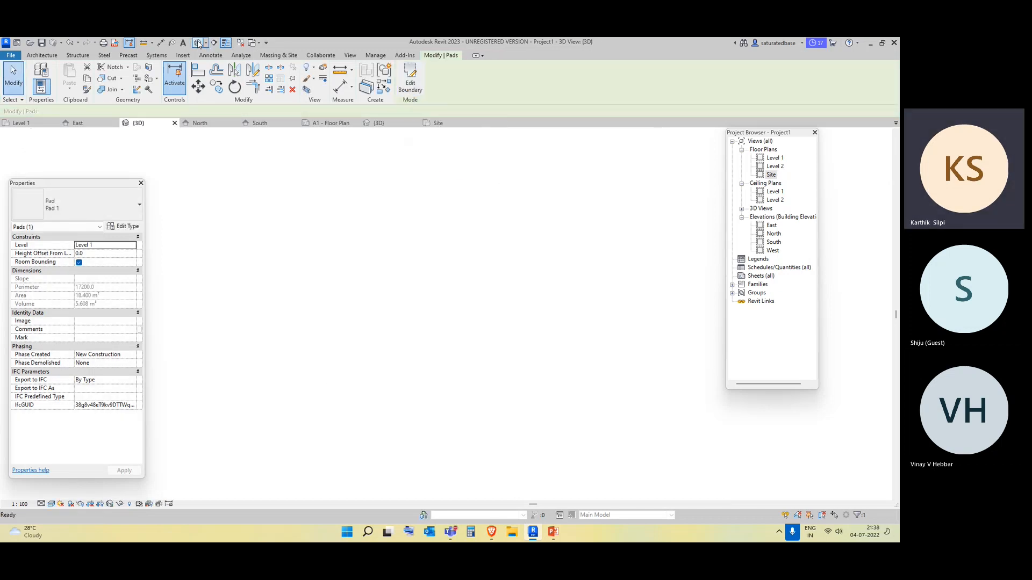
pyautogui.keyDown('shift'); pyautogui.moveTo(336, 224); pyautogui.dragTo(619, 269, button='middle'); pyautogui.keyUp('shift')
pyautogui.keyDown('shift'); pyautogui.moveTo(345, 355); pyautogui.dragTo(426, 339, button='middle'); pyautogui.keyUp('shift')
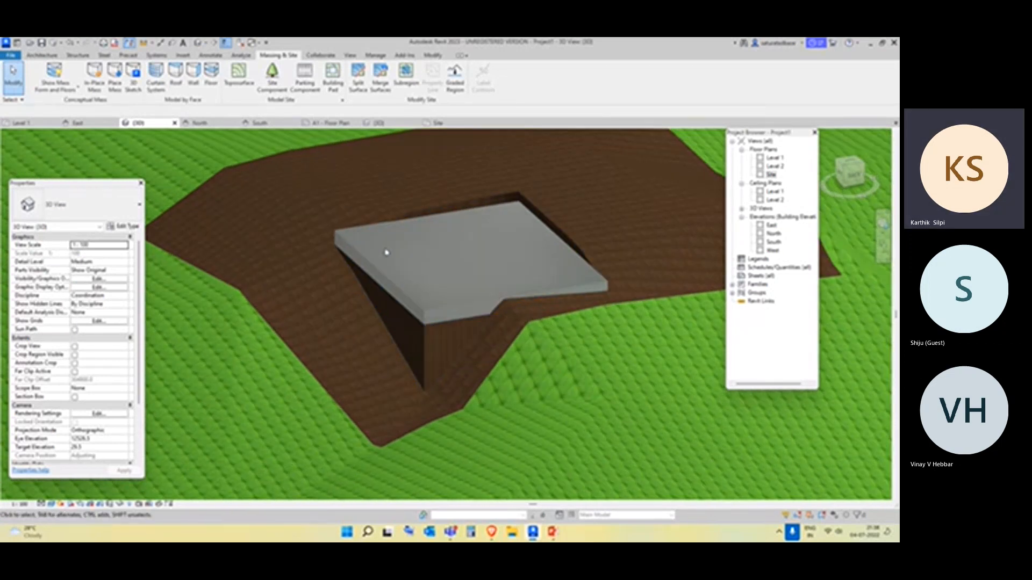
pyautogui.scroll(2, 414, 214)
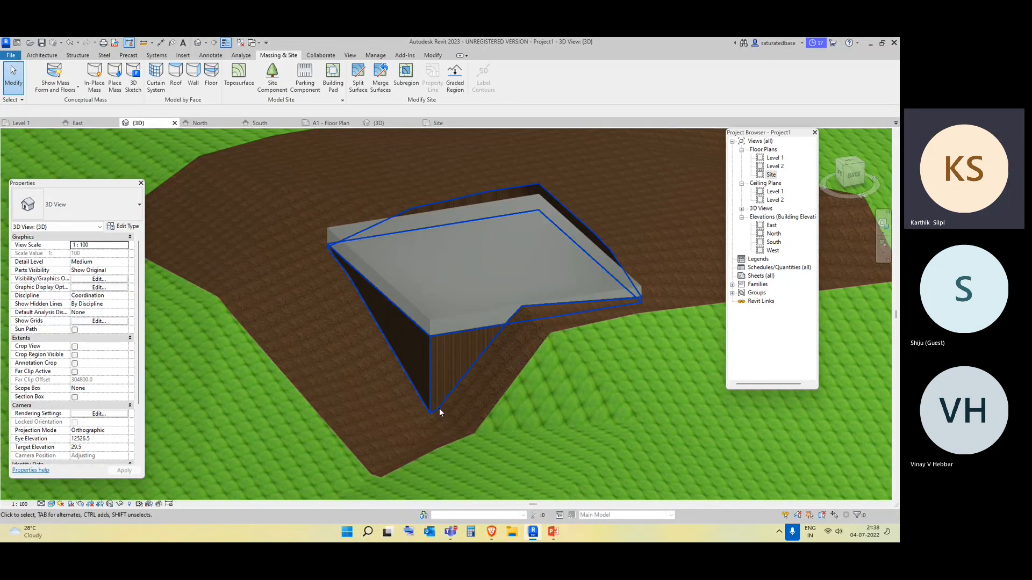
# Inspect the type properties and layer structure of the building pad, closing both without changes
pyautogui.keyDown('shift'); pyautogui.moveTo(396, 397); pyautogui.dragTo(437, 272, button='middle'); pyautogui.keyUp('shift')
pyautogui.click(437, 262)
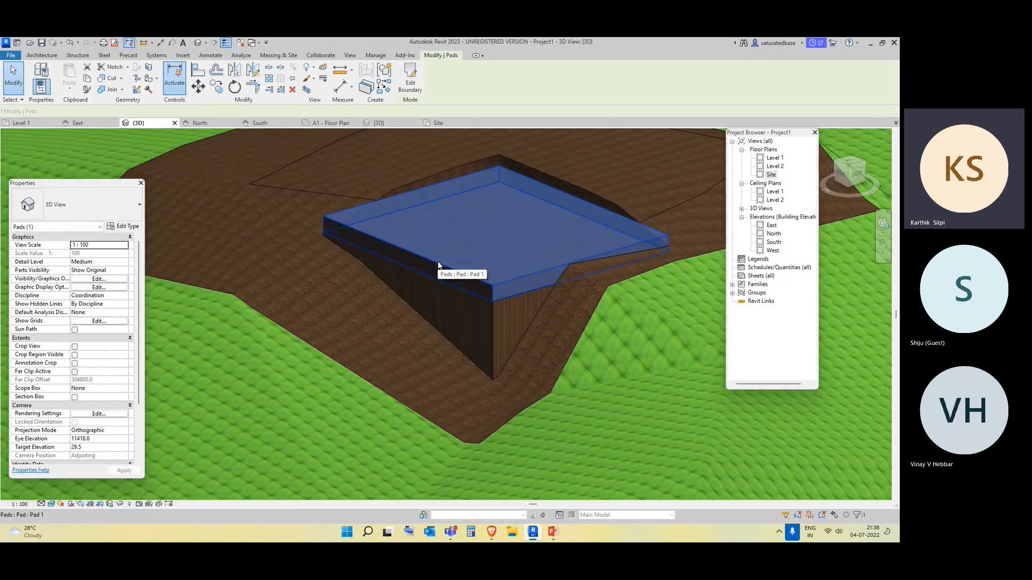
pyautogui.click(110, 207)
pyautogui.click(110, 206)
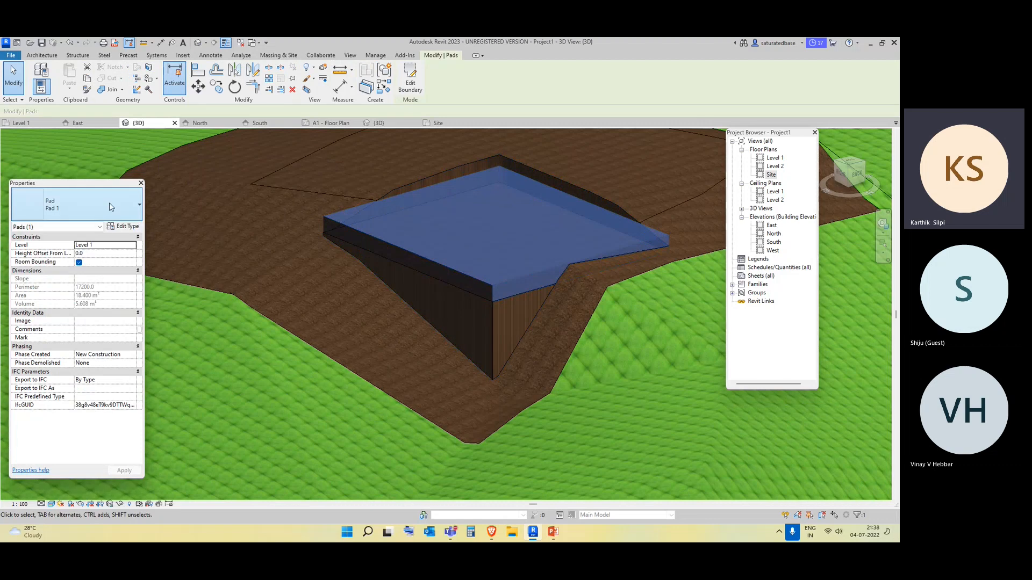
pyautogui.click(124, 227)
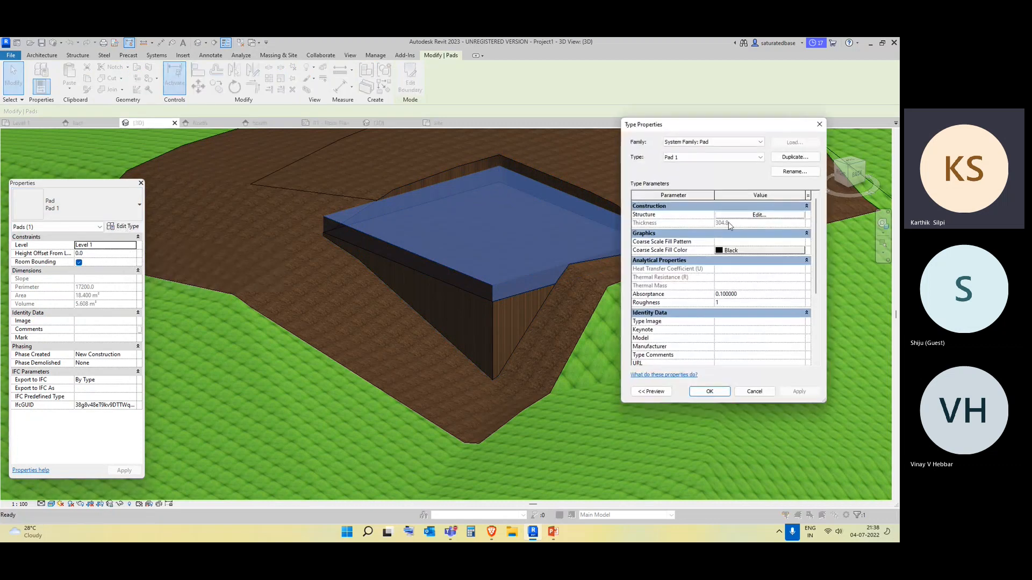
pyautogui.click(748, 215)
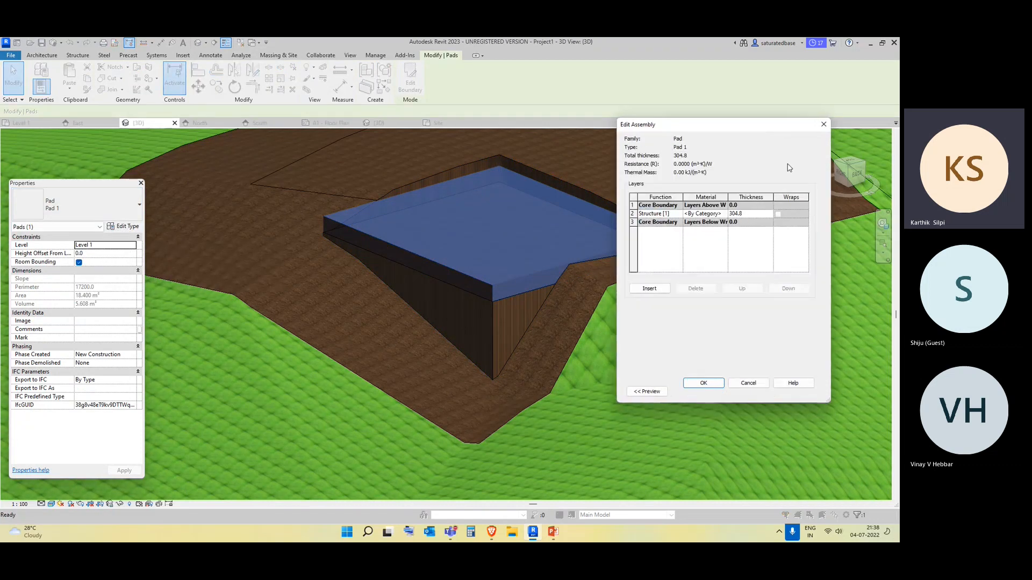
pyautogui.click(822, 125)
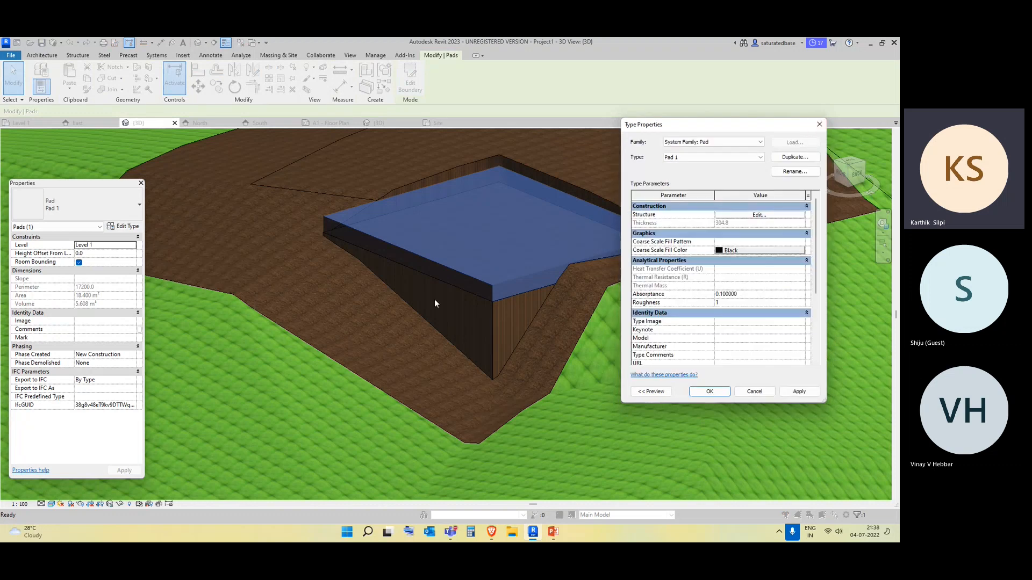
pyautogui.click(819, 125)
# Draw two reference planes in the Site floor plan along the north and east edges of the building pad
pyautogui.scroll(-4, 501, 289)
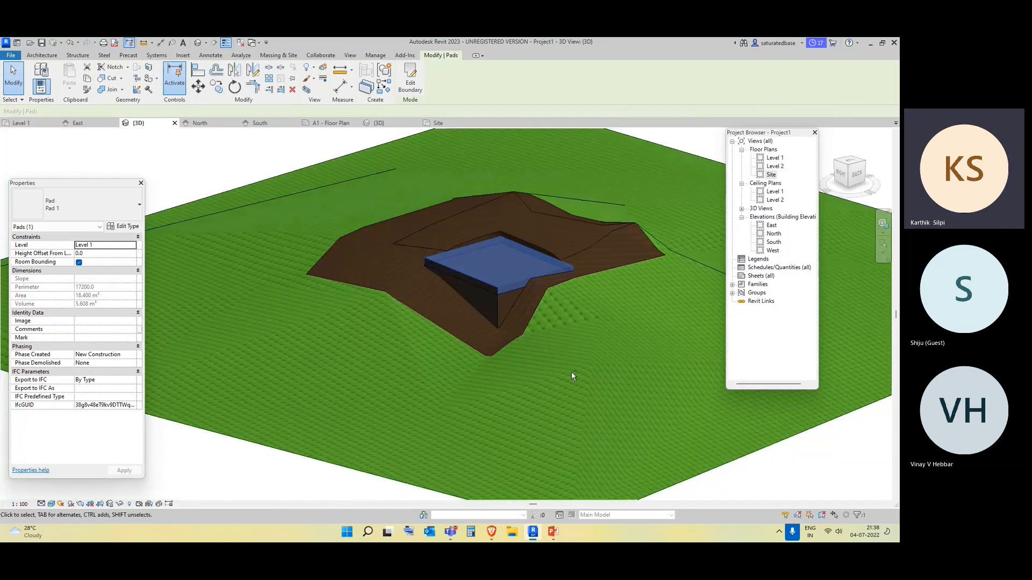
pyautogui.keyDown('shift'); pyautogui.moveTo(572, 372); pyautogui.dragTo(783, 183, button='middle'); pyautogui.keyUp('shift')
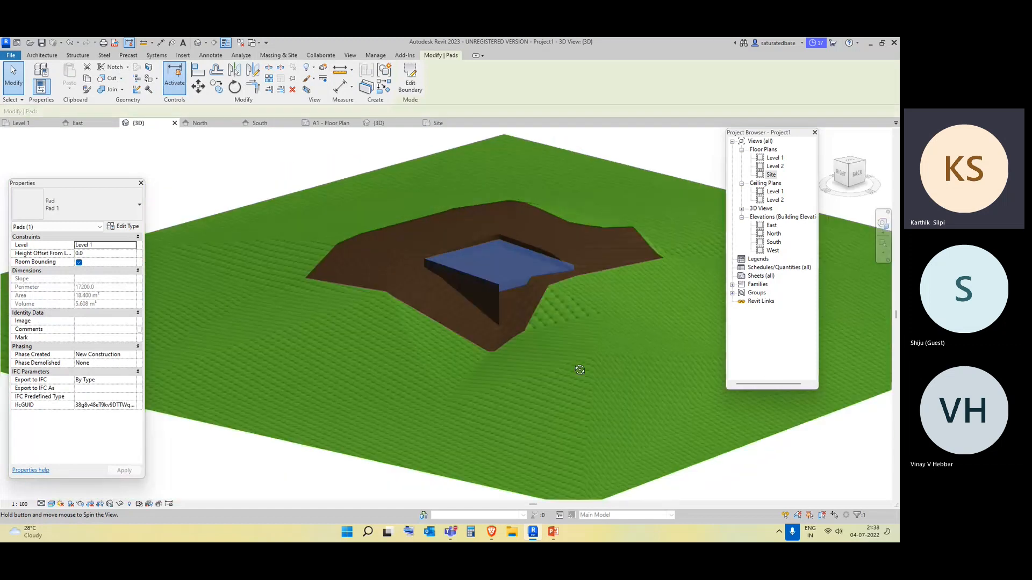
pyautogui.doubleClick(773, 158)
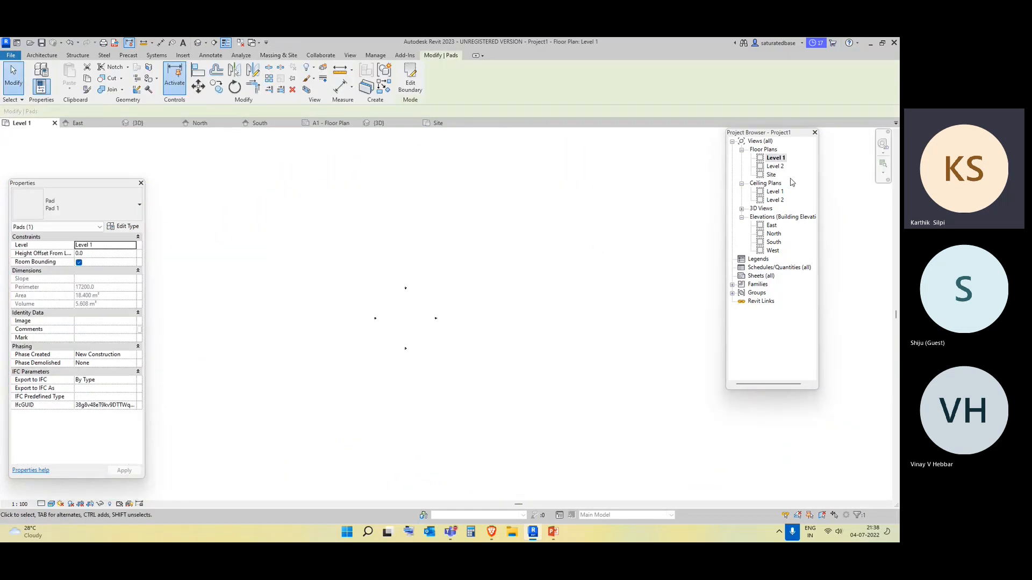
pyautogui.doubleClick(773, 175)
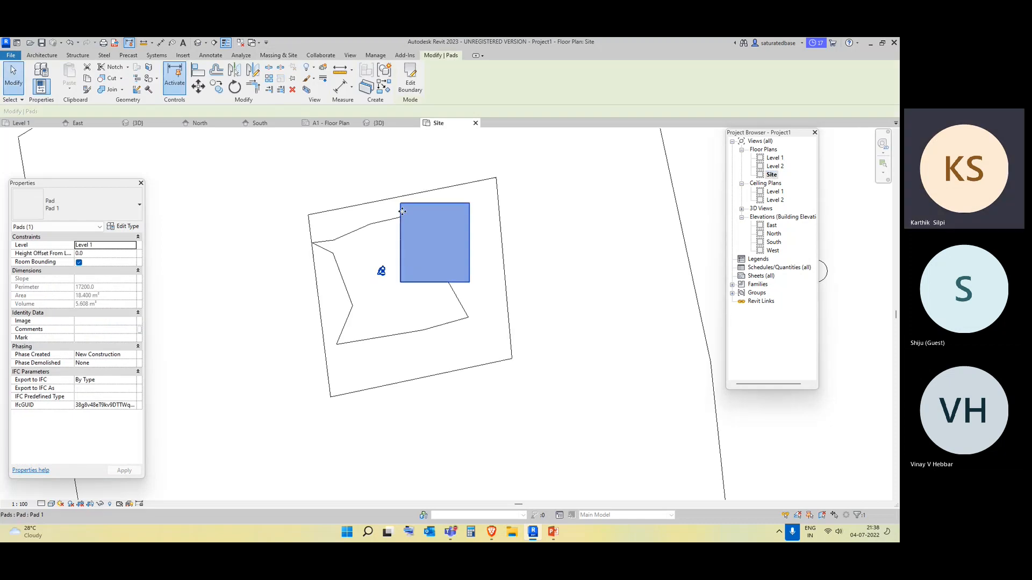
pyautogui.click(46, 57)
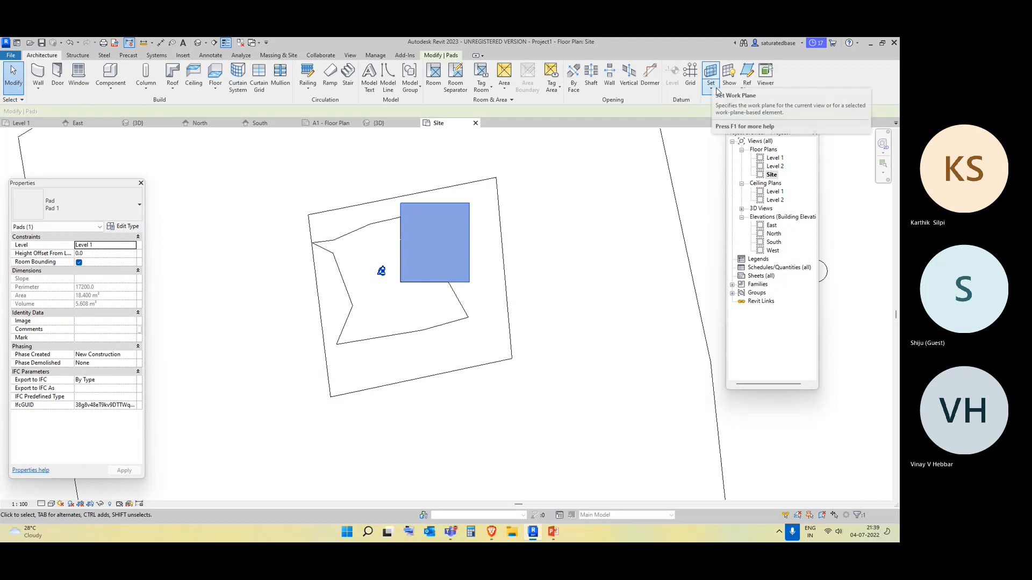
pyautogui.click(747, 75)
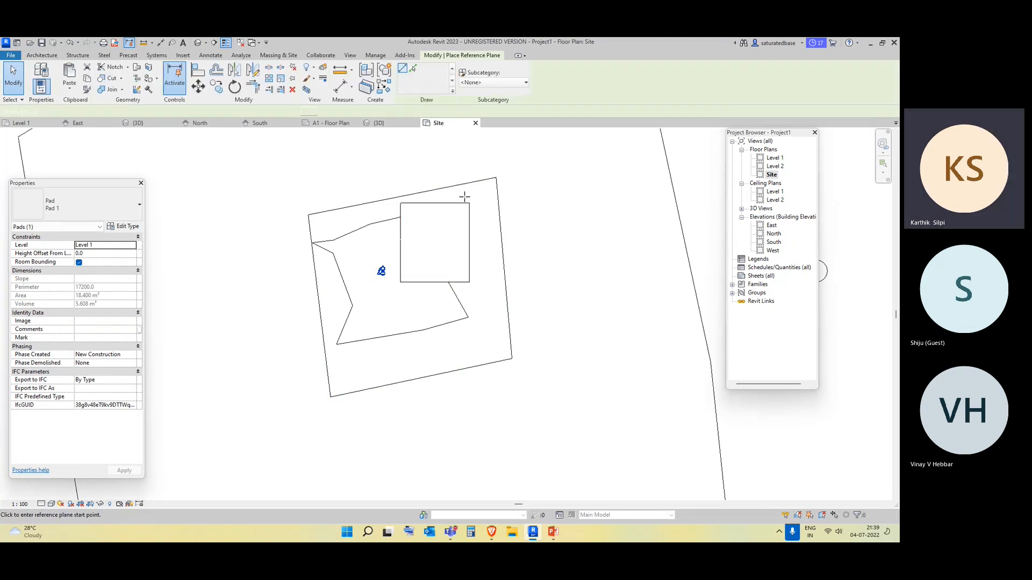
pyautogui.click(401, 202)
pyautogui.click(539, 203)
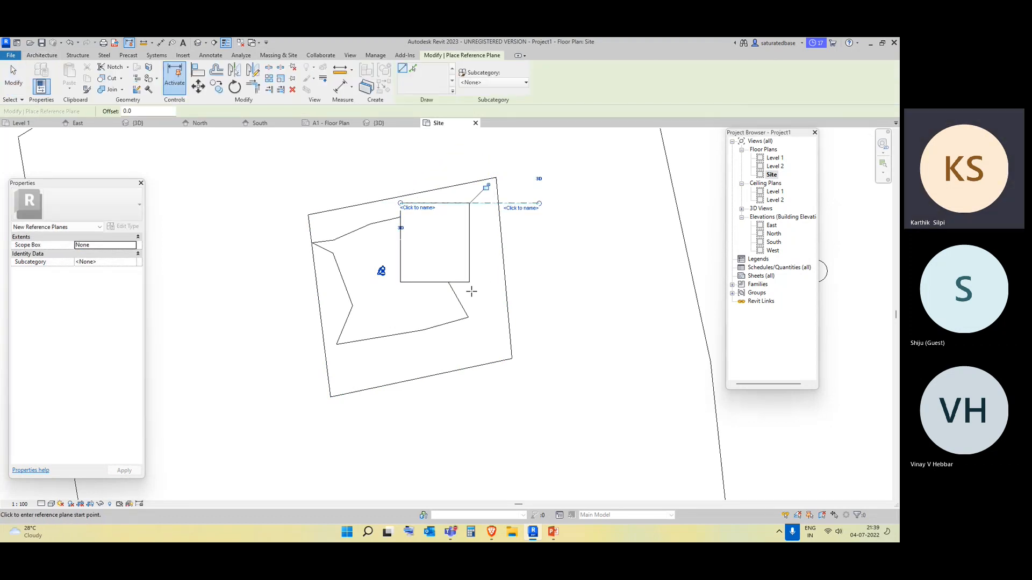
pyautogui.click(469, 283)
pyautogui.press('Escape')
pyautogui.press('Escape')
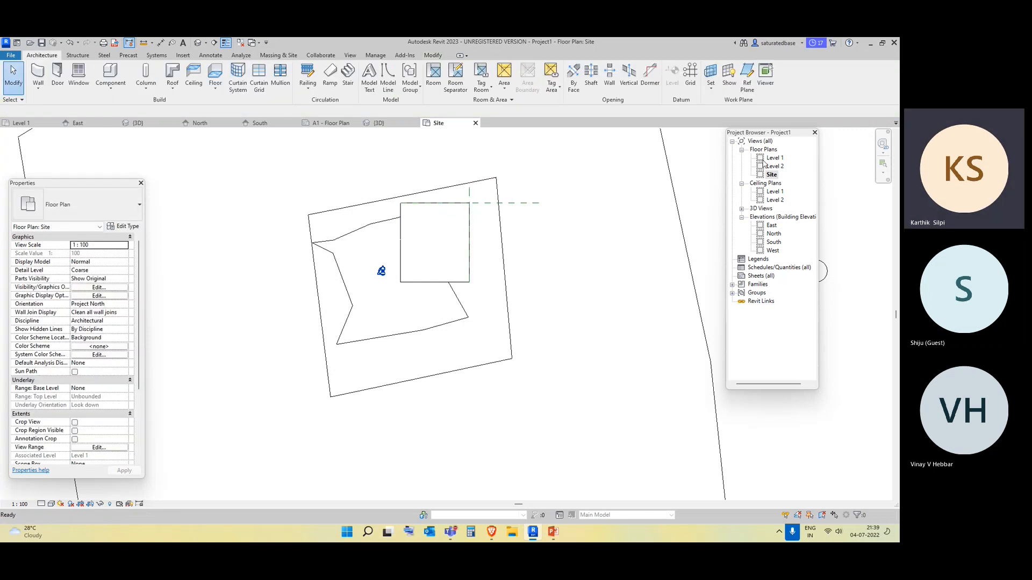
# Build a rectangle of Generic - 200mm architectural walls in the Level 1 plan, aligned to the two reference planes, with an unconnected height of 8000
pyautogui.doubleClick(775, 157)
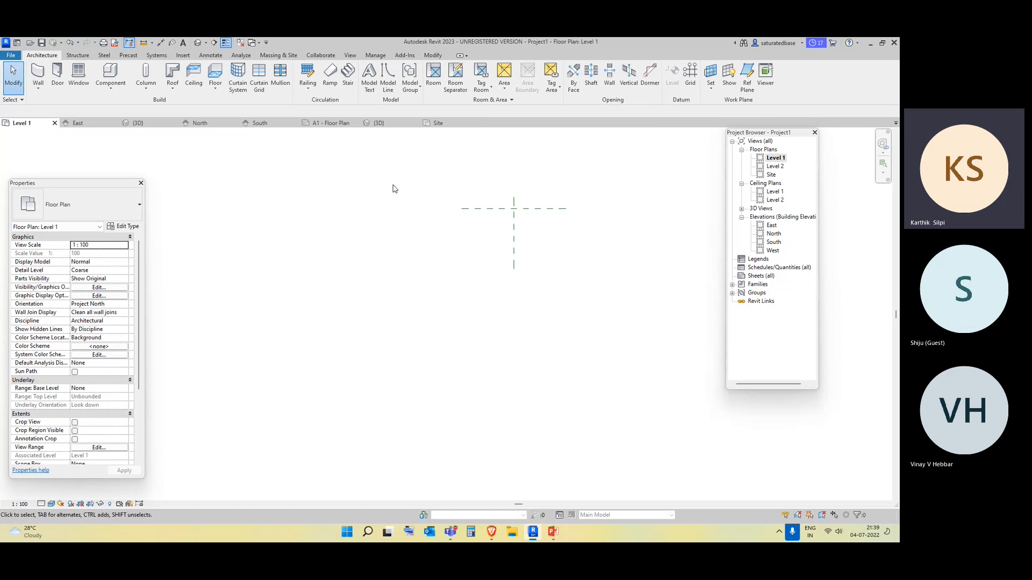
pyautogui.click(38, 91)
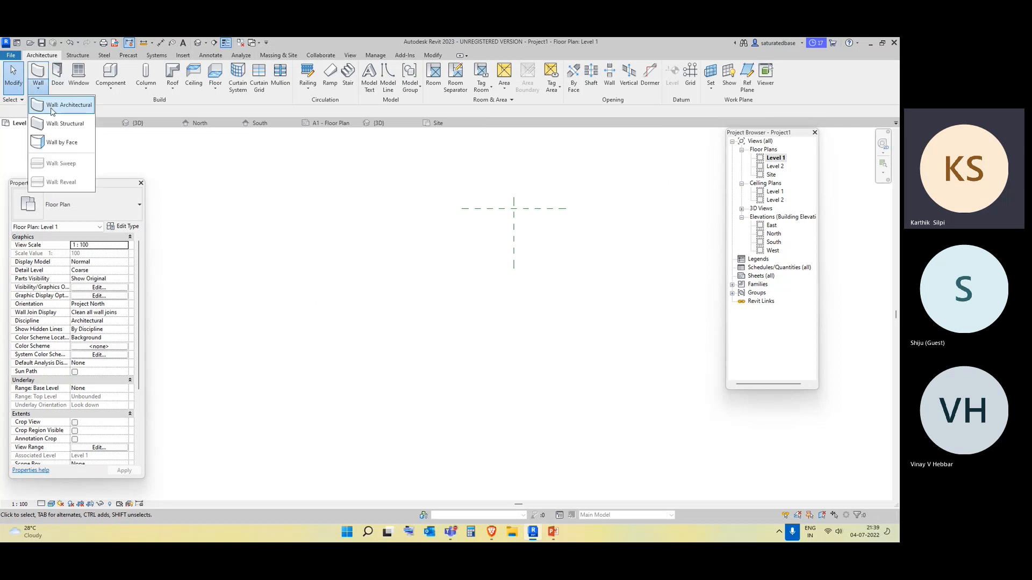
pyautogui.click(59, 105)
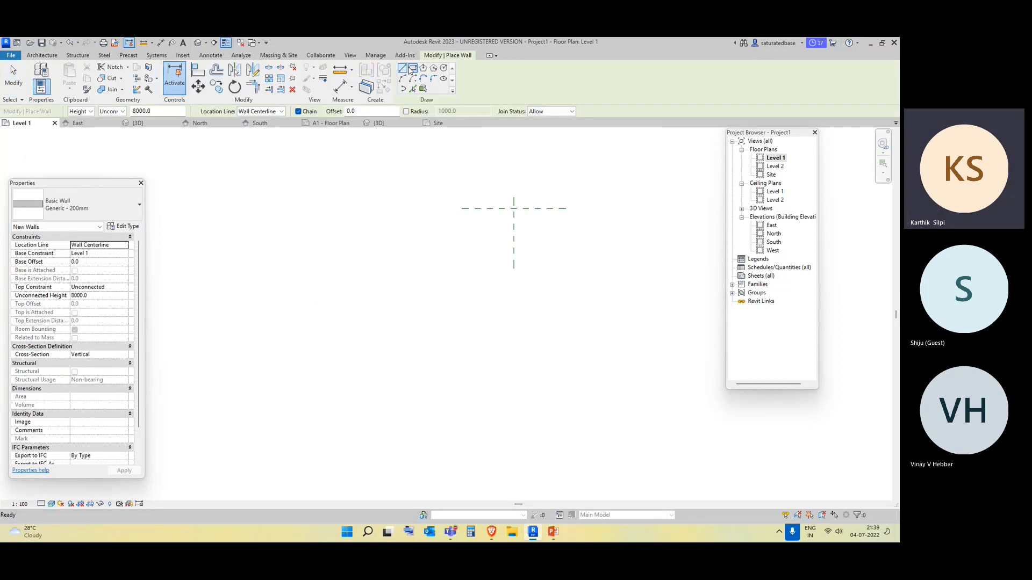
pyautogui.click(462, 209)
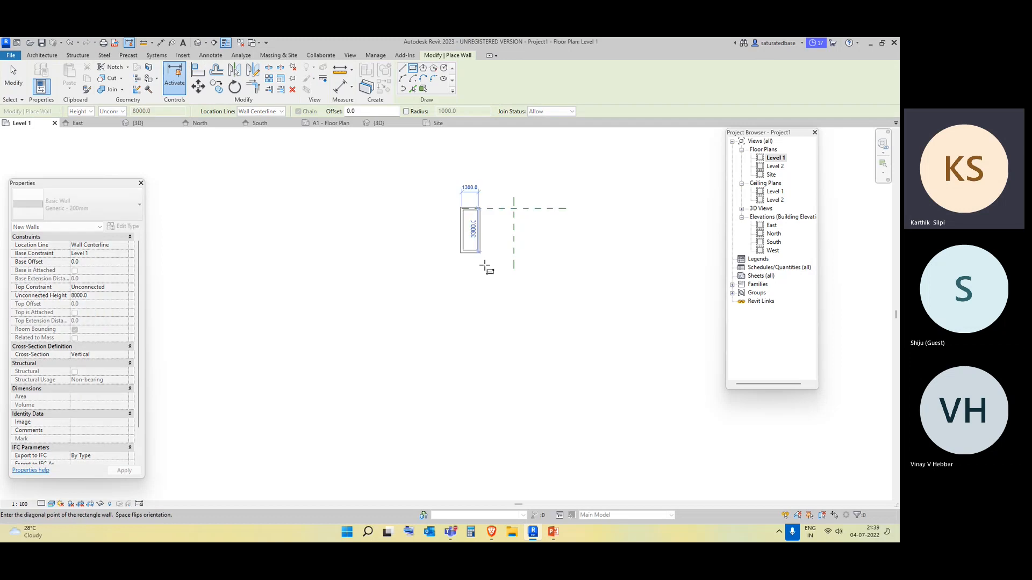
pyautogui.click(511, 283)
pyautogui.press('Escape')
pyautogui.press('Escape')
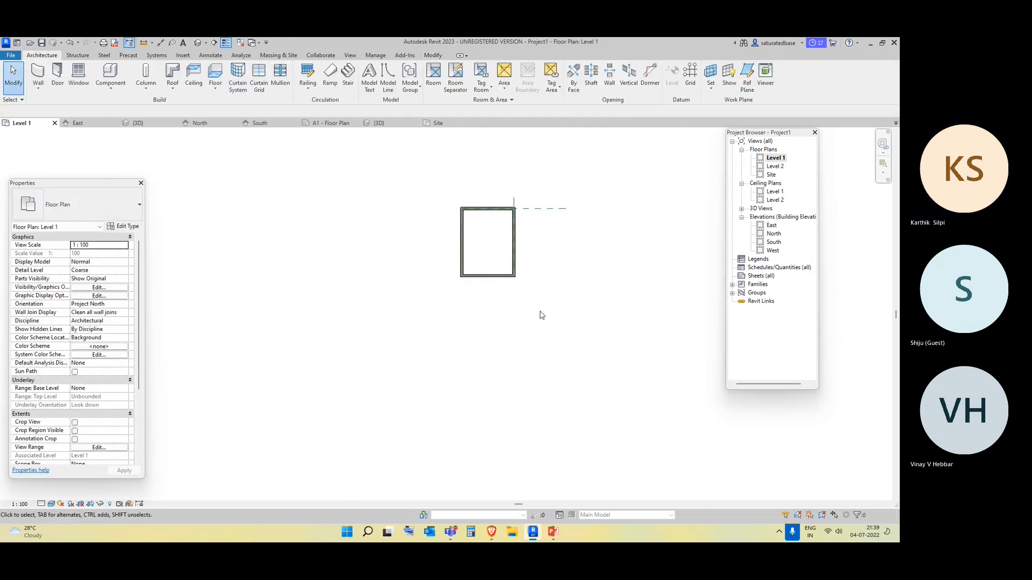
# Examine how the rectangular walls sit on the pad in the 3D view and in the Level 1 and Site floor plans
pyautogui.click(196, 43)
pyautogui.scroll(-3, 521, 250)
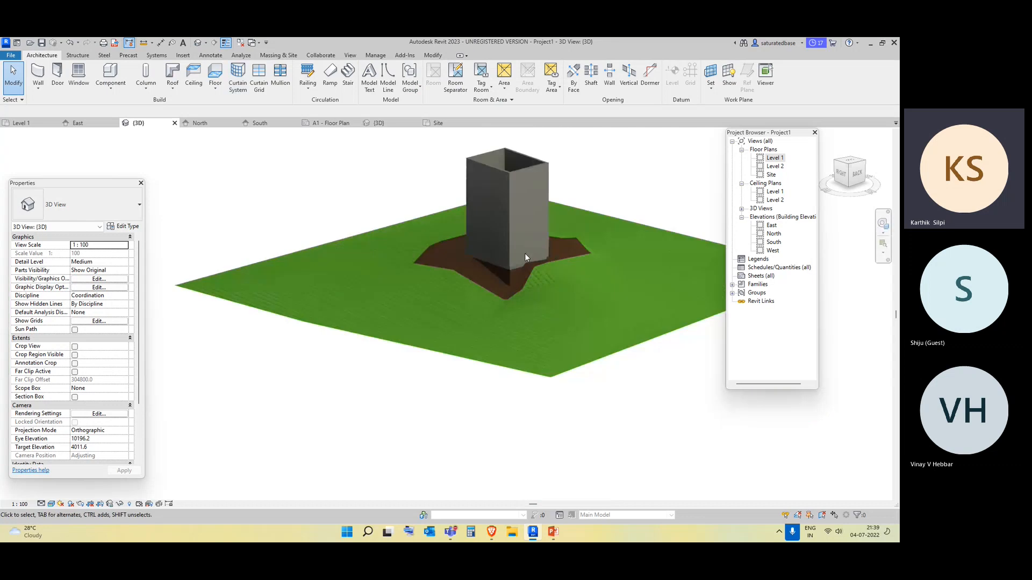
pyautogui.scroll(2, 518, 260)
pyautogui.keyDown('shift'); pyautogui.moveTo(510, 271); pyautogui.dragTo(537, 349, button='middle'); pyautogui.keyUp('shift')
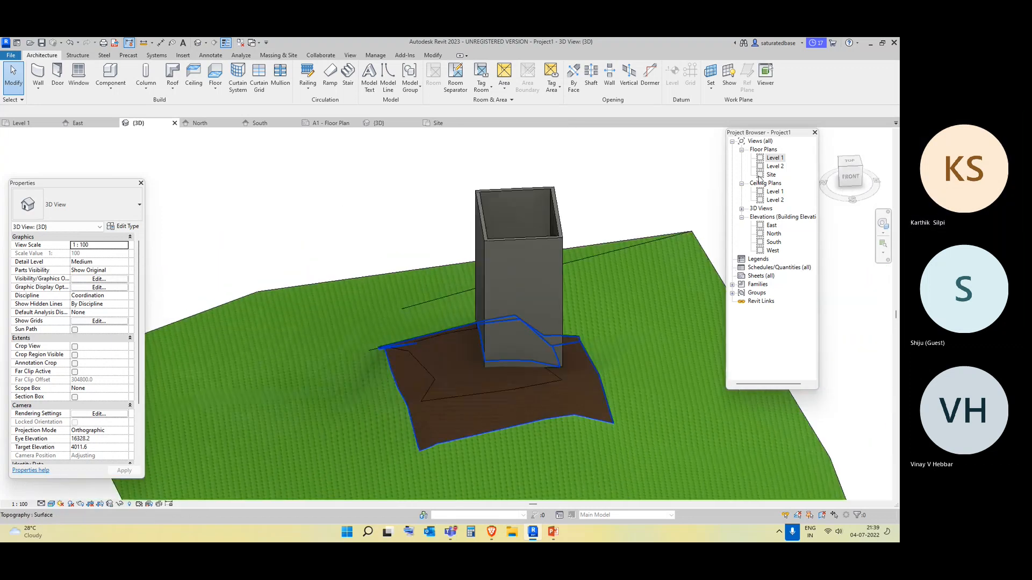
pyautogui.doubleClick(784, 159)
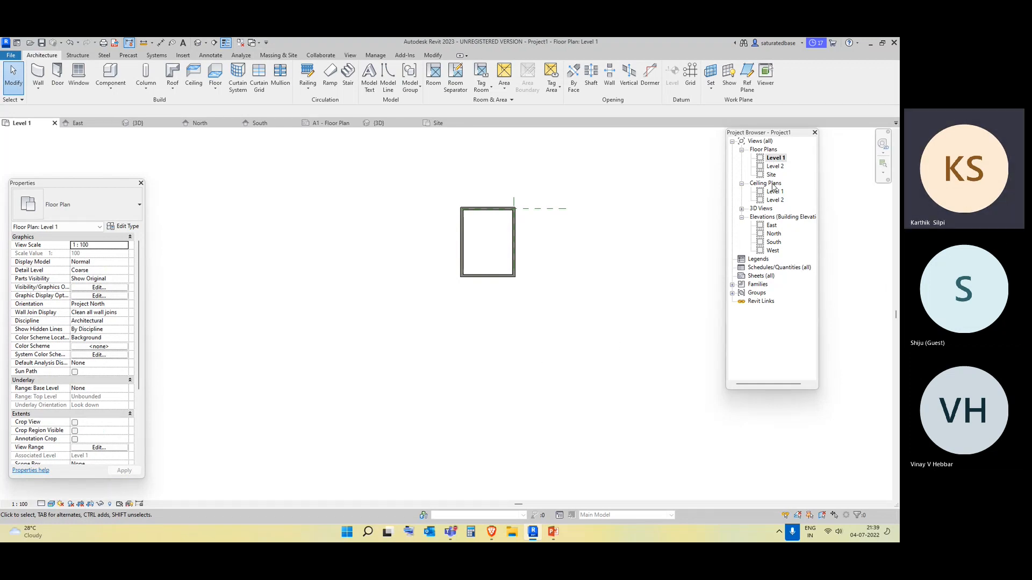
pyautogui.doubleClick(771, 175)
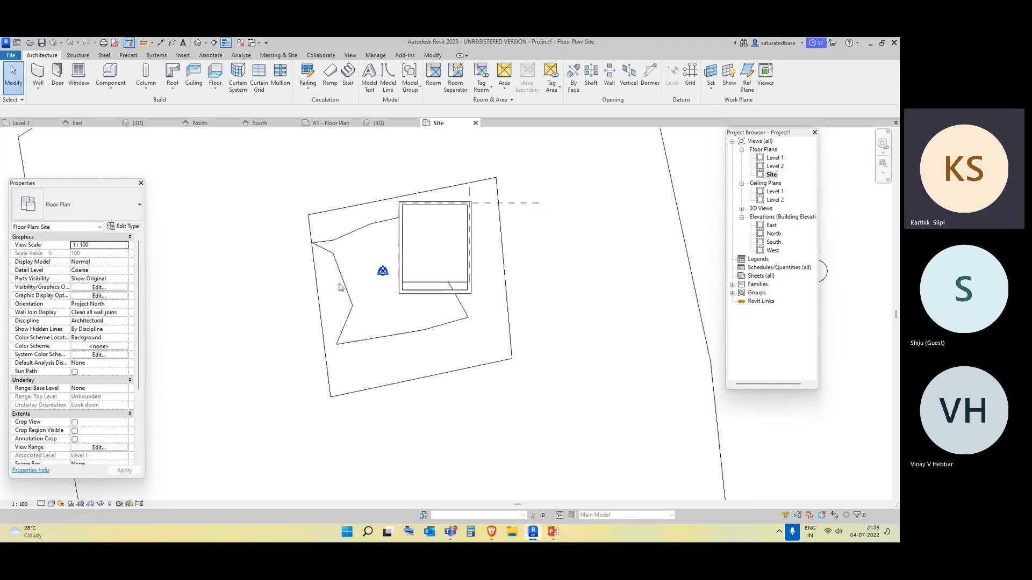
pyautogui.doubleClick(775, 159)
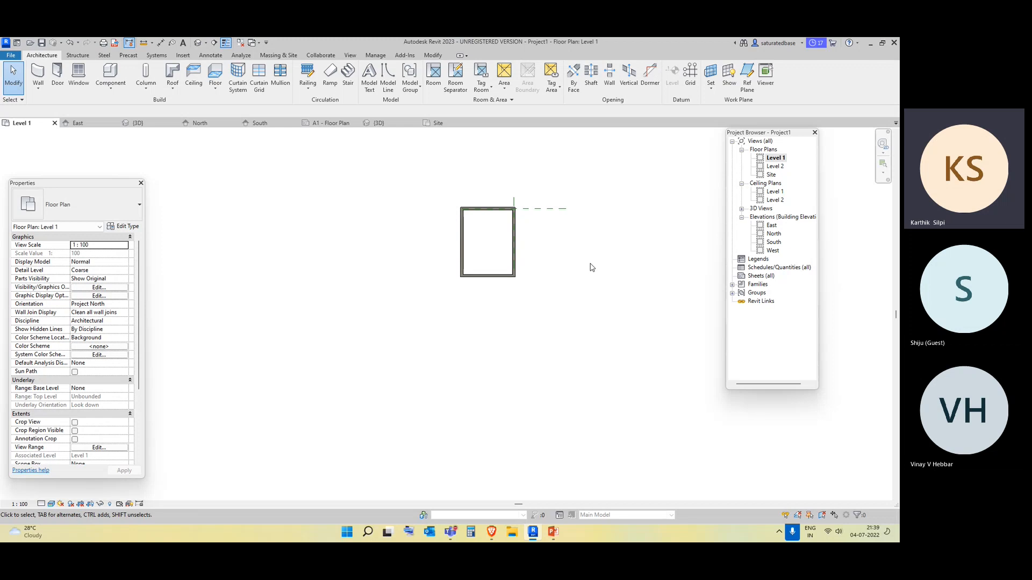
pyautogui.moveTo(614, 304); pyautogui.dragTo(395, 171)
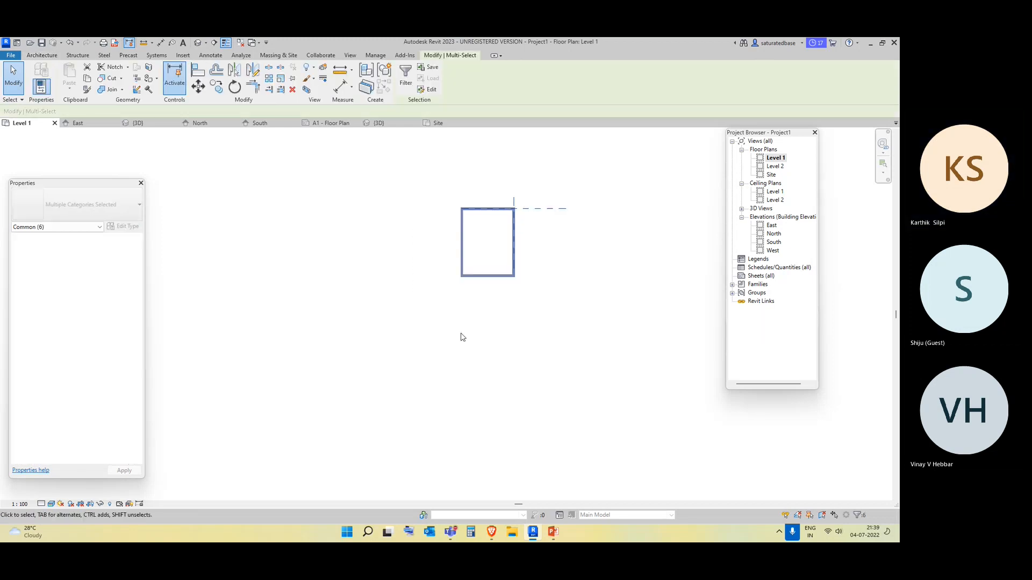
pyautogui.click(465, 332)
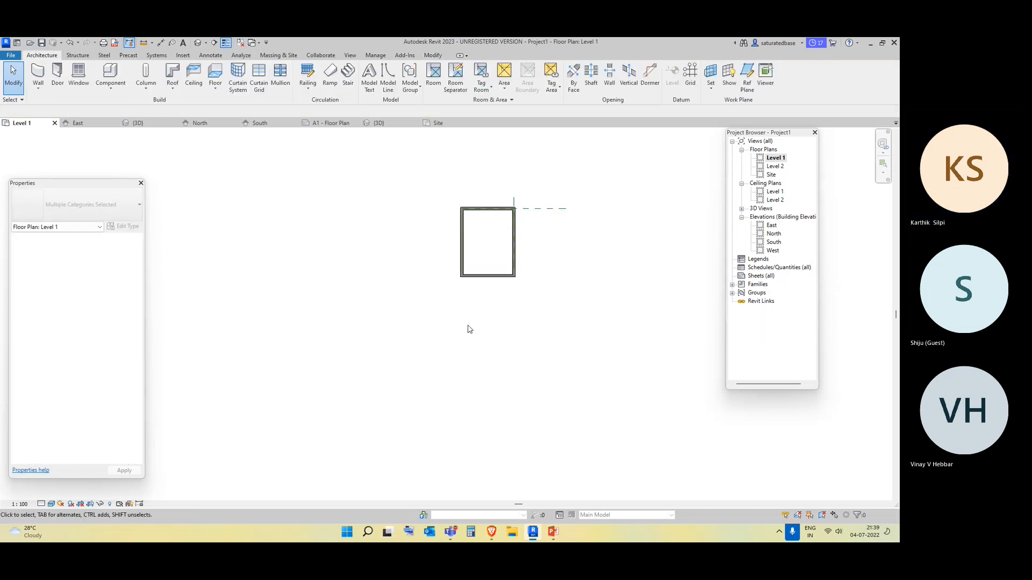
# Place two Scarlet Oak - 12.5 Meters trees as site components in the Site floor plan, west of the Earth surface
pyautogui.doubleClick(772, 175)
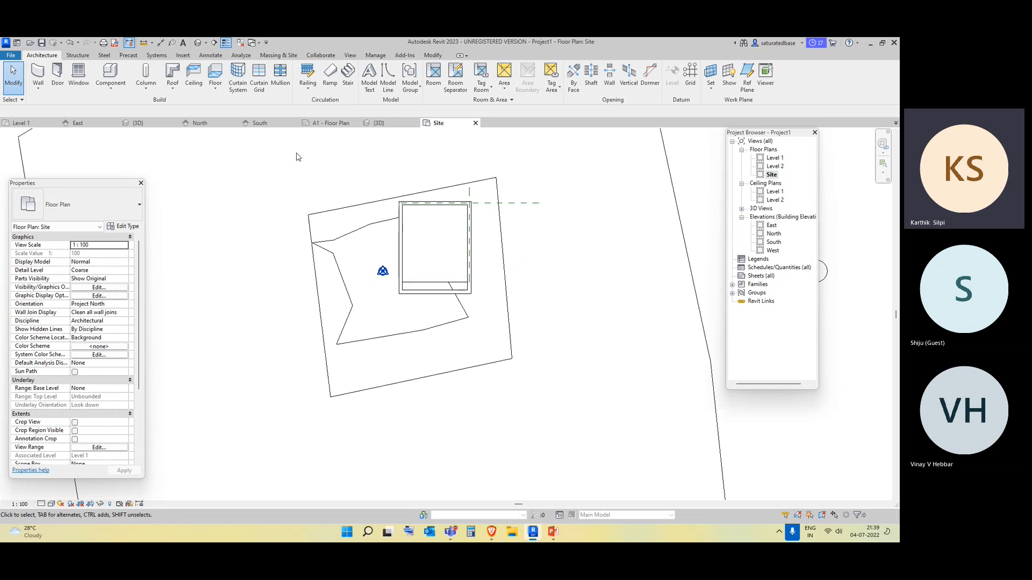
pyautogui.click(279, 56)
pyautogui.click(272, 81)
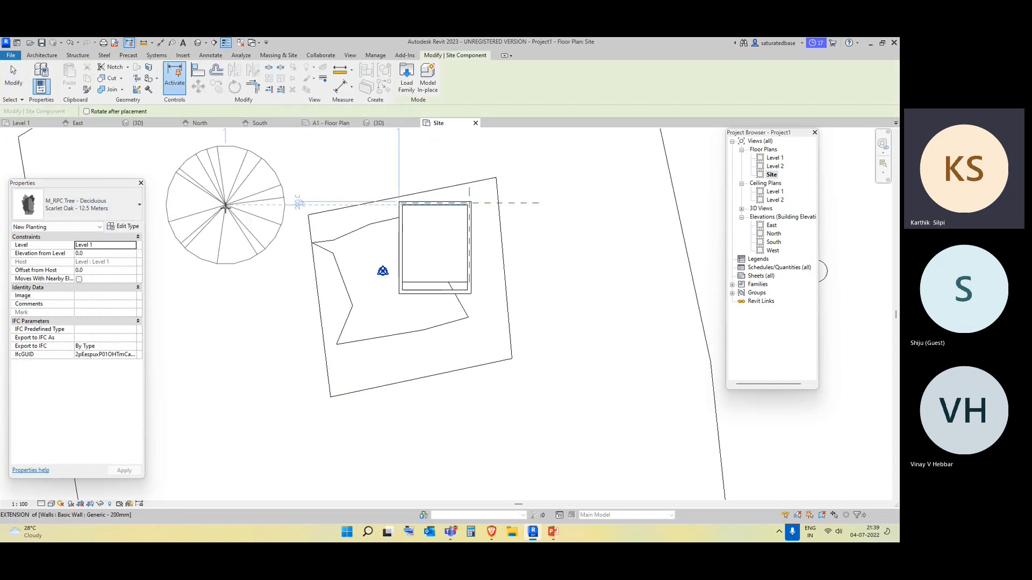
pyautogui.click(225, 204)
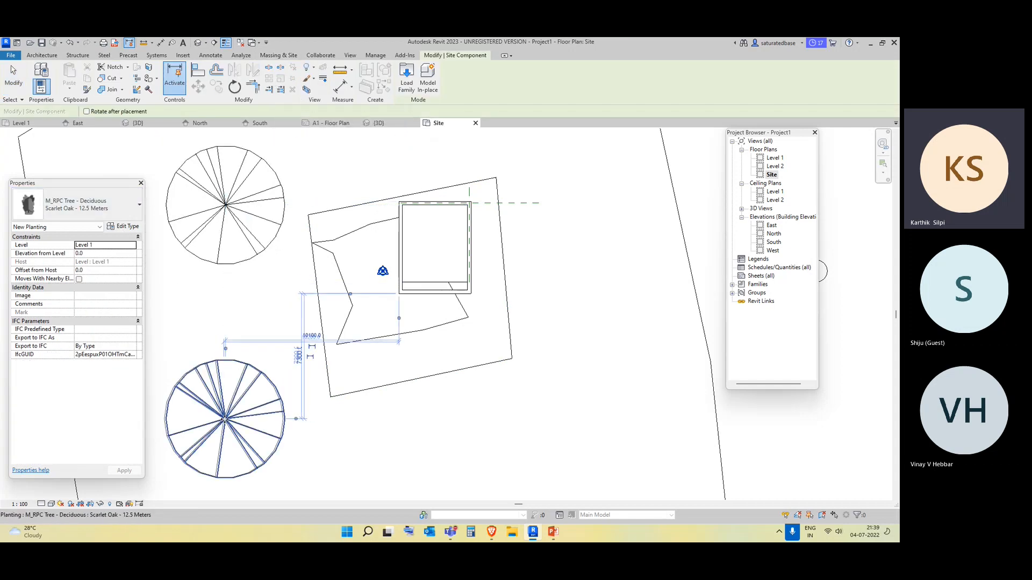
pyautogui.click(226, 419)
# Add a Japanese Cherry - 4.5 Meters tree and another Scarlet Oak - 12.5 Meters tree south of the Earth surface
pyautogui.click(139, 204)
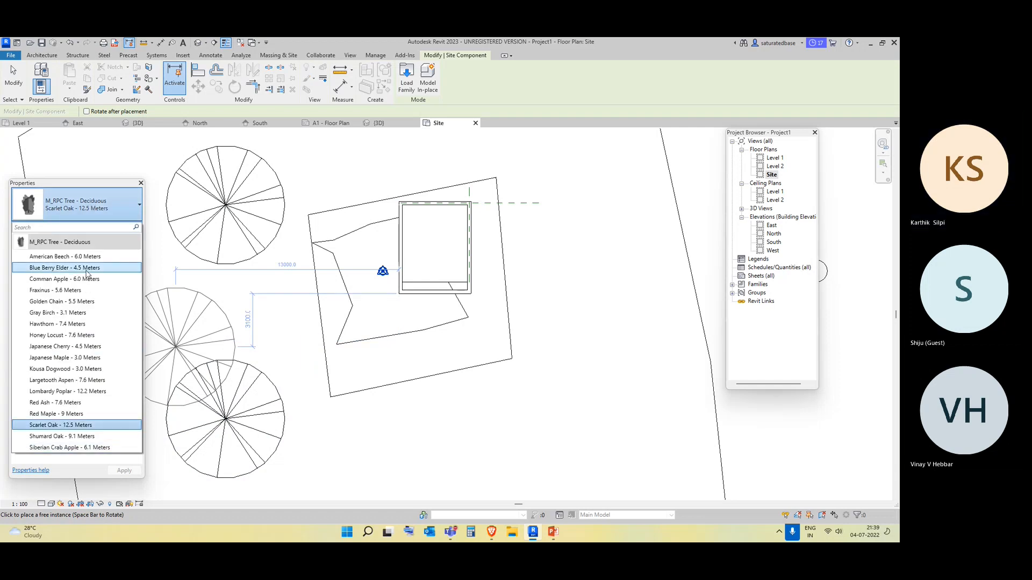
pyautogui.click(65, 346)
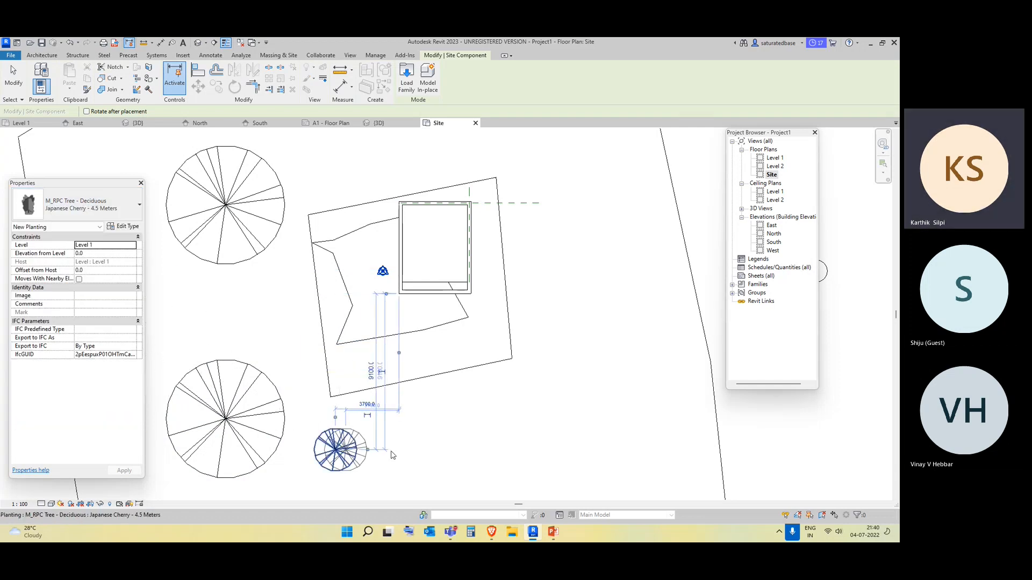
pyautogui.click(335, 449)
pyautogui.click(107, 207)
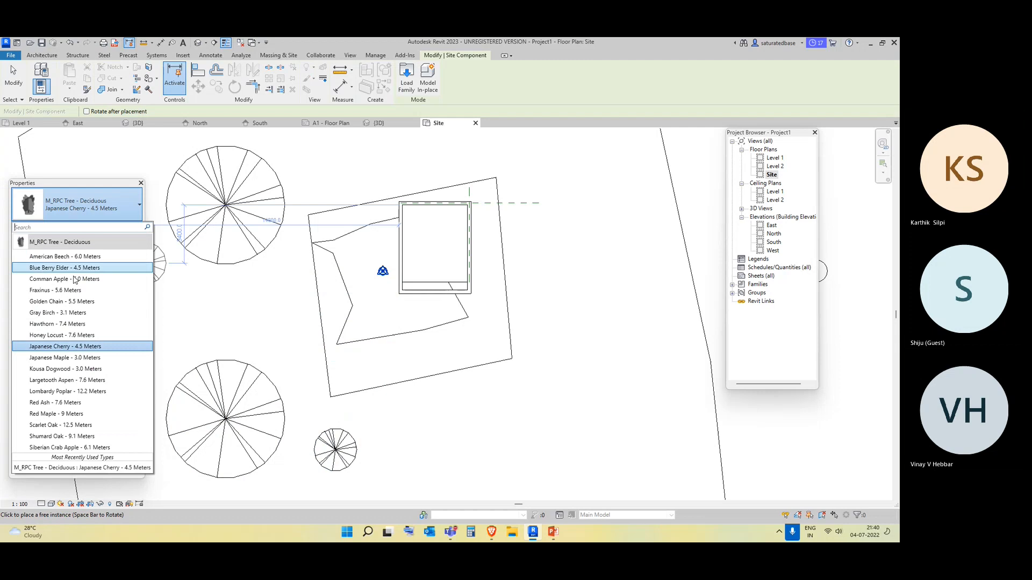
pyautogui.click(61, 425)
pyautogui.click(491, 438)
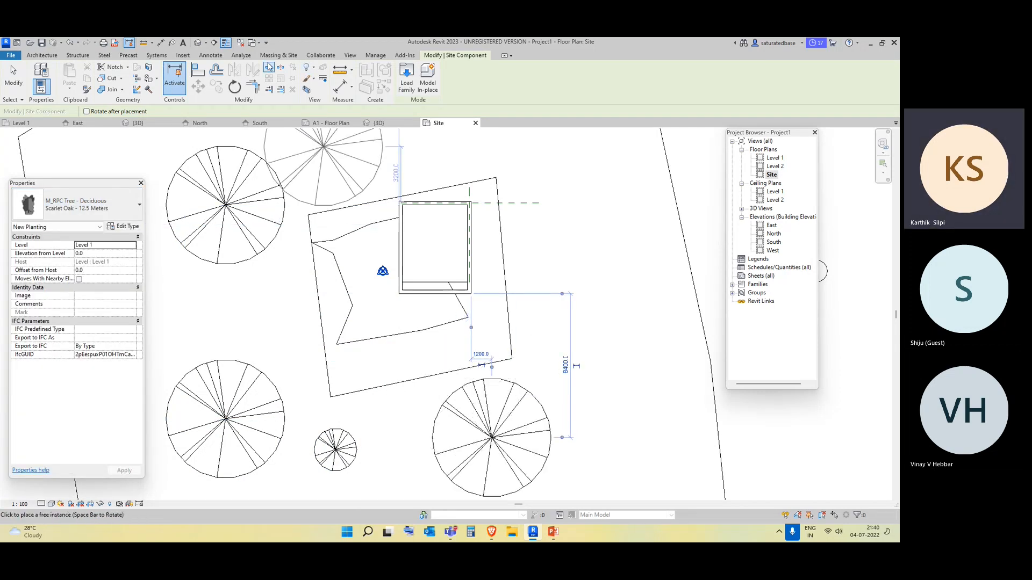
pyautogui.press('Escape')
# Review the planted trees around the walls in the 3D view
pyautogui.click(196, 45)
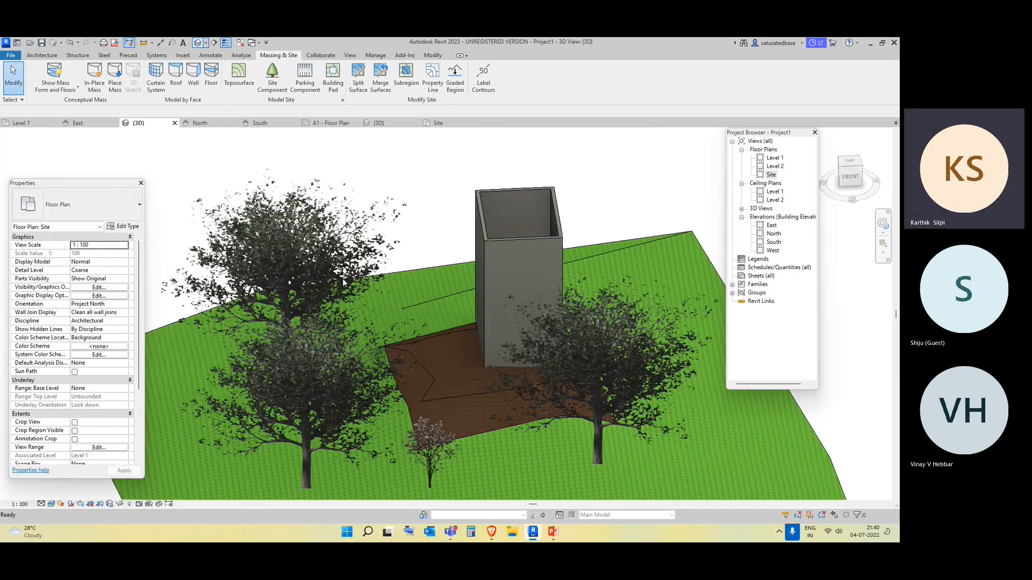
pyautogui.scroll(-3, 343, 278)
pyautogui.keyDown('shift'); pyautogui.moveTo(401, 417); pyautogui.dragTo(569, 370, button='middle'); pyautogui.keyUp('shift')
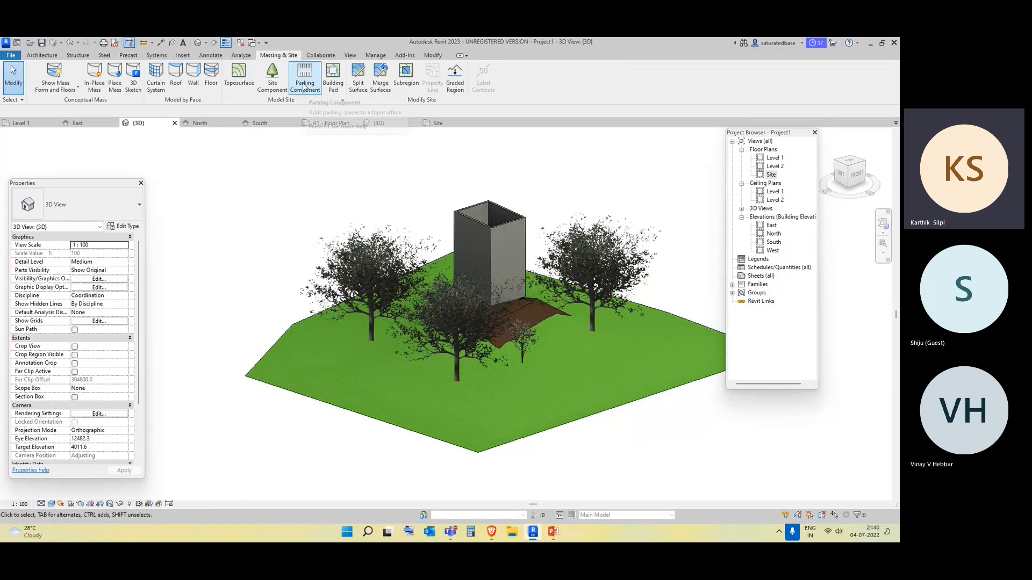
pyautogui.click(271, 76)
pyautogui.click(80, 204)
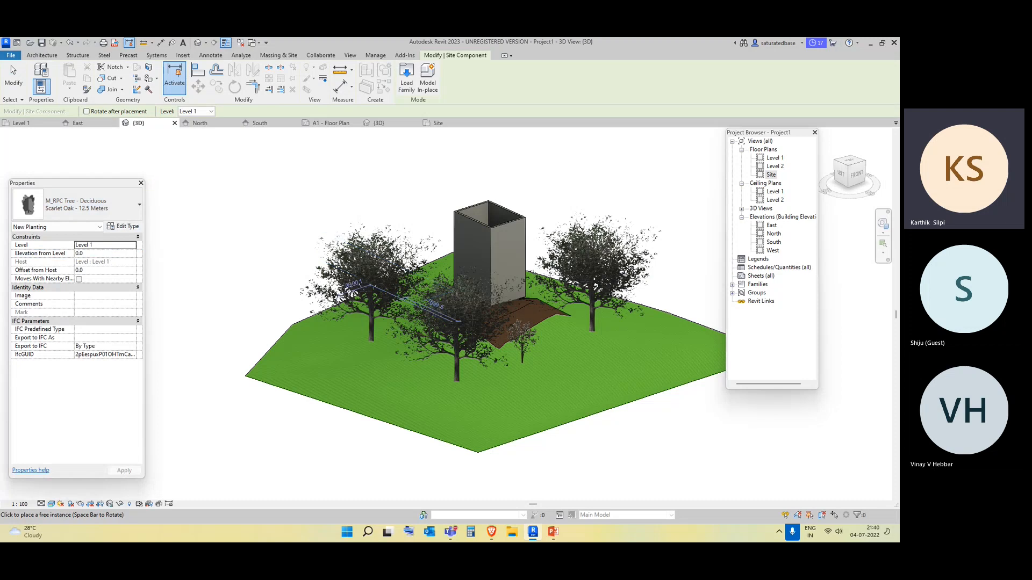
pyautogui.press('Escape')
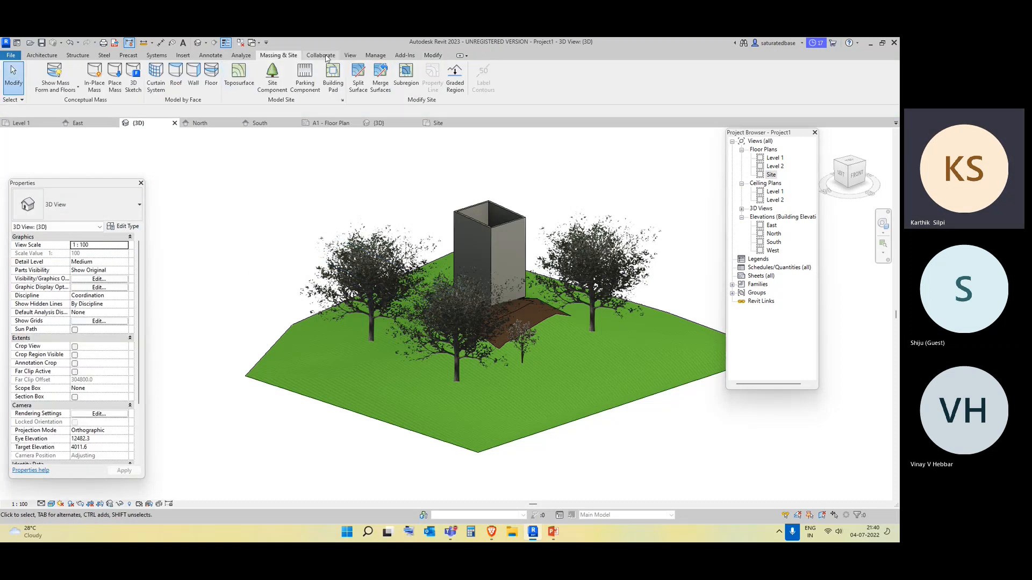
# Open the Load Family browser and preview the parking families in the UK library's Parking folder
pyautogui.click(183, 55)
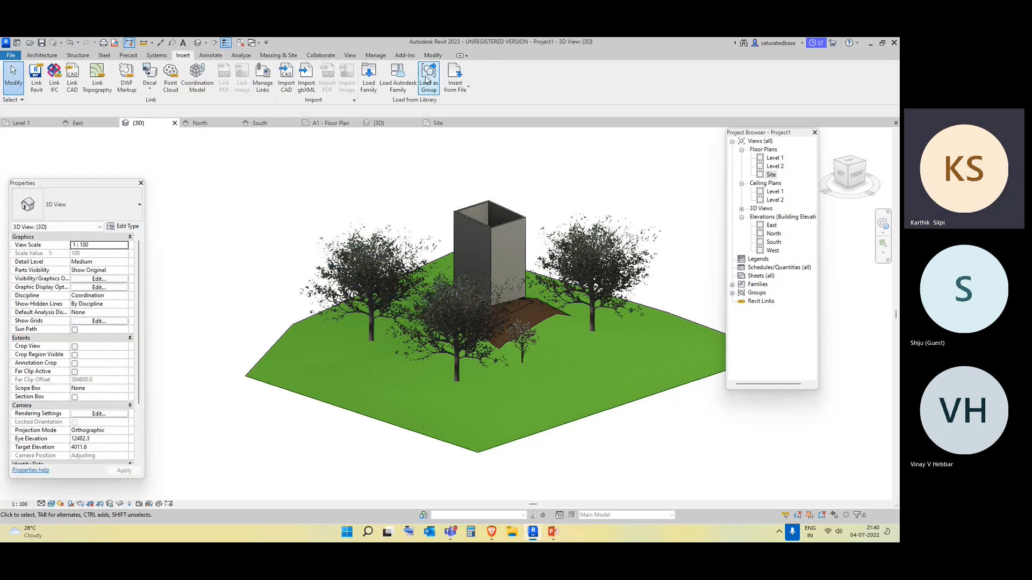
pyautogui.click(368, 82)
pyautogui.doubleClick(370, 228)
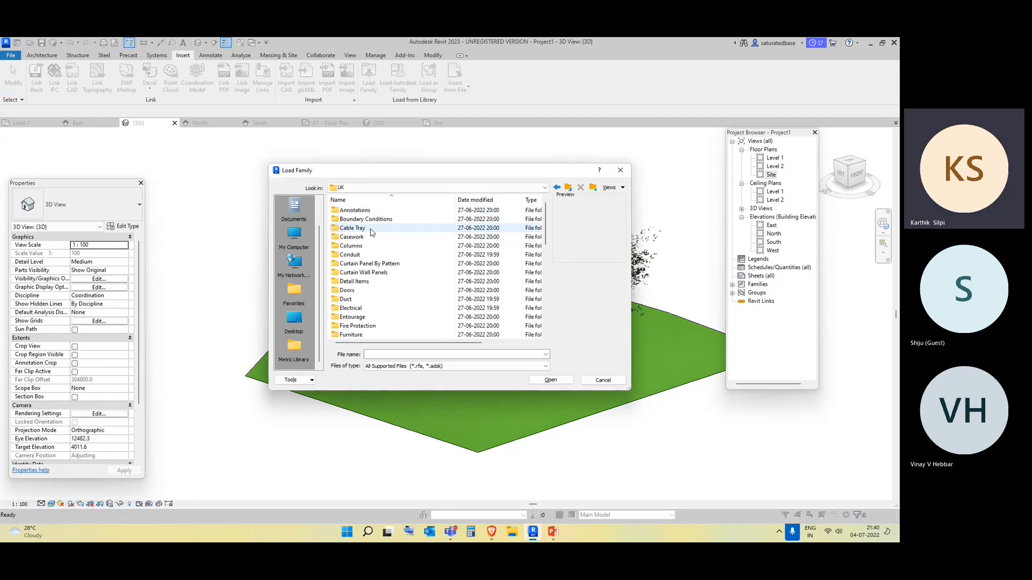
pyautogui.scroll(1, 383, 291)
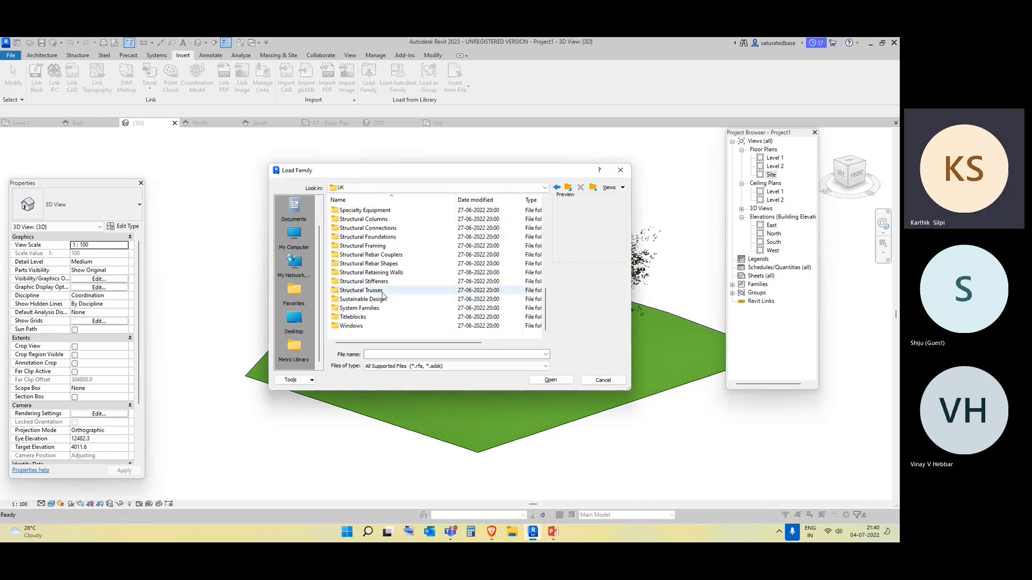
pyautogui.scroll(2, 384, 293)
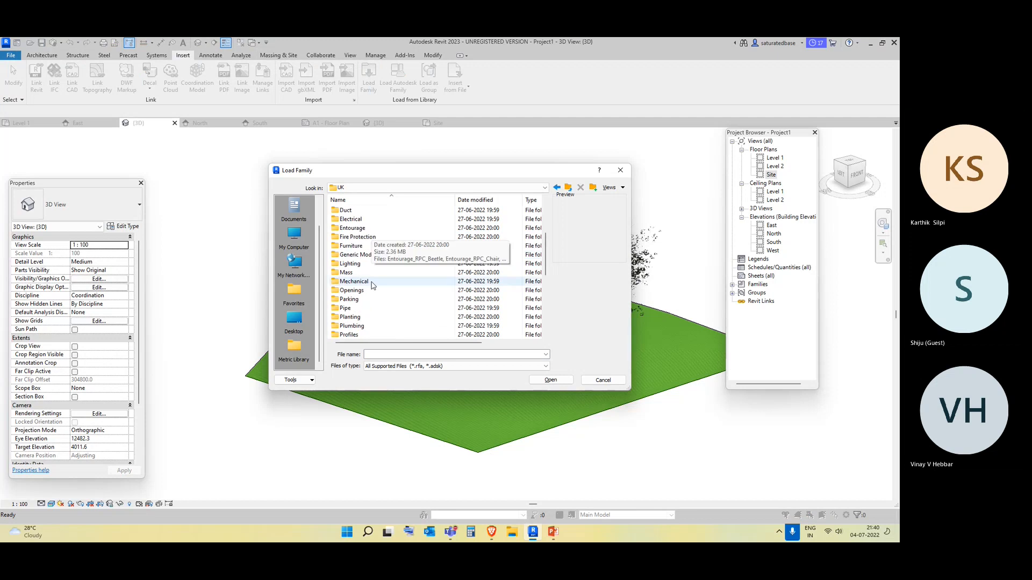
pyautogui.doubleClick(375, 299)
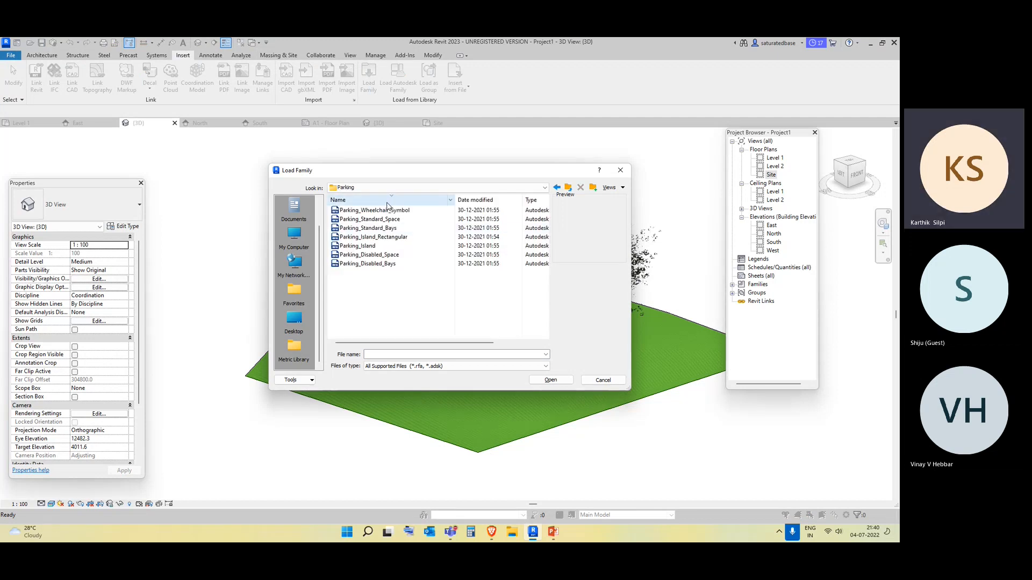
pyautogui.click(387, 213)
pyautogui.press('Down')
pyautogui.press('Down')
pyautogui.press('Down')
pyautogui.press('Down')
pyautogui.press('Down')
pyautogui.press('Down')
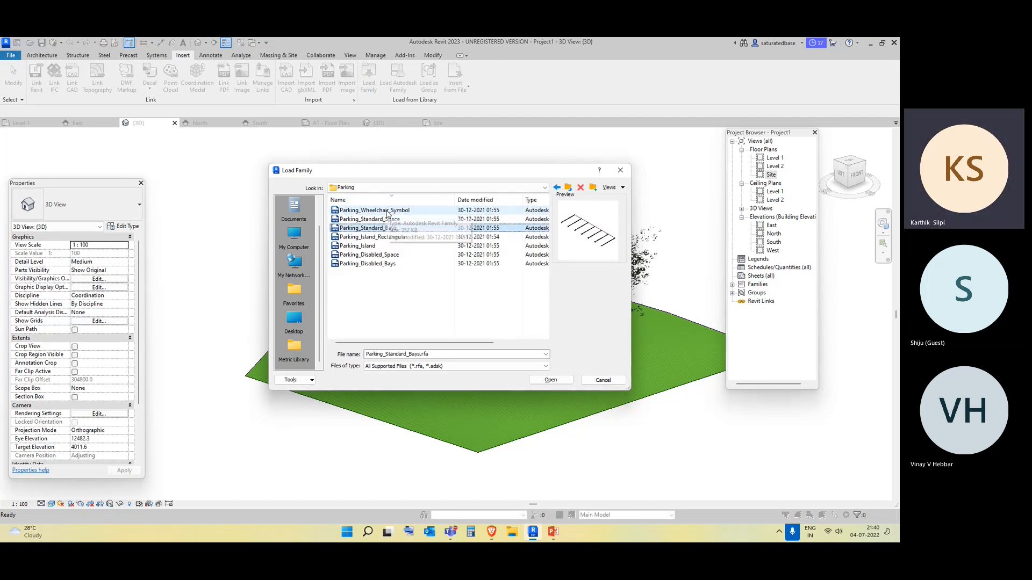
# Browse the Site family folder, previewing Site_Straight_On_Arrow under Road Markings and Site_Bollard_Round under Accessories
pyautogui.click(557, 188)
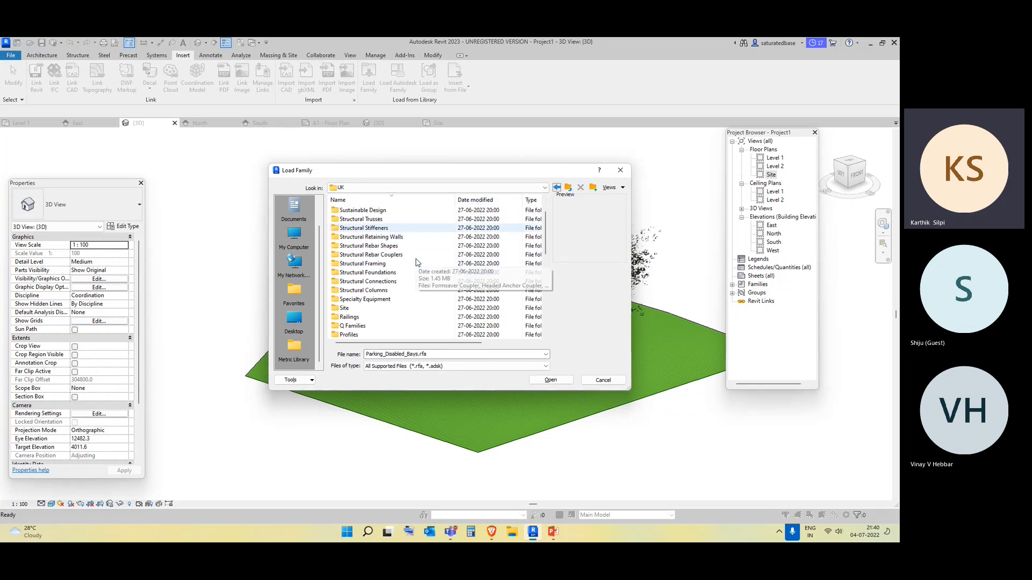
pyautogui.doubleClick(390, 309)
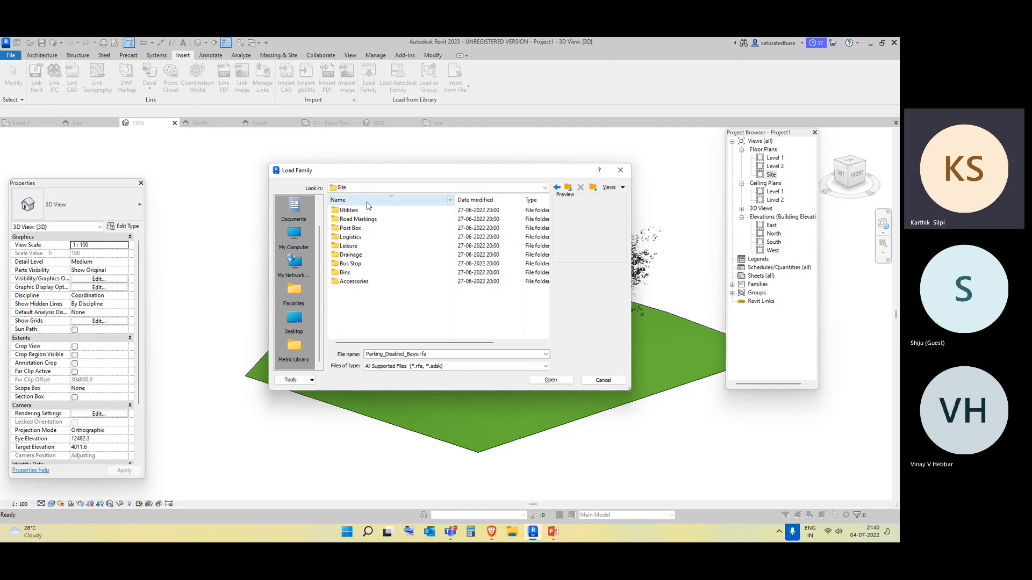
pyautogui.doubleClick(374, 220)
pyautogui.click(375, 220)
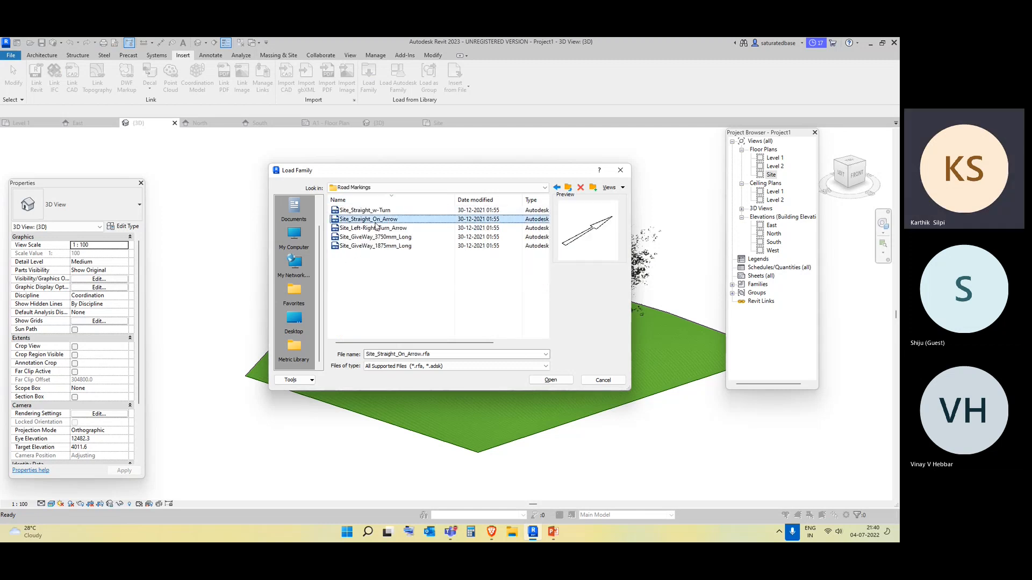
pyautogui.press('BackSpace')
pyautogui.click(361, 228)
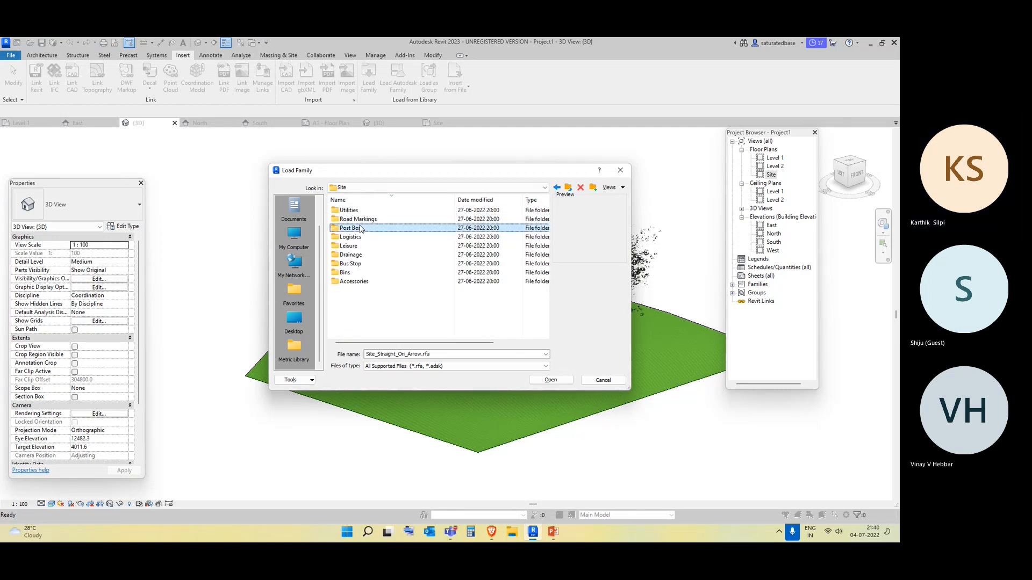
pyautogui.doubleClick(370, 281)
pyautogui.click(375, 264)
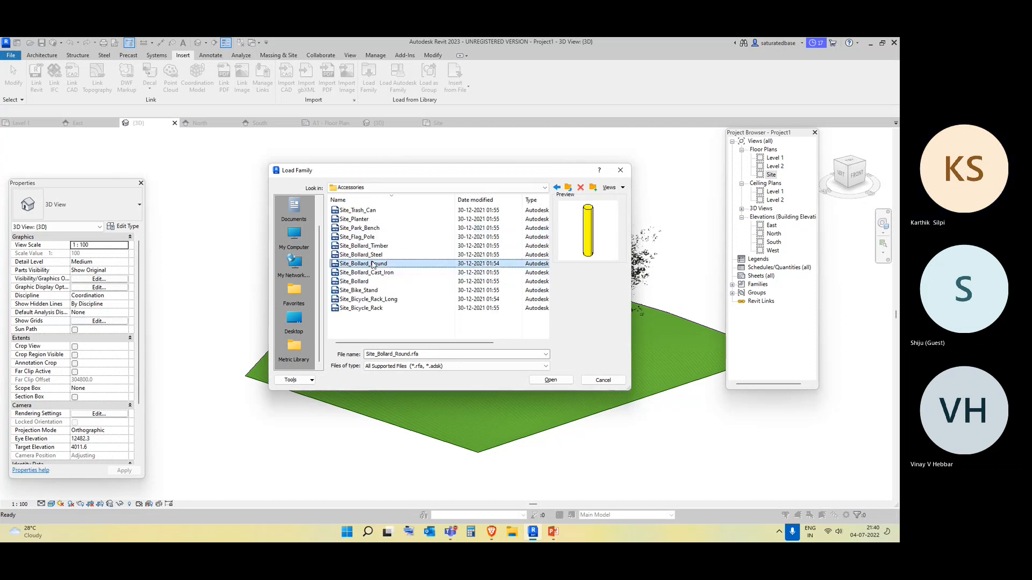
# Return to the UK library folder, look through its family categories, and close the browser without loading a family
pyautogui.click(556, 188)
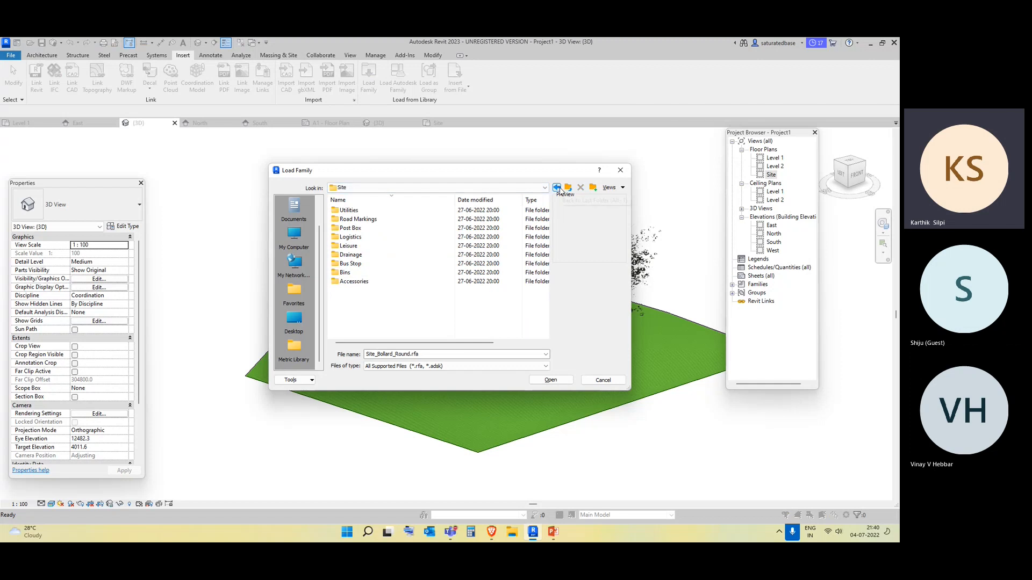
pyautogui.click(557, 187)
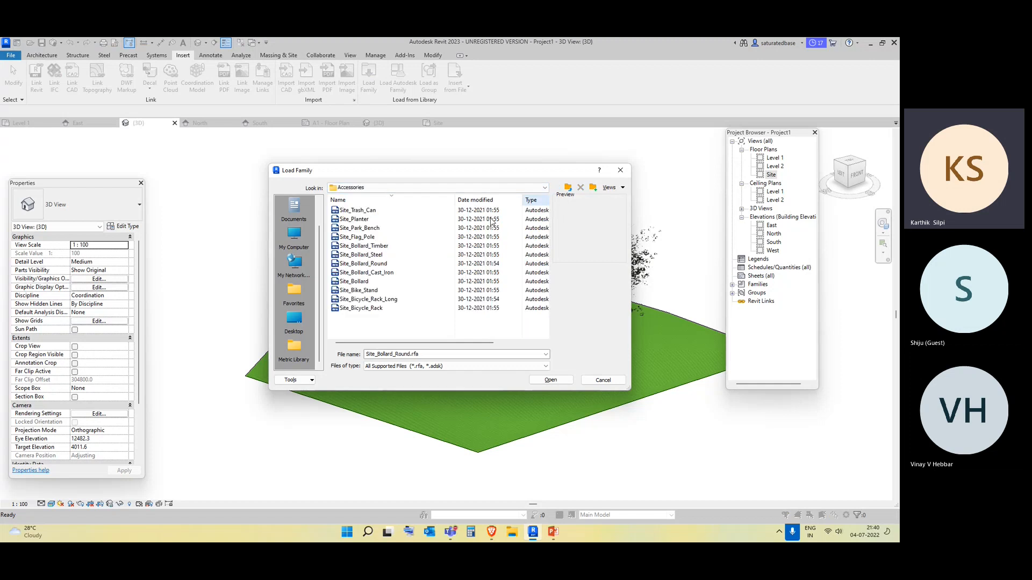
pyautogui.click(568, 188)
pyautogui.click(567, 189)
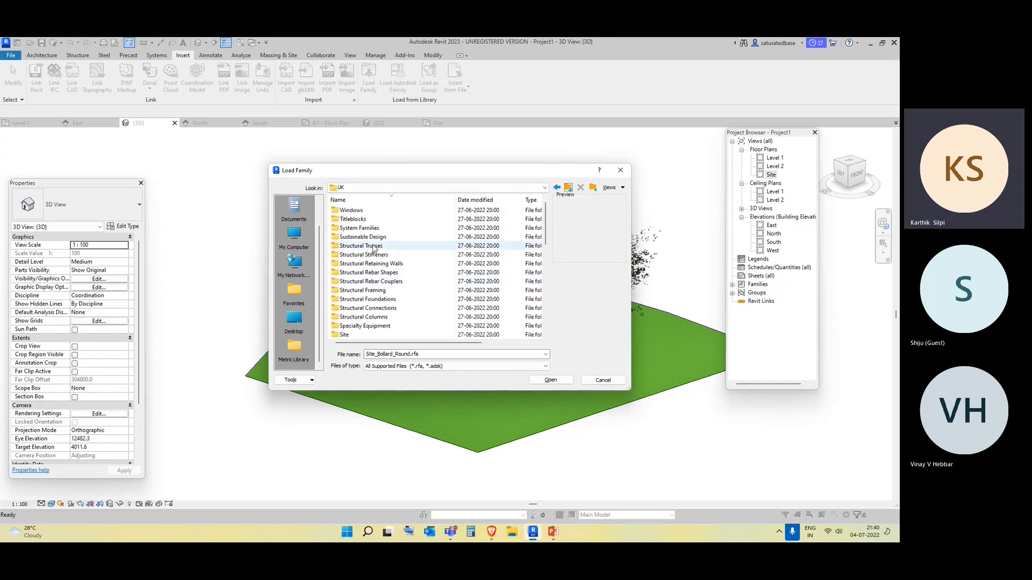
pyautogui.scroll(-5, 375, 237)
pyautogui.scroll(-3, 371, 248)
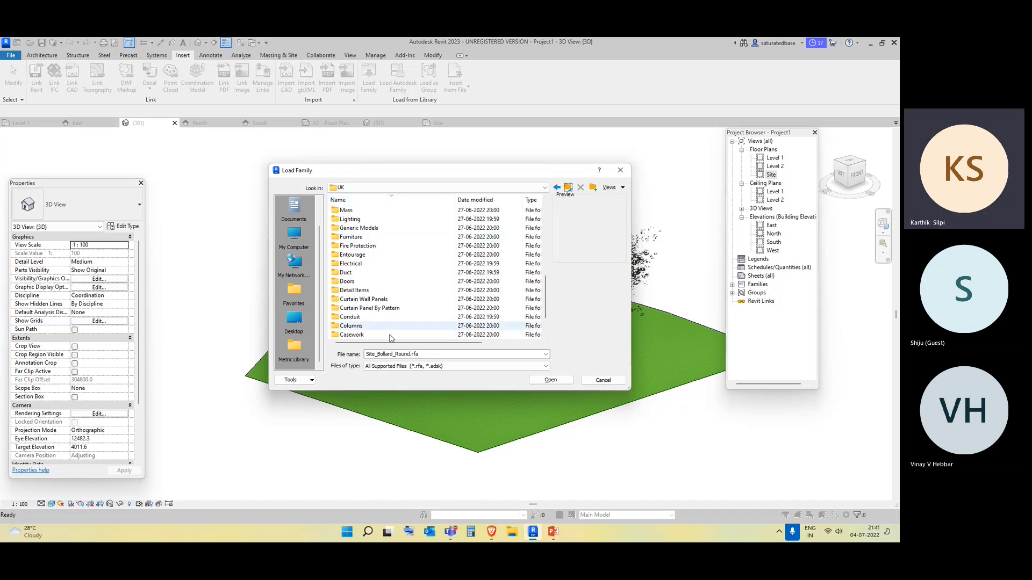
pyautogui.click(619, 170)
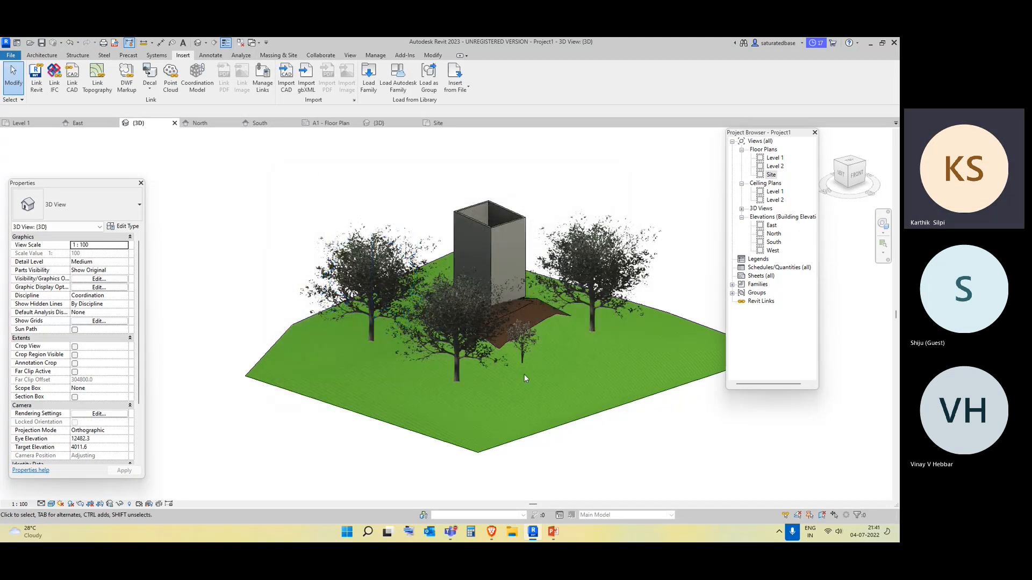
pyautogui.keyDown('shift'); pyautogui.moveTo(524, 374); pyautogui.dragTo(473, 436, button='middle'); pyautogui.keyUp('shift')
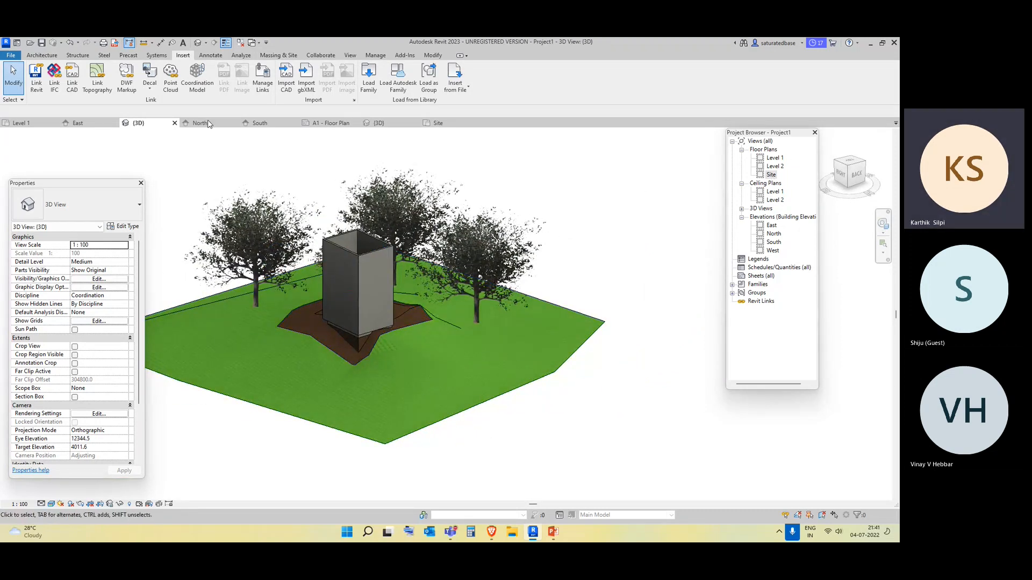
pyautogui.click(272, 55)
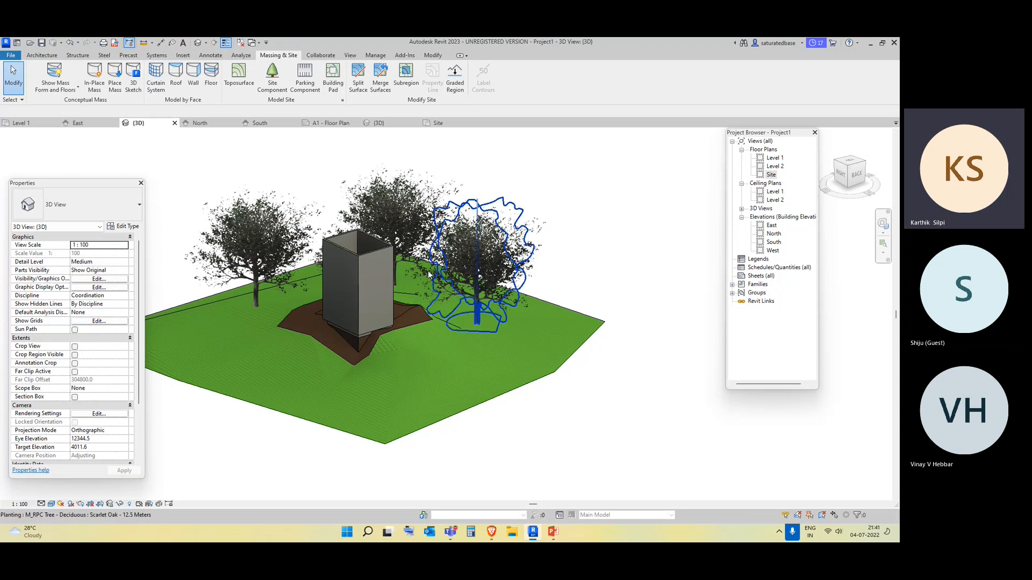
pyautogui.moveTo(464, 309); pyautogui.dragTo(509, 396, button='middle')
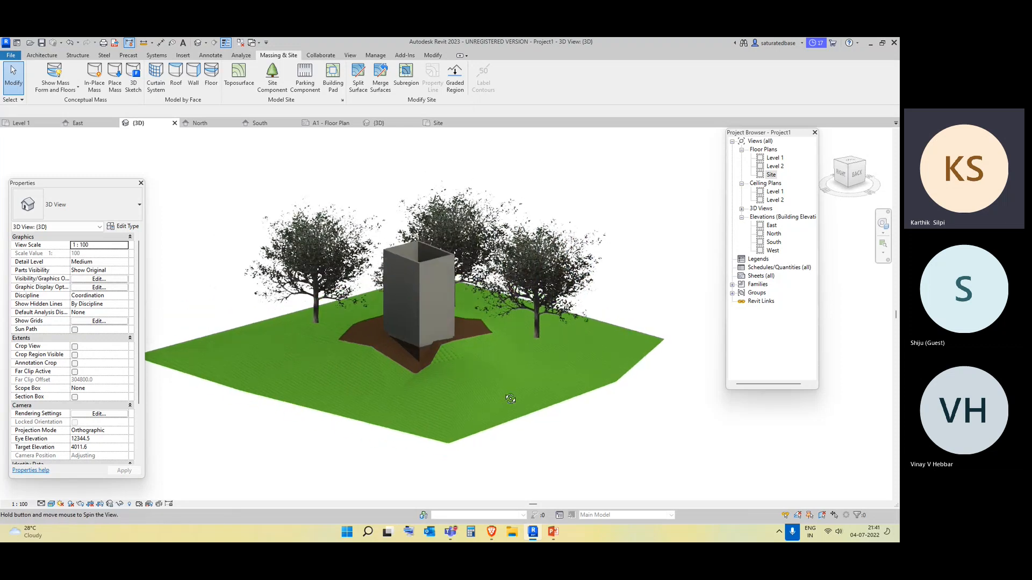